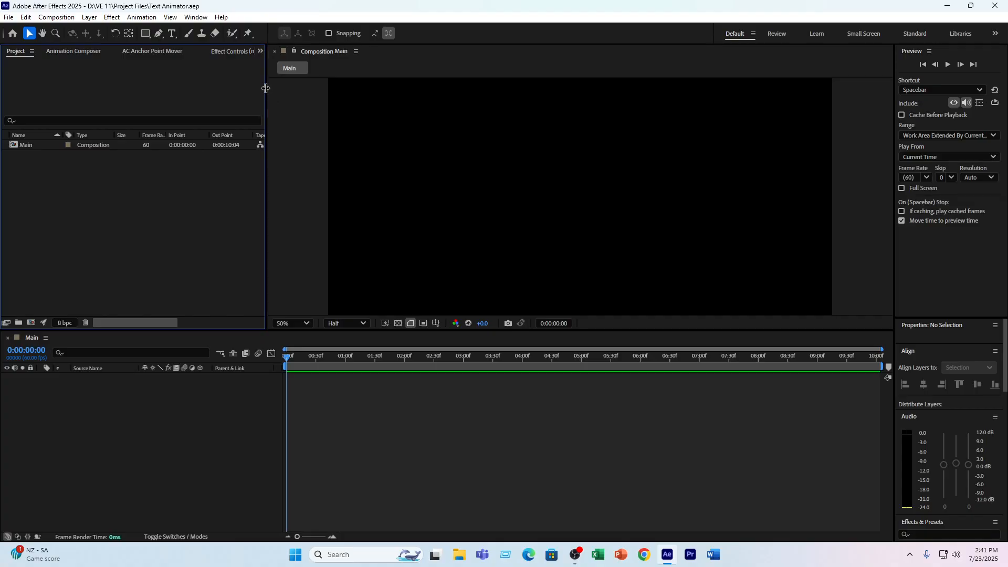
- Widen the Project panel and add a text layer reading "WELCOME" in the Main composition
drag(268, 86, 344, 84)
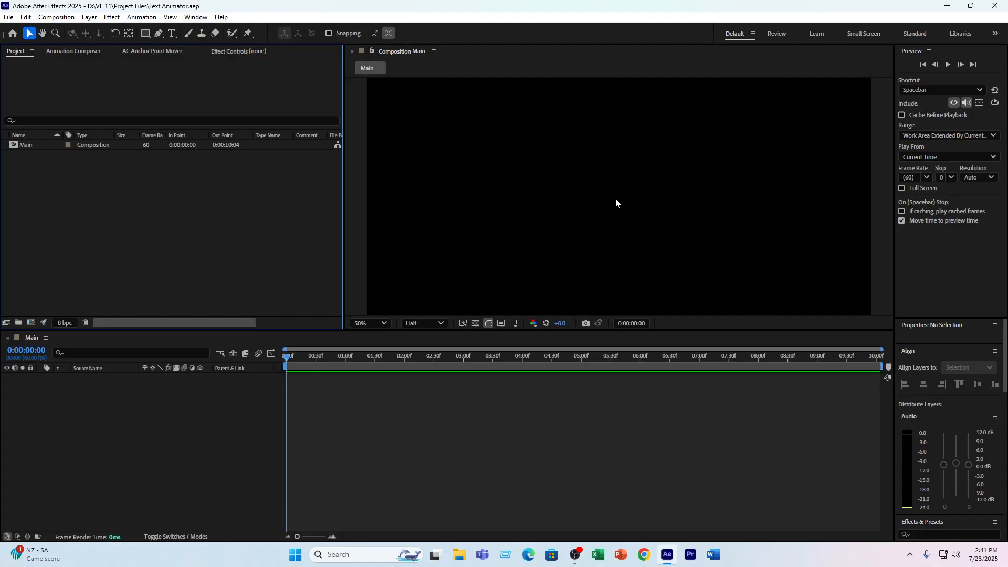
scroll(617, 195, down, 2)
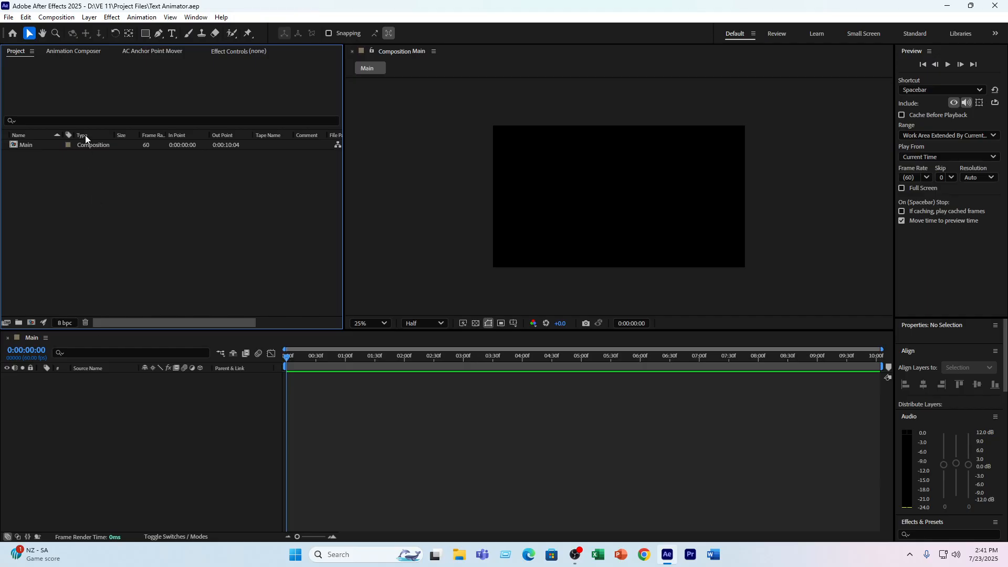
click(175, 33)
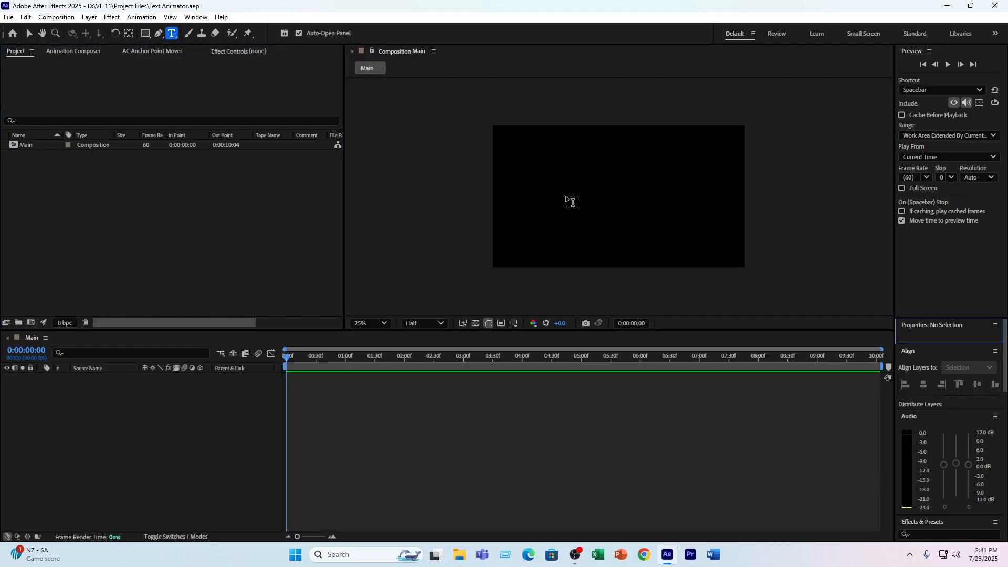
click(567, 197)
text(WLCOME)
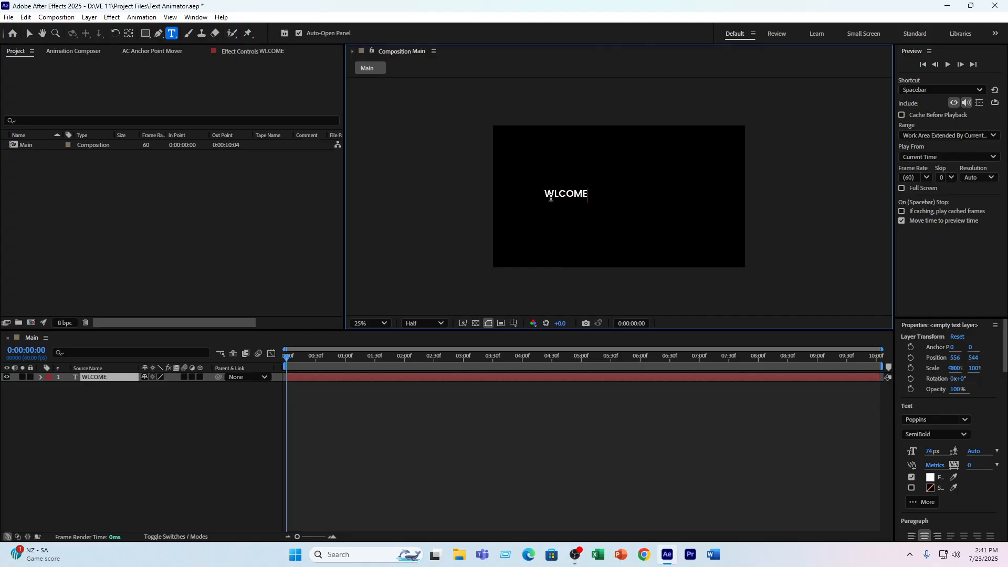
click(555, 196)
text(ELCOME)
- Set the whole WELCOME text to the Bold Italic font style
key(ctrl+a)
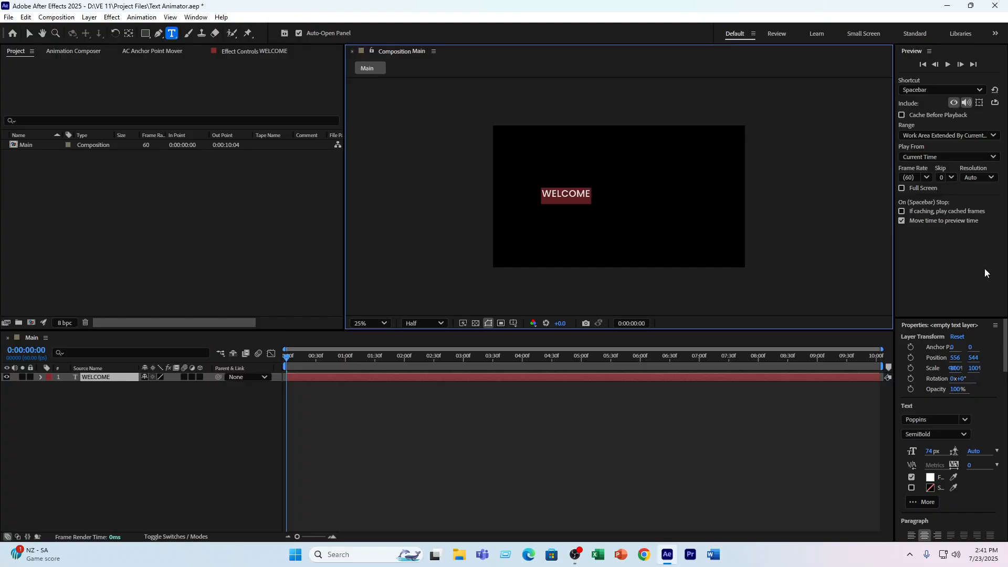
click(956, 435)
click(931, 545)
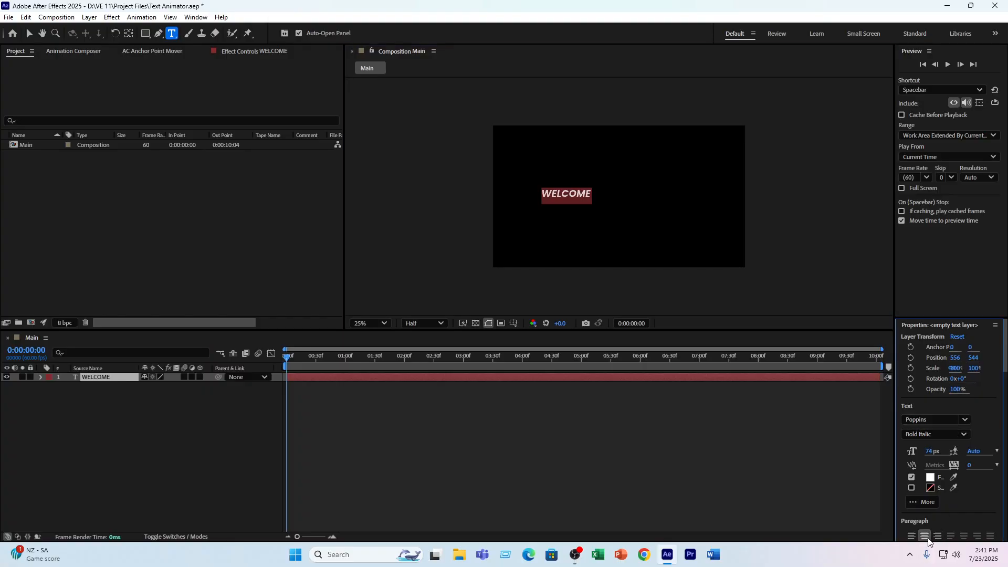
- Center the WELCOME text horizontally and vertically in the composition and enlarge its font size to 127 px
scroll(904, 363, down, 10)
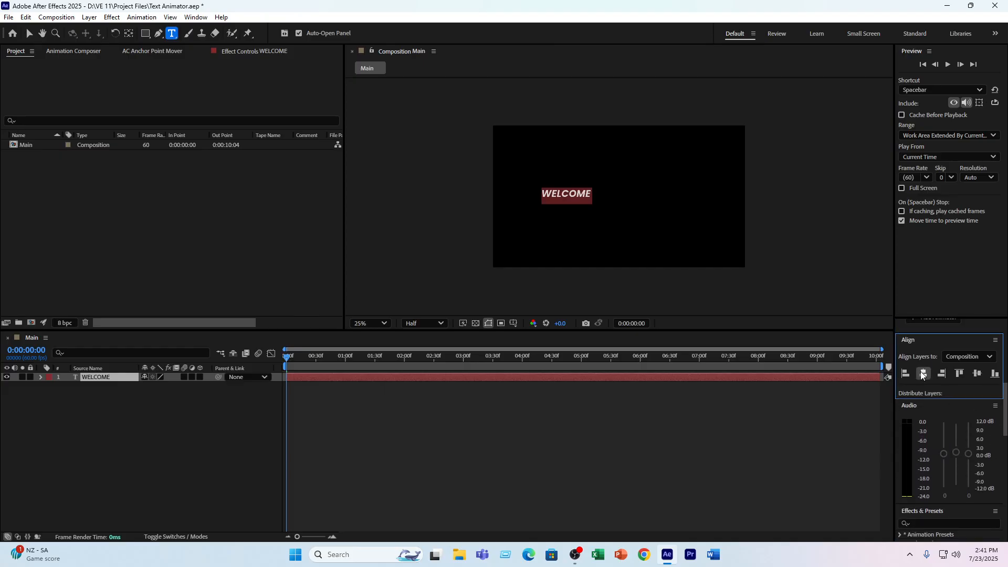
click(924, 373)
click(977, 373)
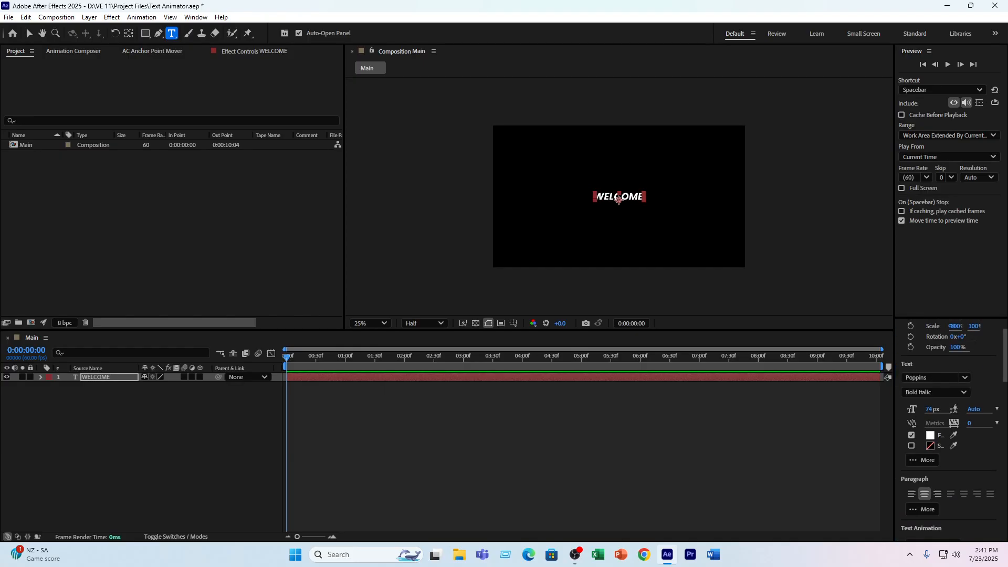
drag(936, 409, 961, 412)
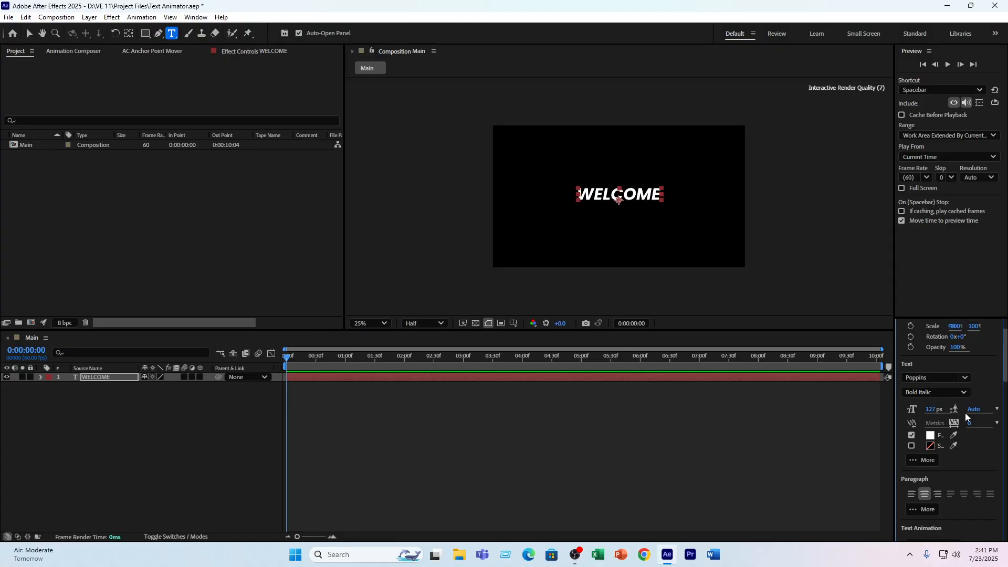
click(247, 404)
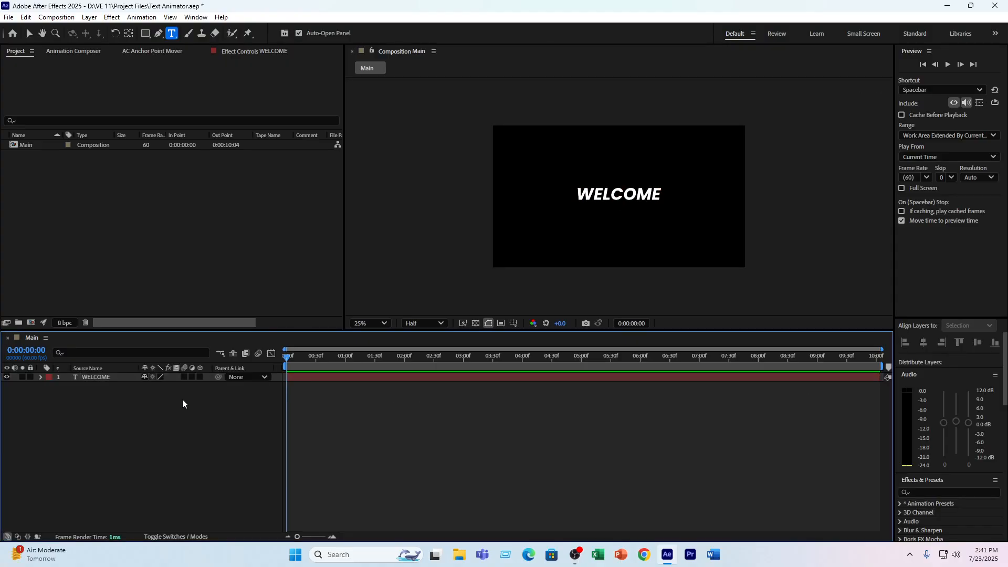
- Change the WELCOME text's font style to Bold and increase its font size to 148 px
click(86, 378)
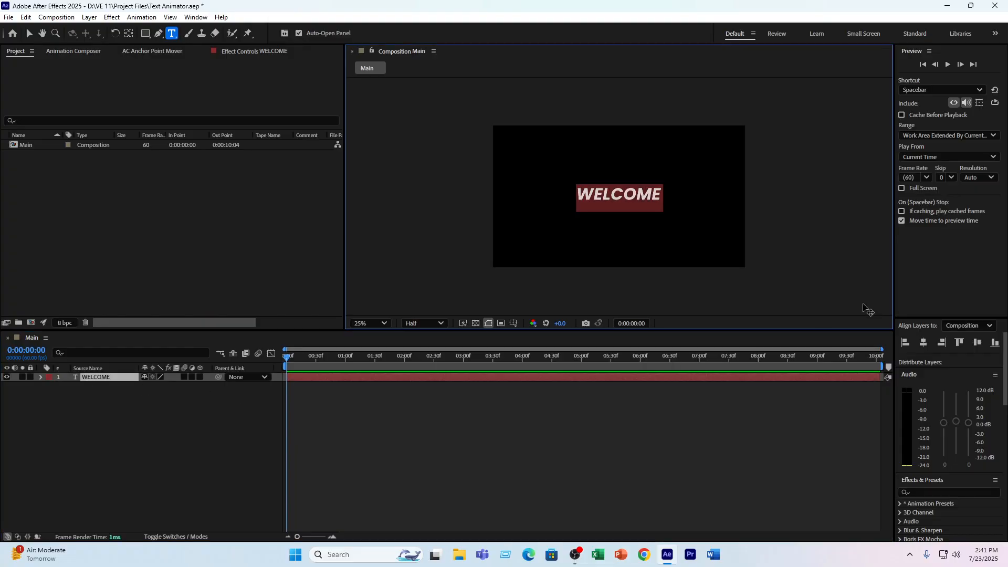
scroll(928, 461, up, 2)
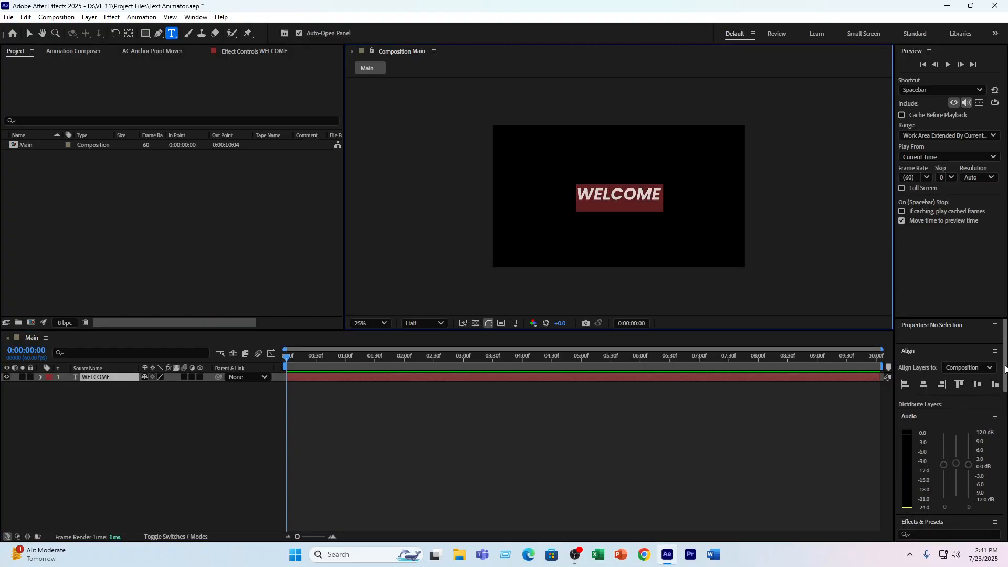
scroll(1006, 332, down, 10)
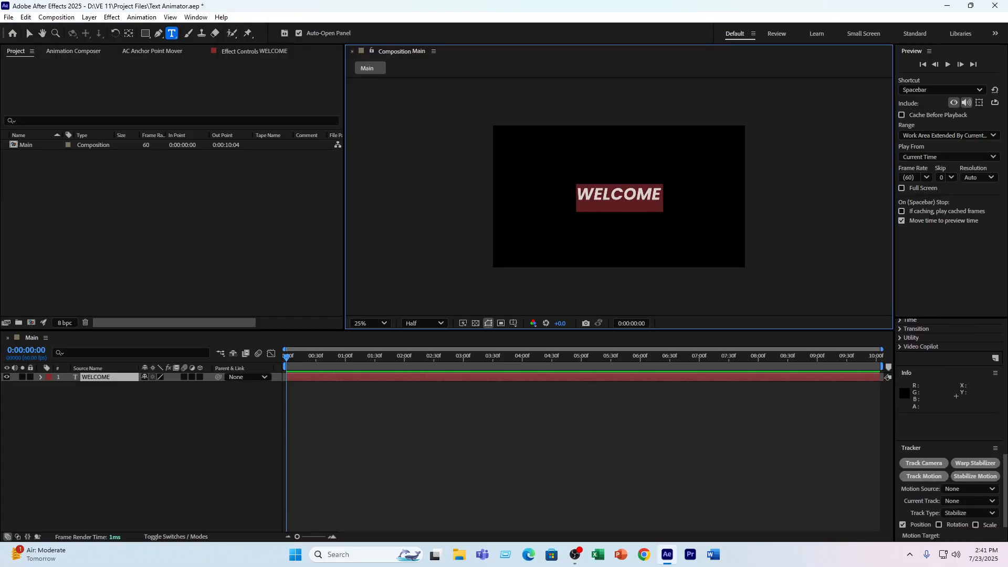
scroll(962, 325, up, 10)
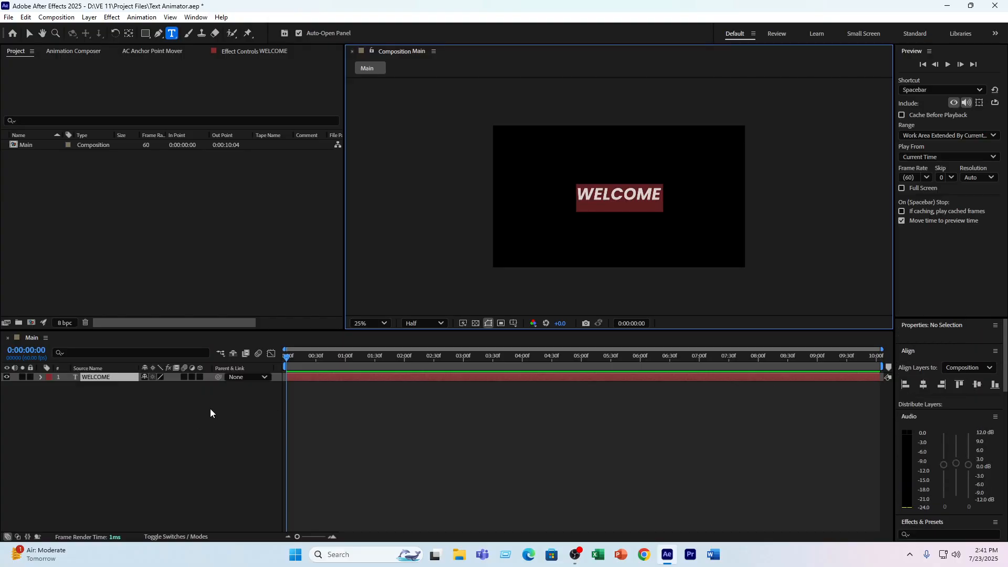
click(914, 337)
click(922, 340)
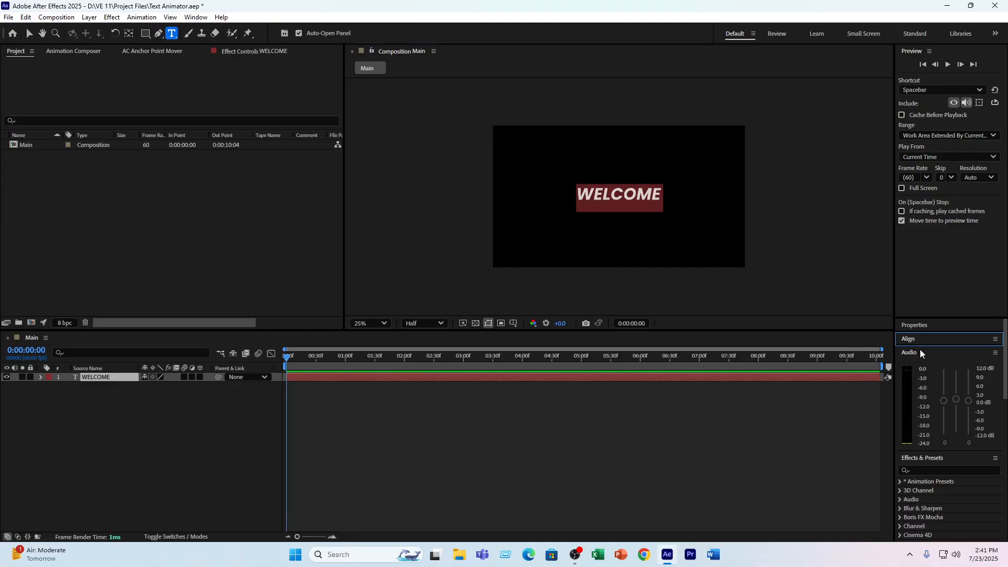
click(912, 329)
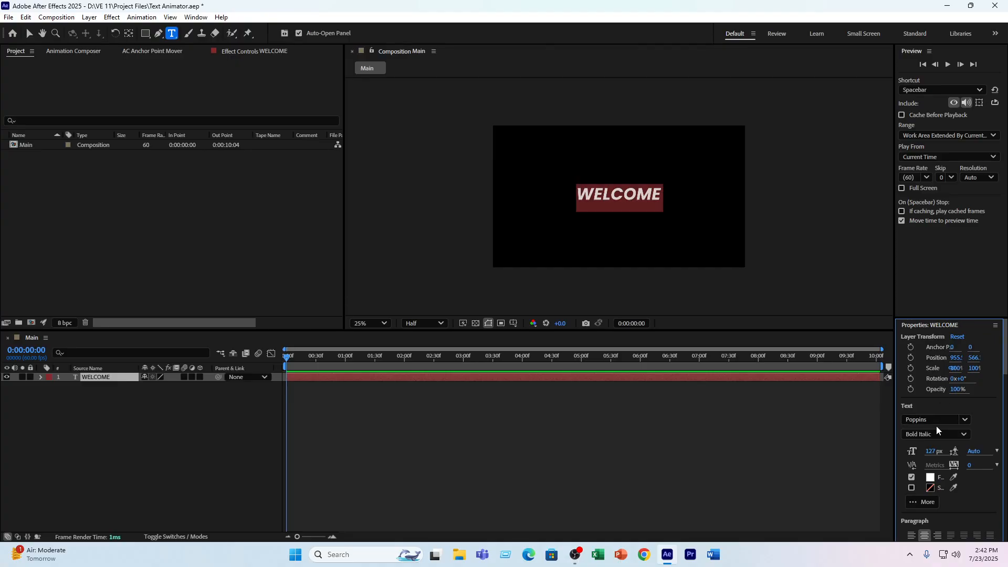
scroll(966, 485, down, 3)
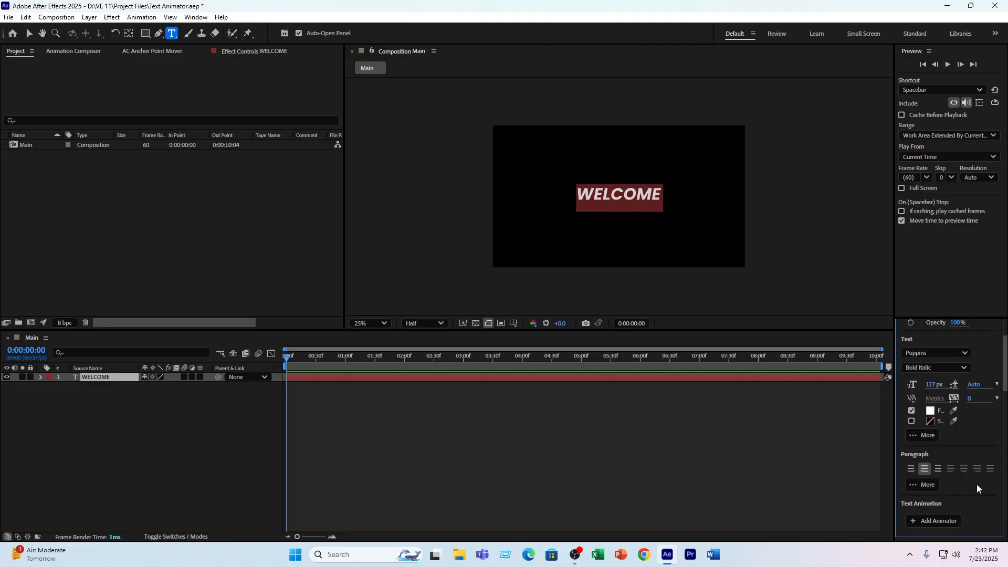
click(957, 368)
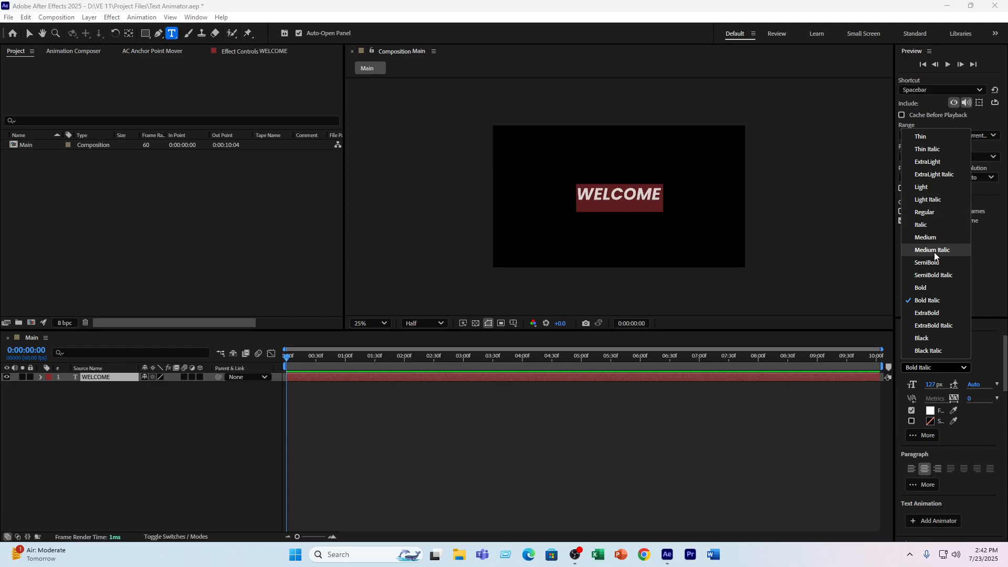
click(931, 284)
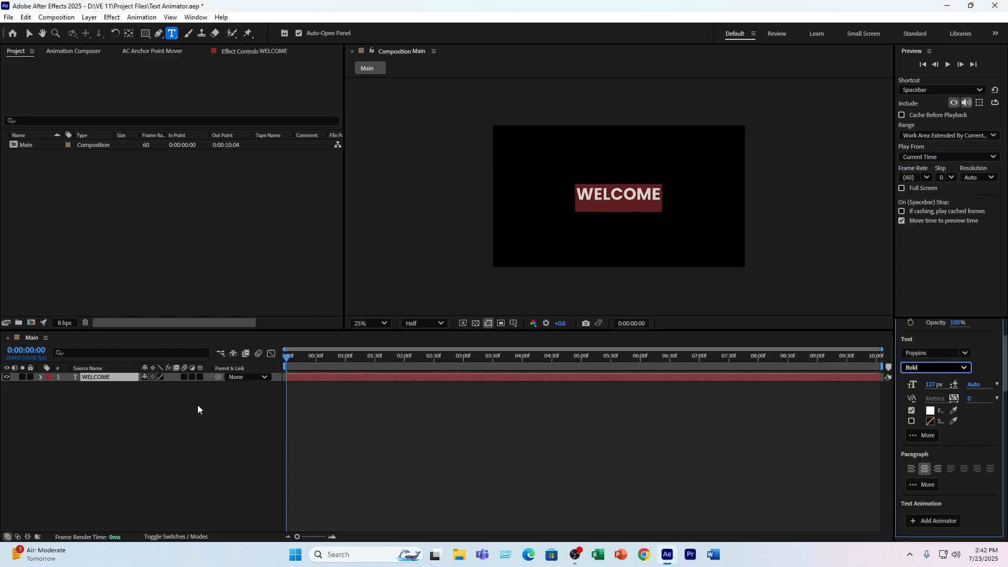
drag(935, 385, 951, 386)
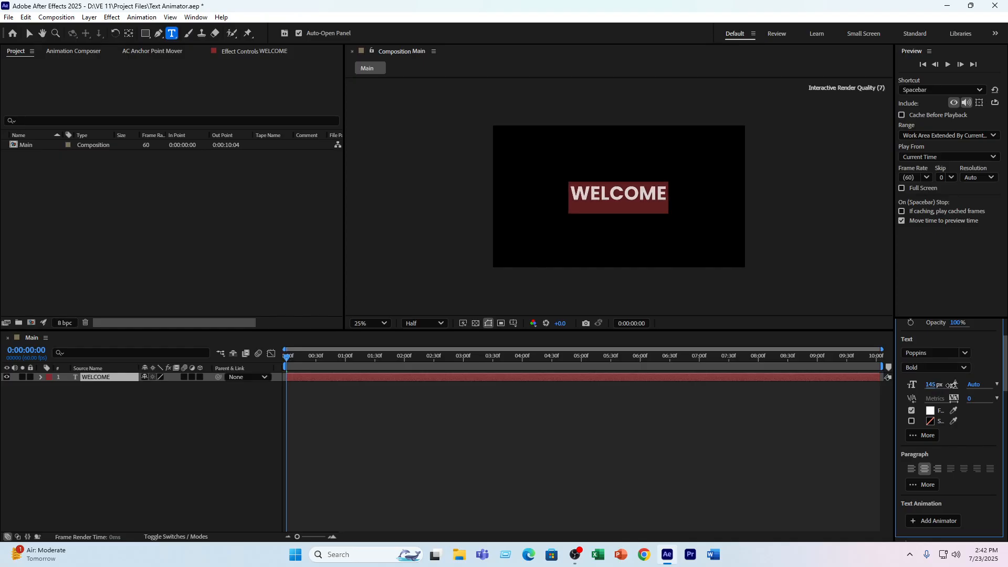
click(256, 418)
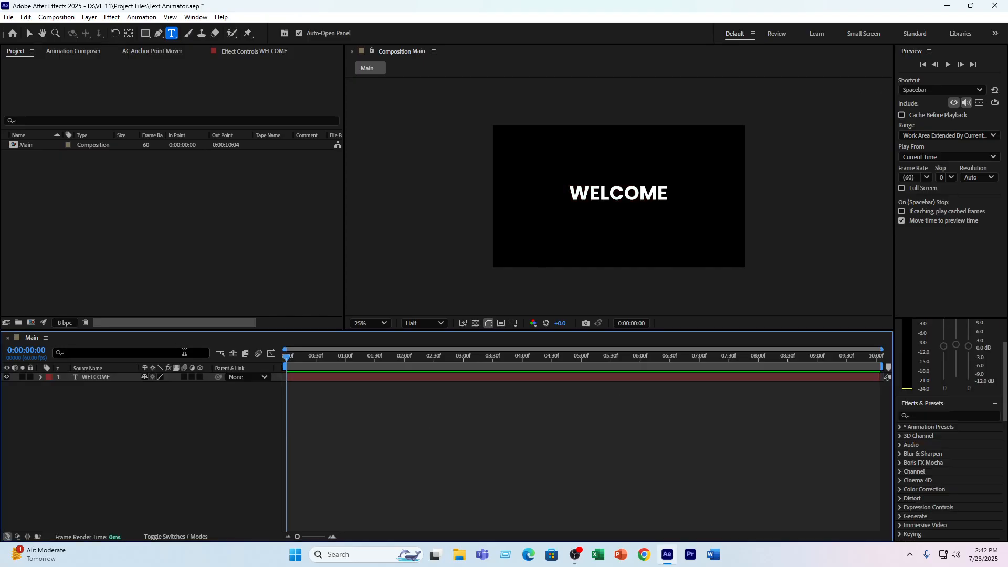
- Realign the enlarged WELCOME text to the horizontal and vertical center of the composition
click(316, 381)
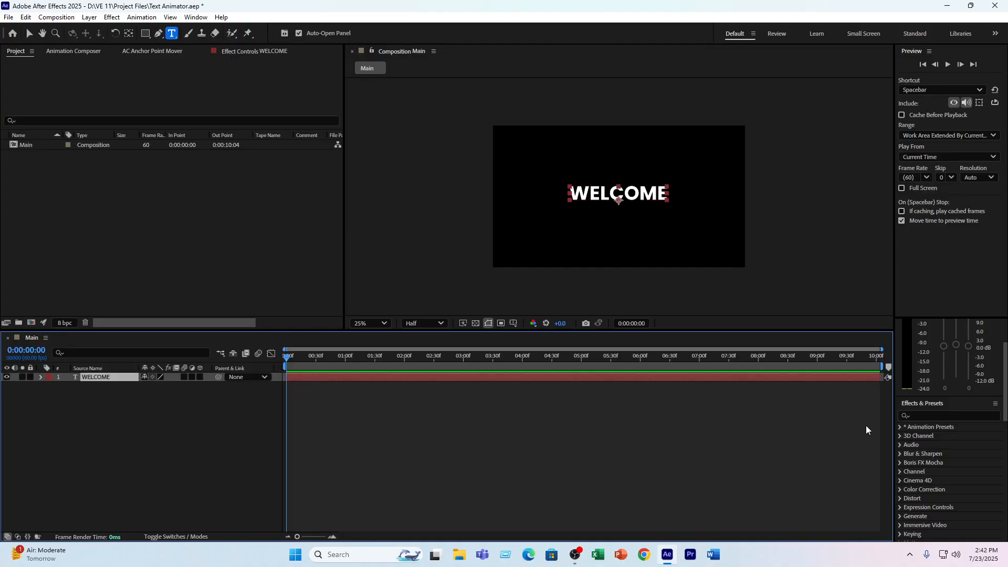
scroll(949, 439, down, 10)
scroll(947, 434, up, 6)
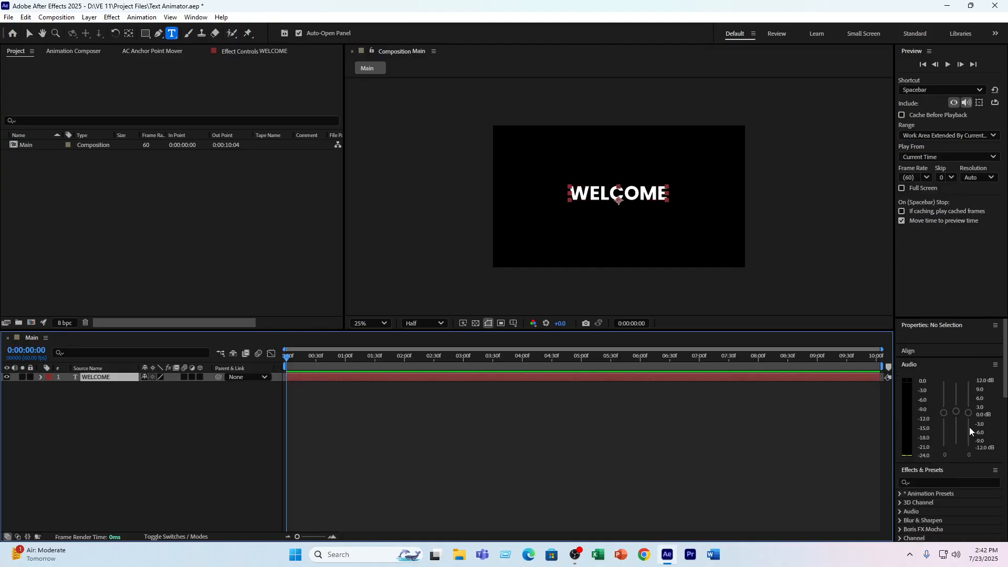
click(915, 352)
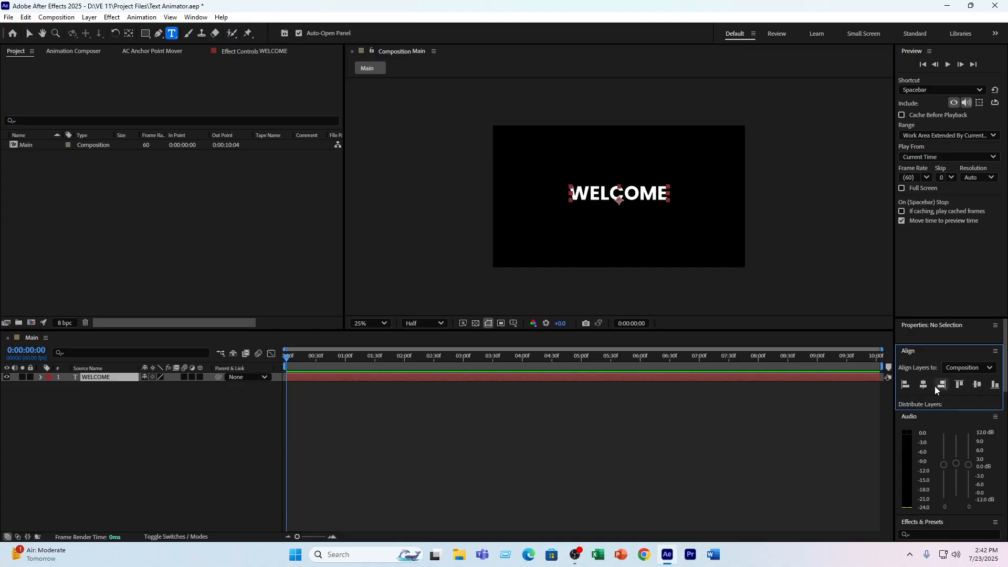
click(977, 385)
click(138, 443)
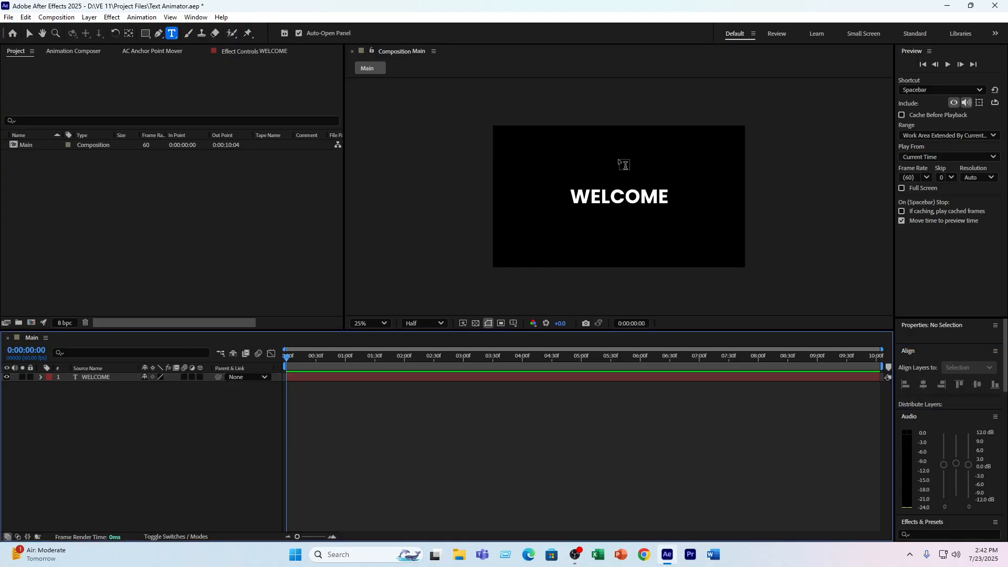
- Switch to the Selection tool and add an Anchor Point text animator to the WELCOME layer
click(33, 34)
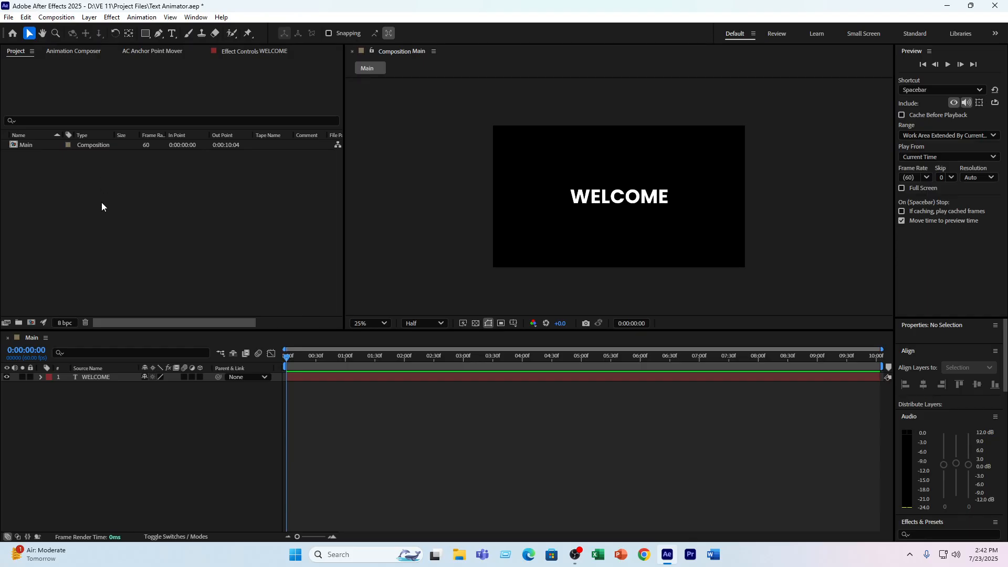
click(43, 377)
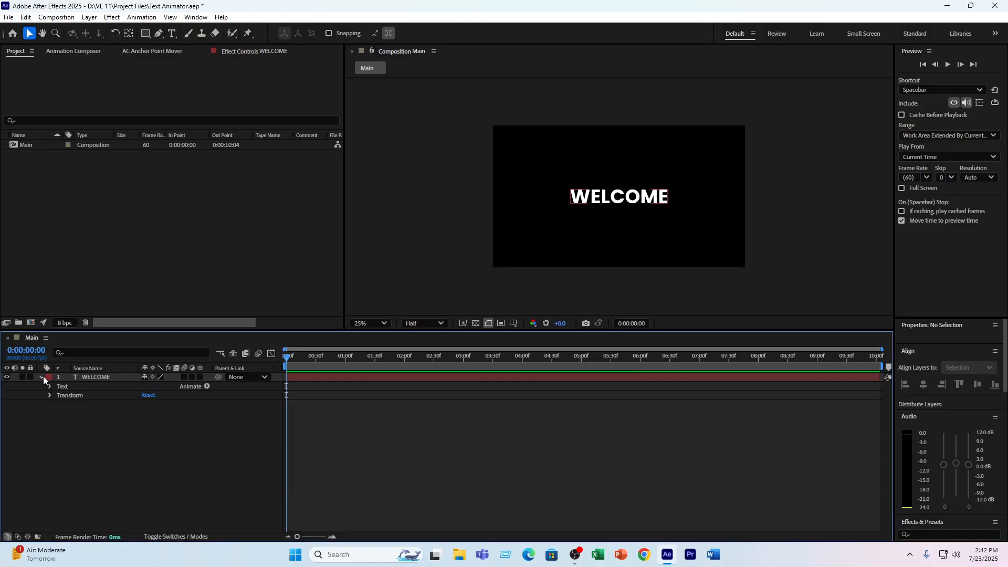
click(208, 386)
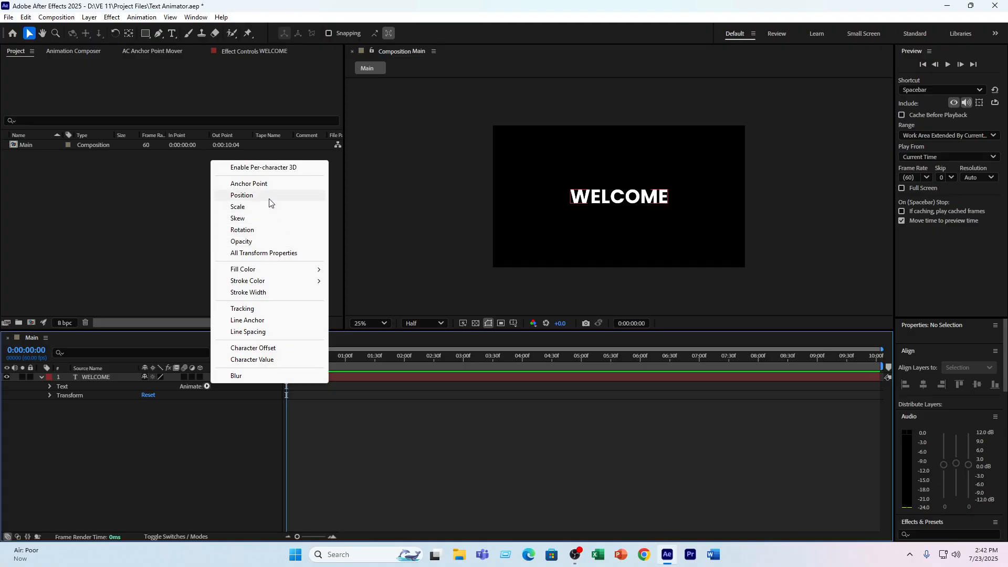
click(269, 185)
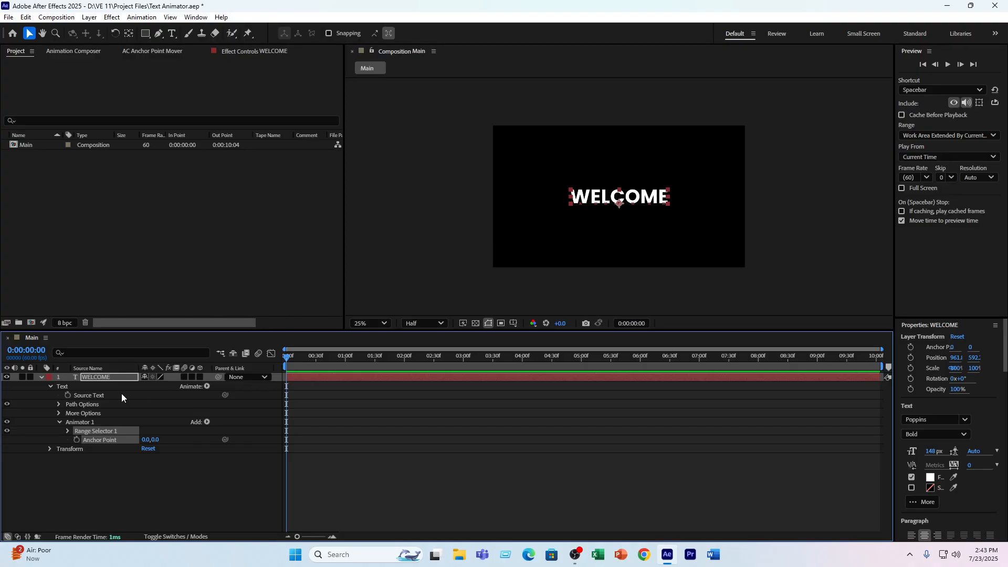
- Examine the contents of Animator 1 and the properties that can be added to it on the WELCOME layer
click(60, 423)
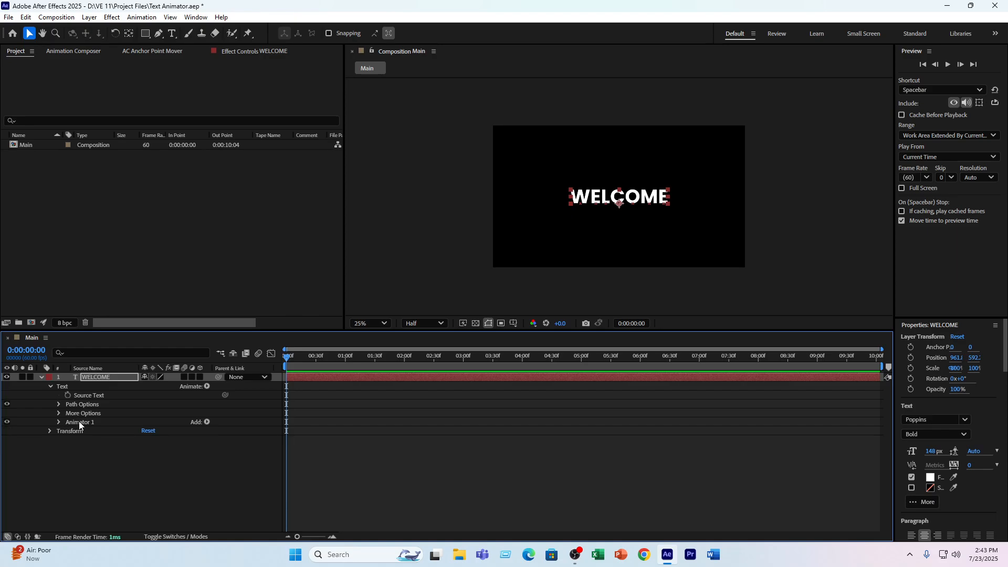
click(59, 424)
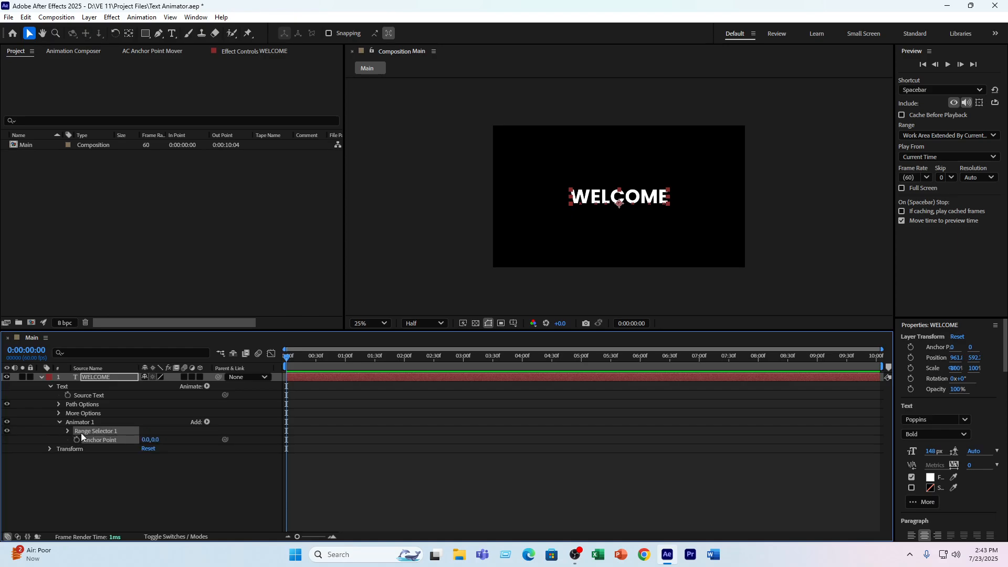
click(74, 422)
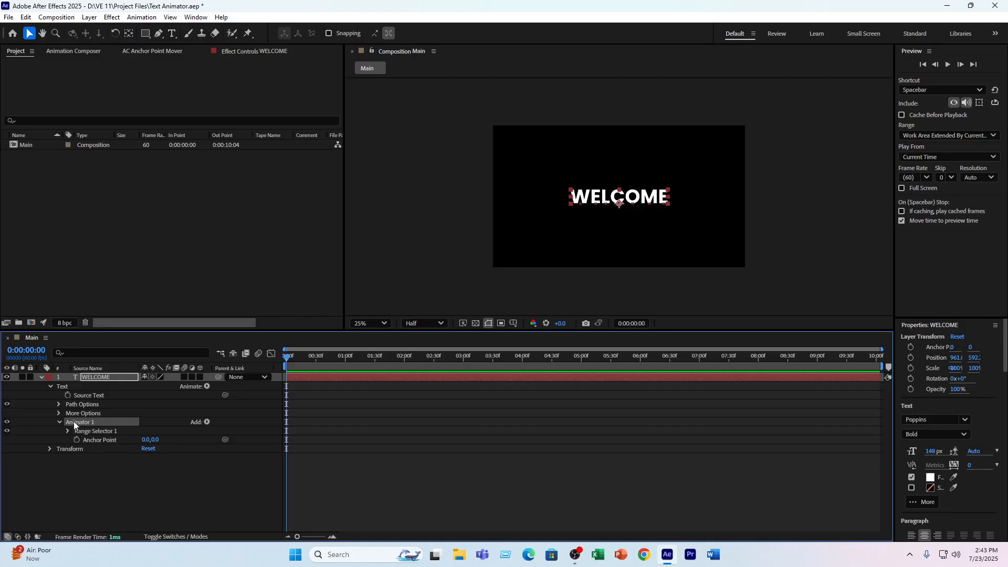
click(206, 423)
mouse_move(234, 426)
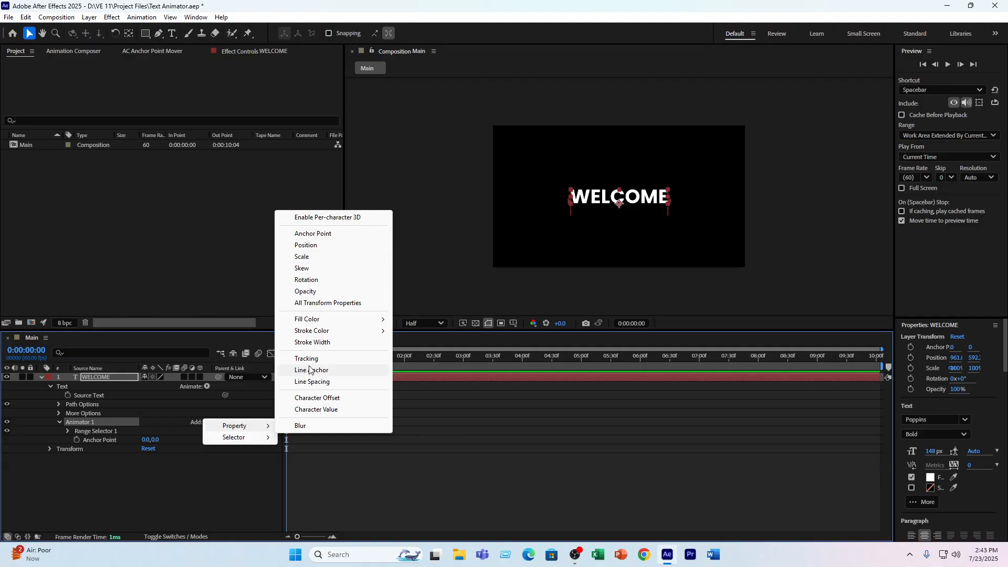
click(133, 416)
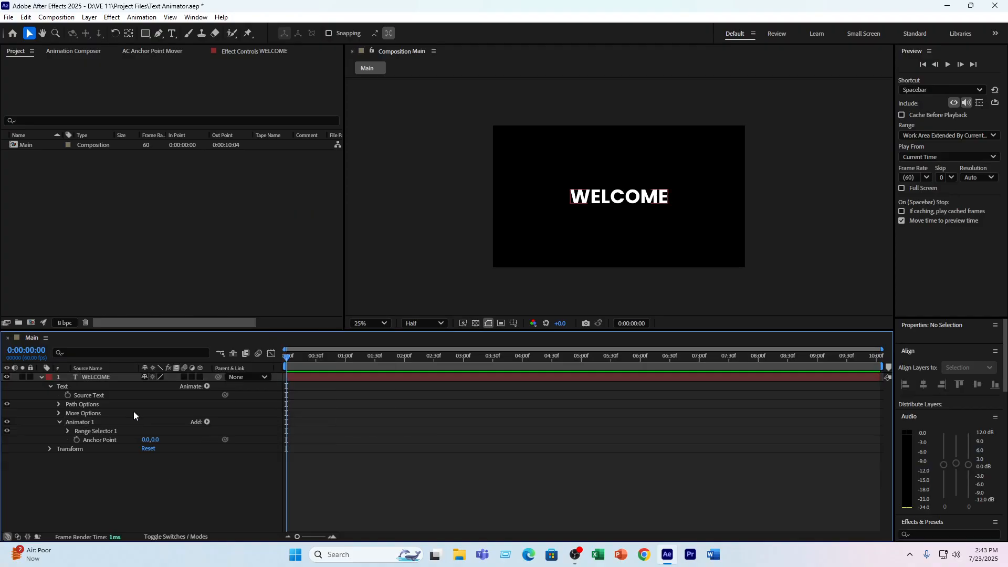
click(120, 376)
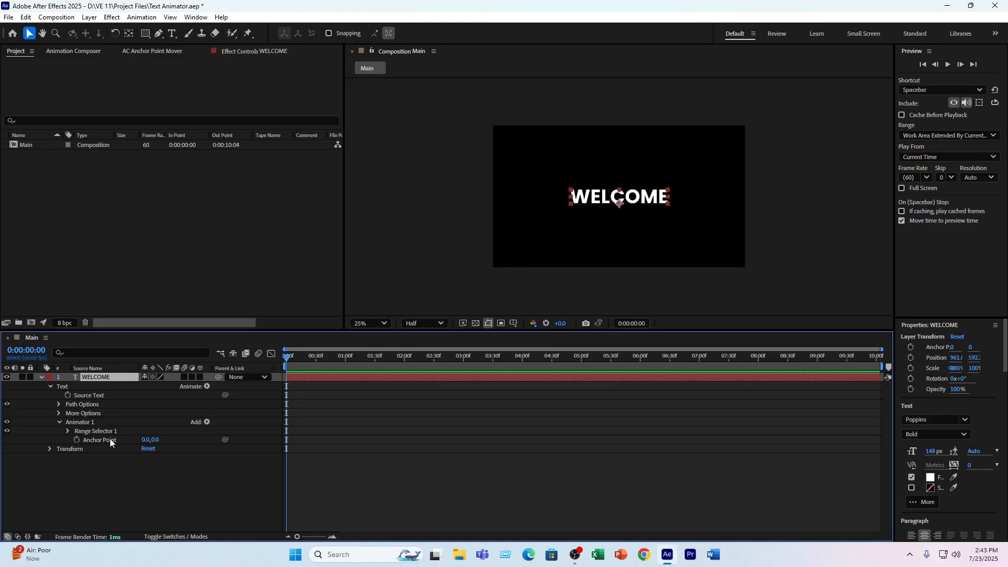
- Delete the Anchor Point animator from the WELCOME layer and add a Position text animator in its place
click(102, 431)
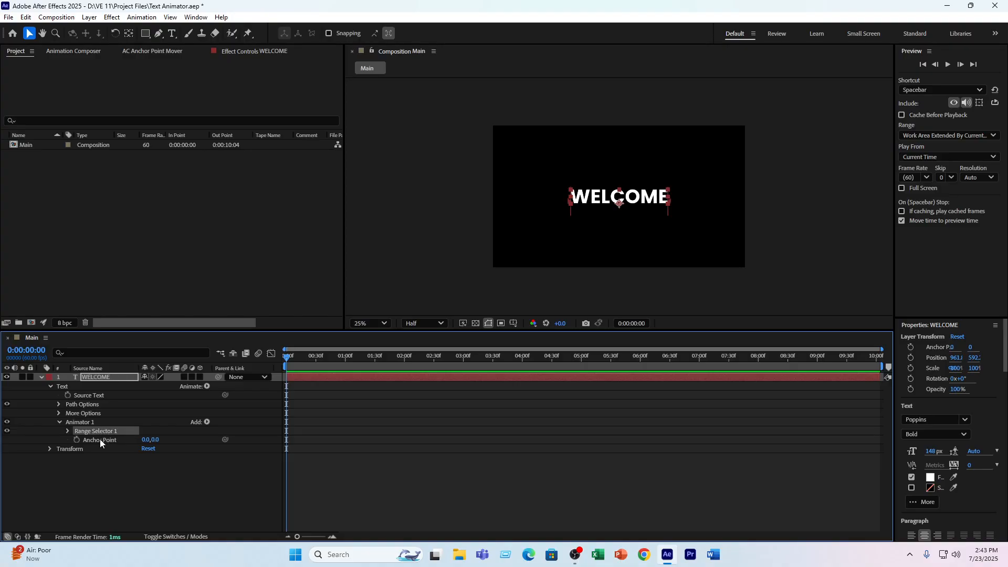
click(99, 439)
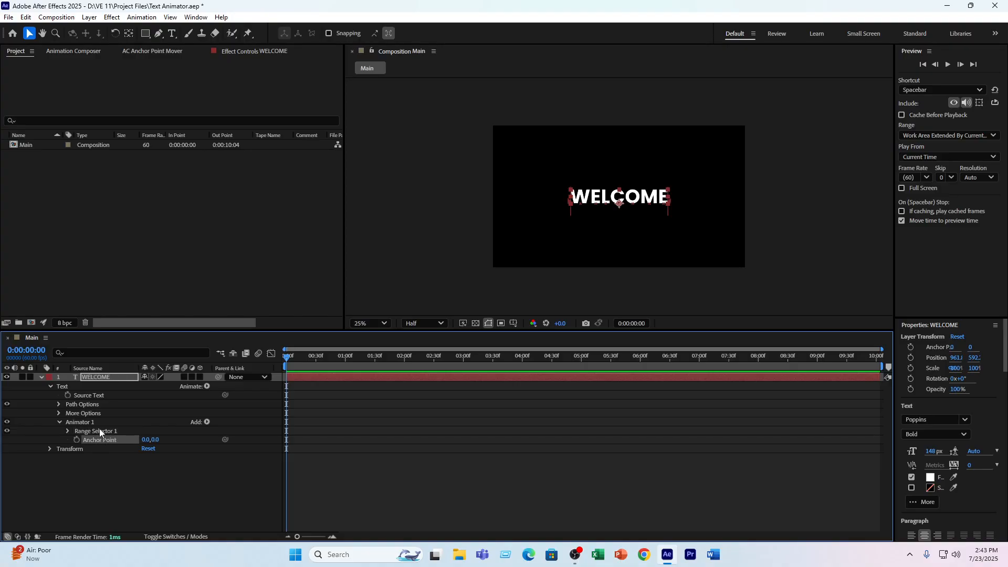
key(Delete)
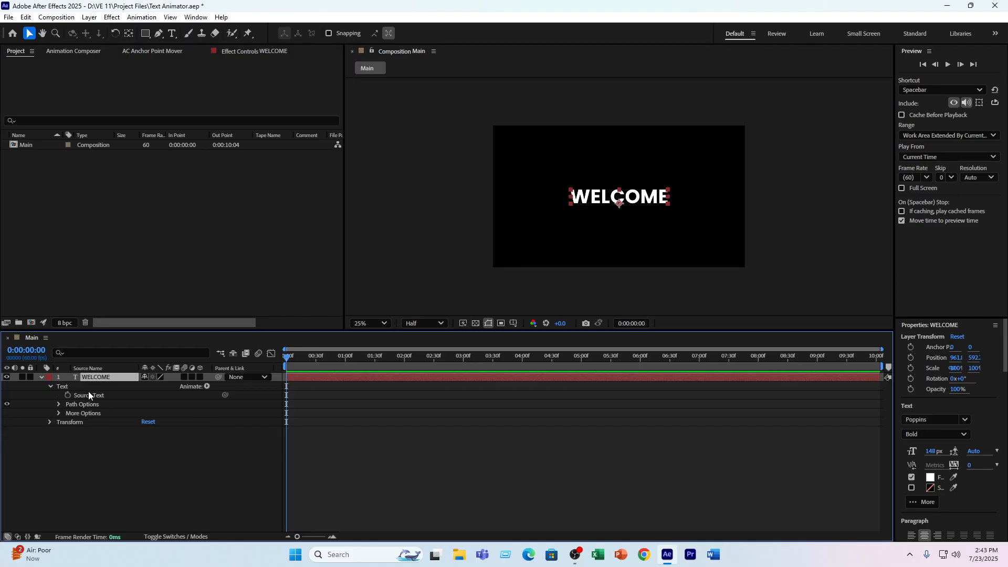
click(207, 387)
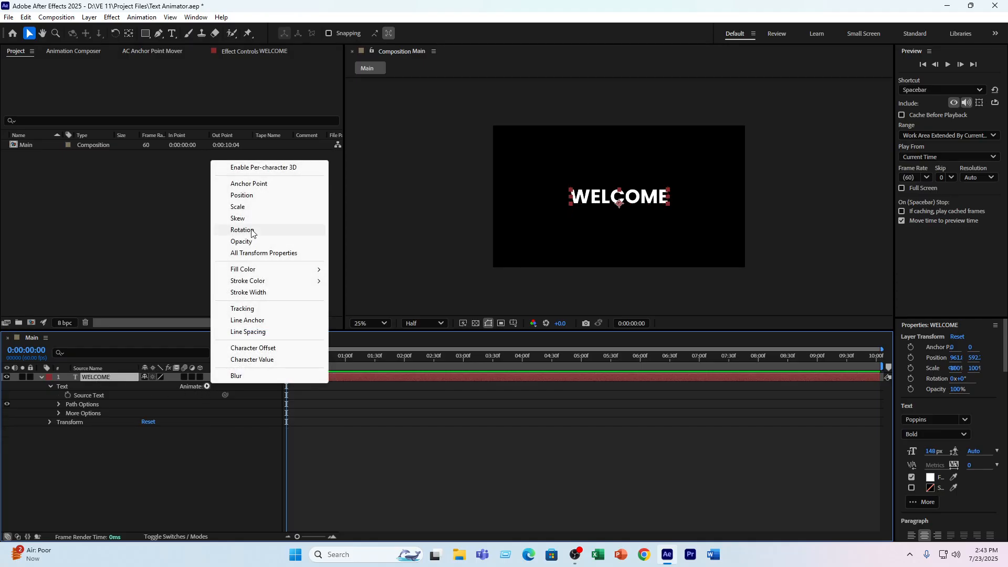
click(243, 195)
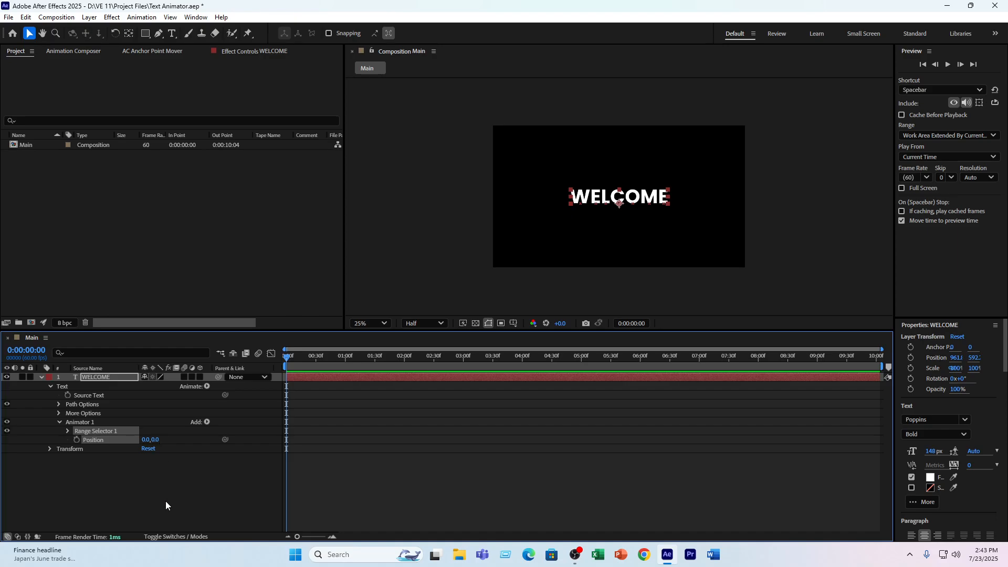
click(158, 488)
- Try an Animator 1 Position of 0.0, 379.0 on the WELCOME layer and preview the composition
drag(156, 438, 257, 453)
key(space)
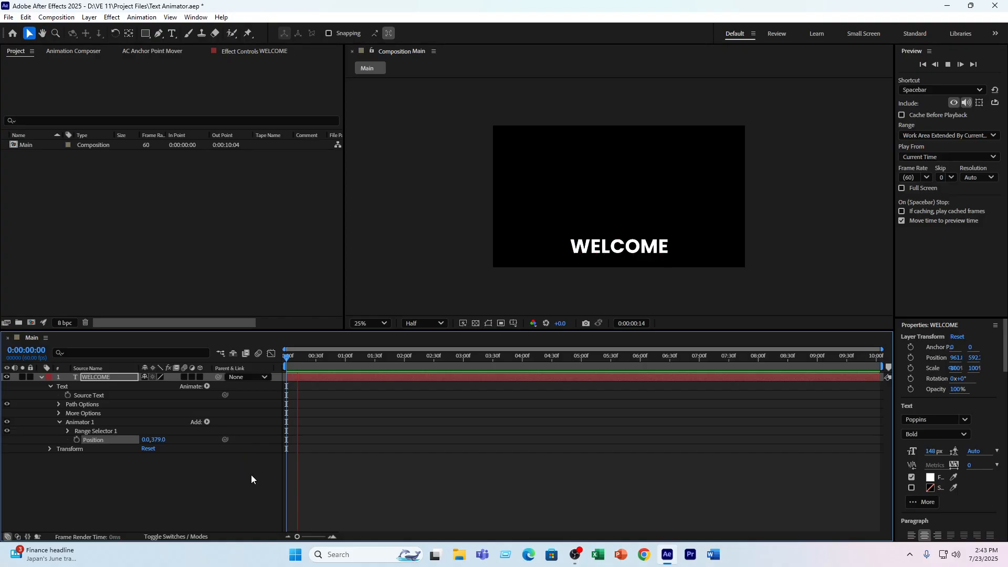
key(space)
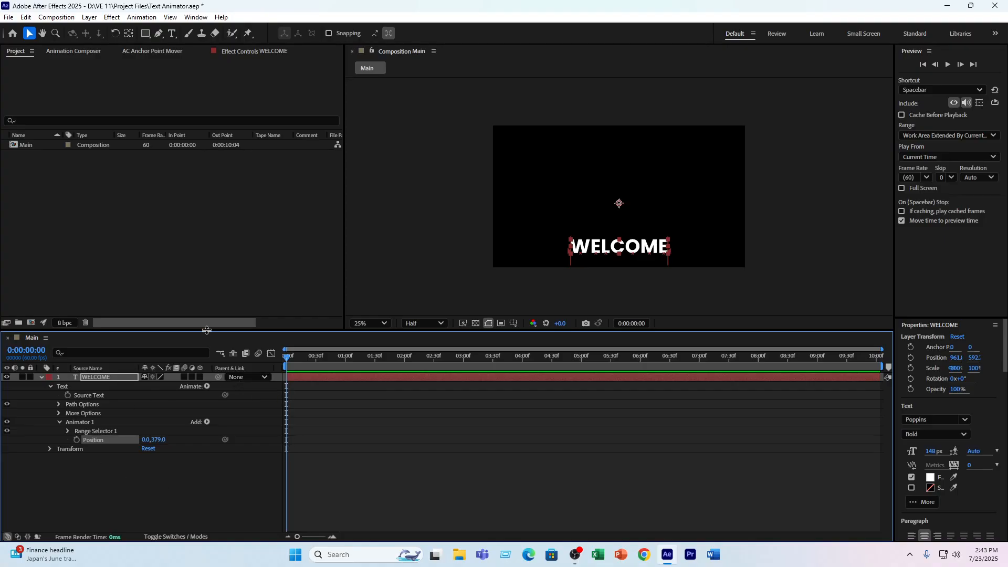
- Try animating the text upward by keyframing Animator 1's Position at the start and setting its vertical value to 0 at 0:00:00:34
click(75, 441)
click(320, 358)
click(157, 440)
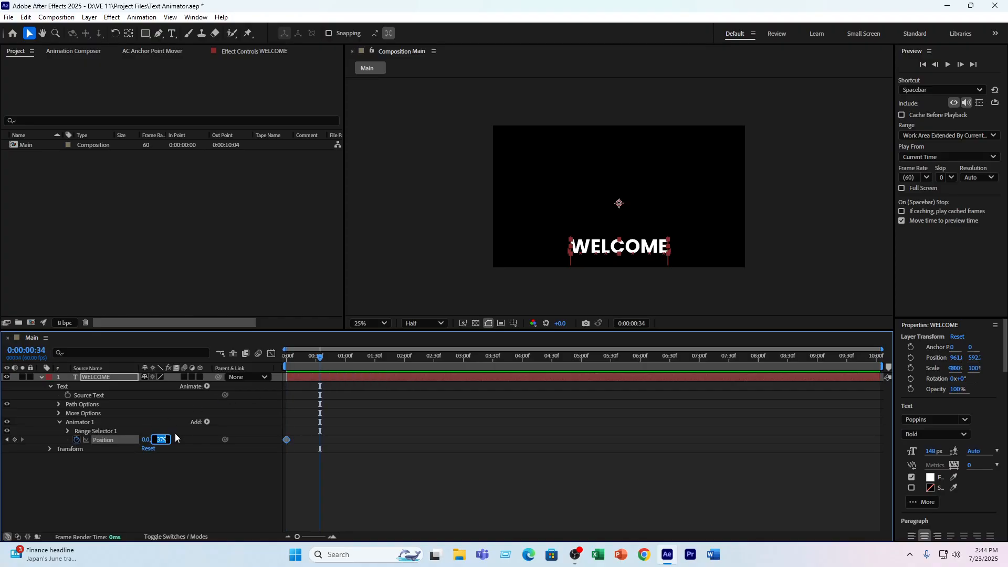
text(0)
key(Return)
click(119, 380)
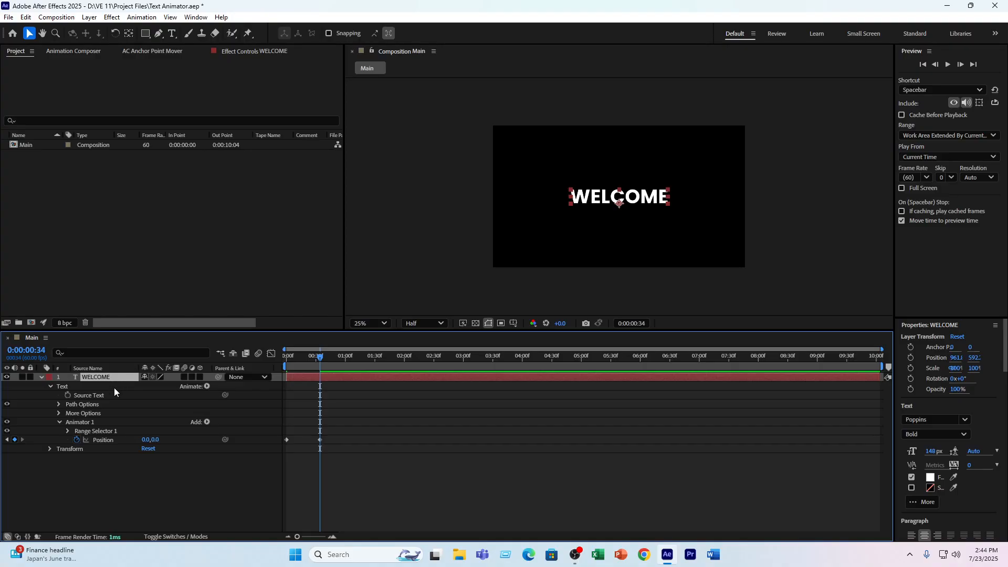
drag(320, 357, 272, 367)
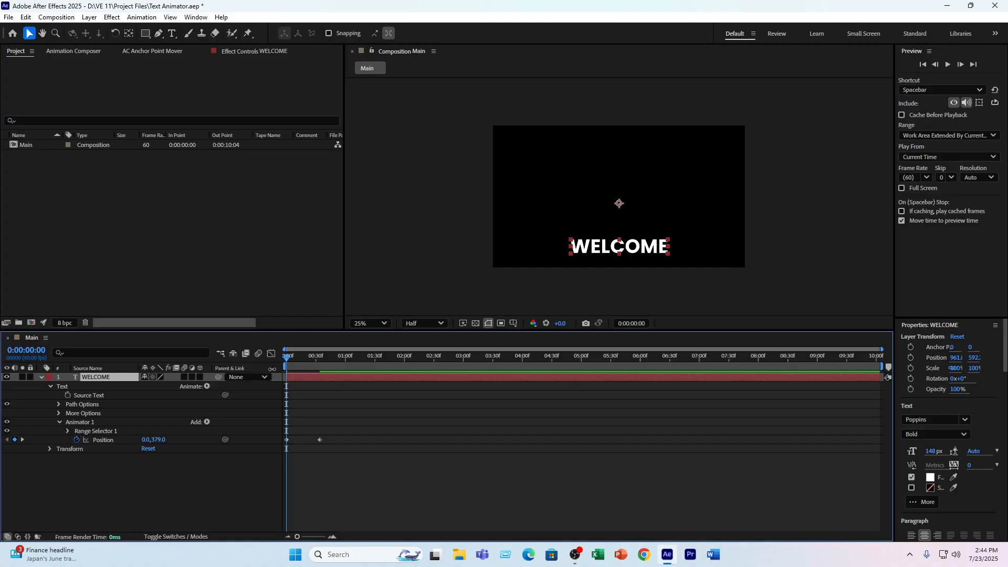
- Undo the Position keyframes and the Position offset of Animator 1
key(ctrl+z)
key(ctrl+z)
key(ctrl+z)
key(ctrl+z)
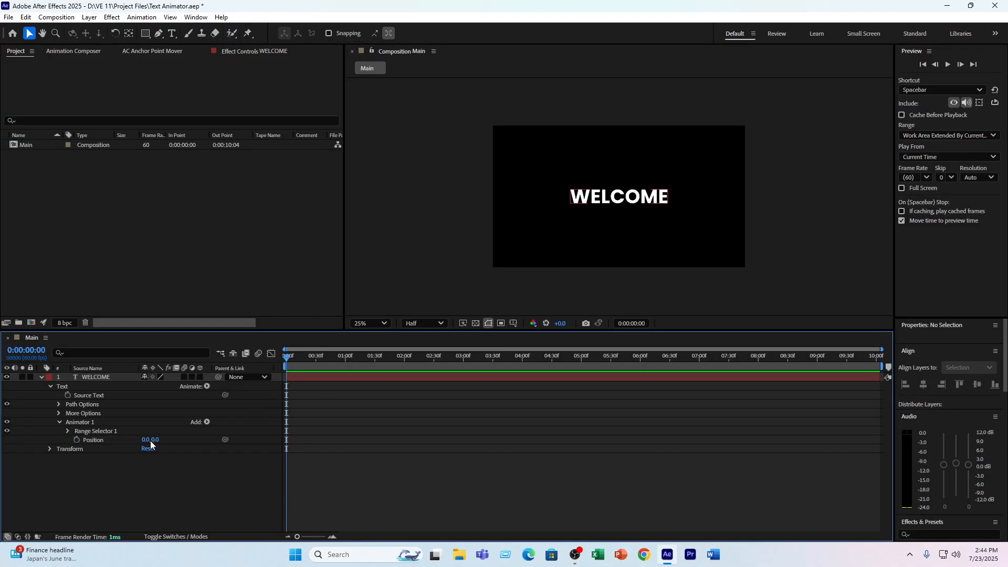
- Set Animator 1's Position to 0.0, 296.0 and expand Range Selector 1 to reach its Start, End and Offset properties
drag(153, 438, 331, 400)
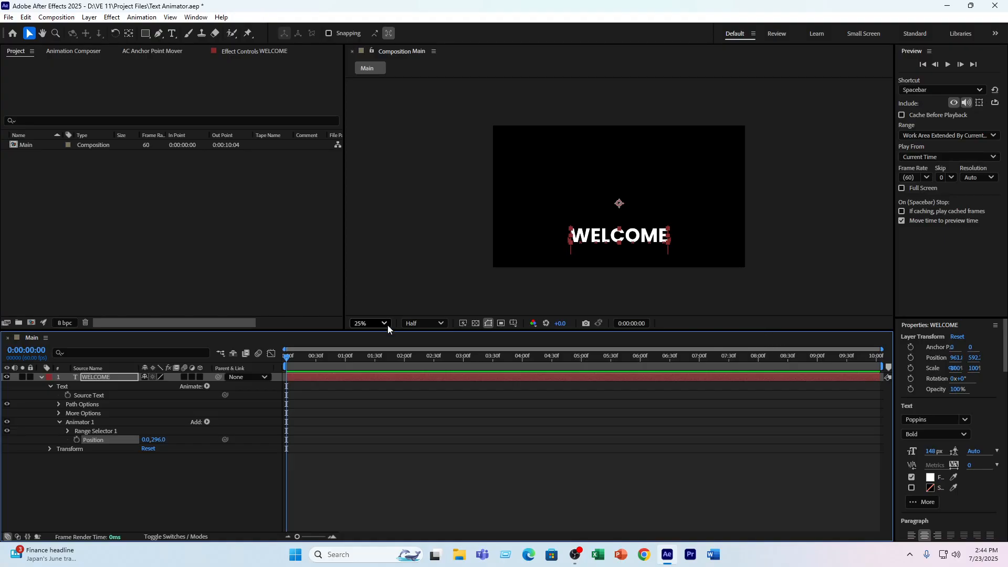
click(69, 431)
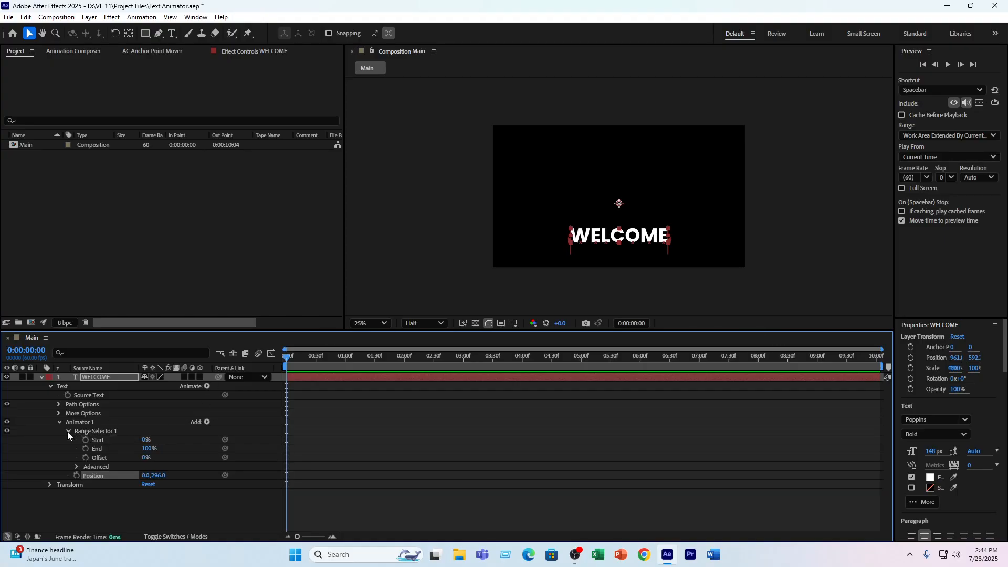
click(98, 447)
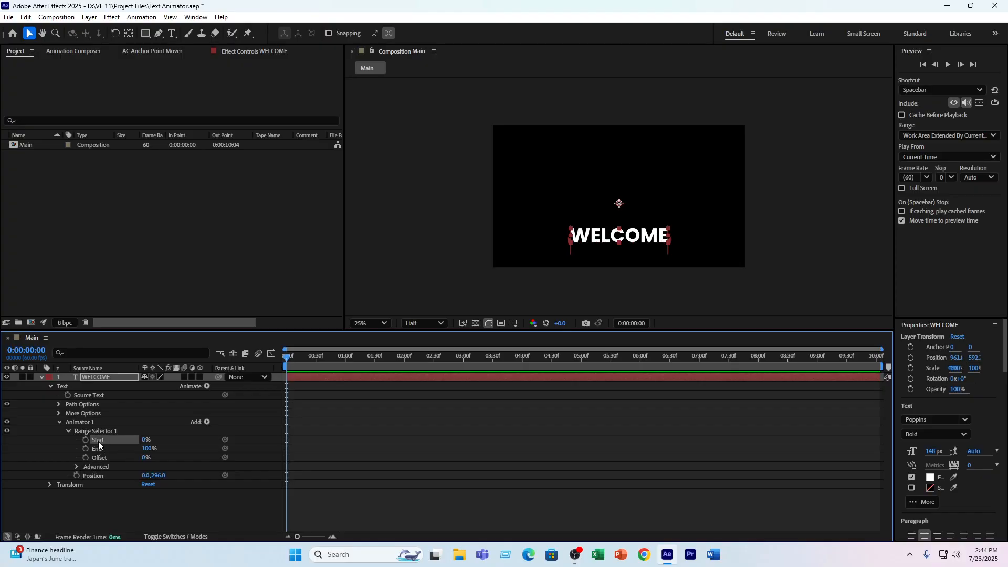
click(102, 459)
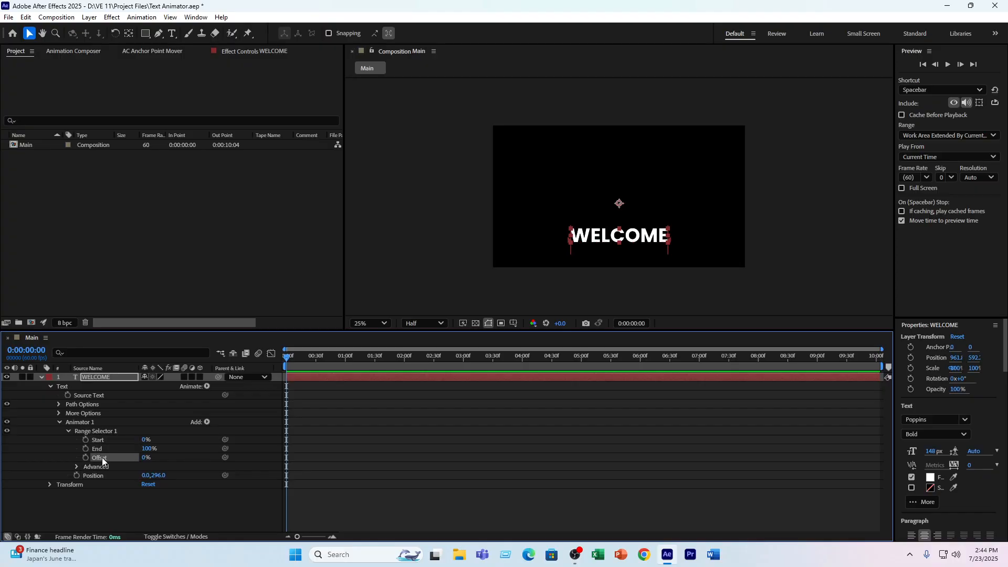
- Try Range Selector 1 with End at 56% and Start at 46%, and return them to 100% and 0%
key(period)
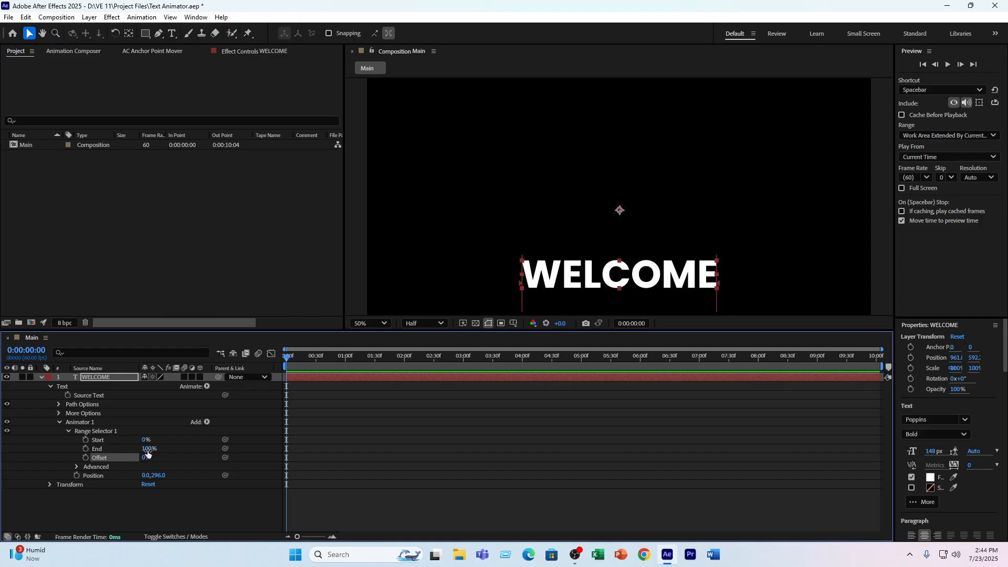
drag(147, 454, 125, 451)
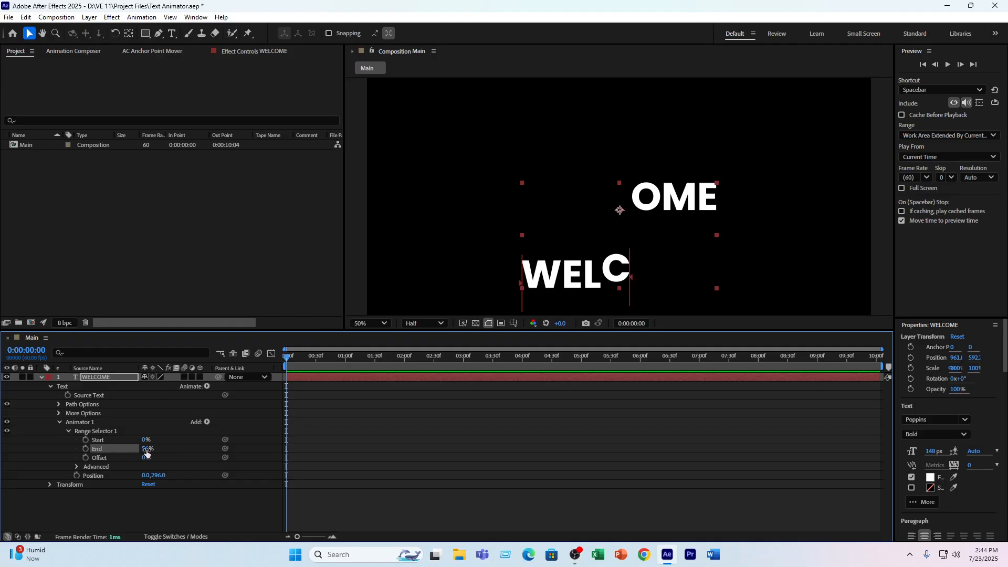
drag(147, 449, 165, 440)
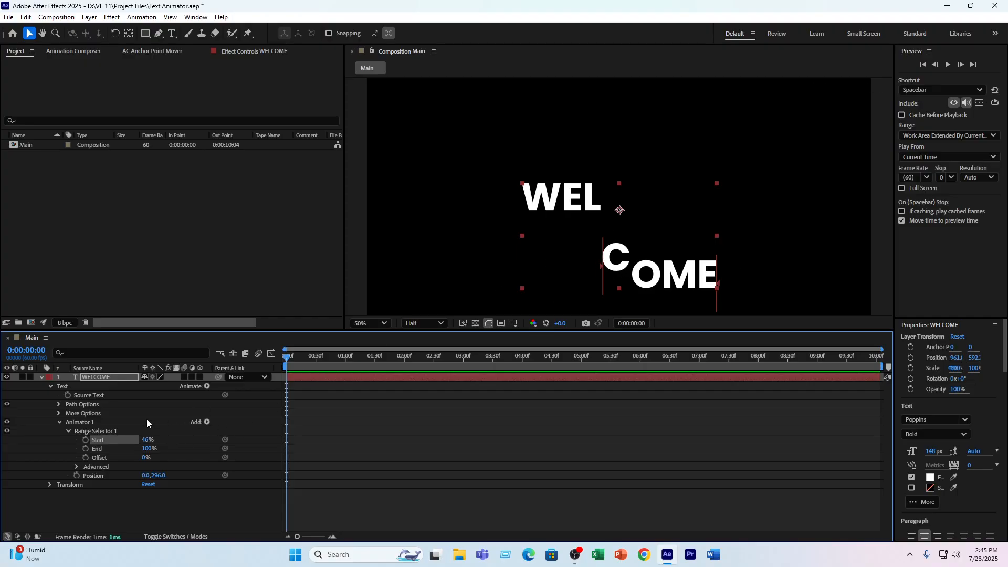
drag(149, 439, 69, 434)
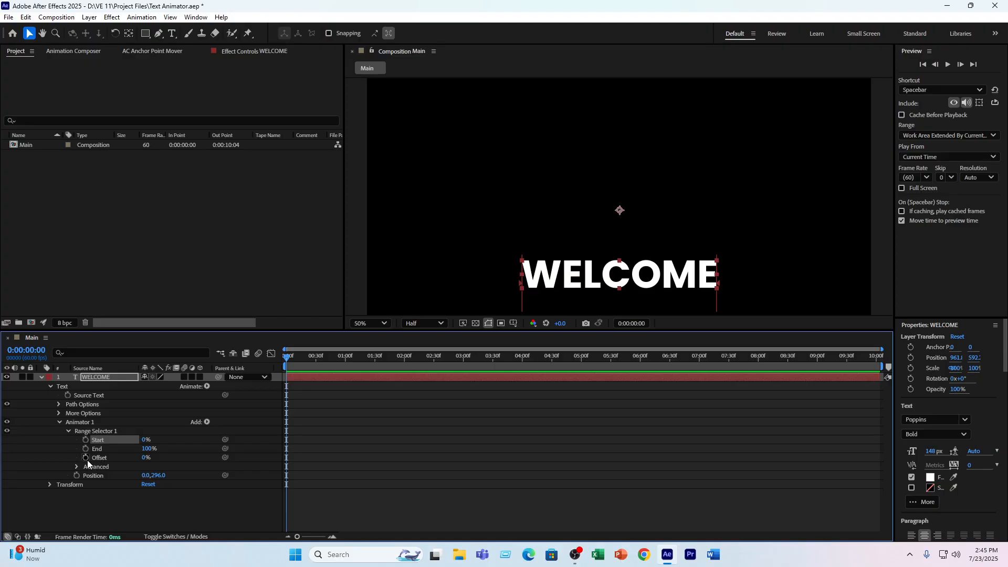
- Try a Range Selector 1 Offset of 100% on the WELCOME text and reset it to 0%
drag(145, 459, 204, 452)
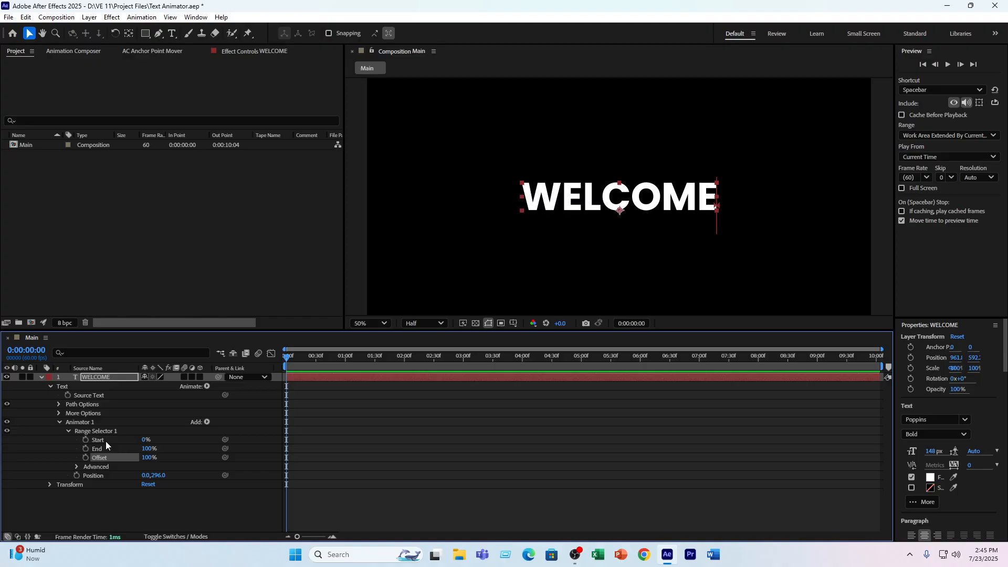
click(148, 457)
text(0)
click(74, 451)
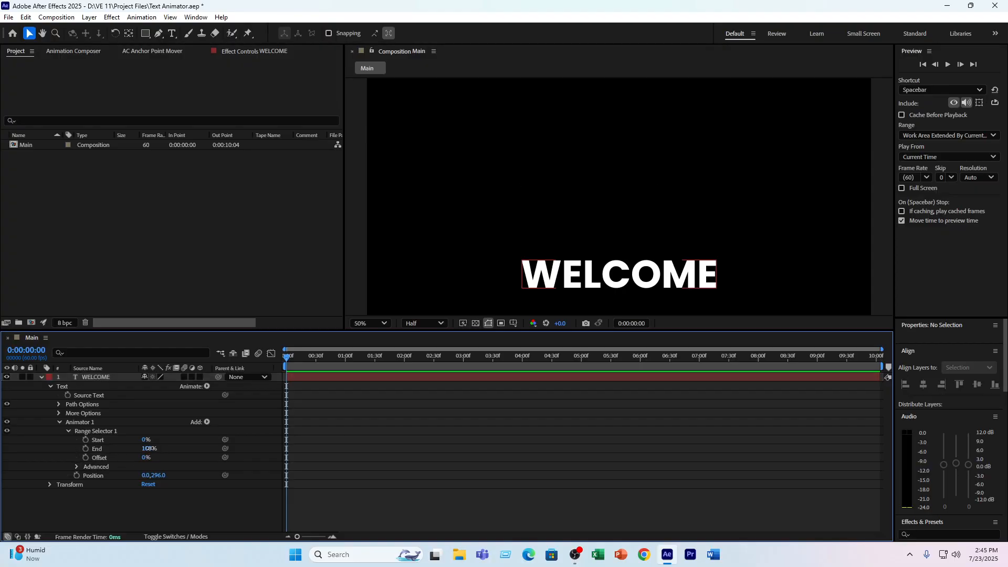
- Test different End, Start and Offset values of Range Selector 1, including Offsets of 100% and -76%, and reset Offset to 0%
drag(149, 449, 304, 439)
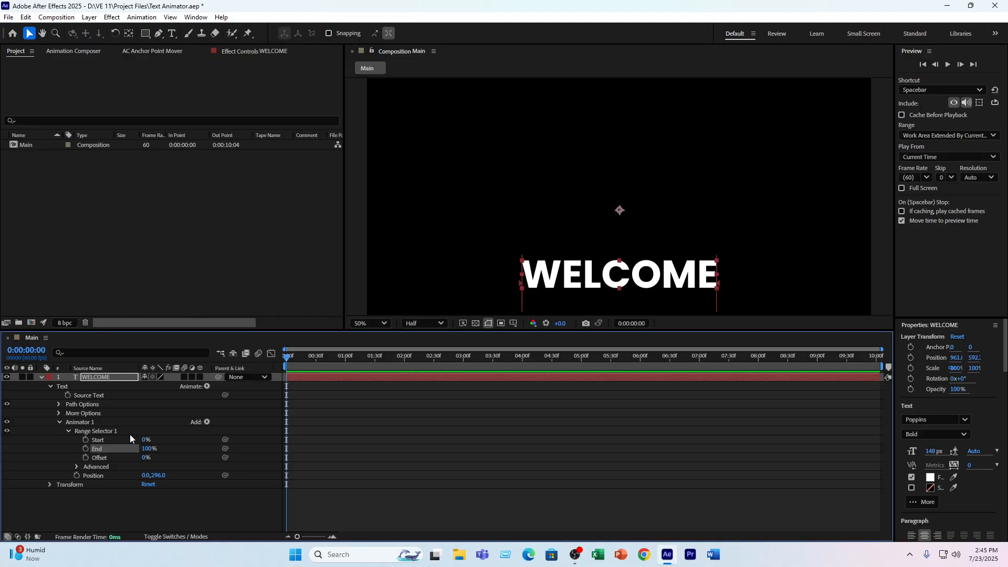
drag(141, 440, 49, 440)
mouse_move(147, 458)
mouse_down()
mouse_move(95, 459)
mouse_move(146, 466)
mouse_up()
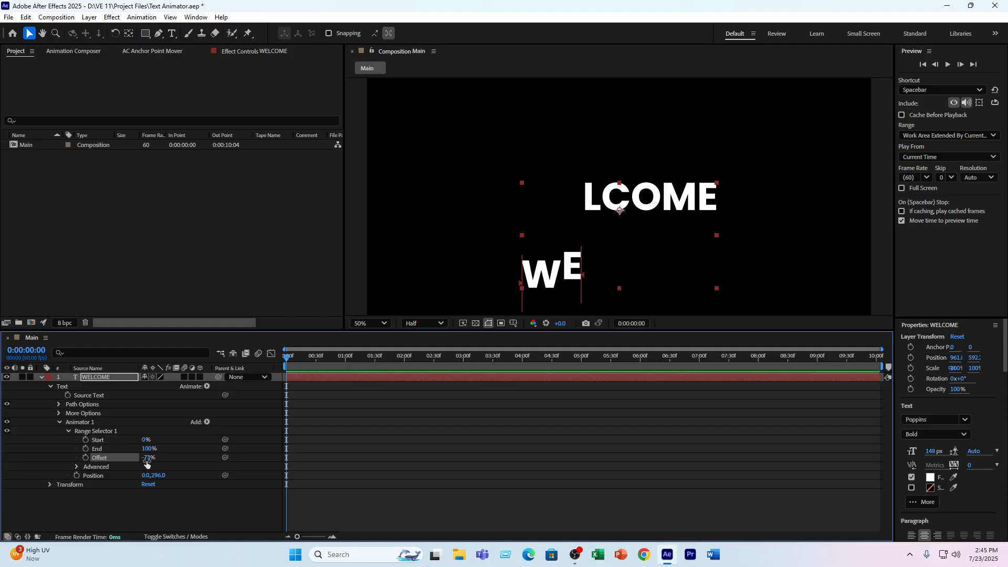
click(147, 458)
text(100)
key(Return)
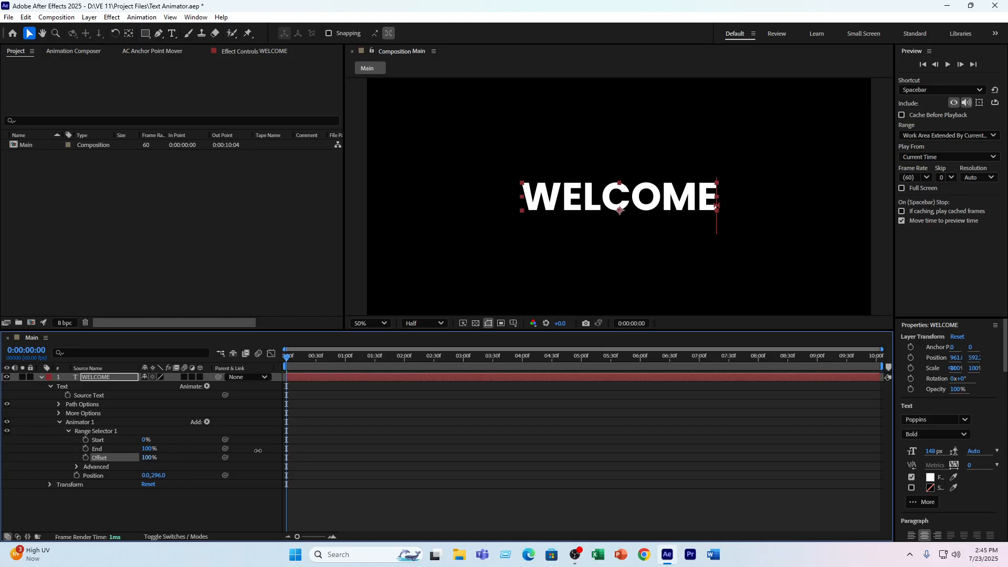
drag(258, 451, 319, 442)
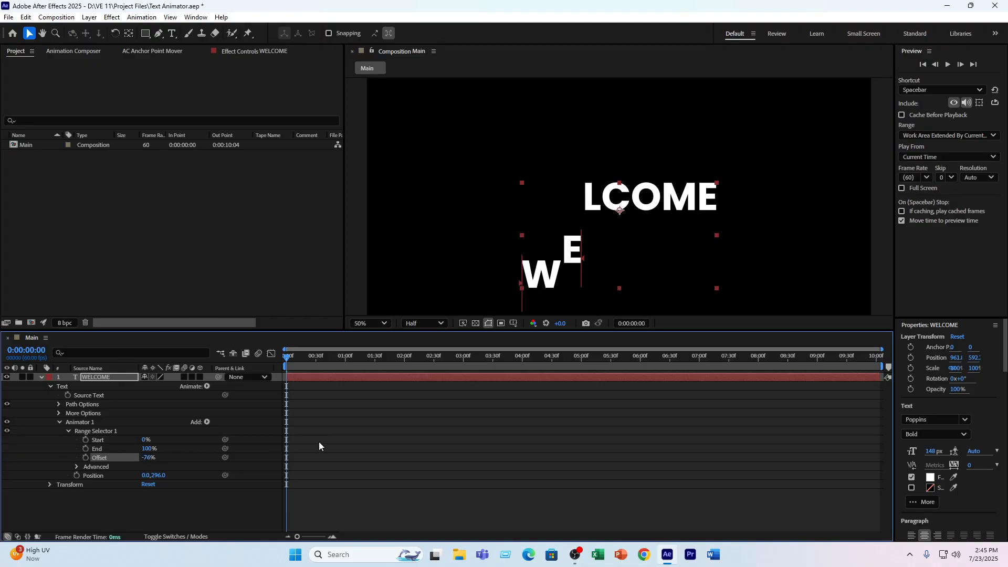
click(149, 458)
text(0)
key(Return)
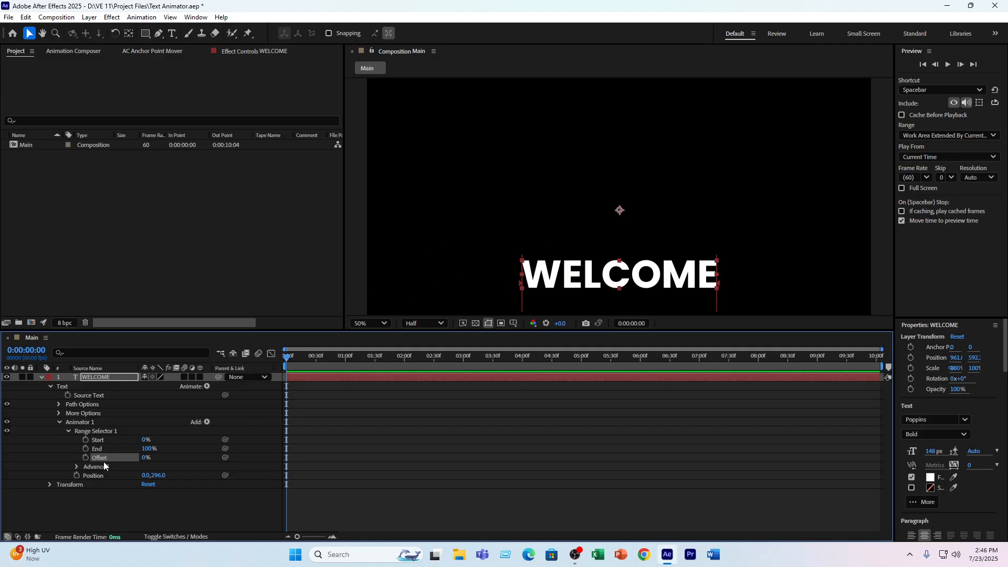
- Keyframe Range Selector 1's Offset at 0% at the start and 100% at 0:00:01:00, and preview the animation
click(86, 457)
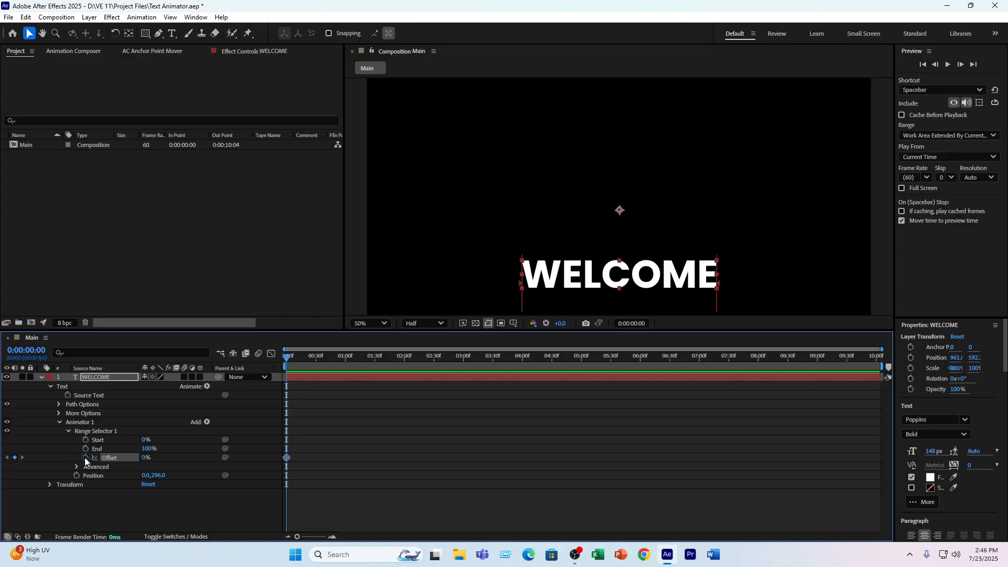
click(344, 360)
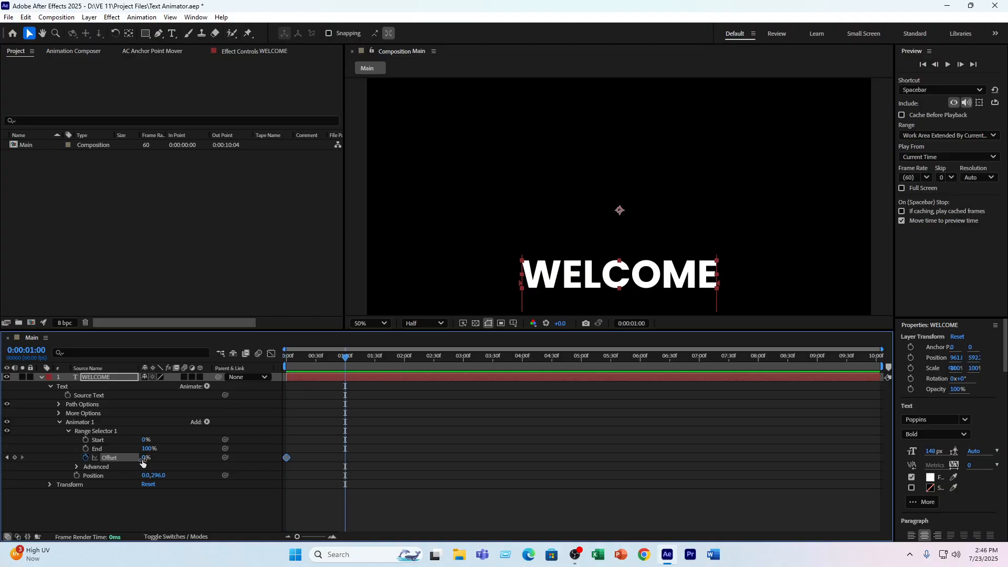
drag(142, 462, 411, 356)
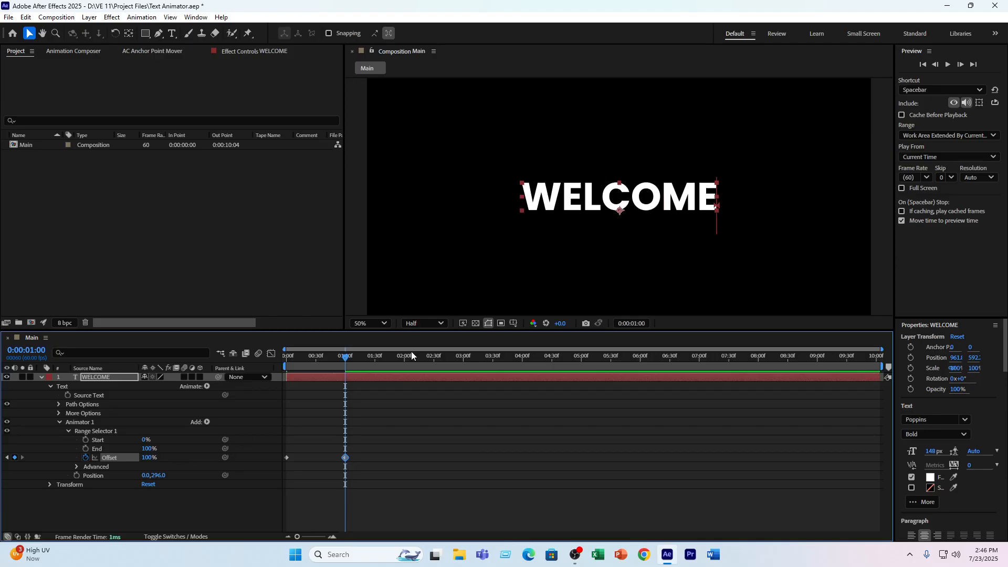
key(space)
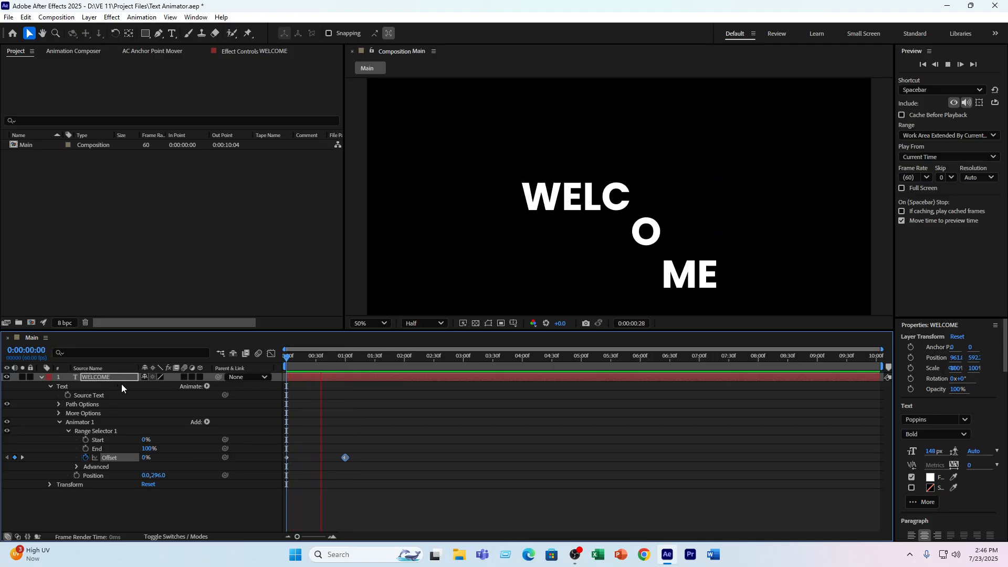
click(309, 358)
- Try changing the first Offset keyframe at the composition start to -100%, and set it back to 0%
key(Home)
key(comma)
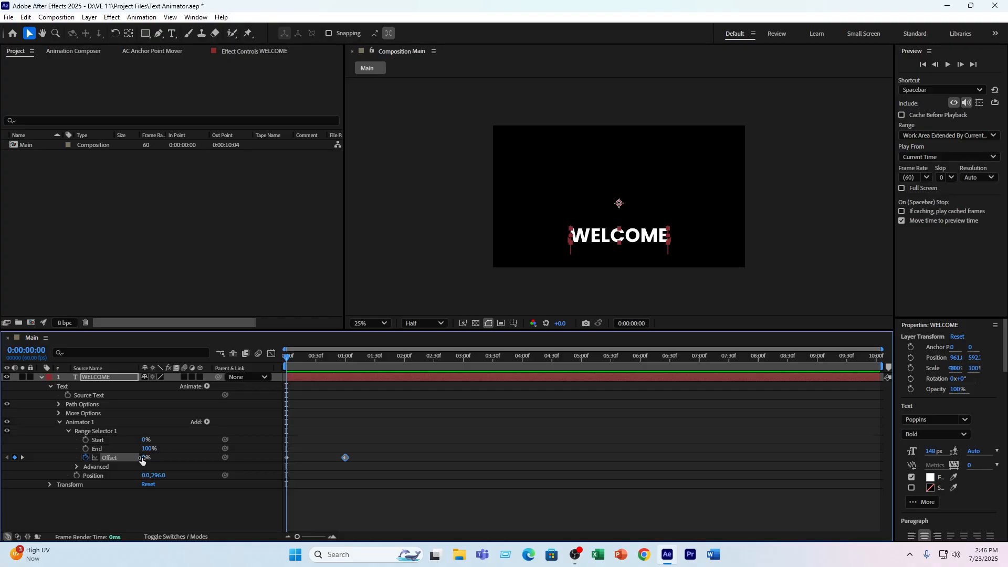
drag(140, 460, 73, 457)
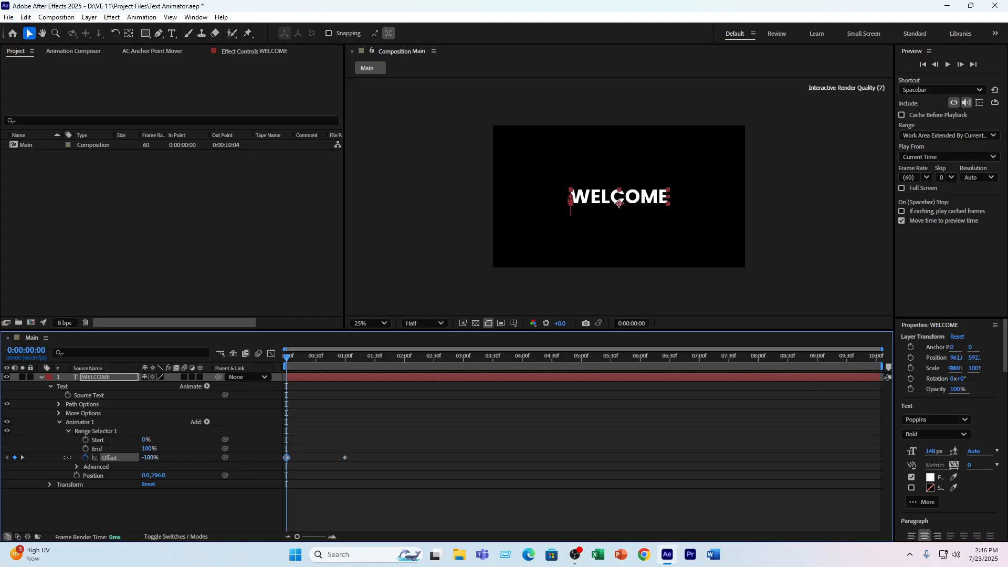
key(space)
click(150, 458)
text(0)
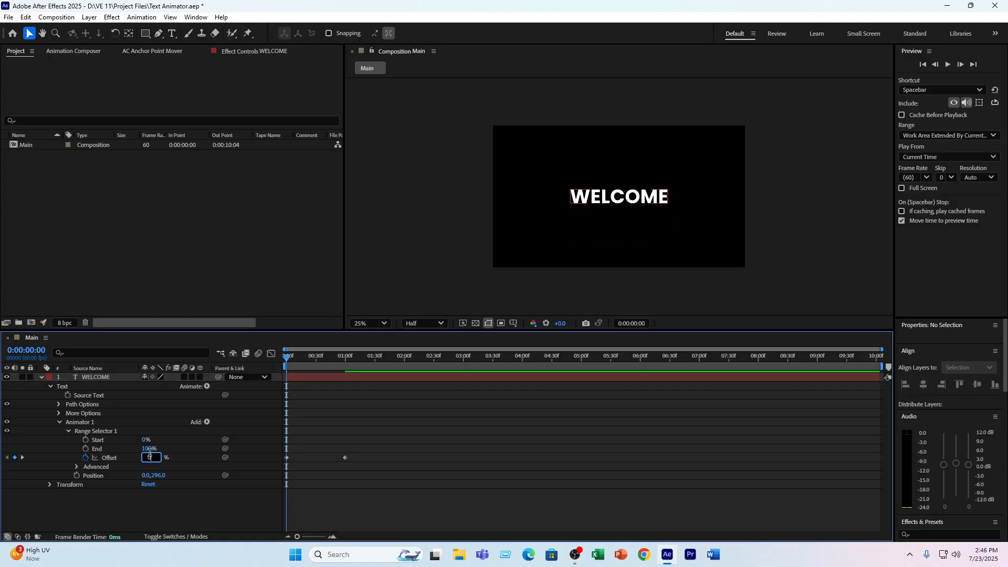
key(Return)
- Set Animator 1's Position to 0.0, 604.0 so the text starts below the frame, and preview the animation
drag(160, 475, 334, 458)
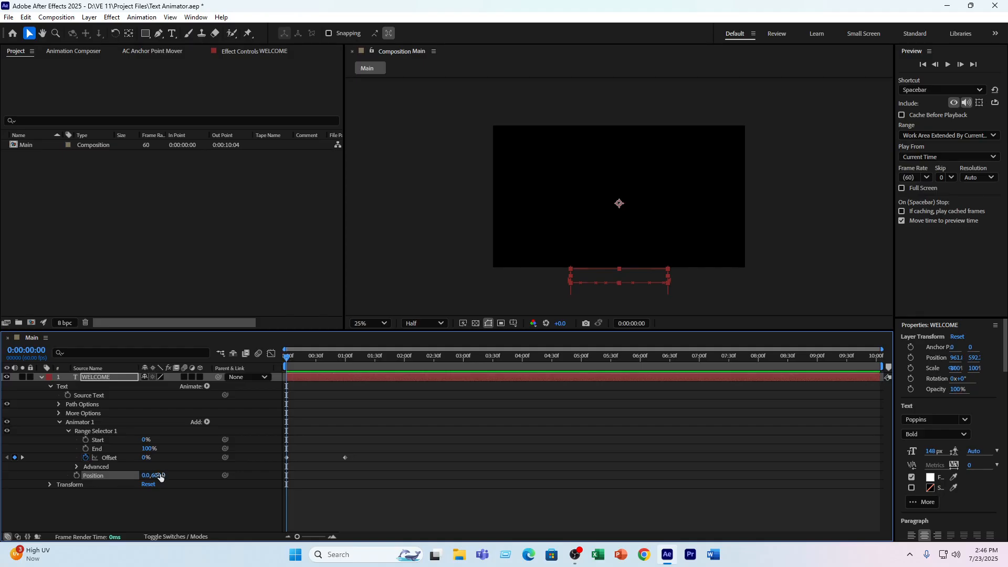
key(space)
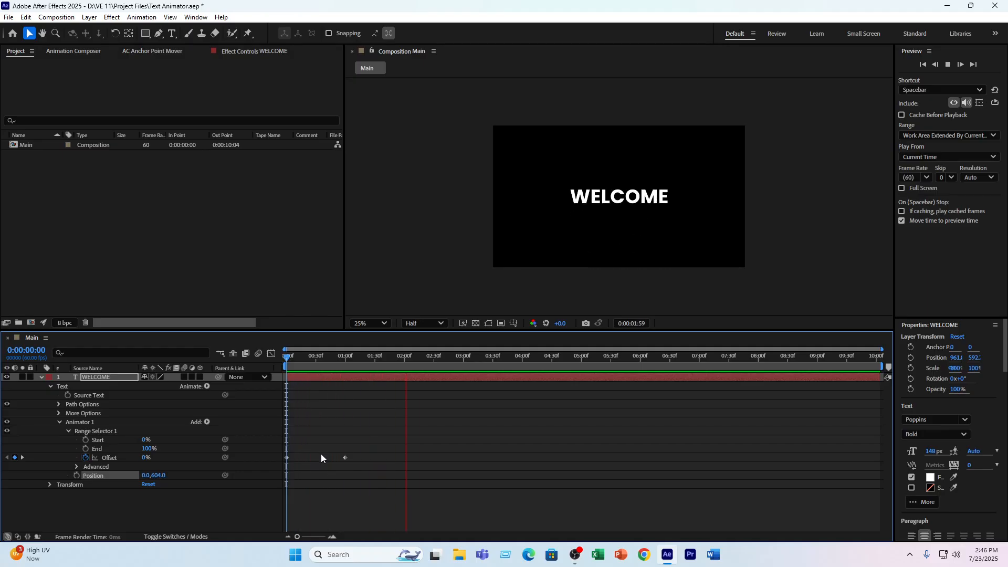
- Replay the letter-by-letter title animation from the start of the composition
key(space)
key(Home)
key(space)
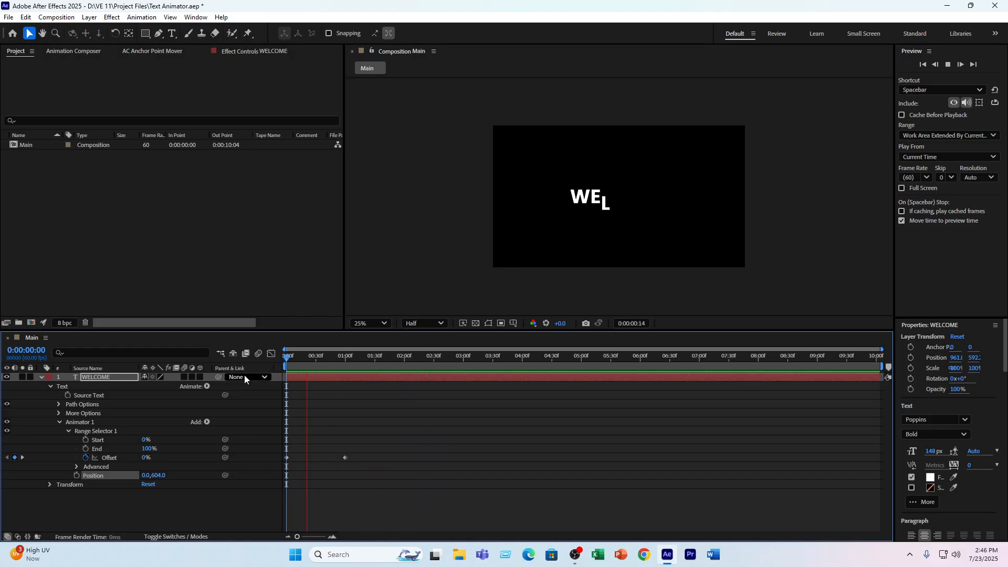
key(space)
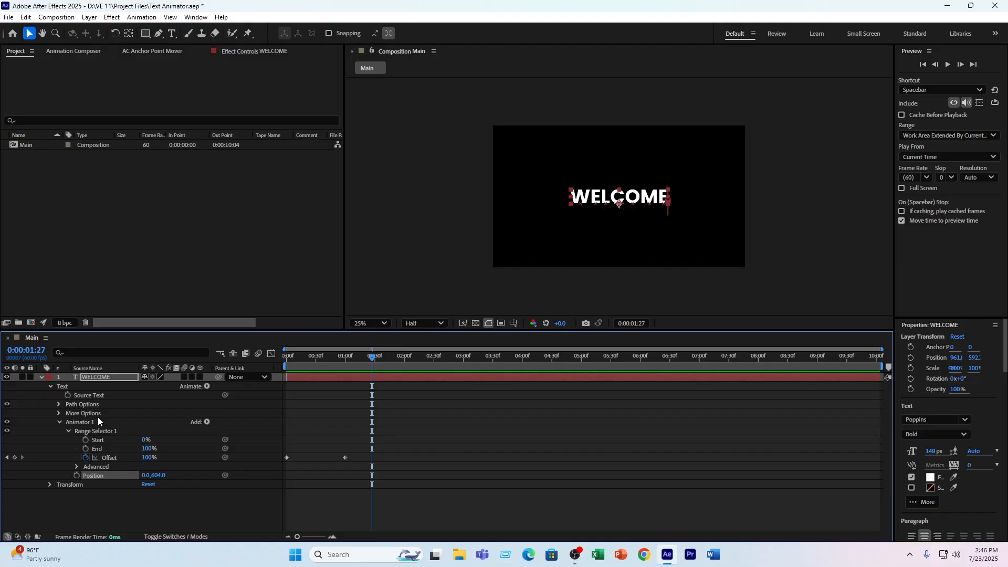
- Expand the text layer's More Options and examine the anchor point of each WELCOME letter up close
click(59, 414)
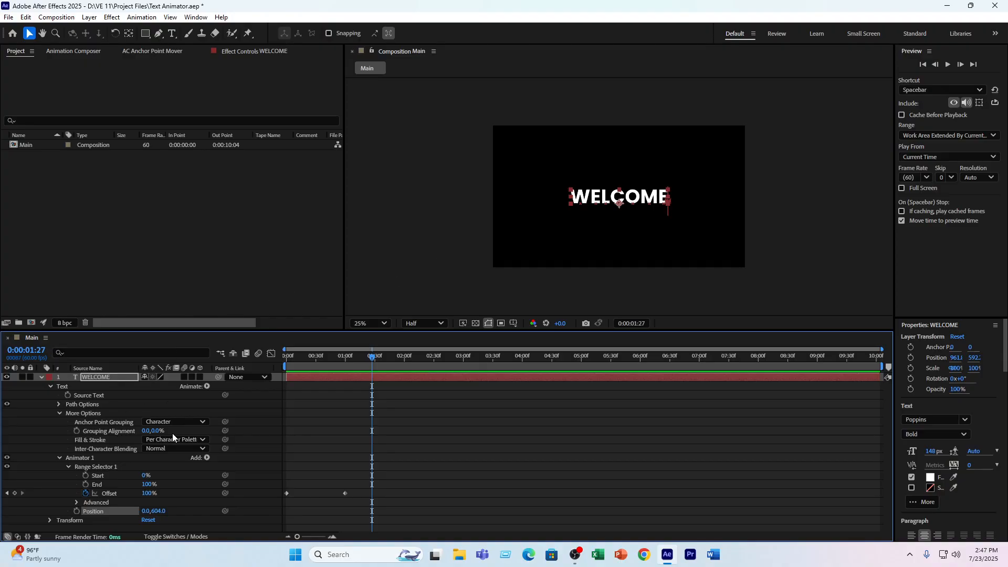
key(period)
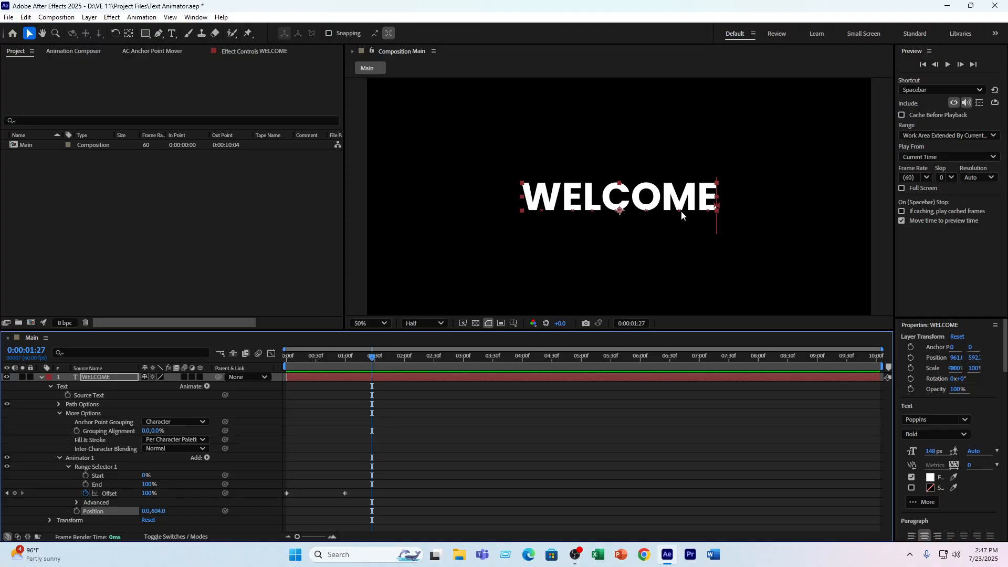
key(period)
key(period)
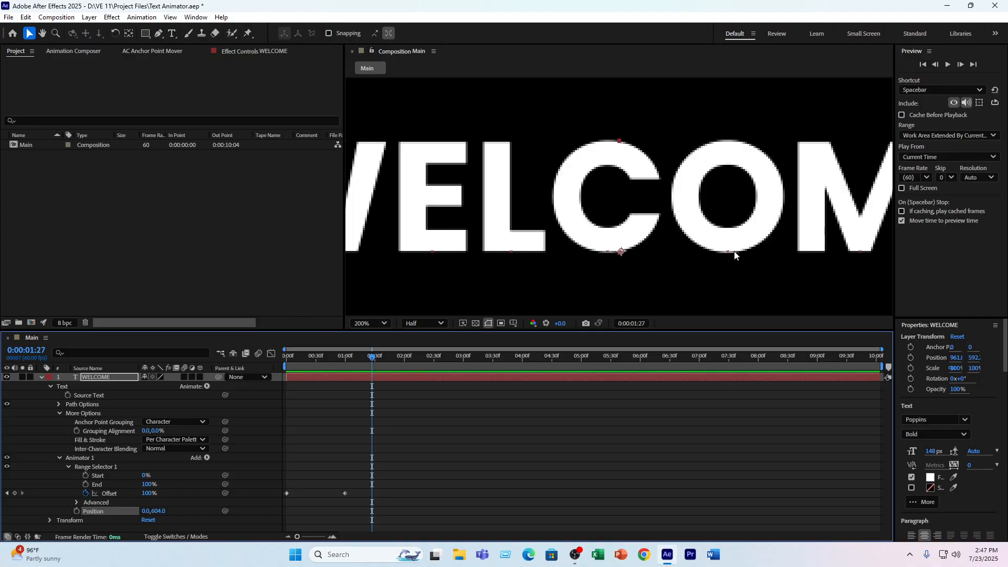
key(comma)
key(comma)
key(period)
key(period)
key(comma)
key(comma)
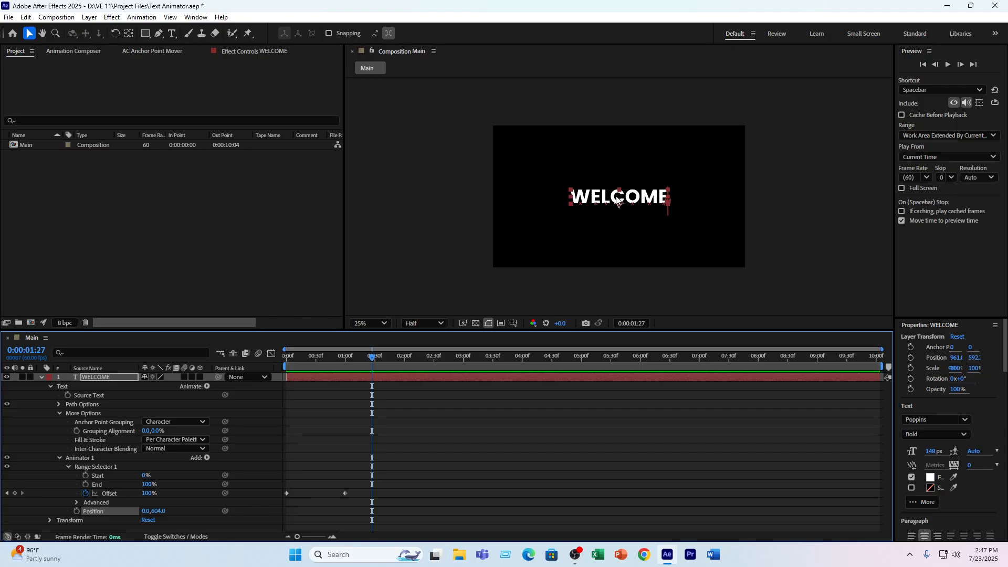
key(period)
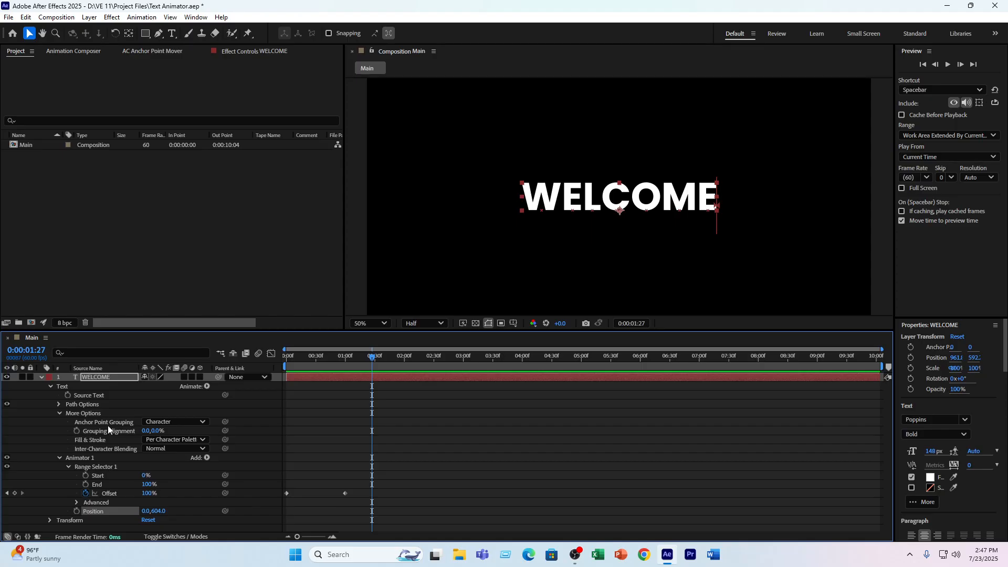
- Try Anchor Point Grouping set to Word and to Line, and set it back to Character
click(171, 423)
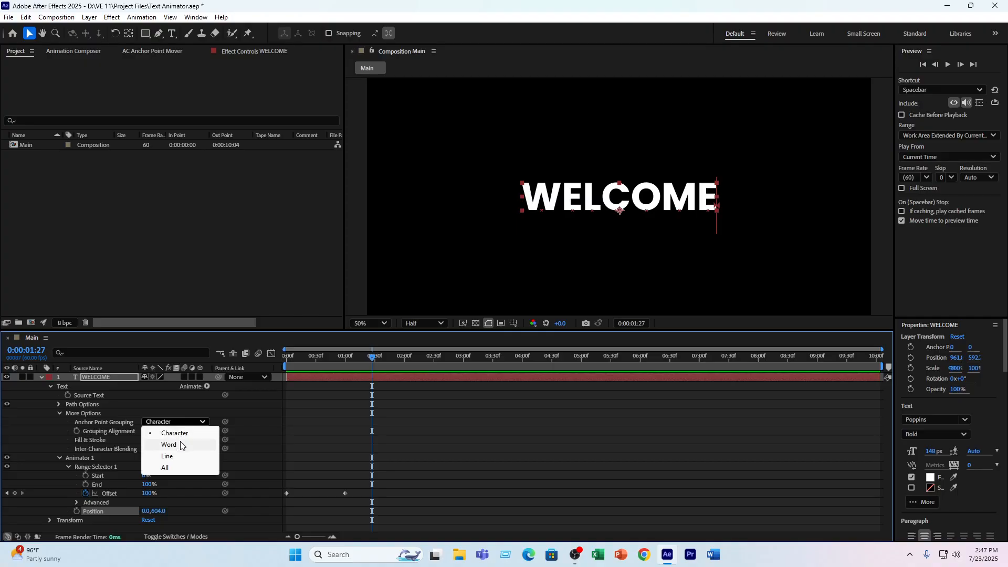
click(180, 446)
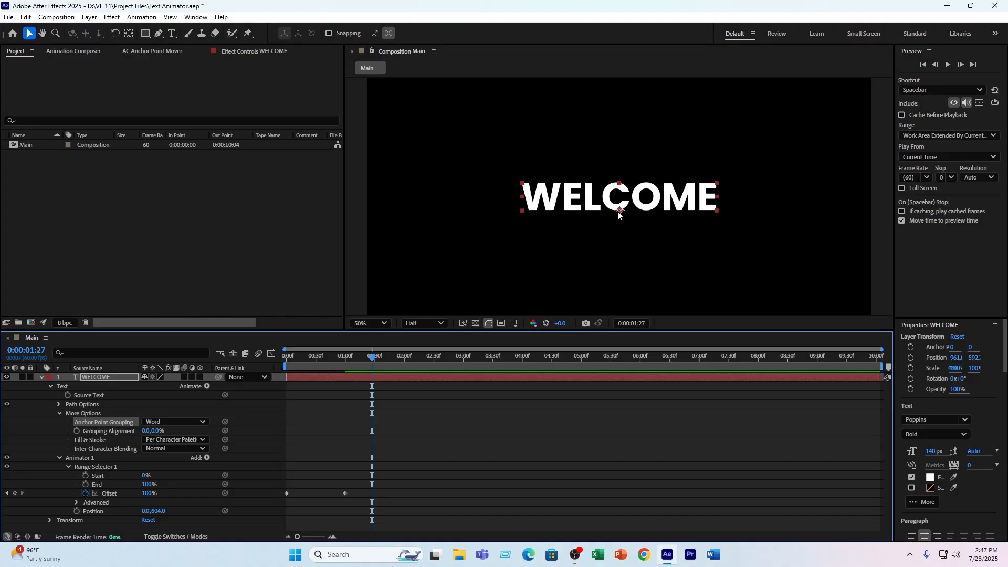
drag(304, 367, 353, 368)
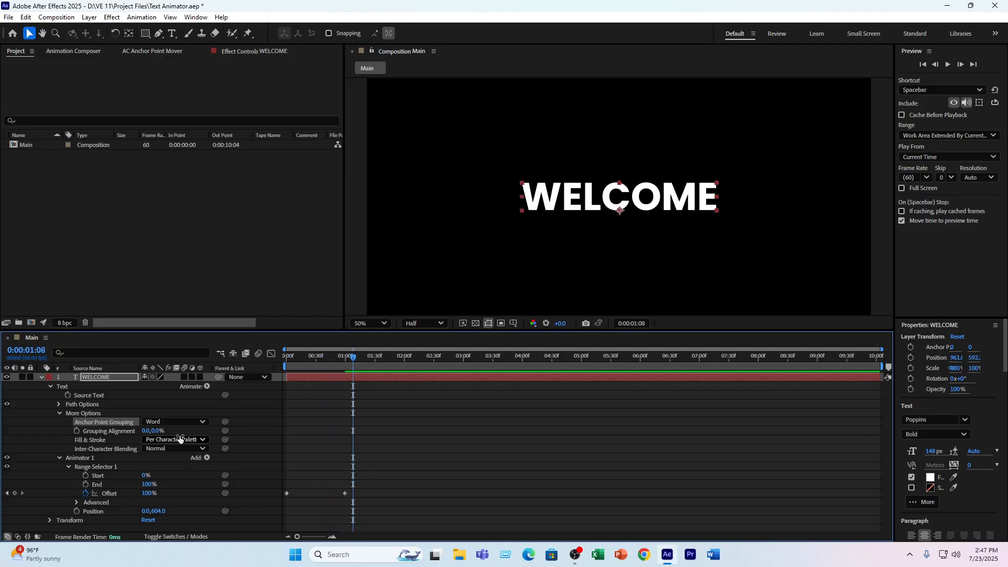
click(178, 422)
click(167, 456)
click(178, 422)
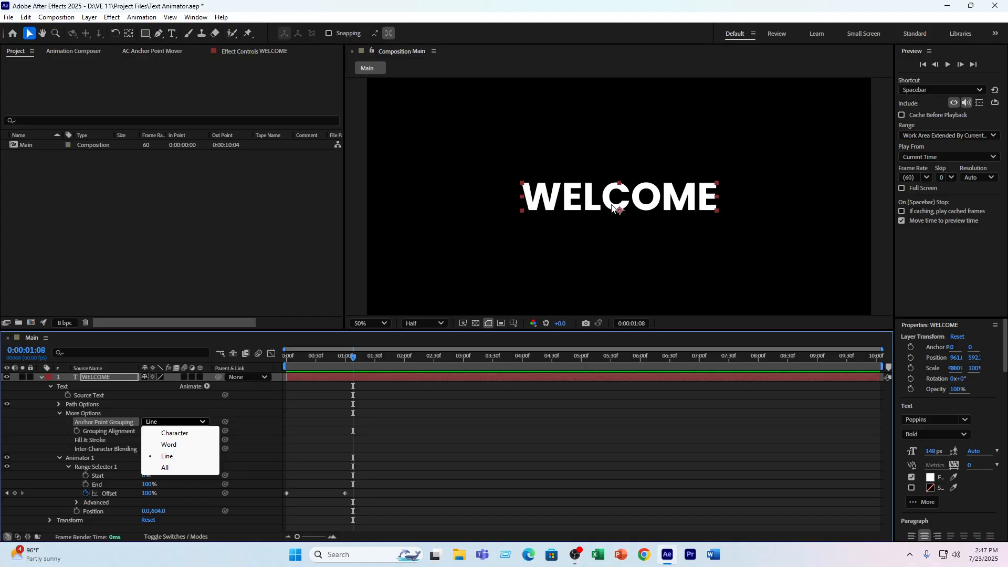
click(176, 433)
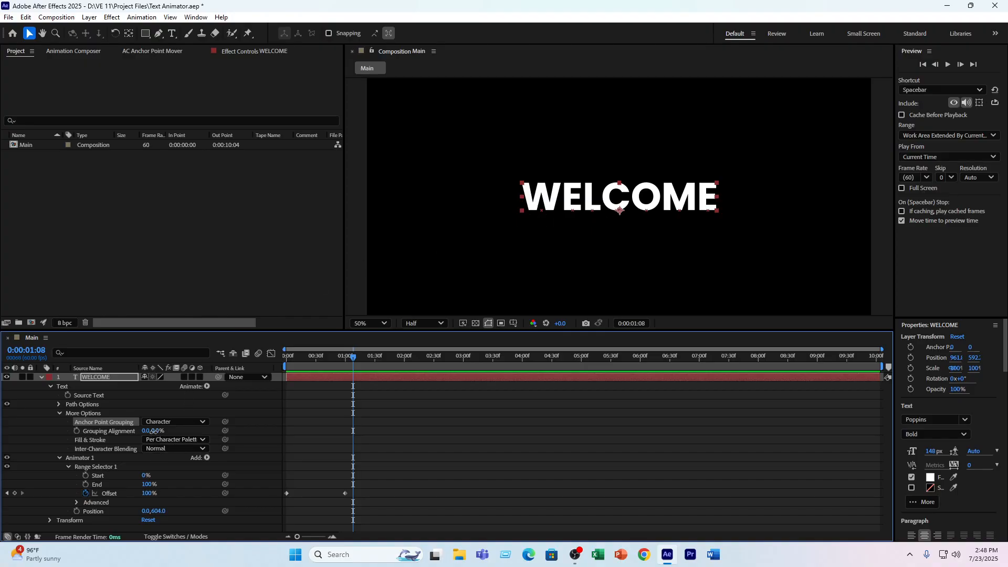
- Set the Grouping Alignment to 0.0, -91.0% and scrub through the animation
drag(153, 430, 104, 432)
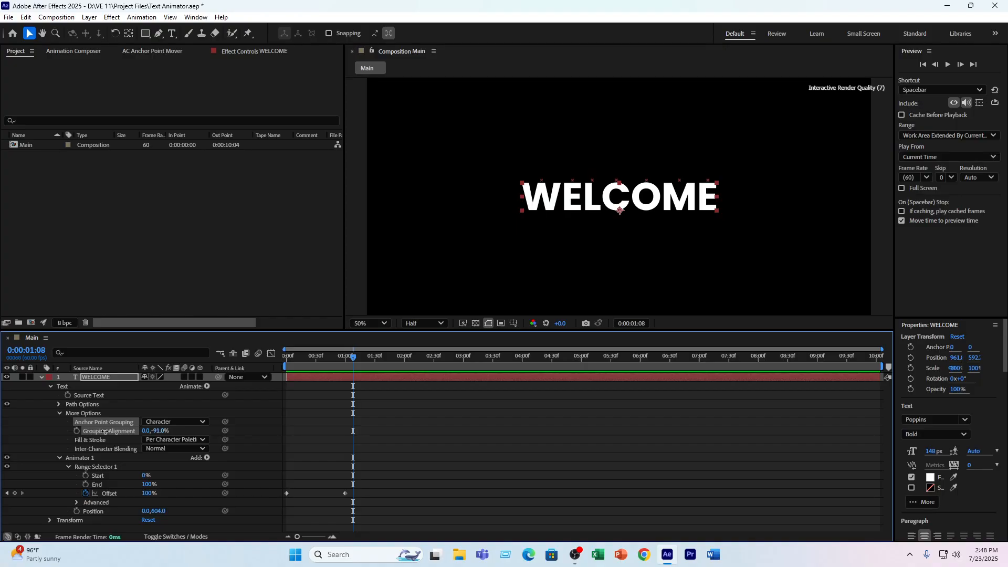
drag(322, 365, 346, 369)
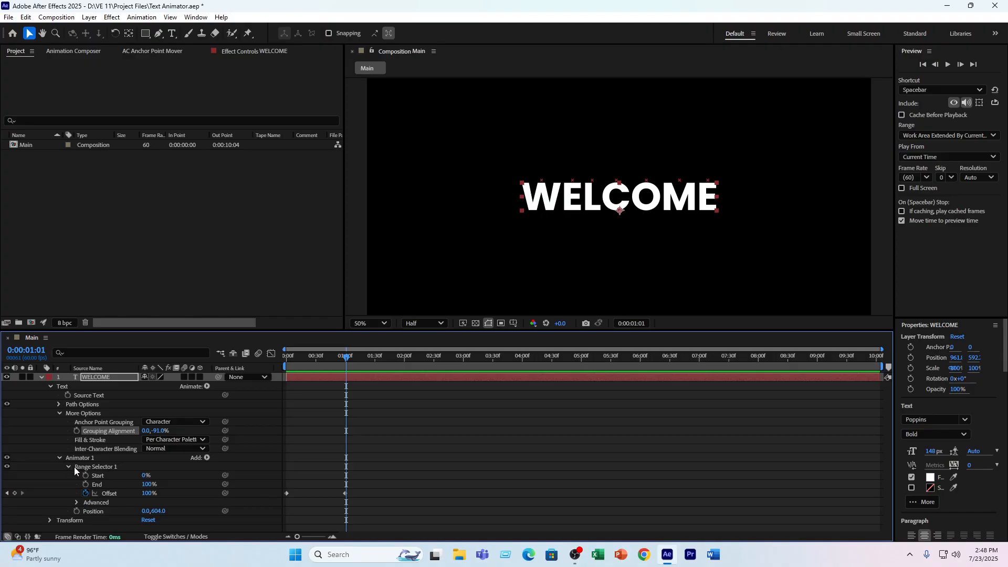
- Expand Range Selector 1's Advanced settings, examine the Based On options, and scrub through the character-based animation
click(76, 502)
scroll(332, 474, down, 3)
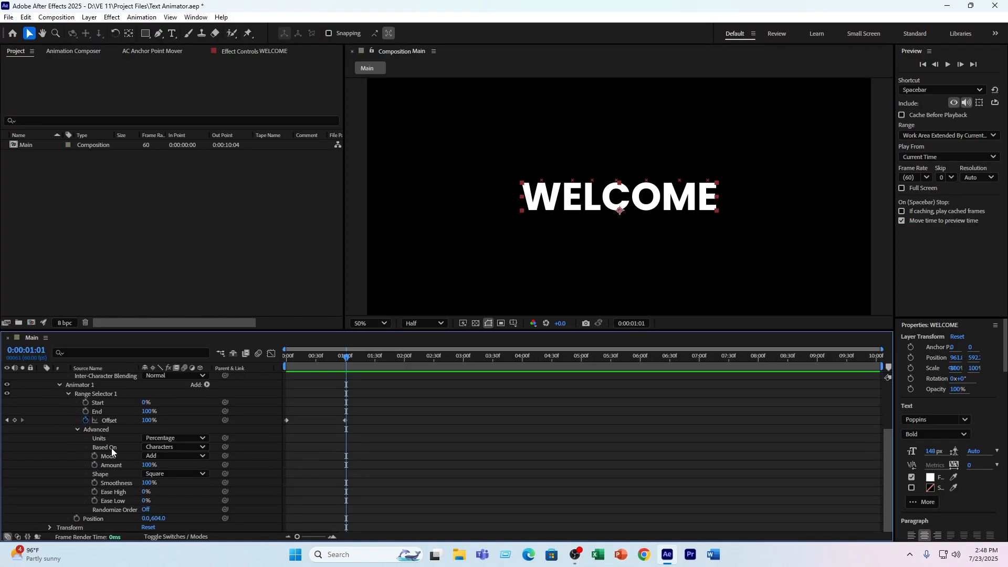
click(160, 451)
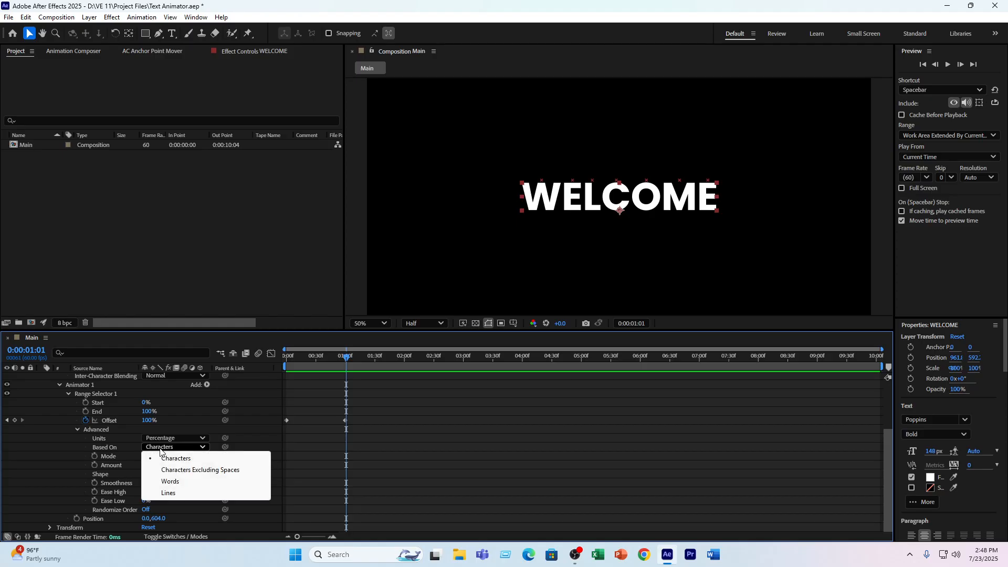
click(415, 457)
drag(339, 358, 323, 374)
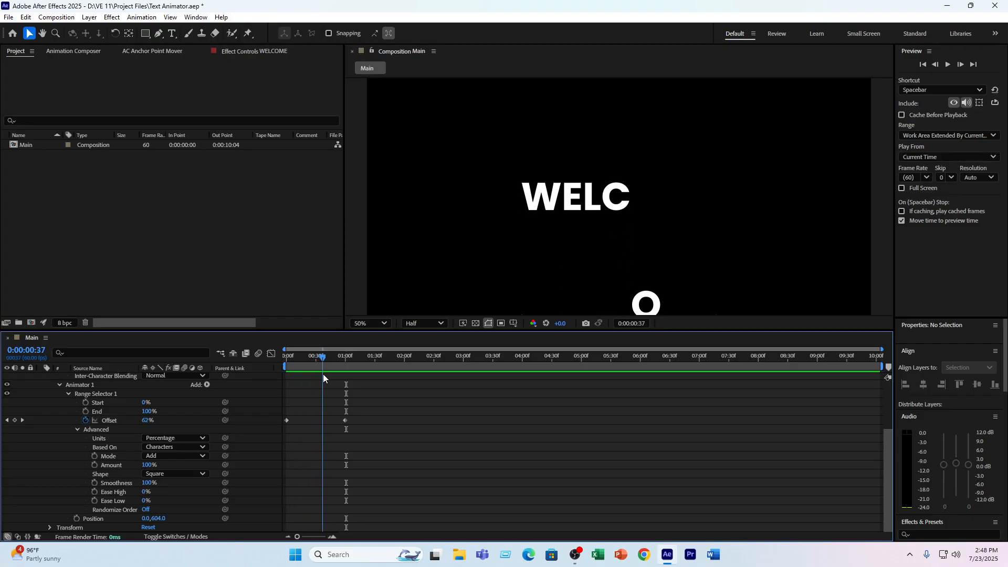
- Try Range Selector 1's Based On set to Words, Characters Excluding Spaces and Lines, scrubbing through the animation each time
click(164, 448)
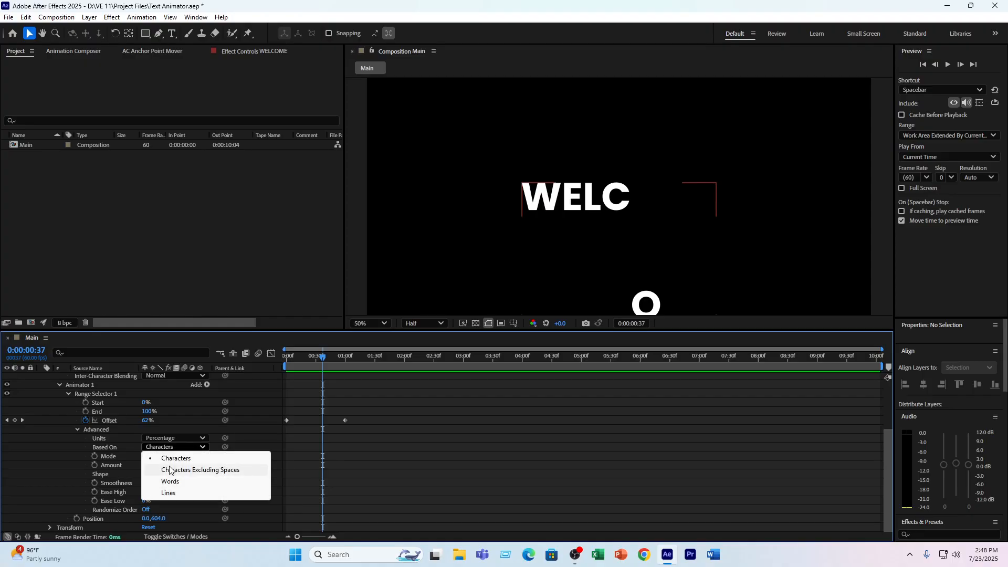
click(169, 482)
drag(313, 360, 340, 366)
click(148, 449)
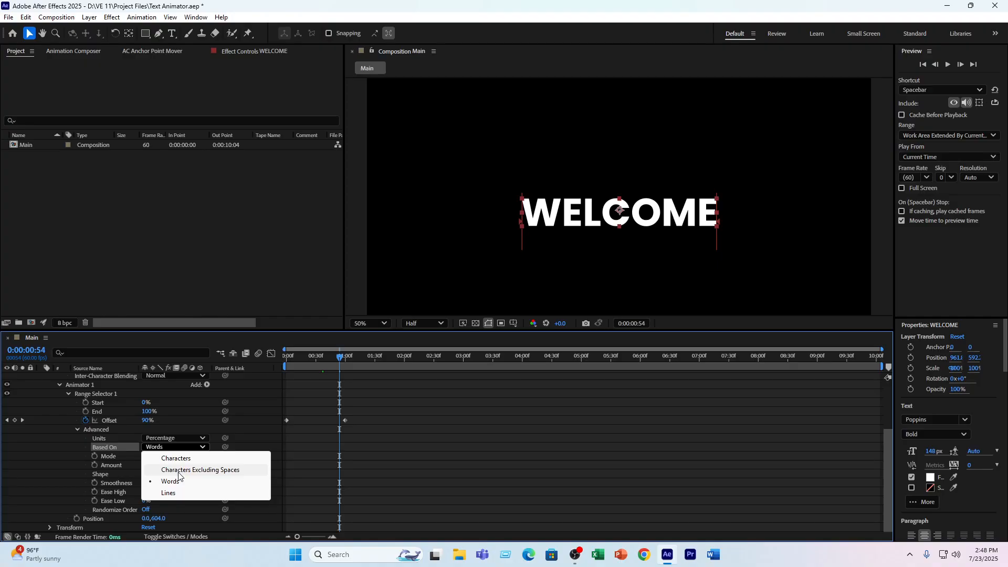
click(179, 471)
drag(298, 374, 354, 370)
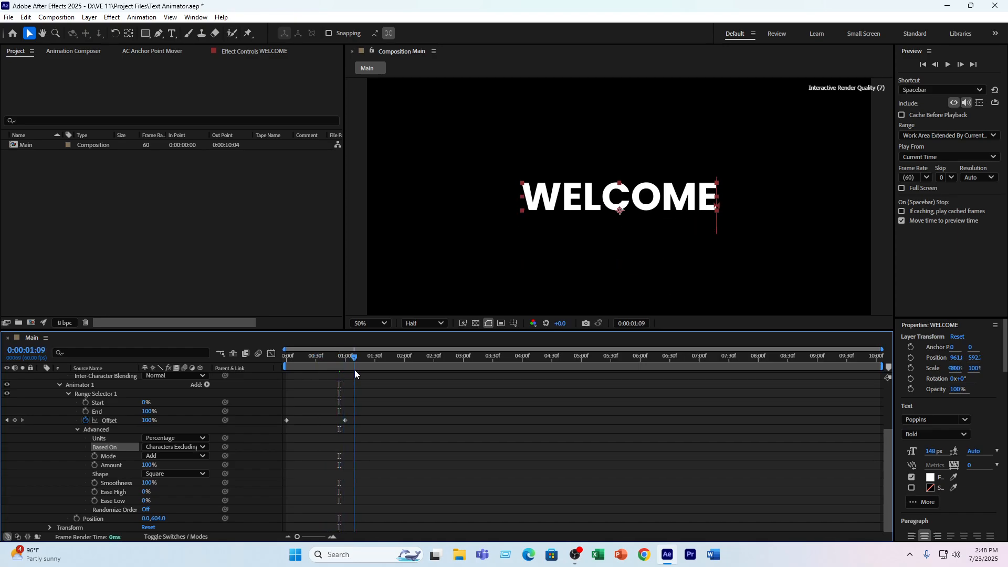
click(172, 448)
click(169, 495)
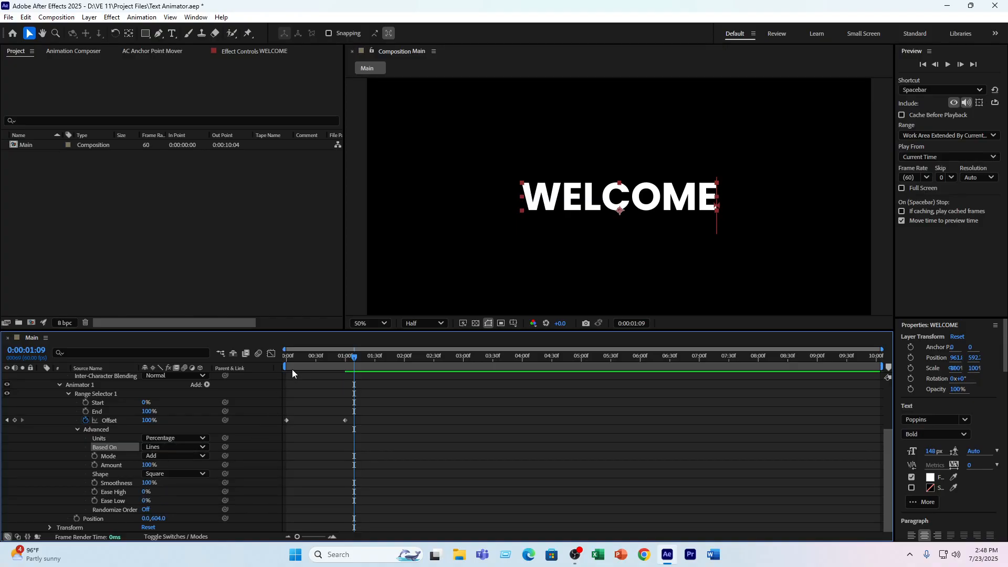
drag(292, 369, 364, 367)
- Extend the title text to read "WELCOME TO THE CLASS"
double_click(709, 198)
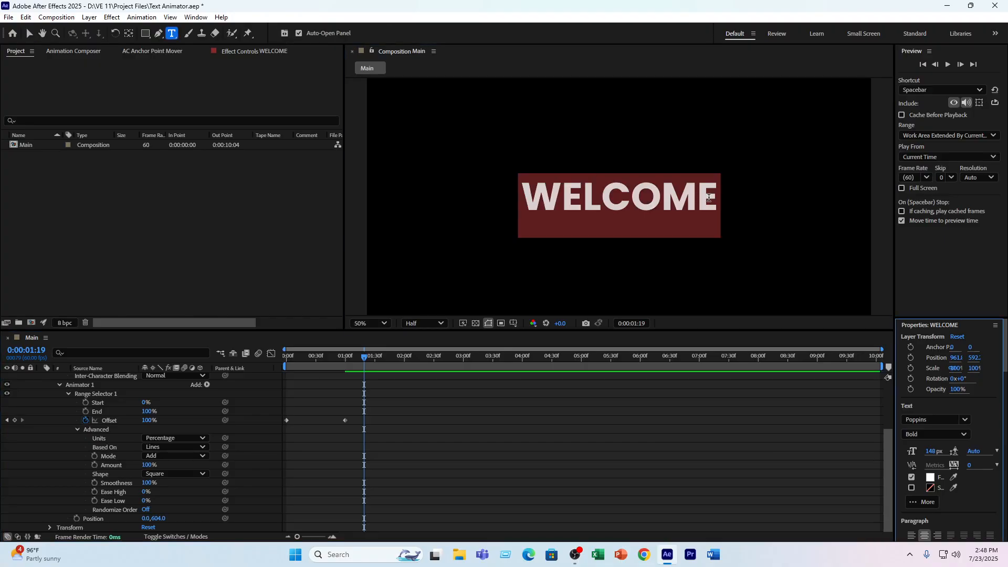
click(713, 200)
text(t)
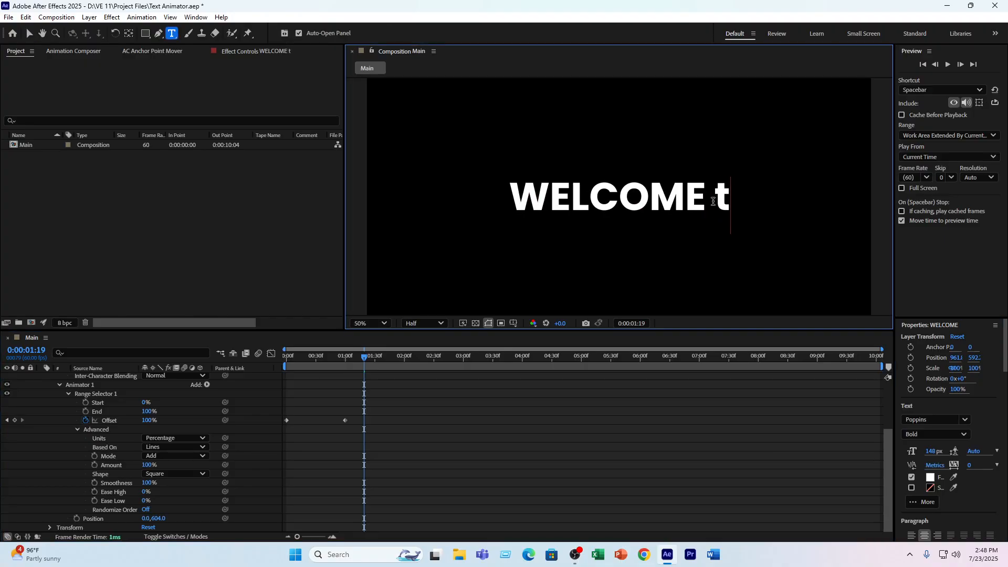
text(o)
key(BackSpace)
key(BackSpace)
key(BackSpace)
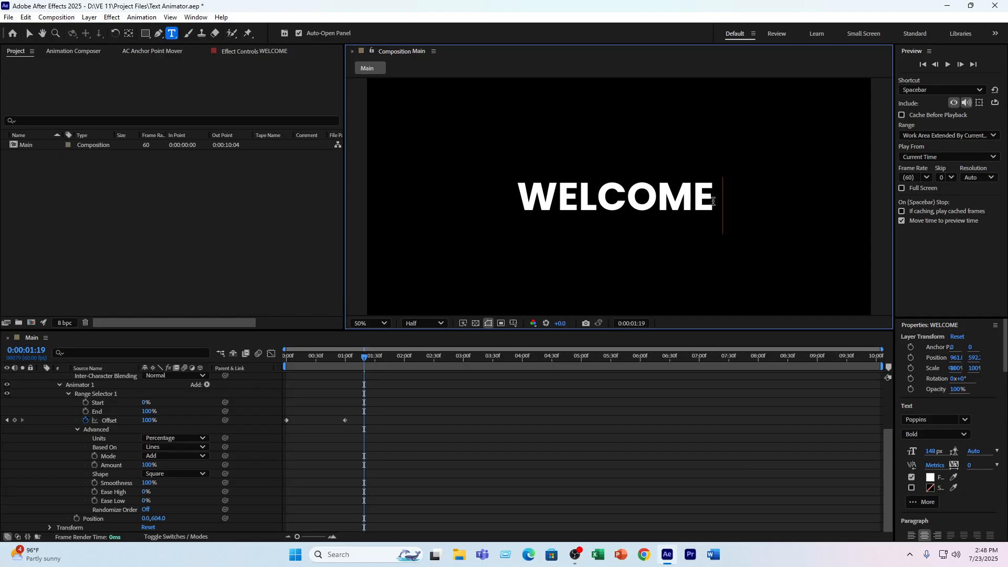
text(TO THE CL)
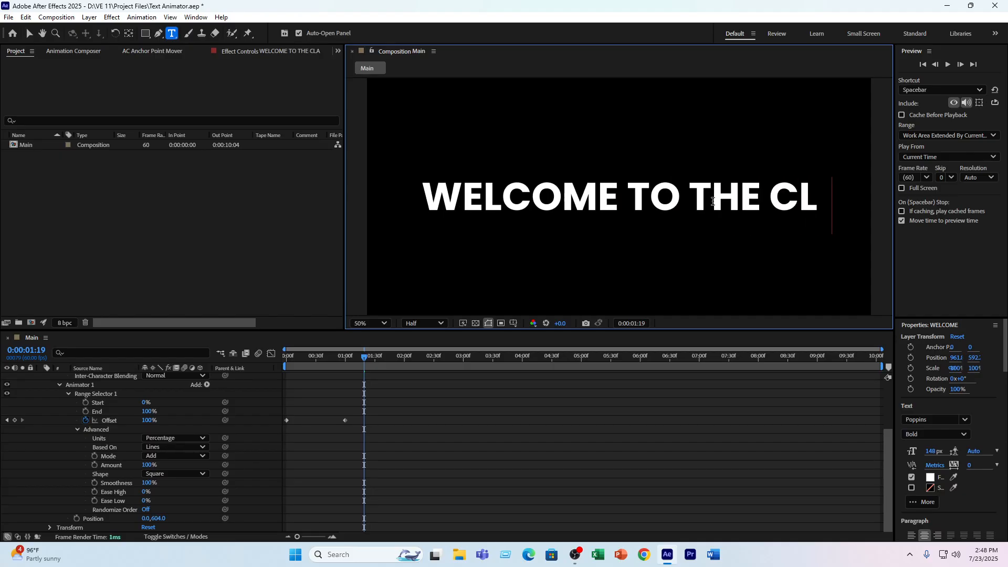
text(ASS)
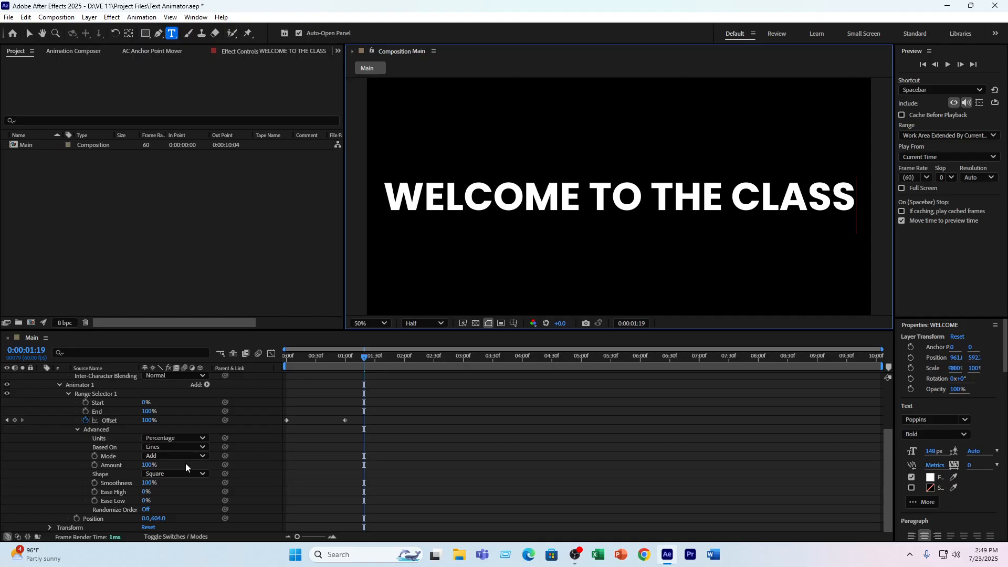
- Preview the extended title's animation from the composition start with Based On at Lines
drag(311, 358, 263, 372)
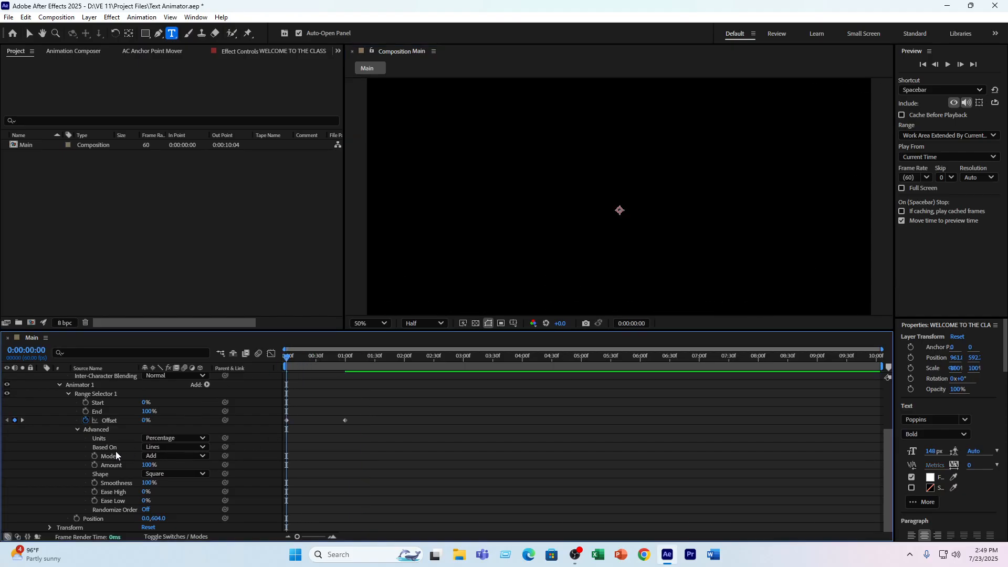
click(155, 448)
click(384, 460)
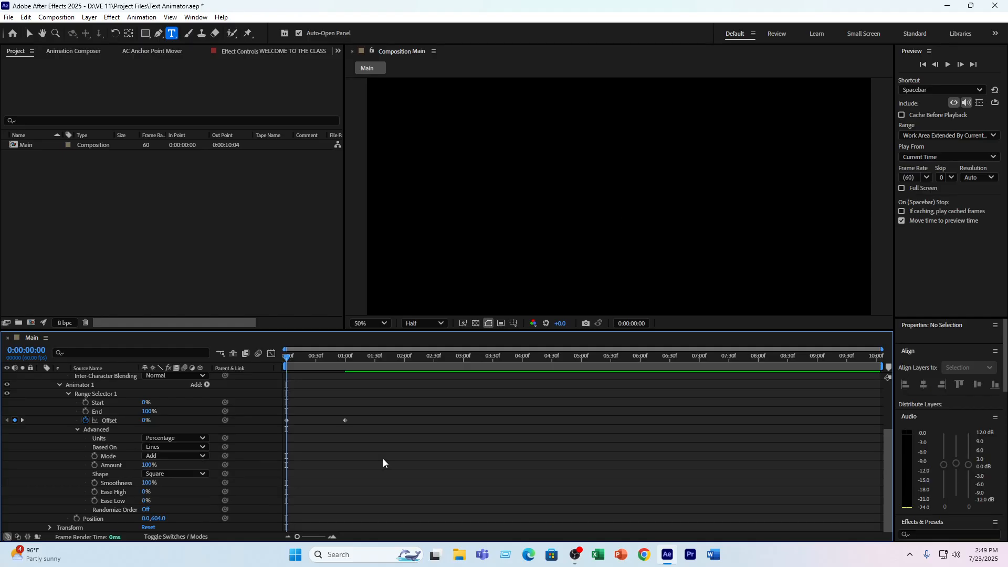
key(space)
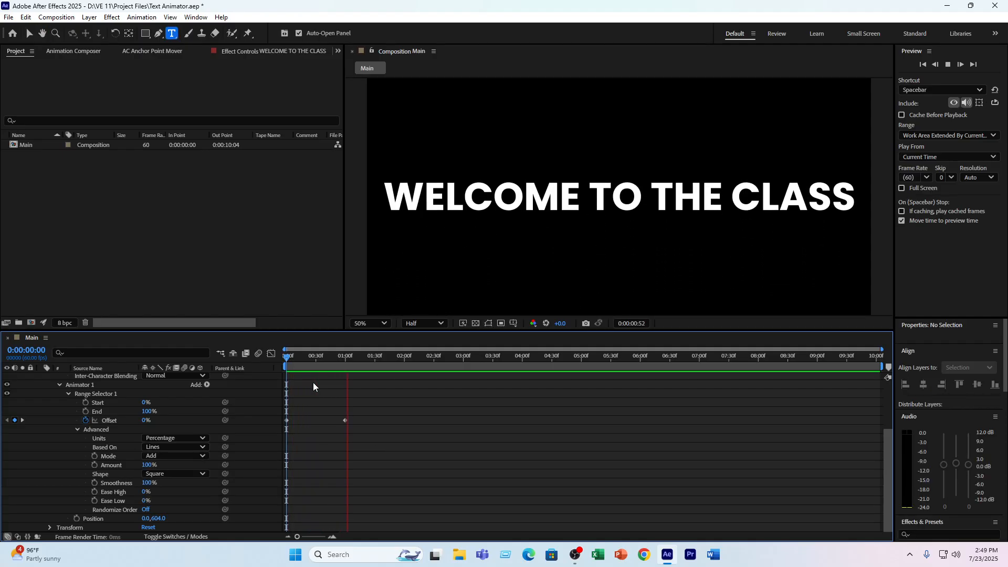
key(space)
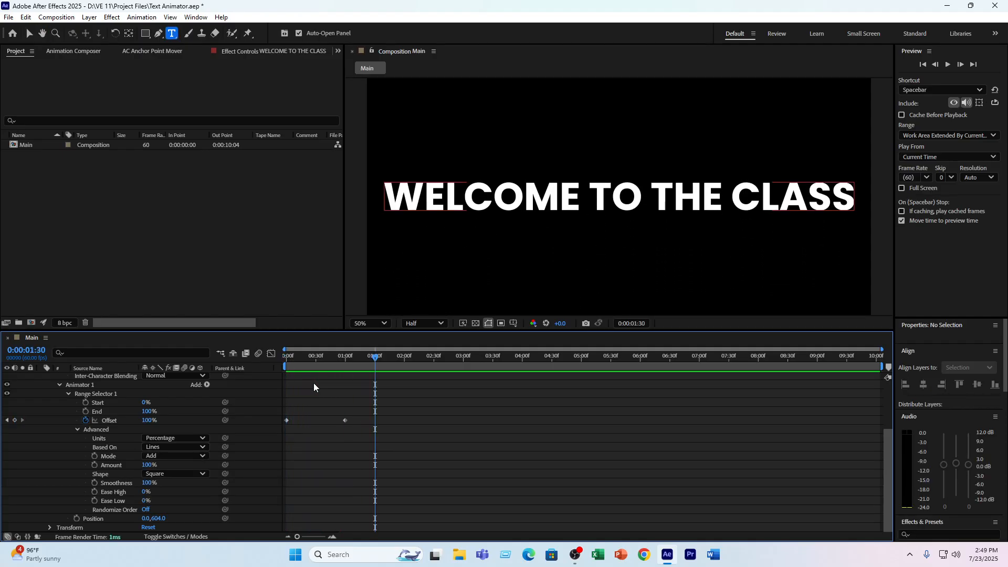
- Try Range Selector 1's Based On set to Words and preview the title's animation from the start
click(168, 456)
click(168, 447)
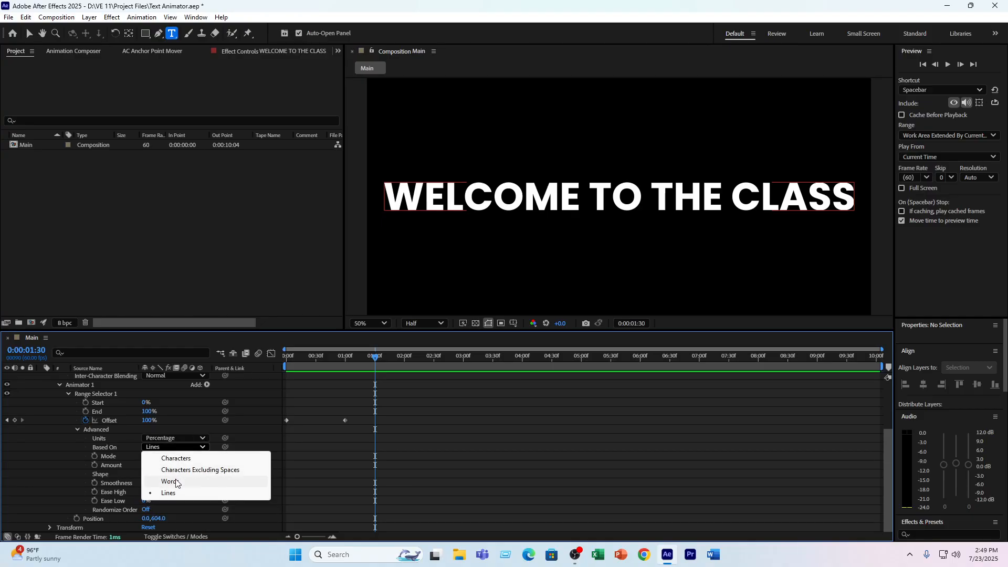
click(168, 481)
key(Home)
key(space)
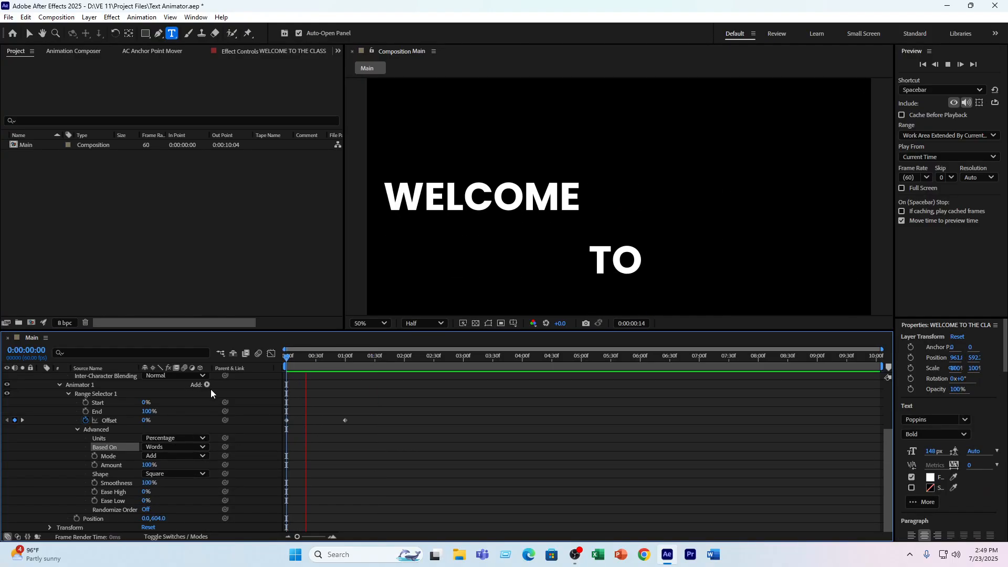
key(space)
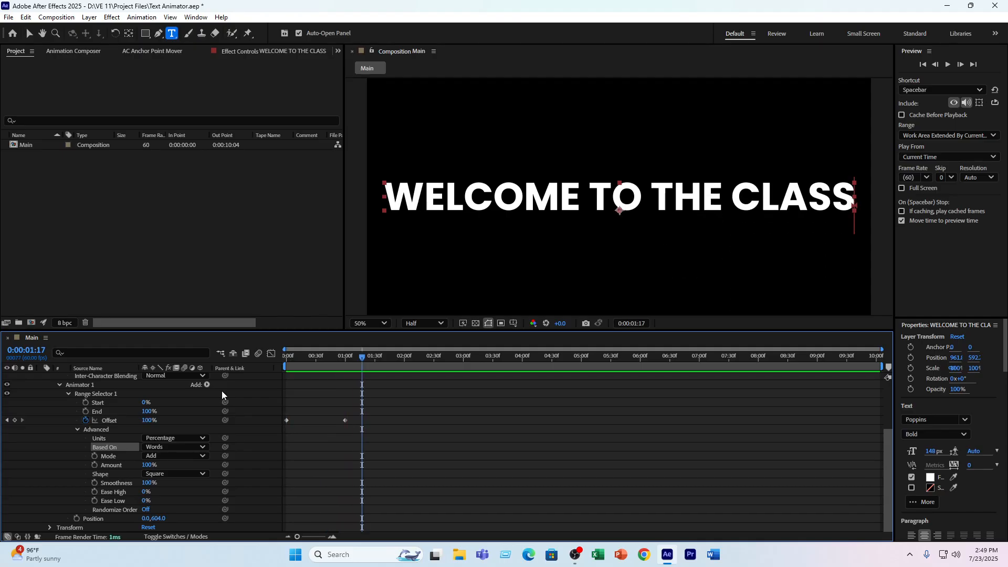
- Set Range Selector 1's Based On to Characters and preview the title's animation from the start
click(361, 357)
click(168, 448)
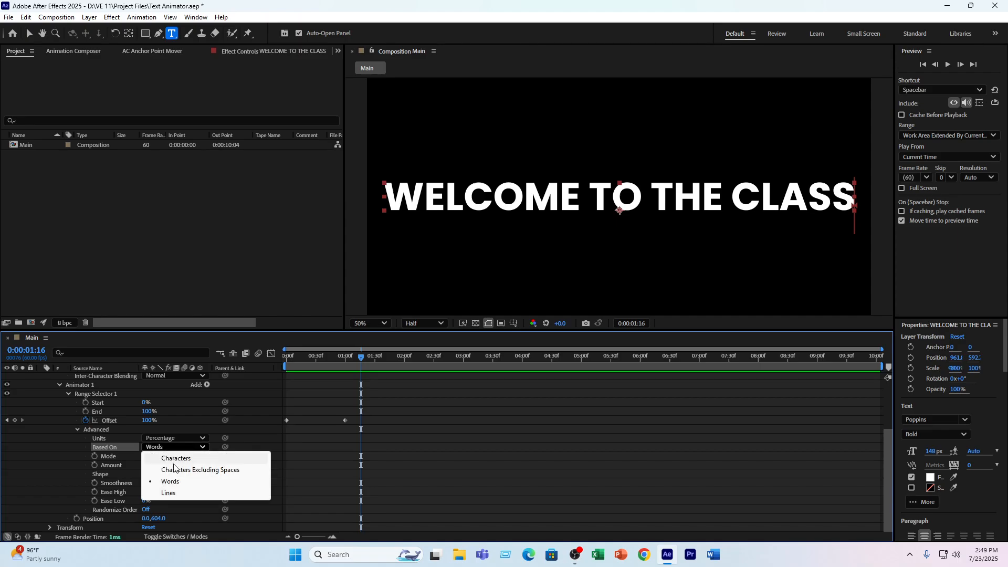
click(176, 458)
key(Home)
key(space)
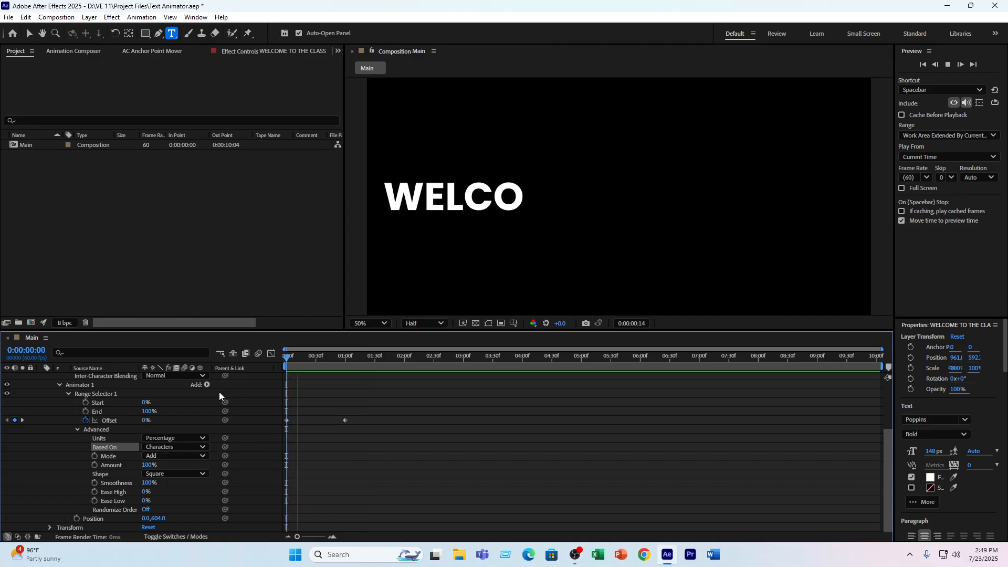
- Set Range Selector 1's Based On to Characters Excluding Spaces and preview the title's animation from the start
key(space)
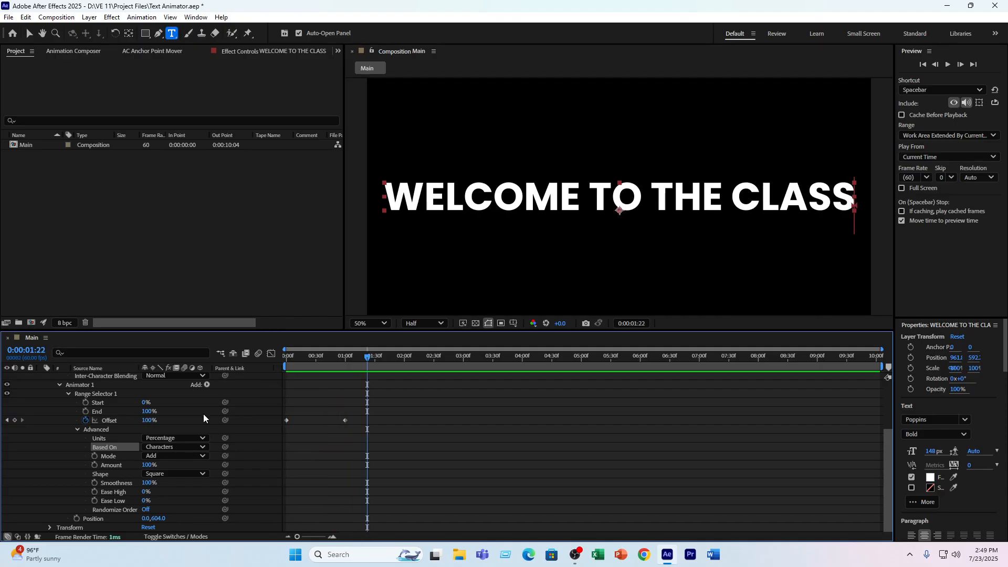
click(184, 439)
click(184, 450)
click(178, 447)
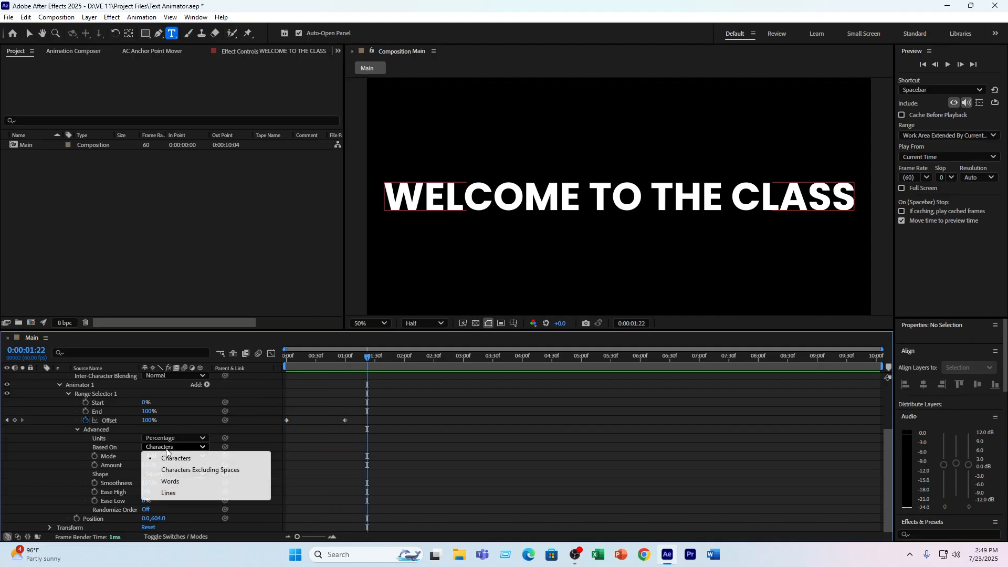
click(184, 471)
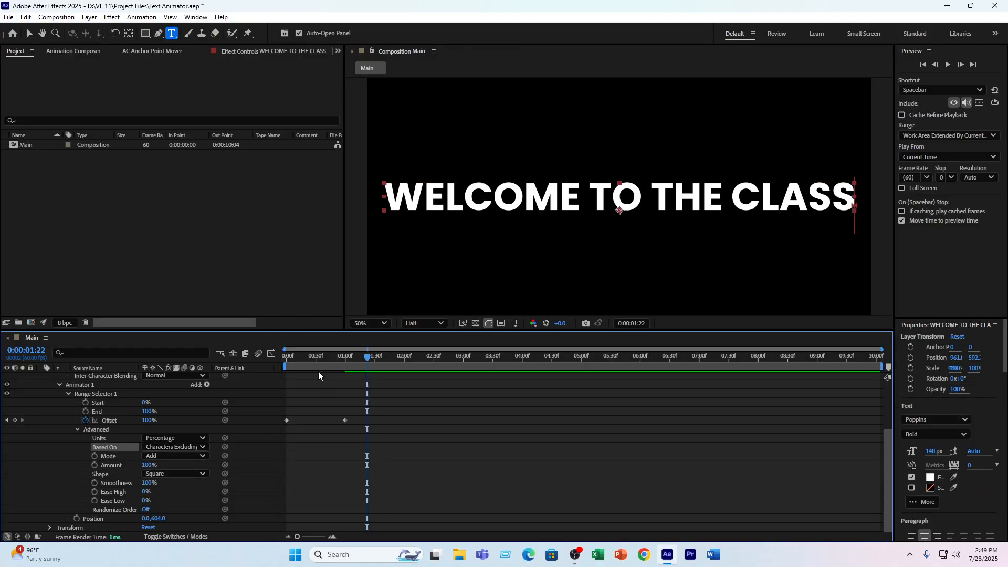
key(Home)
key(space)
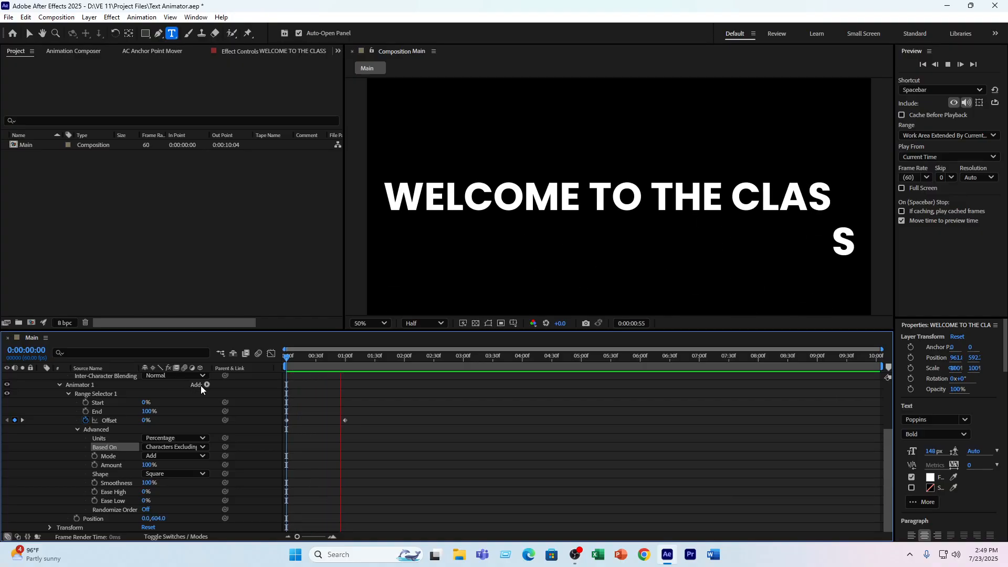
key(space)
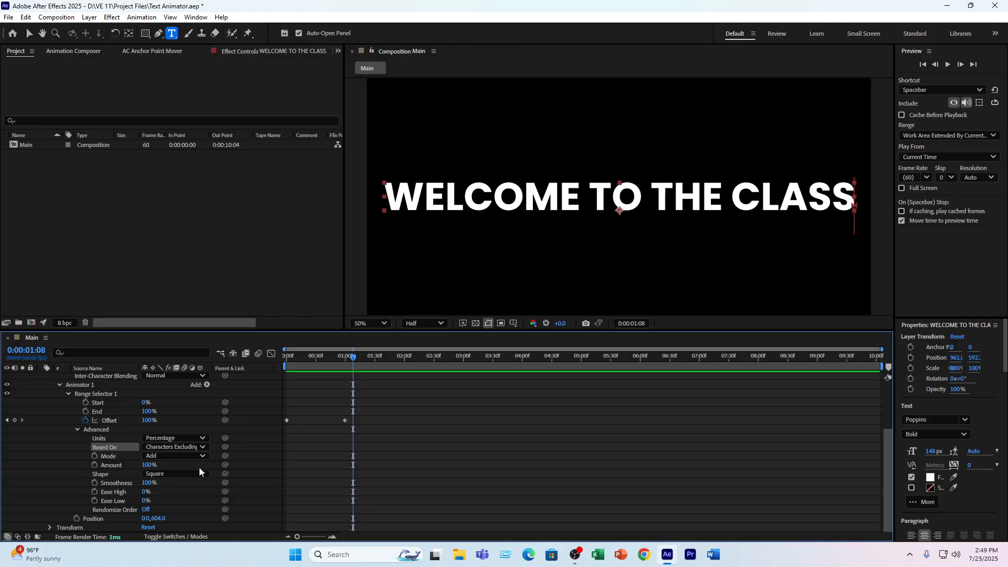
- Try Range Selector 1's Shape set to Ramp Up and scrub through the title's animation between the Offset keyframes
click(185, 474)
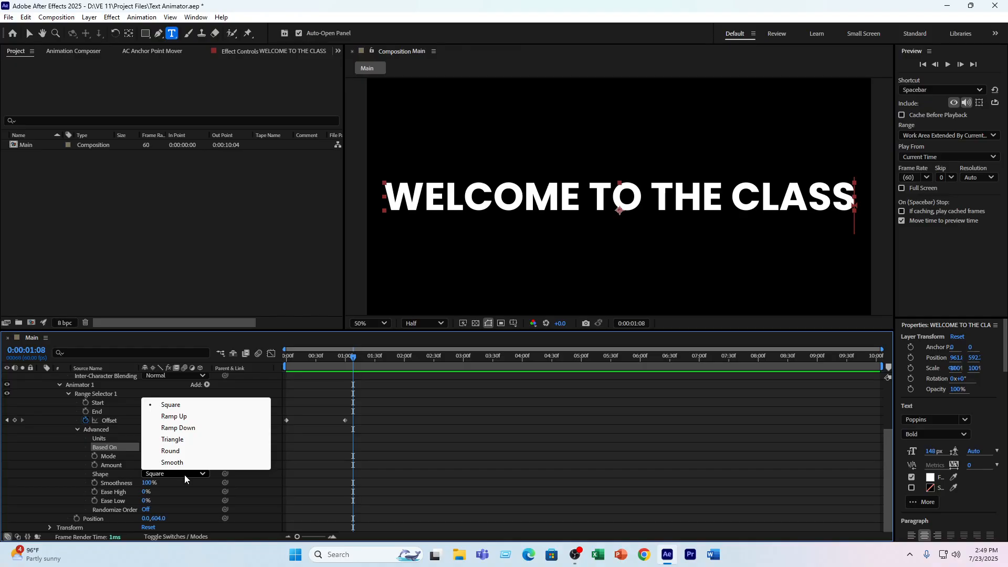
drag(323, 353, 314, 373)
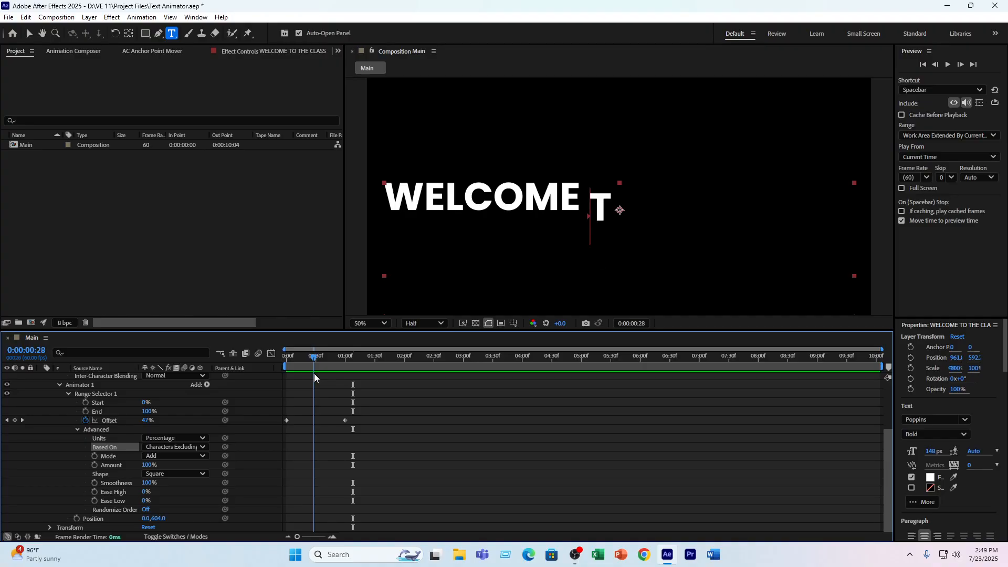
click(150, 473)
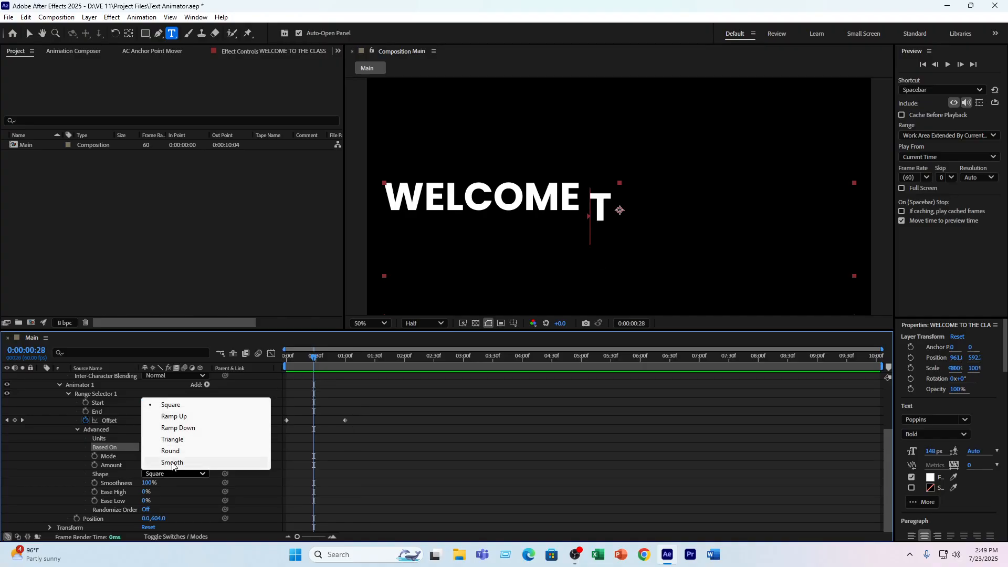
click(174, 417)
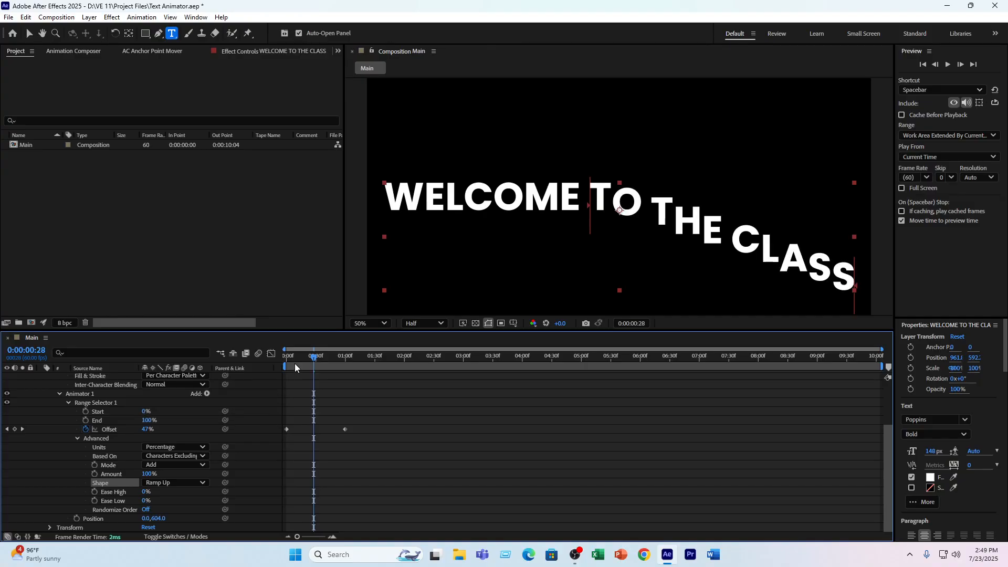
drag(302, 363, 336, 367)
- Try Range Selector 1's Shape set to Ramp Down and scrub the animation from the start past the second Offset keyframe
click(153, 486)
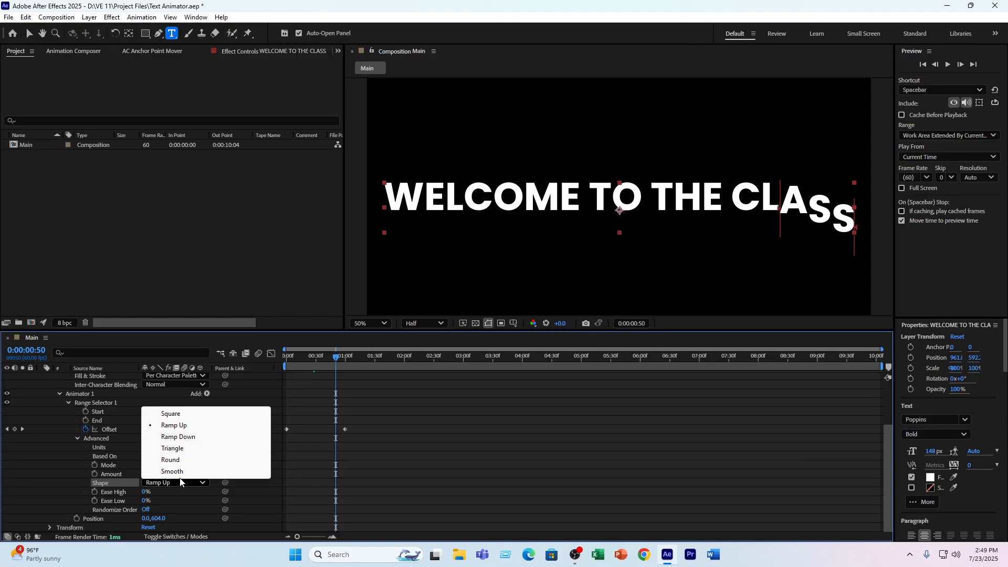
click(181, 437)
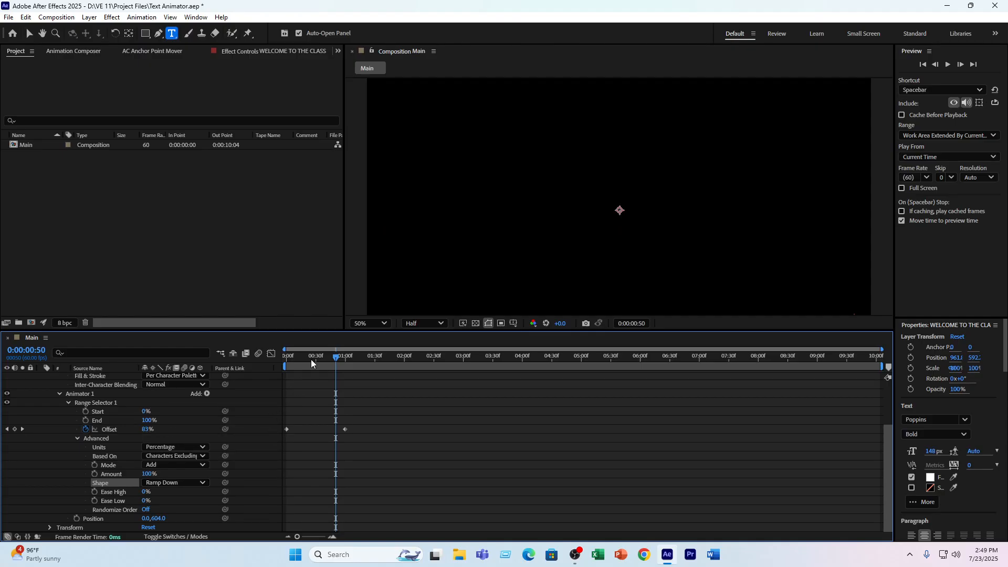
click(285, 365)
drag(286, 376, 352, 389)
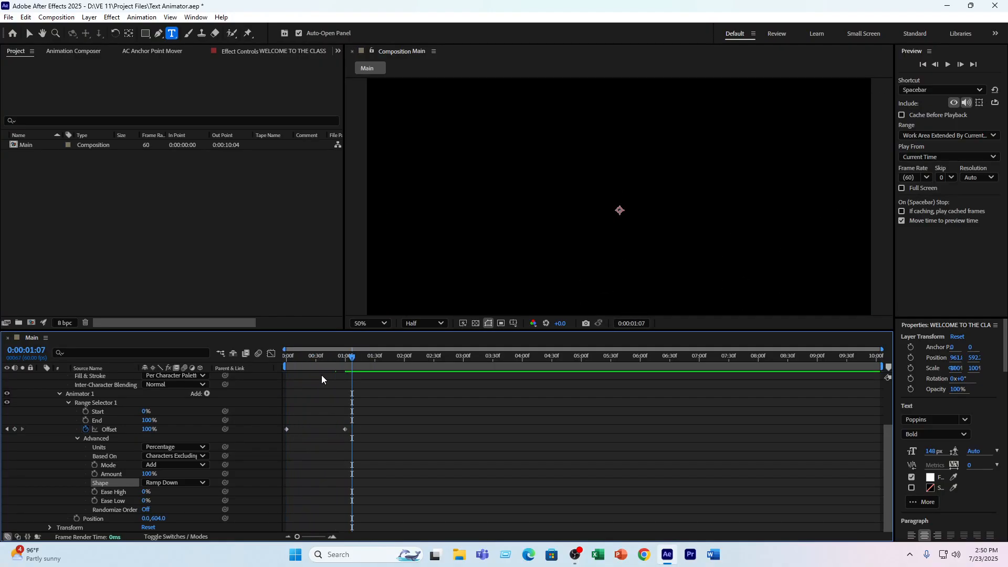
- Try Range Selector 1's Shape set to Triangle, scrubbing back to the start and previewing the title's animation
click(178, 483)
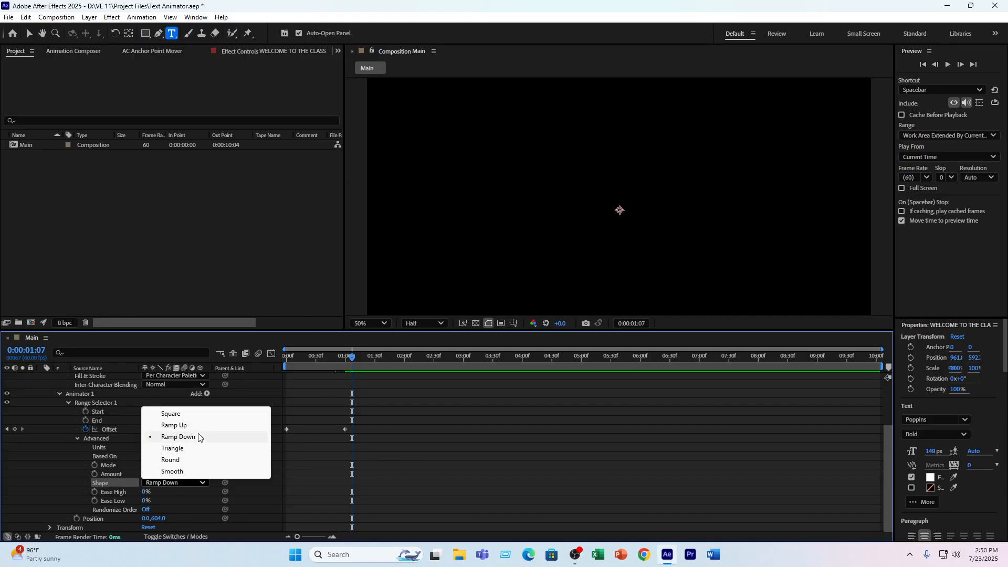
click(175, 448)
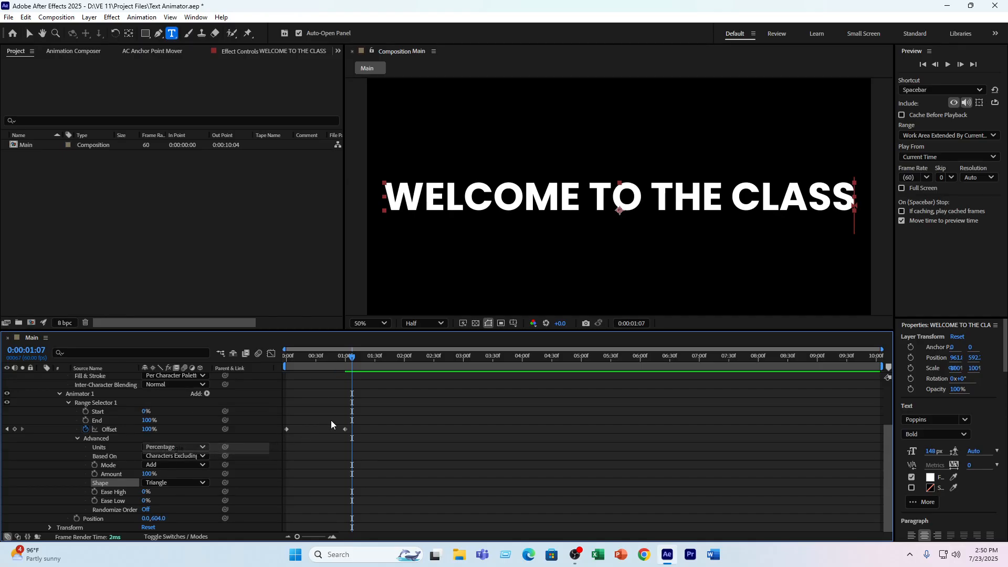
click(318, 361)
drag(316, 362, 272, 377)
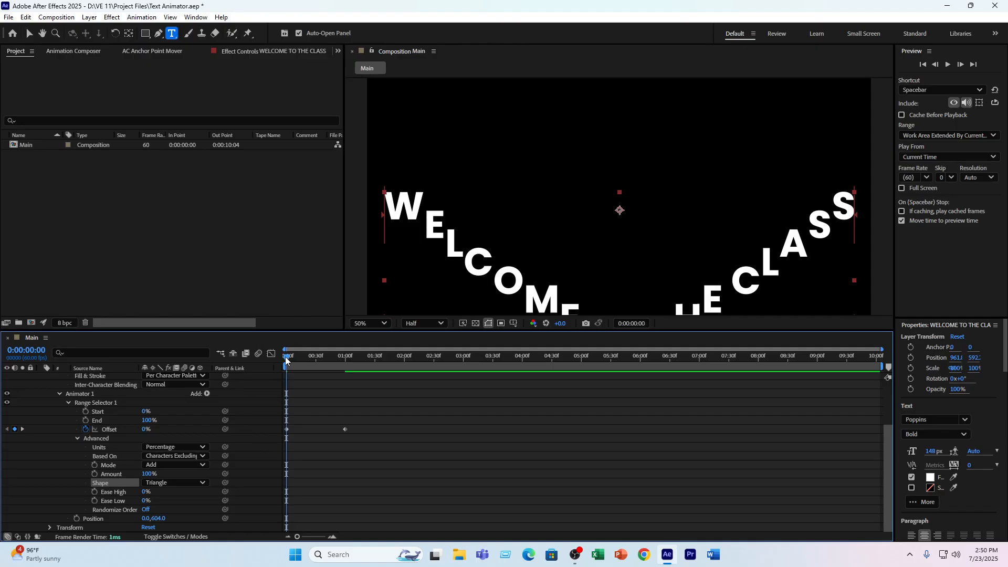
mouse_move(286, 360)
mouse_down()
mouse_move(338, 358)
mouse_move(286, 362)
mouse_up()
key(space)
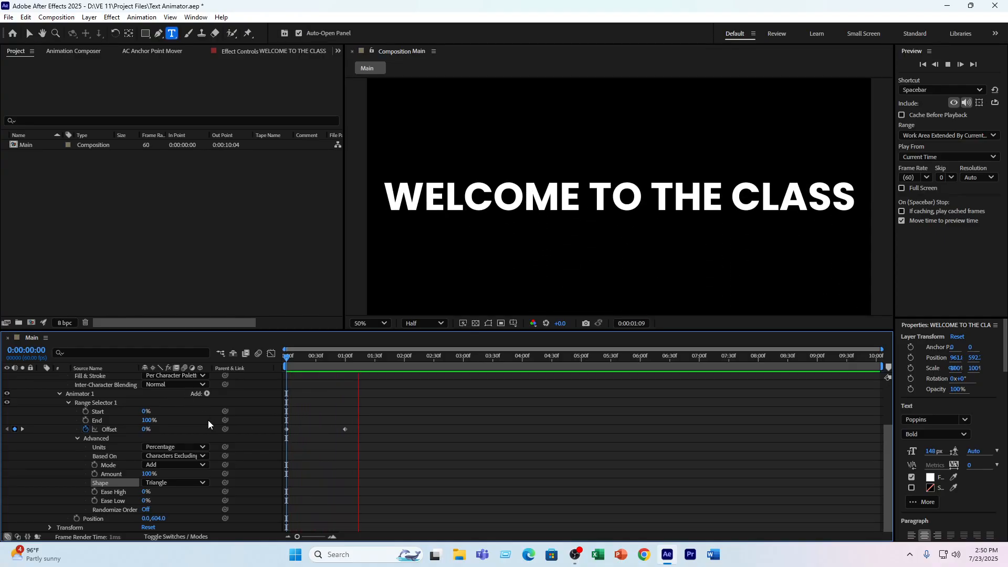
key(space)
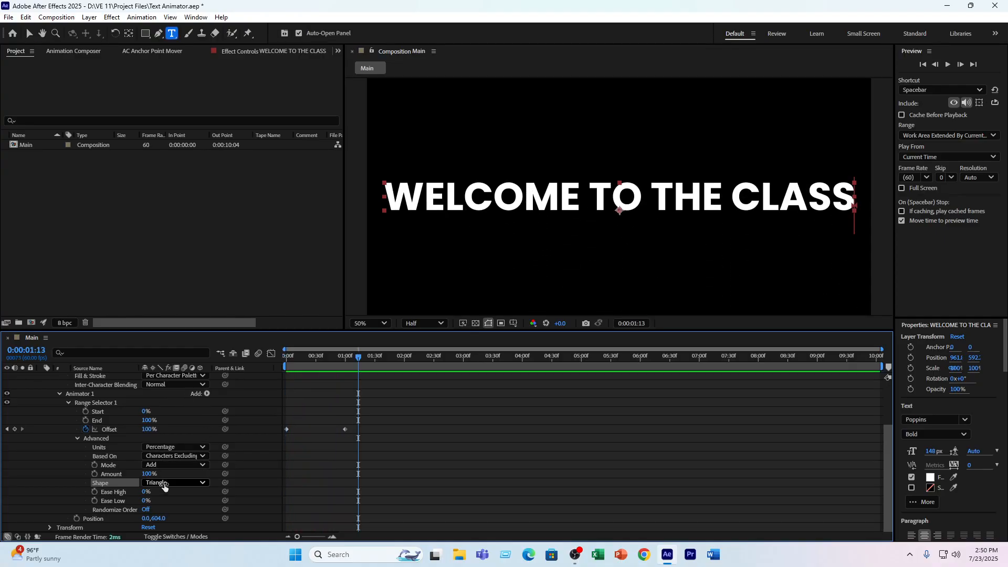
- Try Range Selector 1's Shape set to Round and view the whole frame at the start of the composition
click(163, 484)
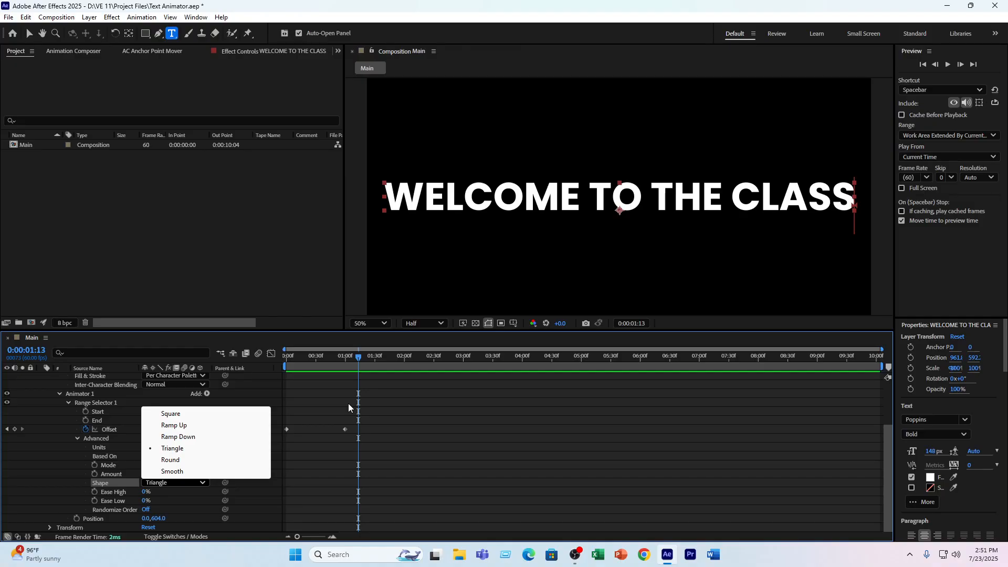
click(199, 460)
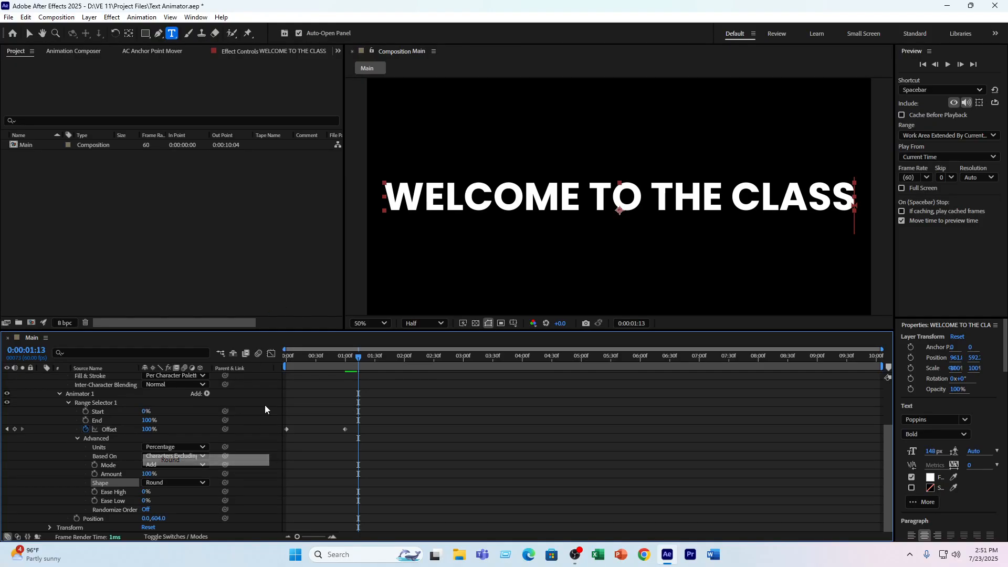
drag(358, 356, 285, 382)
scroll(625, 183, down, 2)
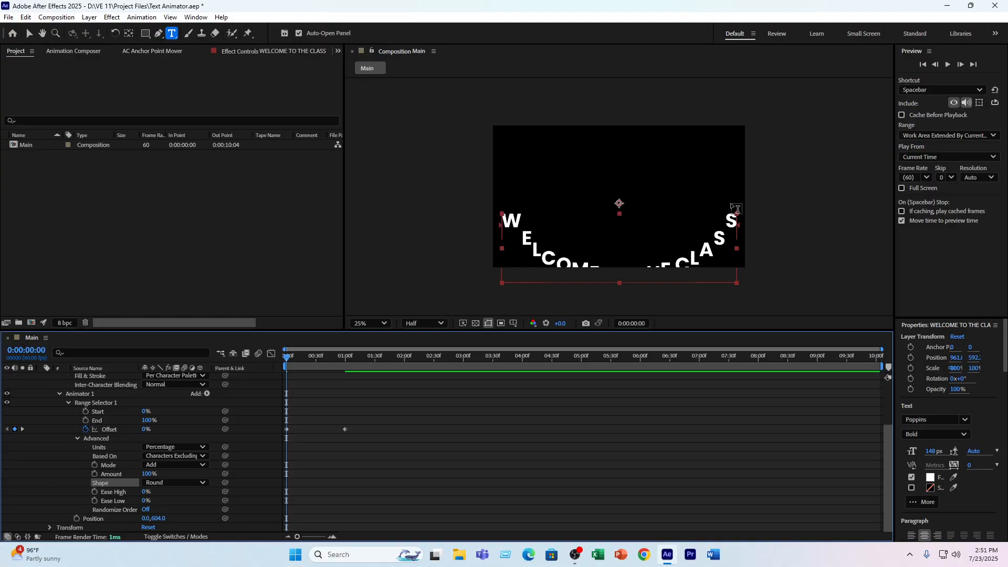
- Compare the Smooth and Triangle shapes of Range Selector 1 on the title at the first frame
click(181, 482)
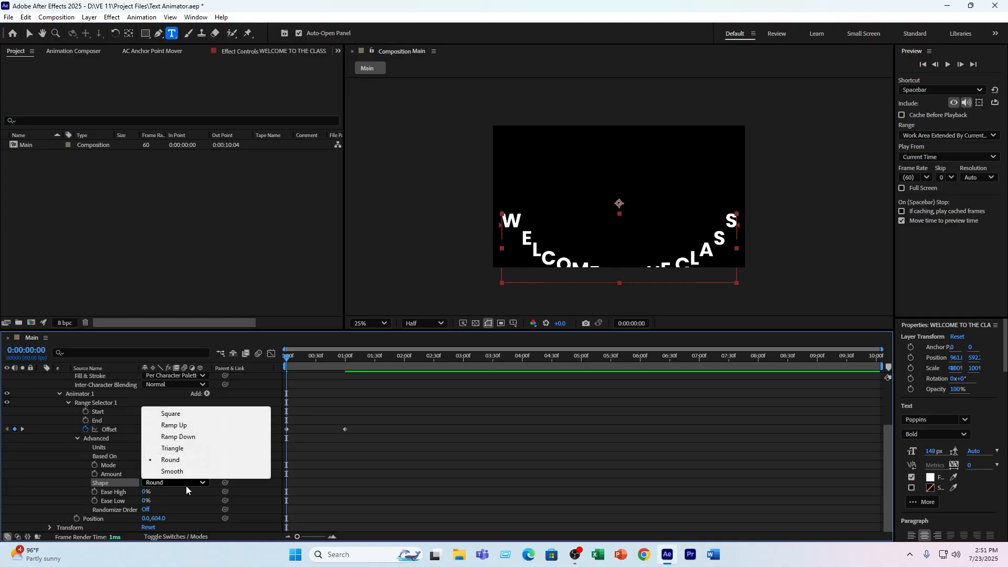
click(195, 475)
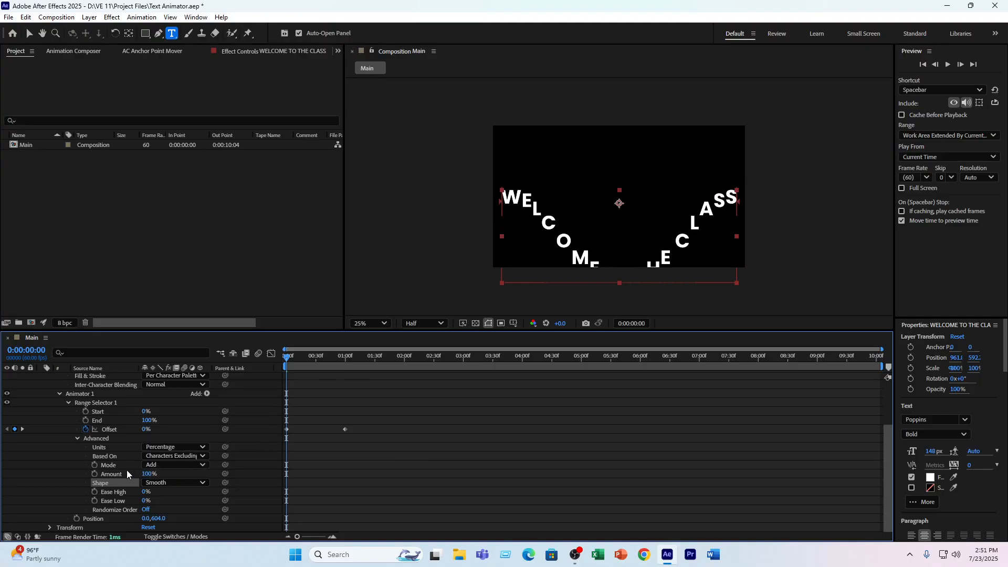
click(165, 480)
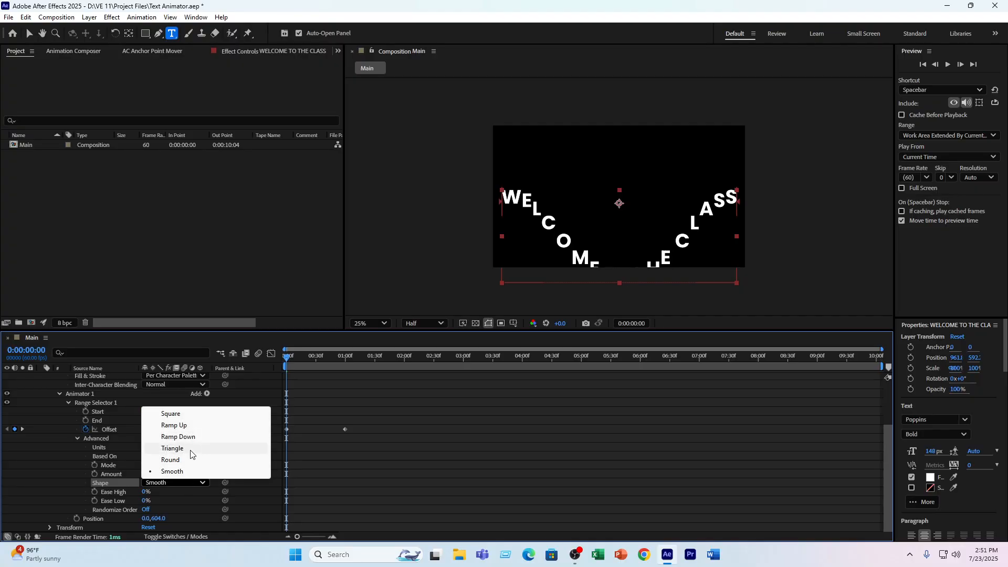
click(194, 453)
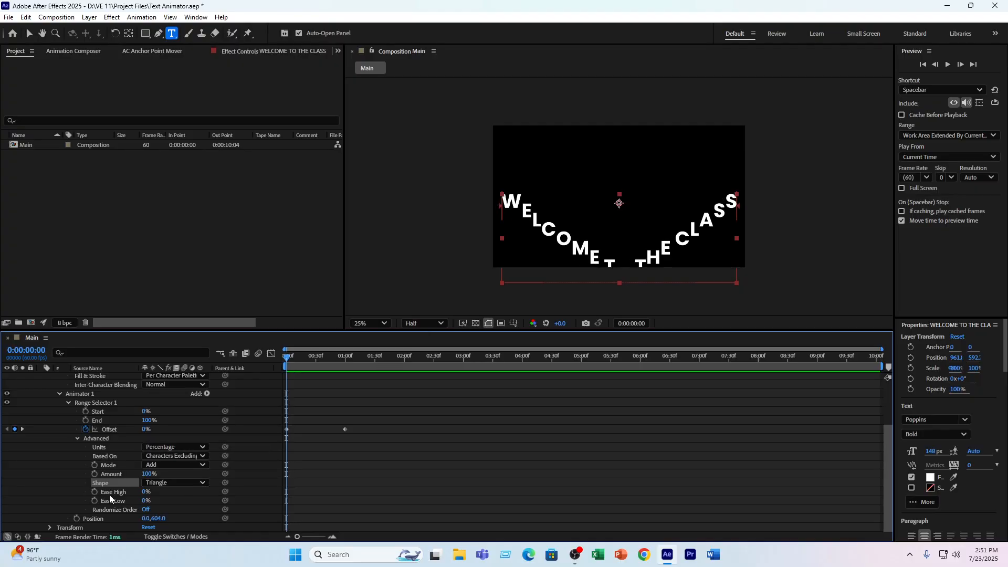
- Compare the Ramp Down and Ramp Up shapes of Range Selector 1 on the title at the first frame
click(161, 465)
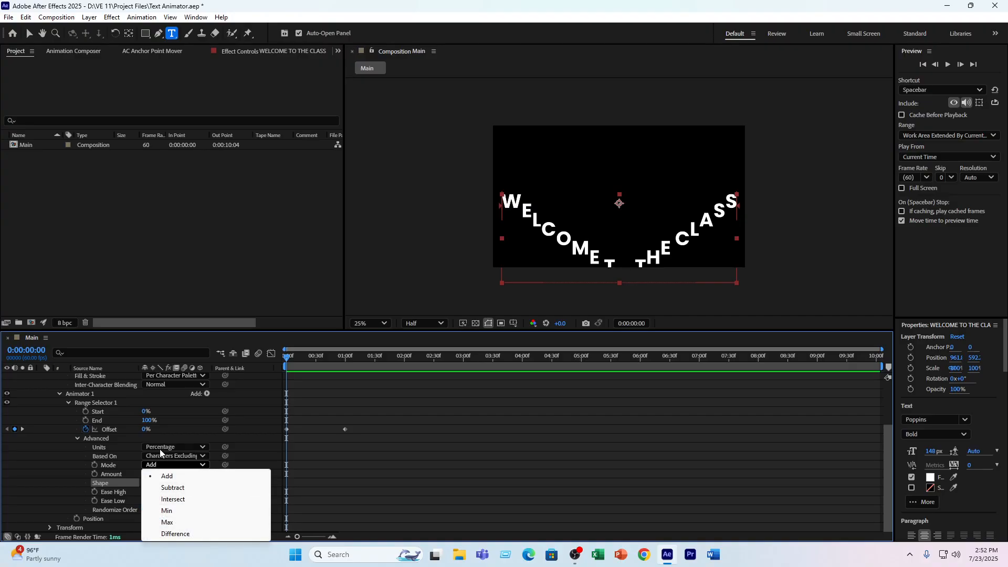
click(246, 433)
click(191, 482)
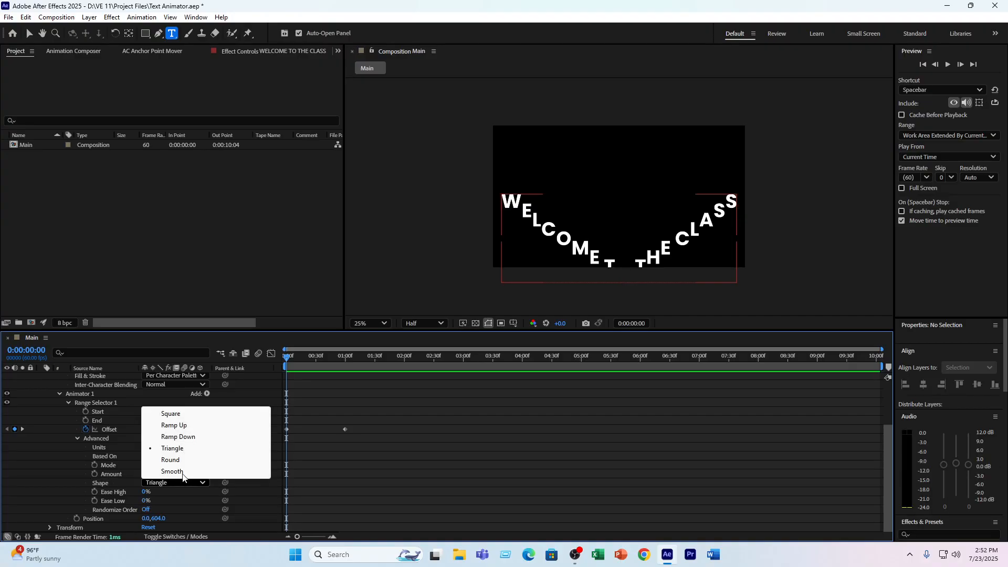
click(192, 436)
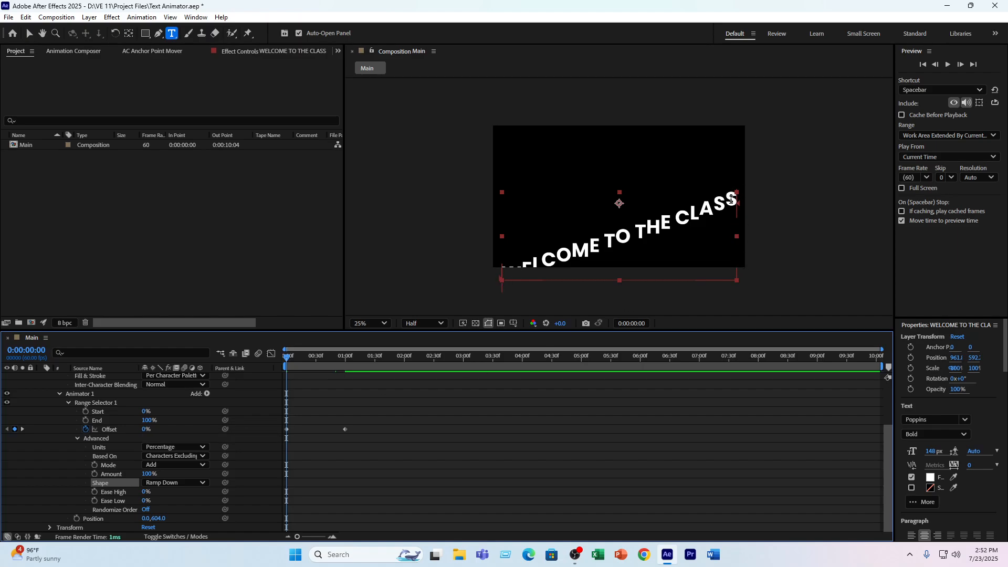
click(179, 482)
click(183, 426)
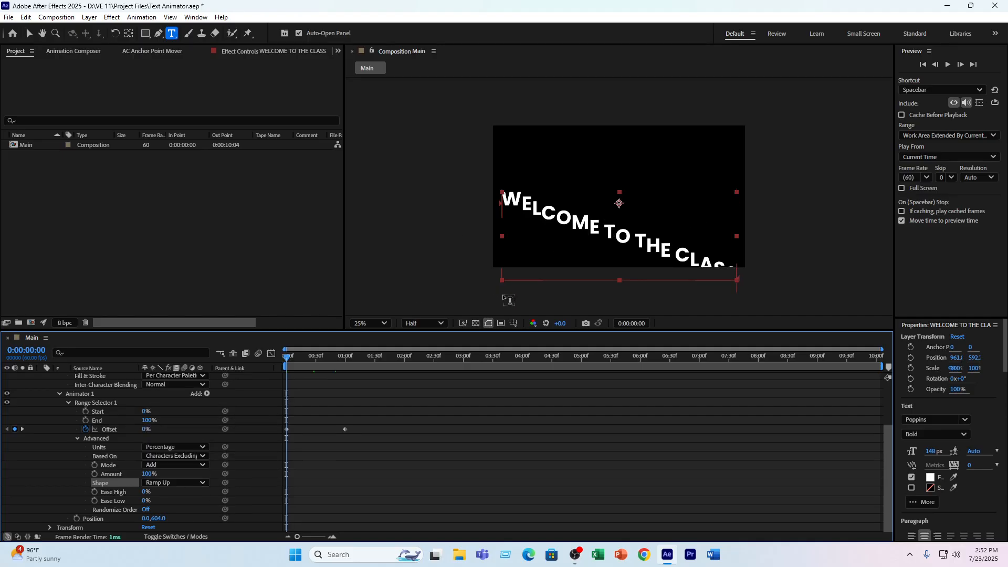
- Set Range Selector 1's Shape back to Square and switch to the Selection tool
click(175, 482)
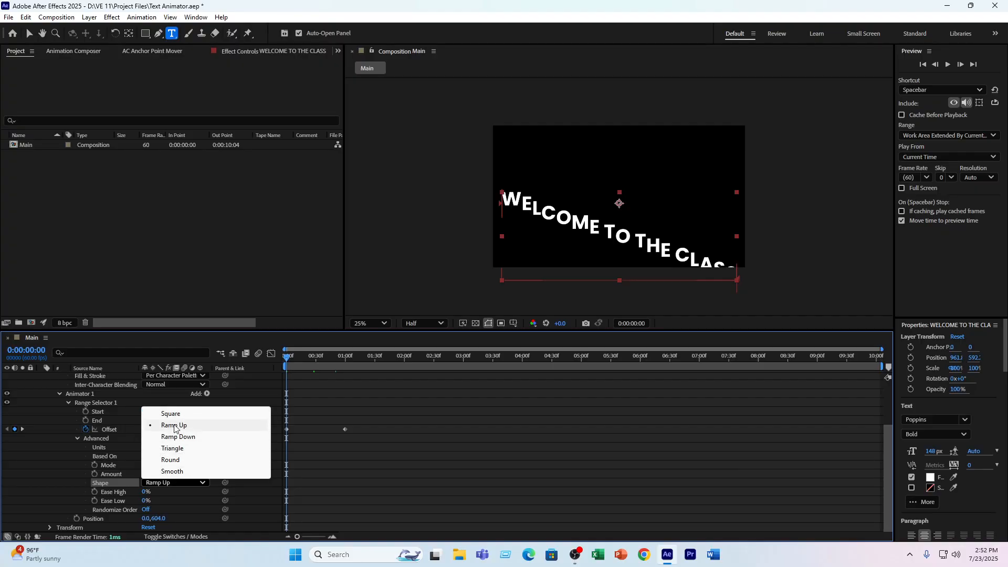
click(178, 414)
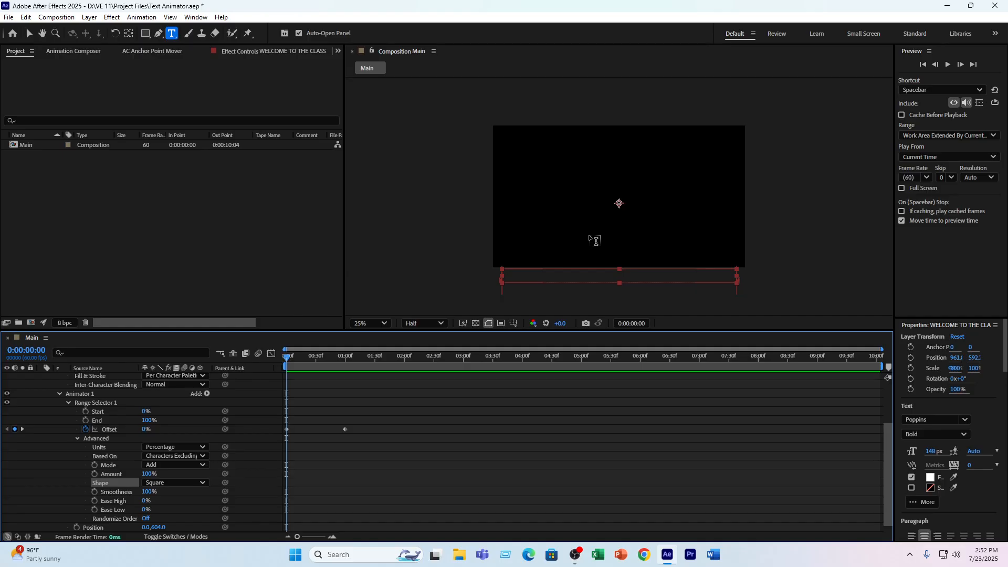
click(28, 34)
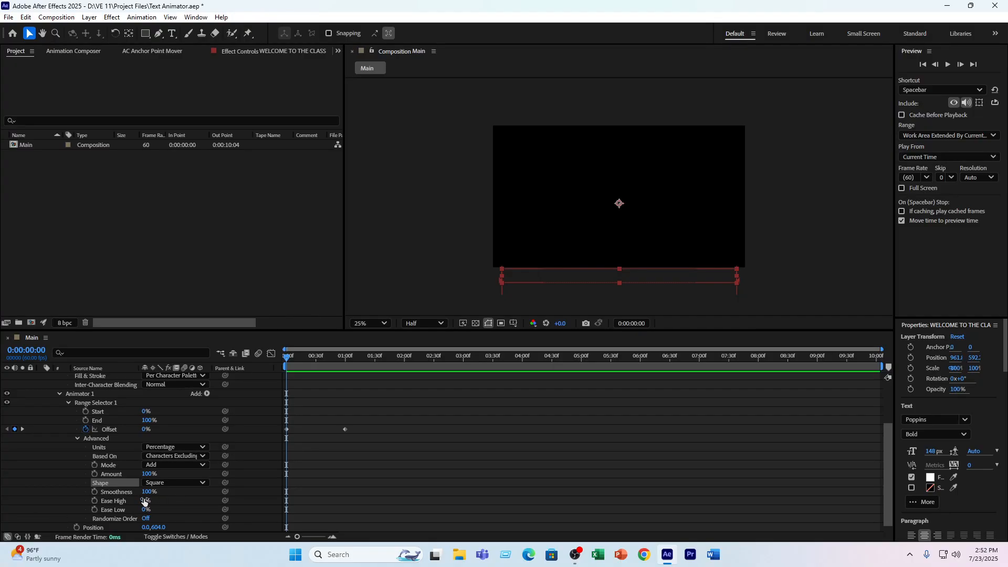
- Set Range Selector 1's Ease High to 55% and Ease Low to 59%, and preview the title's animation from the start
drag(147, 501, 186, 495)
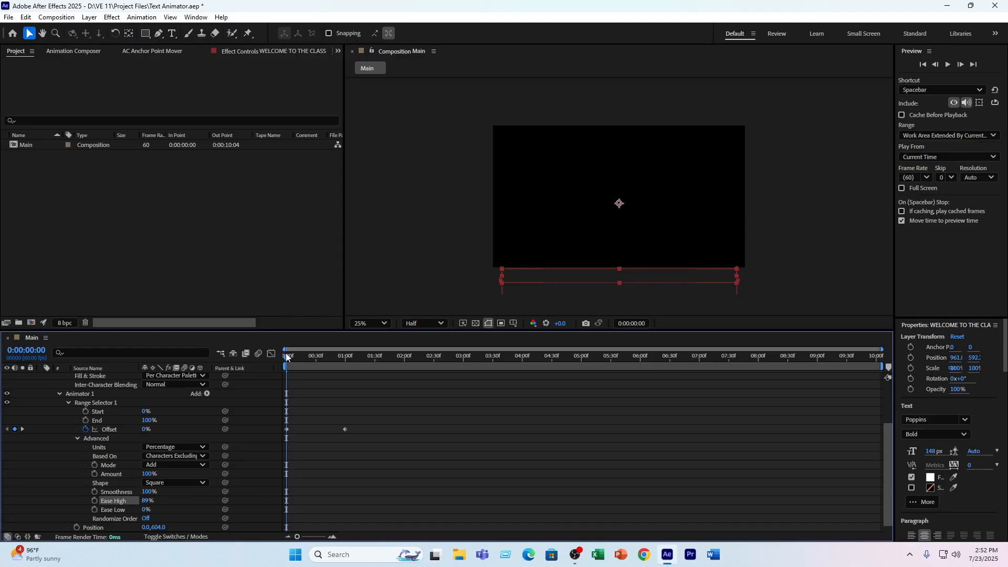
drag(286, 357, 322, 358)
drag(144, 509, 161, 508)
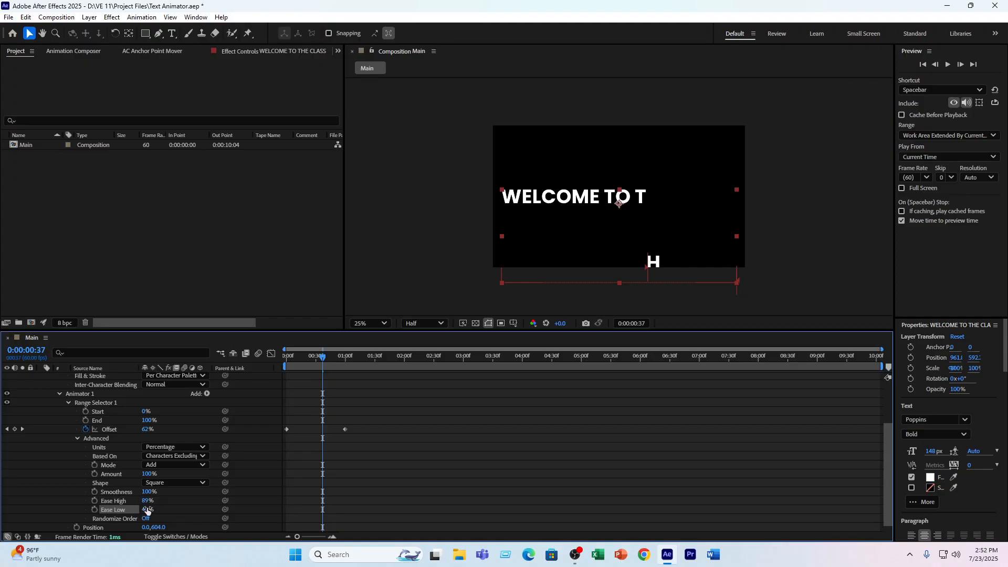
mouse_move(146, 509)
mouse_down()
mouse_move(161, 507)
mouse_move(133, 501)
mouse_move(149, 510)
mouse_move(141, 500)
mouse_up()
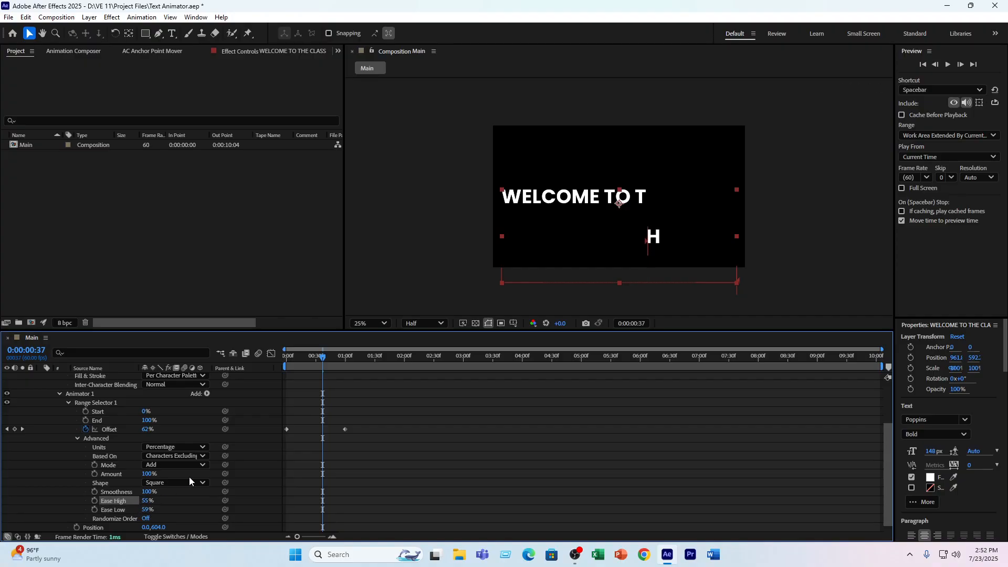
key(Home)
key(space)
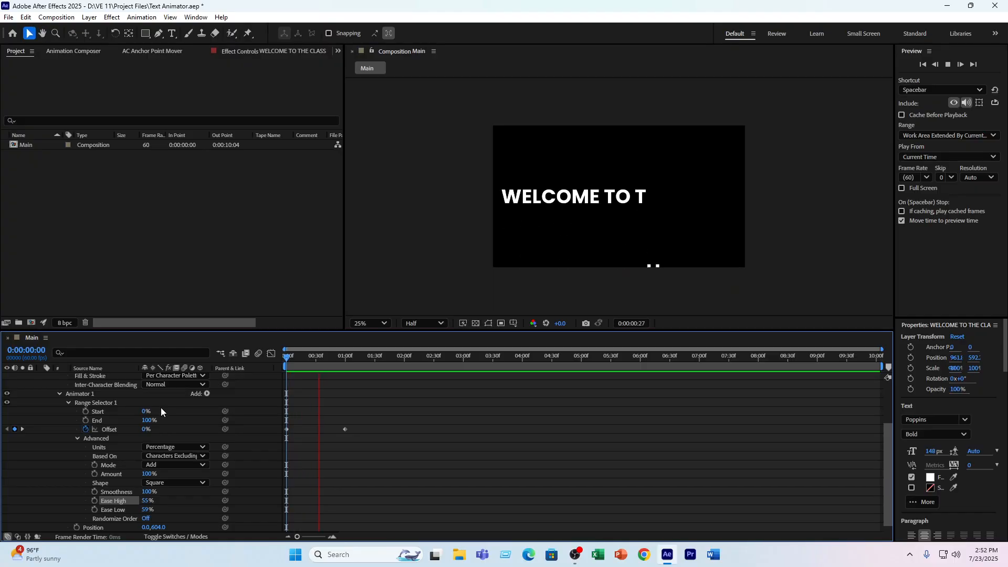
- Turn on Randomize Order for Range Selector 1 and preview the title's animation from the start
key(space)
scroll(163, 464, down, 1)
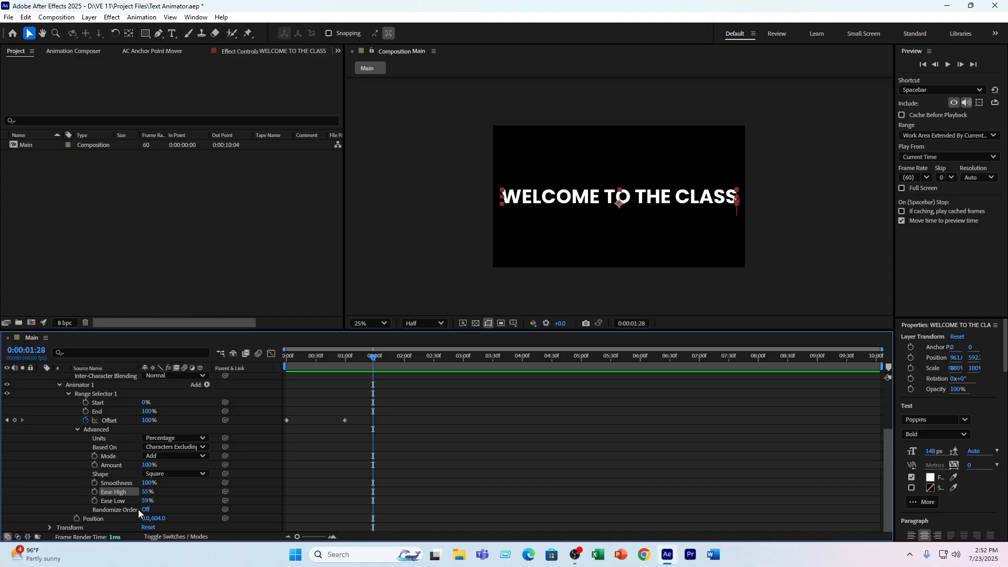
drag(356, 358, 326, 365)
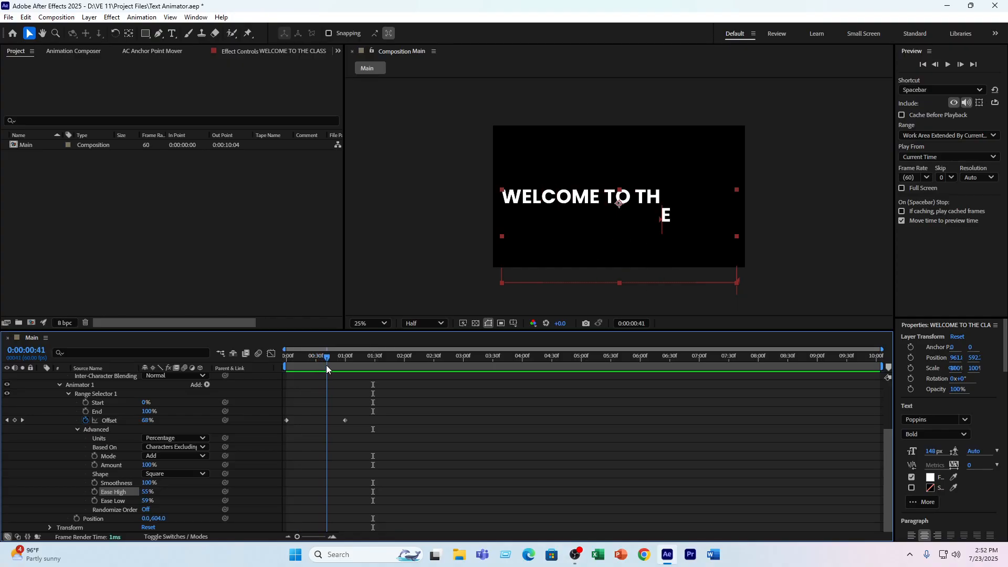
click(147, 511)
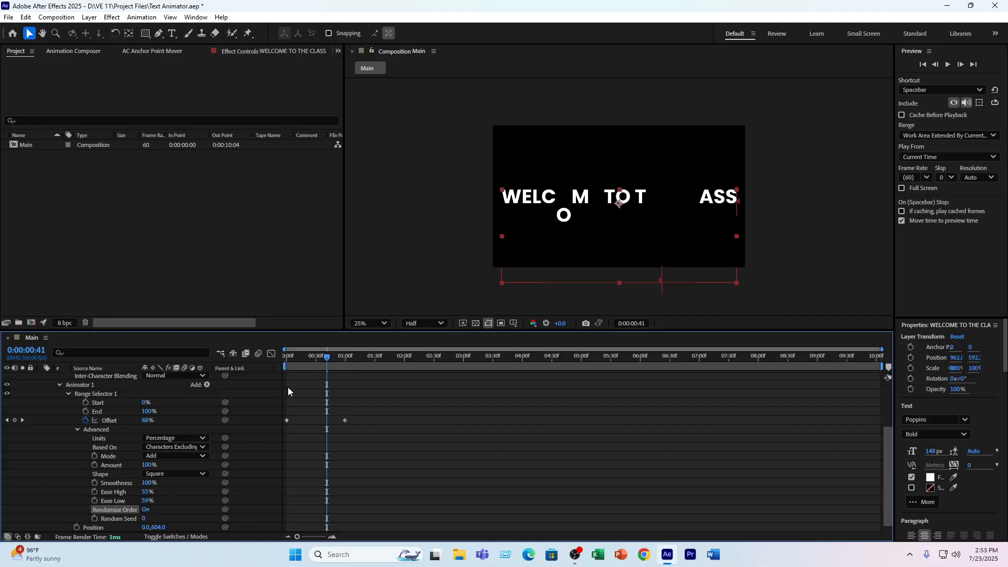
drag(291, 360, 253, 375)
key(space)
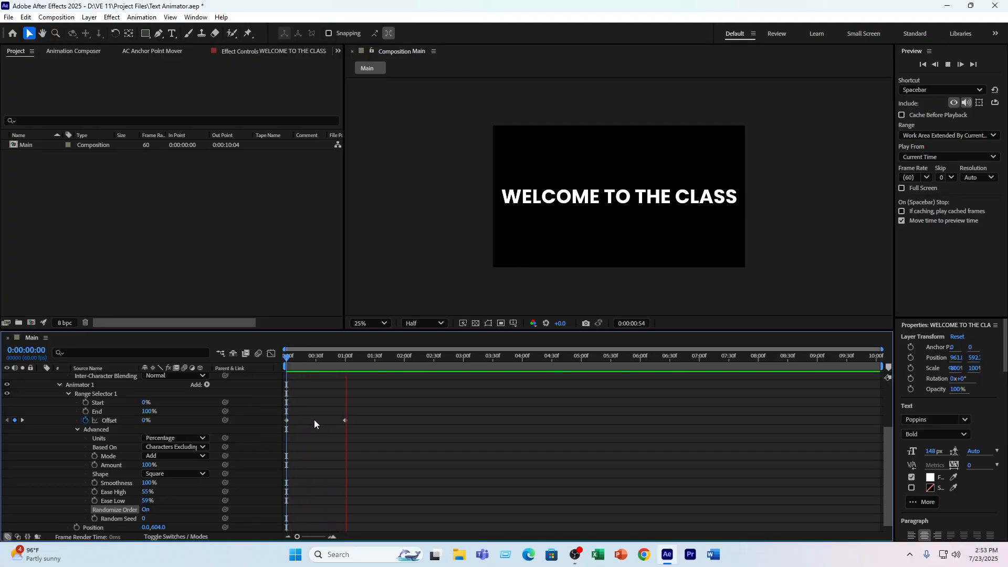
key(space)
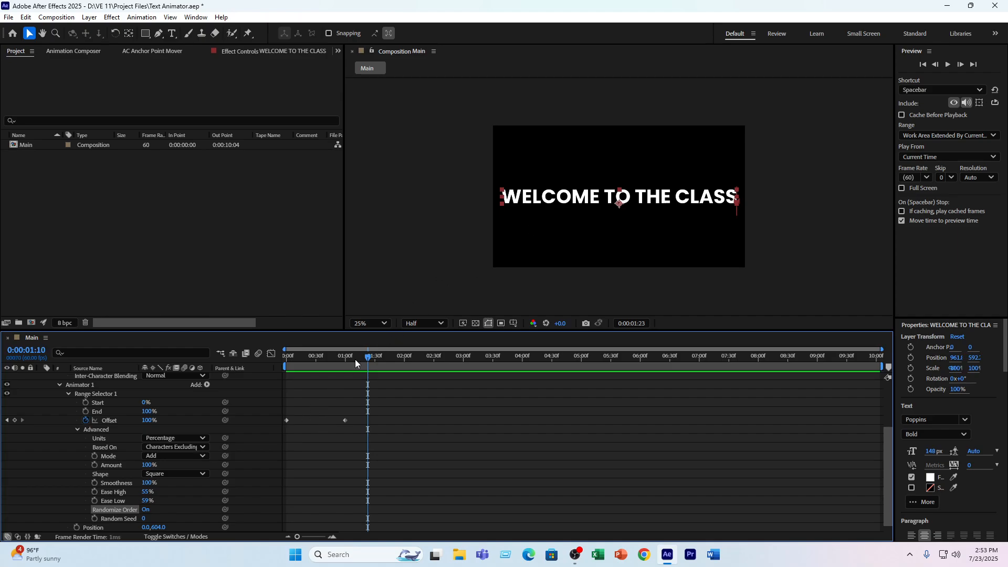
- Set Range Selector 1's Random Seed to 24 and preview the title's animation from the start
drag(355, 359, 326, 367)
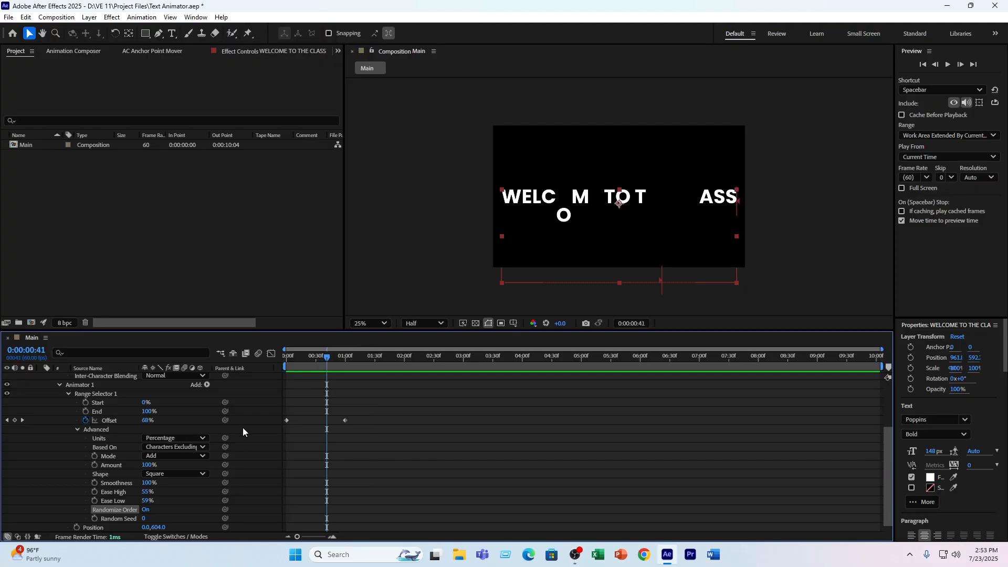
drag(144, 518, 158, 518)
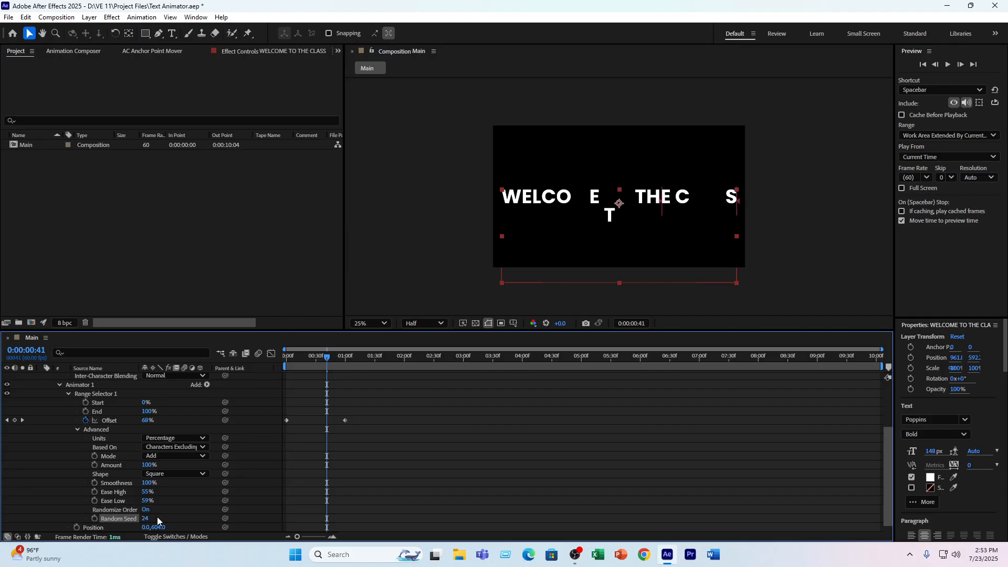
drag(325, 357, 232, 367)
key(space)
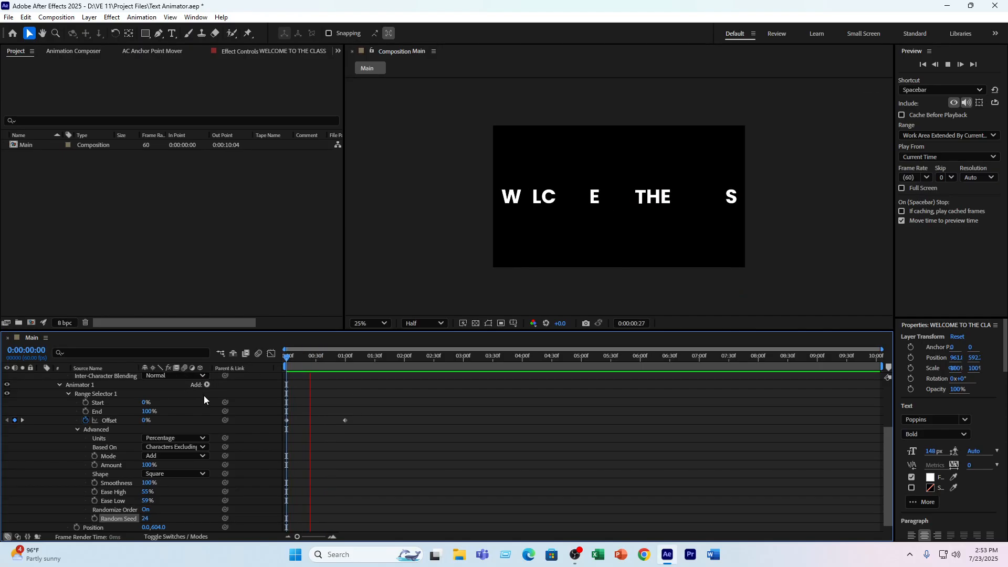
key(space)
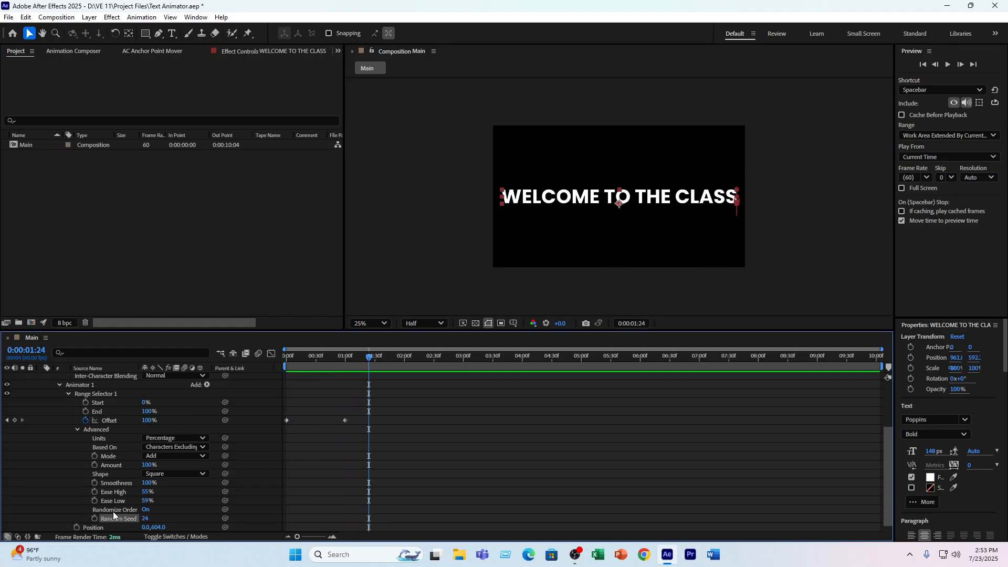
- Collapse the WELCOME TO THE CLASS layer's properties and delete the layer from the Main composition
scroll(133, 420, up, 3)
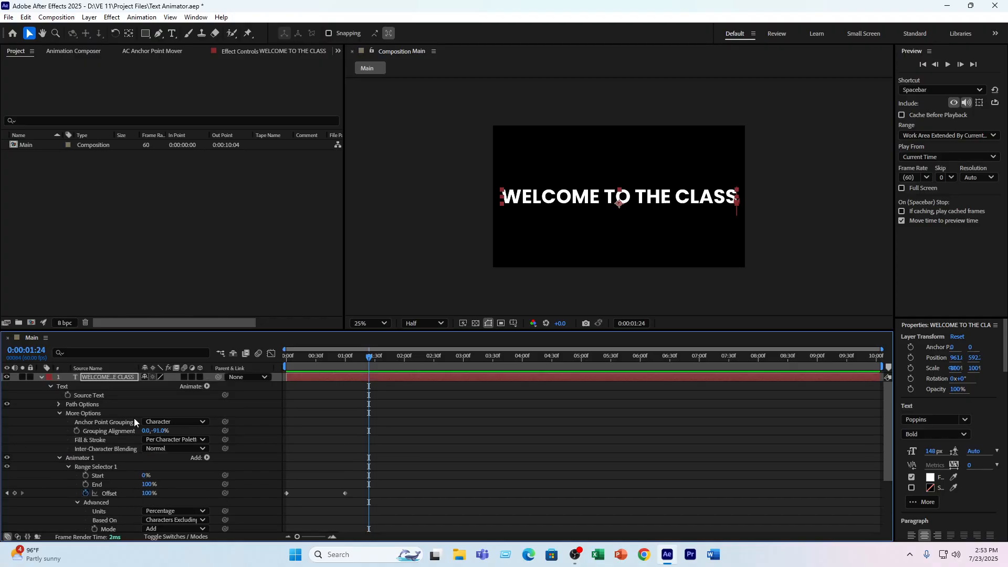
click(40, 377)
click(181, 402)
click(127, 376)
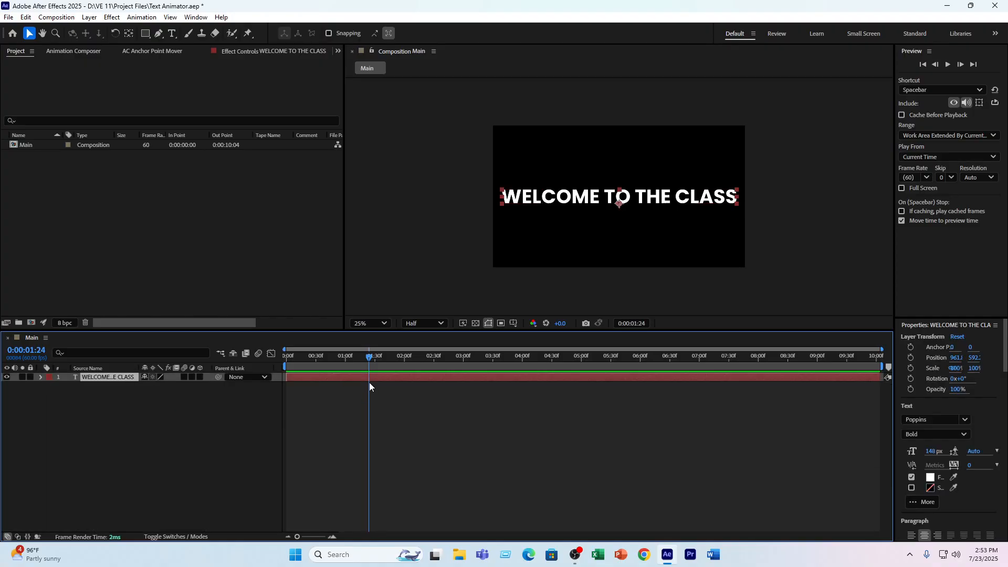
key(Delete)
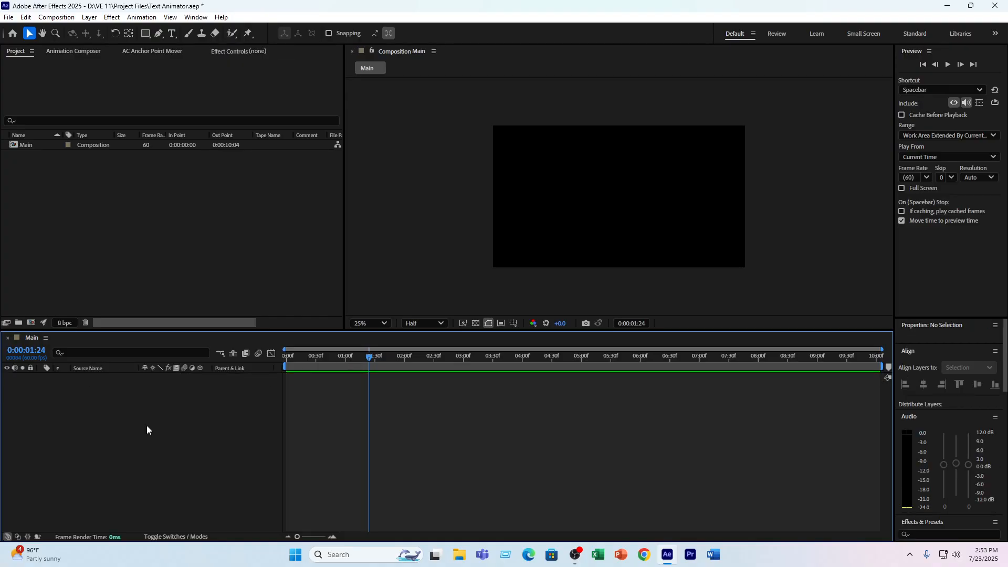
- Create a text layer reading "it's like i am" on the first line and "learning something new" on the second
click(172, 33)
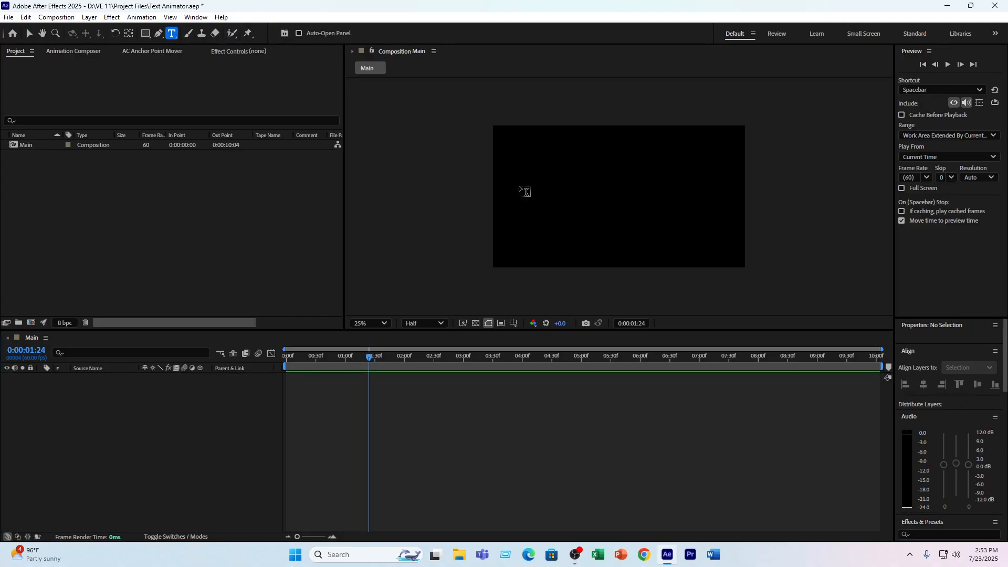
click(544, 190)
text(it)
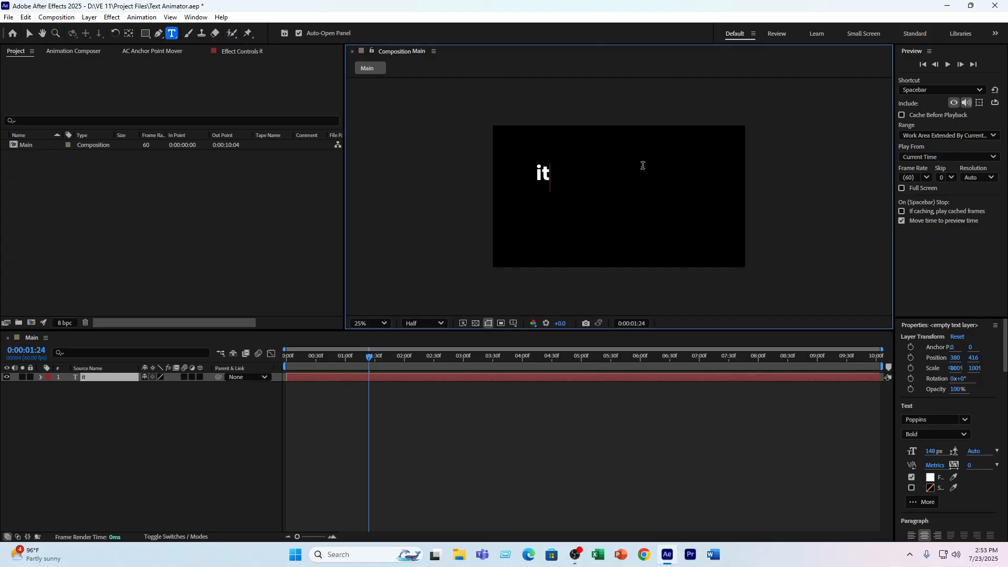
text('s like i am)
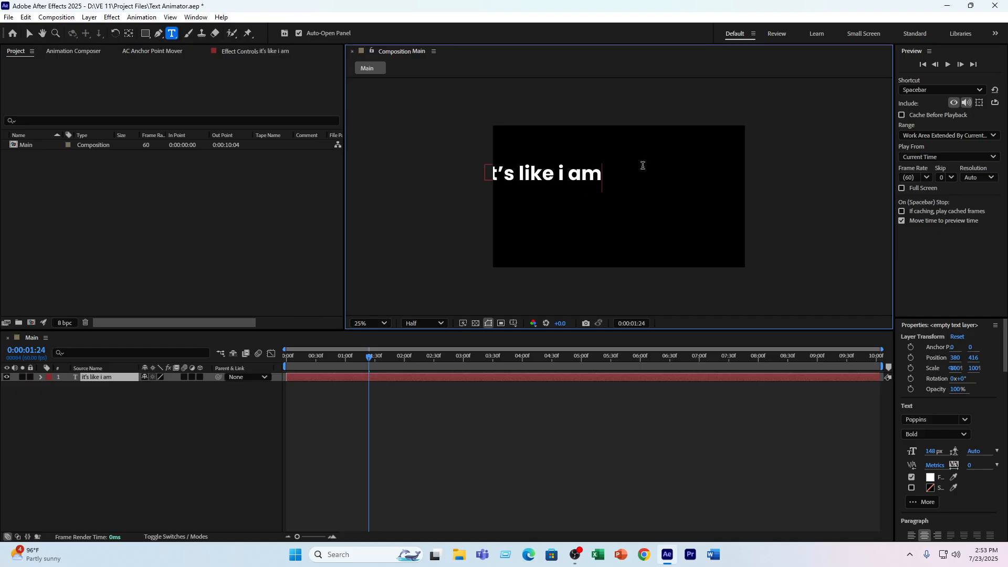
key(Return)
text(learnig)
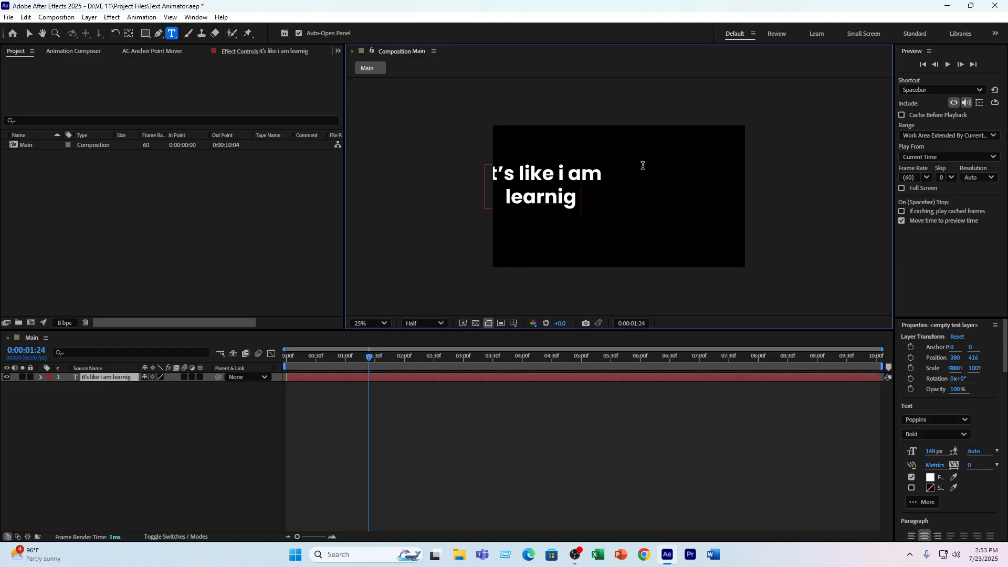
key(BackSpace)
key(BackSpace)
key(BackSpace)
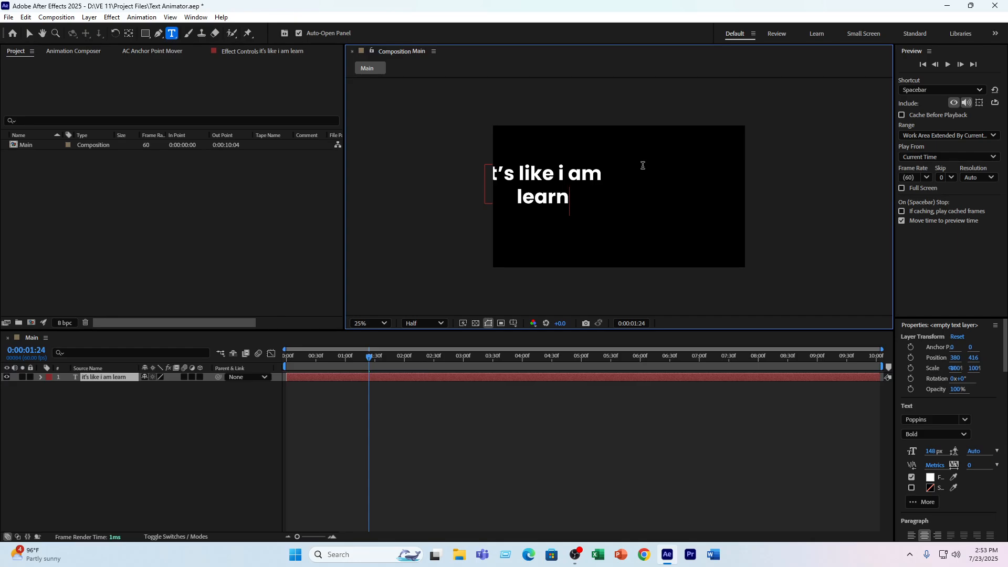
text(ing somet)
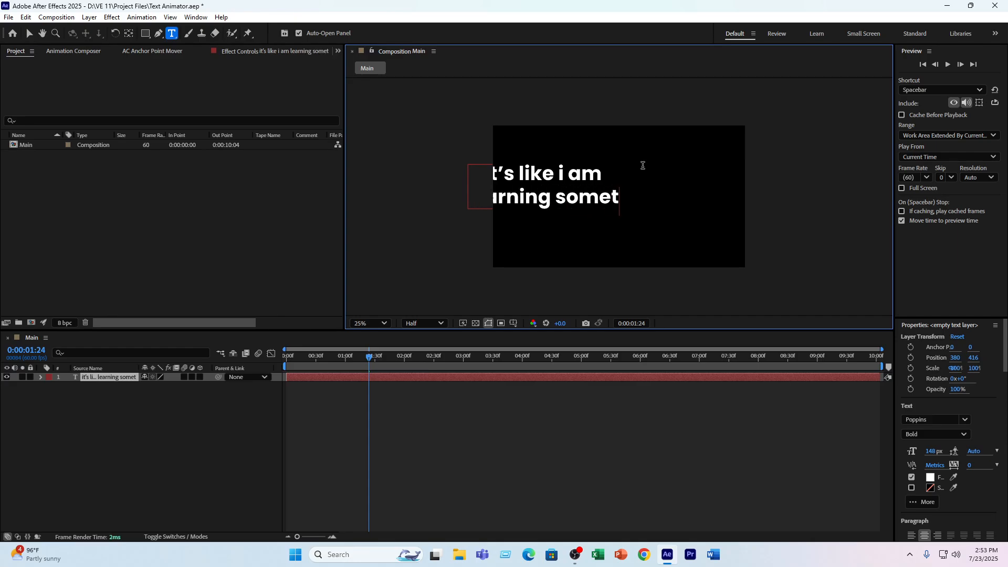
text(hing new)
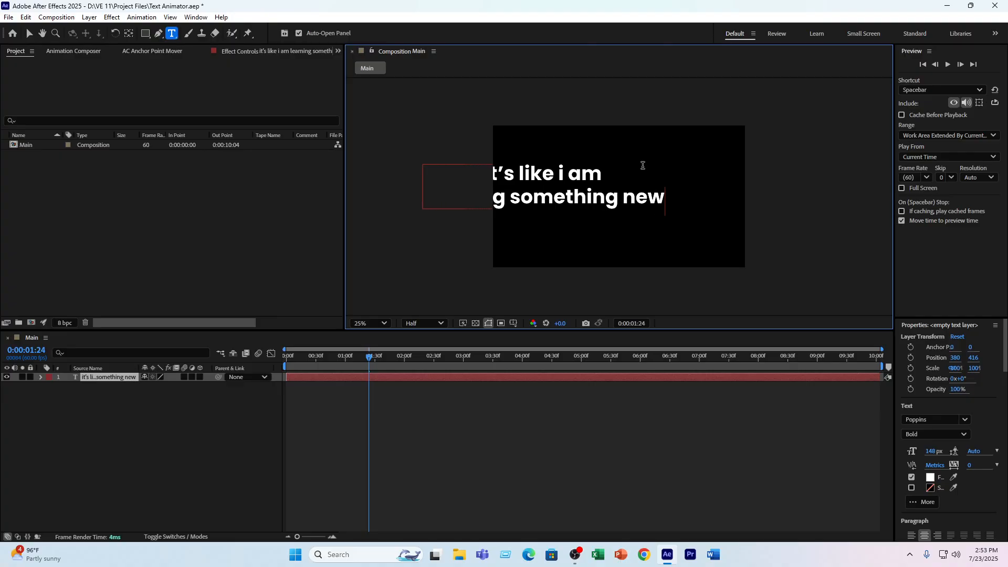
- Centre the two-line text horizontally and vertically in the composition
key(ctrl+a)
scroll(968, 430, down, 3)
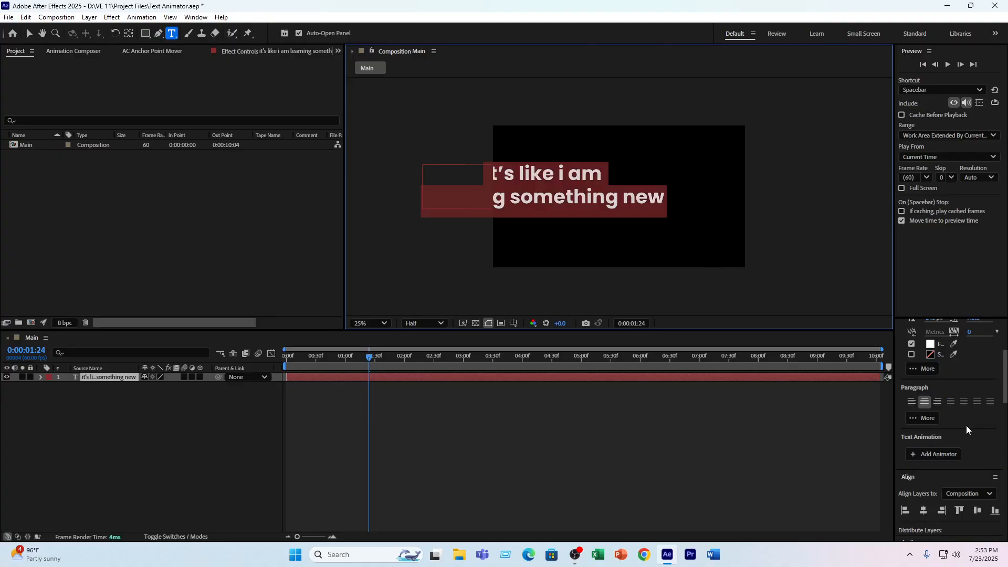
scroll(968, 429, down, 2)
click(921, 446)
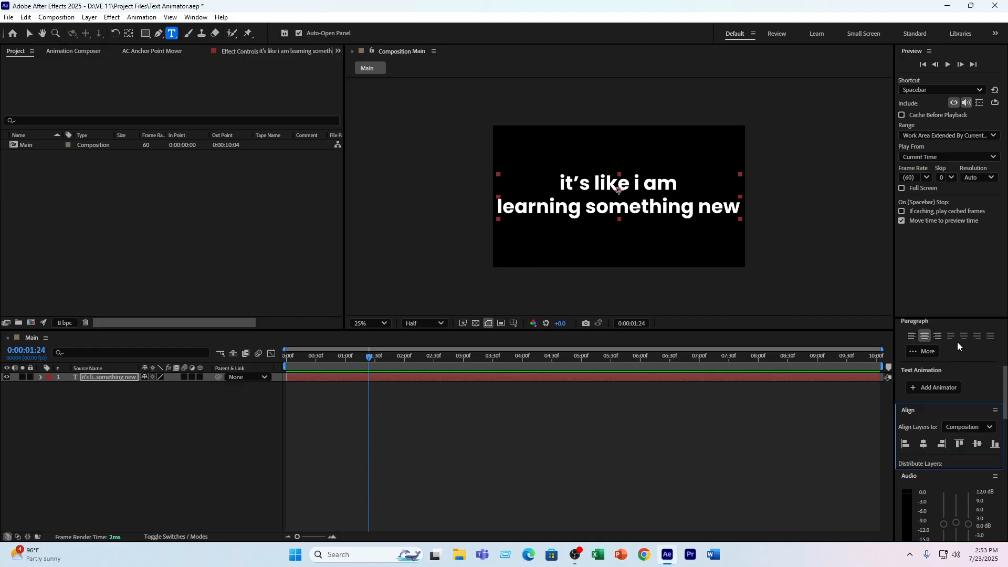
- Set the text's font size to 128 px and leading to 110 px, recentre it vertically, and switch to the Selection tool
scroll(983, 392, up, 5)
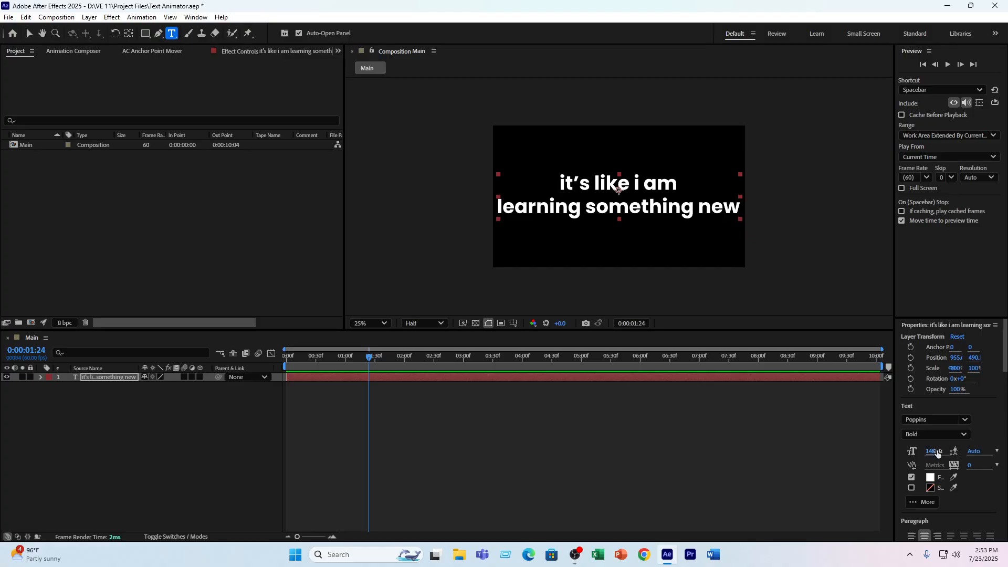
drag(934, 451, 987, 450)
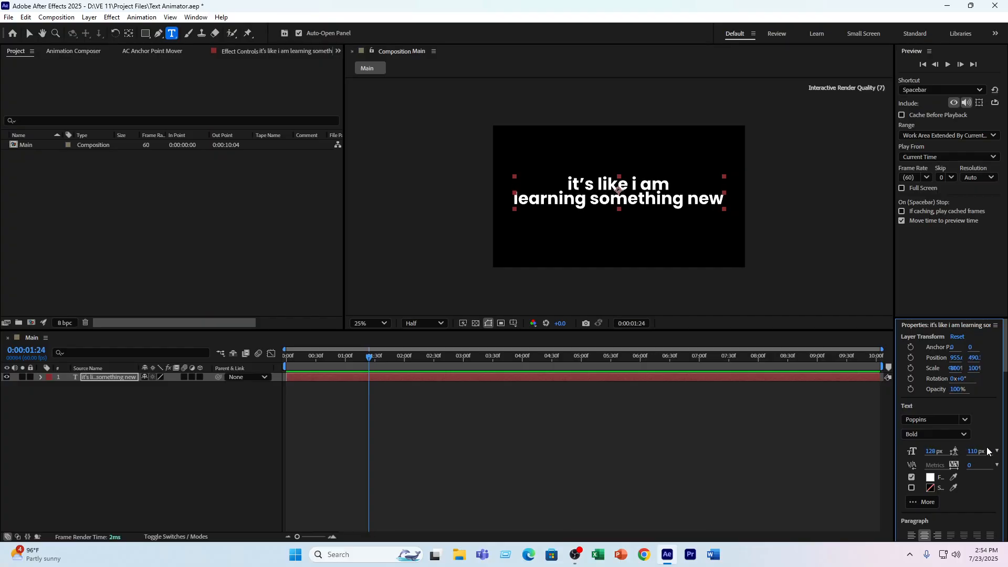
scroll(945, 462, down, 5)
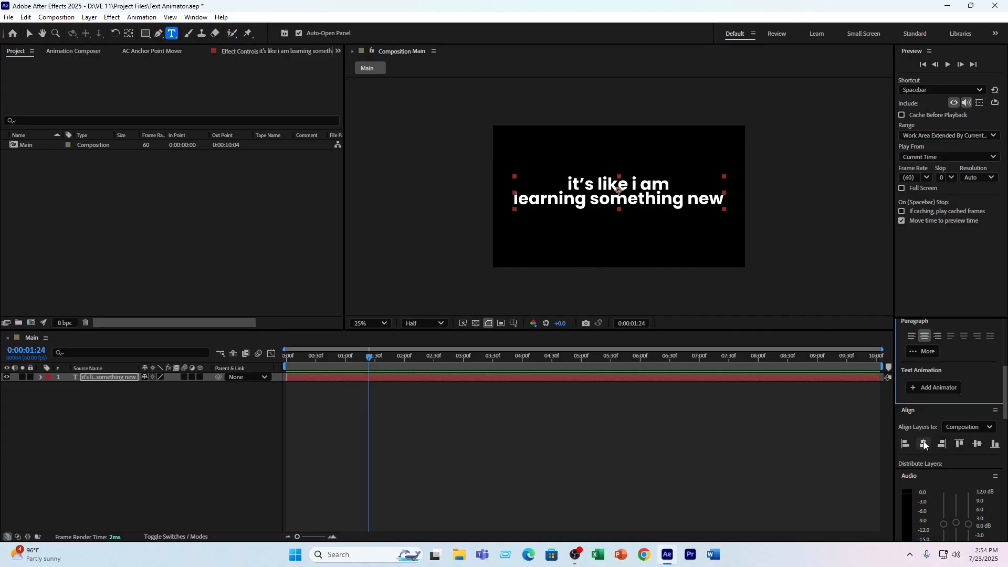
click(977, 444)
click(250, 448)
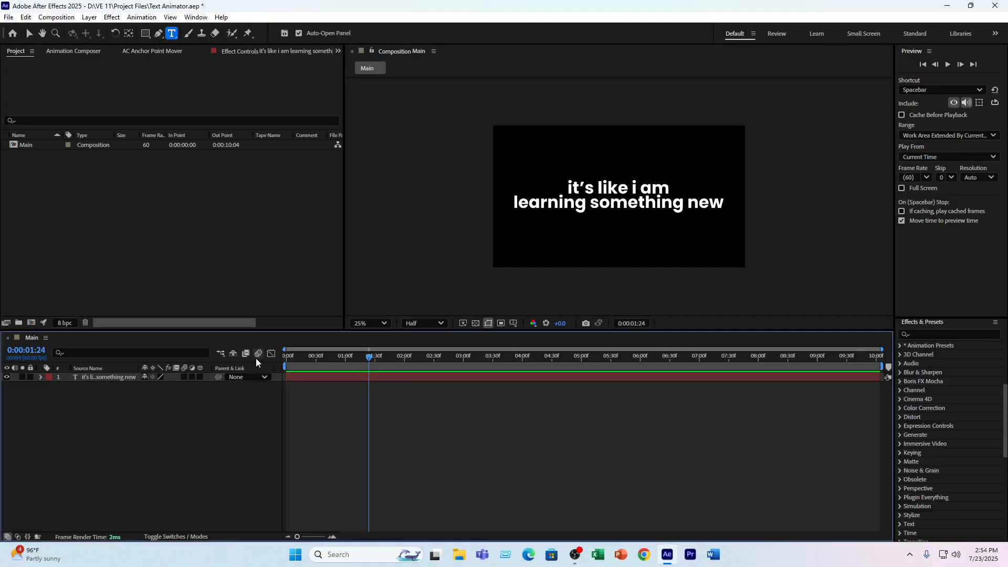
click(105, 377)
click(29, 34)
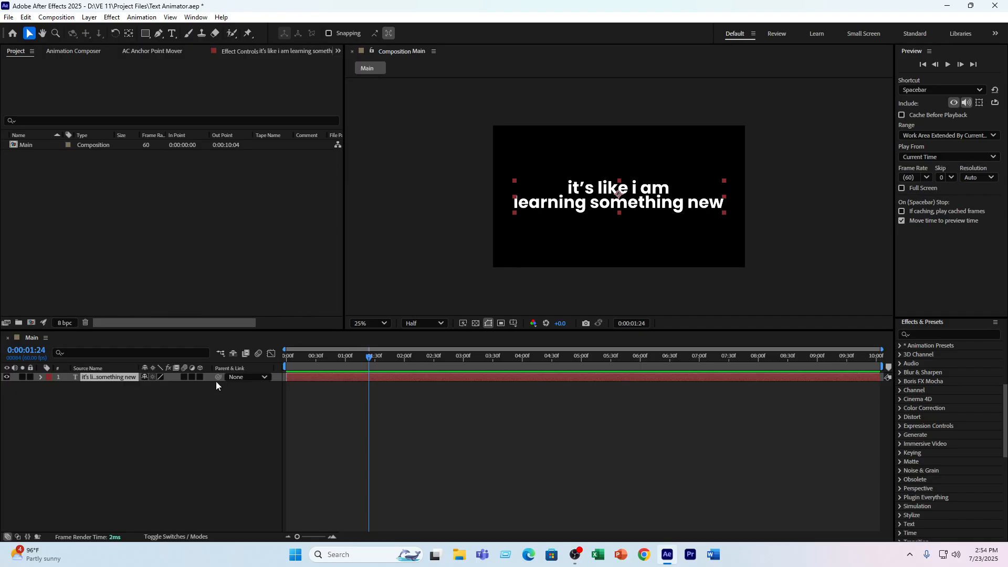
- Add a Position animator to the two-line text layer and set its Position to 0.0, 350.0 near the start
click(40, 377)
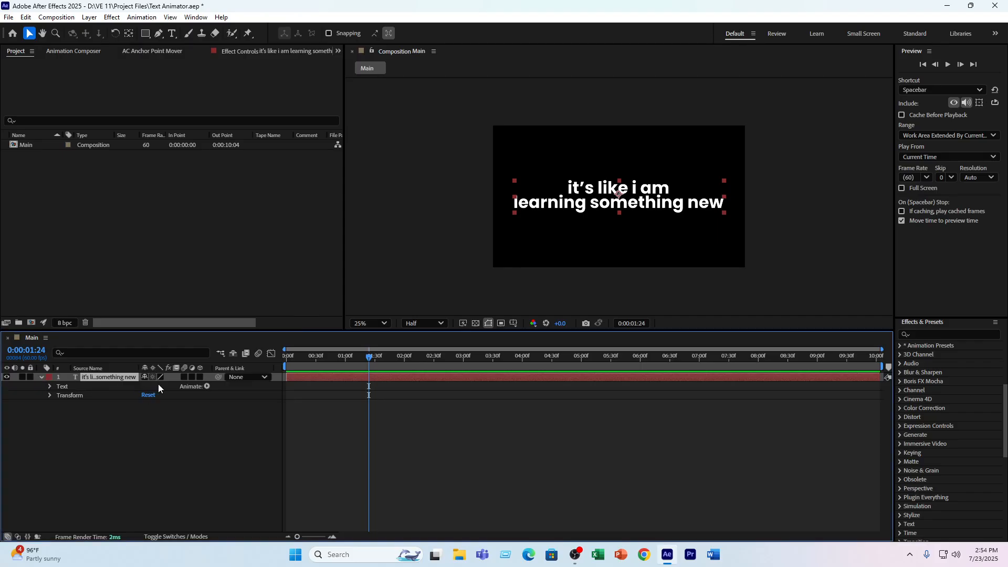
click(207, 386)
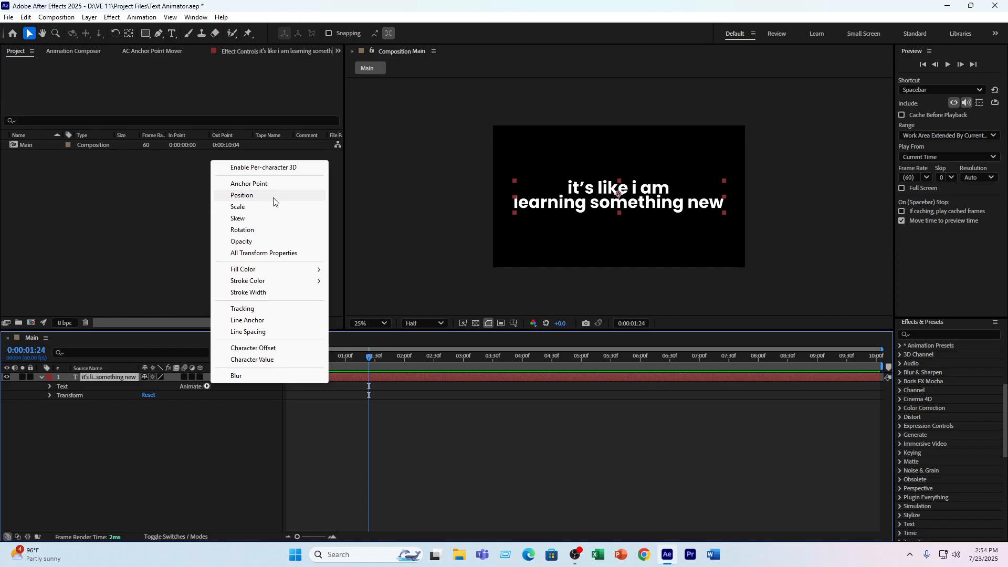
click(242, 195)
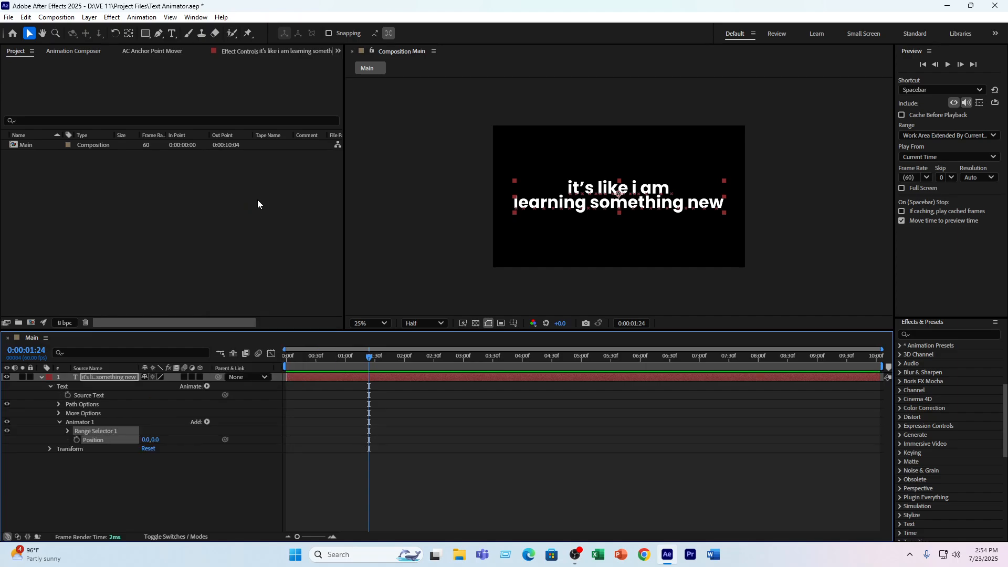
click(65, 431)
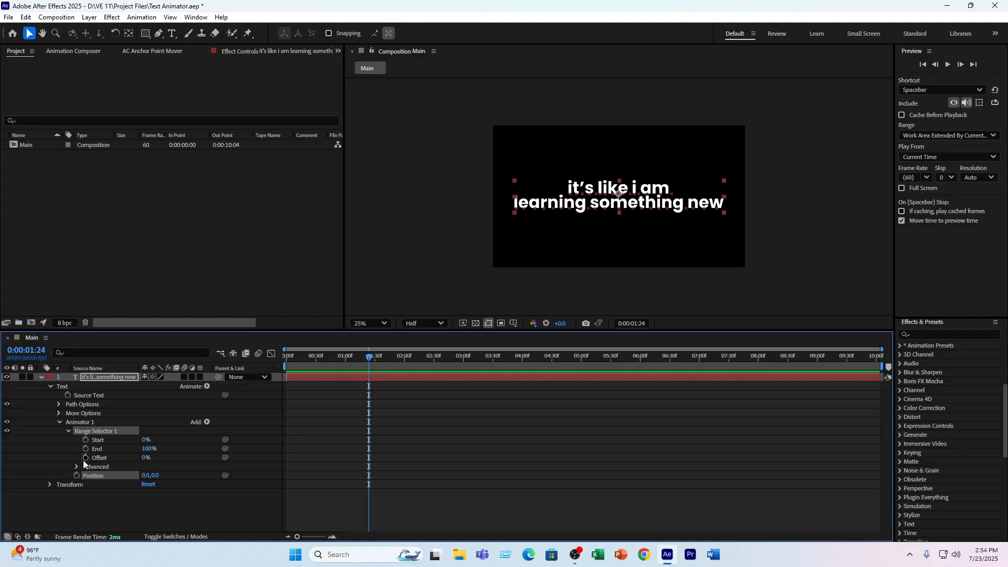
drag(354, 355, 289, 369)
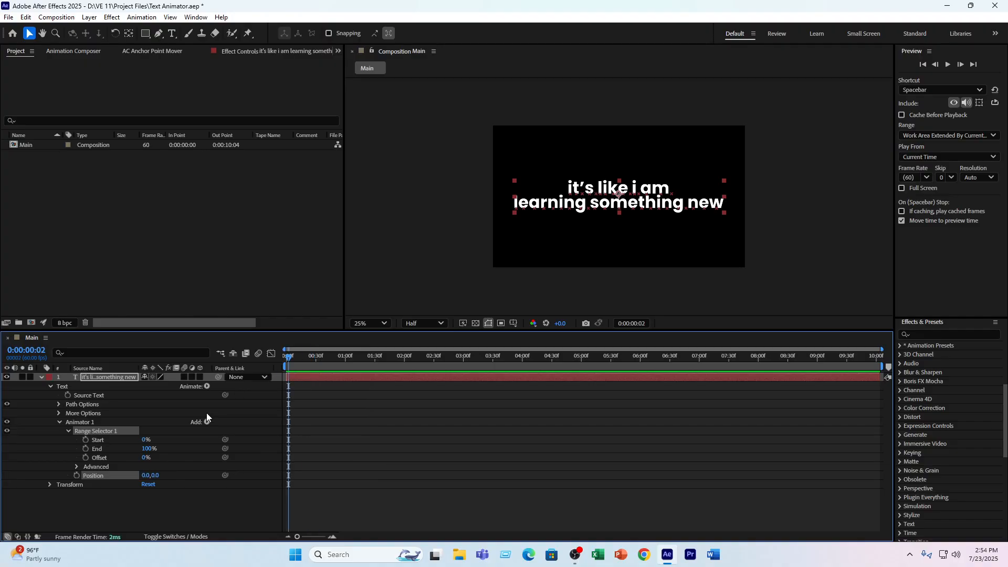
drag(149, 476, 360, 445)
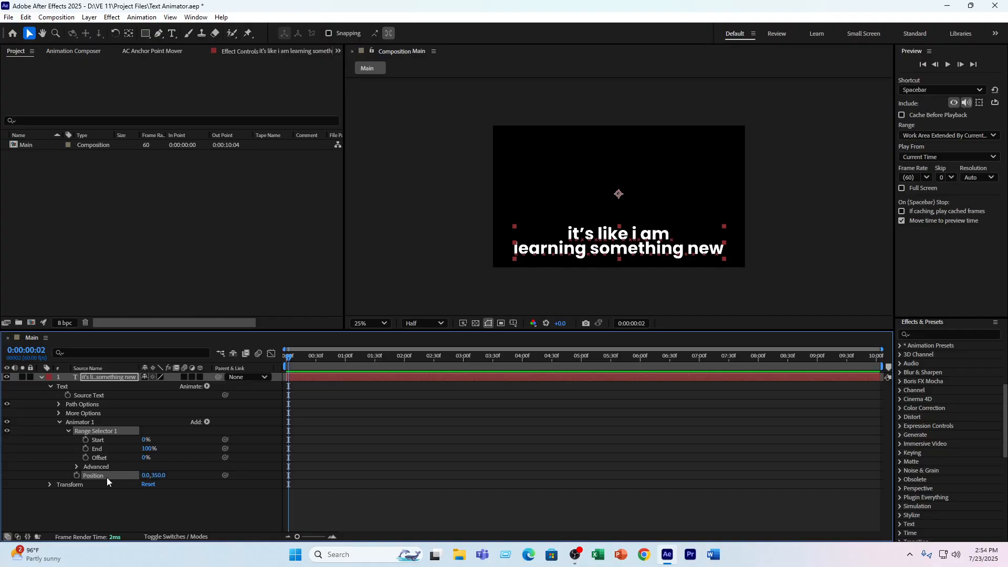
click(133, 491)
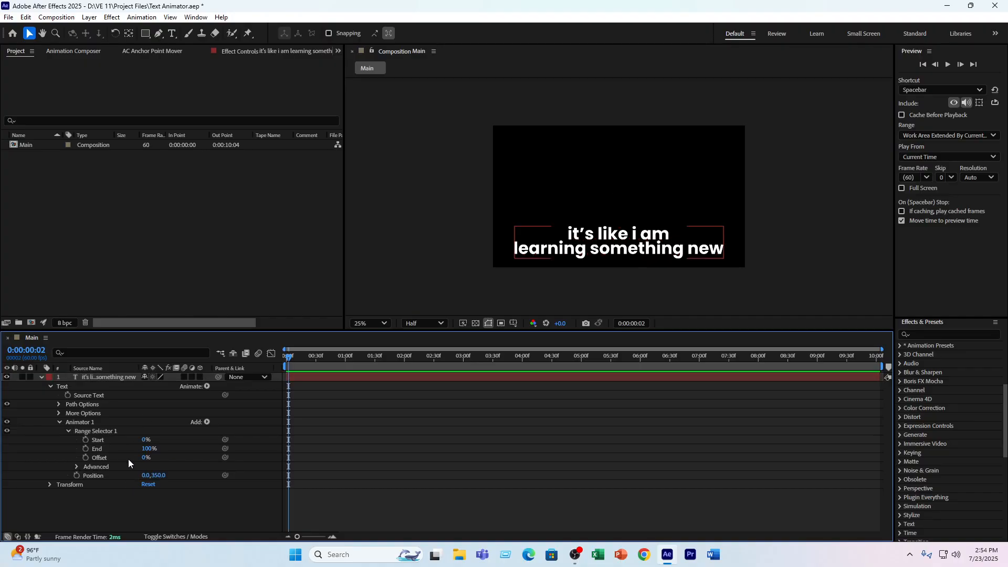
- Keyframe Range Selector 1's Offset at 0% on 0:00:00:02 and at 100% on 0:00:00:40
click(86, 457)
drag(335, 360, 325, 361)
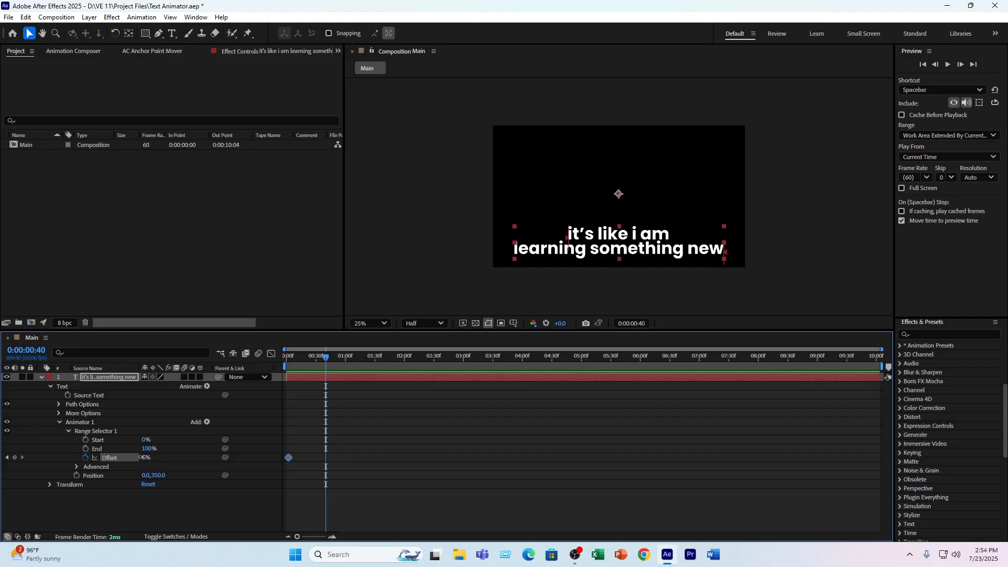
drag(146, 457, 209, 457)
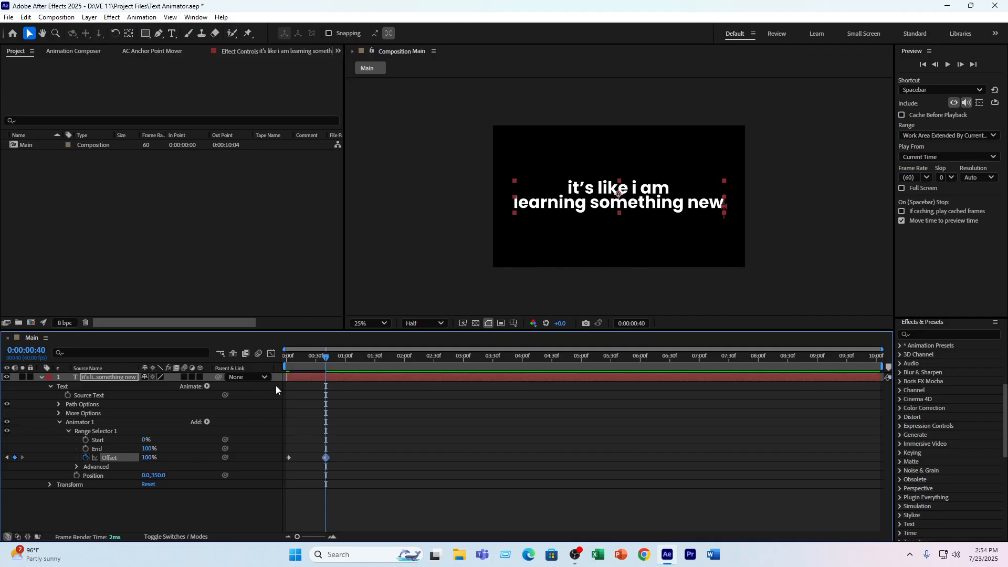
- Preview the text animation and move the 100% Offset keyframe to 0:00:02:01
key(Home)
key(space)
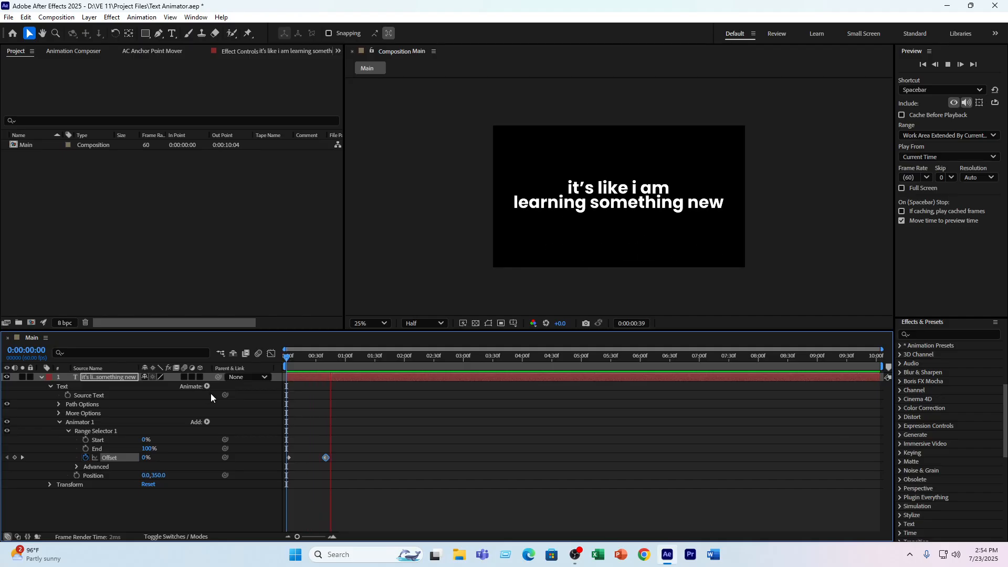
key(space)
drag(354, 360, 408, 364)
drag(326, 457, 408, 468)
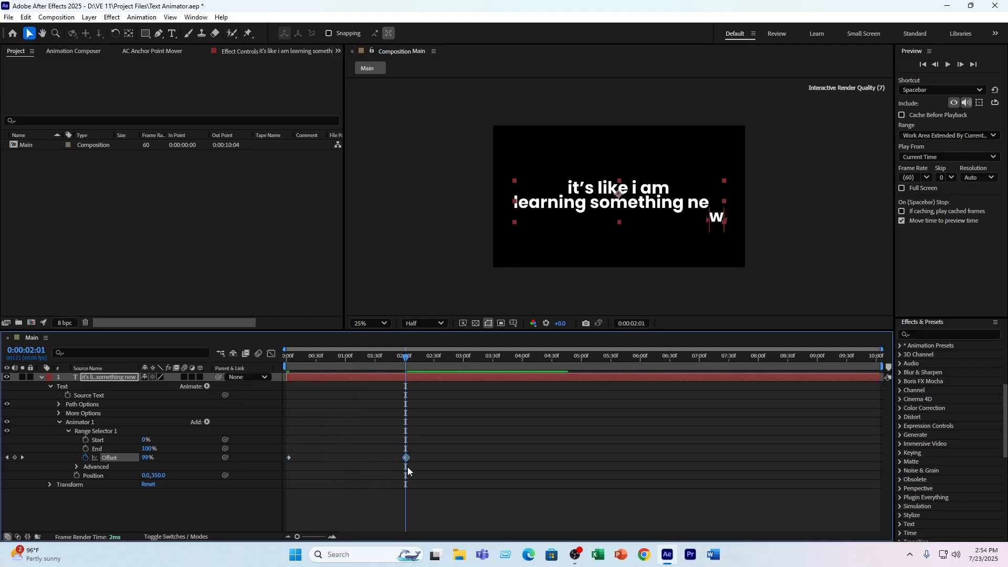
click(306, 495)
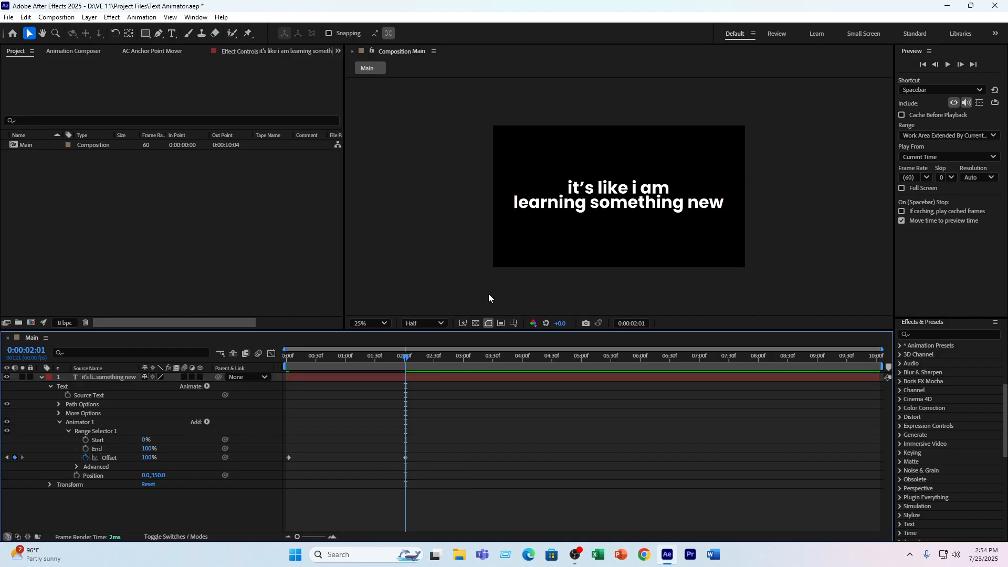
- Set Range Selector 1's Advanced Based On option to Words and preview the text animation from the start
drag(406, 359, 371, 367)
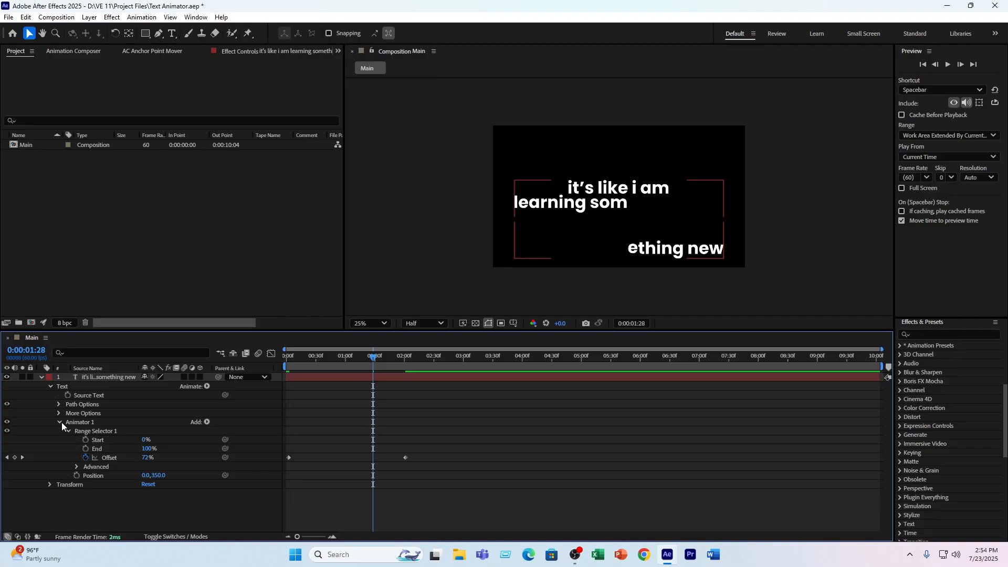
click(76, 468)
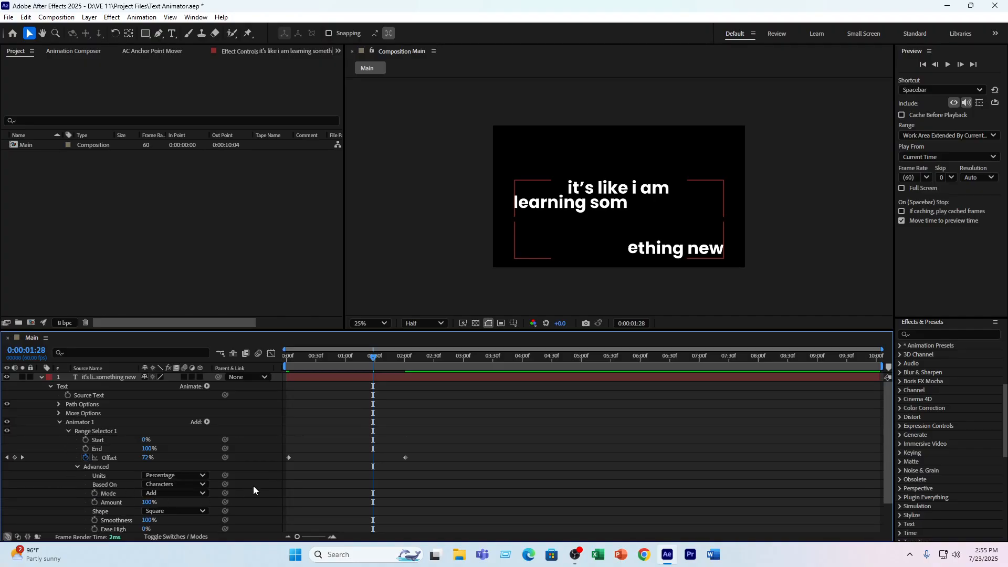
click(175, 484)
click(161, 515)
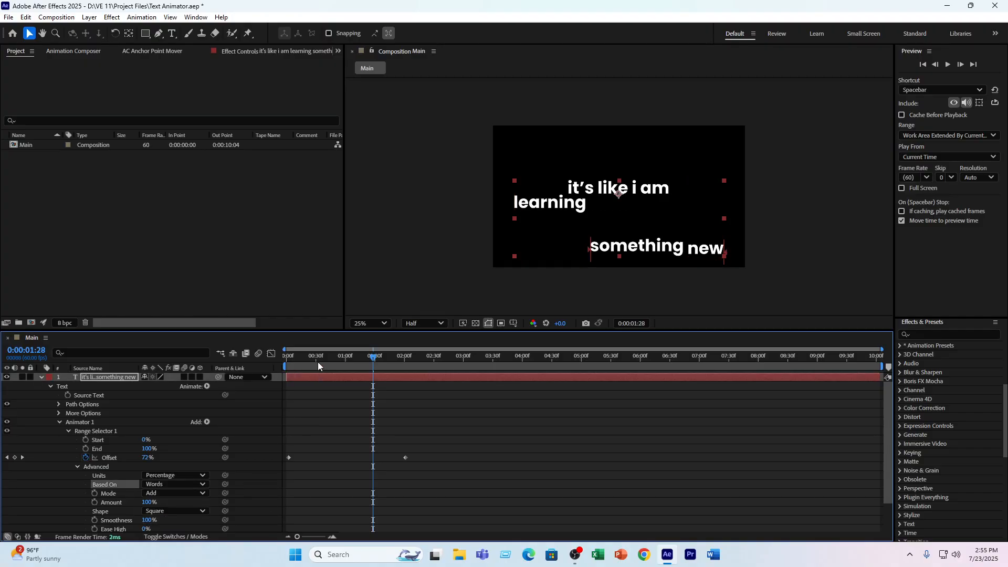
key(Home)
key(space)
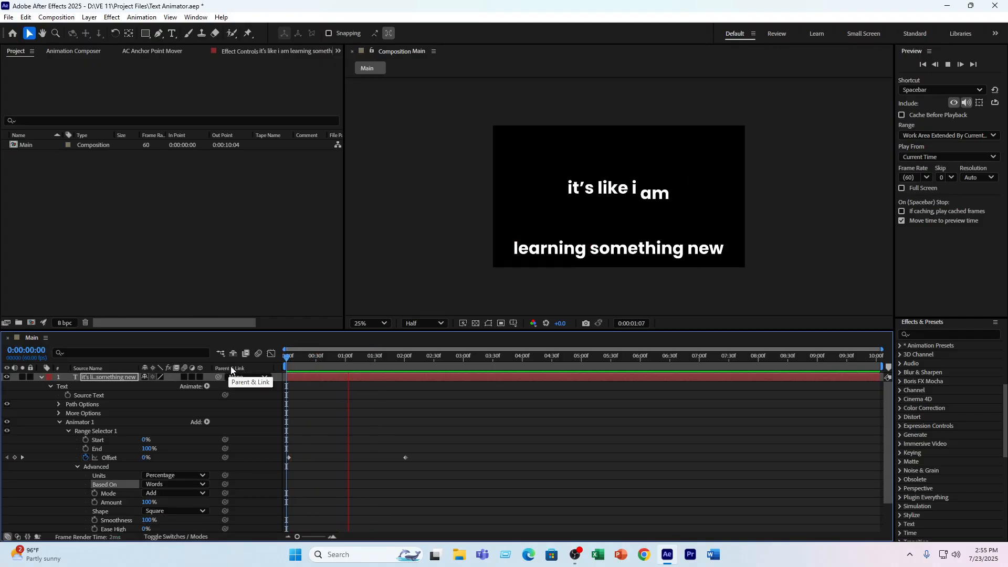
key(space)
- Move the 100% Offset keyframe to just after the one-second mark and play the animation from the beginning
click(405, 458)
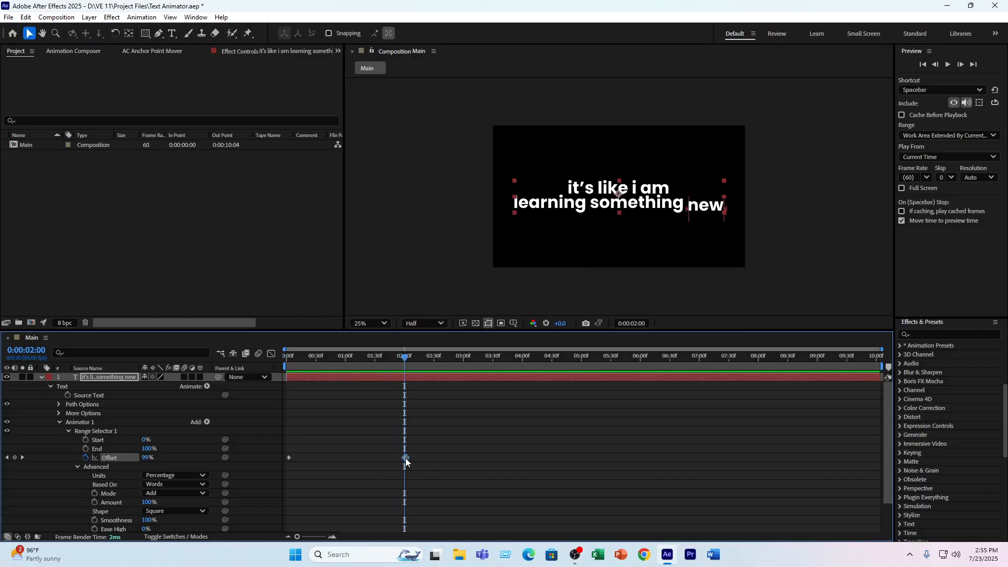
drag(405, 458, 348, 460)
drag(345, 358, 193, 391)
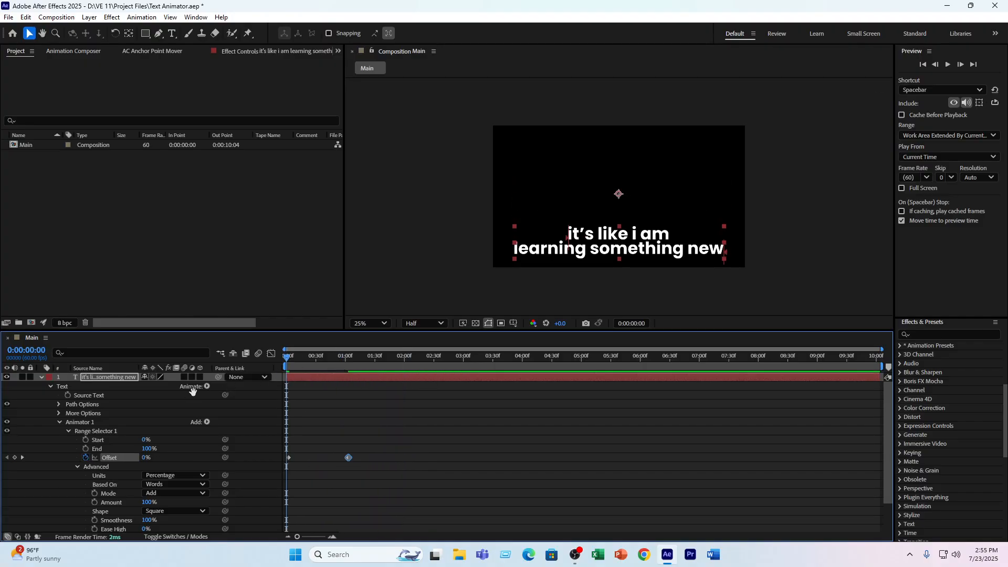
key(space)
key(space)
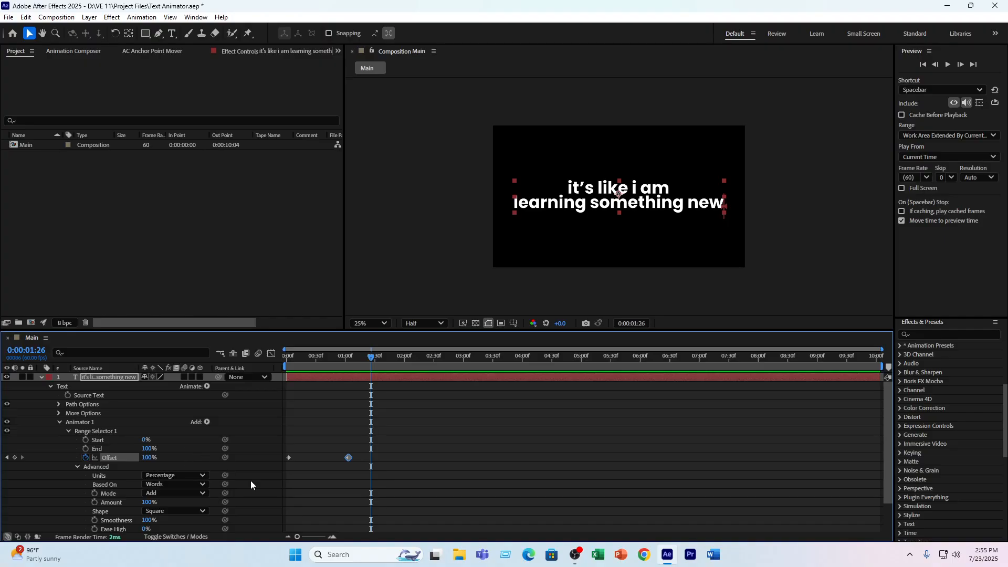
- Set Range Selector 1's Ease High to 42% and Ease Low to 40%, and return to the composition's start
scroll(251, 485, down, 1)
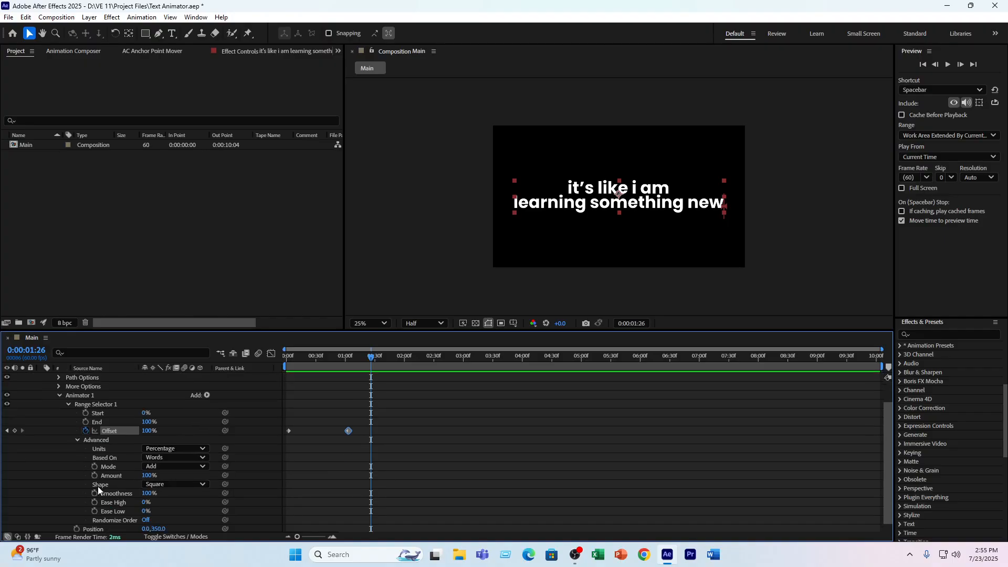
click(147, 503)
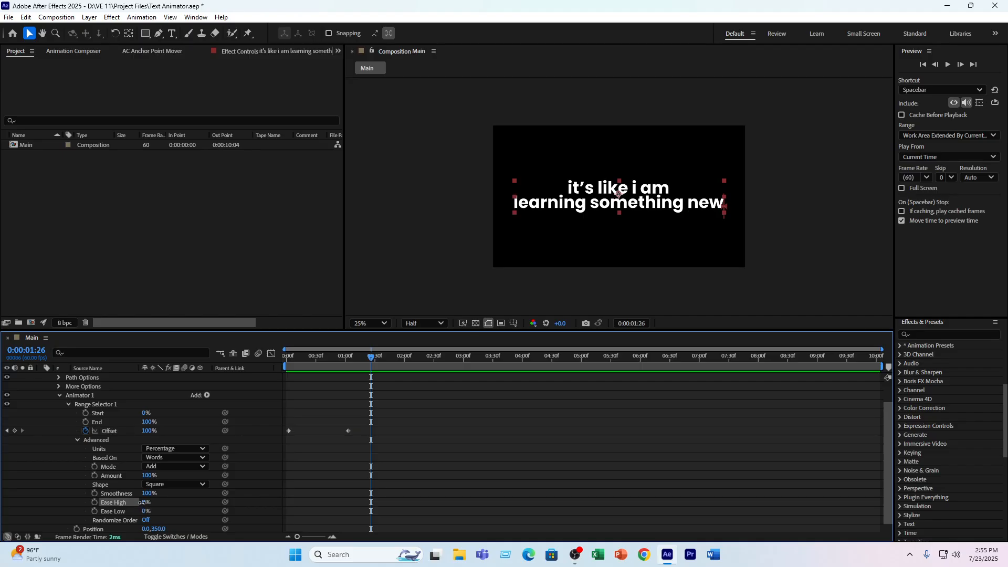
drag(143, 503, 184, 513)
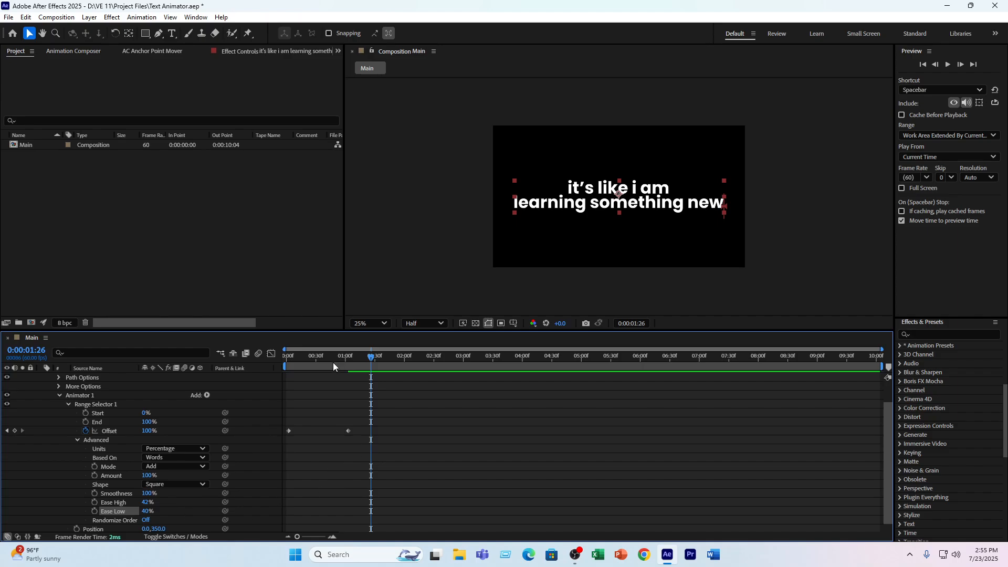
drag(333, 362, 282, 375)
- Add an Opacity property to Animator 1, set it to 0%, and preview the animation
scroll(367, 448, down, 1)
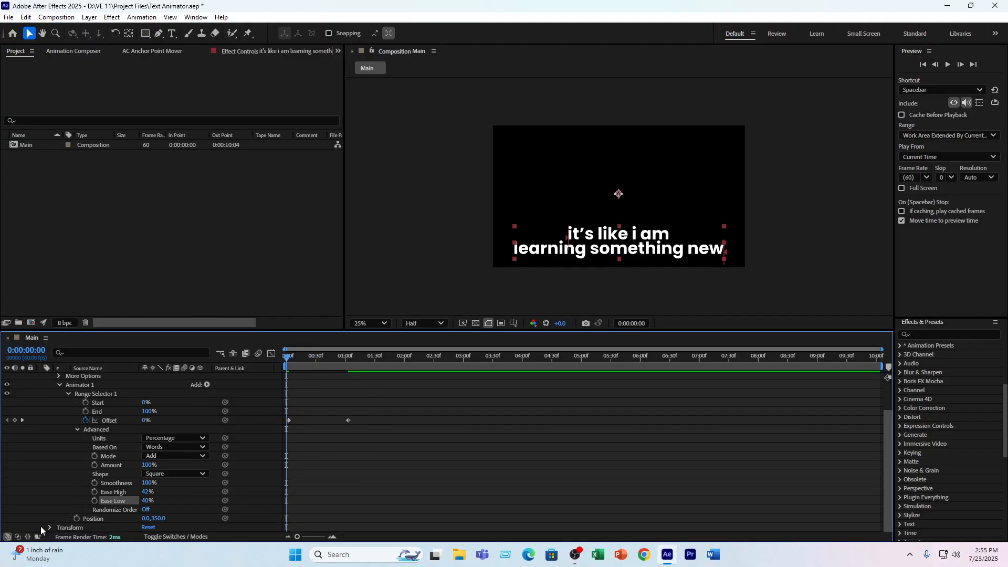
click(94, 518)
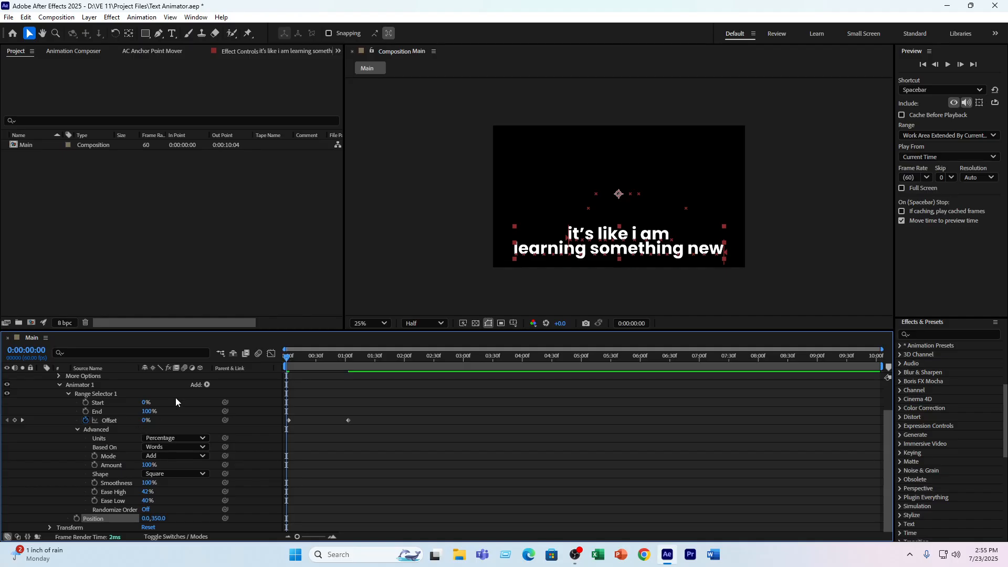
click(207, 386)
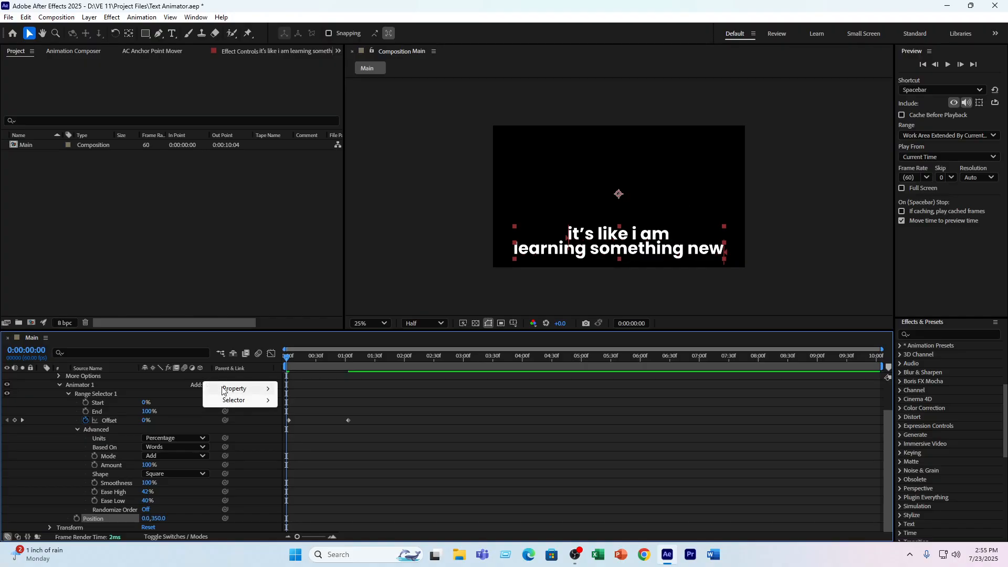
mouse_move(234, 389)
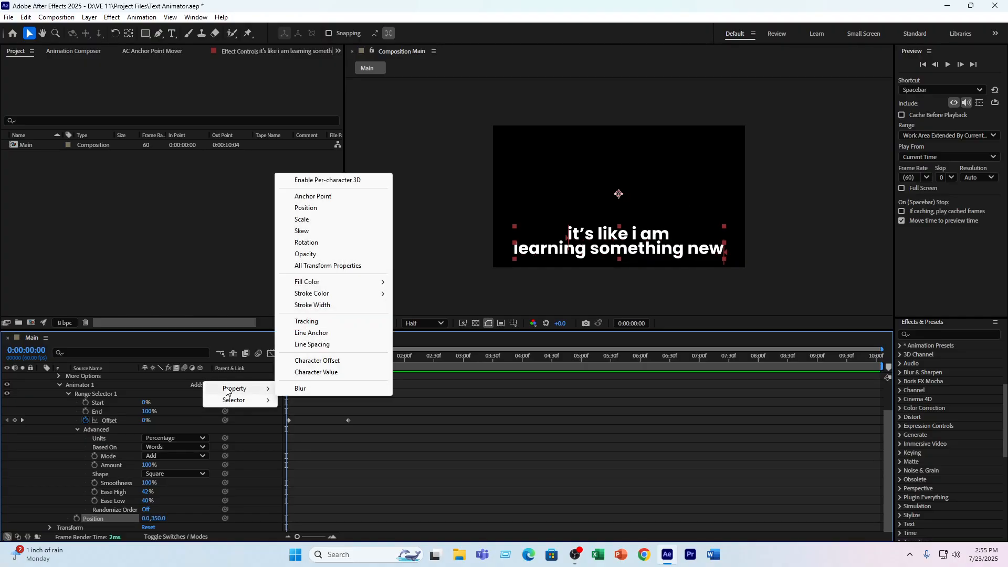
click(311, 255)
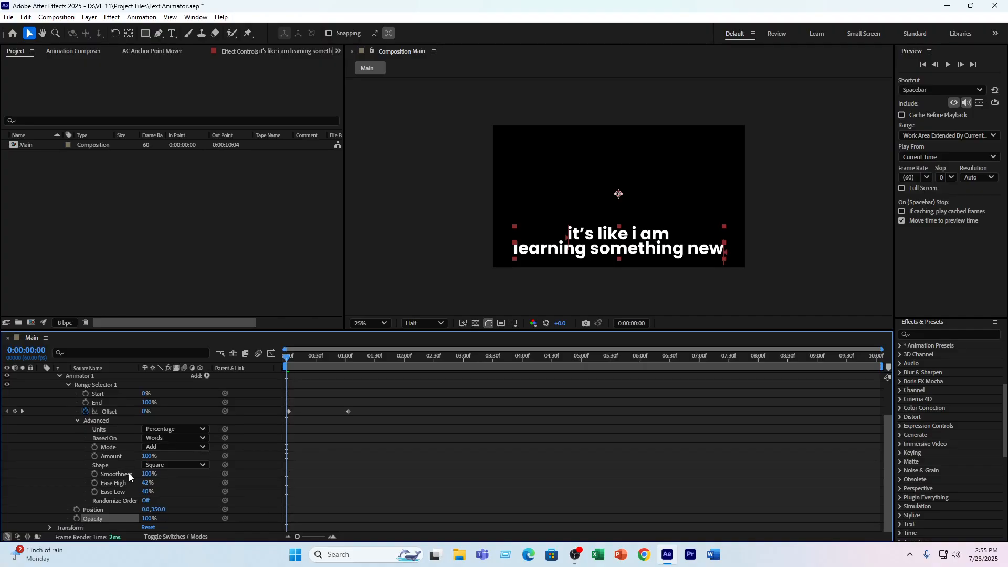
drag(150, 520, 23, 514)
drag(130, 518, 124, 518)
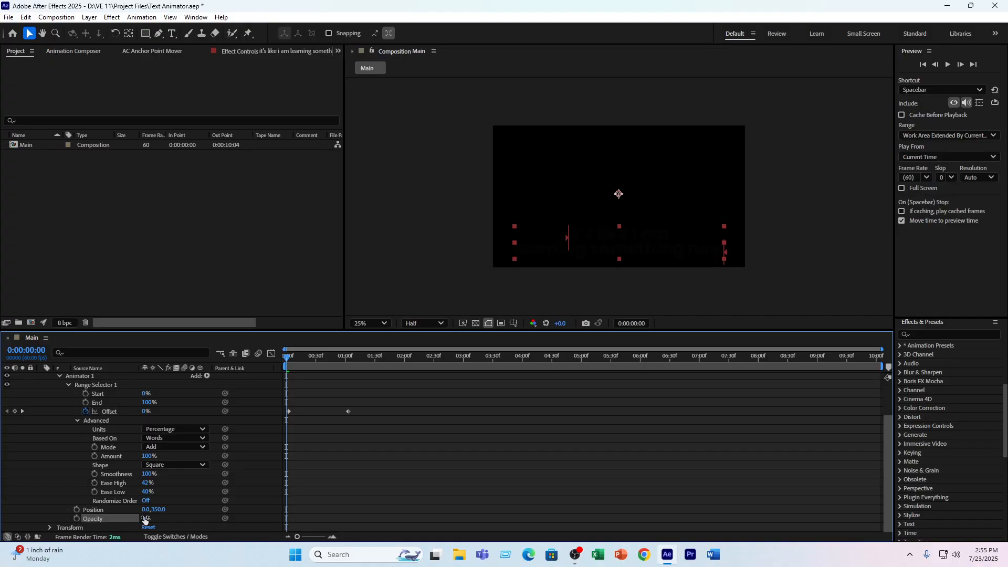
key(space)
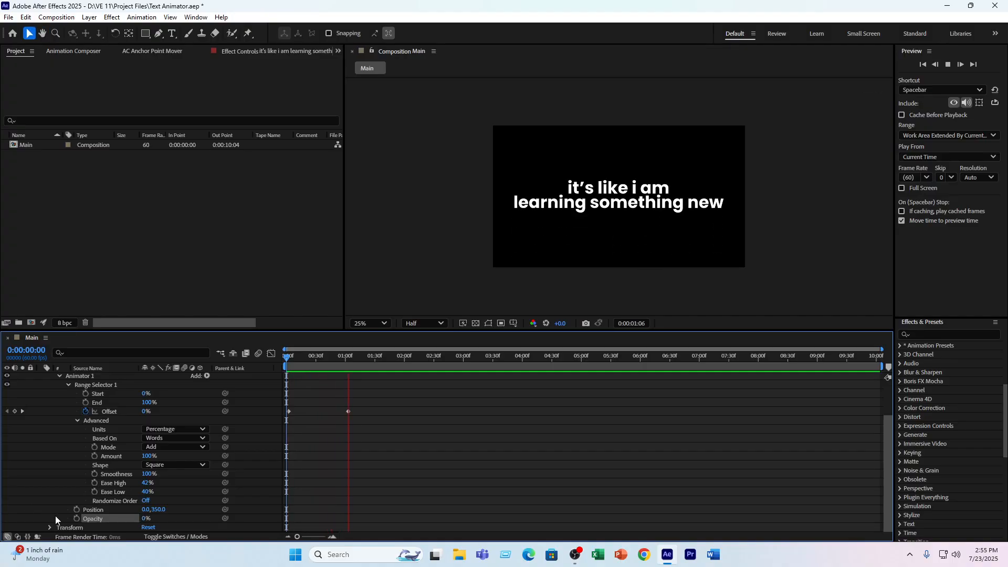
key(space)
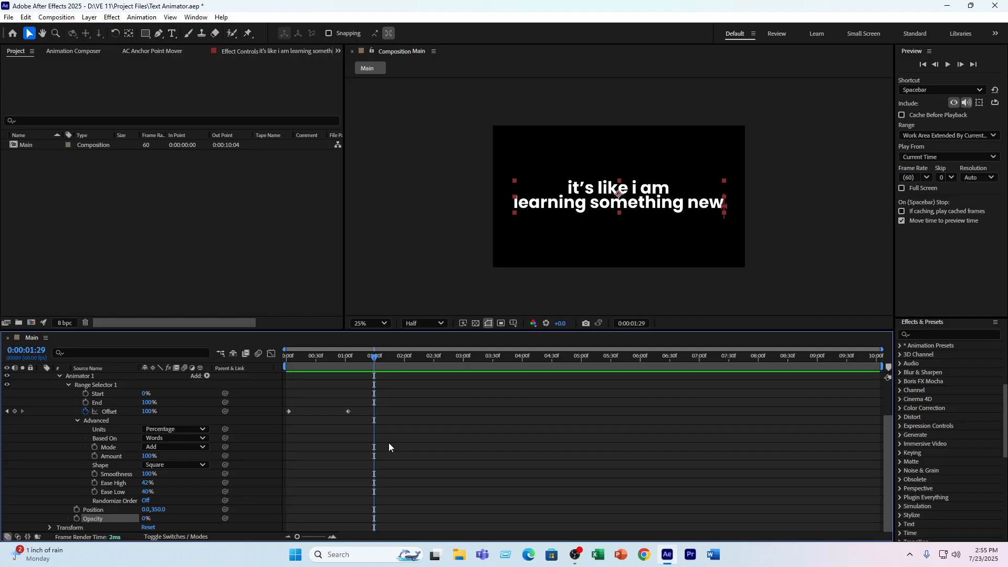
- Inspect the word reveal around 0:00:00:30 and delete the Opacity property from Animator 1
drag(363, 360, 322, 367)
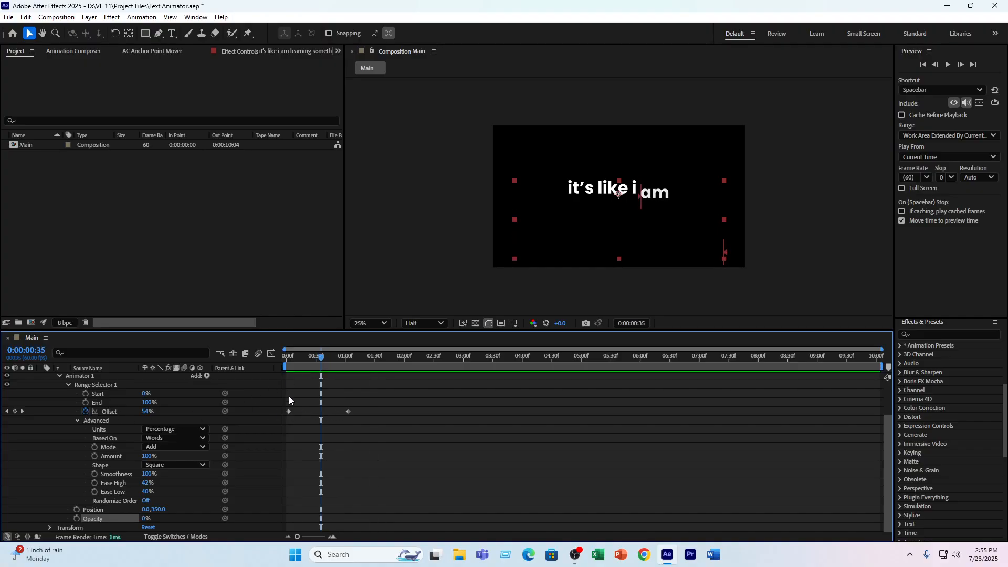
drag(321, 360, 317, 359)
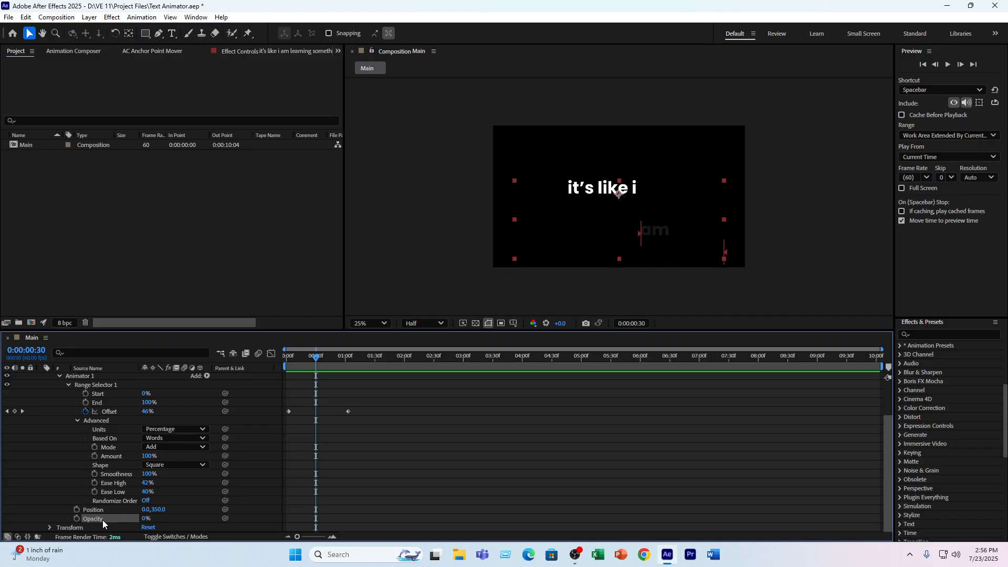
key(Delete)
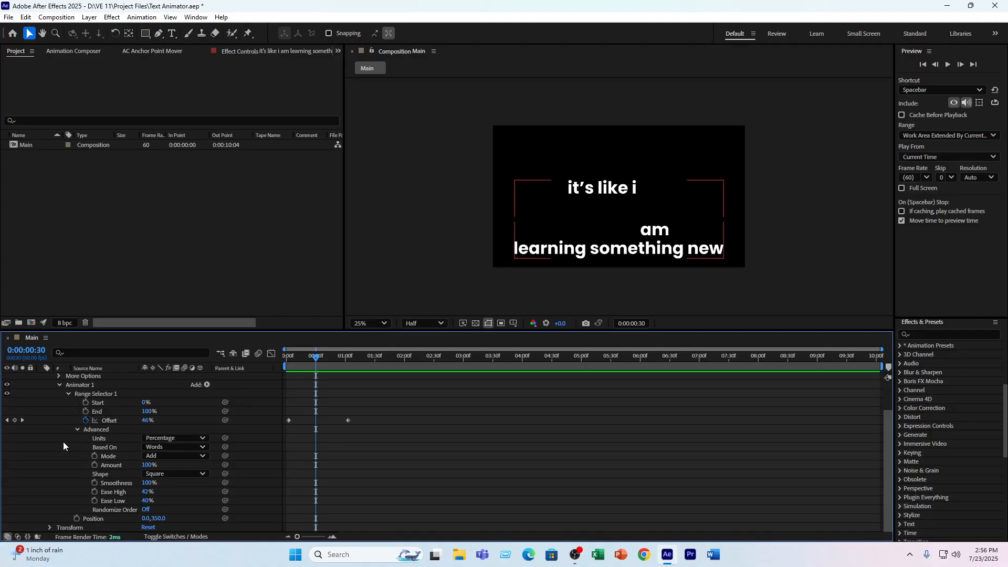
click(207, 385)
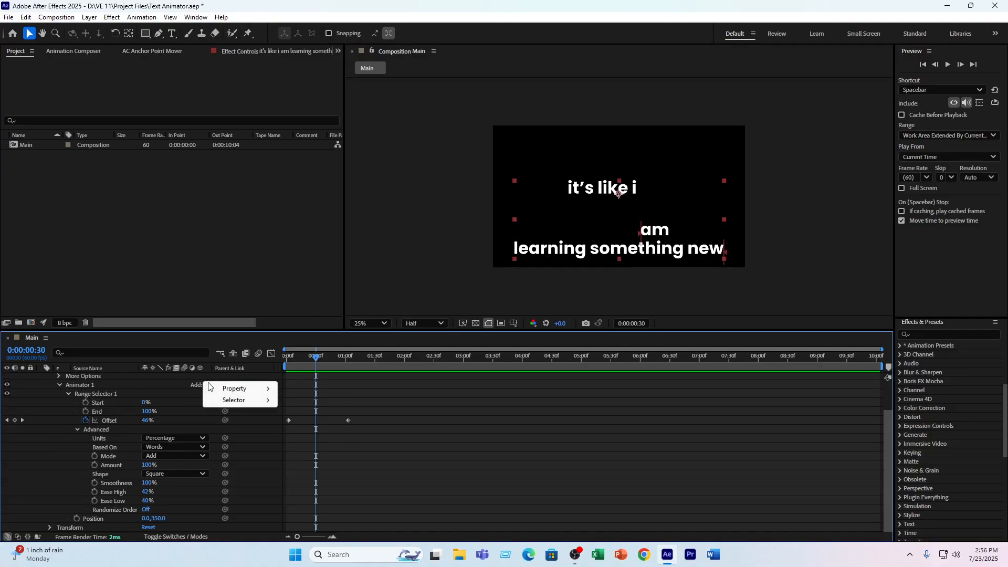
mouse_move(242, 397)
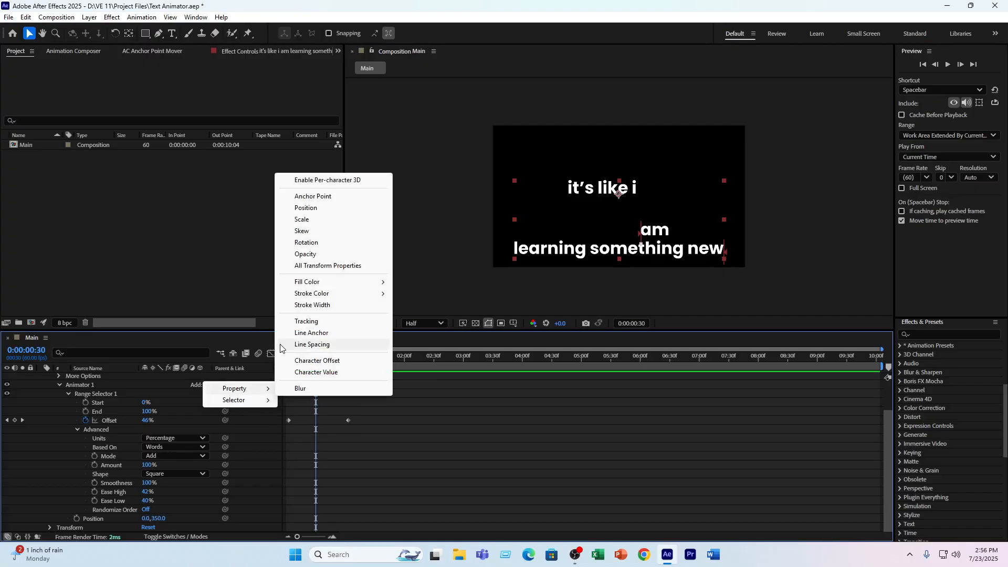
click(57, 428)
- Duplicate Animator 1 and delete the Position property from the duplicate
click(68, 394)
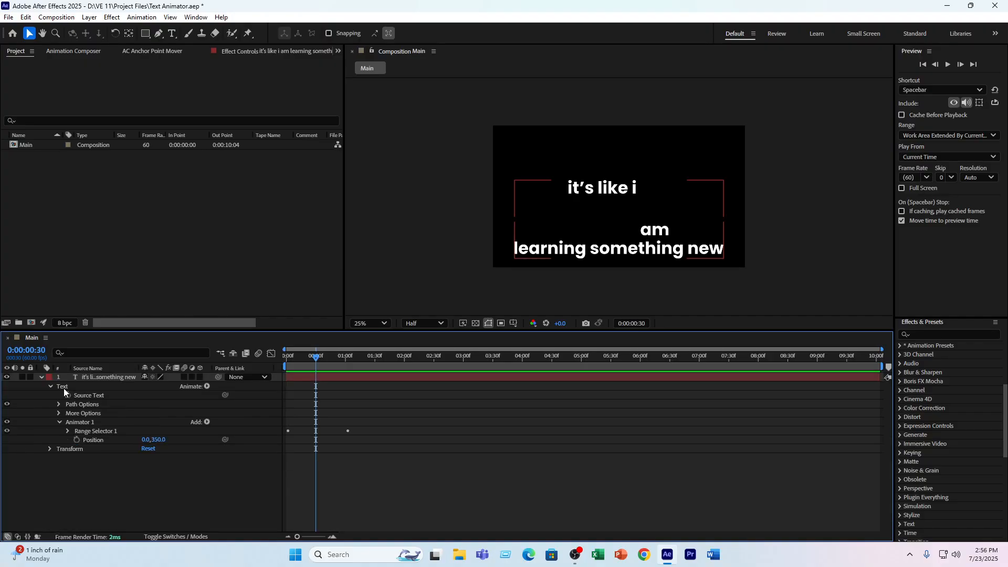
click(61, 422)
click(78, 424)
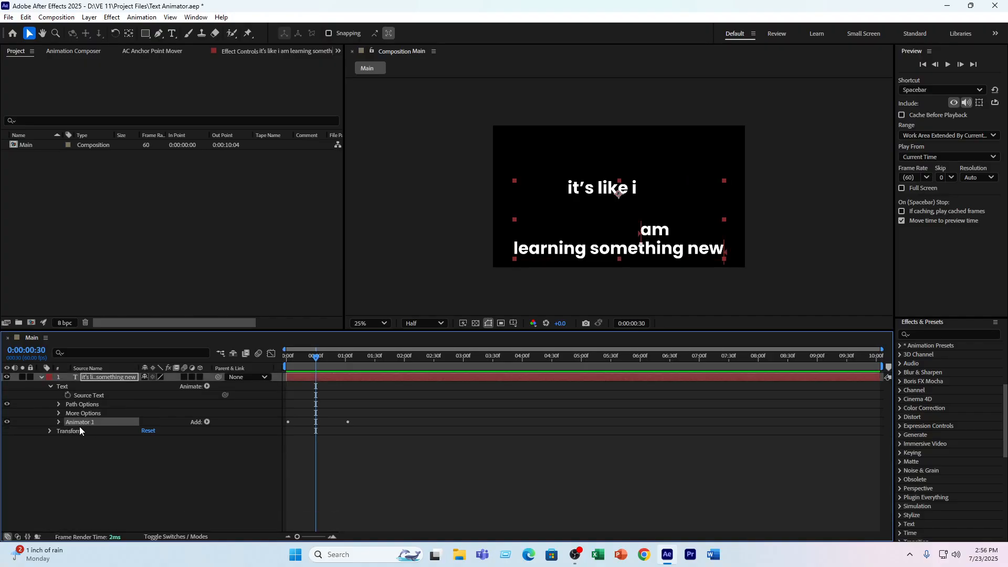
key(ctrl+d)
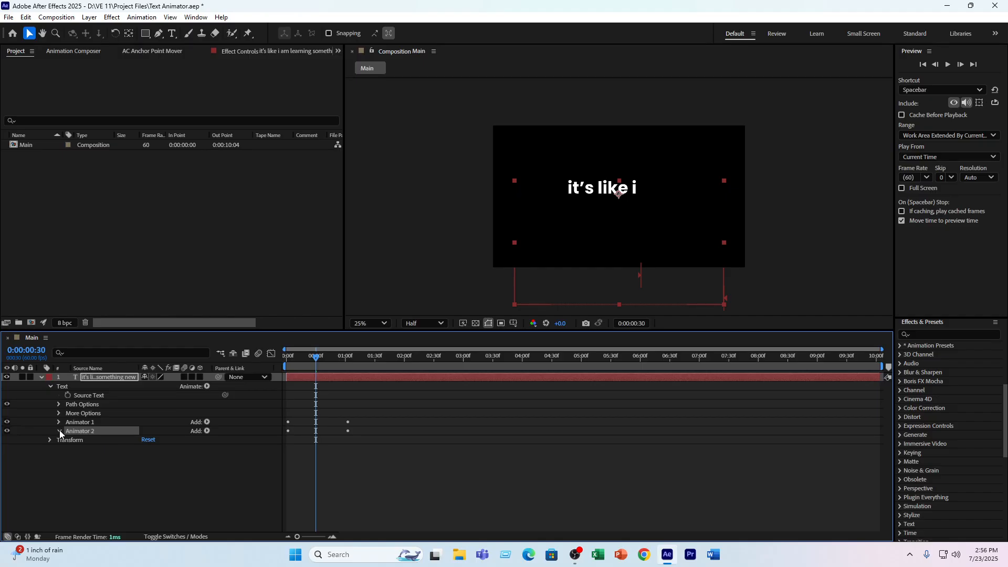
click(59, 430)
click(104, 446)
key(Delete)
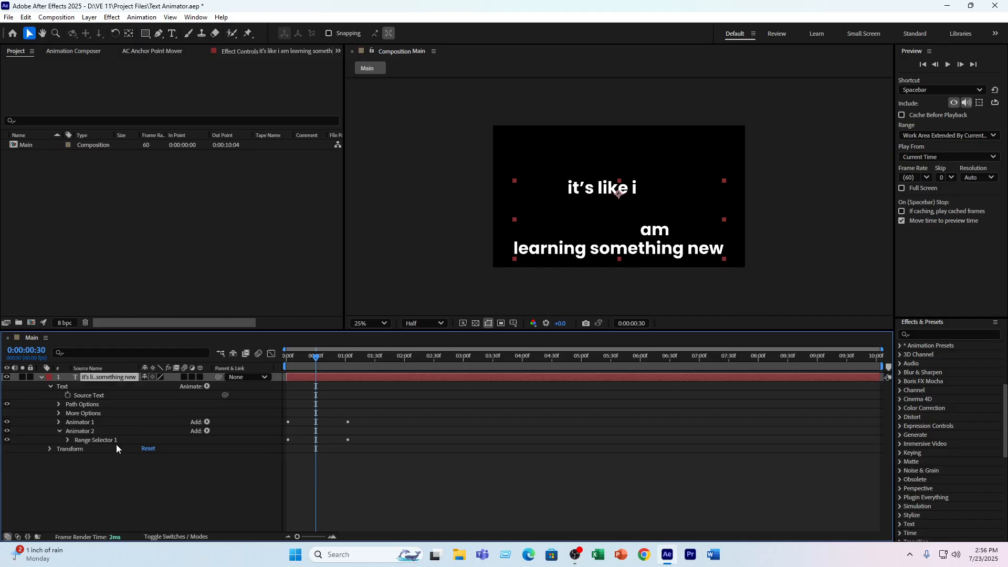
- Add an Opacity property to Animator 2 and set it to 0%
click(114, 441)
click(207, 430)
mouse_move(231, 438)
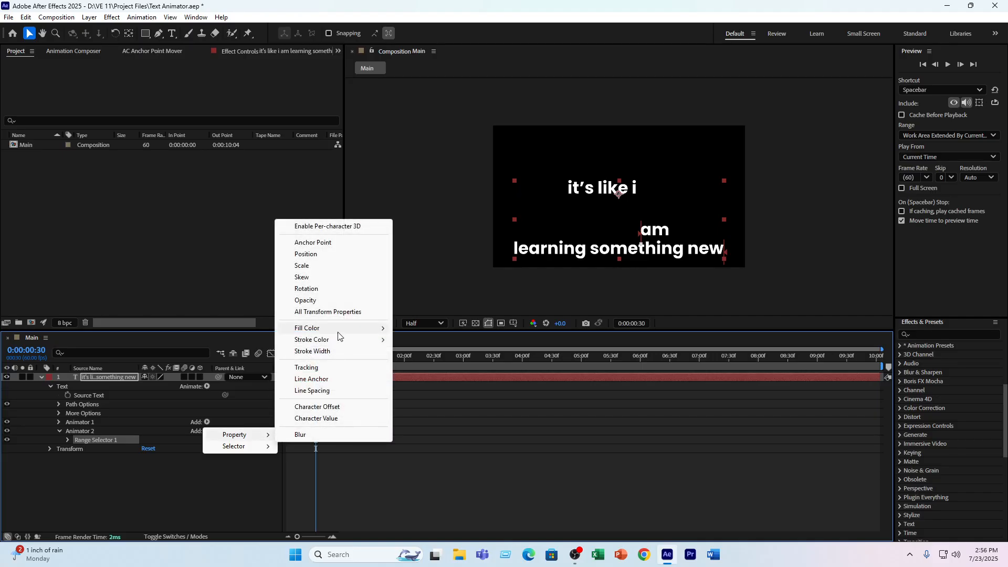
click(296, 297)
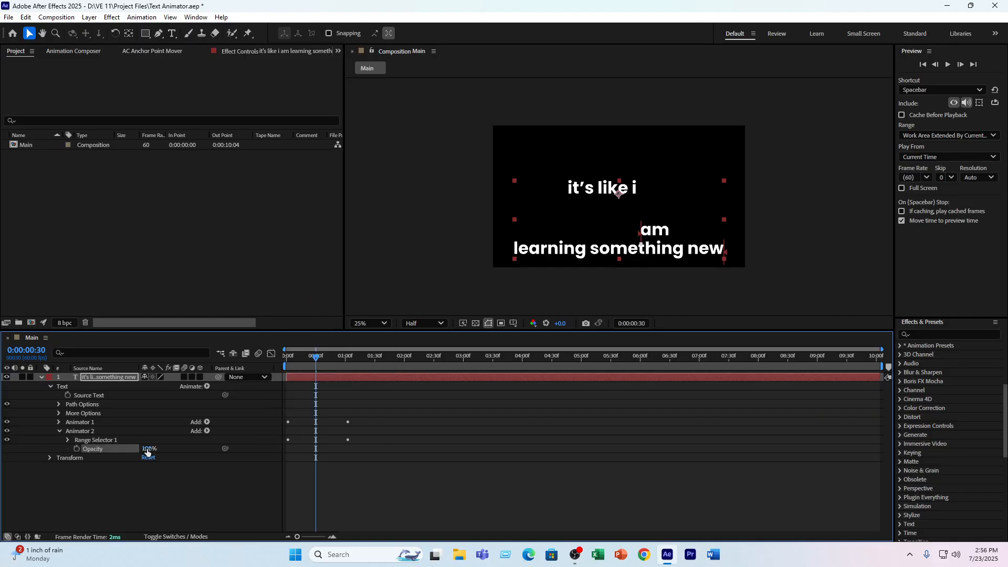
drag(147, 450, 58, 453)
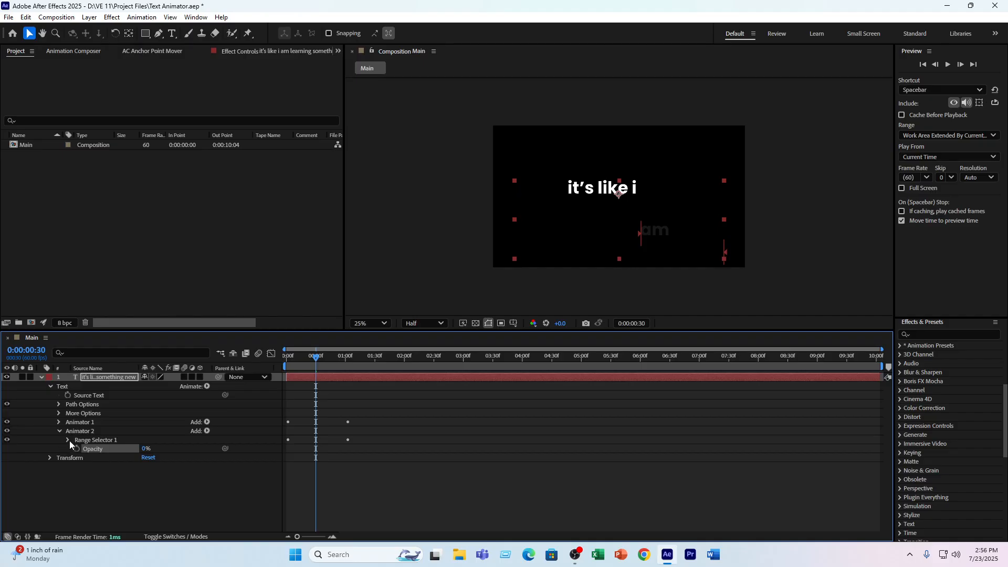
- Move Animator 2's two Offset keyframes closer together, to about 0:00:00:15 and 0:00:00:37
click(67, 440)
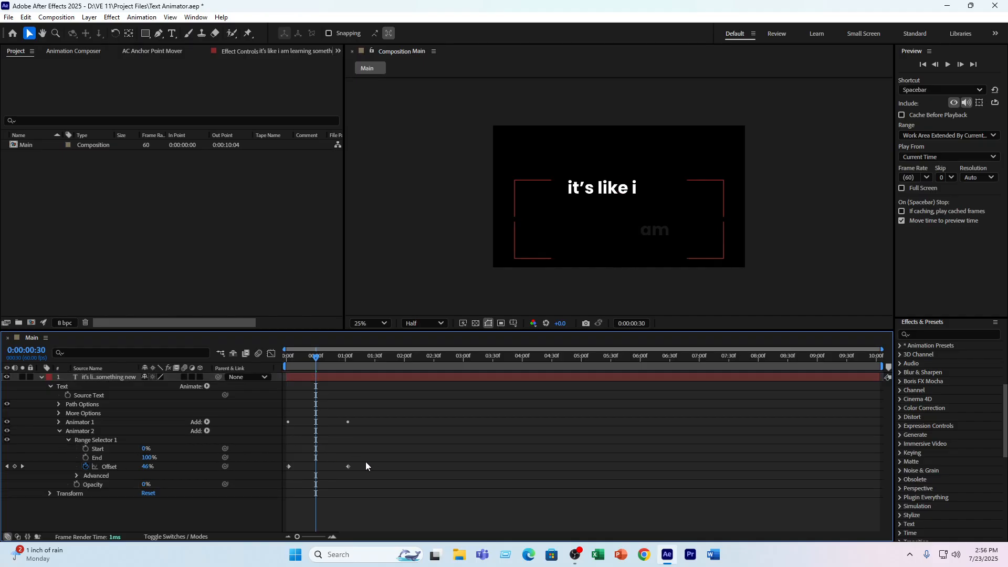
drag(347, 467, 300, 471)
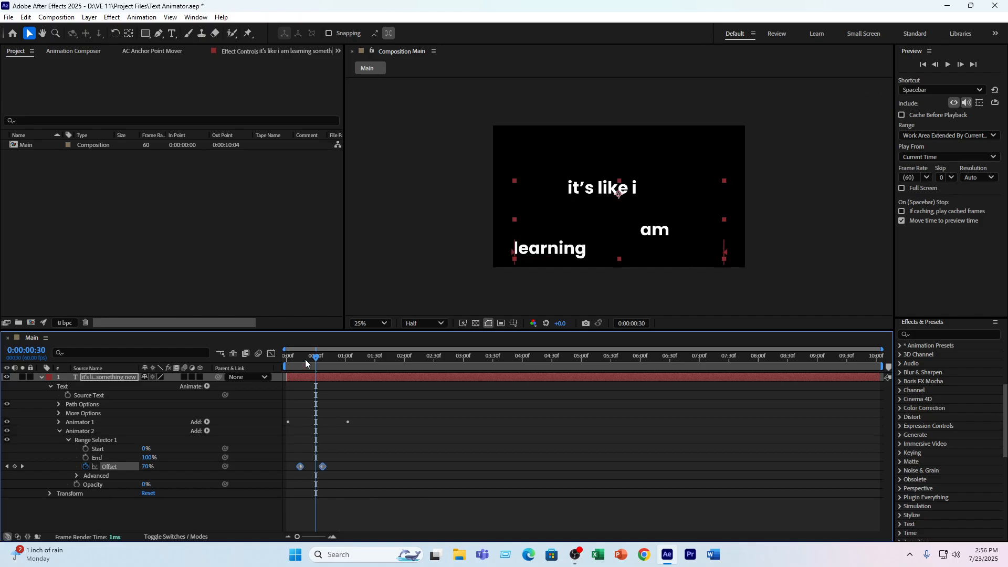
- Move Animator 2's last Offset keyframe to about 0:00:00:58 and play back the reveal from the start
key(Home)
key(space)
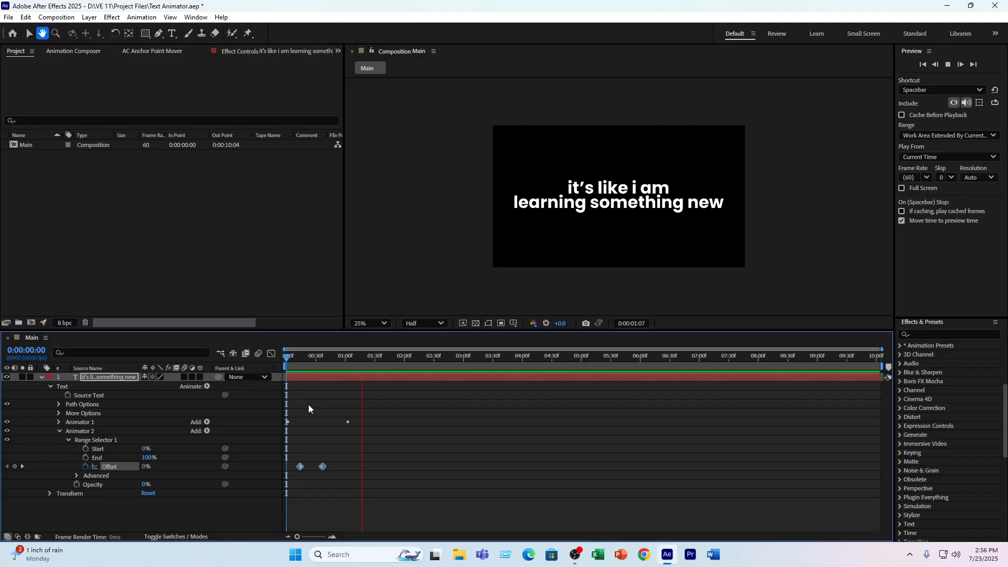
key(space)
click(304, 465)
drag(323, 467, 343, 469)
key(Home)
key(space)
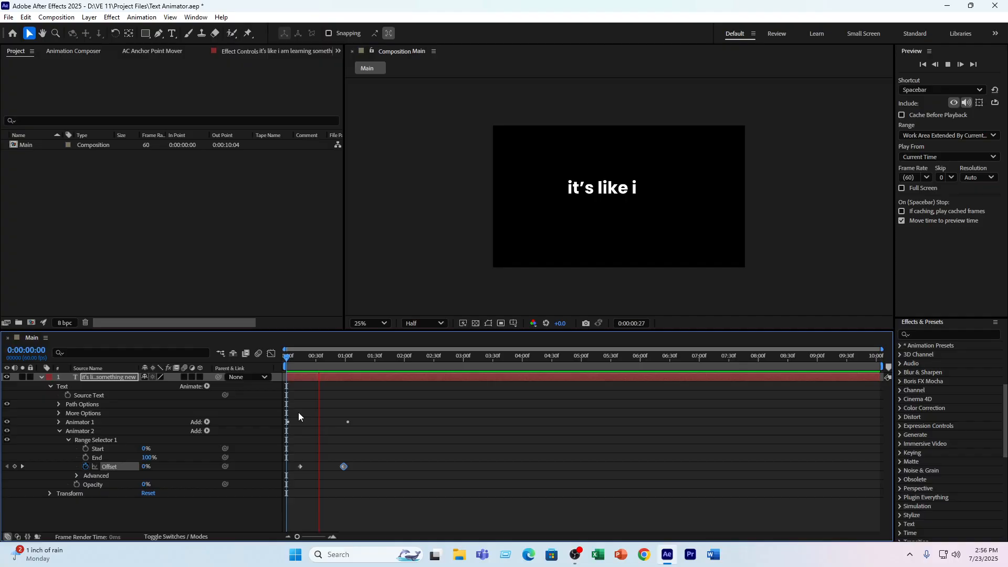
key(space)
- Shift Animator 2's Offset keyframes earlier, to about 0:00:00:03 and 0:00:00:50, and preview the reveal again
drag(318, 358, 304, 382)
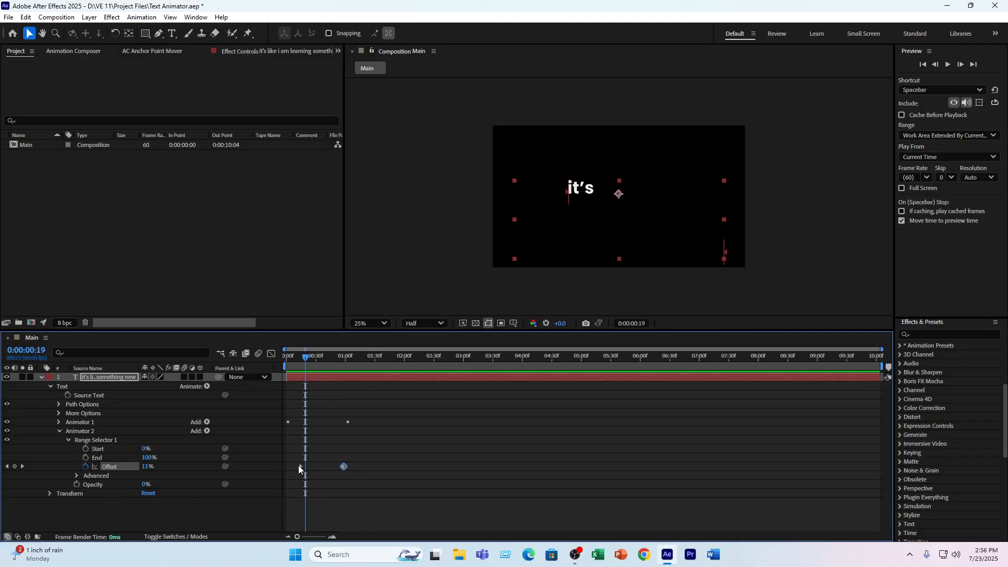
drag(298, 465, 292, 468)
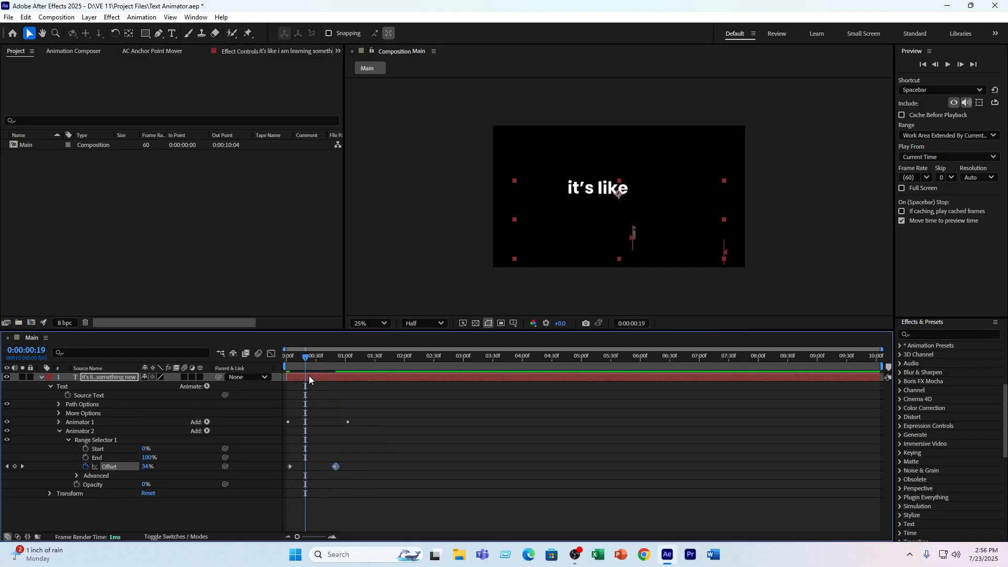
key(Home)
key(space)
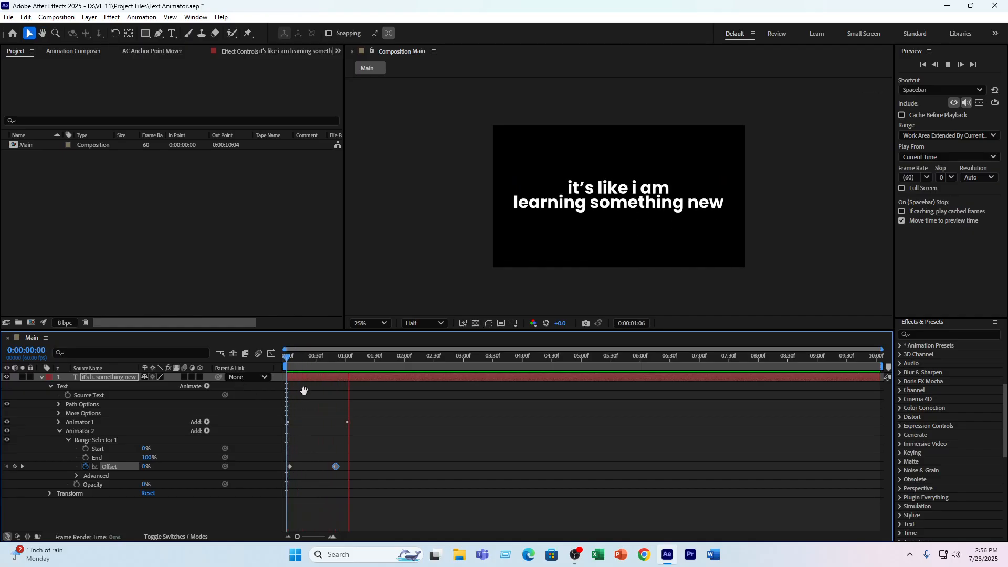
key(space)
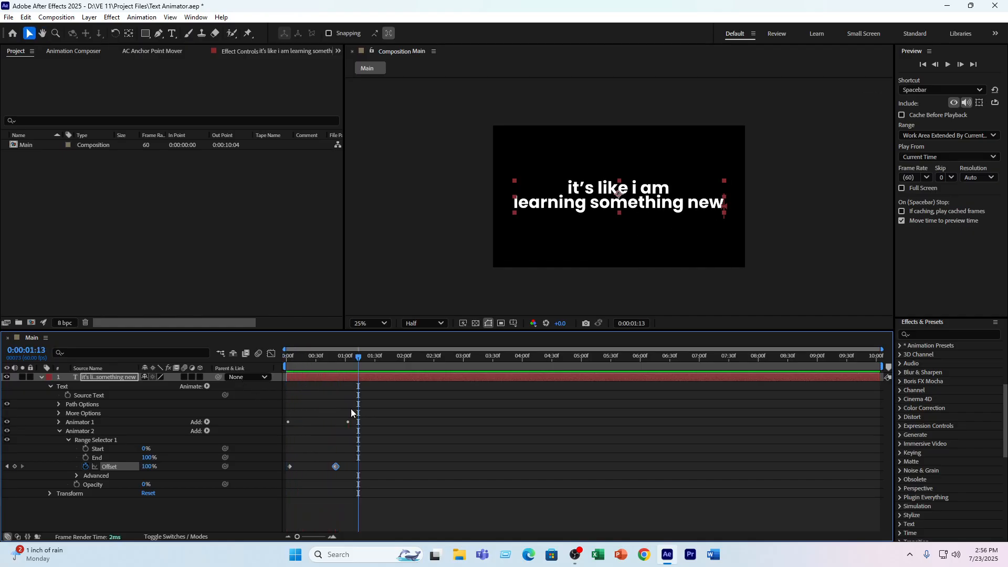
drag(340, 357, 343, 458)
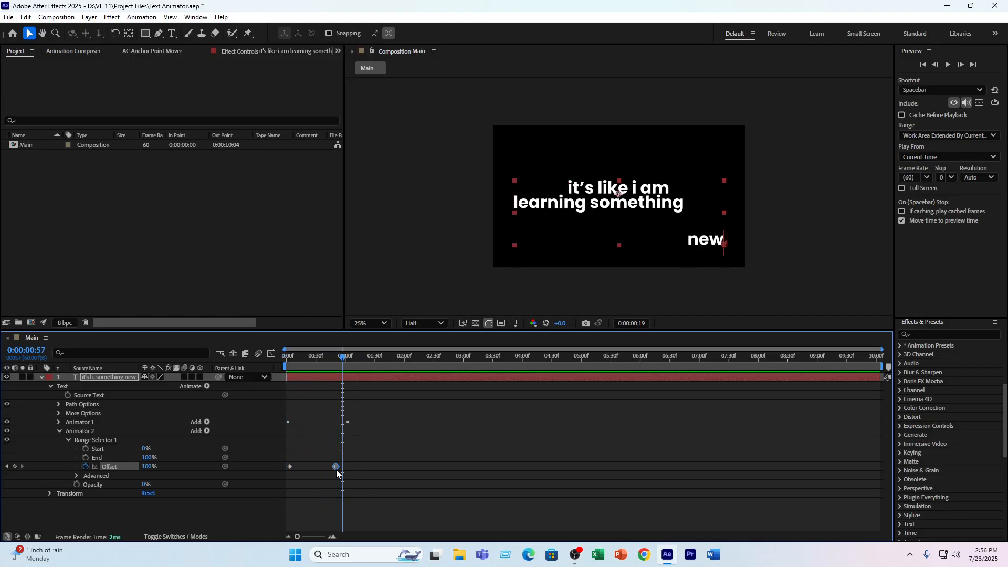
- Undo the edits back to a single animator, removing Animator 2 and restoring the Opacity property in Animator 1
key(ctrl+z)
key(ctrl+z)
key(ctrl+z)
key(ctrl+z)
key(ctrl+z)
key(ctrl+z)
key(ctrl+z)
key(ctrl+z)
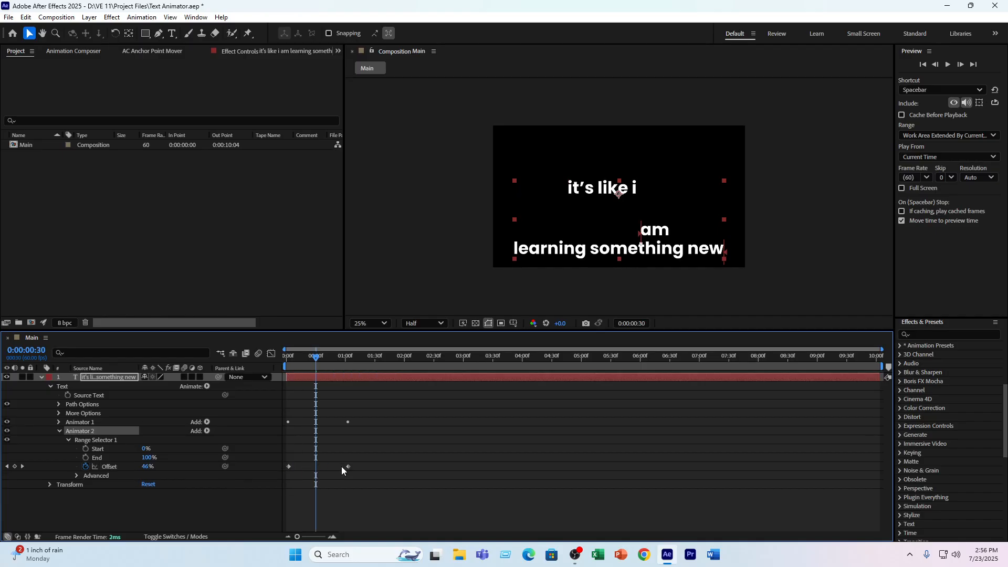
key(ctrl+z)
key(ctrl+z)
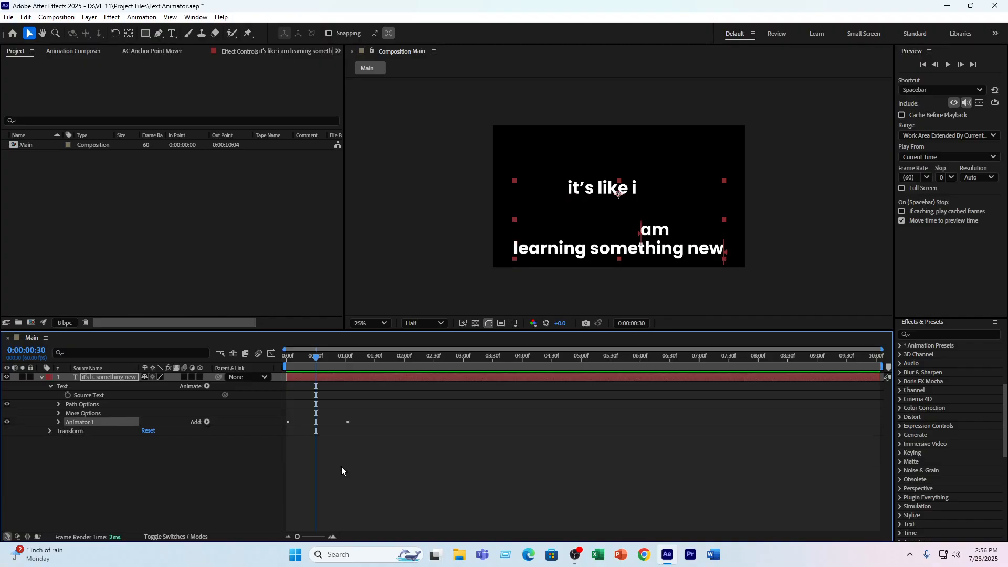
key(ctrl+z)
- Play back the word reveal from the first frame to review the combined Position and Opacity animation
drag(317, 359, 234, 375)
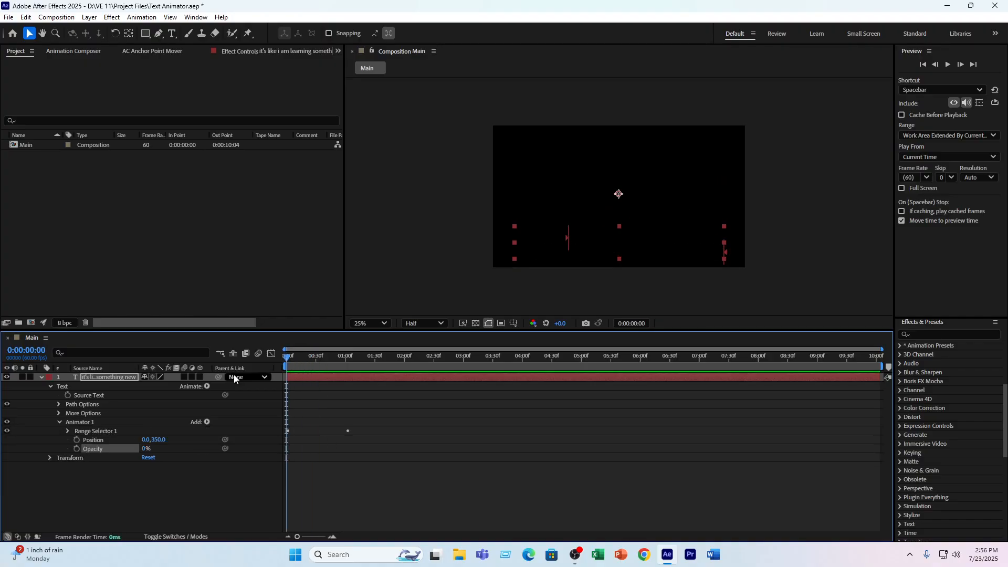
key(space)
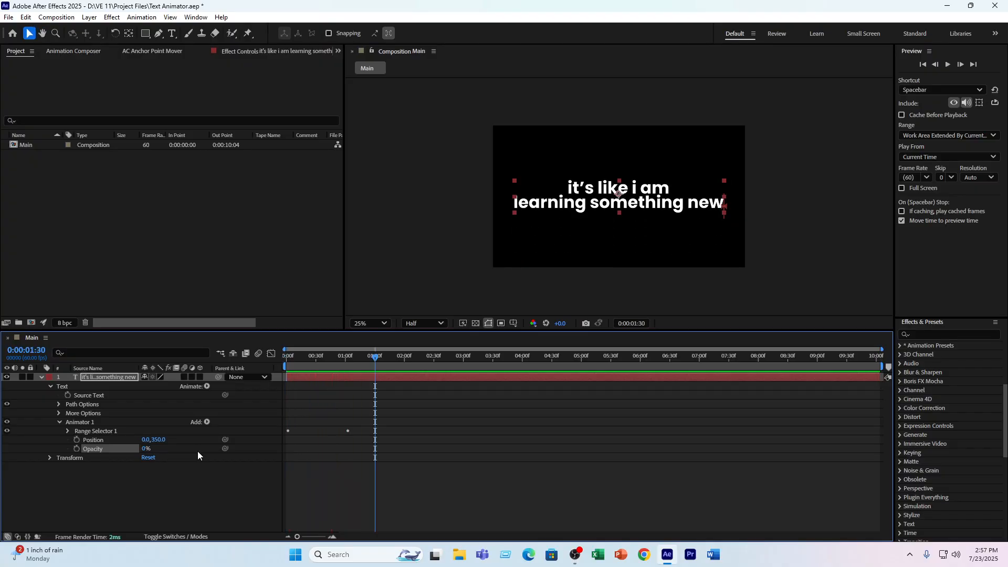
drag(339, 359, 251, 383)
key(space)
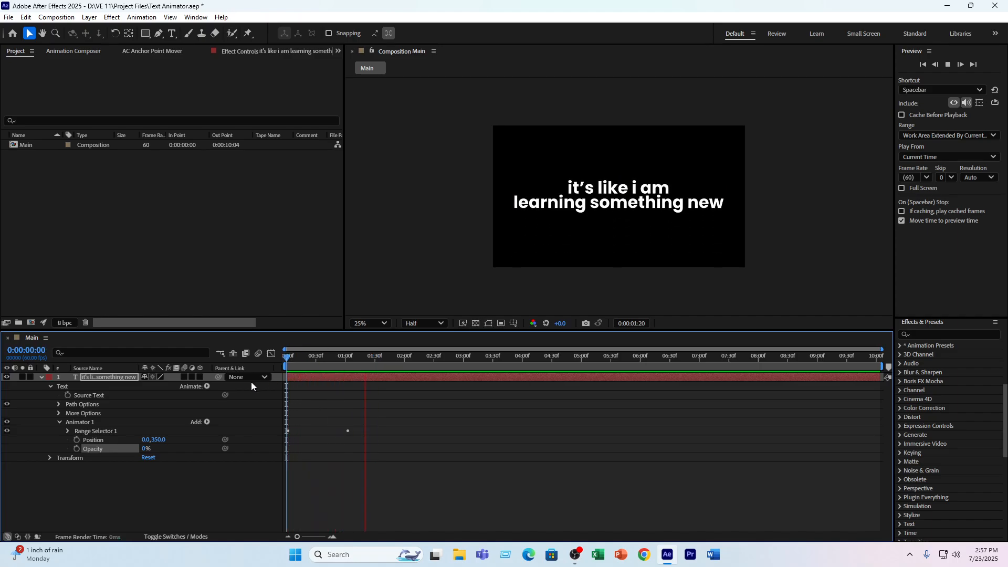
key(space)
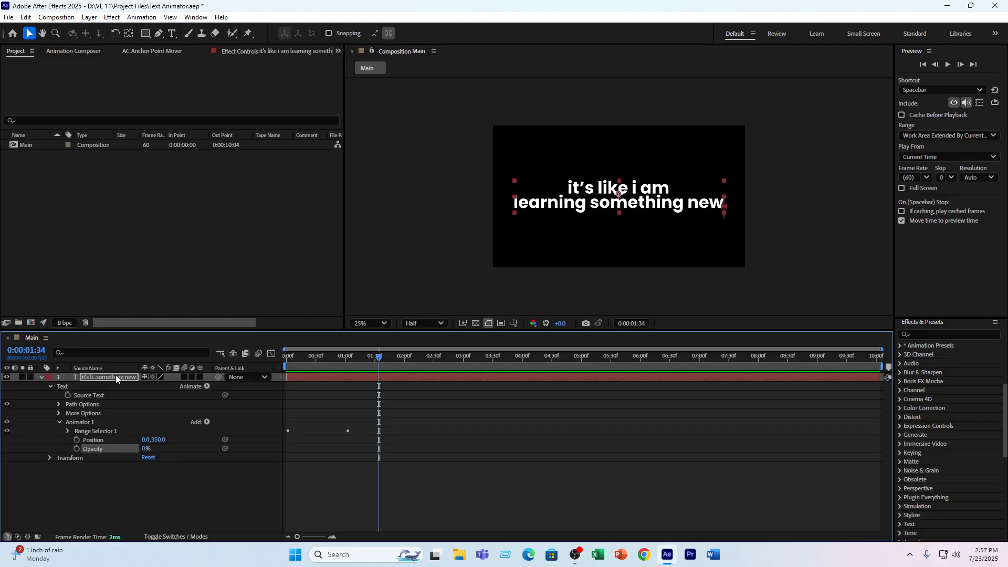
- Set the text layer's Anchor Point Grouping to Word and preview the animation from the start
click(41, 377)
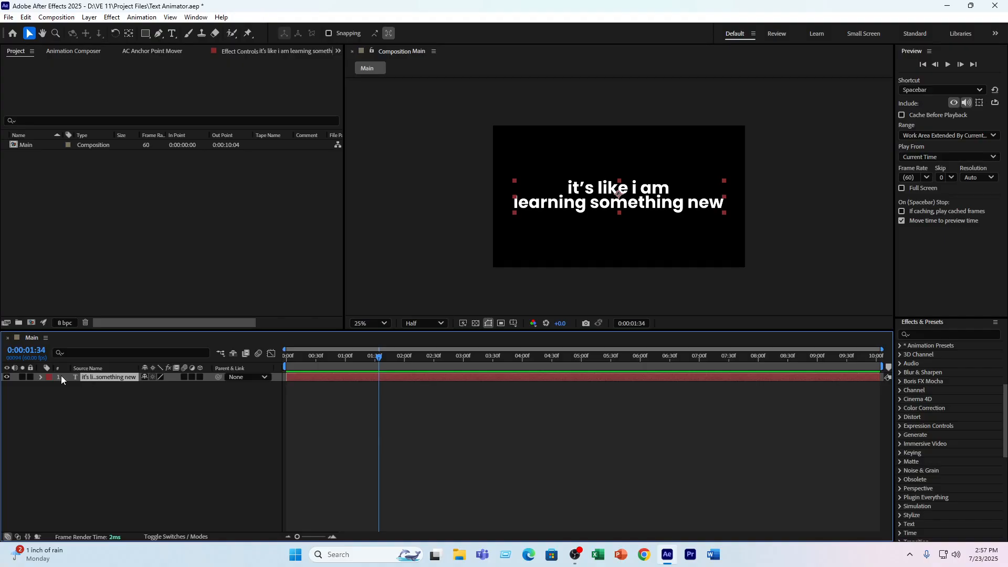
click(41, 377)
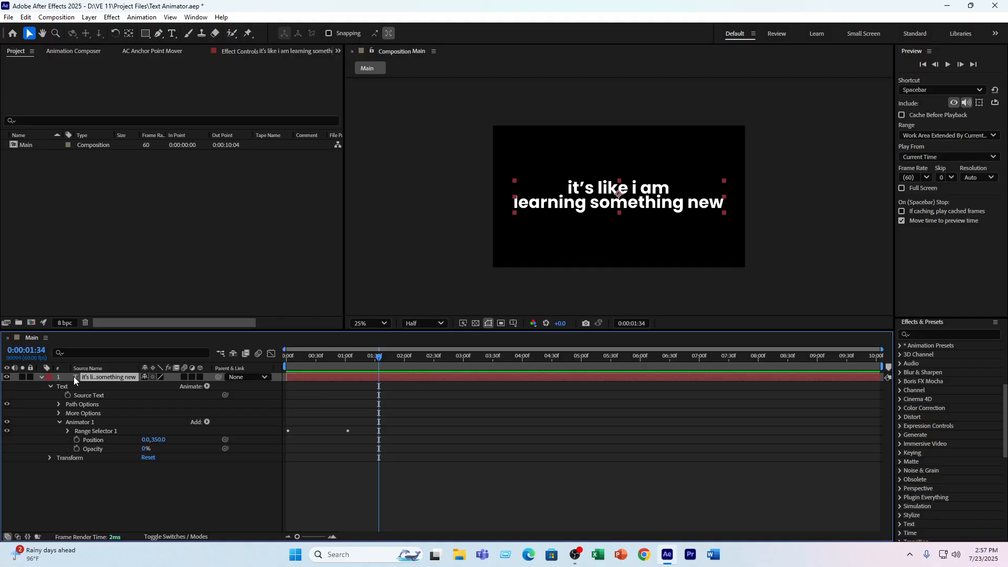
click(58, 413)
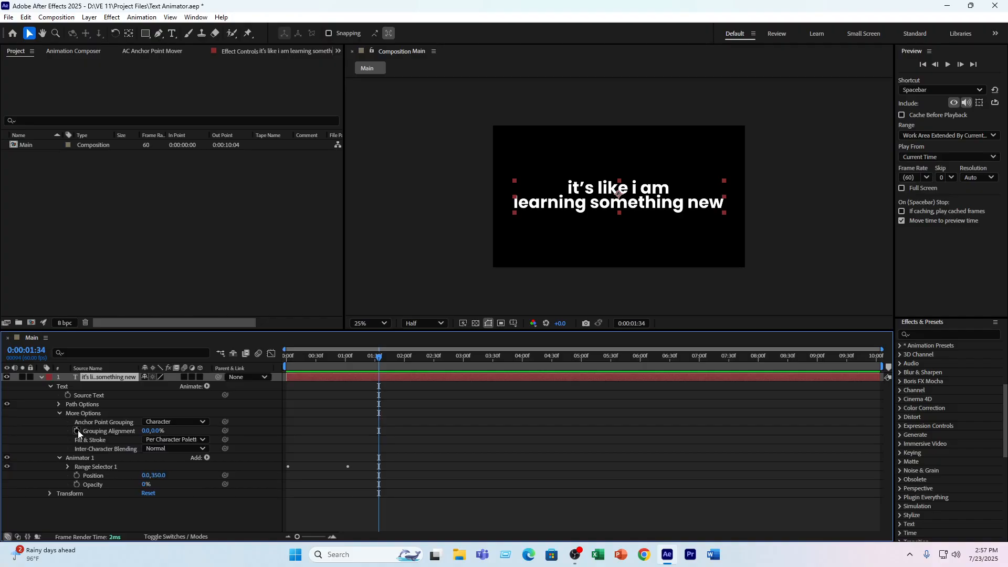
click(164, 422)
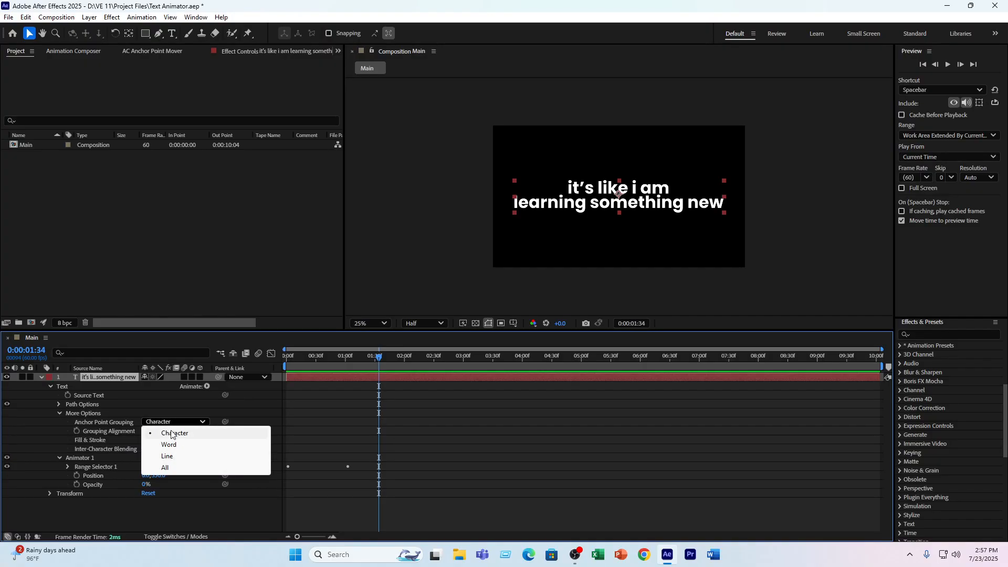
click(169, 445)
key(Home)
key(space)
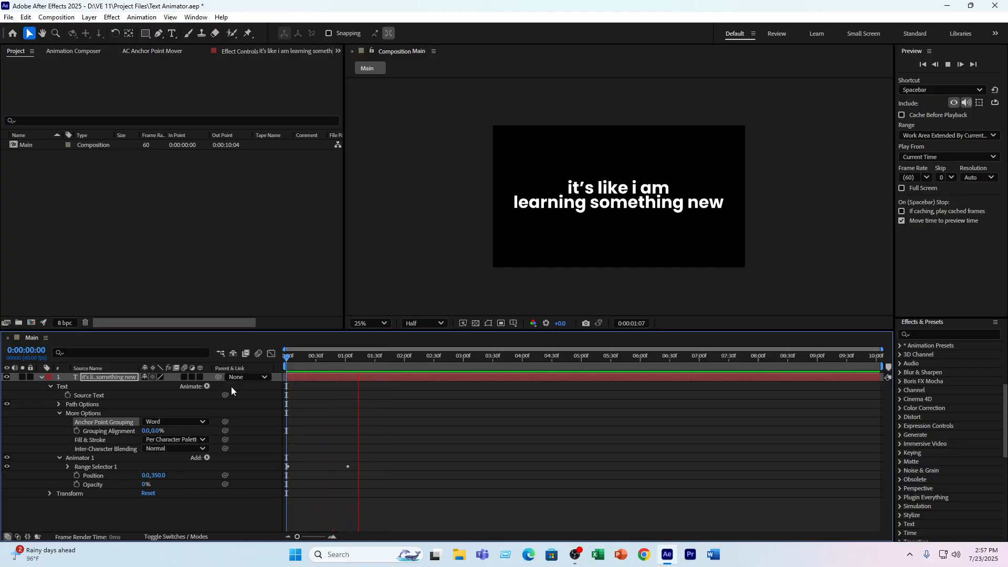
key(space)
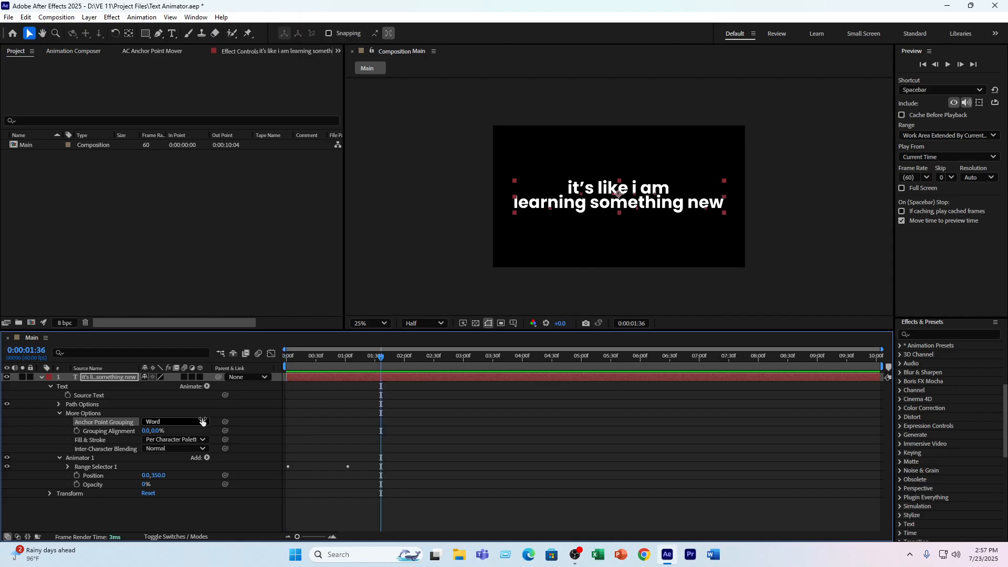
- Try the Ramp Up shape in Range Selector 1's advanced settings and preview the reveal
click(65, 465)
scroll(105, 473, down, 1)
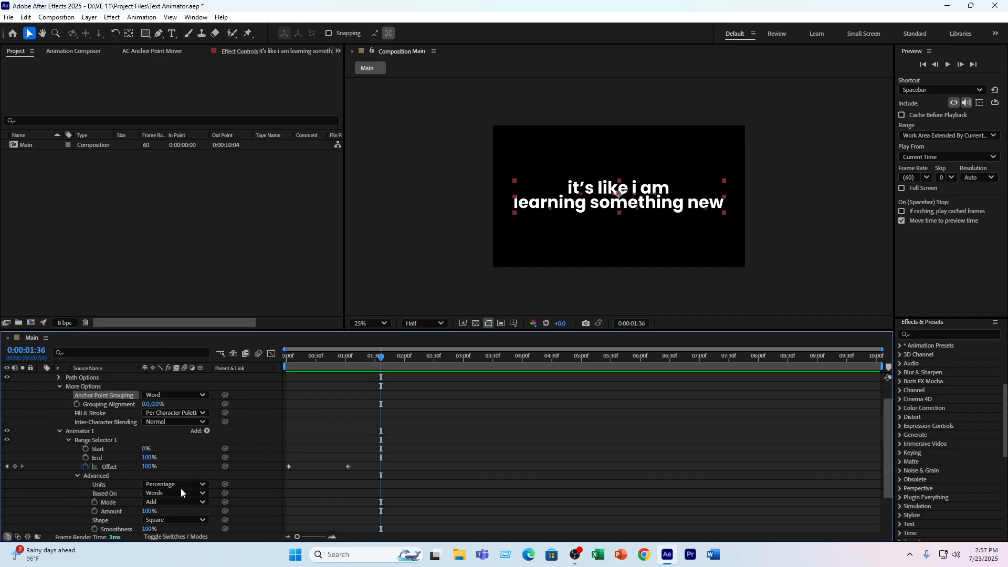
scroll(181, 488, down, 2)
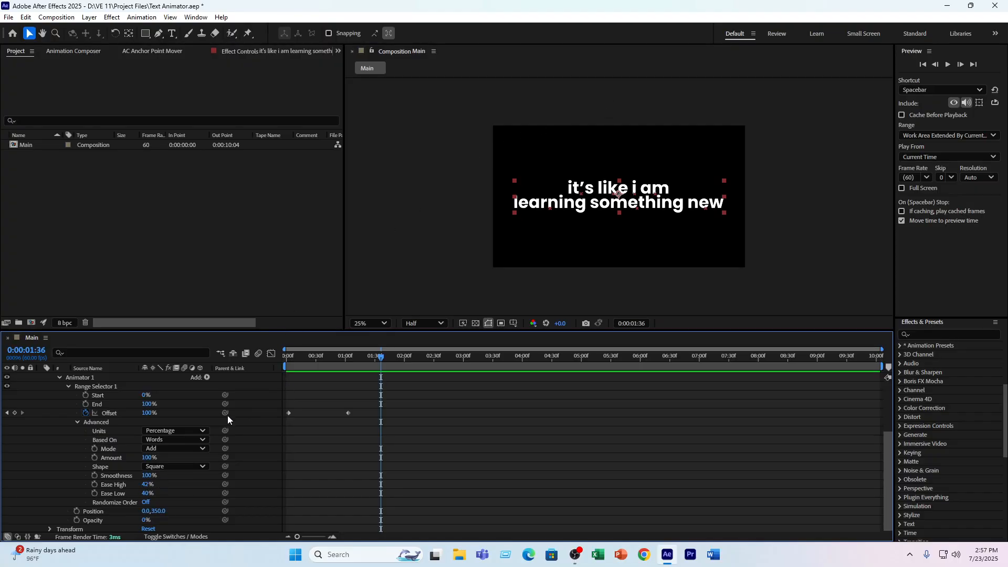
click(185, 466)
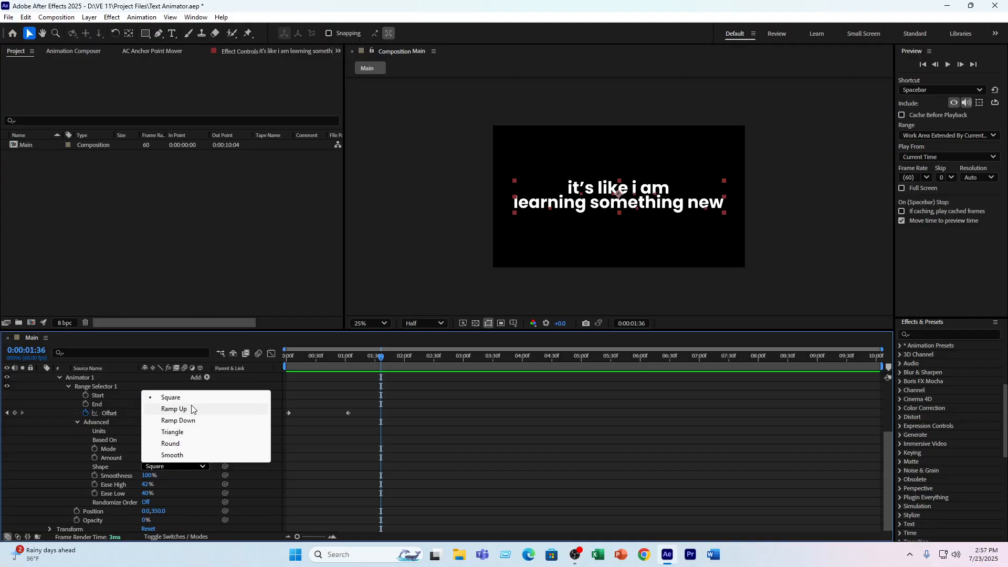
click(174, 409)
drag(315, 357, 286, 365)
key(space)
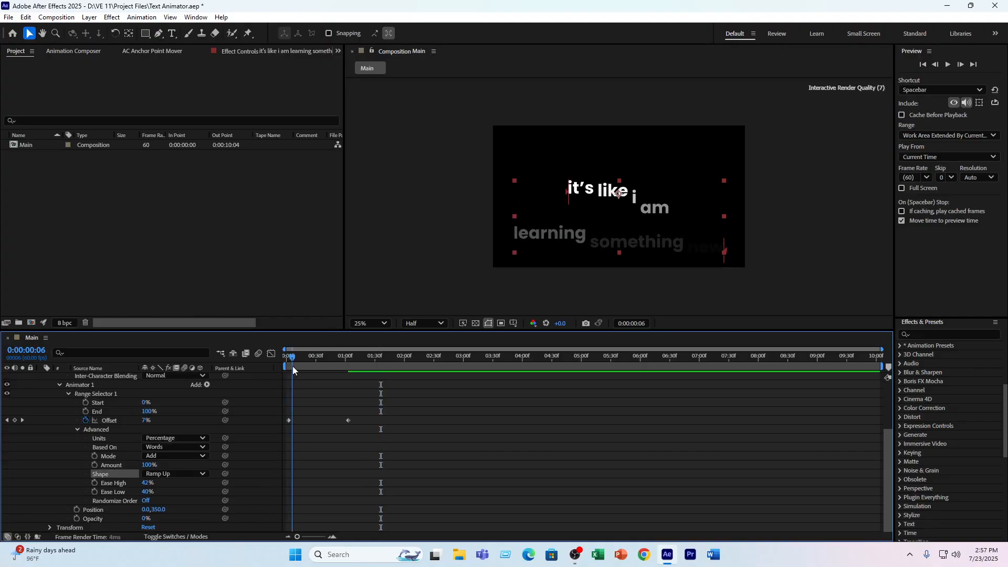
key(space)
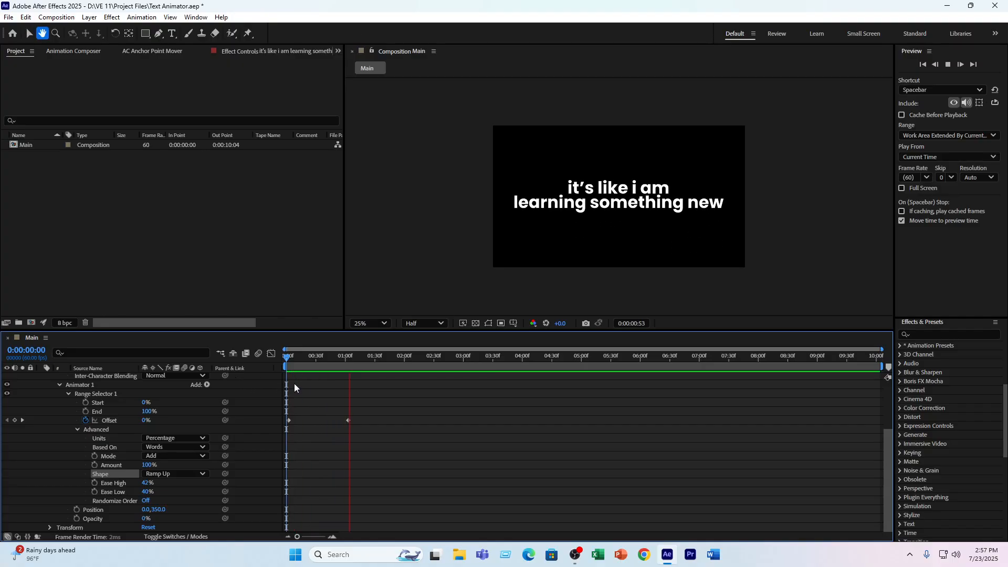
- Set Range Selector 1's Shape back to Square and preview the reveal from the start
click(168, 475)
click(173, 406)
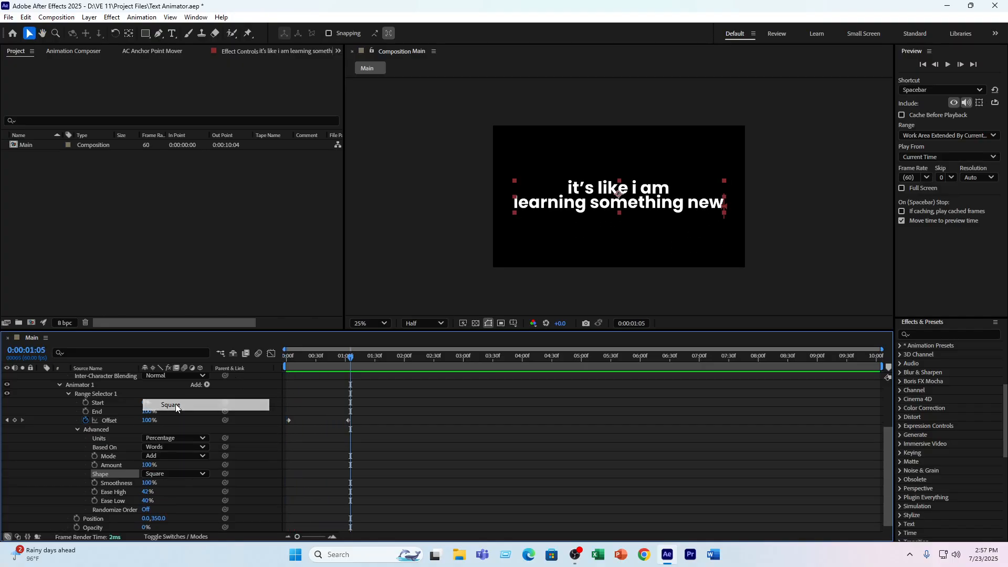
click(291, 353)
key(Home)
key(space)
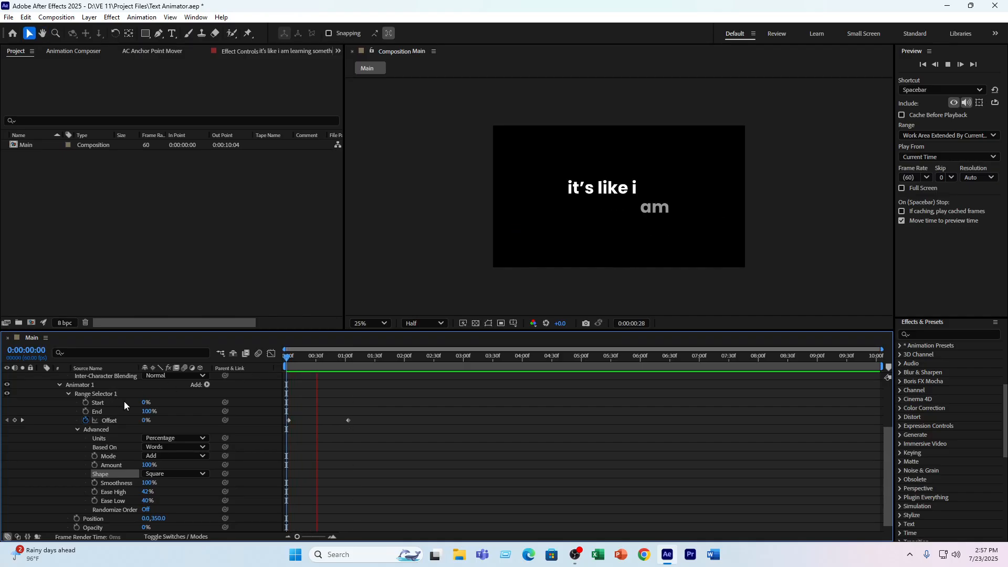
key(space)
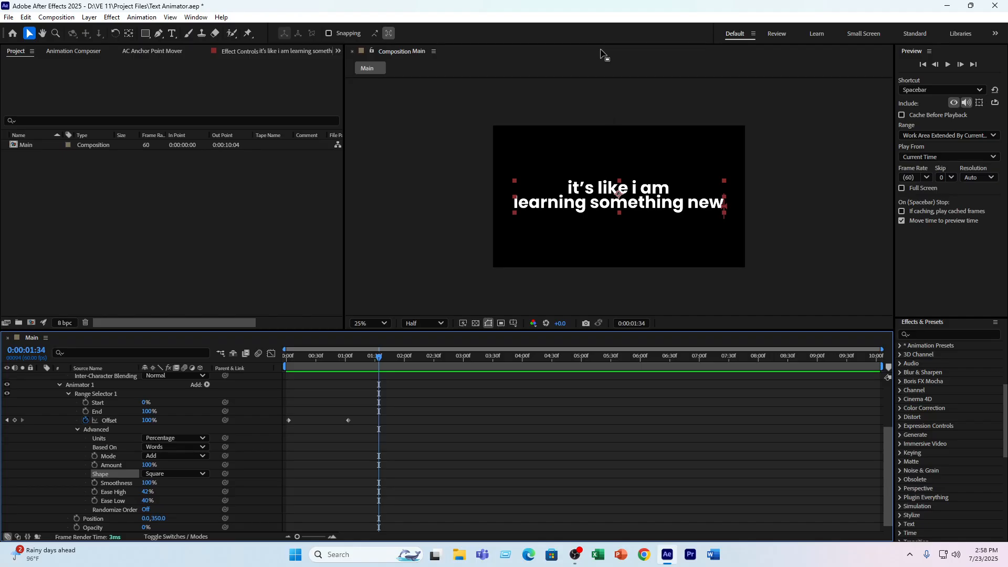
- Collapse the text layer's properties and create a new 1920 x 1080, 60 fps composition with the default name and settings
scroll(37, 423, up, 3)
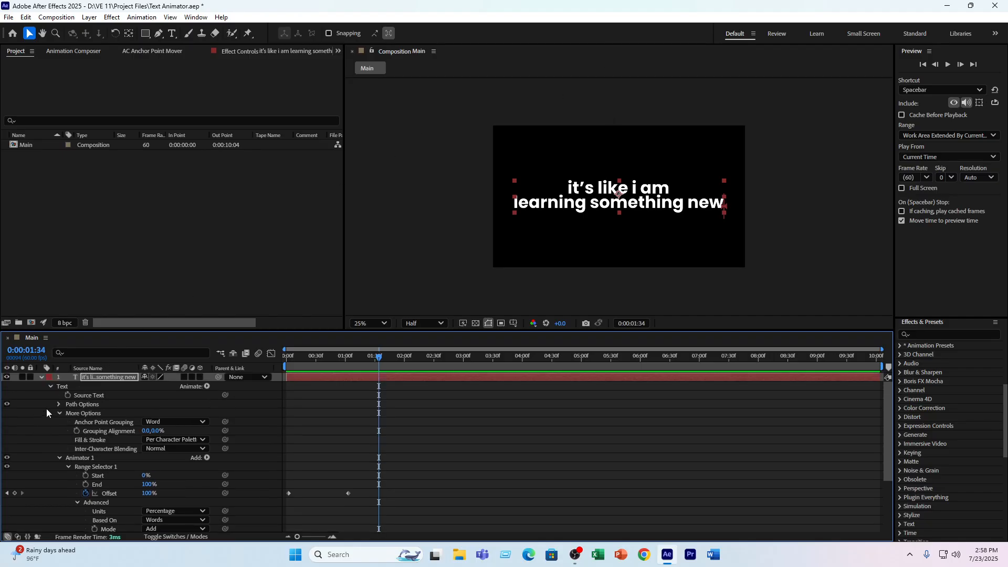
click(42, 377)
click(162, 395)
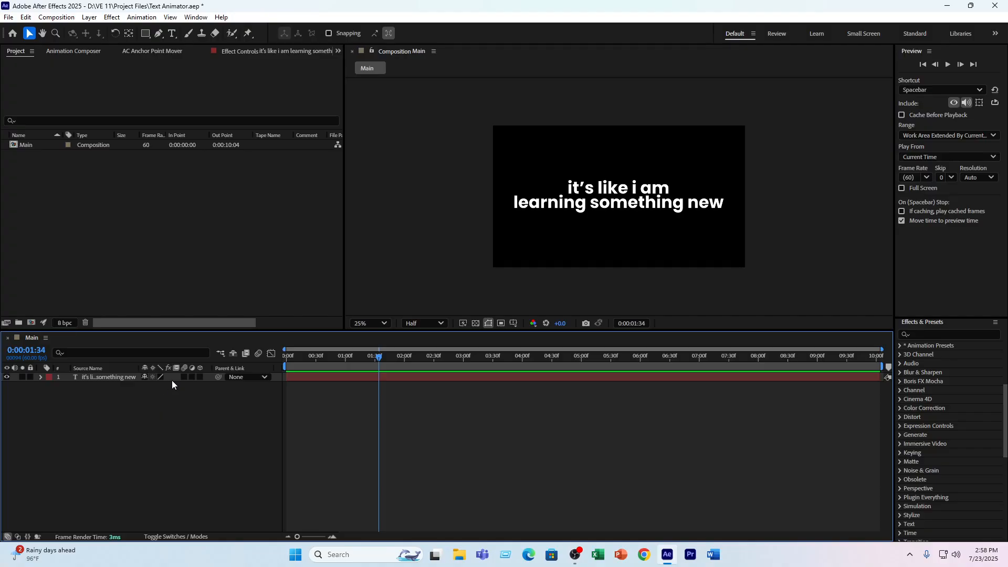
click(174, 377)
click(116, 225)
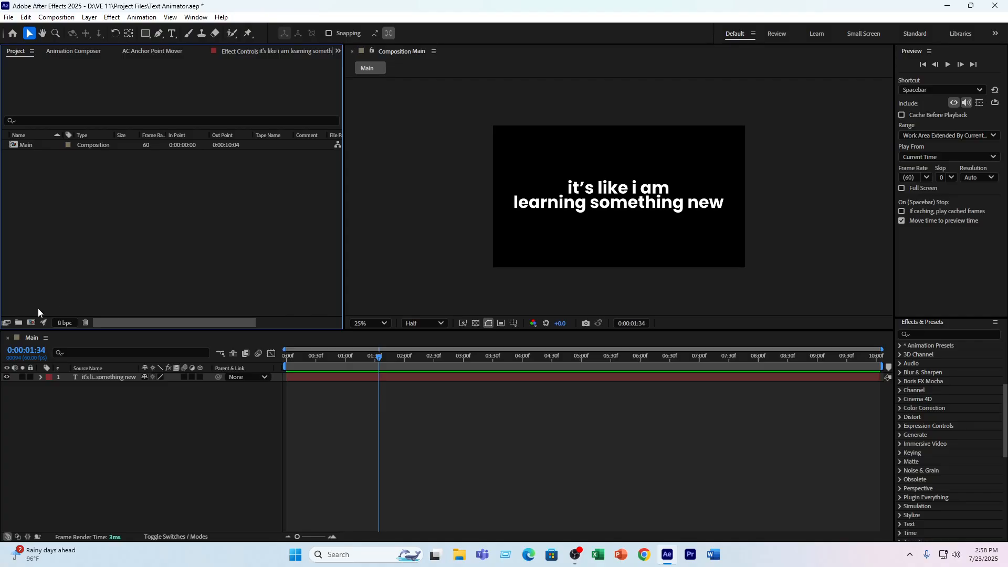
click(33, 323)
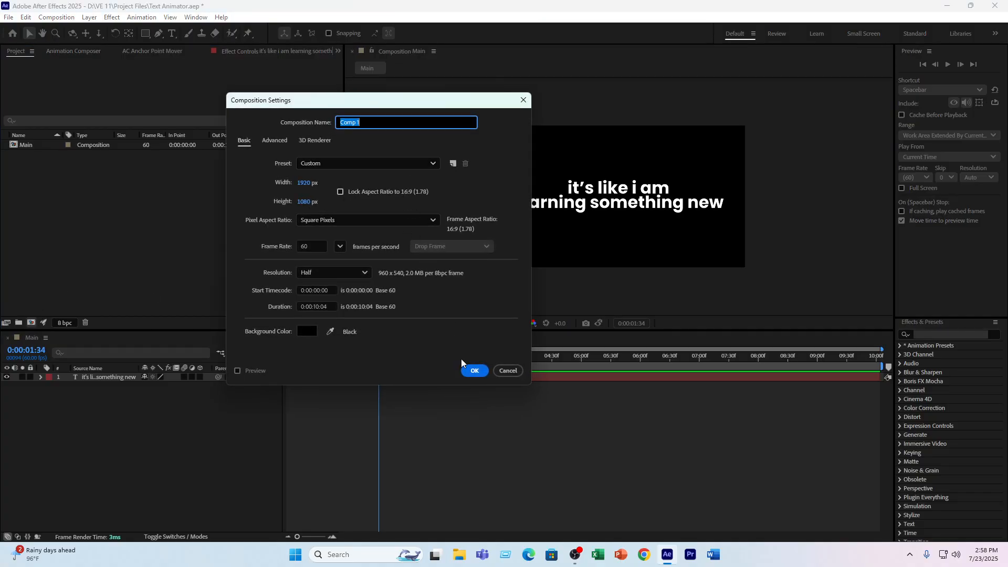
click(465, 369)
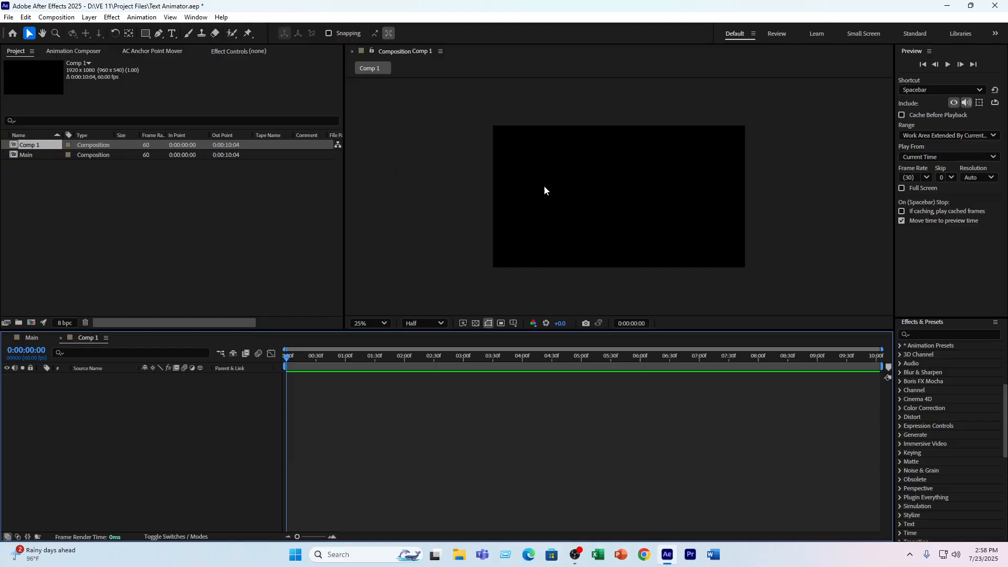
- Create a text layer reading "HI EVERYONE" in the new composition
click(171, 34)
click(604, 199)
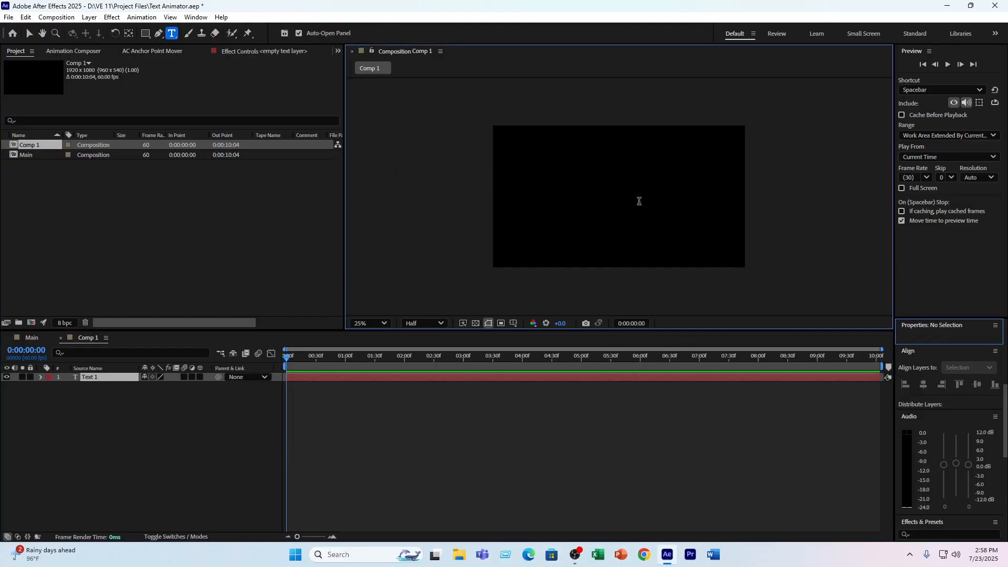
text(HI )
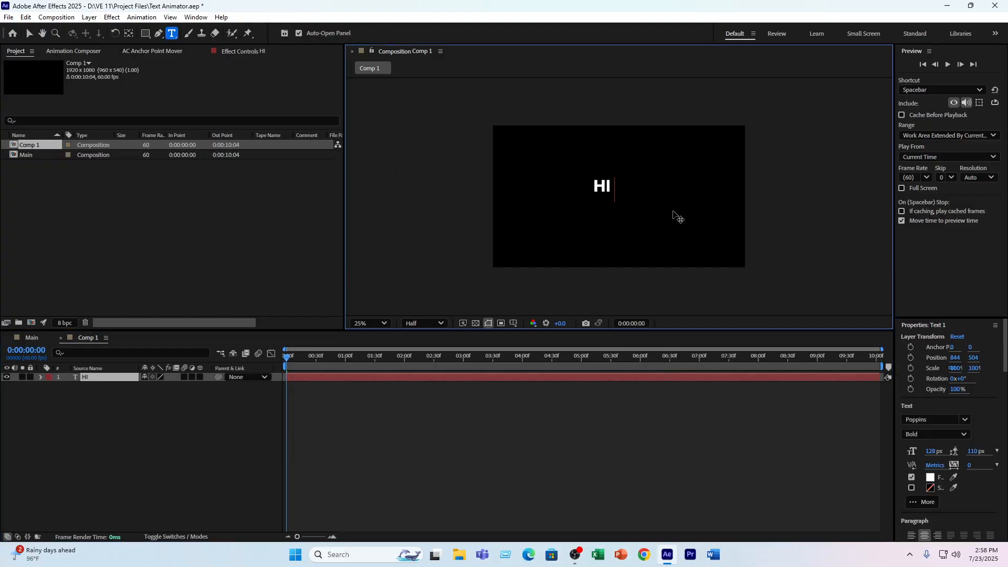
text(EVERYOBNE)
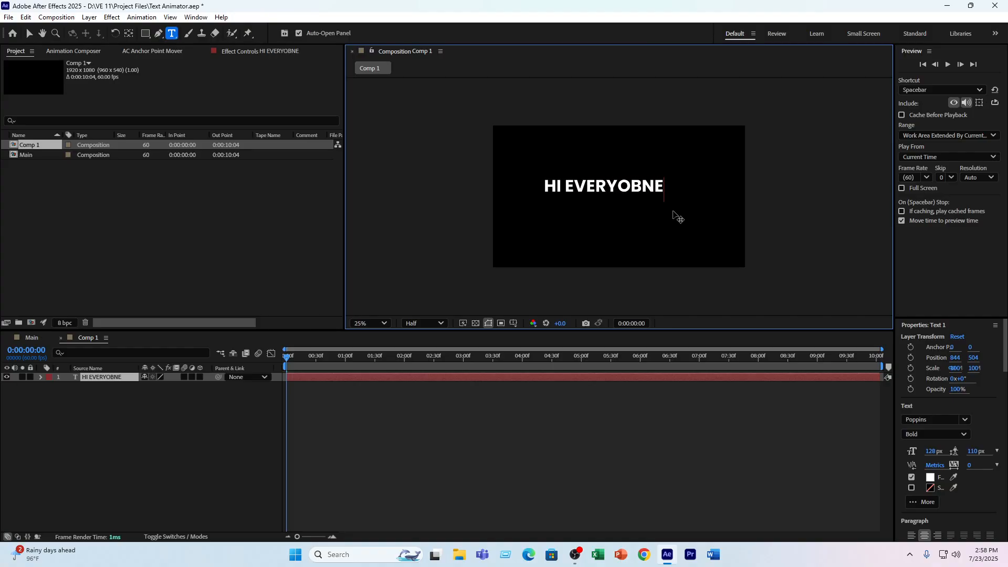
key(BackSpace)
key(BackSpace)
key(BackSpace)
text(NE)
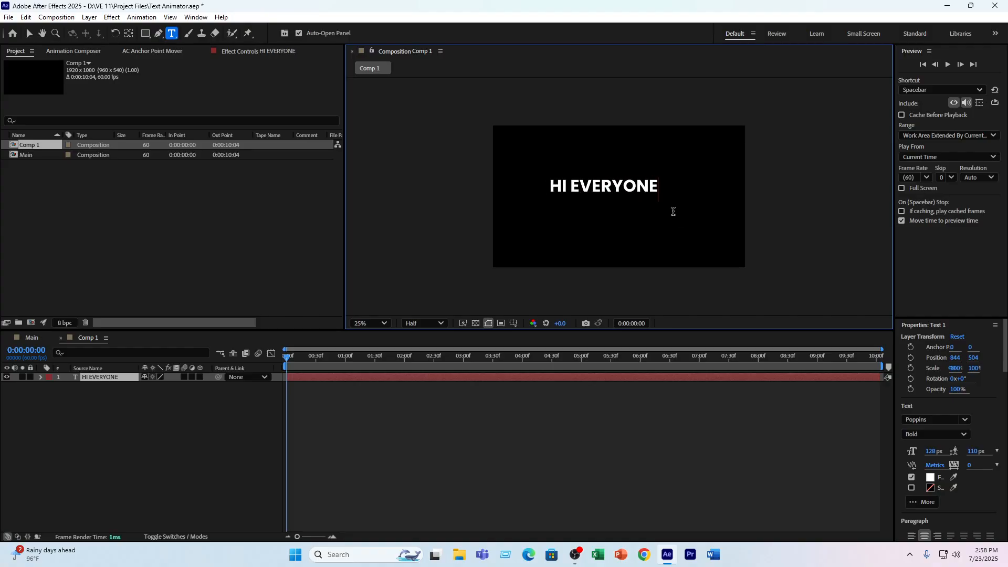
- Select the HI EVERYONE layer and center it horizontally and vertically in the composition
click(86, 402)
click(94, 377)
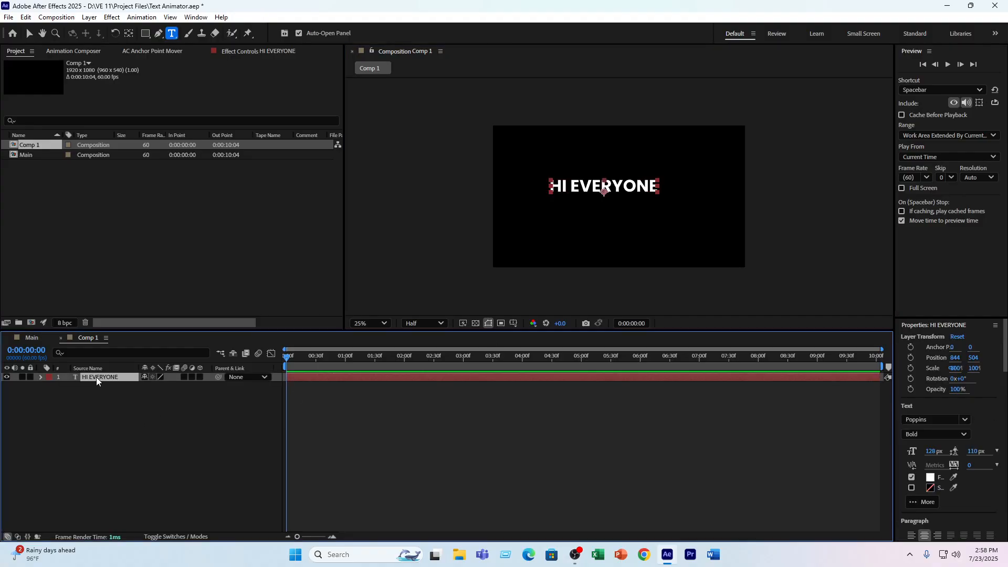
key(v)
scroll(962, 454, down, 5)
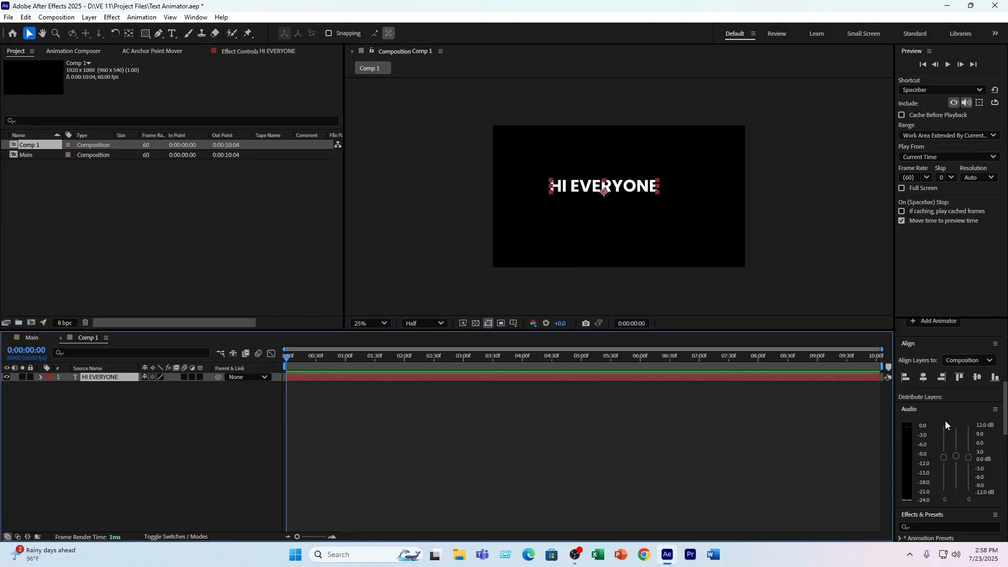
click(924, 377)
click(977, 377)
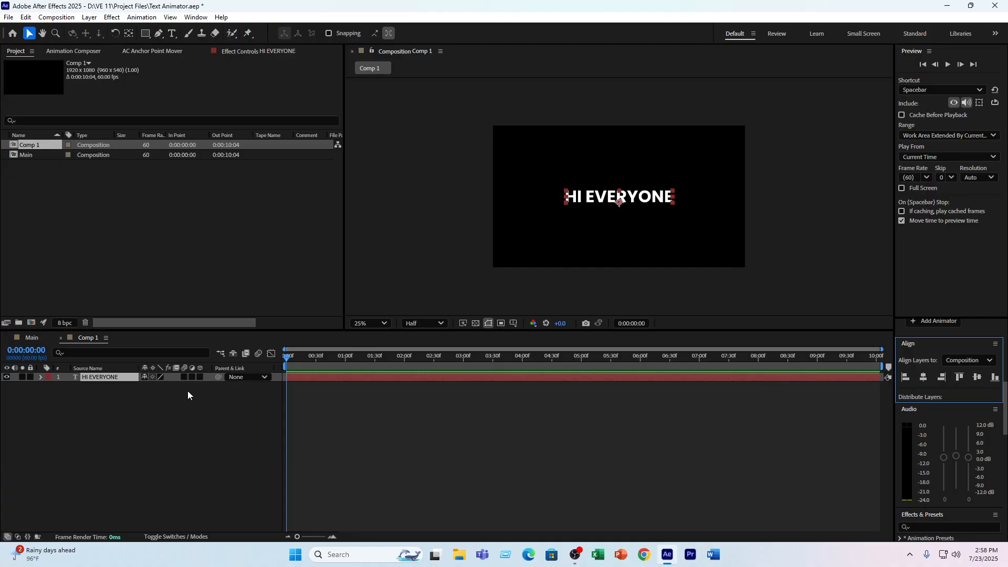
- Expand the HI EVERYONE layer and add a Scale text animator to it
click(40, 377)
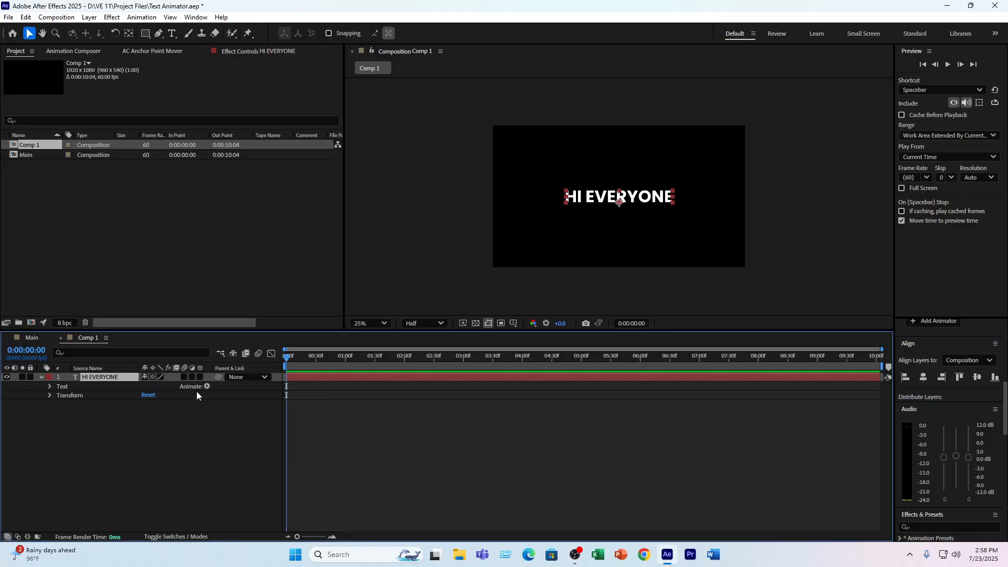
click(208, 387)
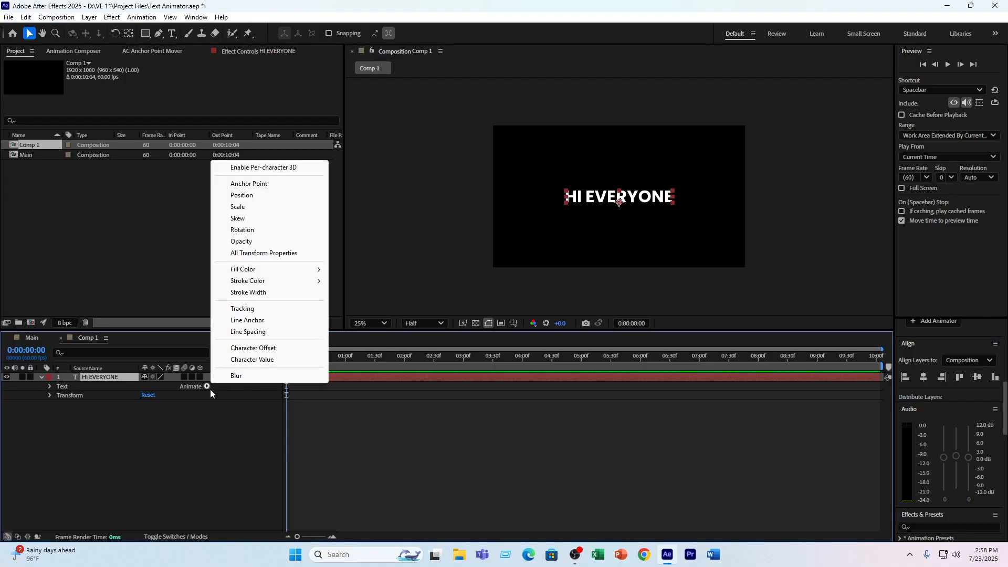
click(250, 207)
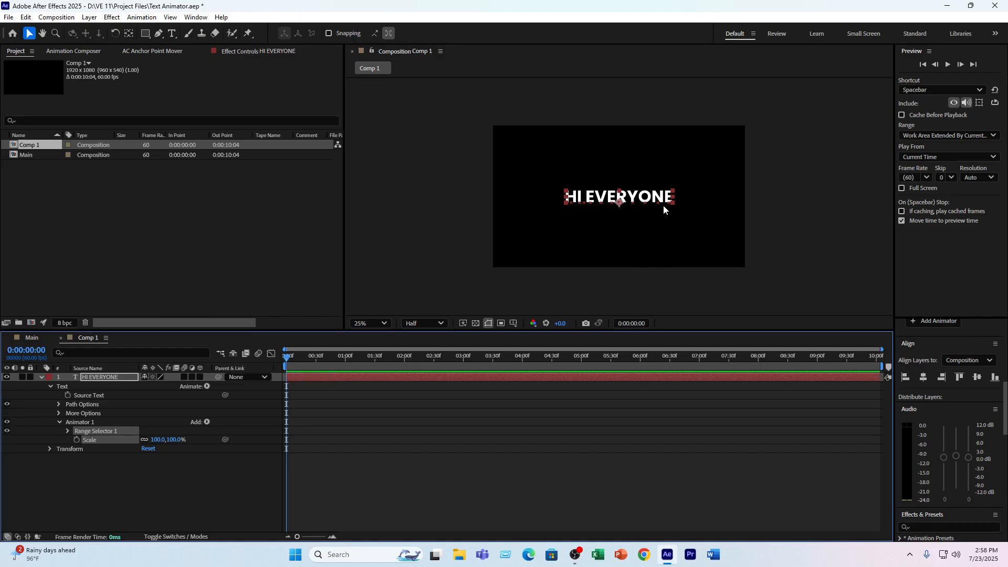
- Switch to Chrome, open a browser profile and search Google for the Abolition font
click(644, 554)
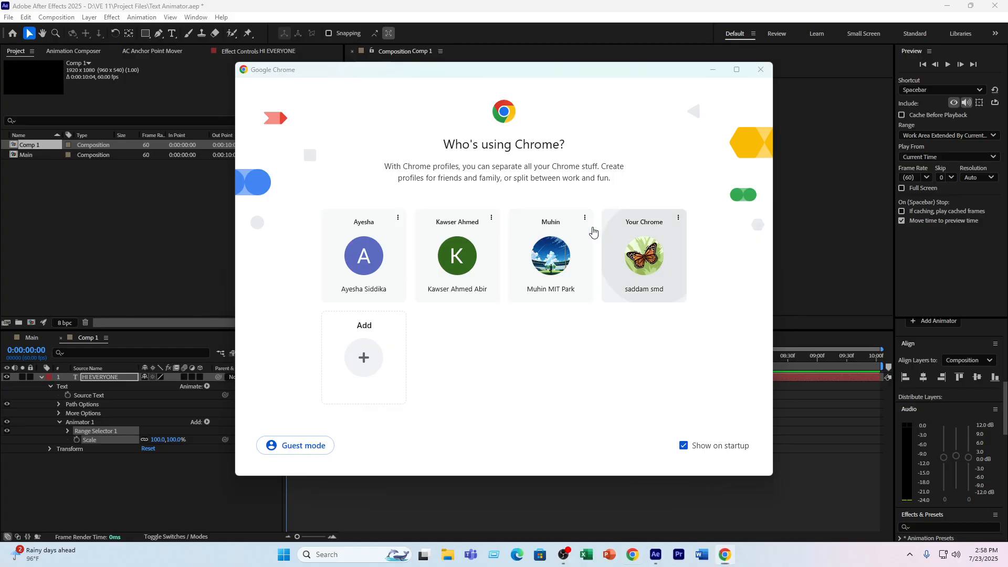
click(604, 231)
click(429, 203)
text(abo)
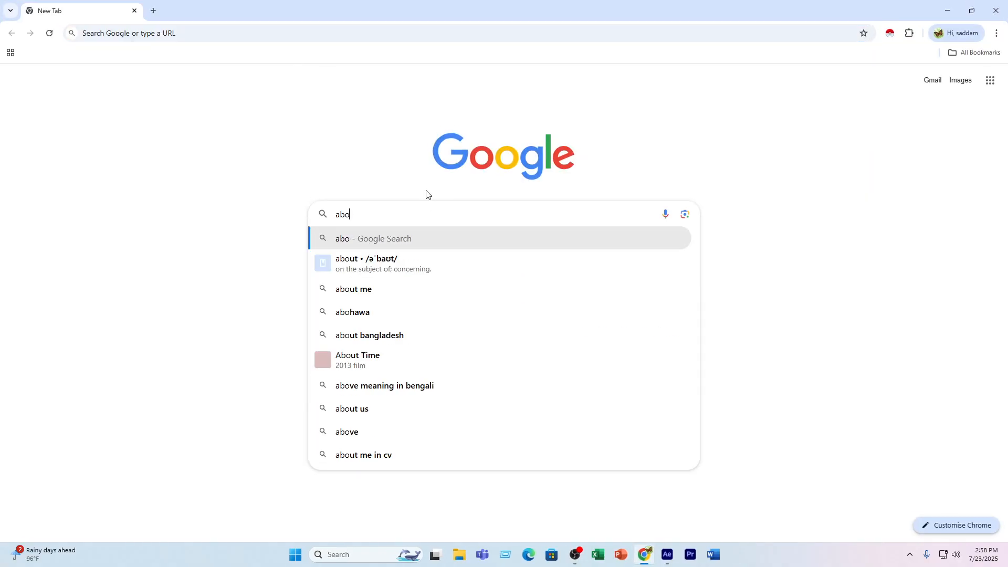
text(lition fornt)
key(Return)
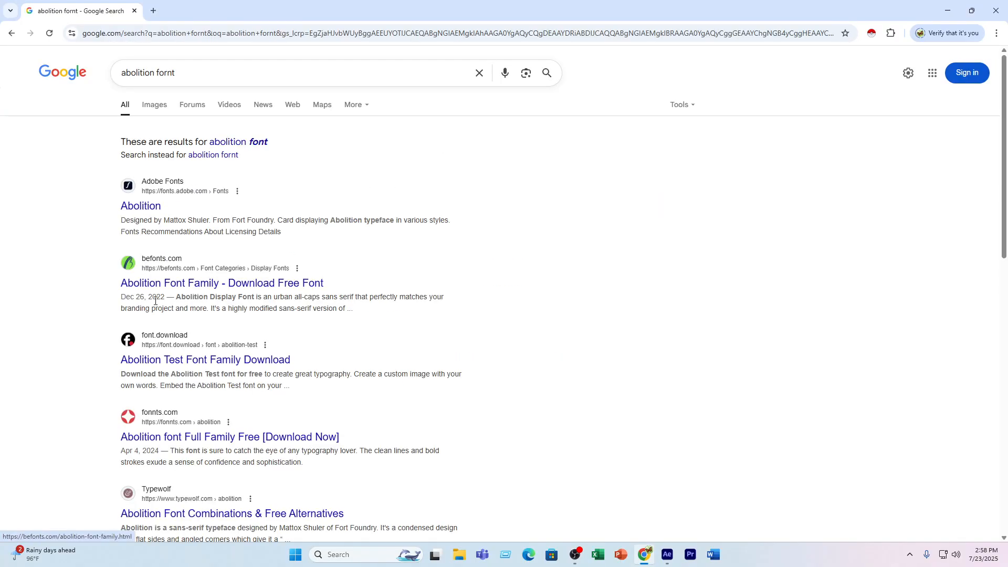
- Download the full Abolition font family from fonnts.com and show the zip file in its folder
click(164, 445)
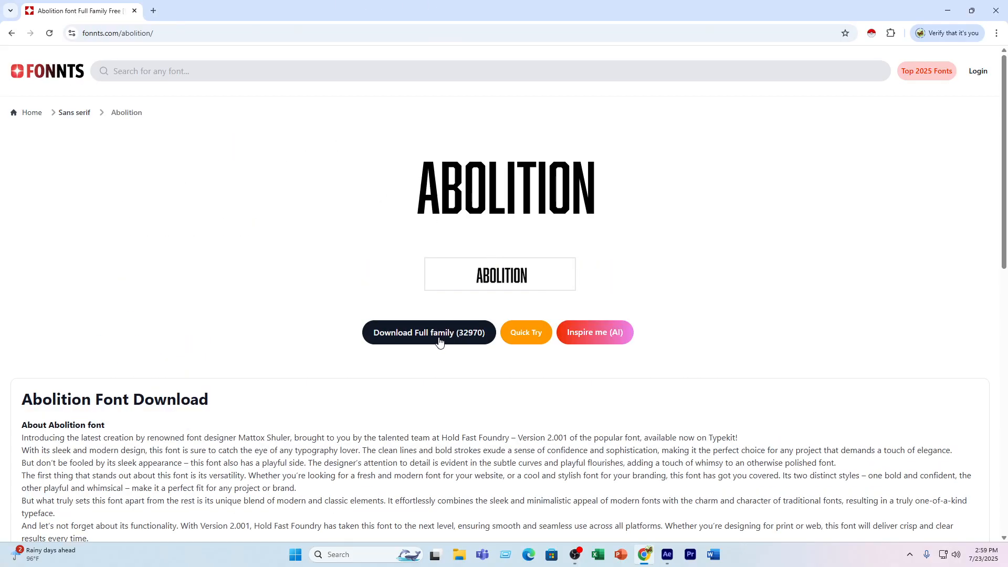
click(439, 339)
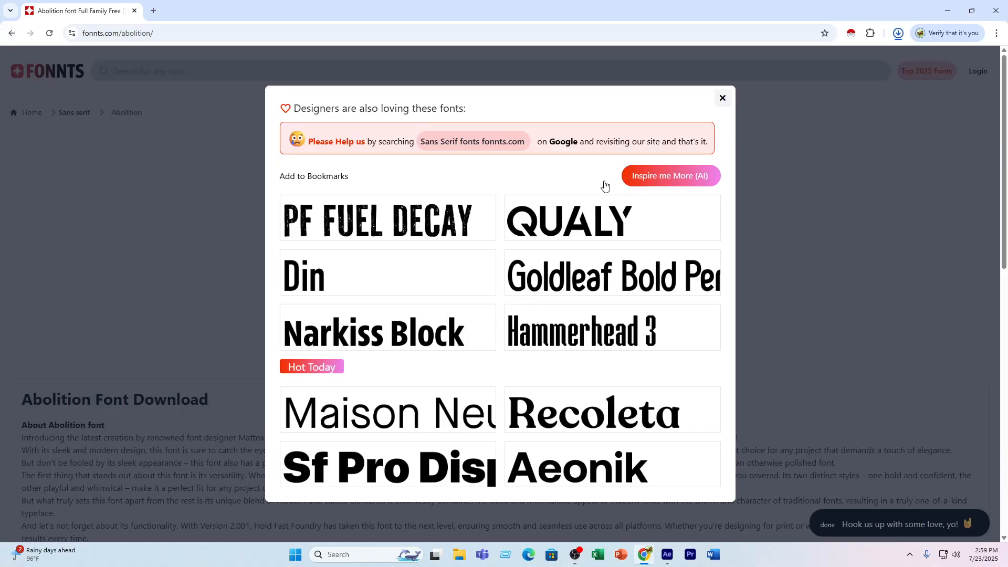
click(898, 34)
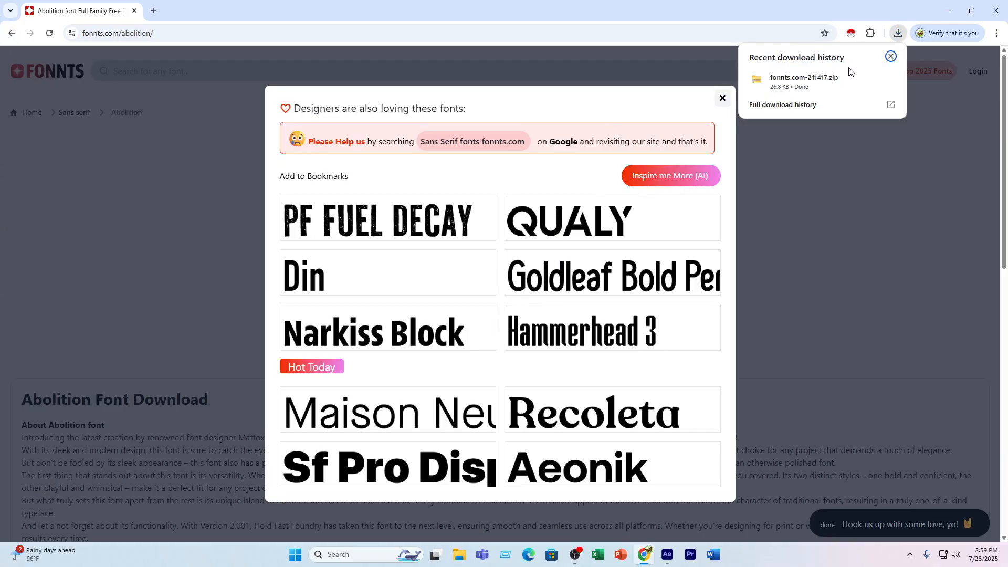
click(870, 79)
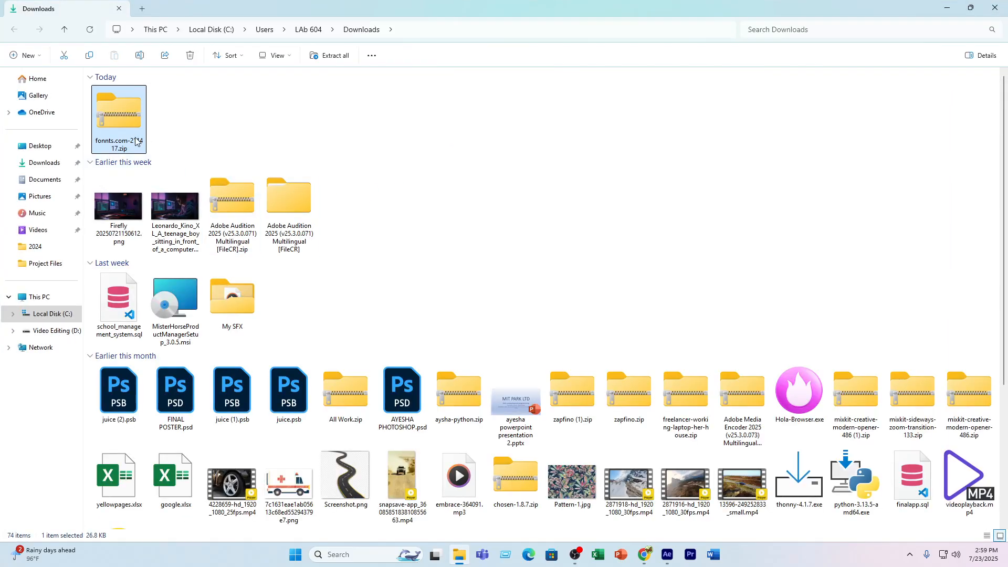
- Extract the downloaded fonnts.com-211417.zip with 7-Zip into a folder of the same name
right_click(135, 138)
click(182, 382)
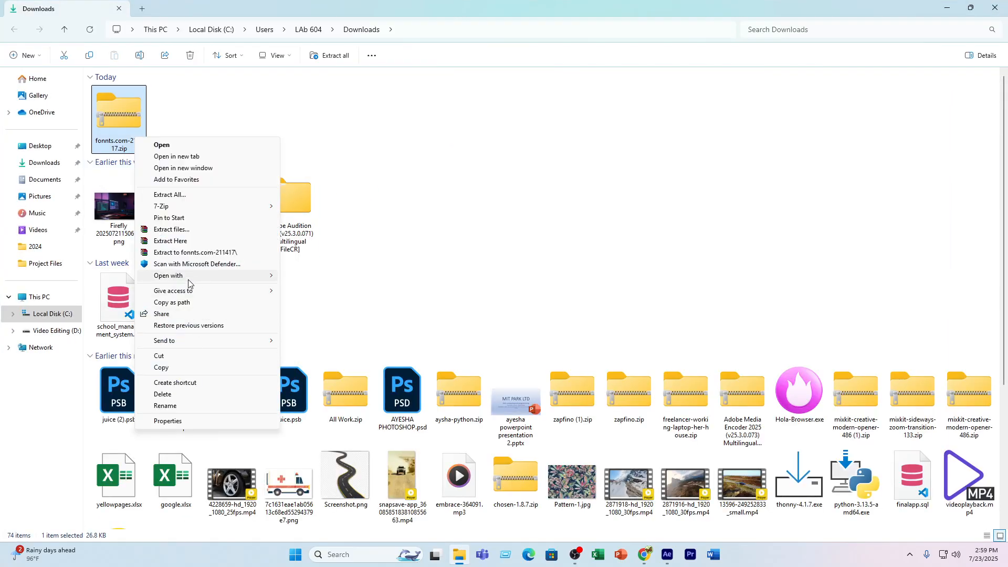
mouse_move(204, 211)
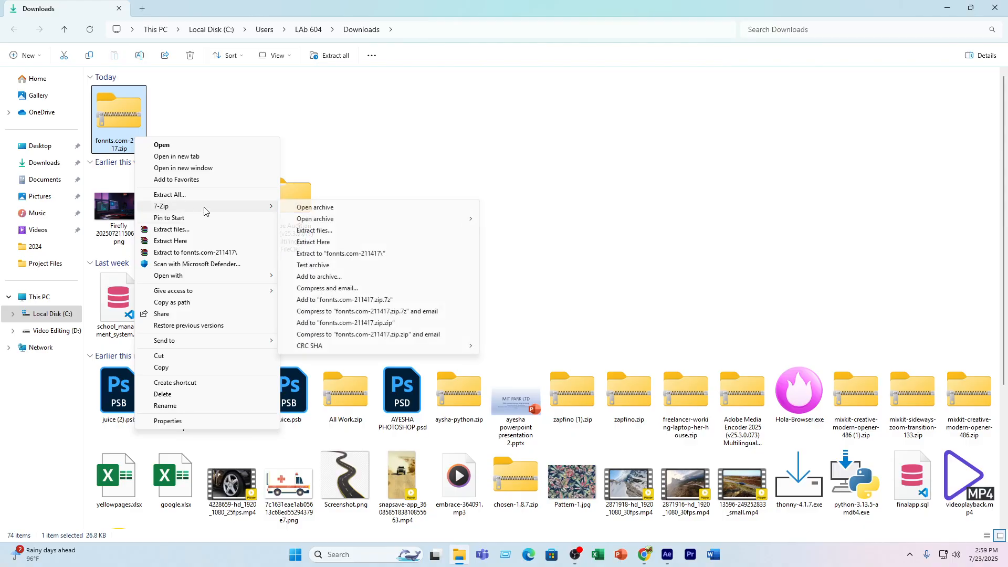
click(340, 253)
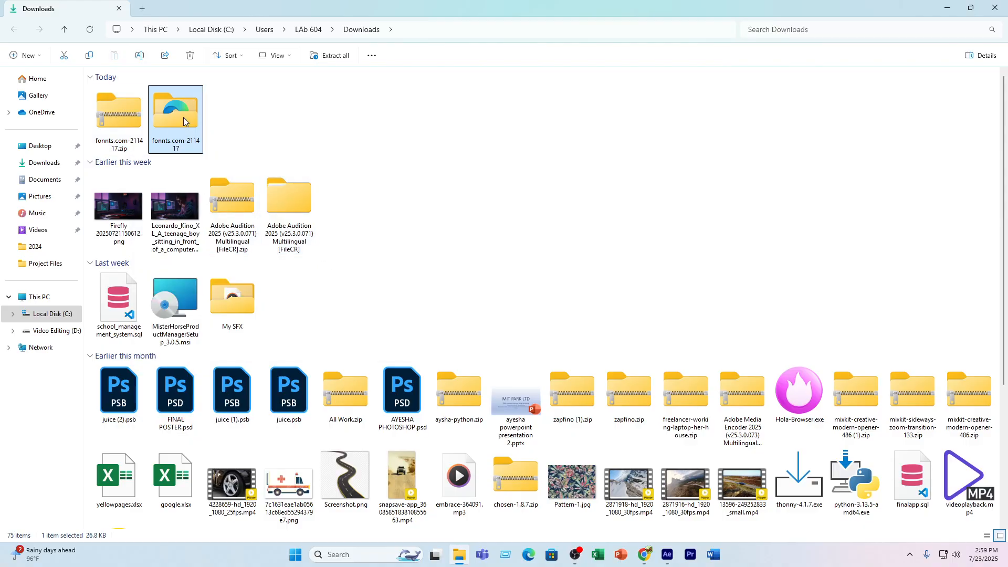
- Open the extracted fonts folder and install both the Abolition and Abolition Oblique font files
double_click(176, 113)
double_click(133, 119)
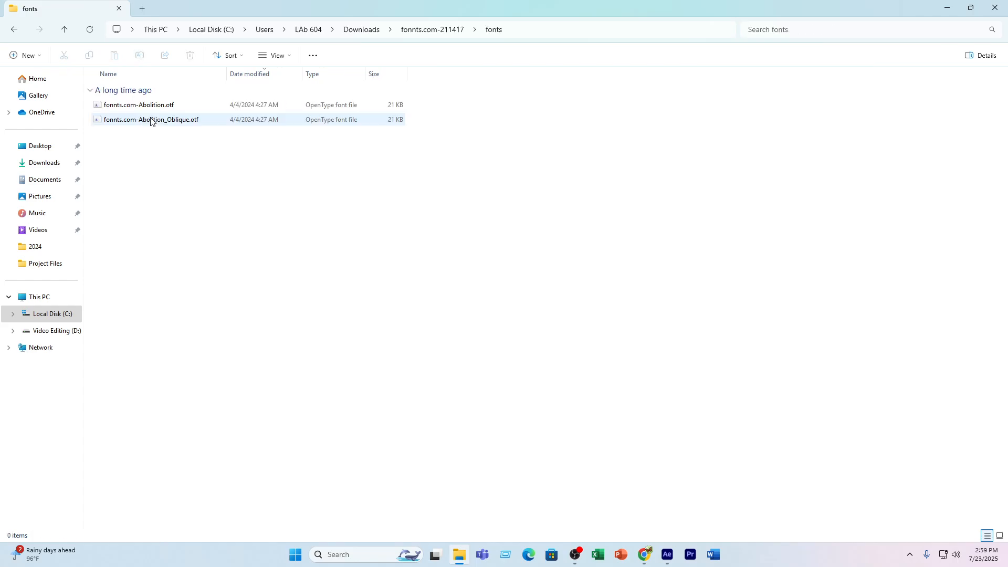
click(151, 104)
shift+click(153, 120)
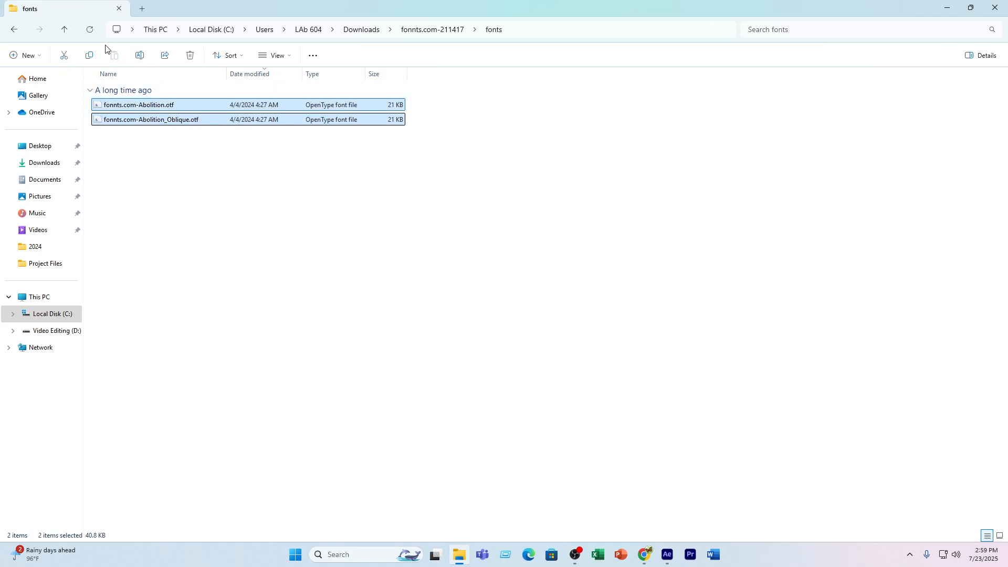
right_click(140, 105)
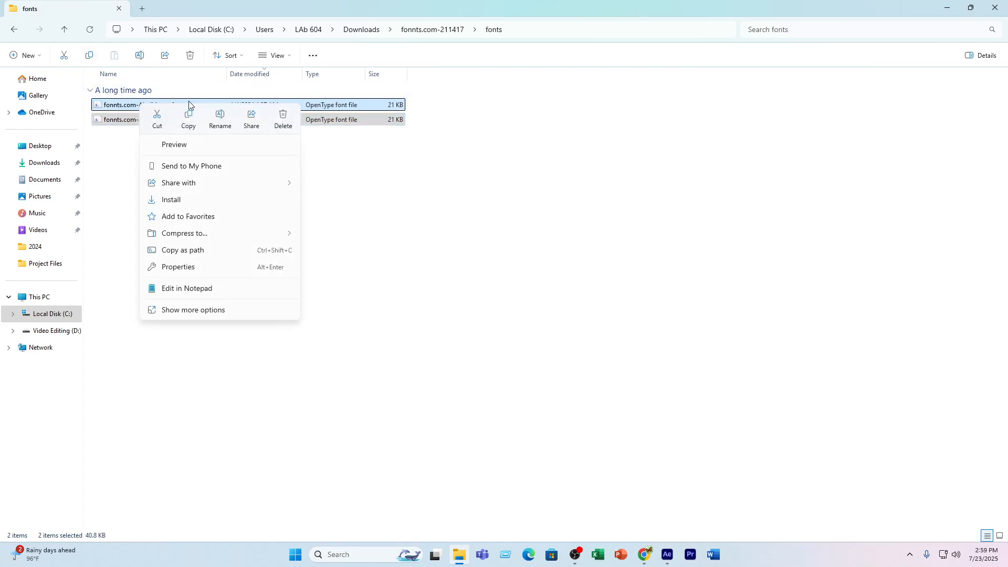
click(171, 199)
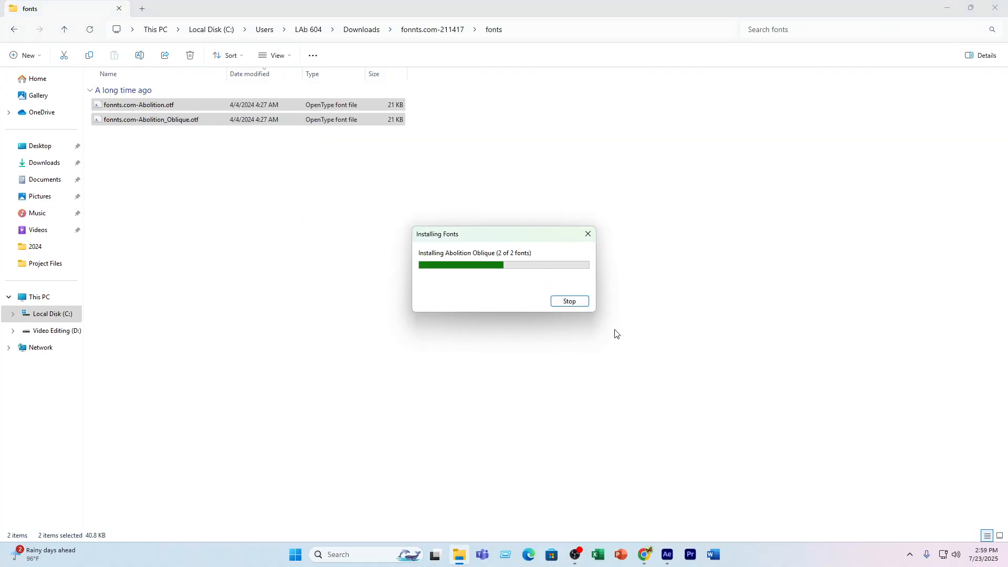
- Switch back to After Effects and set the HI EVERYONE text to Abolition Regular at 236 px
click(670, 556)
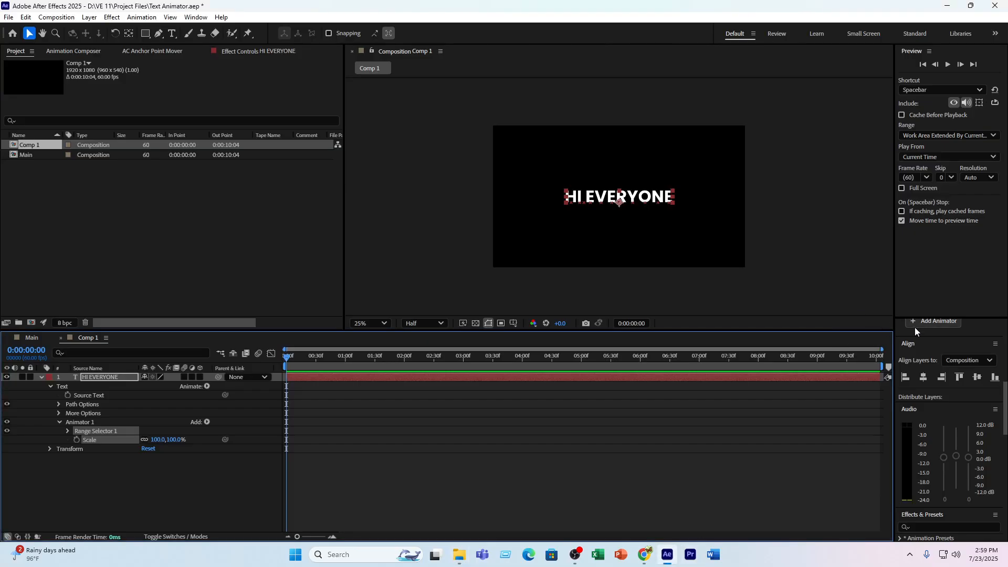
double_click(134, 376)
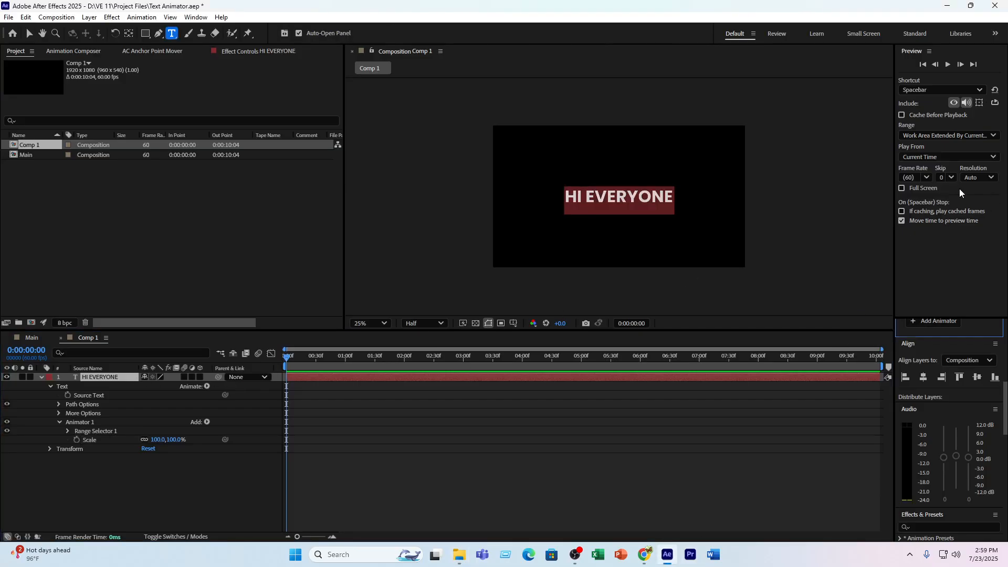
scroll(947, 404, up, 5)
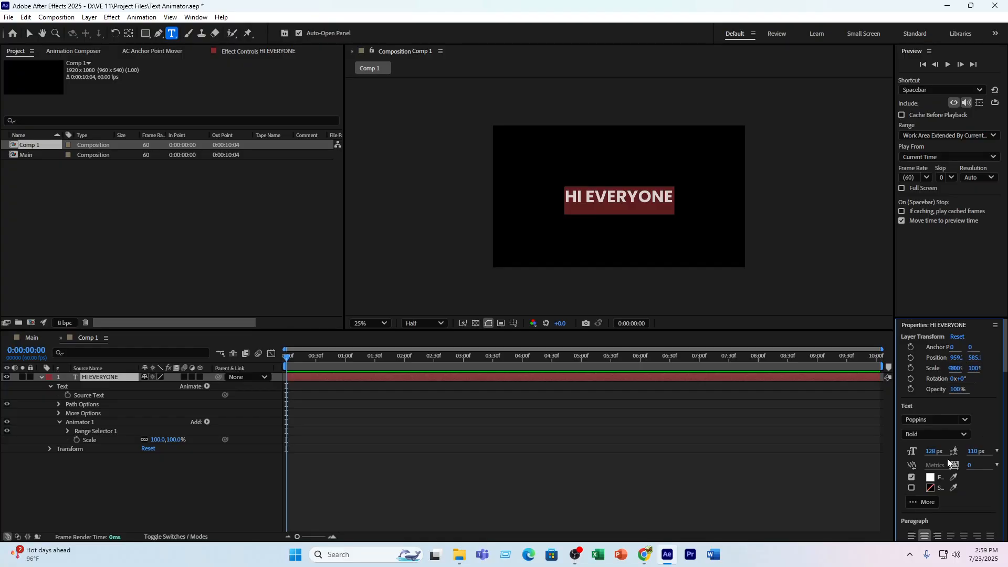
click(932, 419)
text(abol)
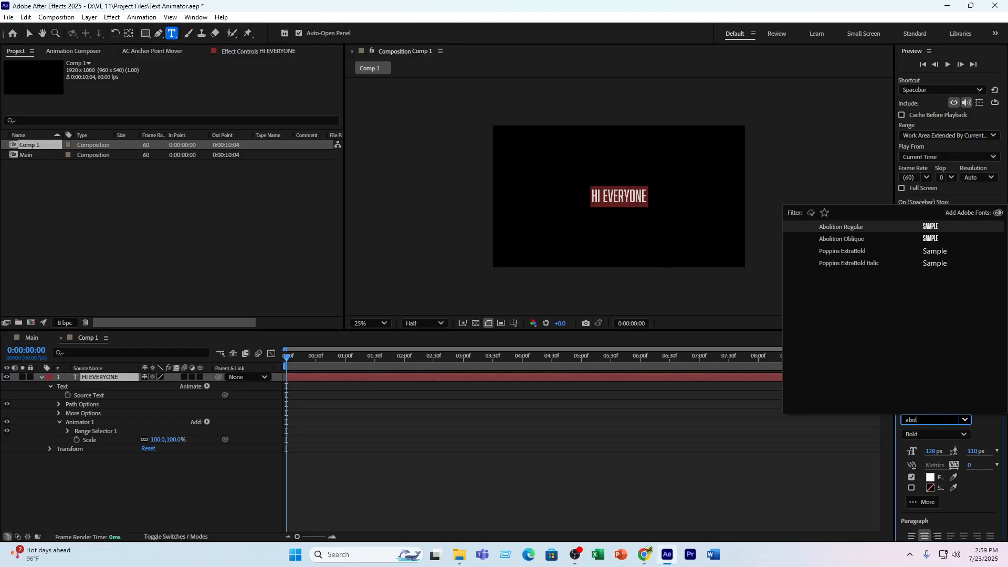
click(850, 228)
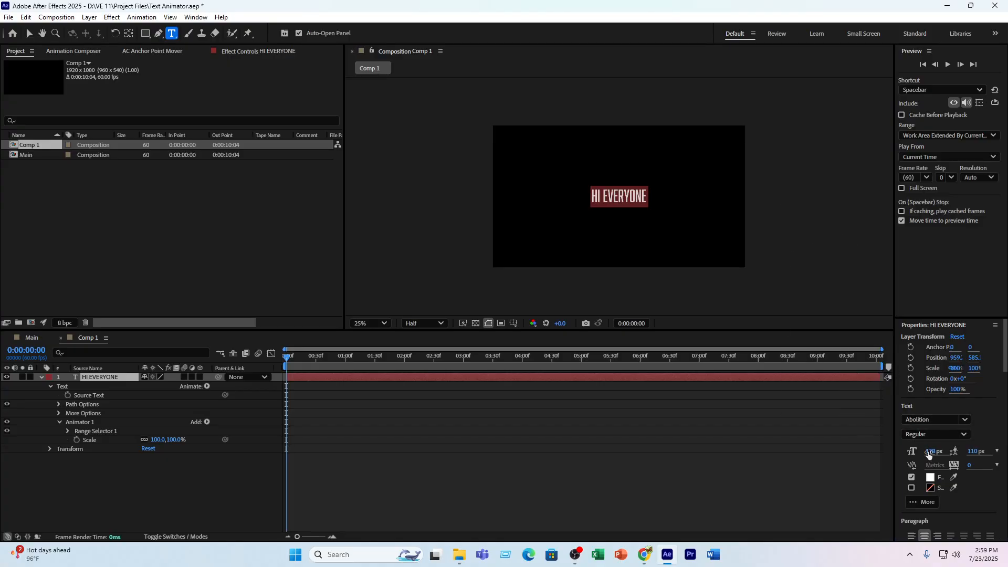
drag(931, 452, 994, 453)
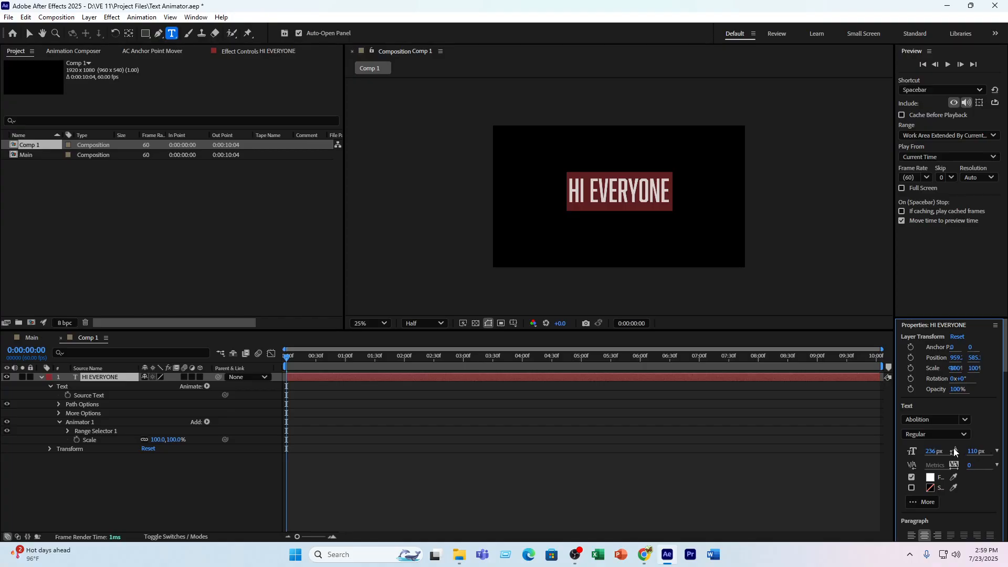
- Try the Oblique style on the HI EVERYONE text, return to Regular and set the font size to 251 px
click(934, 435)
click(921, 462)
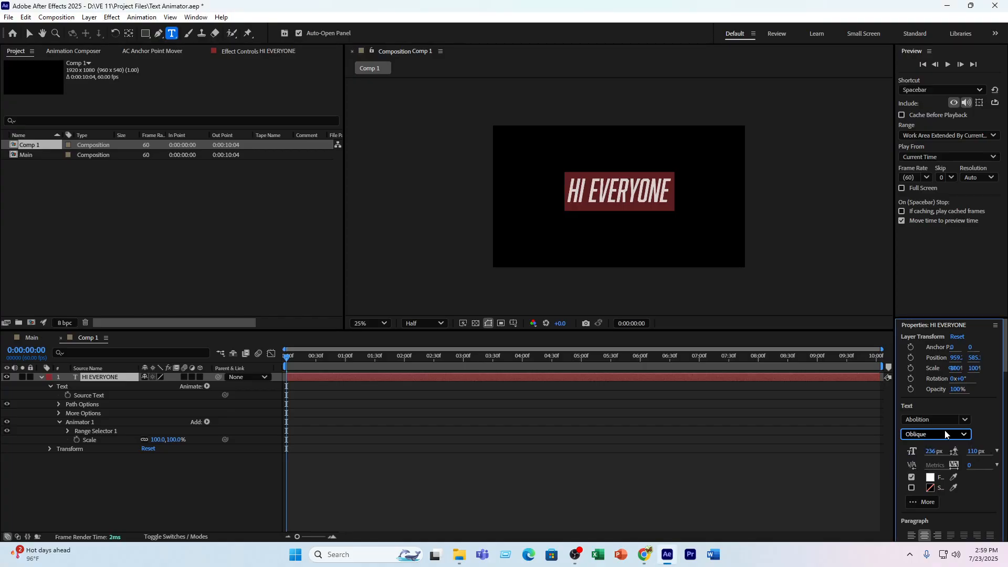
click(934, 434)
click(940, 447)
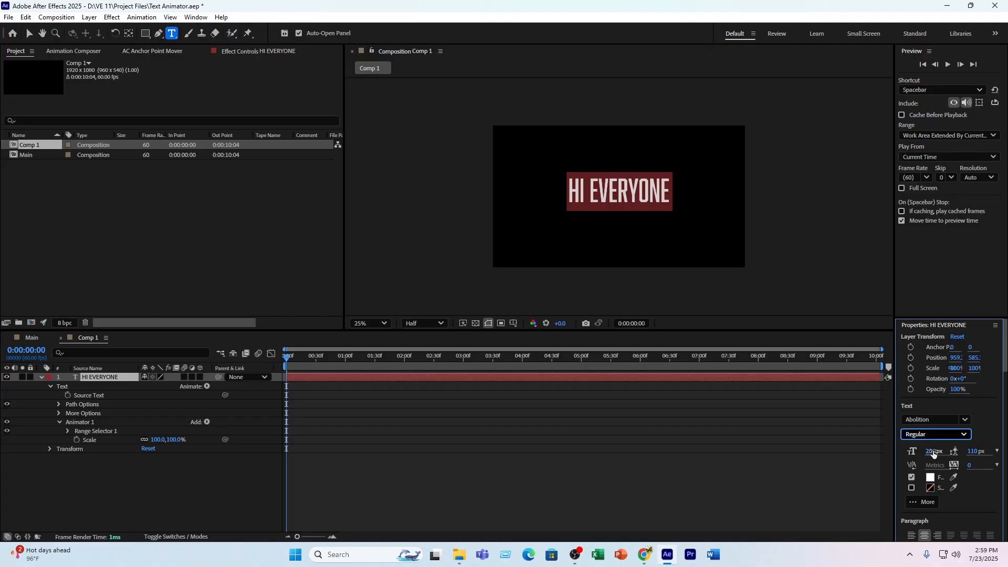
key(Escape)
click(499, 491)
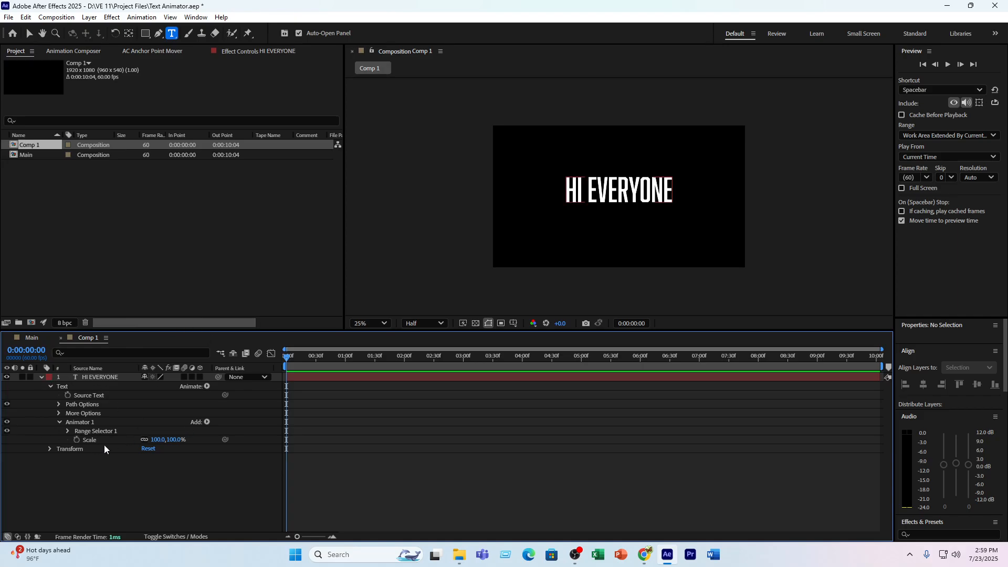
- Try a 60% Scale value on the text layer's Animator 1 and undo the change
drag(158, 442, 135, 439)
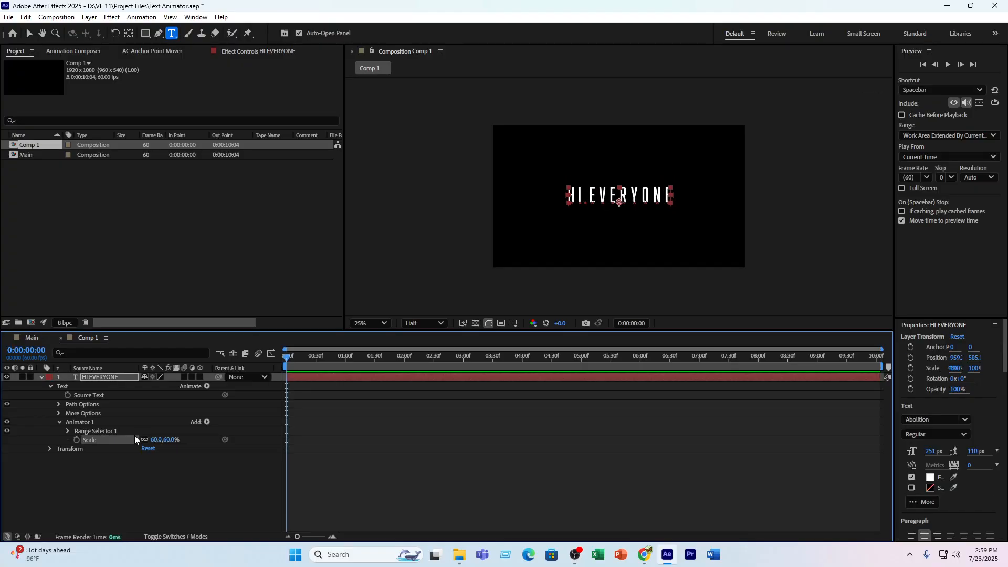
key(ctrl+z)
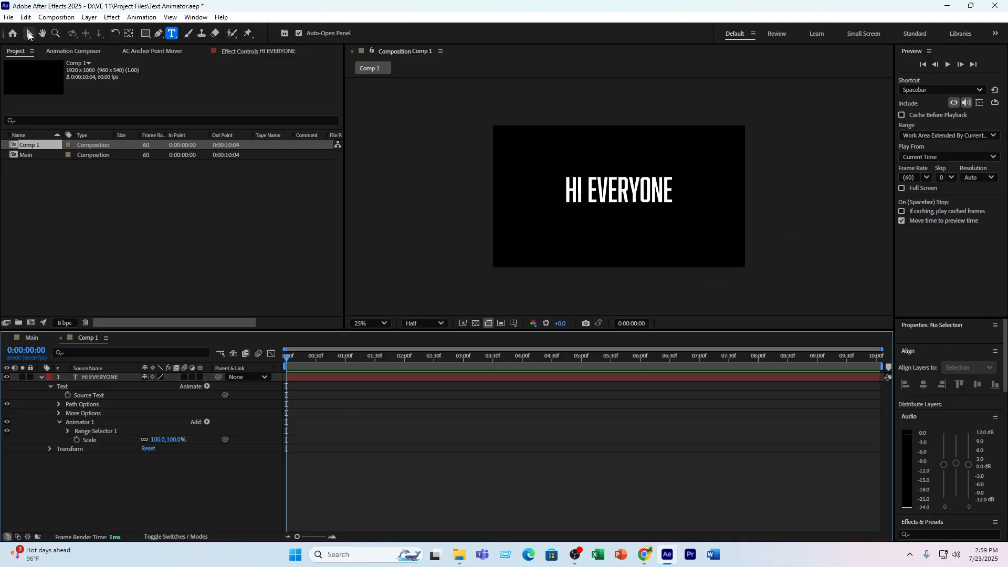
- Switch to the Selection tool and select the HI EVERYONE layer's Range Selector 1 and Animator 1
click(29, 34)
click(99, 381)
key(/)
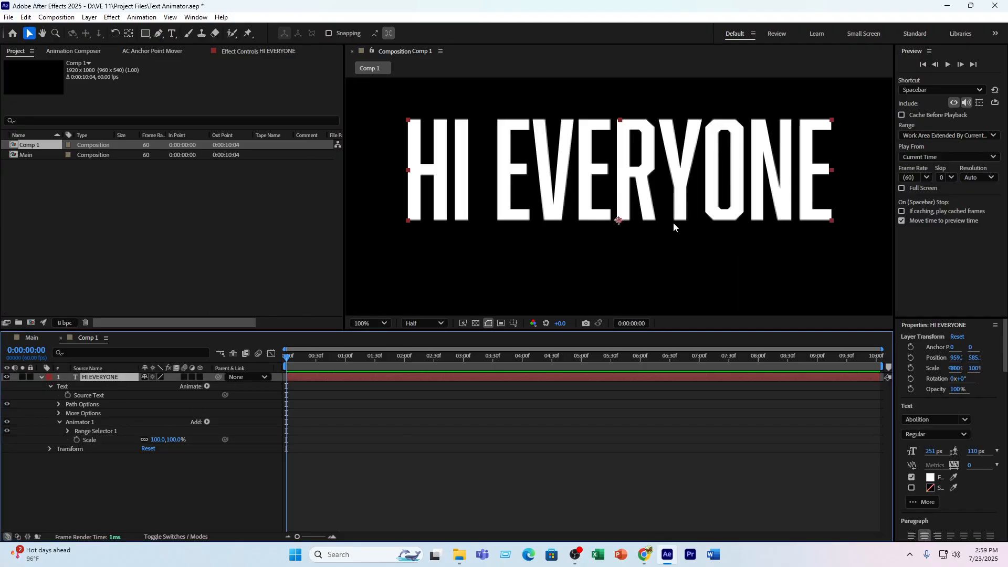
click(95, 432)
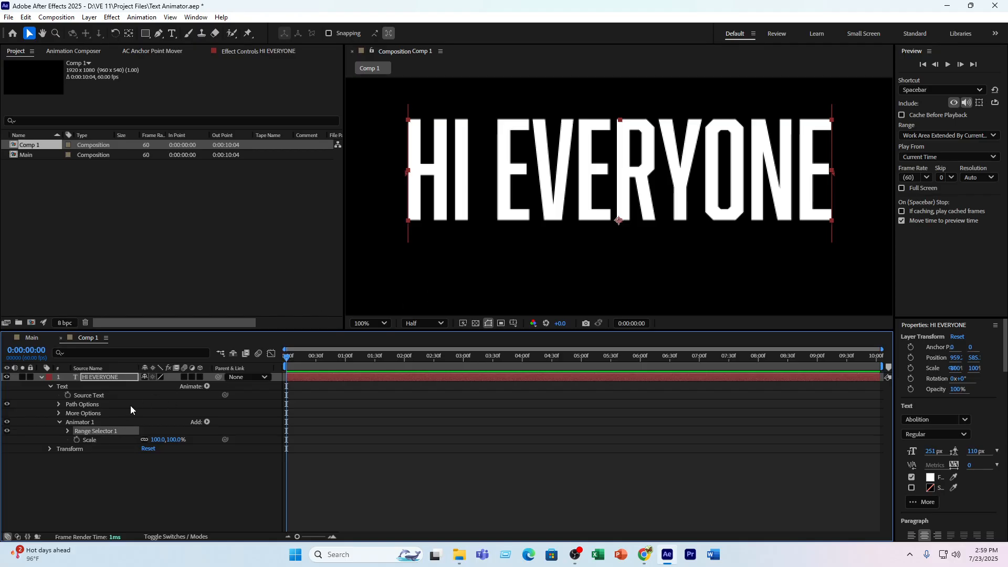
click(96, 420)
click(181, 497)
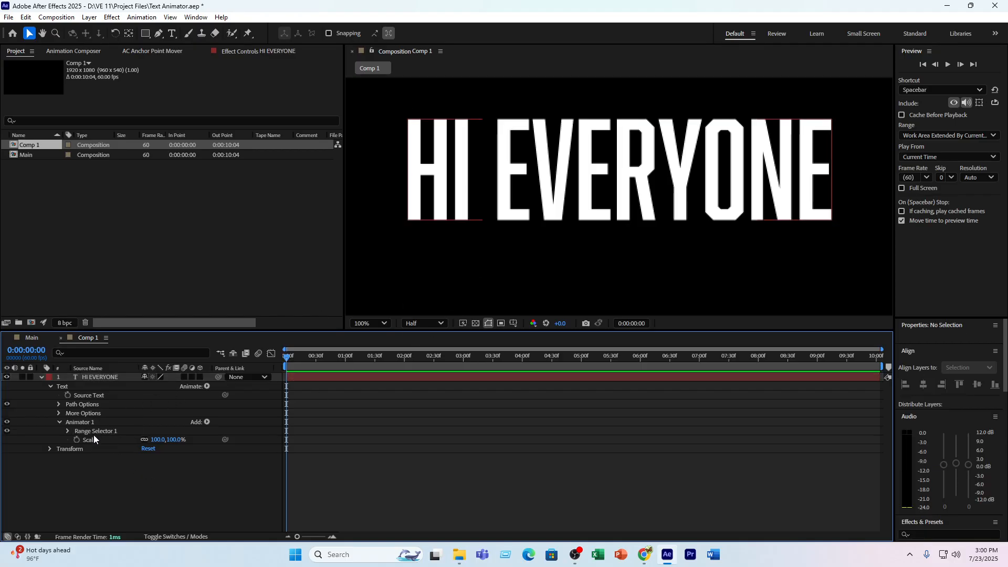
click(87, 430)
click(83, 422)
scroll(615, 232, down, 2)
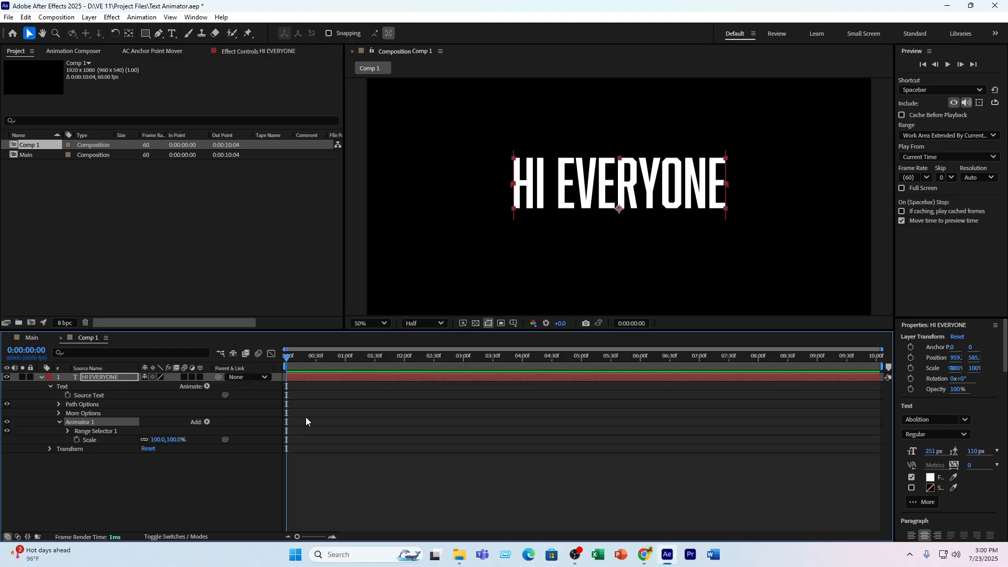
- Set Animator 1's Scale to 90%, try 0% and undo that last value
drag(156, 440, 151, 440)
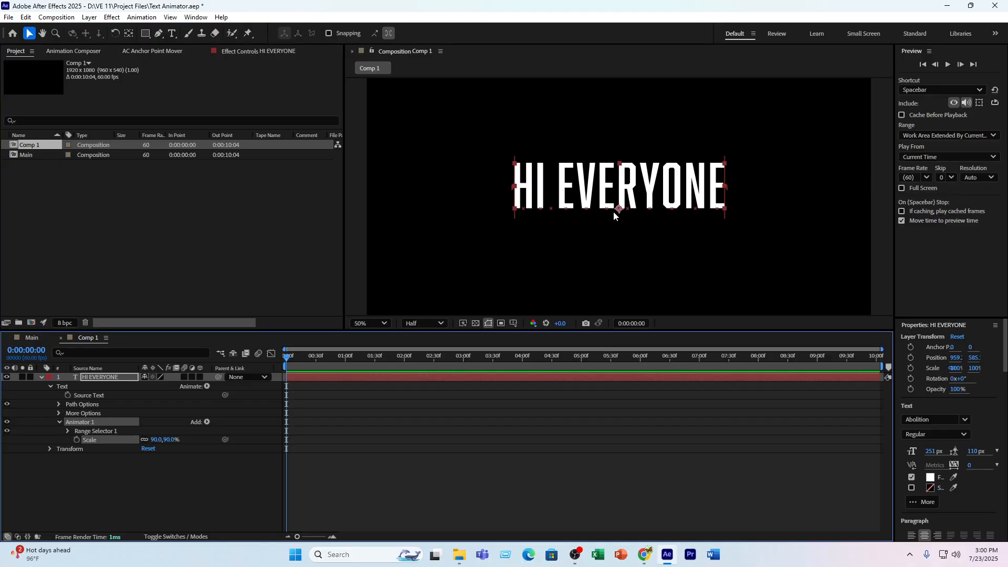
drag(168, 444, 116, 445)
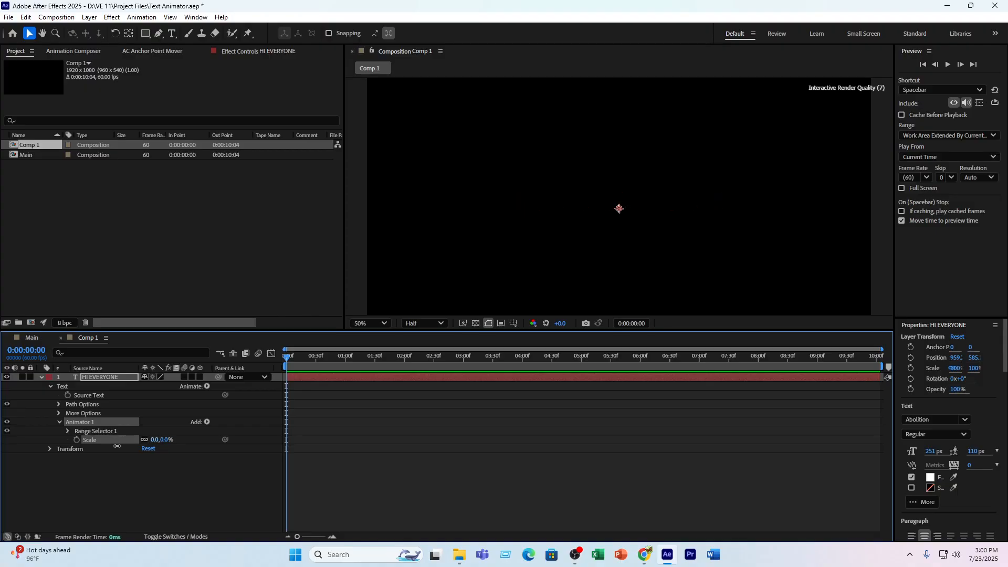
key(ctrl+z)
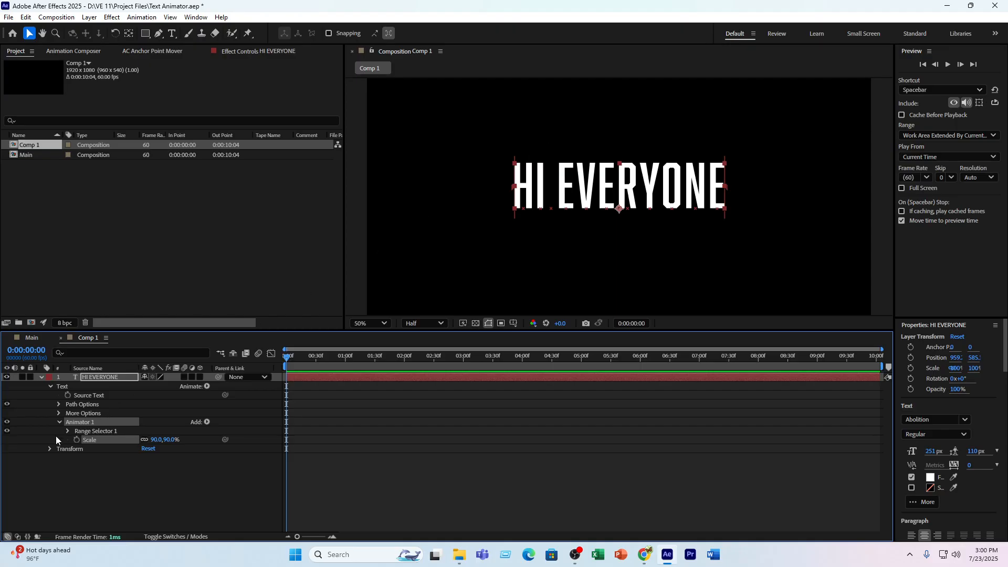
- Set the Grouping Alignment under the text's More Options to 0, -94%, try a smaller animator Scale and undo the Scale change
click(57, 414)
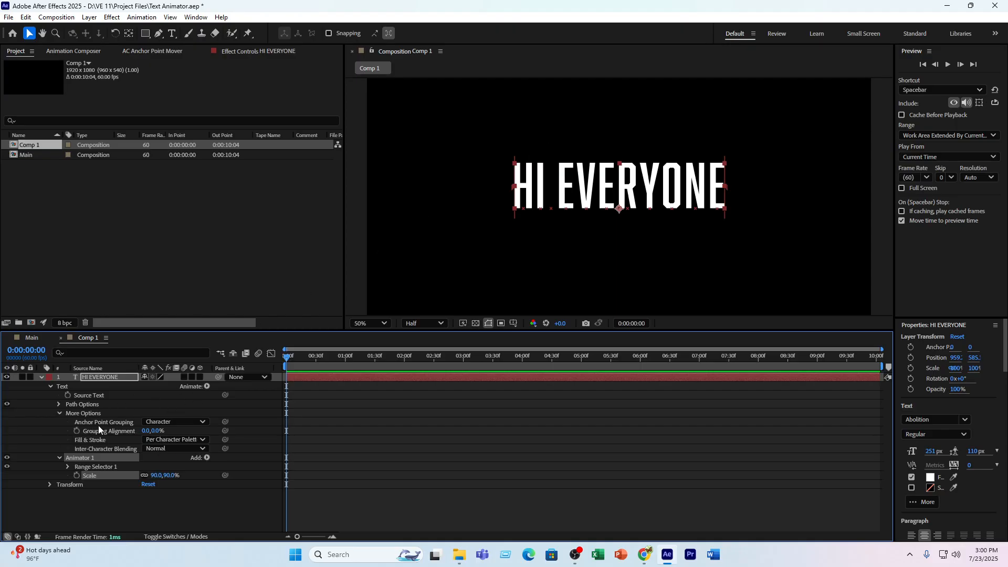
drag(157, 431, 100, 424)
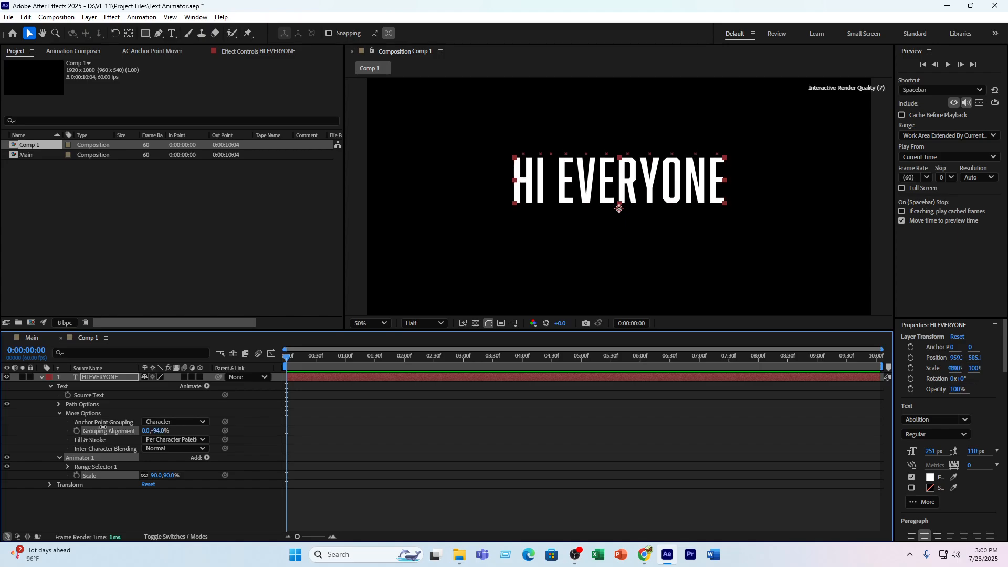
drag(148, 477, 118, 476)
key(ctrl+z)
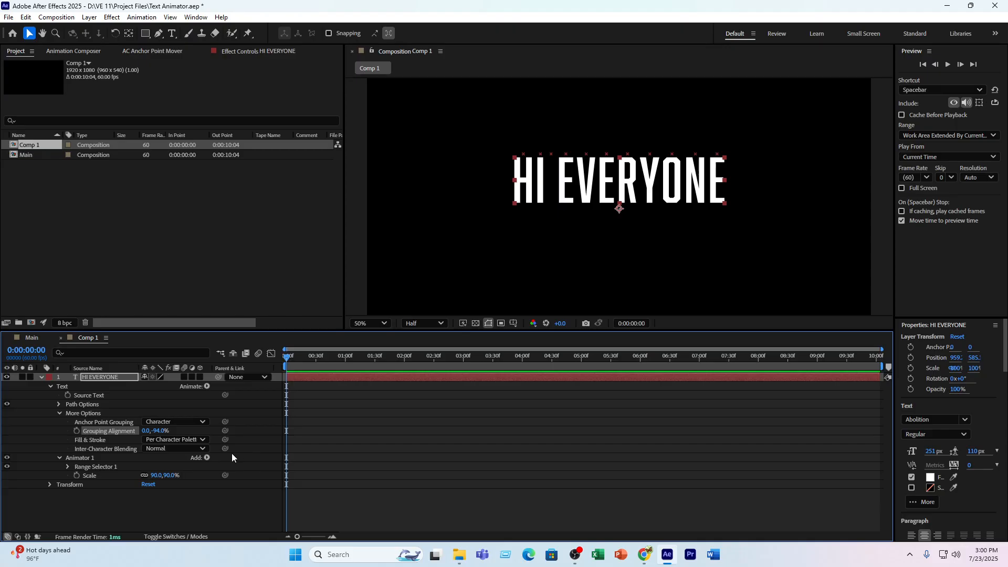
- Unlink Animator 1's Scale proportions and set only the horizontal Scale to 0%
click(144, 475)
drag(159, 477, 114, 479)
click(157, 476)
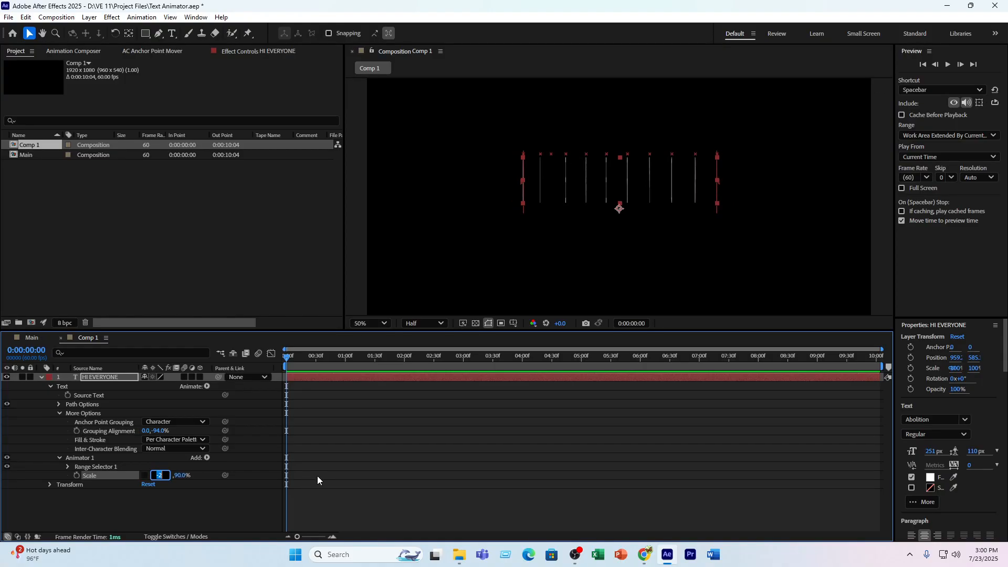
text(0)
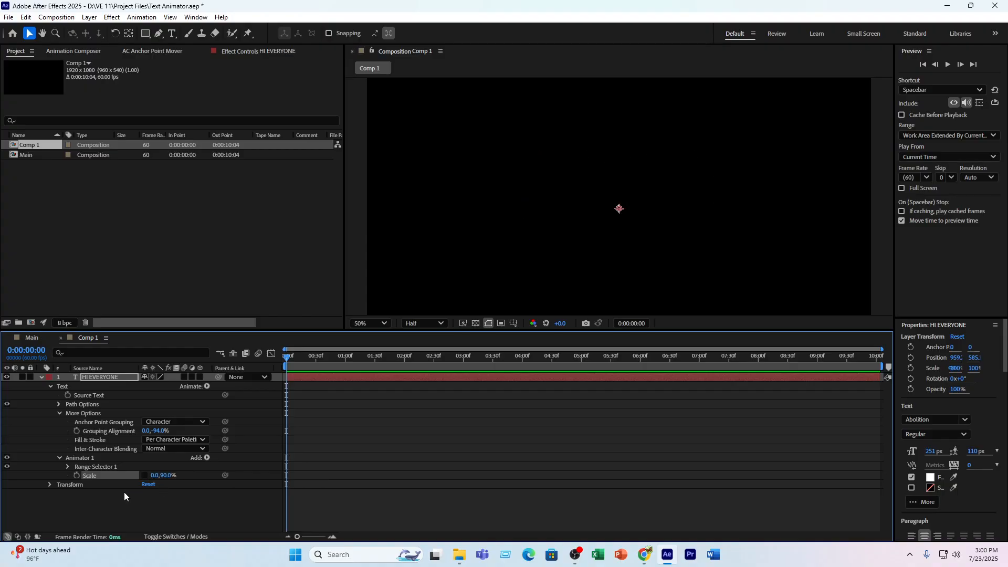
- Keyframe Range Selector 1's Offset from 0% at the start to 100% at frame 32
click(68, 467)
click(85, 494)
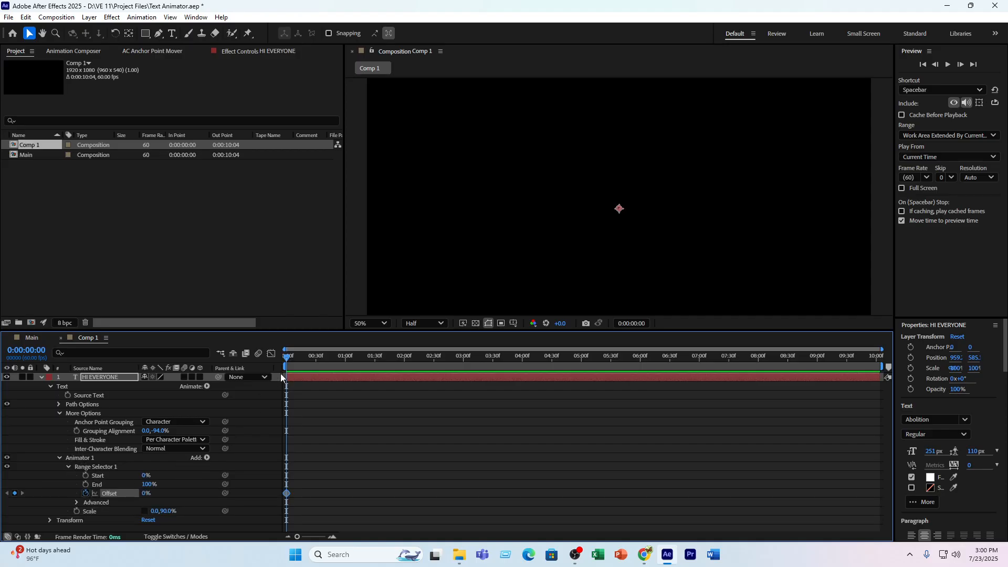
drag(311, 360, 317, 361)
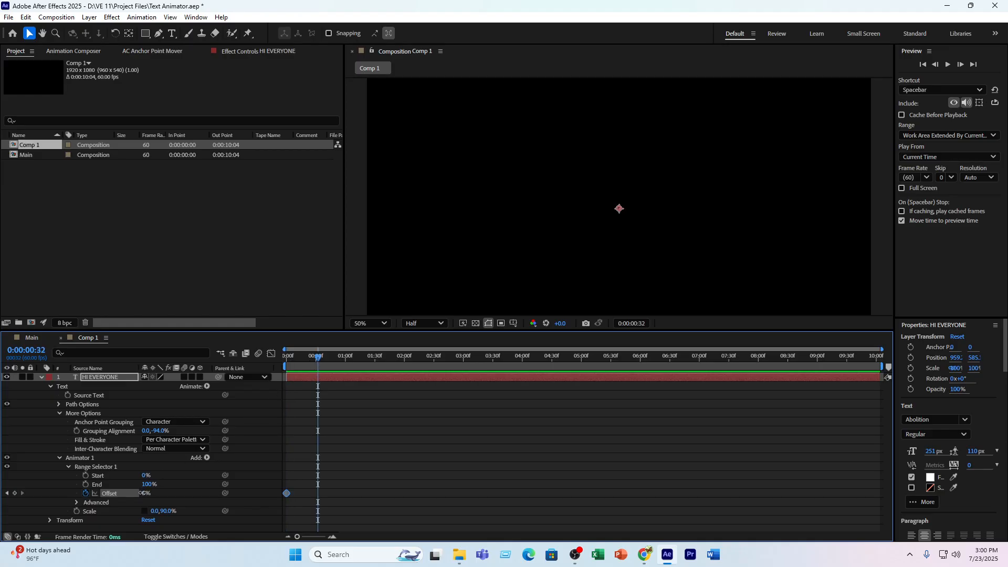
drag(142, 493, 283, 487)
- Play the letter-by-letter reveal from the start and scrub back to frame 10 to examine the letters
drag(318, 359, 149, 383)
key(space)
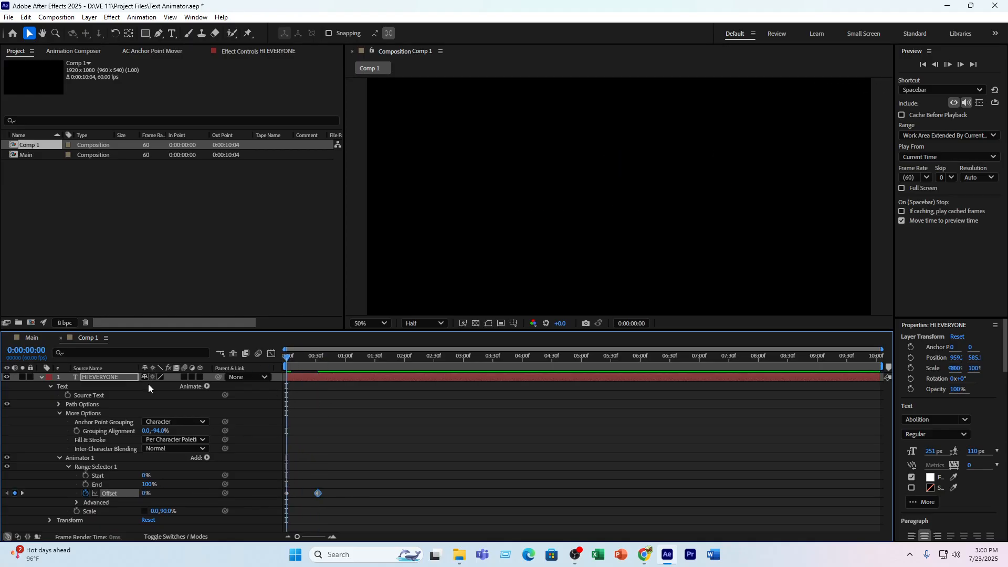
key(space)
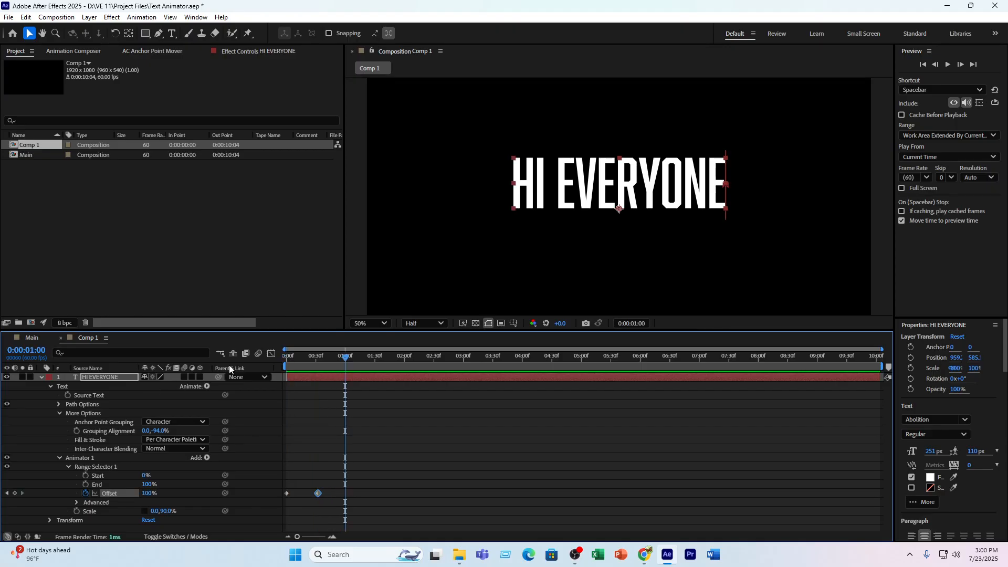
drag(345, 357, 296, 367)
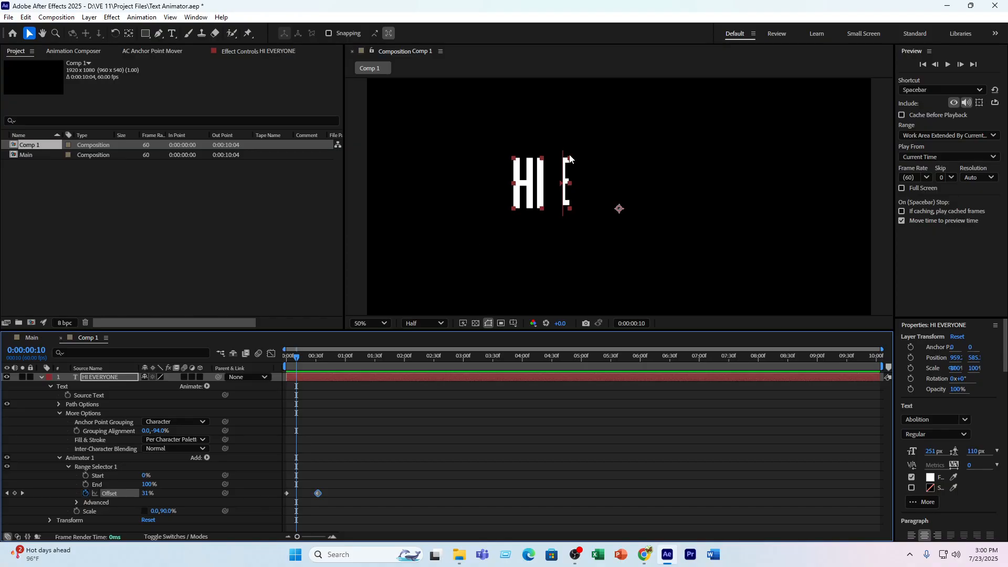
- Undo the Offset keyframes and the horizontal Scale change on Animator 1
key(k)
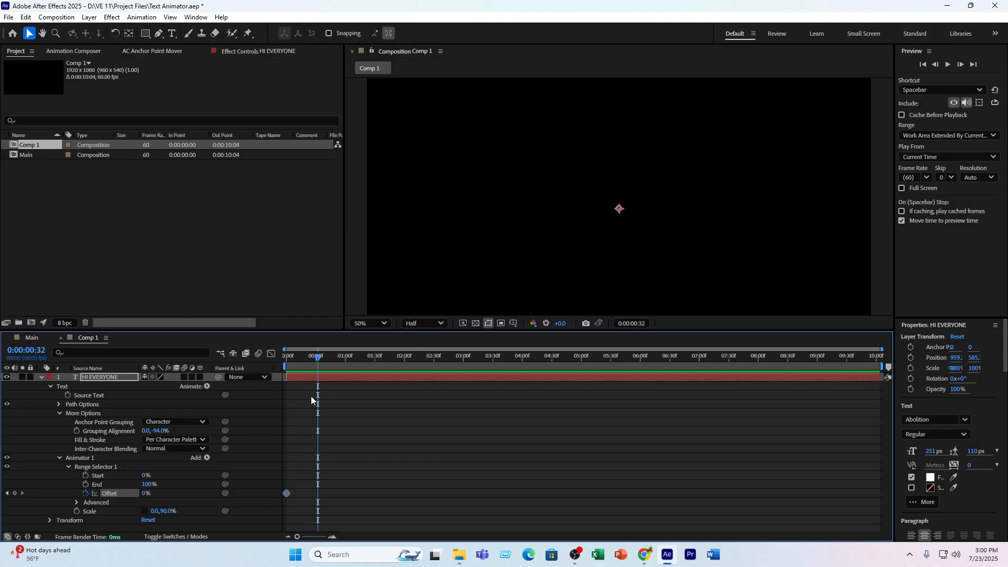
key(ctrl+z)
key(ctrl+z)
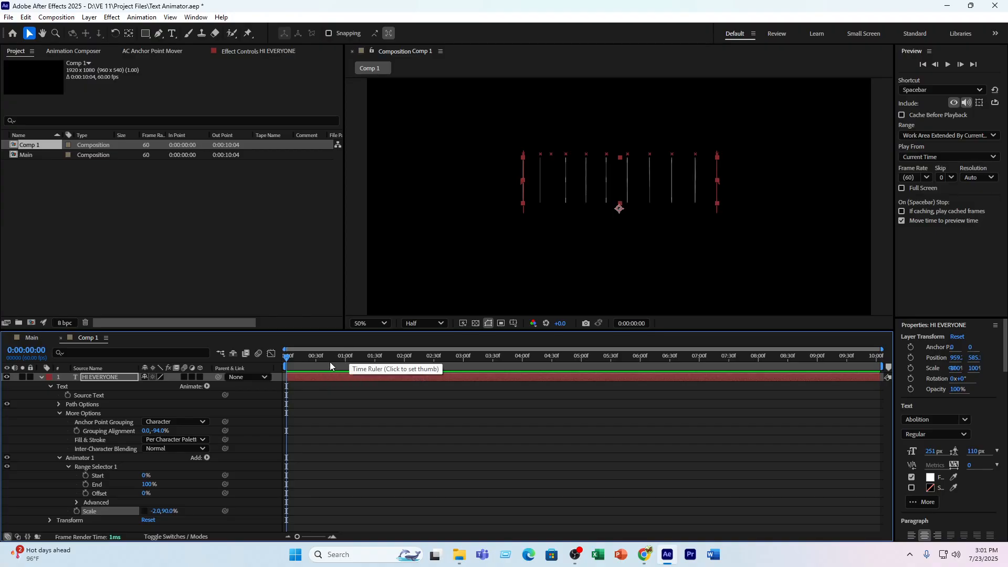
key(ctrl+z)
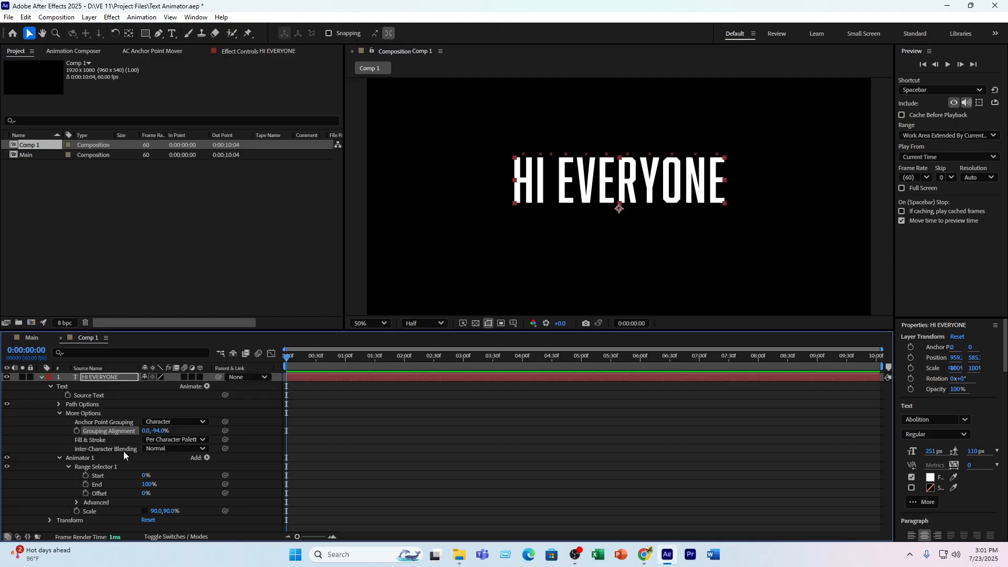
- Set the text's Grouping Alignment to -93, -46%
drag(147, 430, 104, 435)
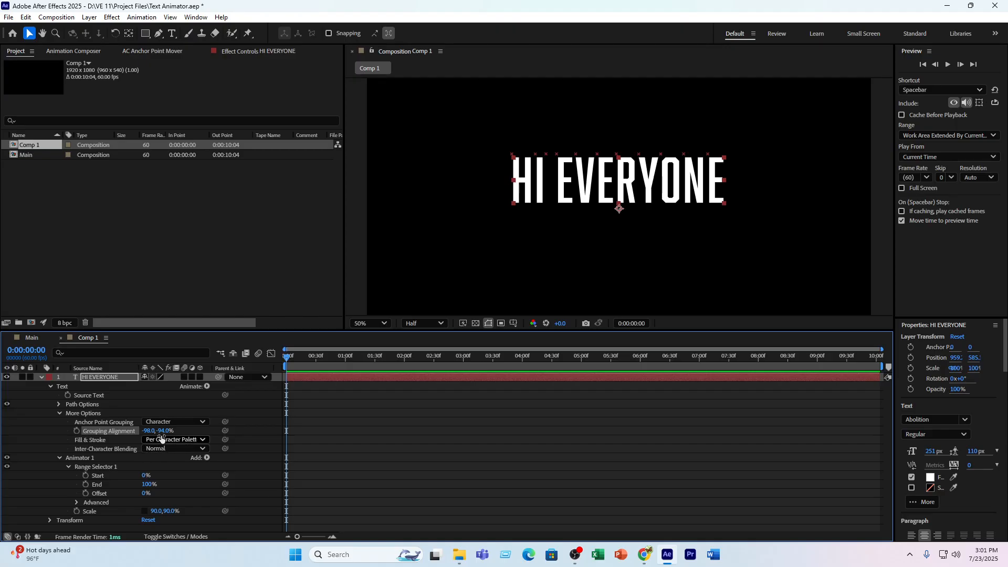
mouse_move(161, 430)
mouse_down()
mouse_move(188, 431)
mouse_move(155, 431)
mouse_up()
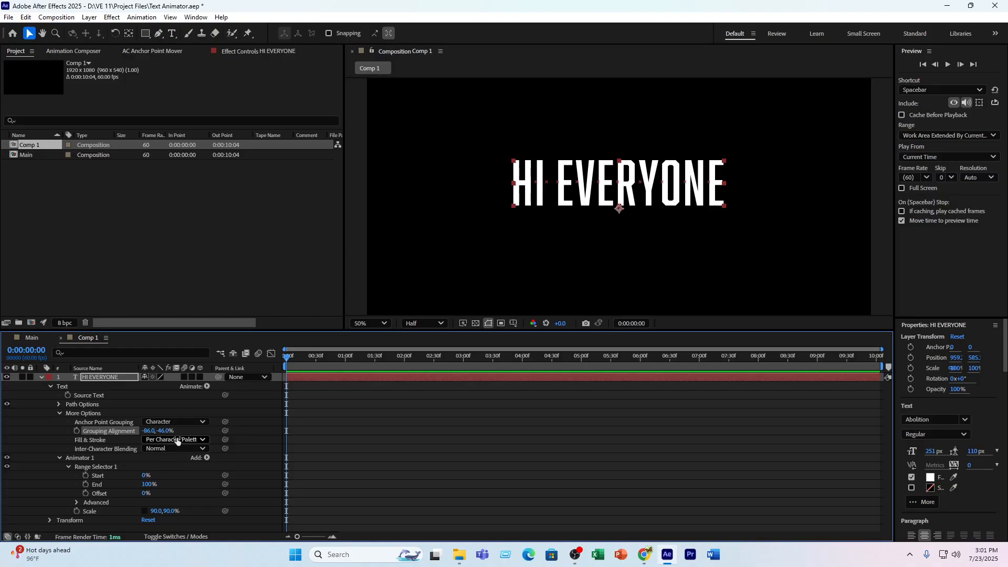
mouse_move(149, 431)
mouse_down()
mouse_move(96, 430)
mouse_move(148, 430)
mouse_up()
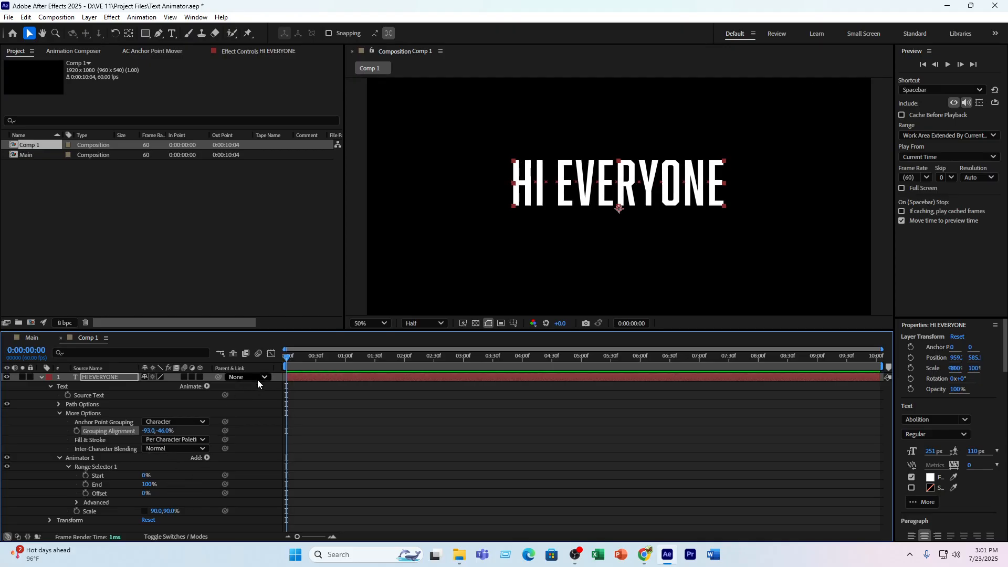
- Keyframe the Offset at 0% at the start, try 13% at frame 32 and undo the second keyframe
click(85, 493)
click(318, 359)
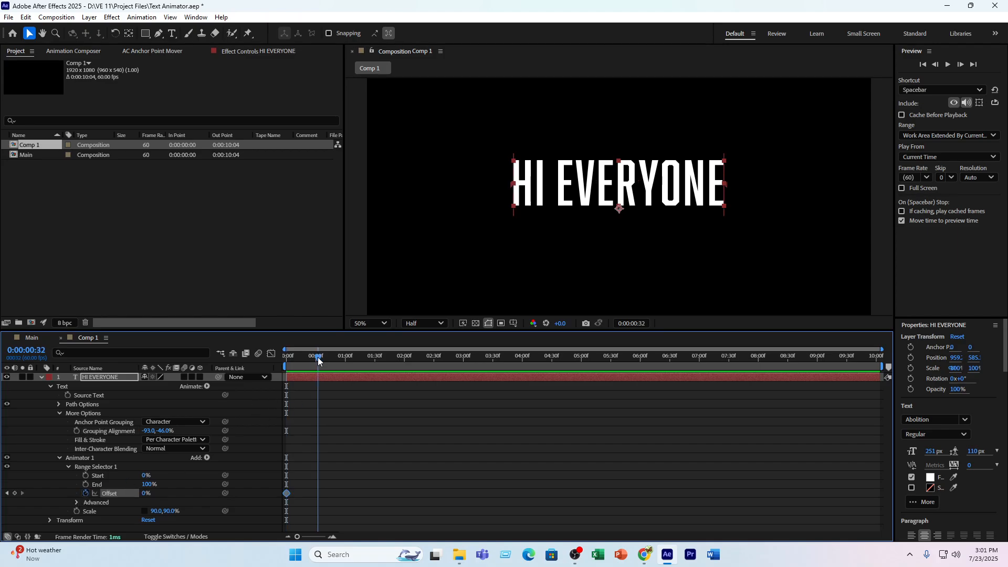
drag(144, 494, 149, 488)
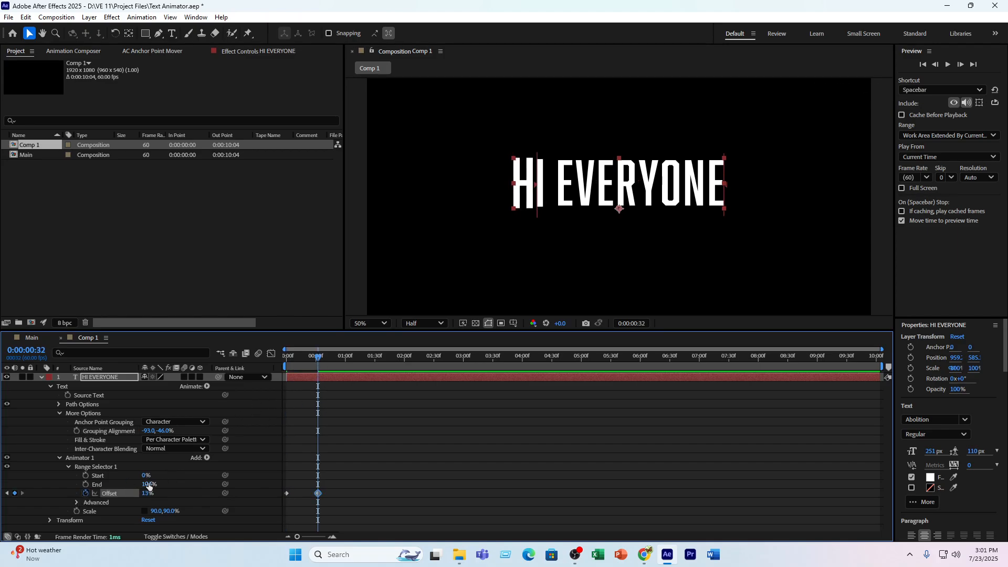
key(ctrl+z)
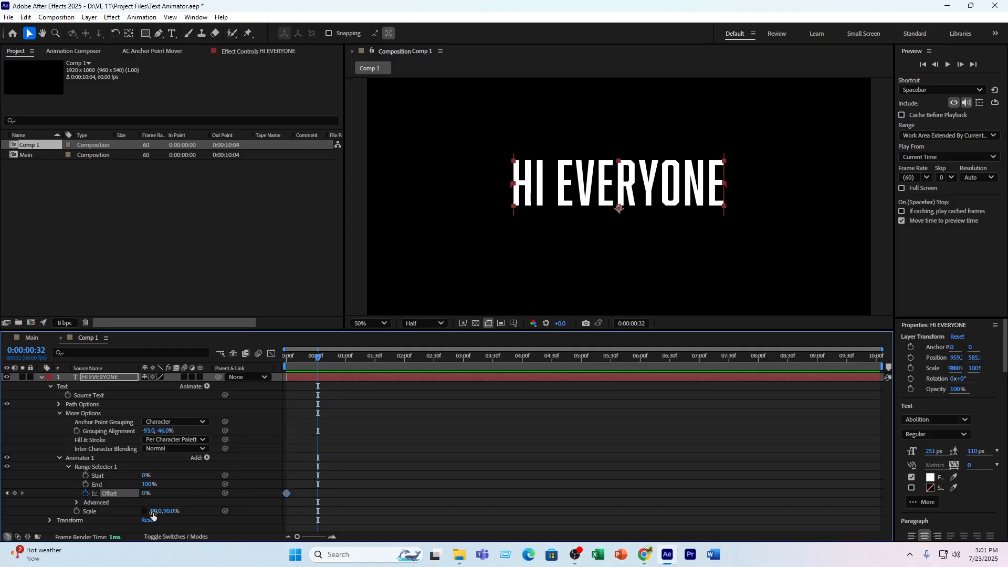
- Set Animator 1's horizontal Scale to 0% and keyframe the Offset at 100% at frame 34
click(154, 512)
text(0)
key(Return)
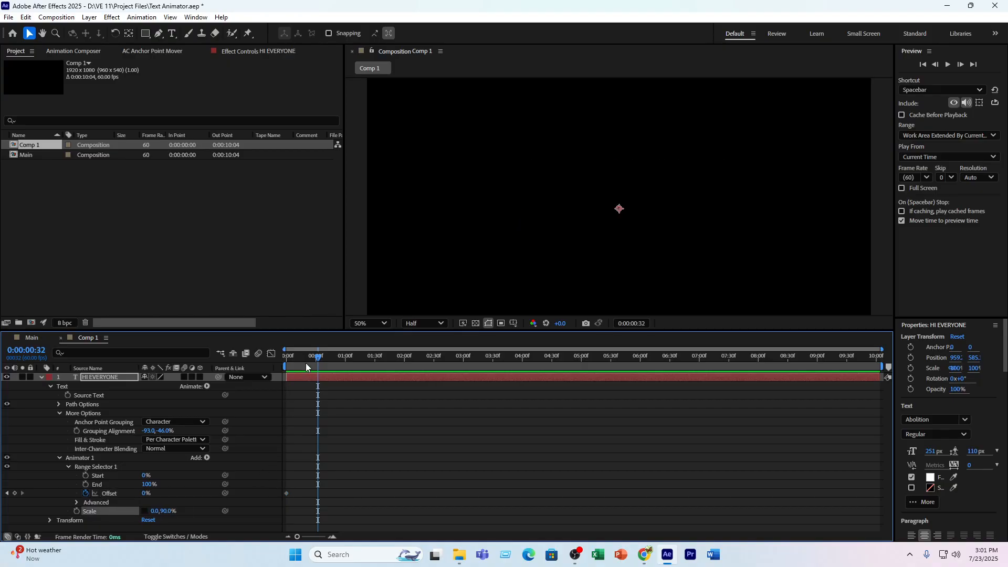
mouse_move(305, 363)
mouse_down()
mouse_move(275, 366)
mouse_move(319, 364)
mouse_up()
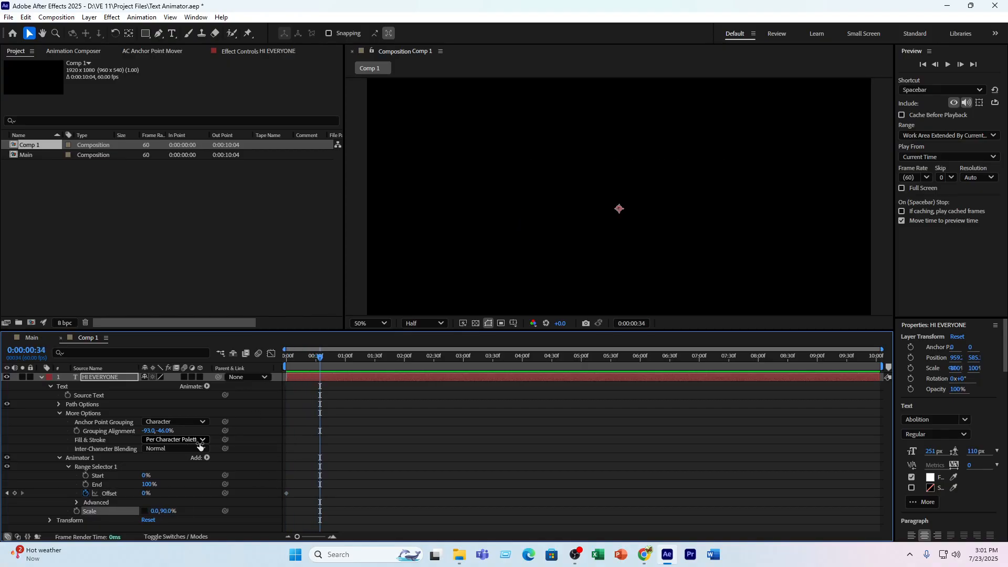
drag(147, 493, 205, 492)
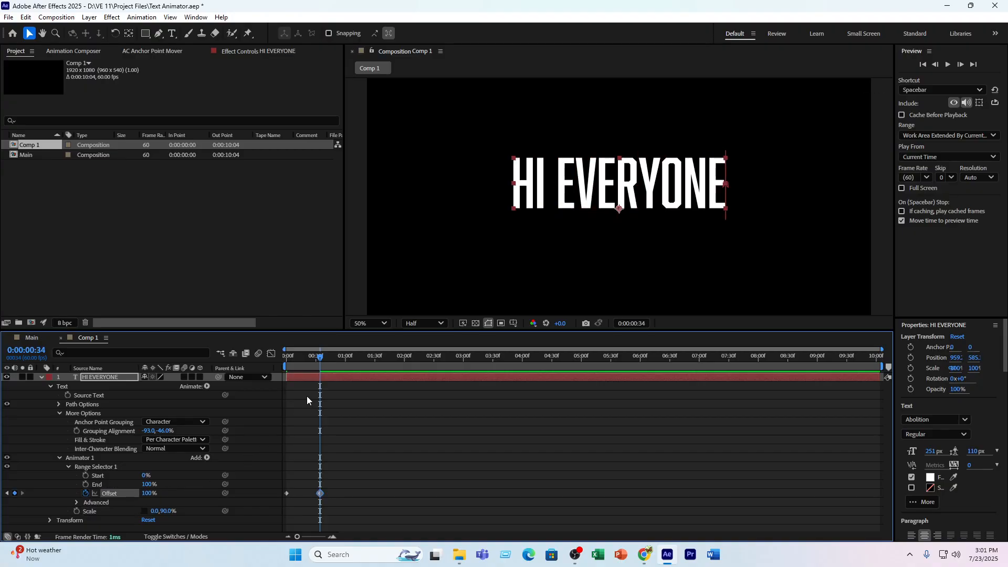
- Return to the first frame and preview the HI EVERYONE reveal with the changed anchor alignment
drag(311, 361, 286, 361)
click(387, 430)
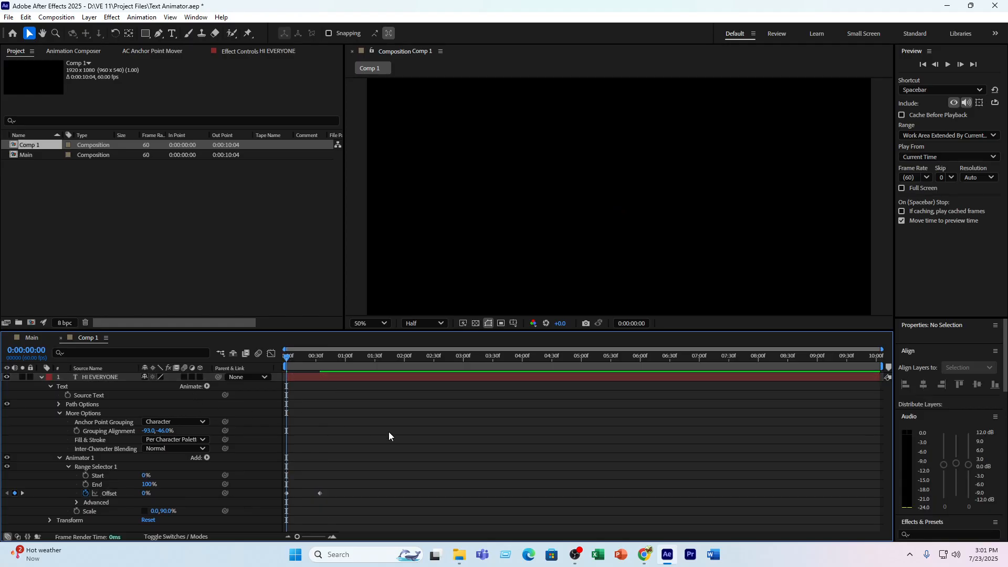
key(space)
key(space)
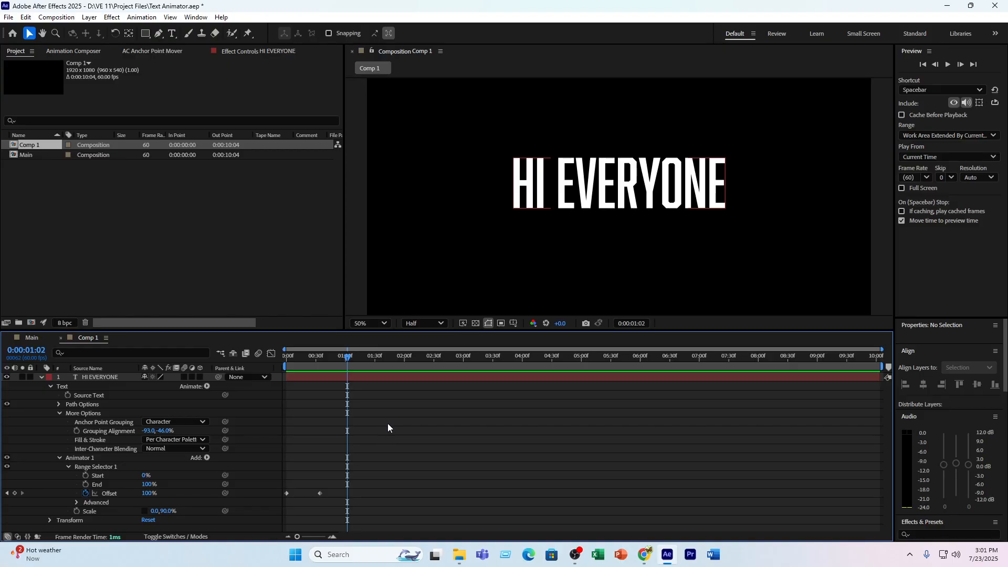
- Undo back through the Offset, Scale, alignment, animator and font changes, restoring HI EVERYONE to Poppins Bold at 128 px
key(ctrl+z)
key(ctrl+z)
key(ctrl+z)
key(ctrl+z)
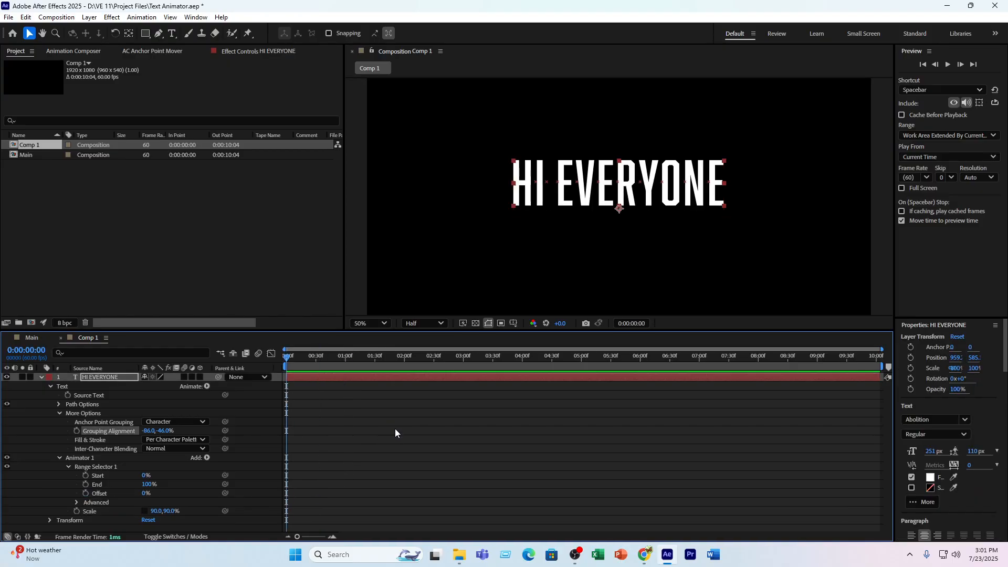
key(ctrl+z)
key(ctrl+z)
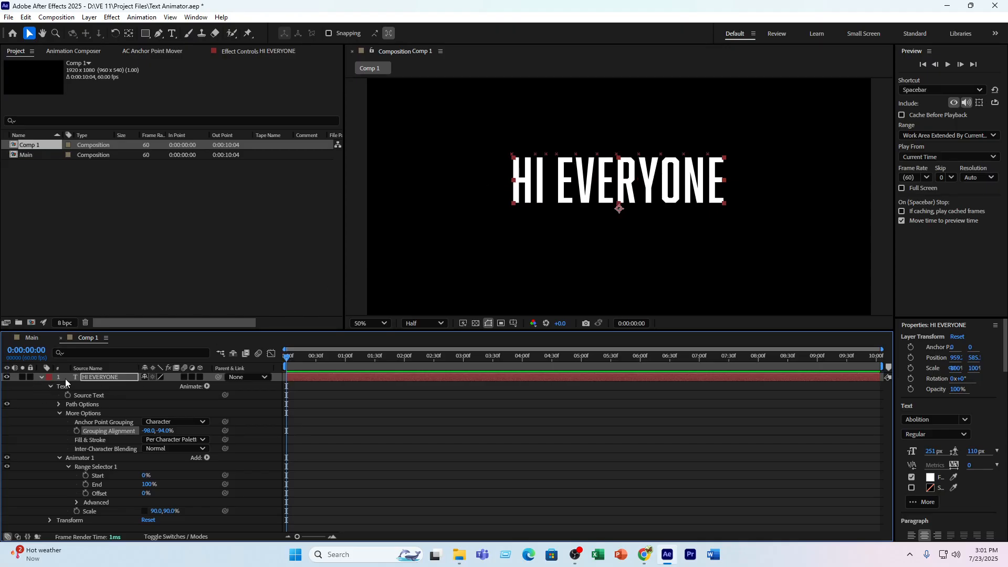
key(ctrl+z)
key(ctrl+z)
key(ctrl+z)
key(ctrl+z)
key(ctrl+z)
key(ctrl+z)
key(ctrl+z)
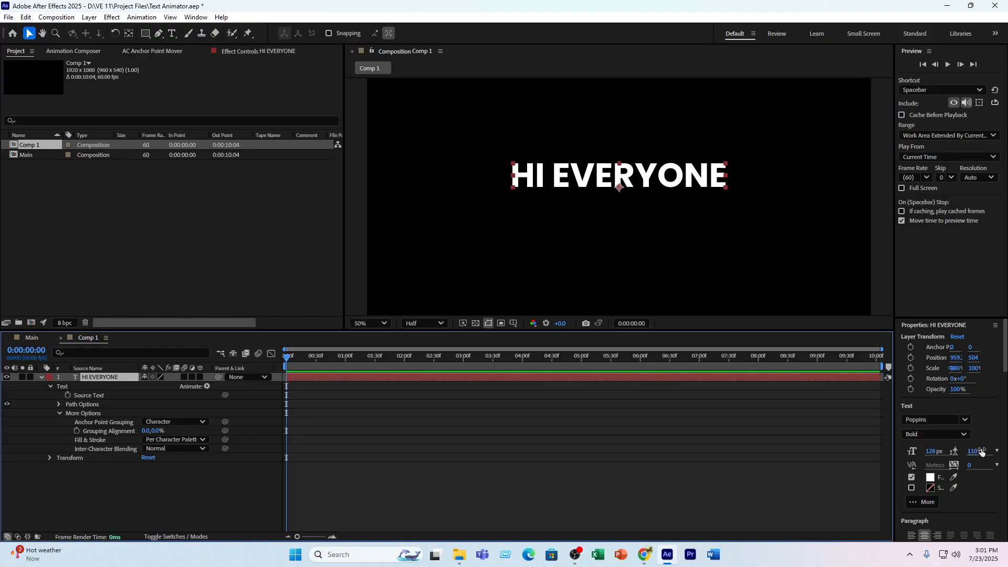
- Change the HI EVERYONE text's font to Abolition Regular
click(930, 420)
text(aboli)
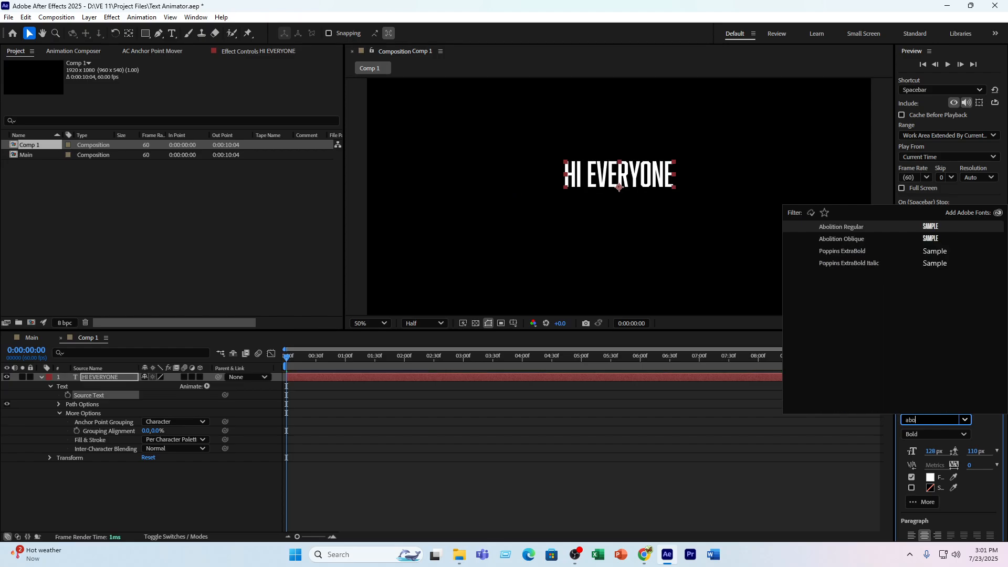
click(844, 227)
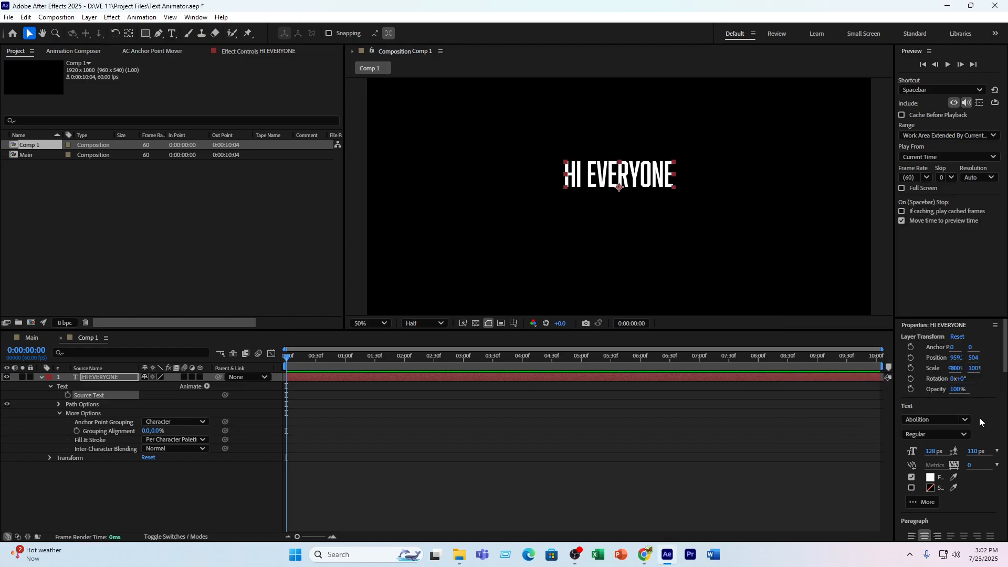
- Center the HI EVERYONE layer vertically in the composition
scroll(968, 502, down, 5)
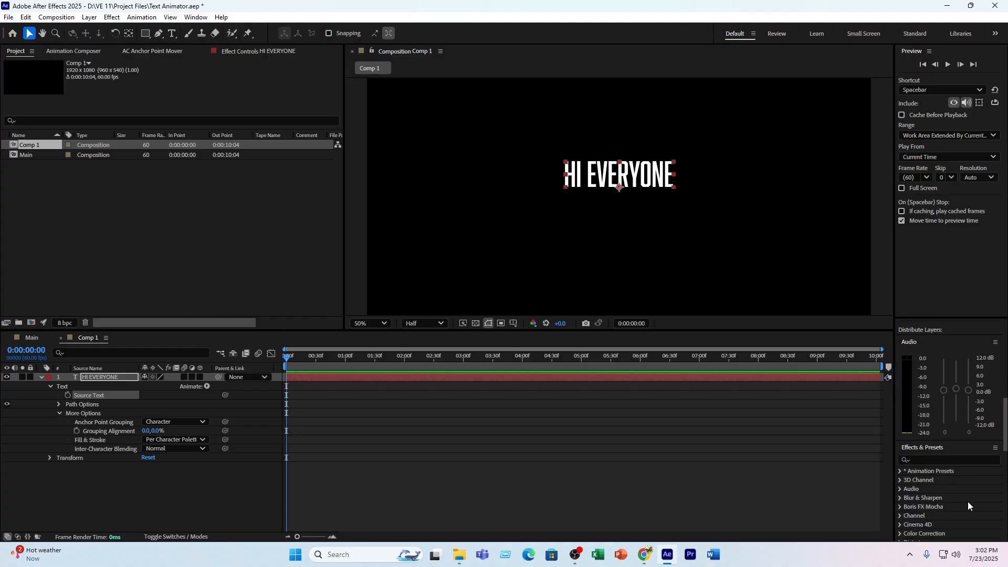
scroll(939, 443, up, 5)
click(977, 443)
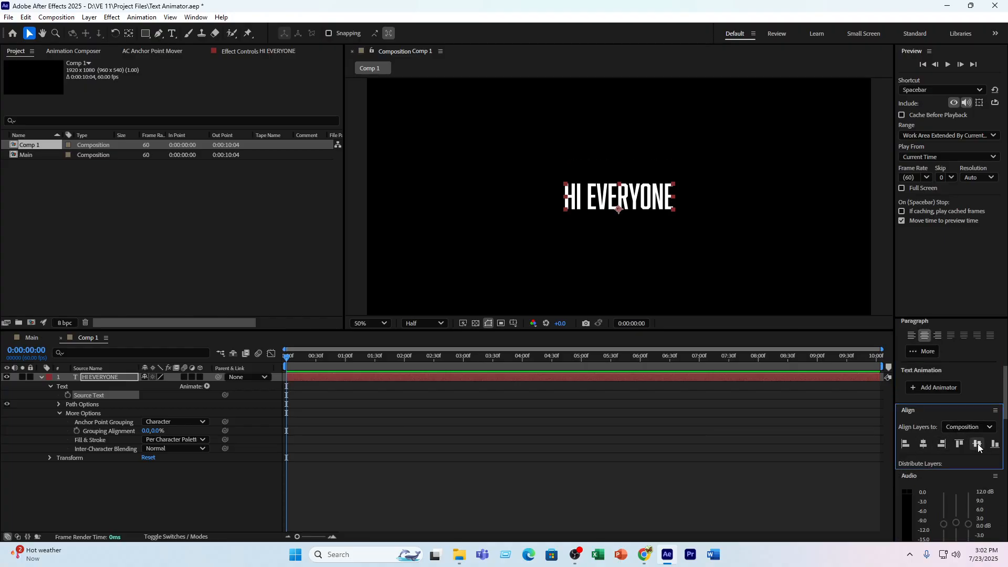
click(101, 477)
scroll(531, 264, down, 2)
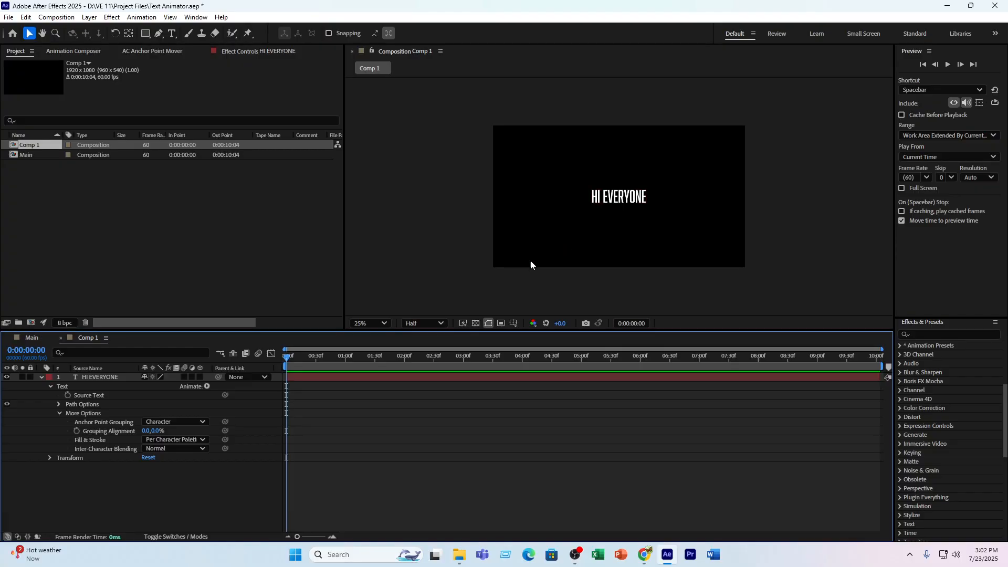
- Enlarge the HI EVERYONE text's font size until the title spans roughly half of the composition's width
double_click(100, 377)
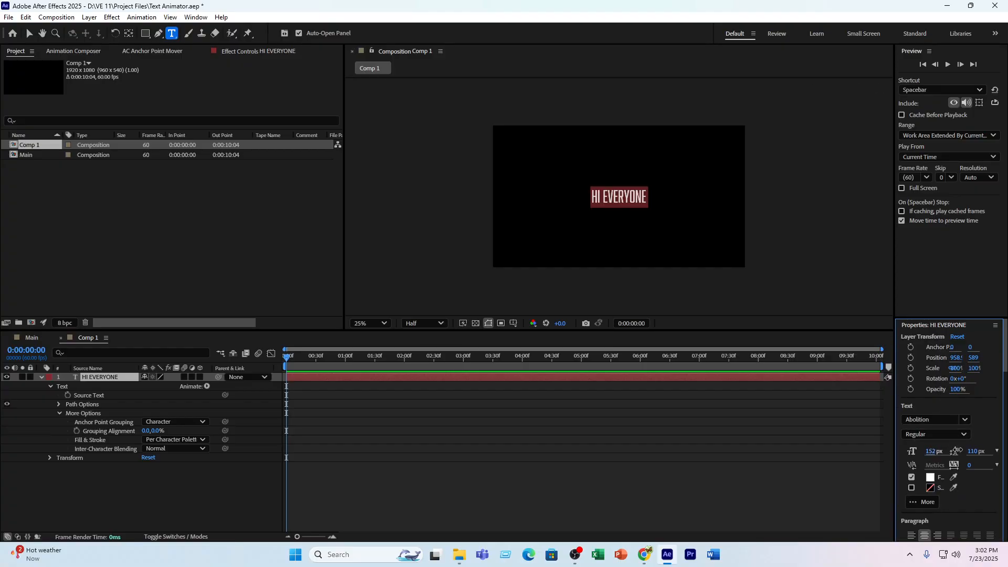
drag(933, 451, 1002, 450)
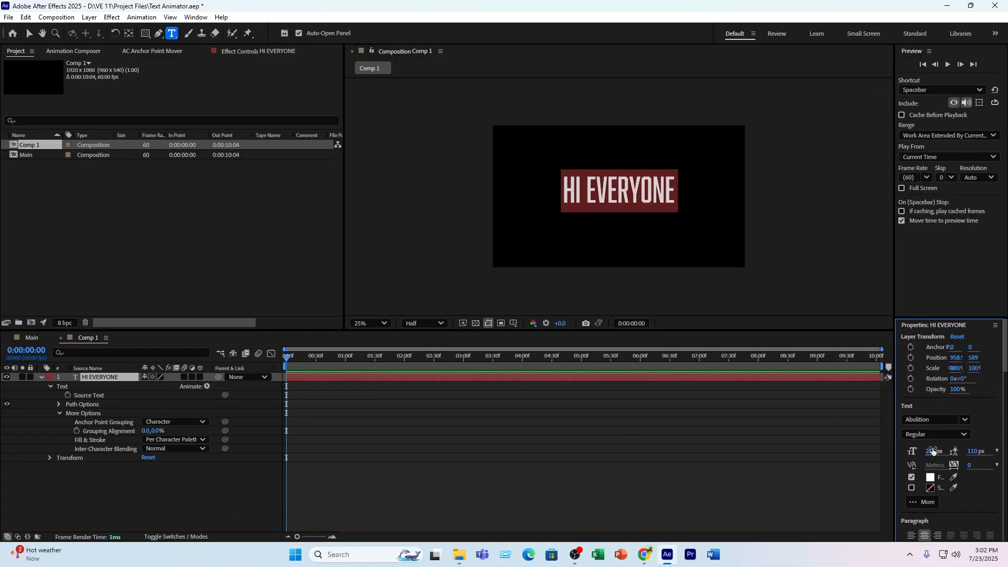
drag(933, 451, 963, 451)
click(310, 435)
scroll(599, 246, up, 2)
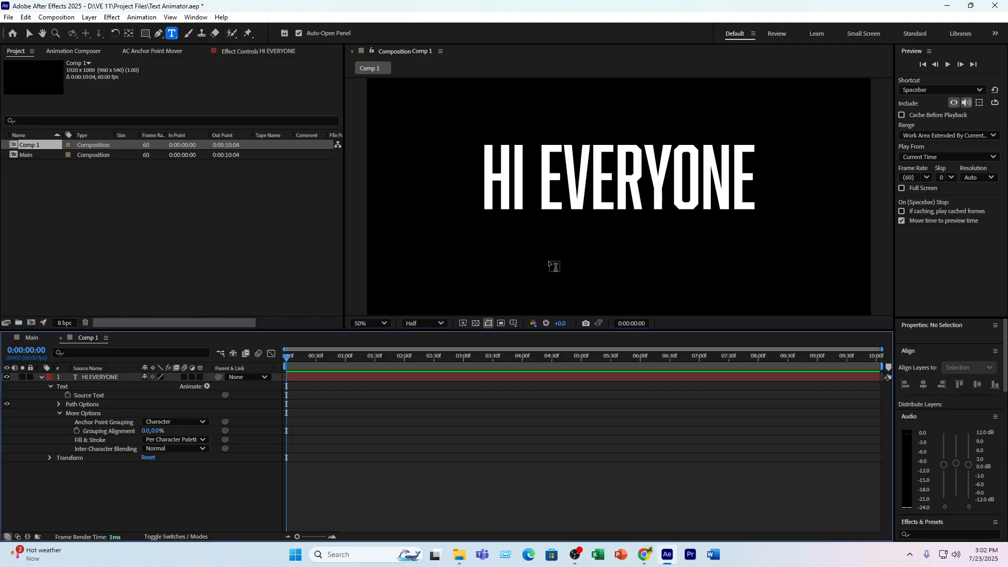
- Center the enlarged title horizontally and vertically in the composition
click(123, 384)
scroll(956, 460, down, 3)
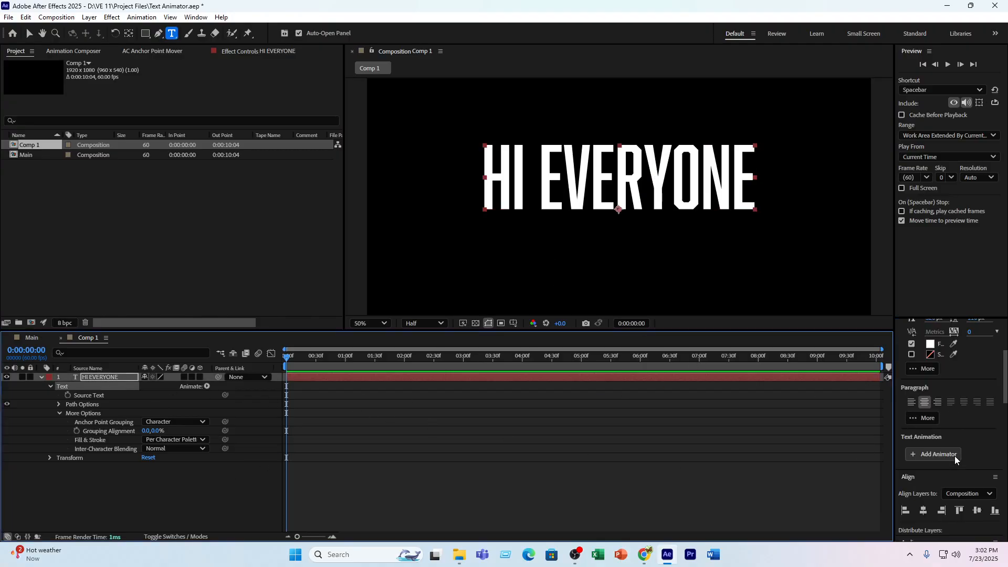
click(923, 511)
click(978, 513)
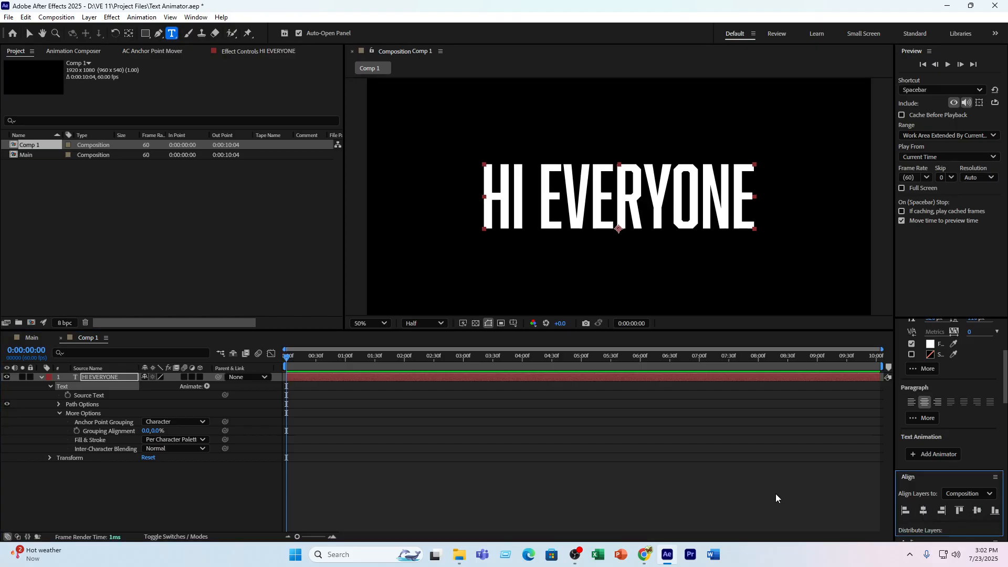
click(146, 496)
- Make HI EVERYONE a 3D layer and return to the Selection tool
click(118, 376)
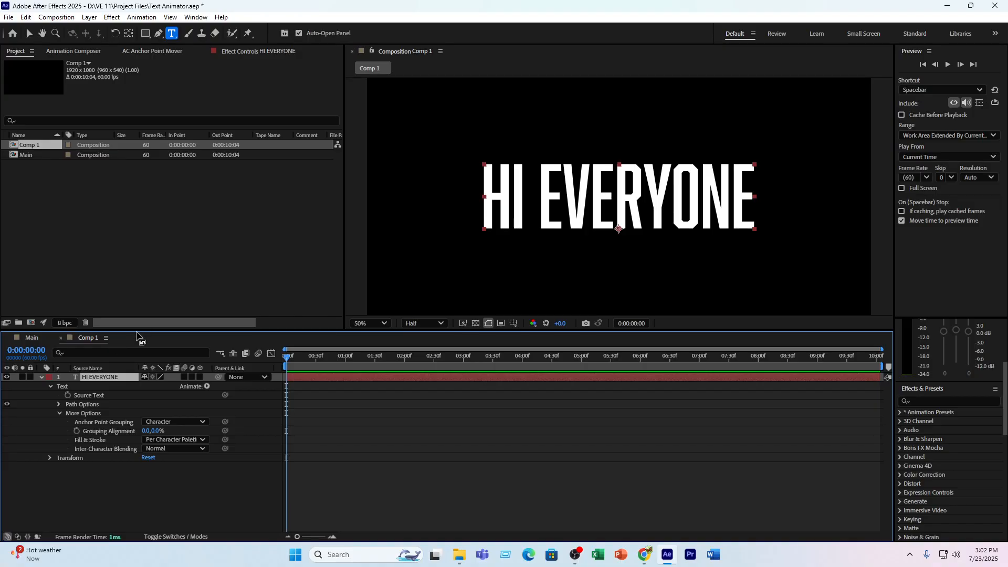
click(198, 377)
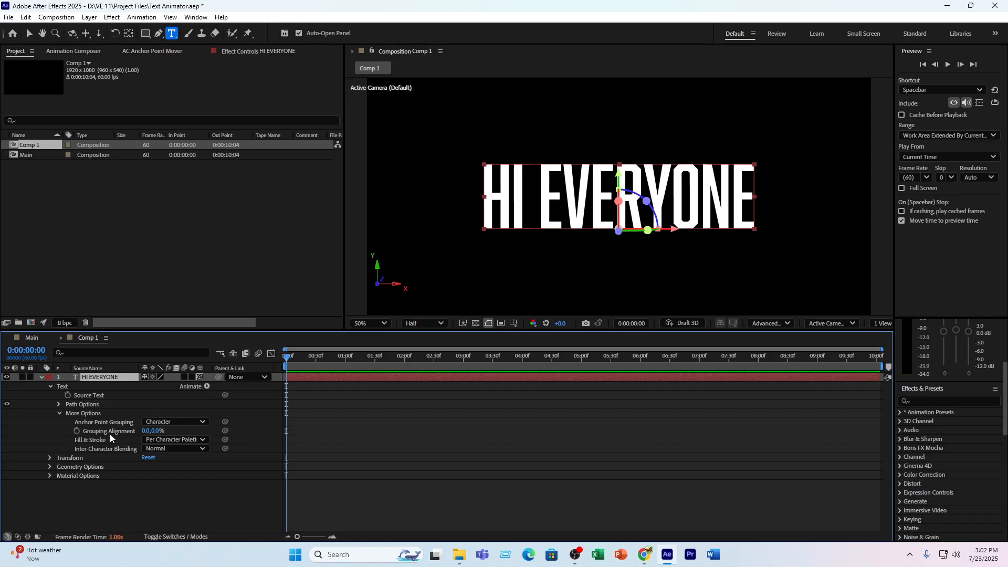
click(29, 36)
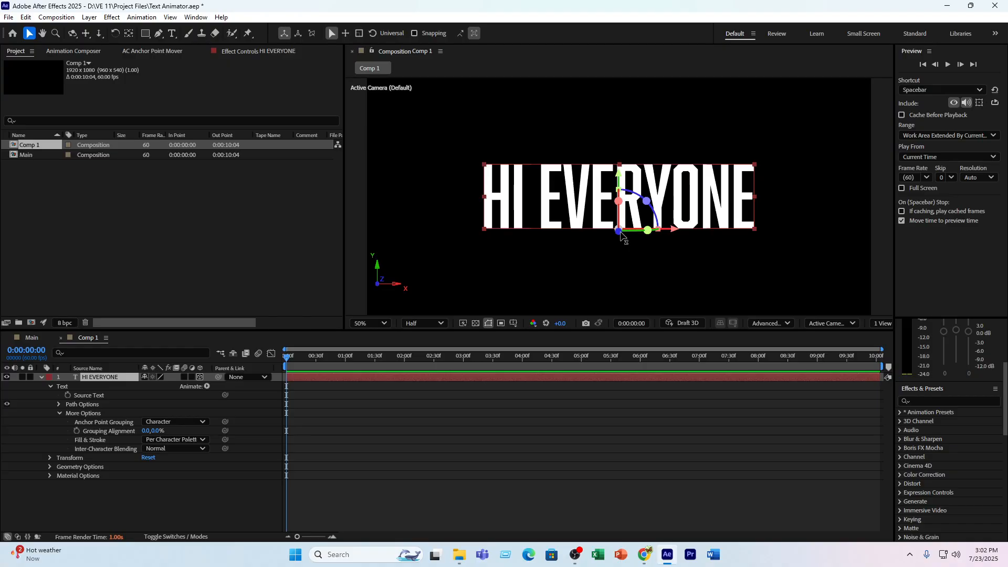
- Try to move the 3D title's anchor point with the Pan Behind tool
key(y)
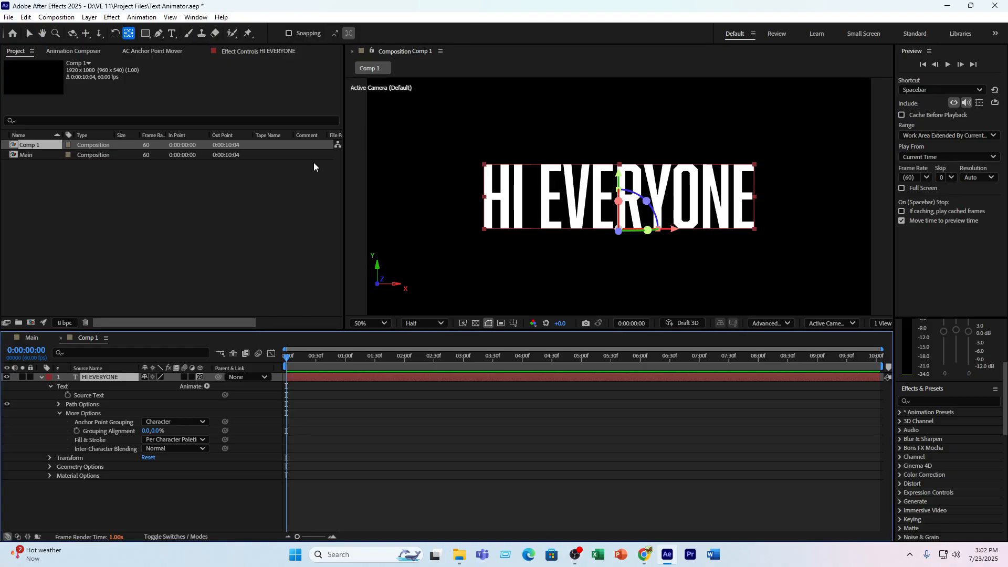
click(628, 224)
click(628, 231)
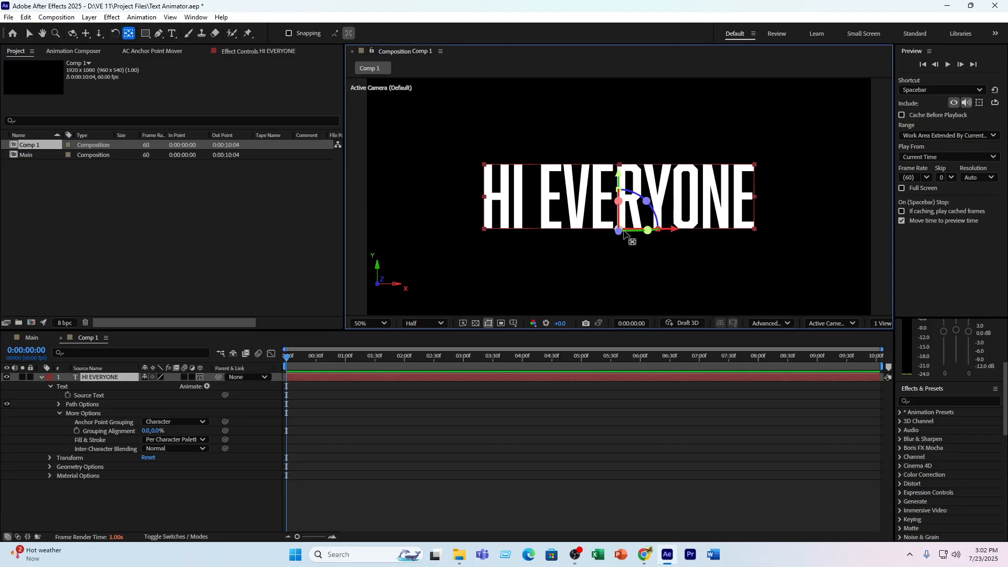
click(628, 241)
click(621, 233)
drag(621, 231, 654, 220)
click(134, 377)
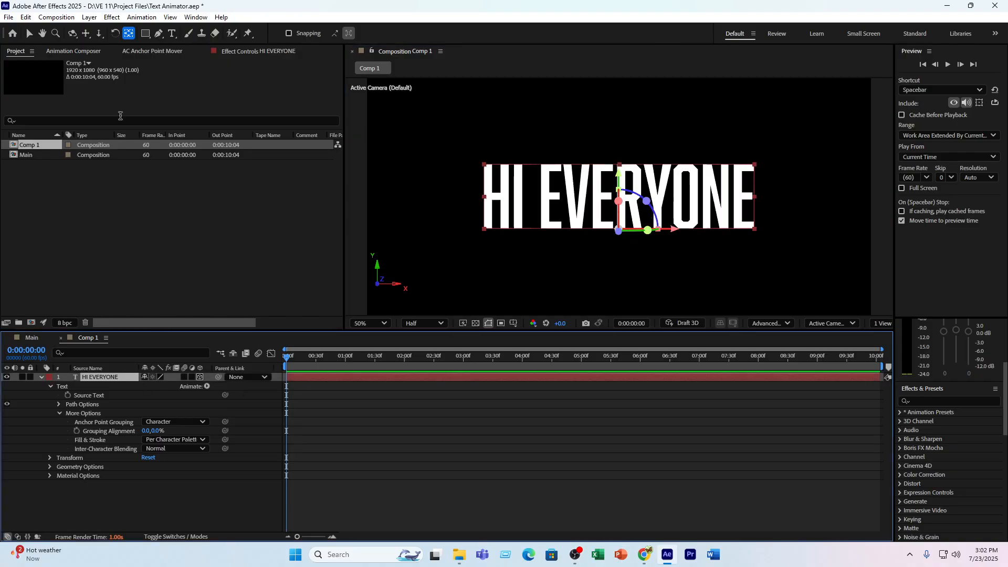
- Try raising the anchor point from the text's baseline by its axis and its center, undoing each move
click(620, 200)
drag(619, 172, 628, 158)
key(ctrl+z)
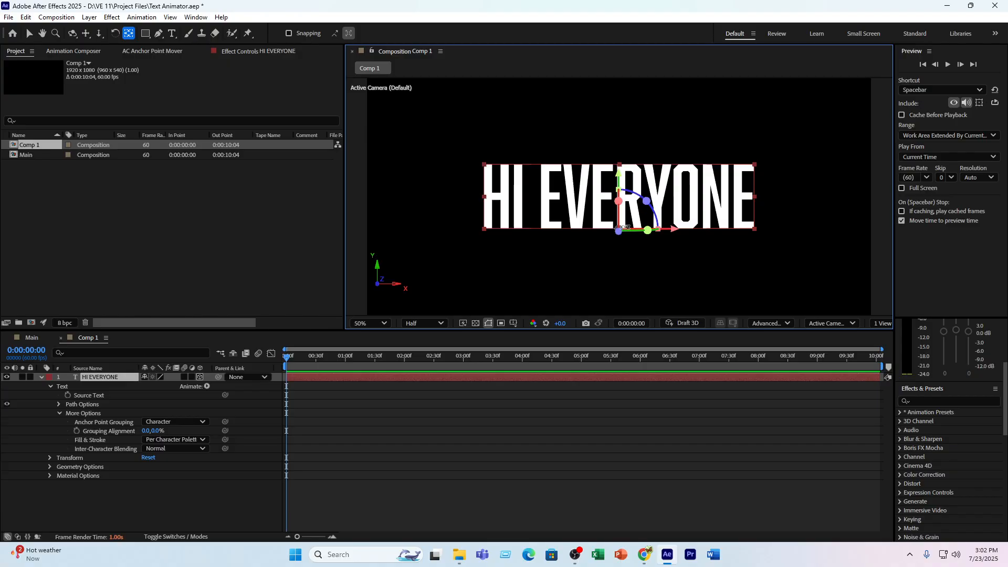
click(630, 239)
click(631, 223)
drag(618, 229, 620, 203)
key(ctrl+z)
click(93, 439)
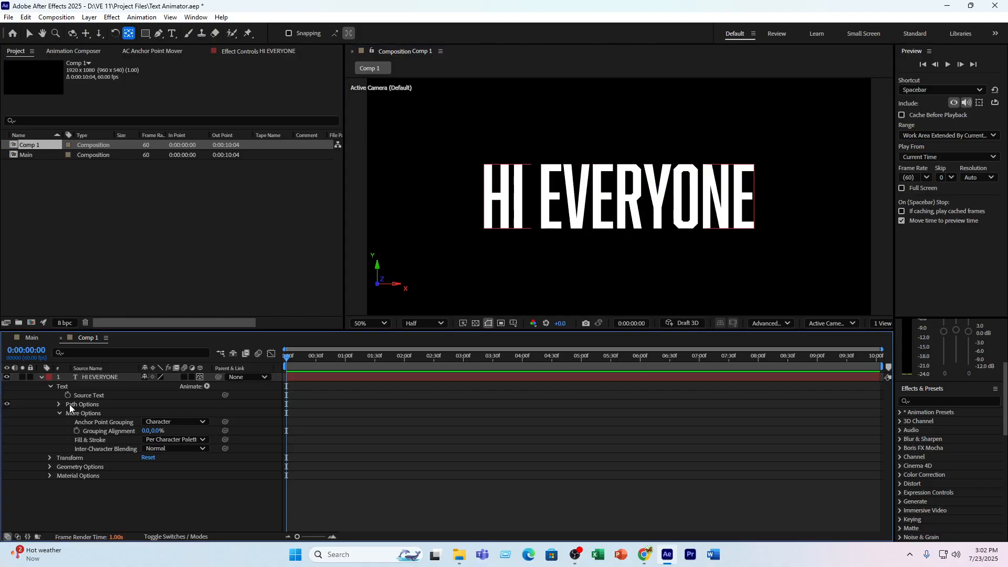
- Reveal the layer's Transform properties, try an Anchor Point Y of -244, and undo the change
click(50, 458)
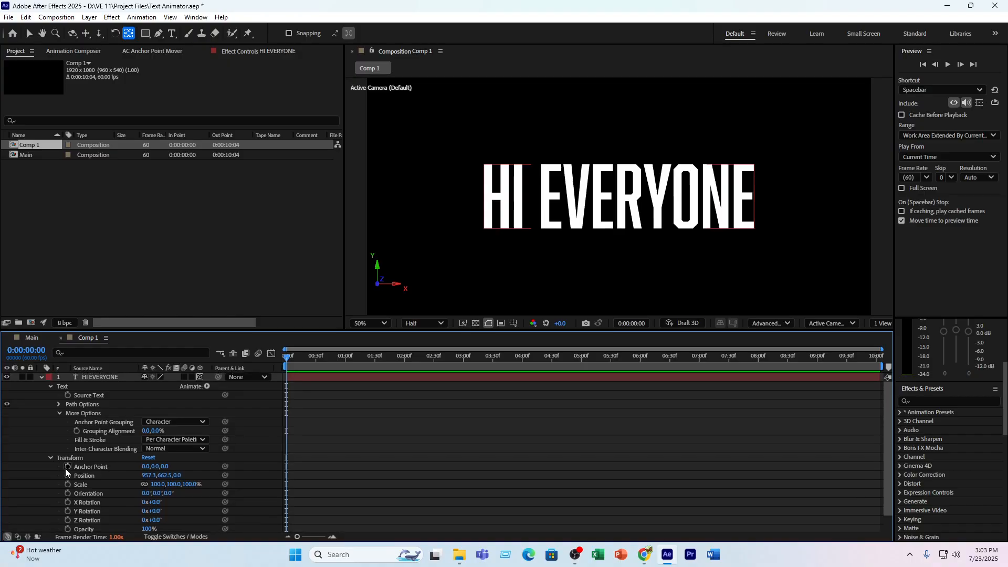
click(87, 467)
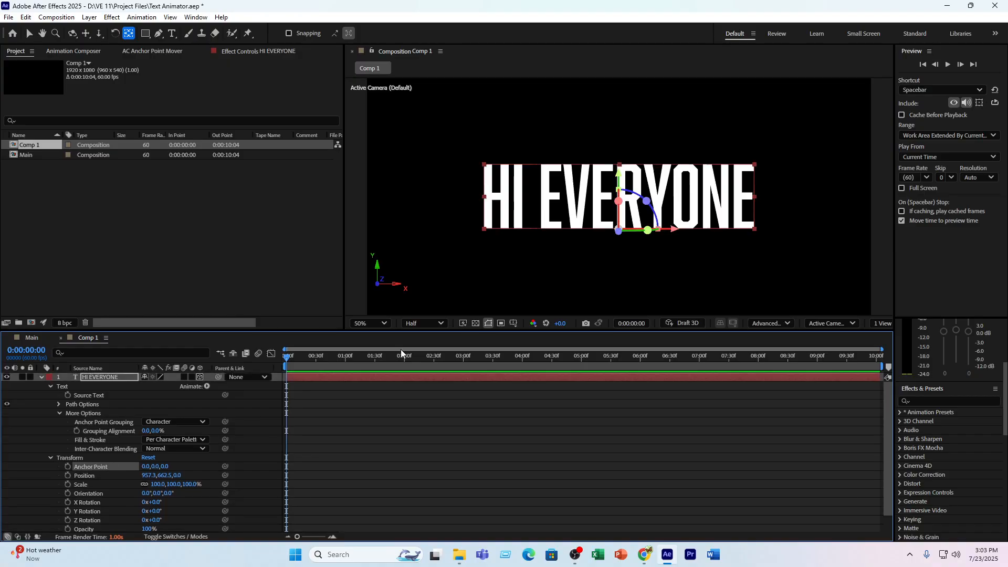
click(625, 238)
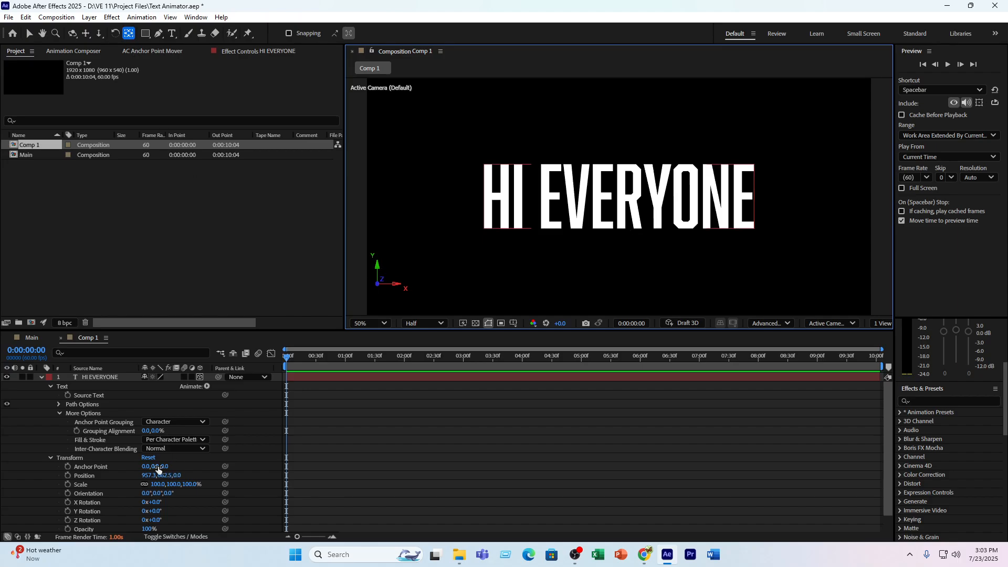
drag(165, 467, 22, 474)
scroll(578, 253, down, 2)
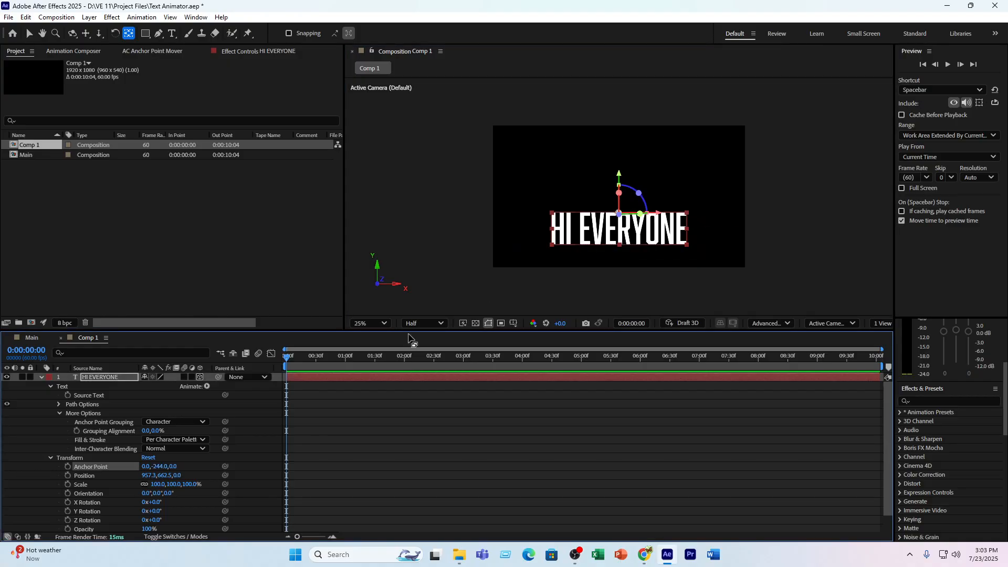
key(ctrl+z)
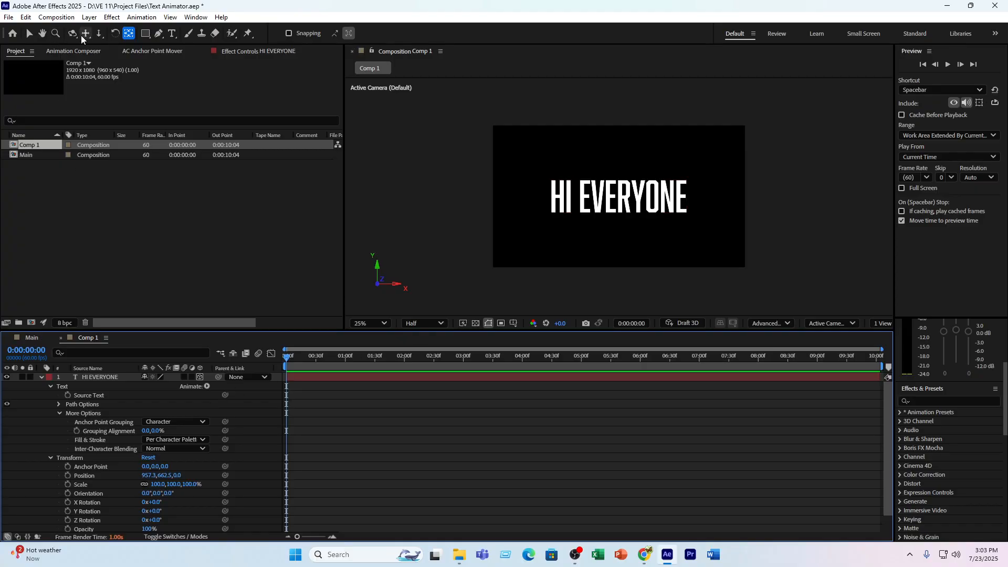
- Move the anchor point to the title's upper edge with the Pan Behind tool, at about 12, -256, 0
click(128, 32)
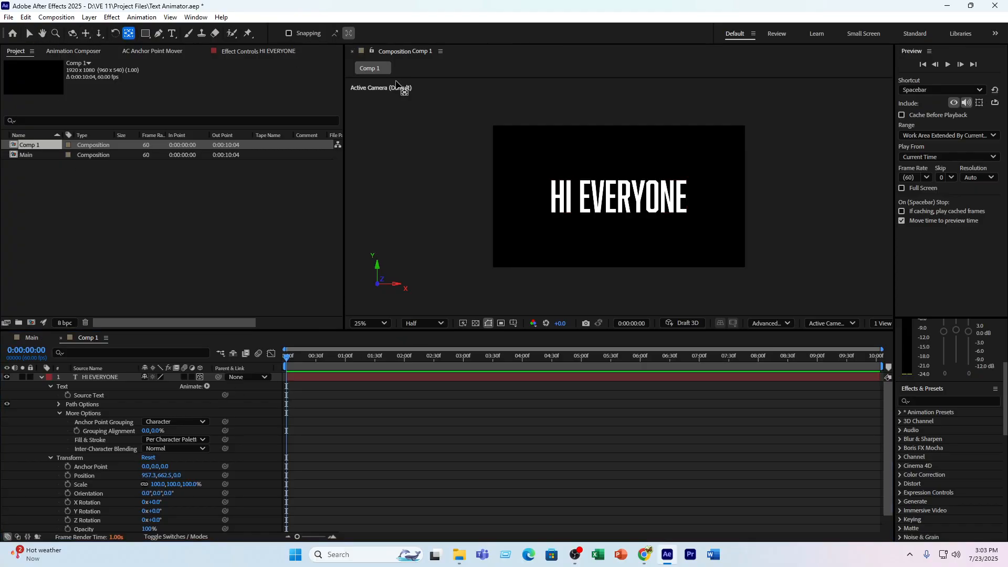
click(85, 376)
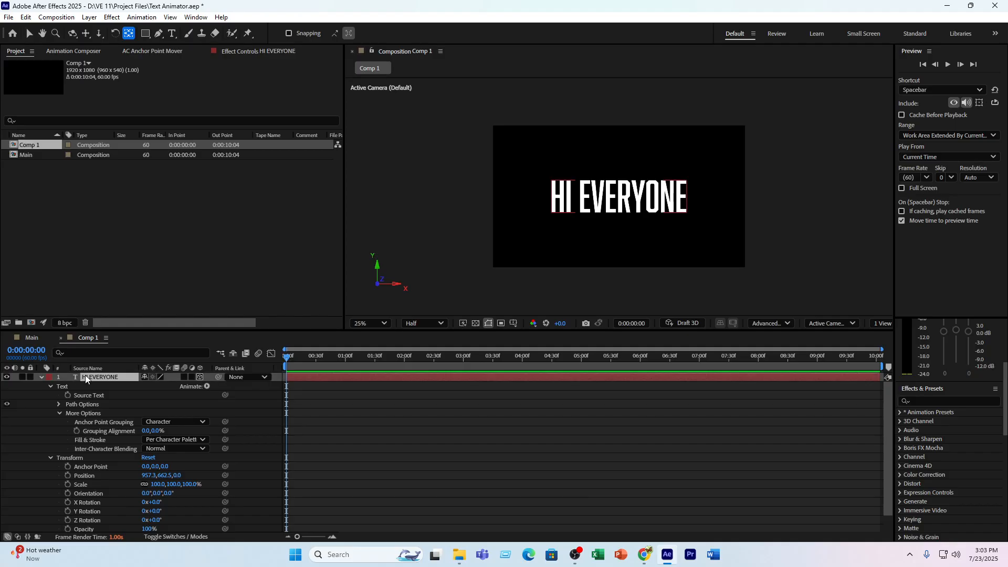
click(624, 228)
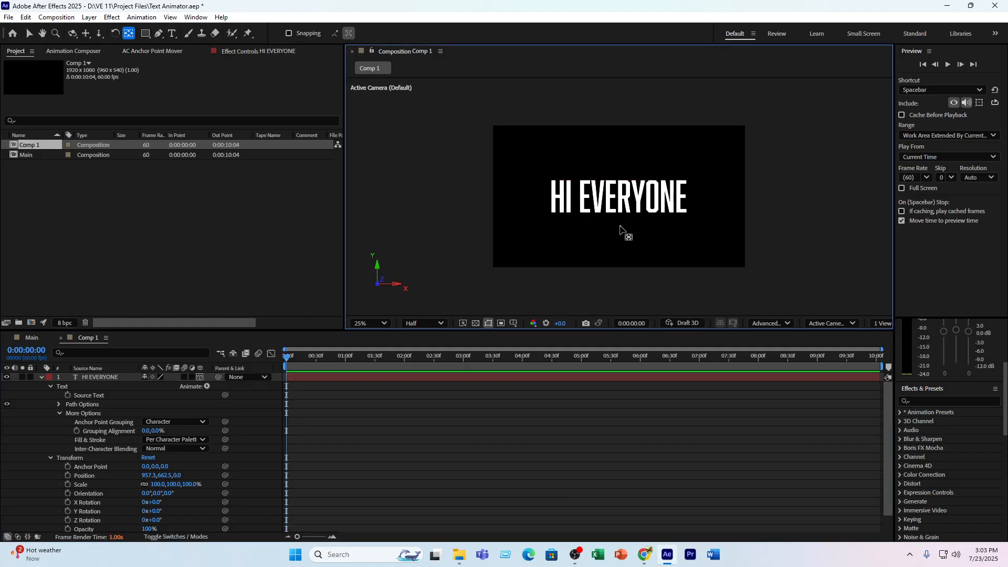
click(623, 214)
drag(620, 213, 620, 176)
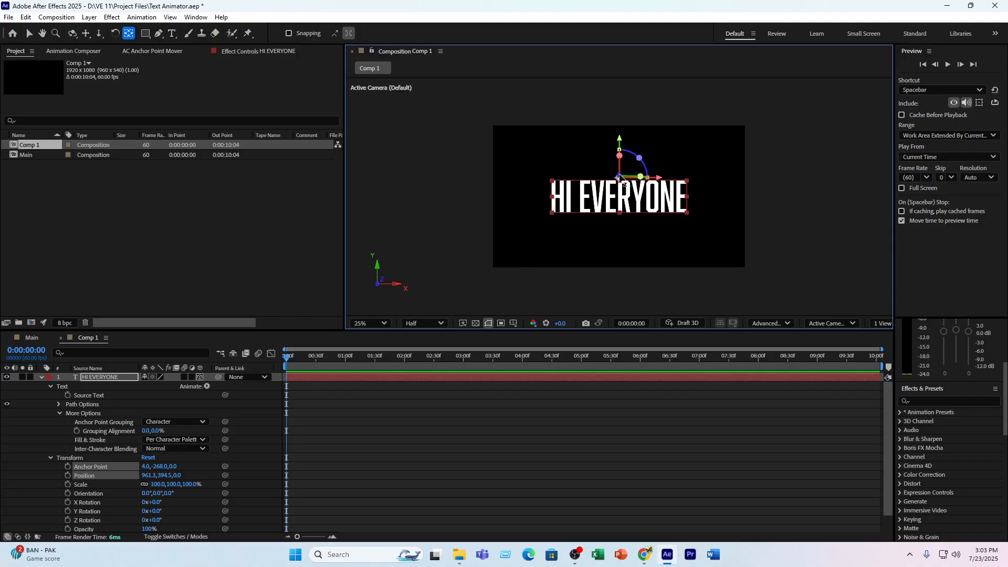
mouse_move(619, 178)
mouse_down()
mouse_move(636, 204)
mouse_move(620, 179)
mouse_up()
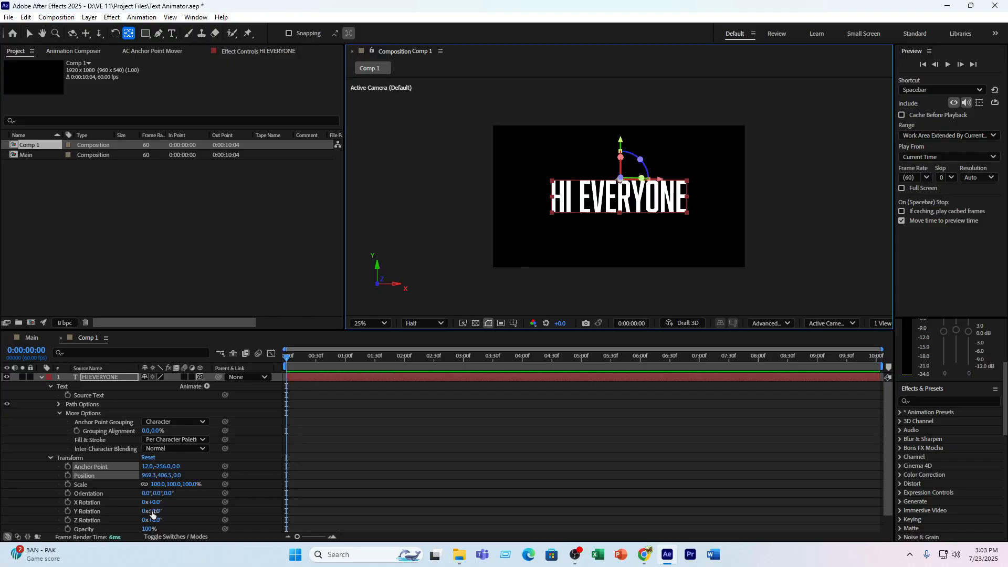
- Try tilting the title around its upper edge with X Rotation, undo the rotation and reselect the layer
drag(157, 502, 105, 510)
key(ctrl+z)
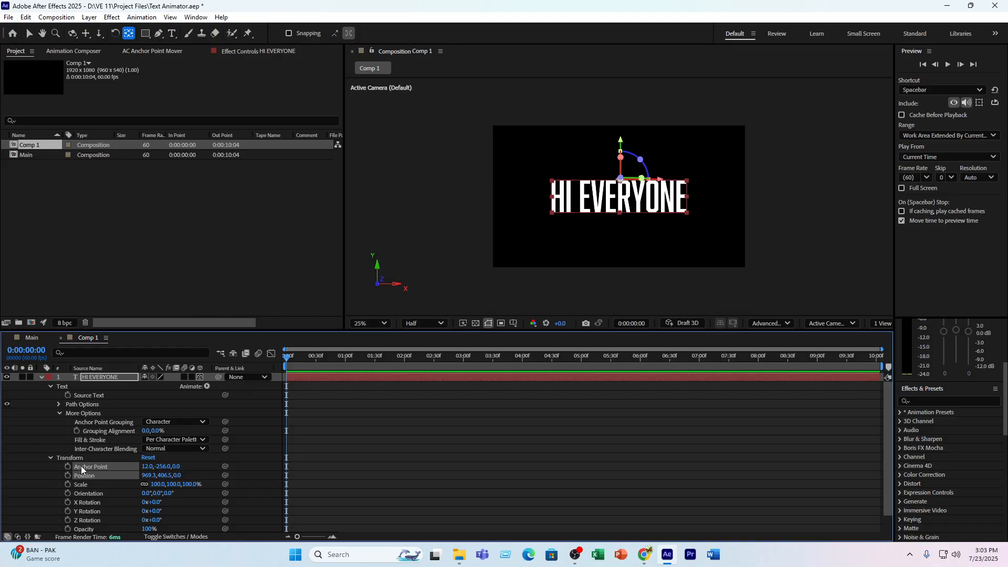
click(83, 377)
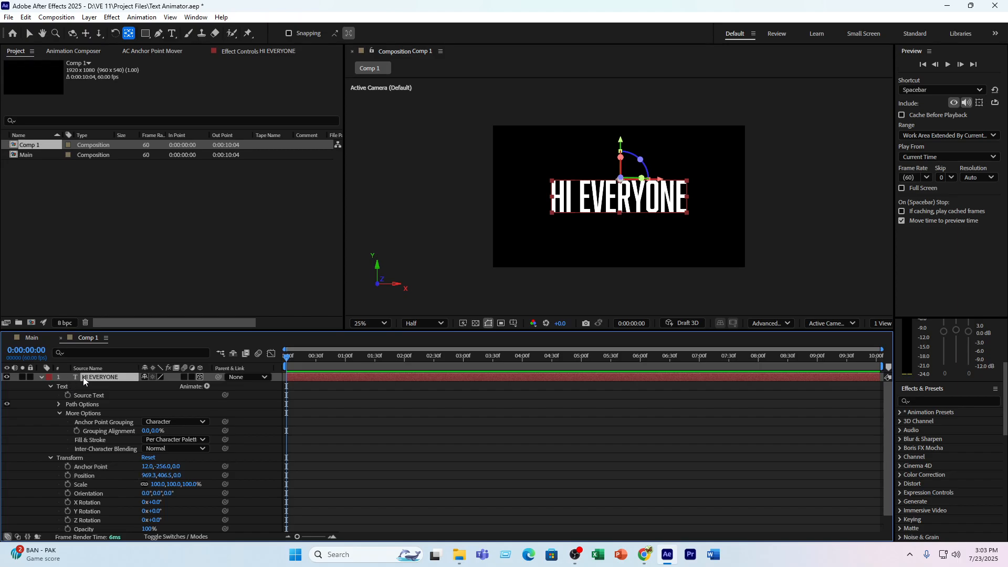
- Show only the X Rotation property of the HI EVERYONE layer in the timeline
key(r)
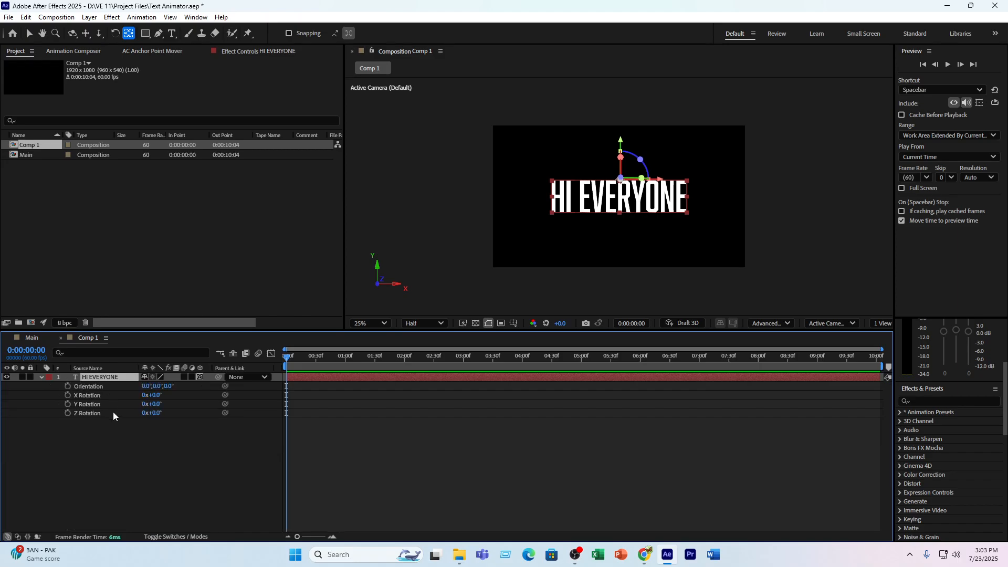
click(90, 395)
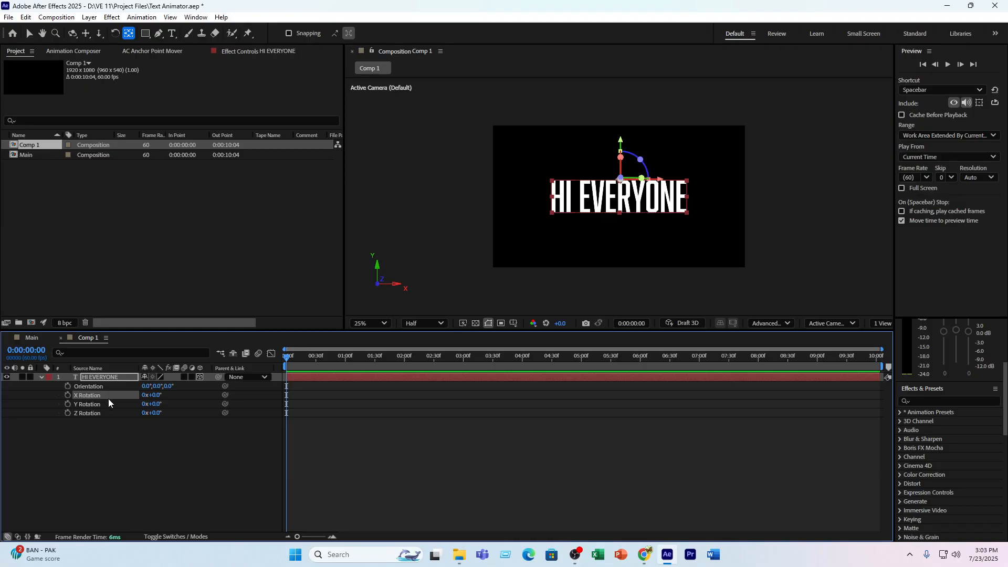
key(s)
key(s)
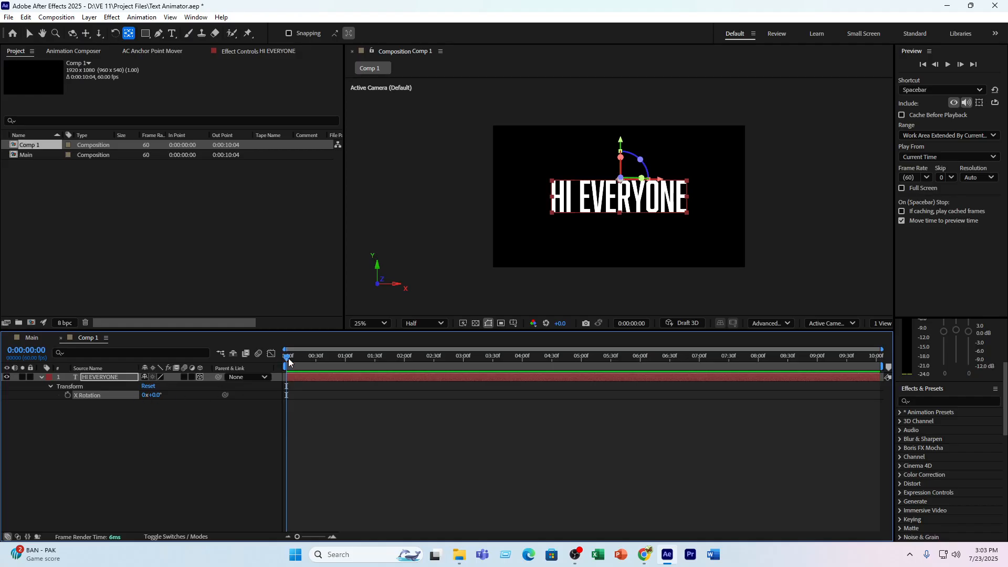
- Keyframe the text's X Rotation from 90° at frame 0 to 0° at frame 8
drag(288, 359, 296, 360)
click(310, 538)
drag(320, 537, 325, 539)
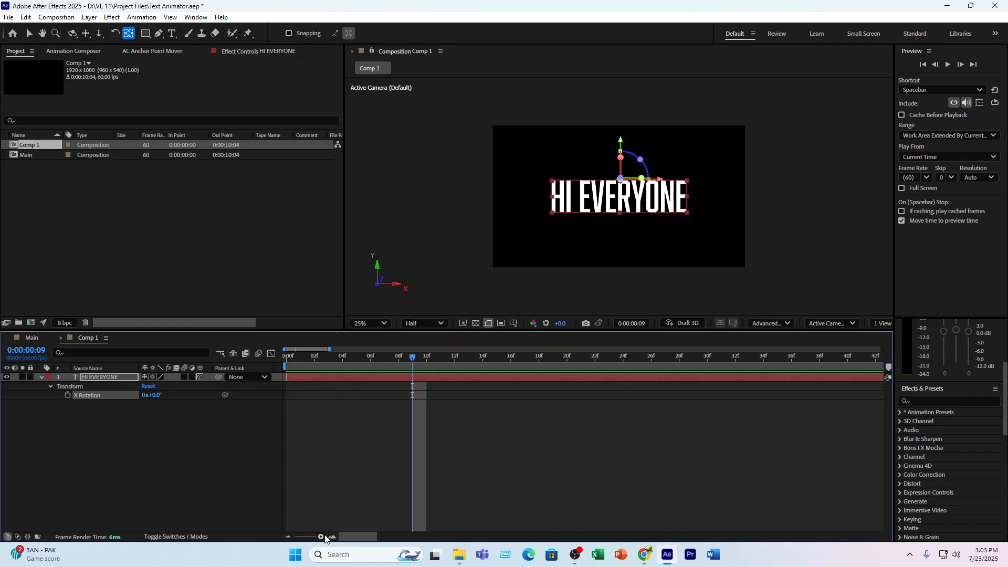
drag(412, 358, 286, 357)
click(67, 395)
click(154, 395)
text(90)
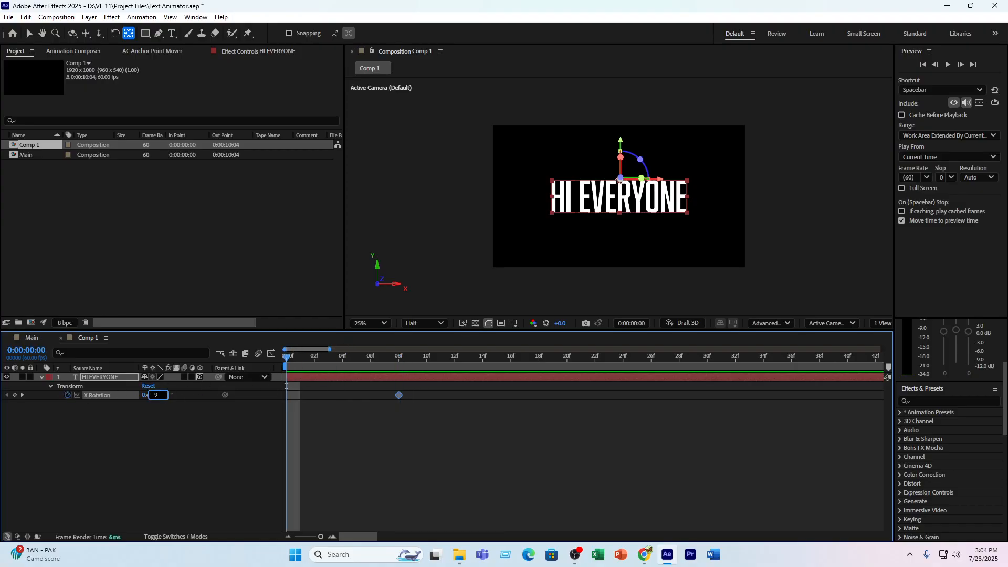
key(Return)
click(200, 405)
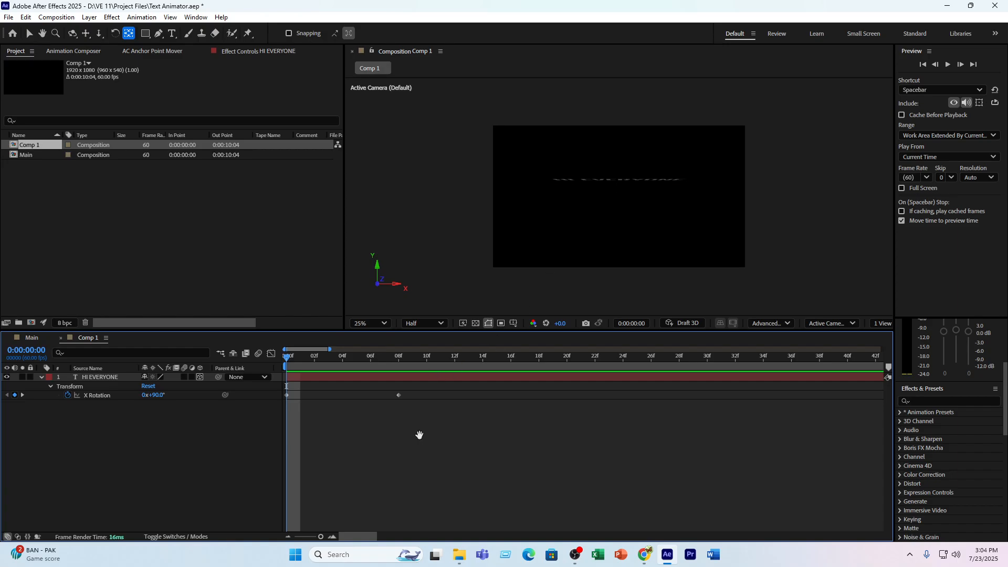
- Preview the flip and add an X Rotation keyframe of -69° at frame 12
key(space)
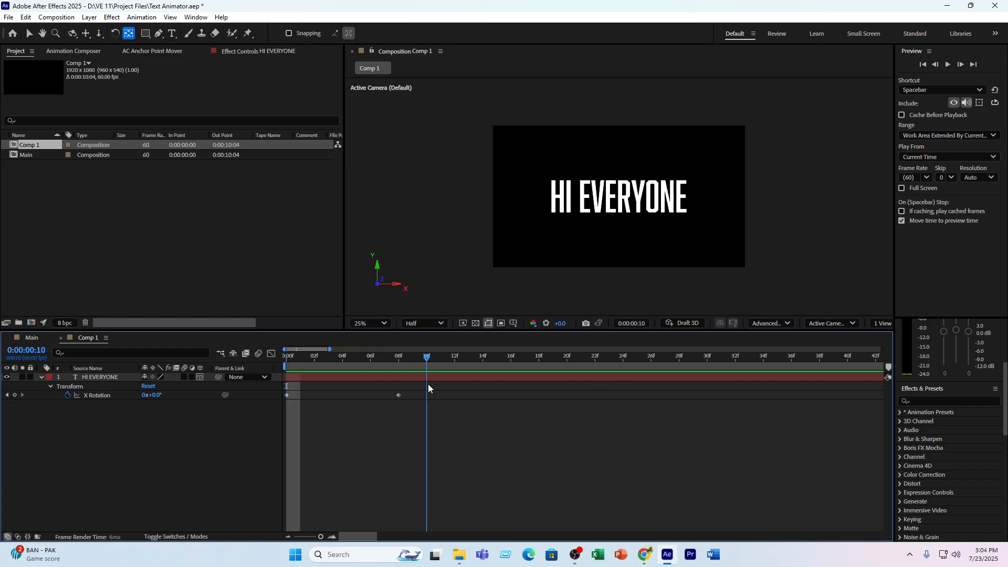
drag(427, 383, 451, 382)
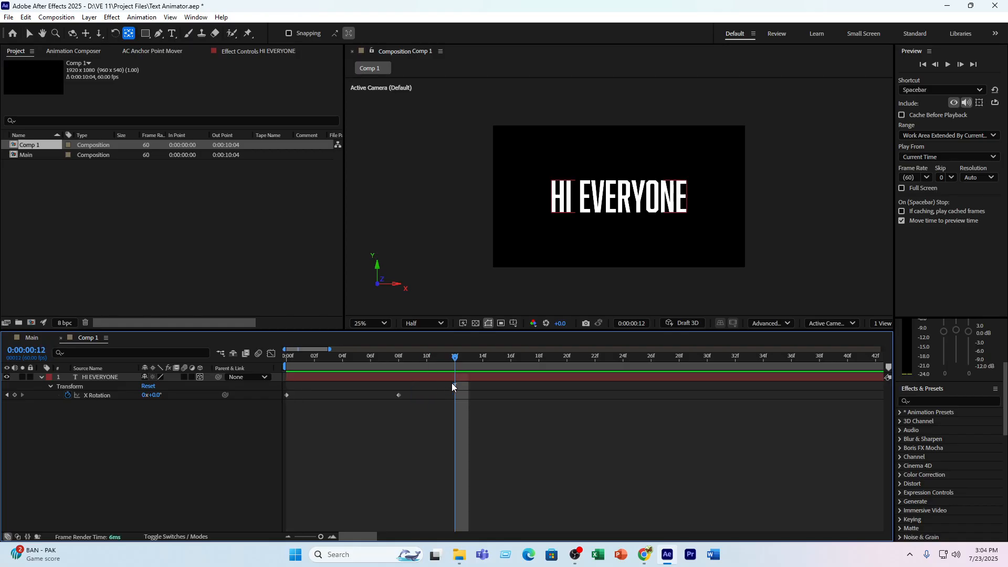
drag(153, 398, 124, 401)
click(341, 374)
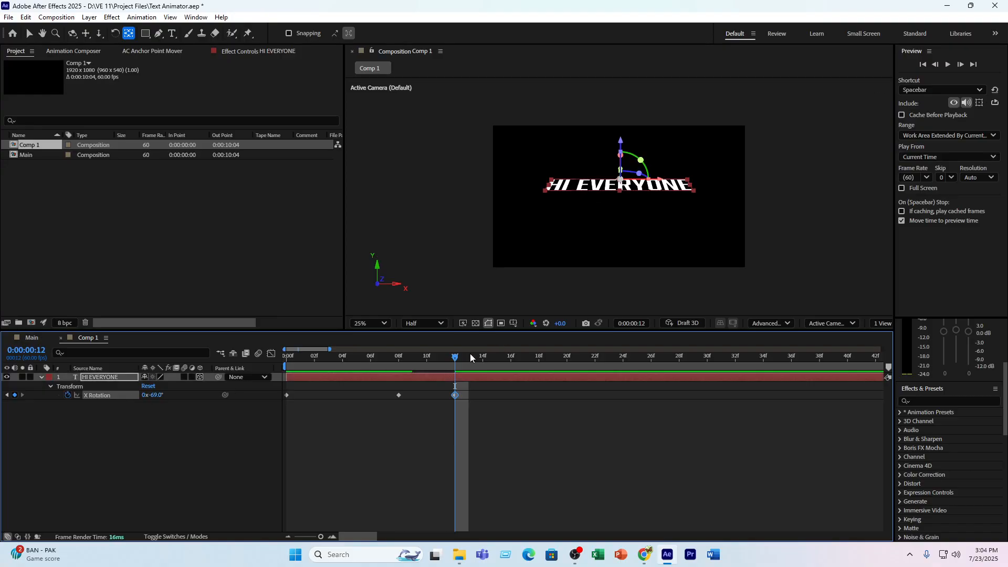
- Add an X Rotation keyframe of 42° at frame 15
click(538, 361)
click(507, 363)
click(503, 364)
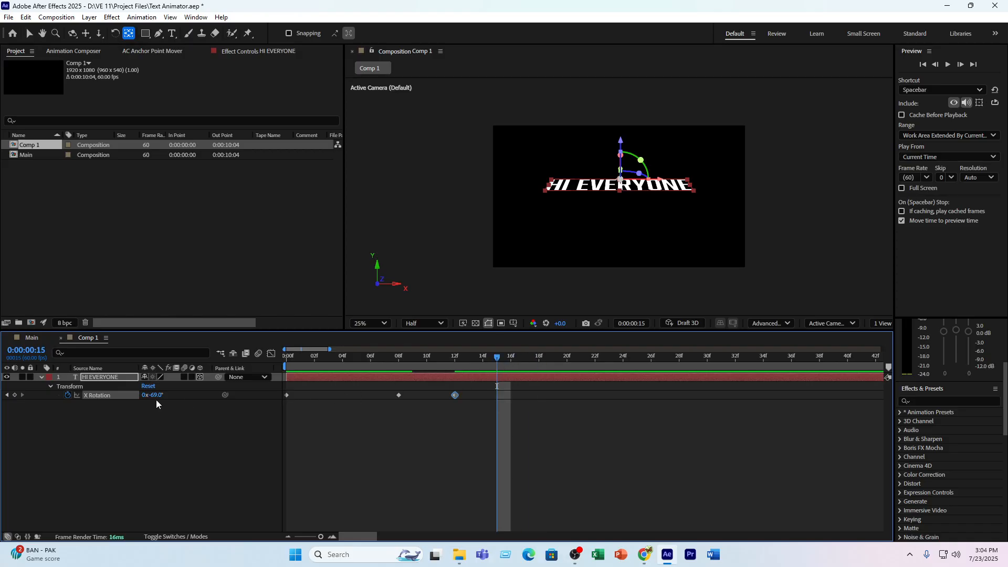
drag(153, 395, 208, 394)
- Add an X Rotation keyframe of -28° at frame 18
drag(495, 356, 537, 362)
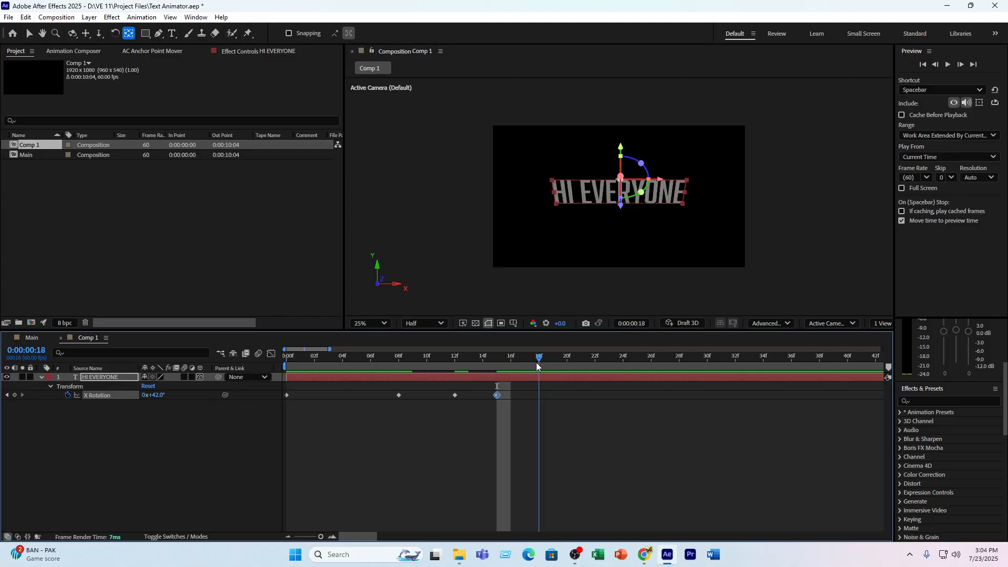
drag(155, 395, 133, 406)
click(134, 407)
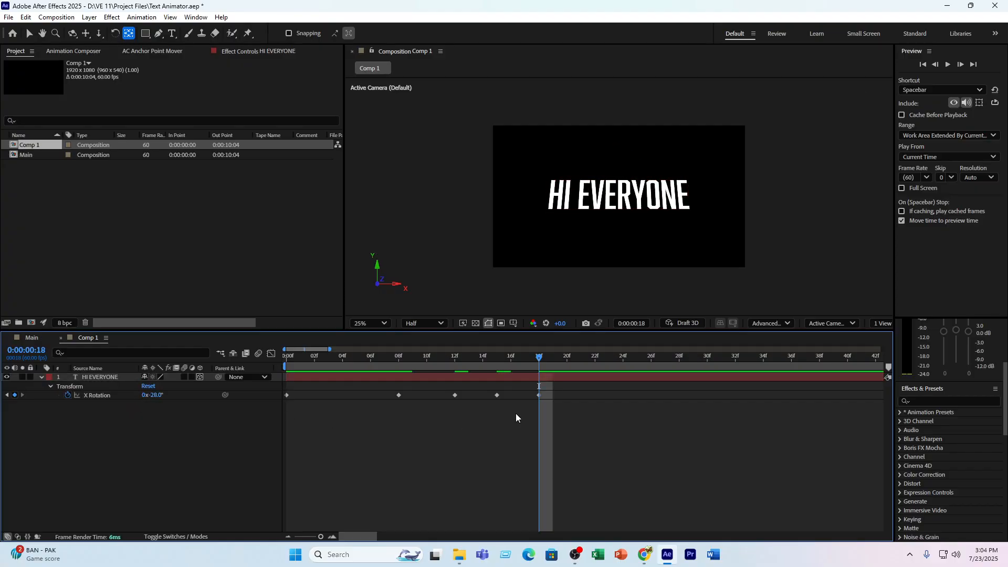
- Settle the swing with X Rotation keyframes of 7° at frame 20 and 0° at frame 23
click(570, 359)
drag(152, 394, 176, 398)
click(607, 364)
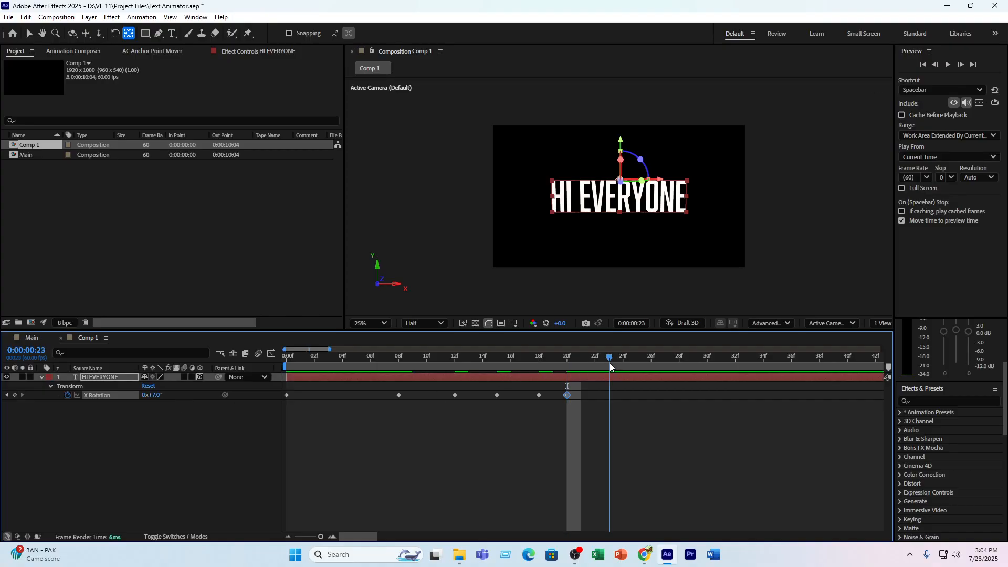
click(154, 394)
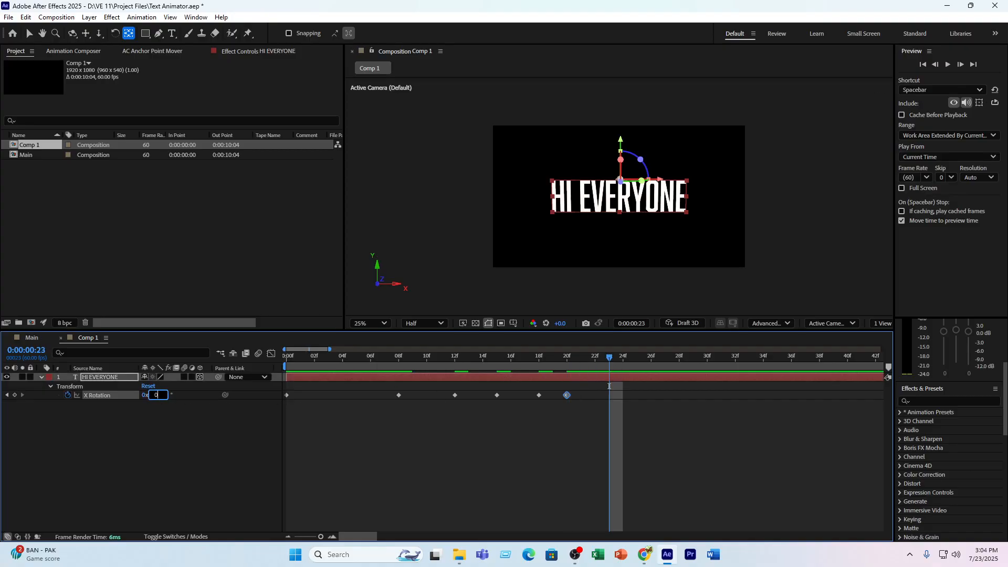
text(0)
key(Return)
- Preview the swing and space the last four X Rotation keyframes out to about frames 17, 22, 25 and 29
key(Home)
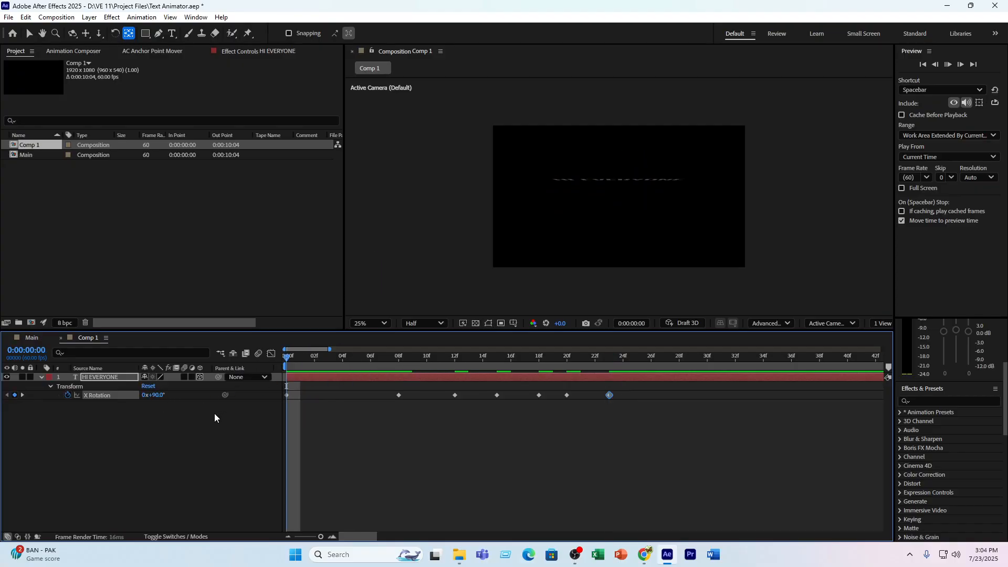
key(space)
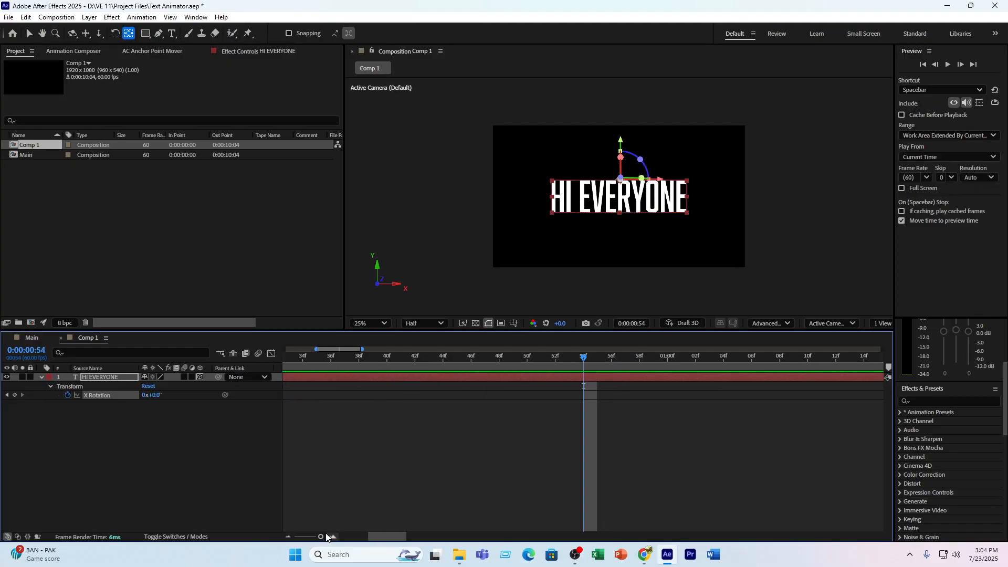
drag(322, 536, 319, 537)
drag(307, 357, 213, 379)
key(space)
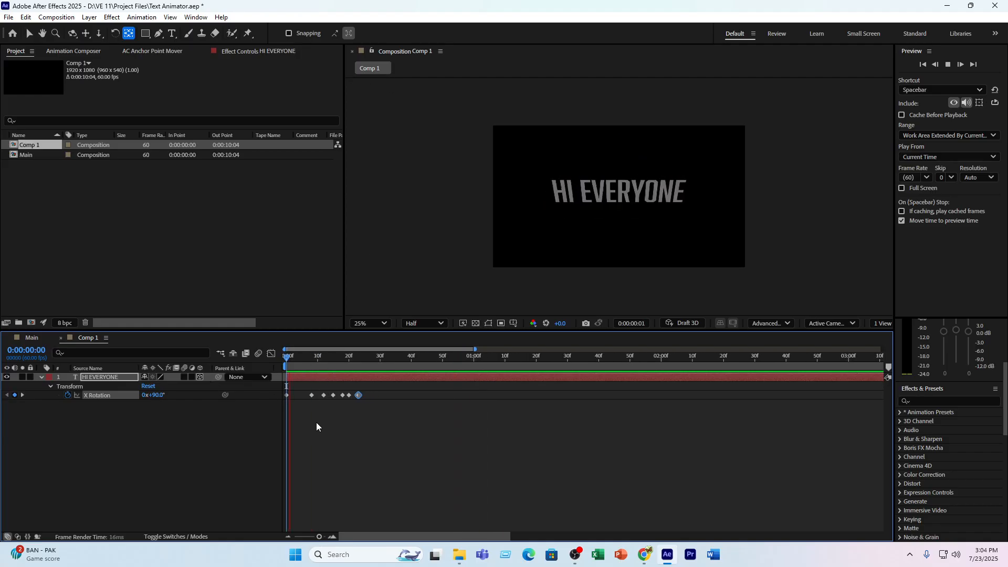
mouse_move(376, 391)
mouse_down()
mouse_move(323, 410)
mouse_move(339, 395)
mouse_move(377, 396)
mouse_up()
click(361, 395)
shift+click(370, 396)
click(370, 404)
click(366, 395)
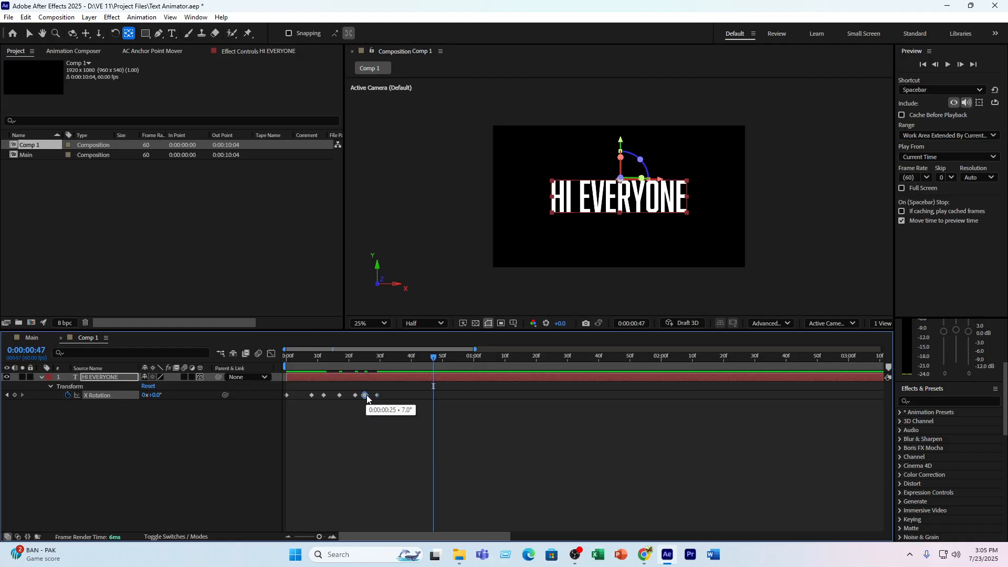
- Play back the new timing and apply Easy Ease to all X Rotation keyframes
key(space)
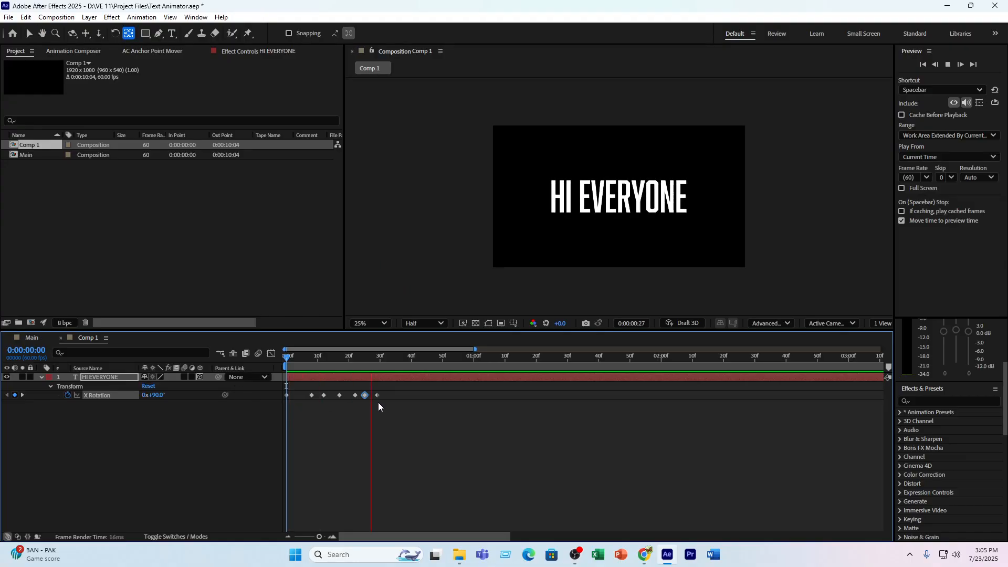
key(space)
drag(430, 391, 240, 437)
key(F9)
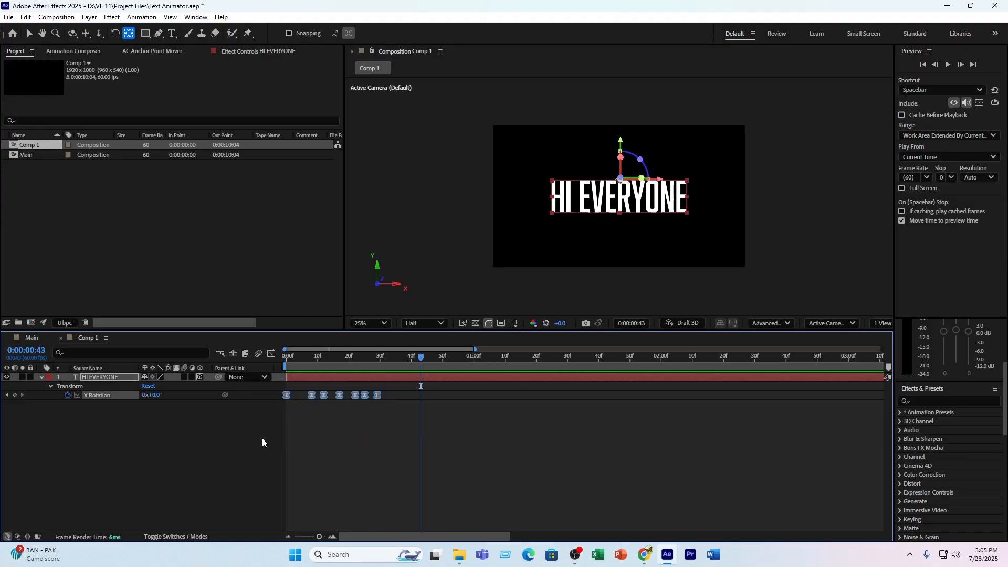
- Adjust the easing curves of all X Rotation keyframes together in the Graph Editor
click(271, 353)
drag(469, 374, 273, 525)
drag(366, 456, 378, 456)
click(271, 354)
- Play back the eased X Rotation swing from the start to check its motion
key(Home)
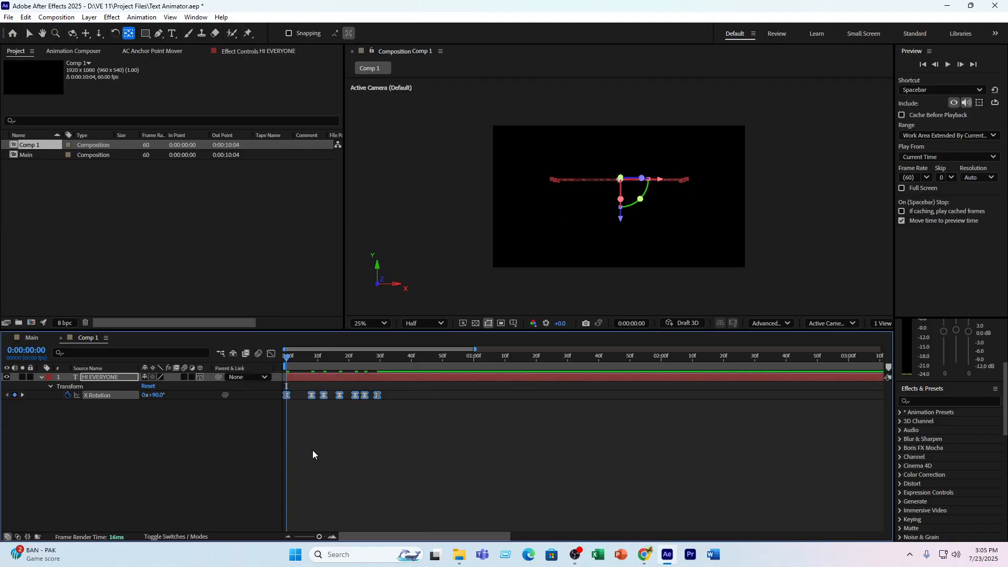
key(space)
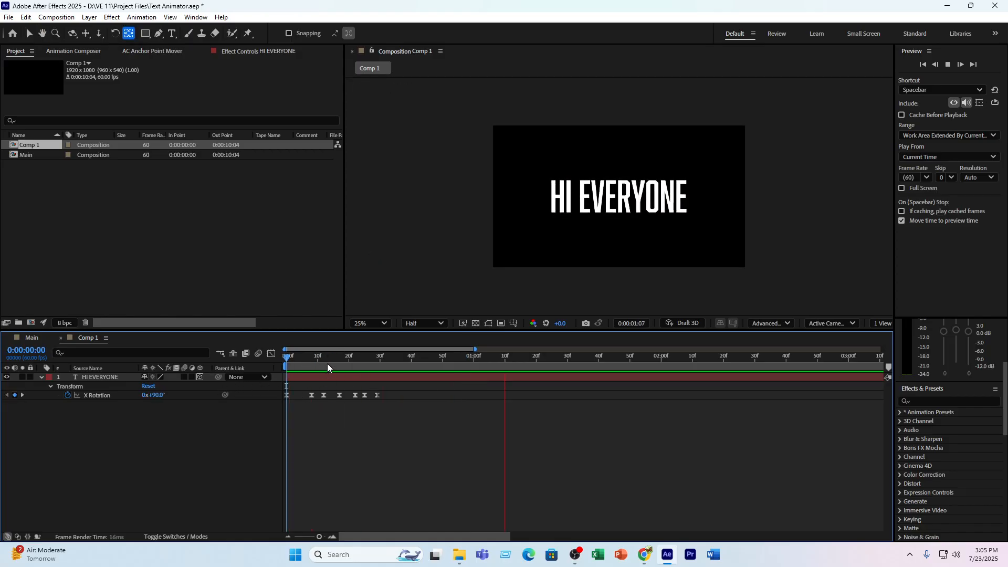
key(space)
key(space)
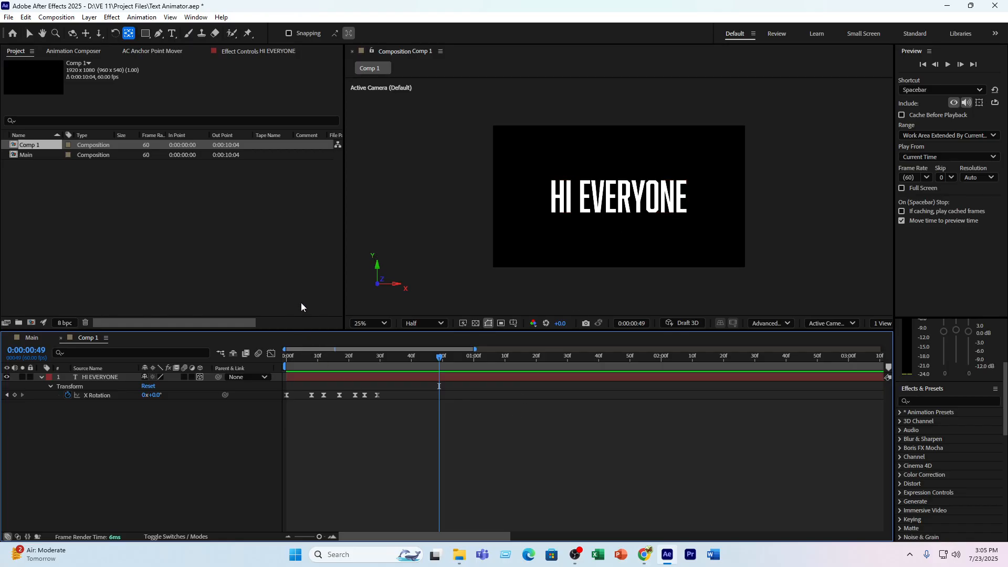
click(28, 37)
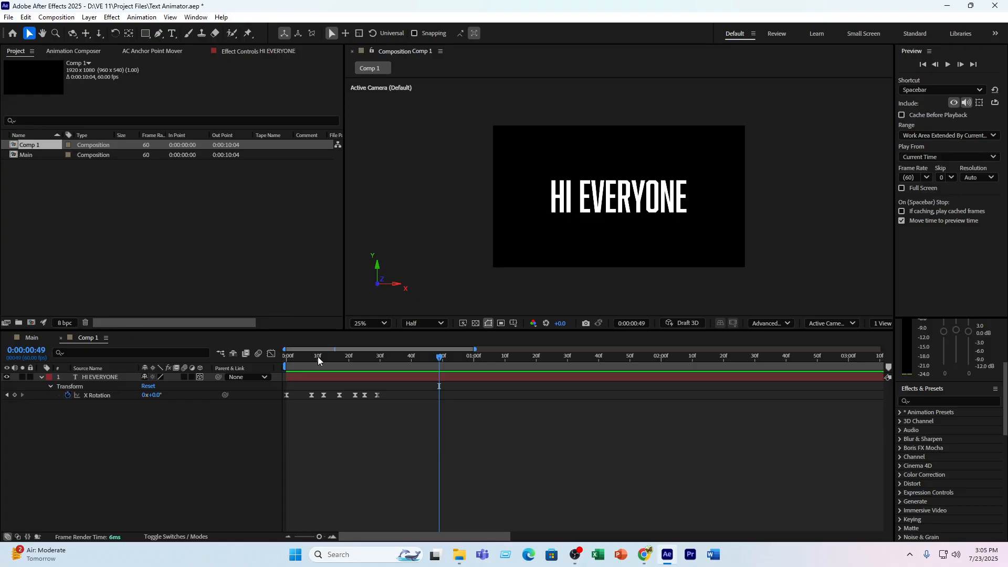
drag(318, 359, 265, 375)
key(space)
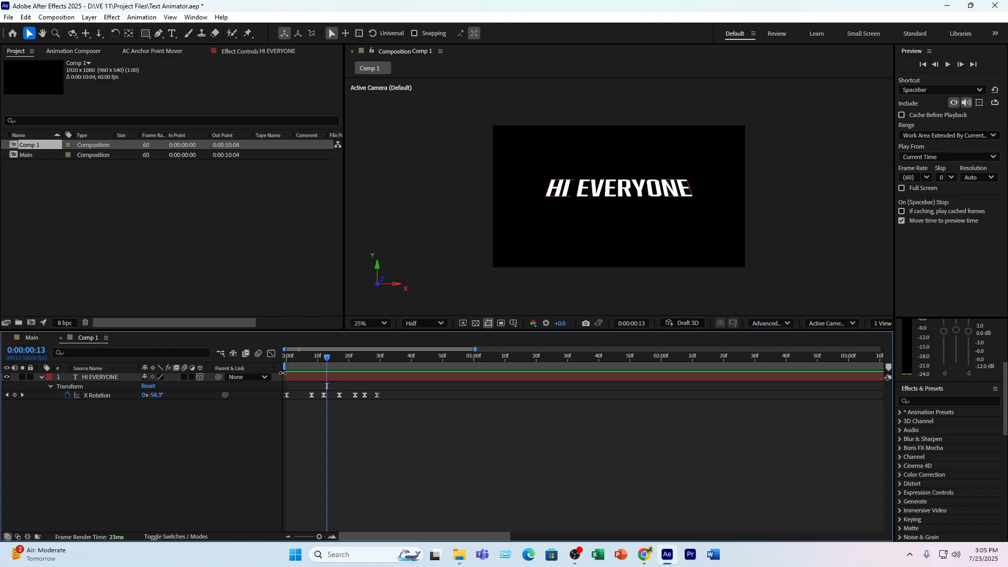
- Duplicate the HI EVERYONE layer and change the copy's text to H
click(112, 378)
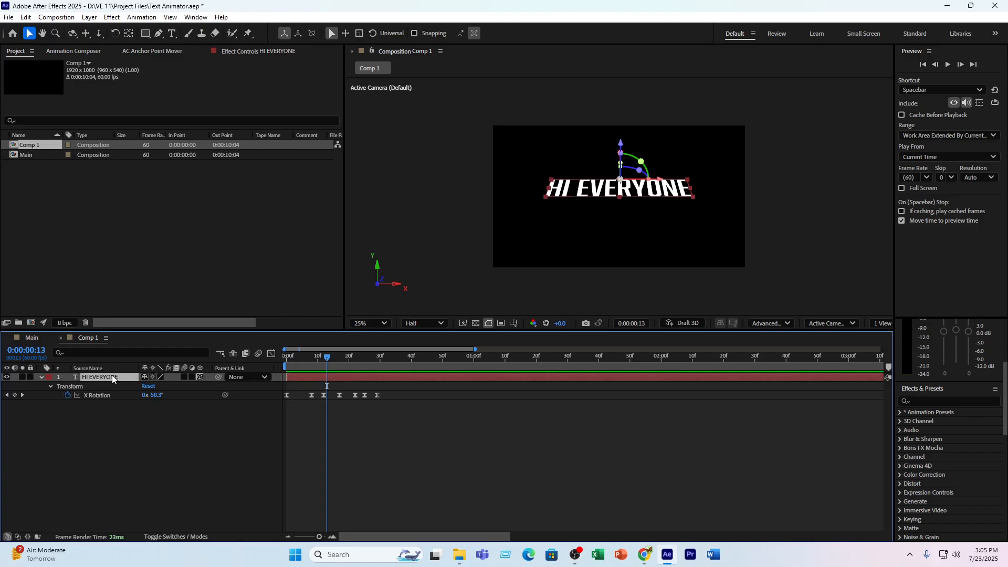
key(ctrl+d)
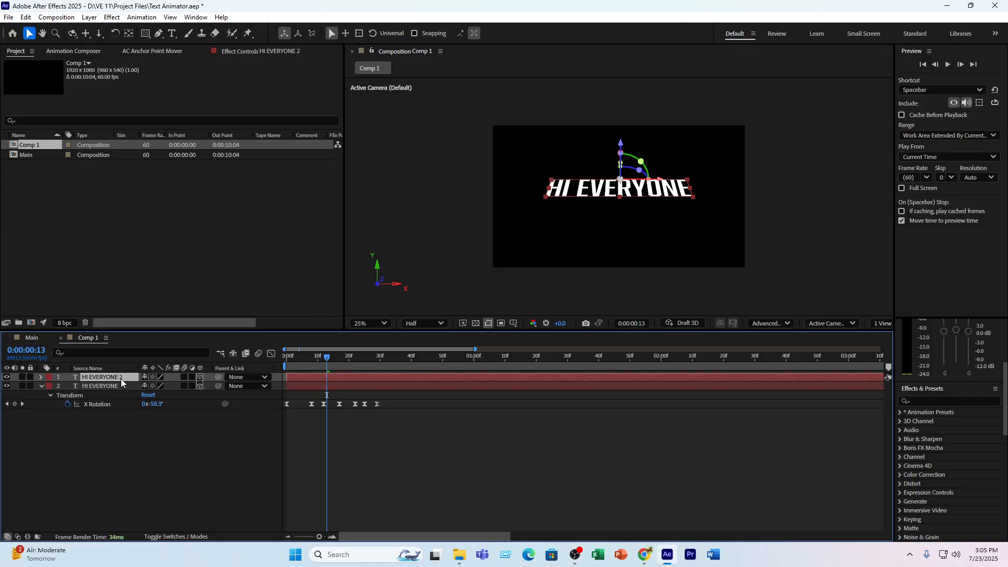
key(ctrl+t)
drag(375, 367, 399, 366)
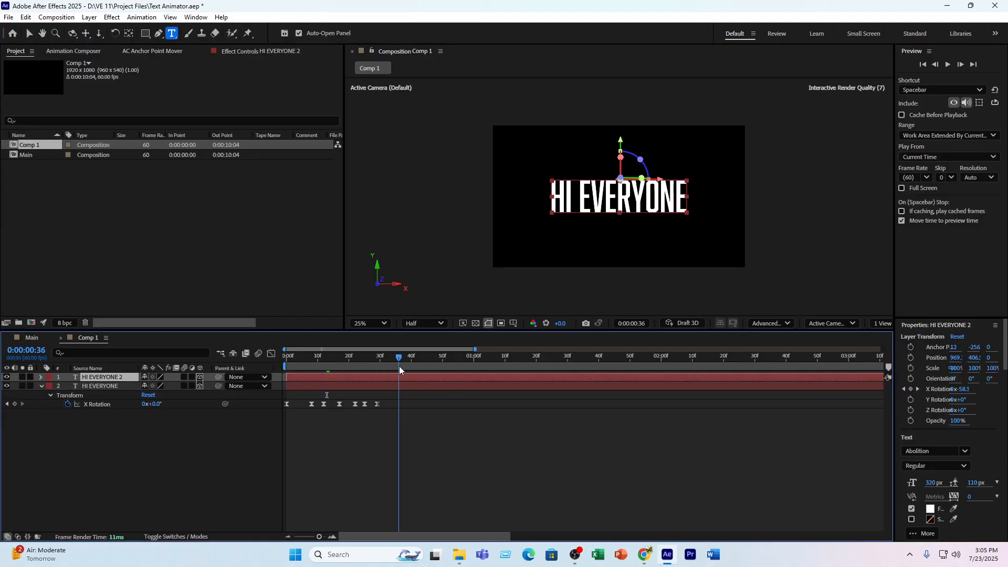
click(643, 184)
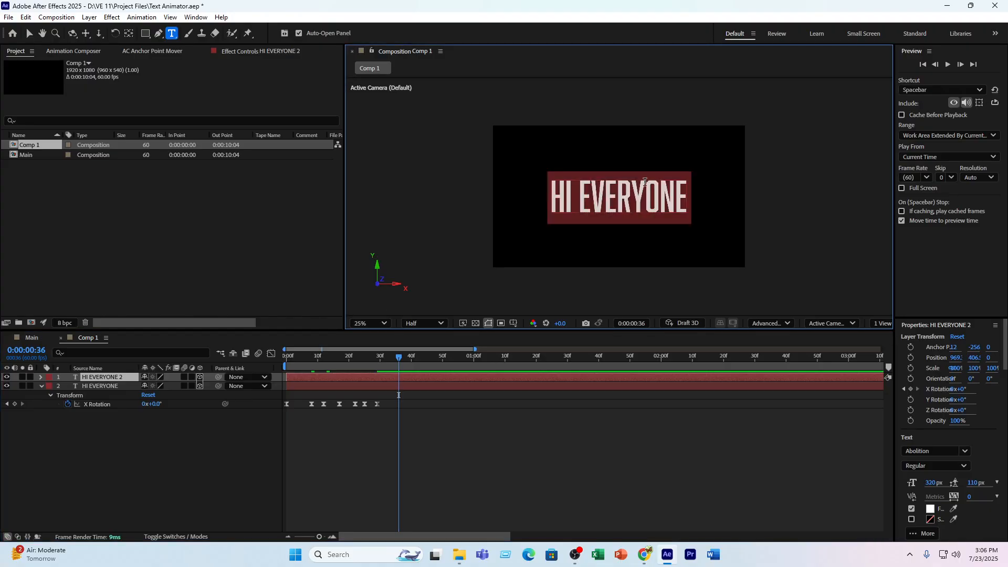
text(H)
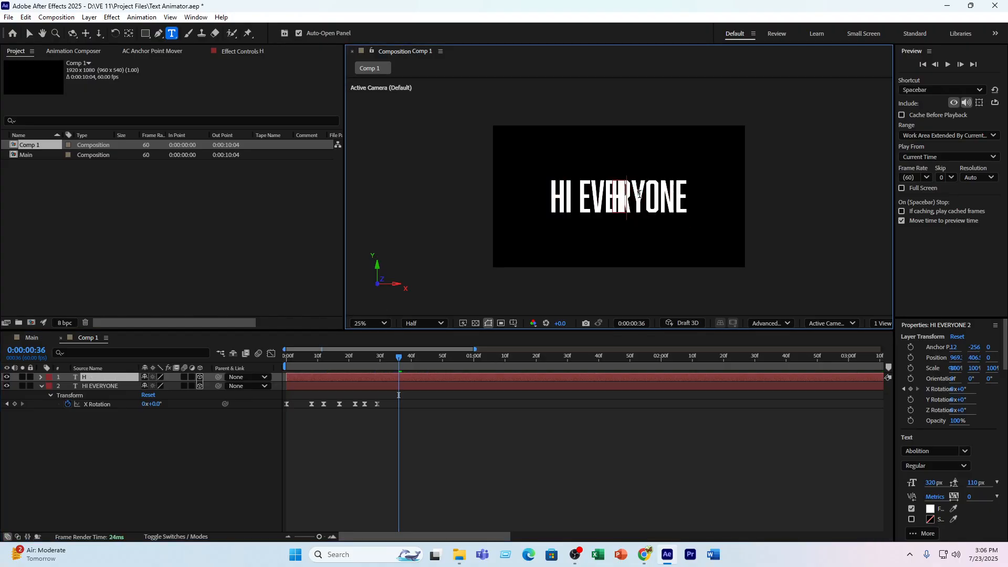
- Move the H layer over the first letter of HI EVERYONE, at an X position of about 501
click(29, 33)
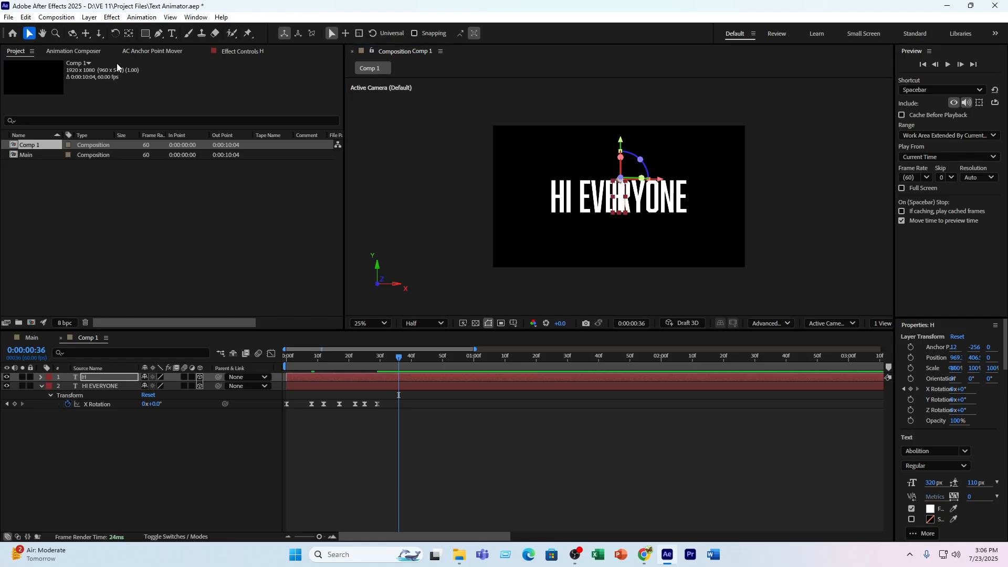
drag(621, 209, 560, 209)
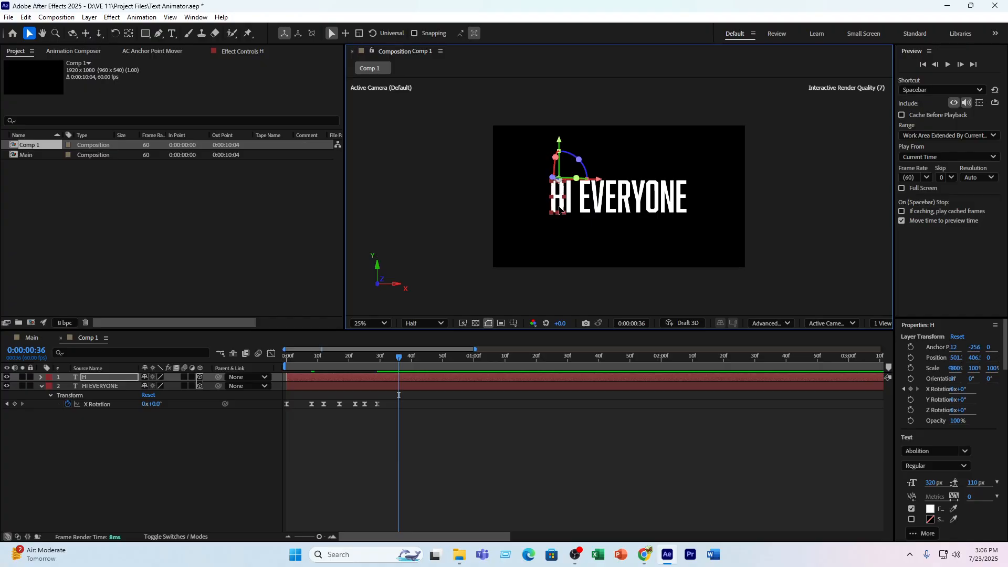
scroll(640, 191, up, 2)
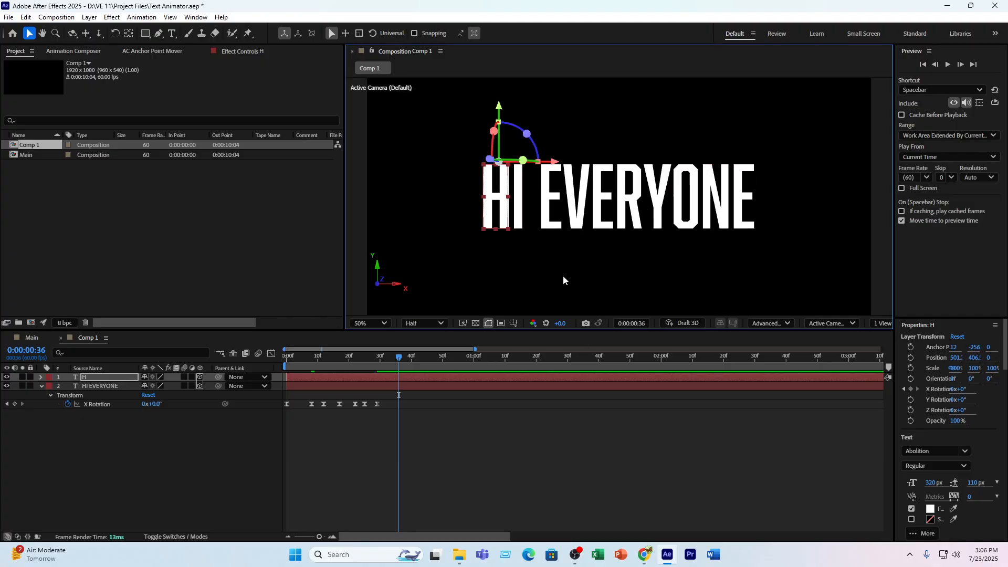
click(477, 408)
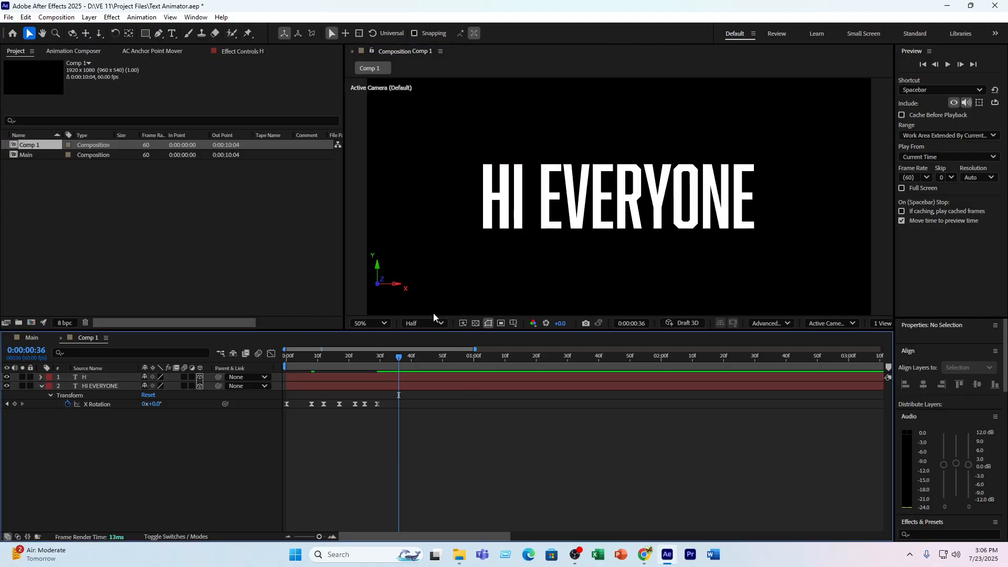
- Create an I letter layer from a duplicate of HI EVERYONE and place it over the I, at an X position of about 589
click(91, 387)
key(ctrl+d)
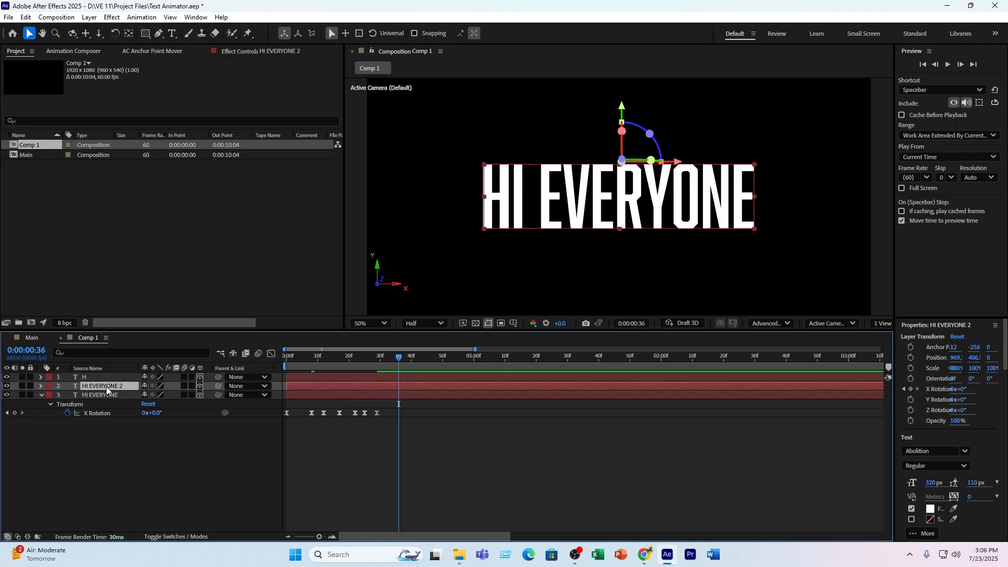
double_click(106, 386)
key(BackSpace)
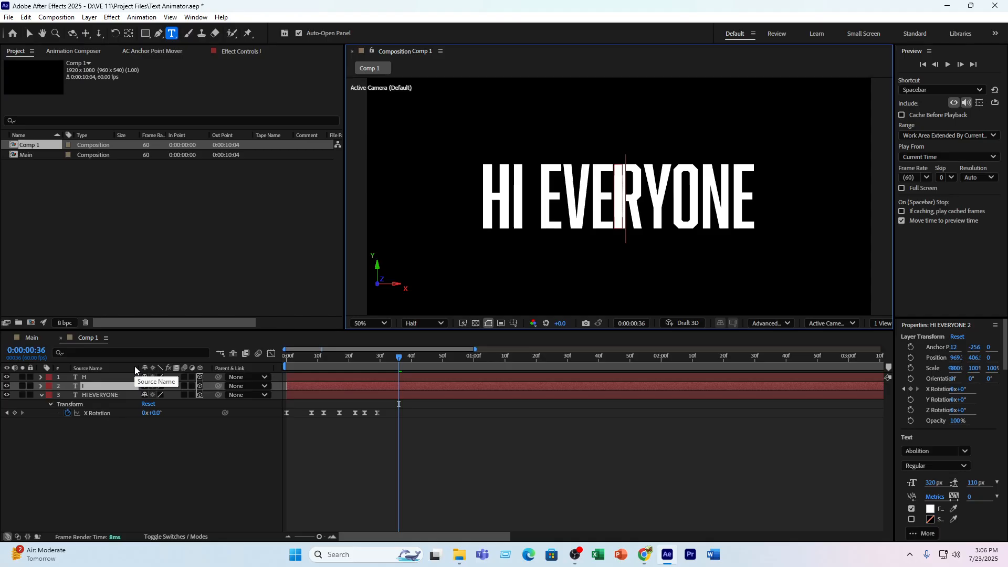
click(32, 33)
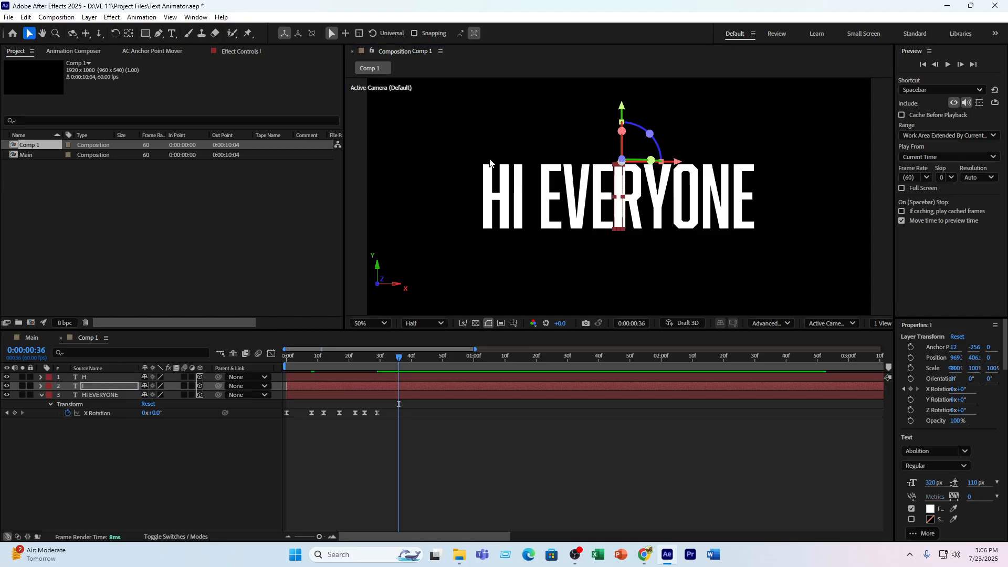
drag(561, 223, 519, 225)
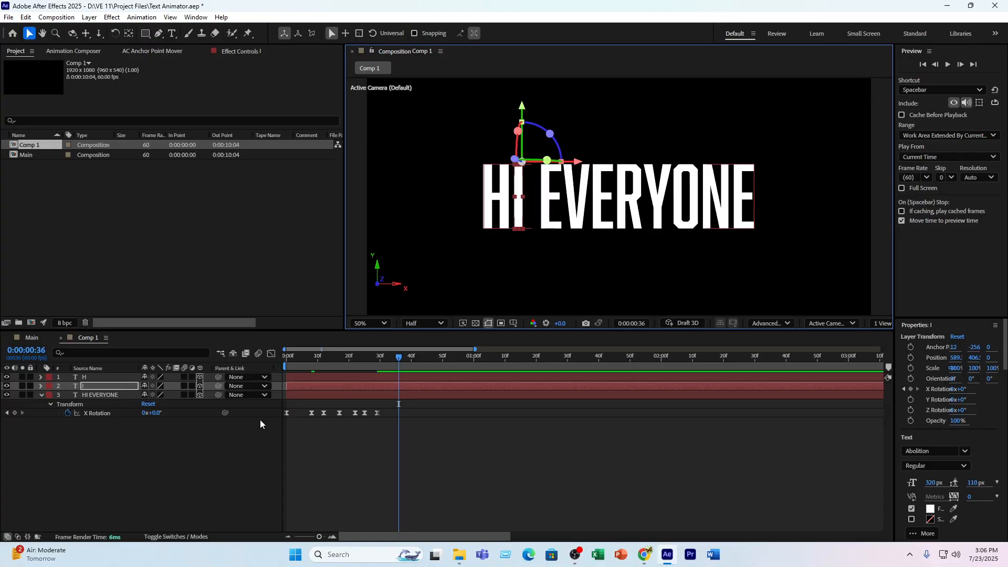
click(231, 427)
- Create an E letter layer from a duplicate of HI EVERYONE and align it over the first E of EVERYONE
click(106, 395)
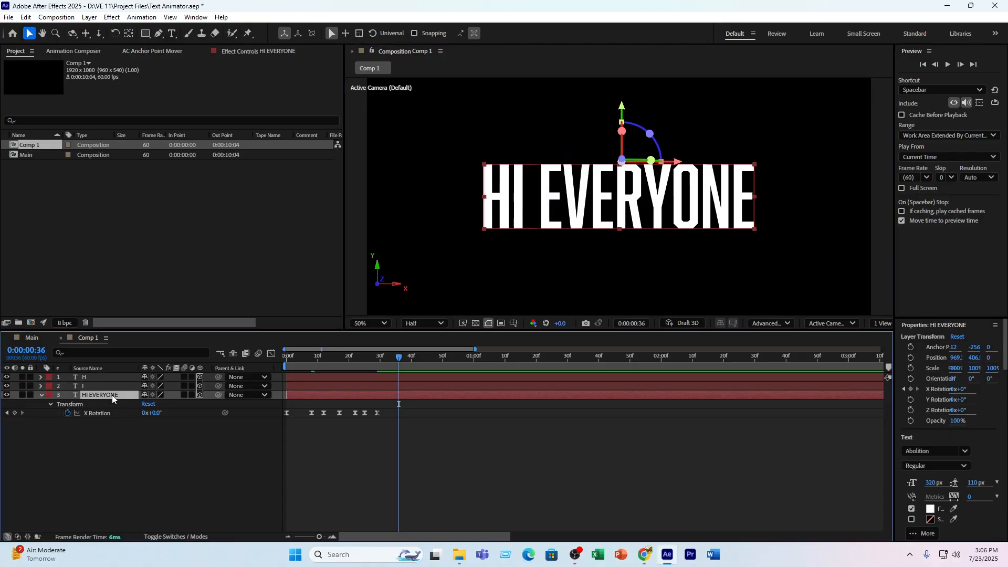
key(ctrl+d)
double_click(118, 395)
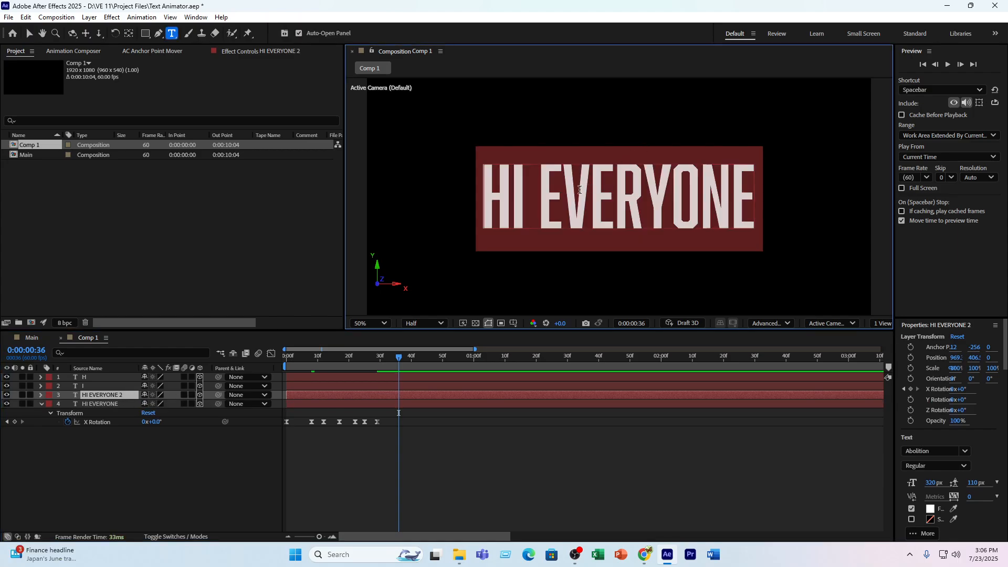
text(E)
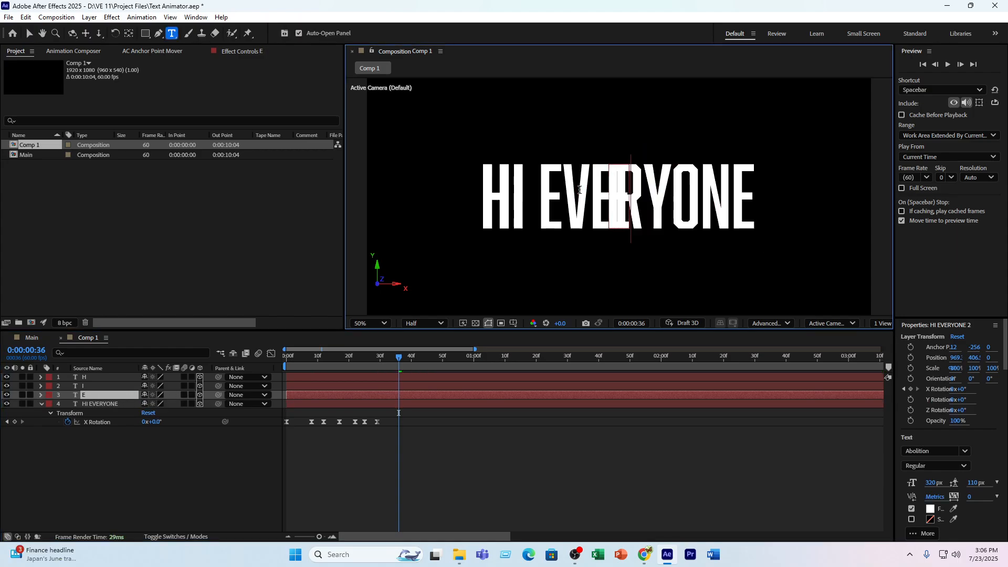
click(29, 33)
drag(619, 212, 551, 212)
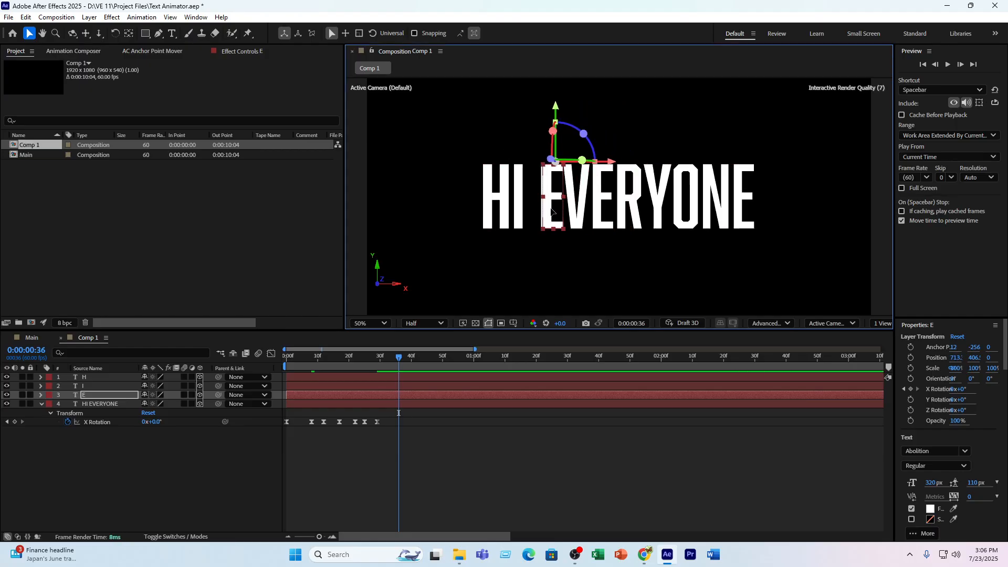
click(427, 433)
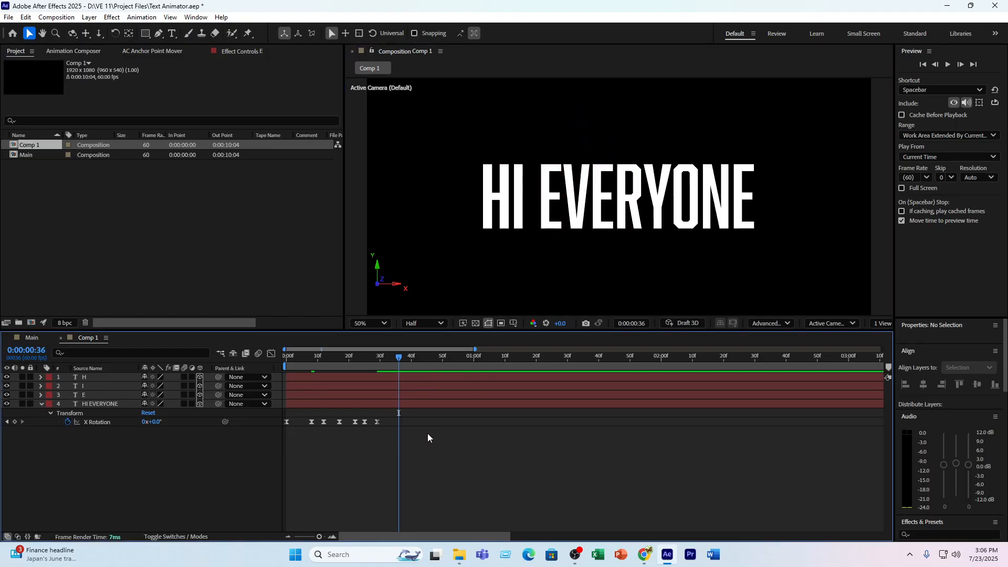
- Create a V letter layer from a duplicate of HI EVERYONE and align it over the V, at an X position of about 807
click(128, 404)
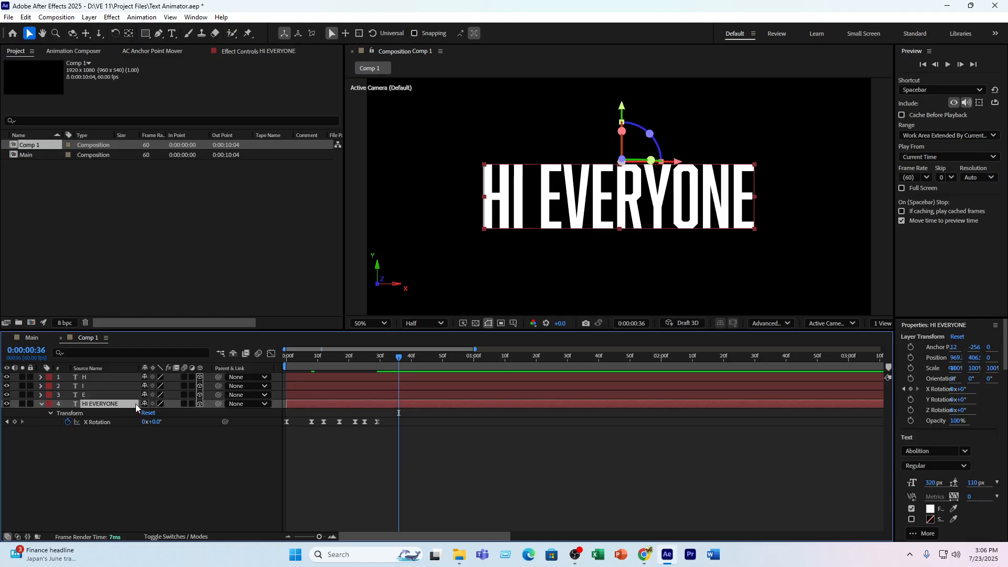
key(ctrl+d)
double_click(129, 403)
text(V)
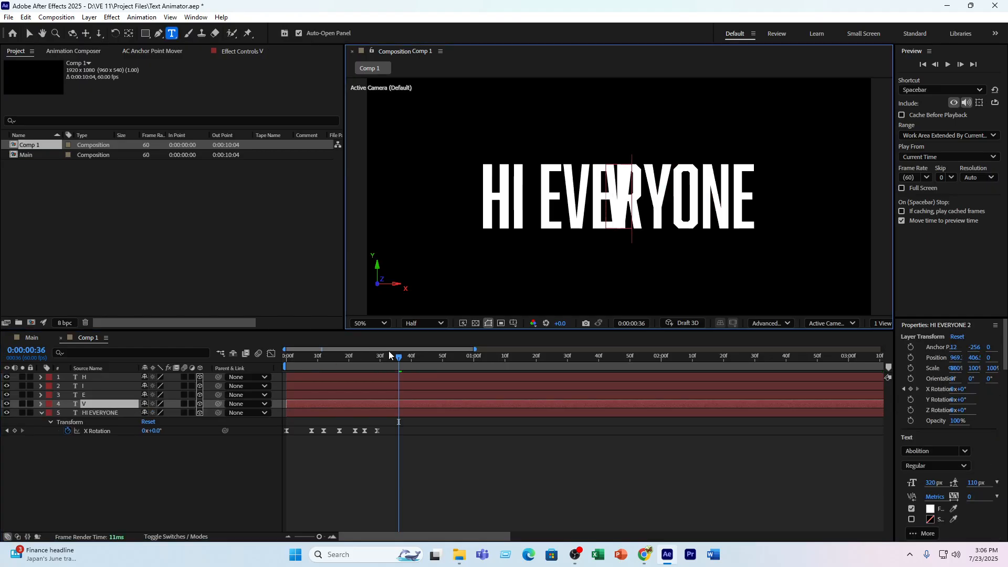
click(29, 33)
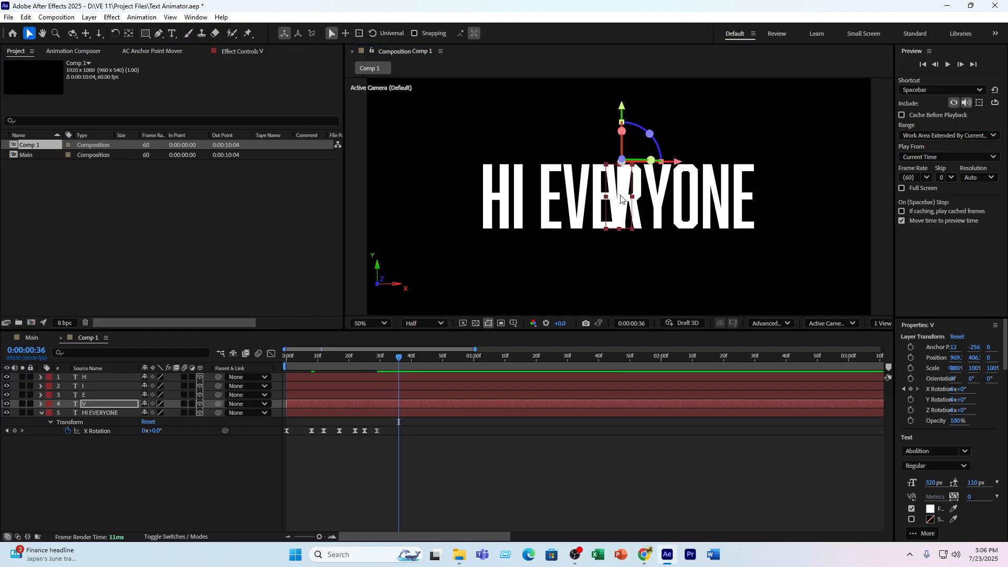
drag(623, 197, 579, 211)
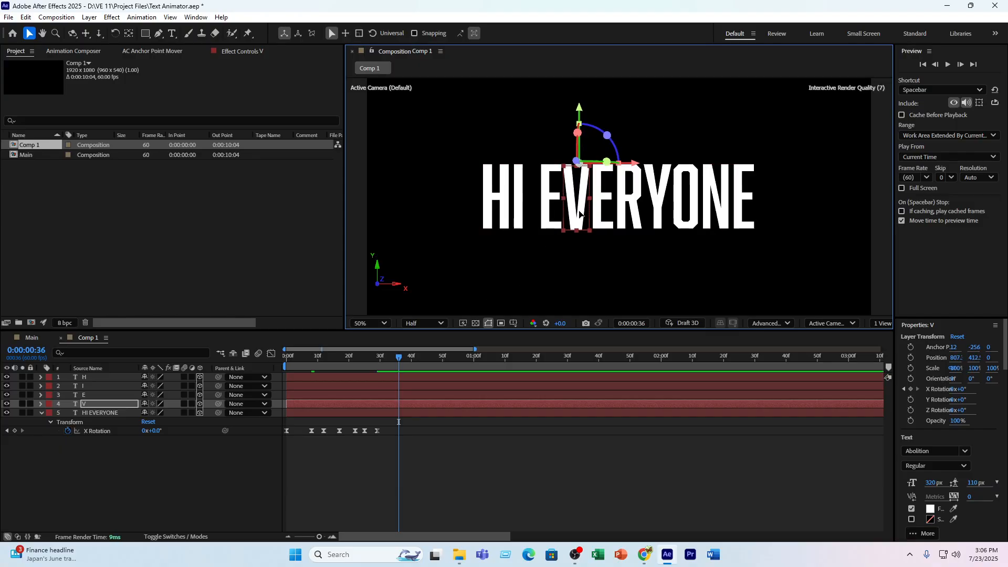
key(ctrl+z)
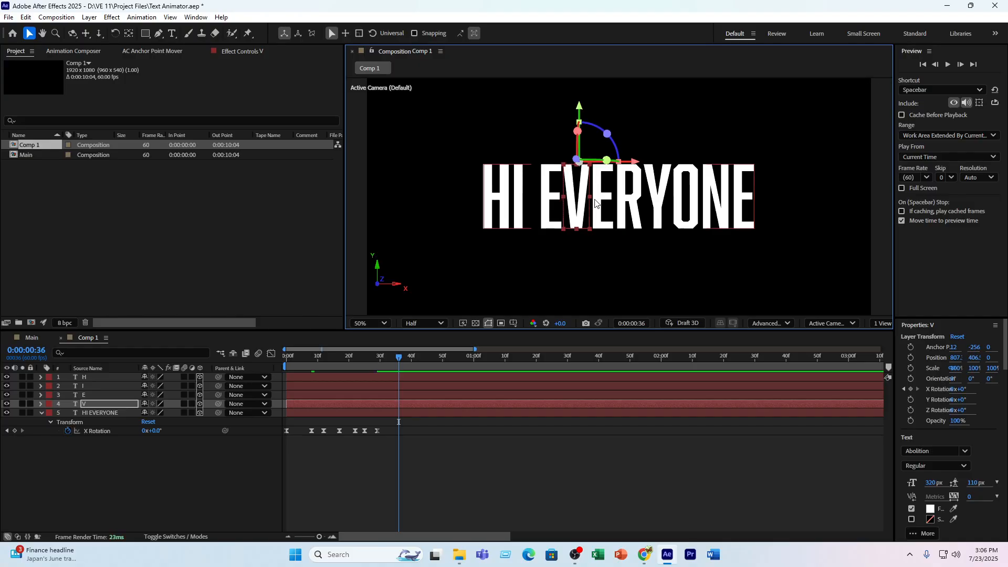
click(516, 466)
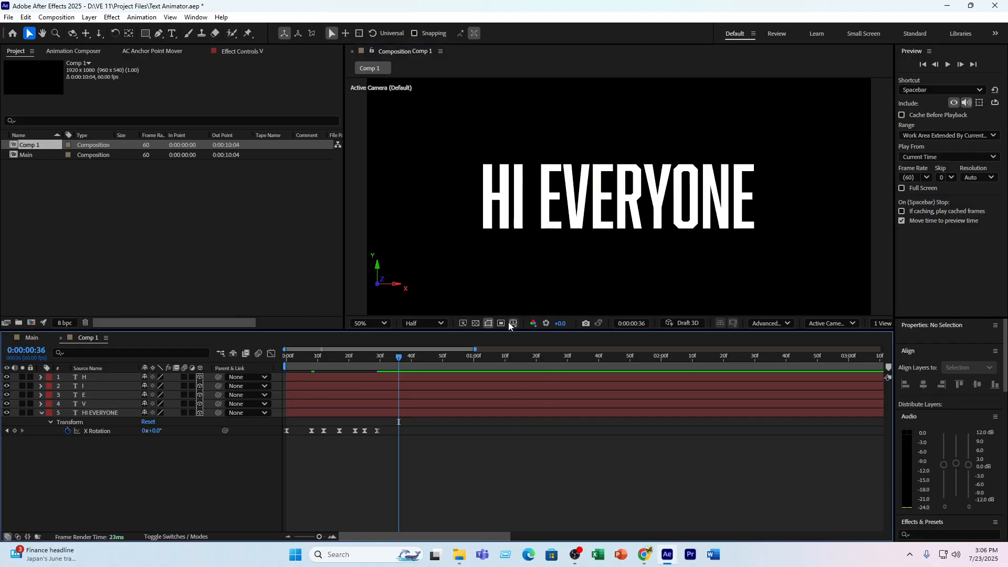
- Create another E letter layer from a duplicate of HI EVERYONE and align it over the second E of EVERYONE
click(104, 414)
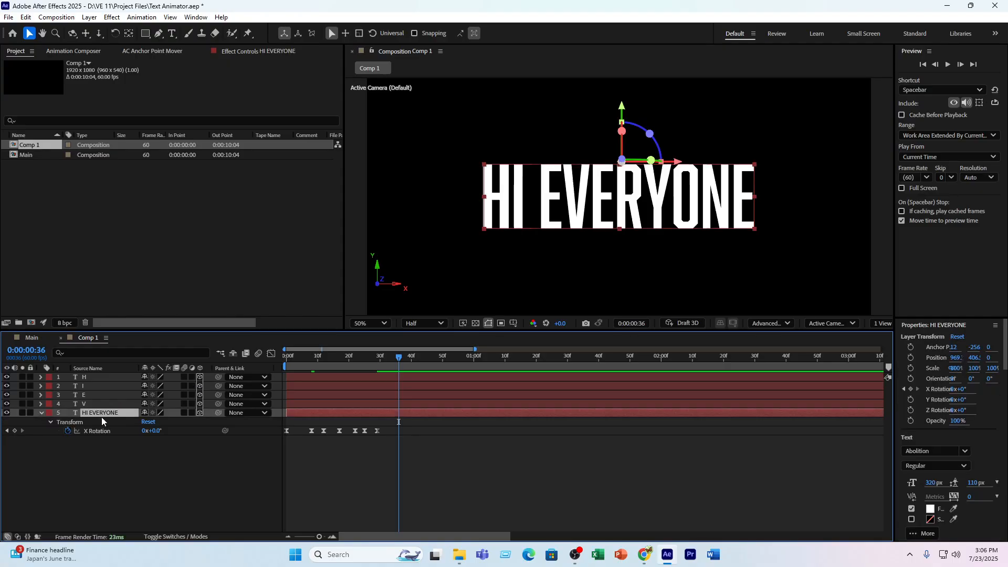
key(ctrl+d)
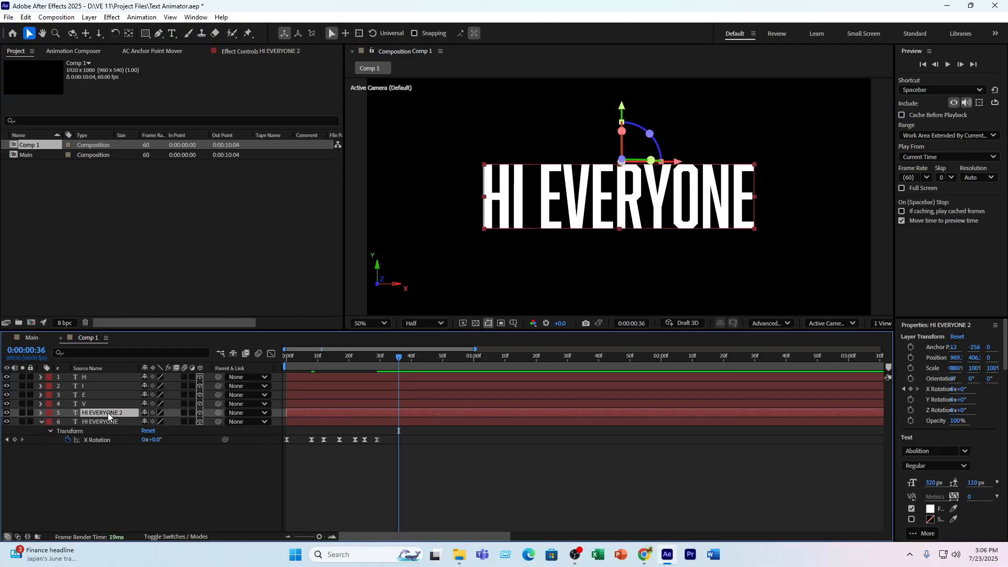
double_click(127, 412)
text(E)
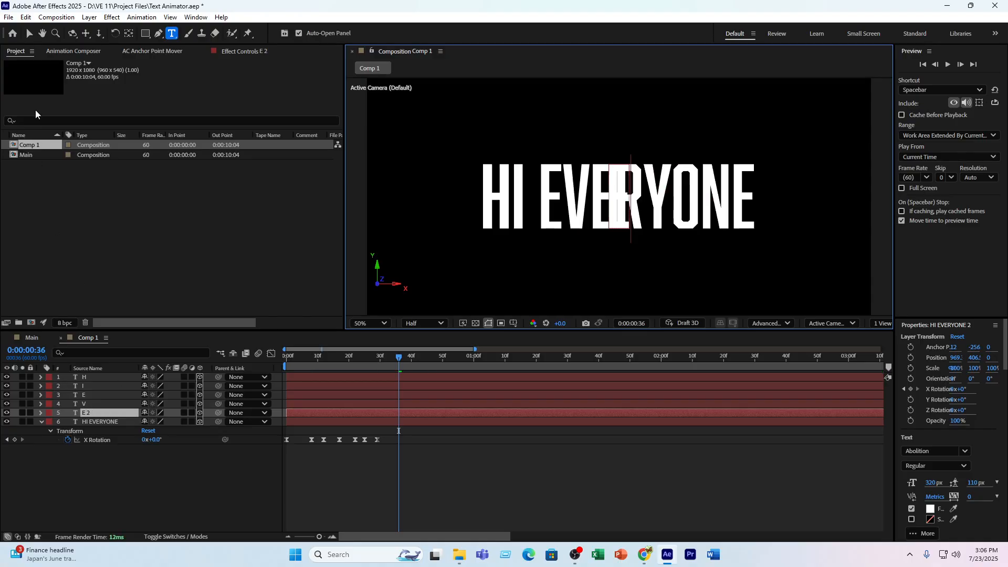
click(30, 34)
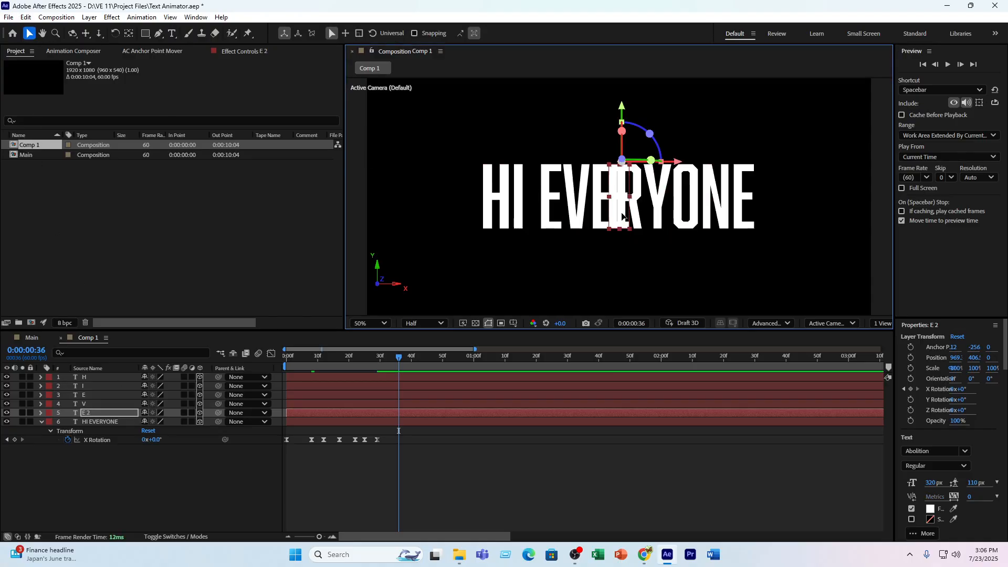
drag(623, 215, 607, 216)
click(88, 446)
- Create an R letter layer from a duplicate of HI EVERYONE and align it over the R of EVERYONE
click(104, 423)
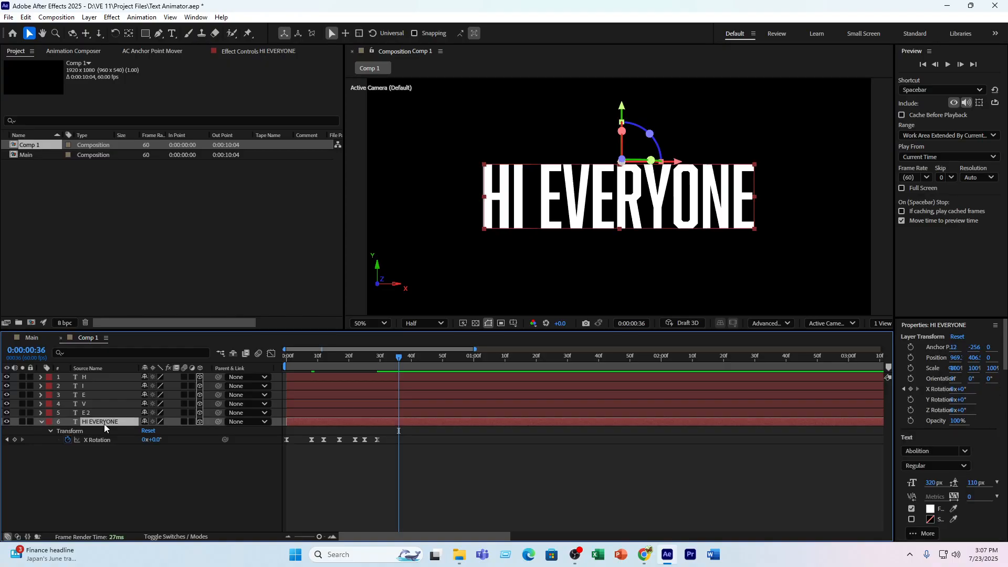
key(ctrl+d)
key(ctrl+t)
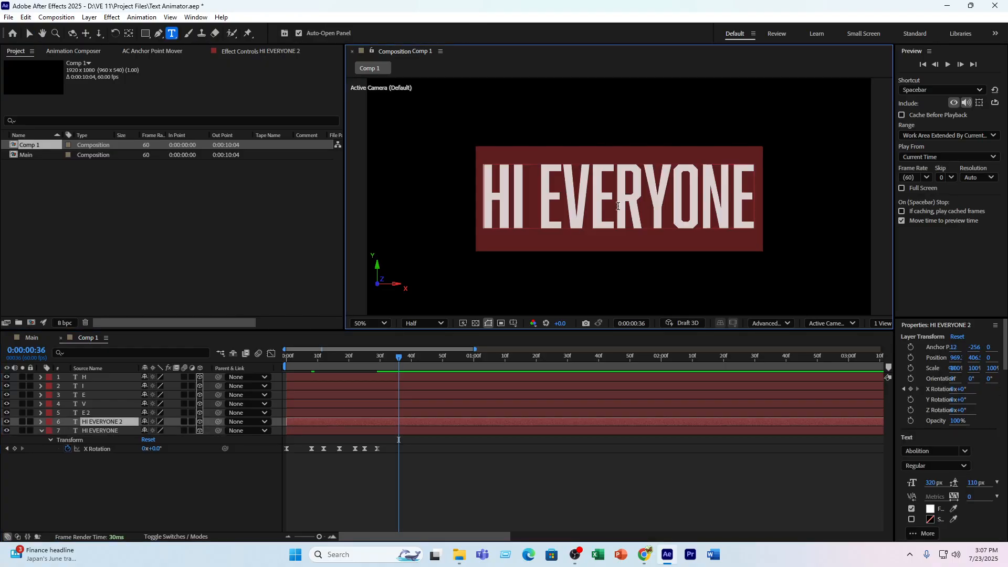
text(R)
click(29, 33)
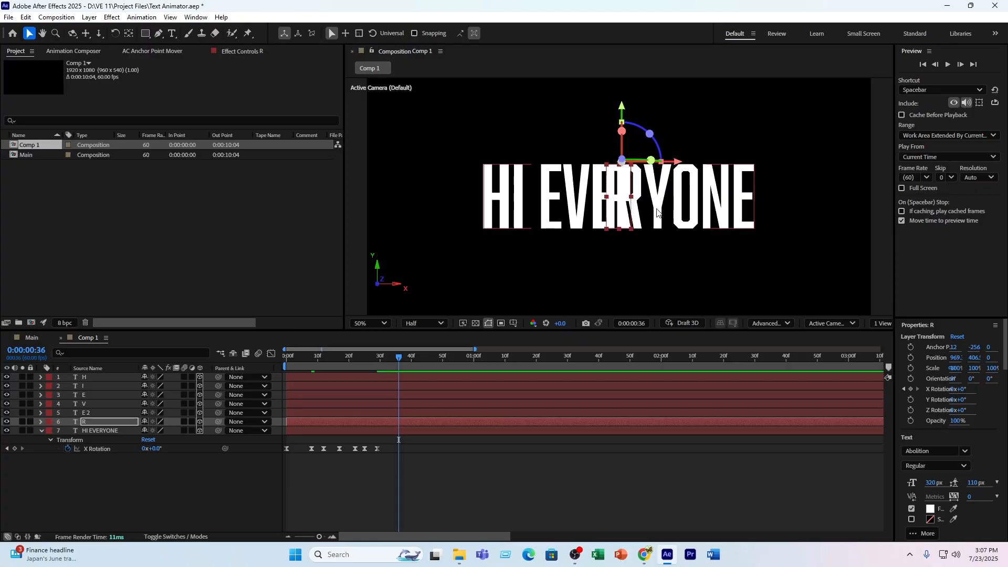
drag(625, 213, 634, 210)
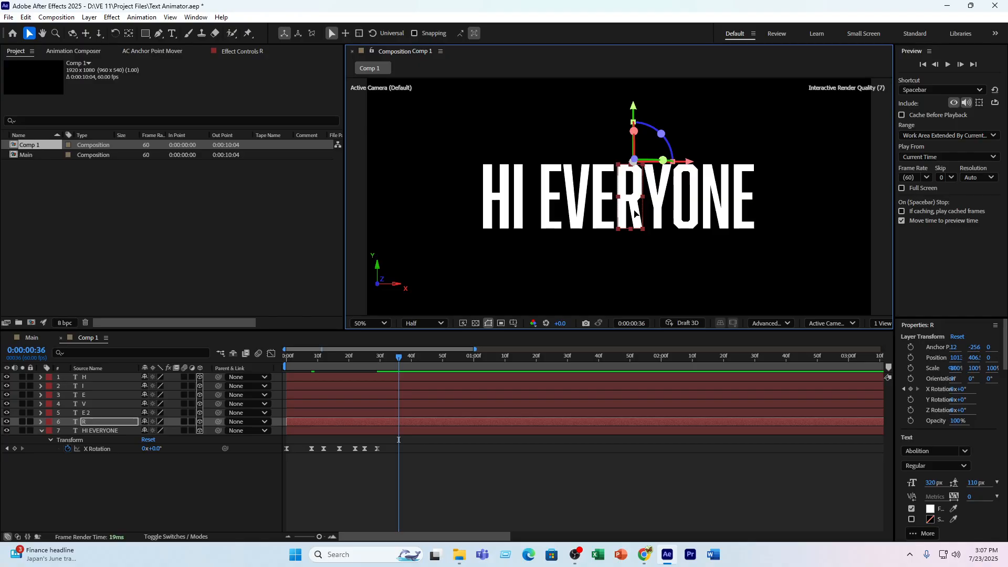
click(116, 446)
- Create a Y letter layer from a duplicate of HI EVERYONE and align it over the Y, at an X position of about 1121
click(115, 432)
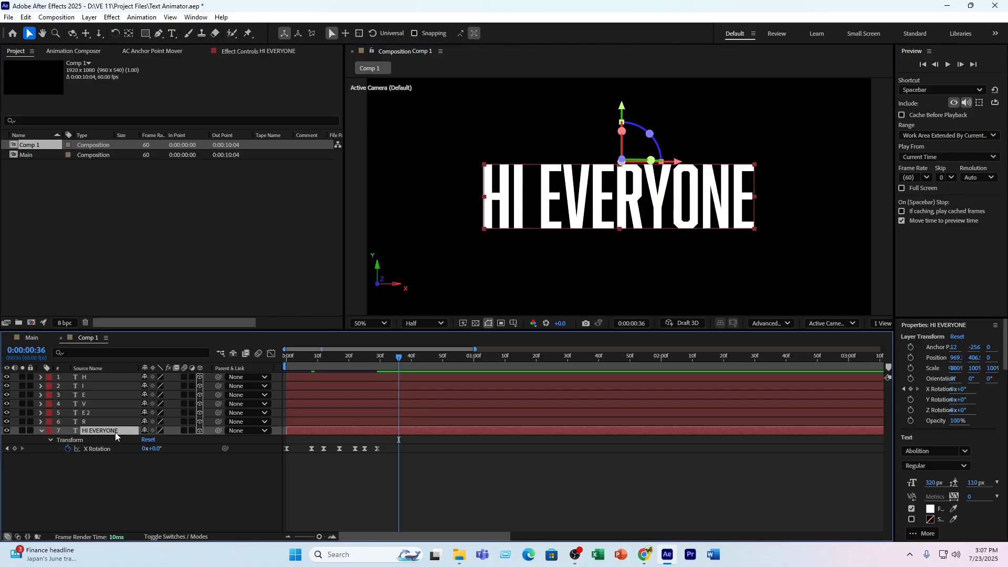
key(ctrl+d)
double_click(119, 431)
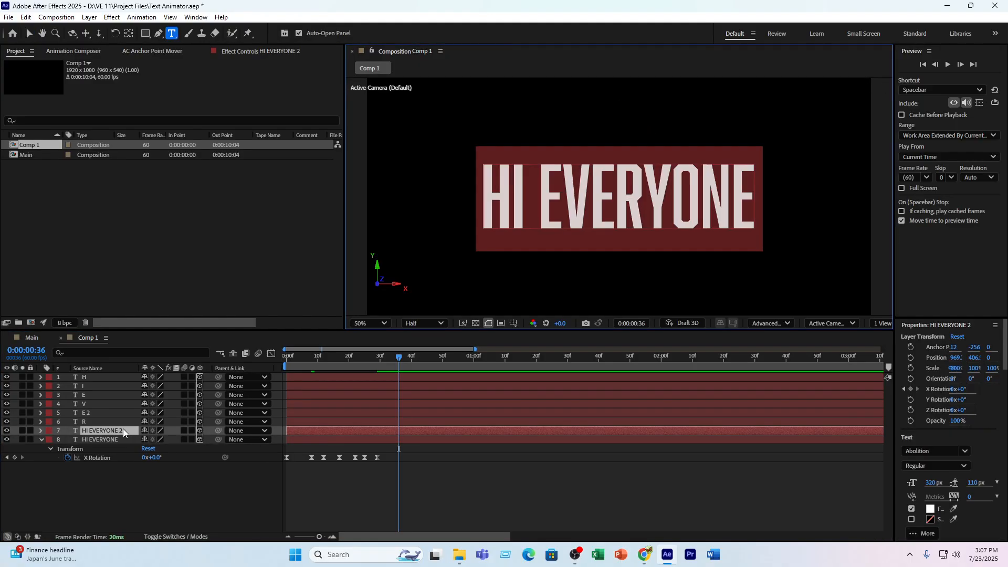
text(Y)
click(29, 33)
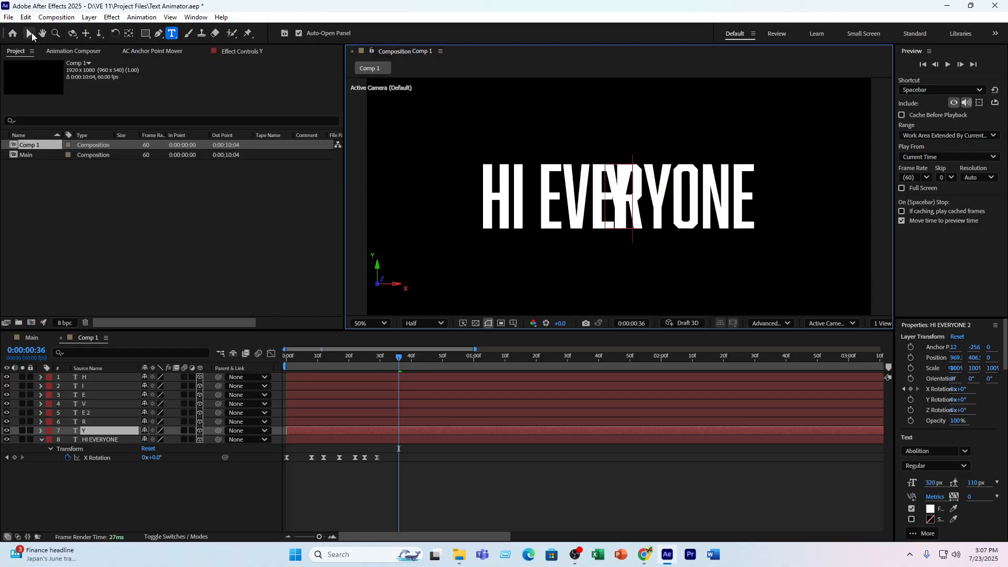
click(619, 216)
drag(619, 217, 662, 215)
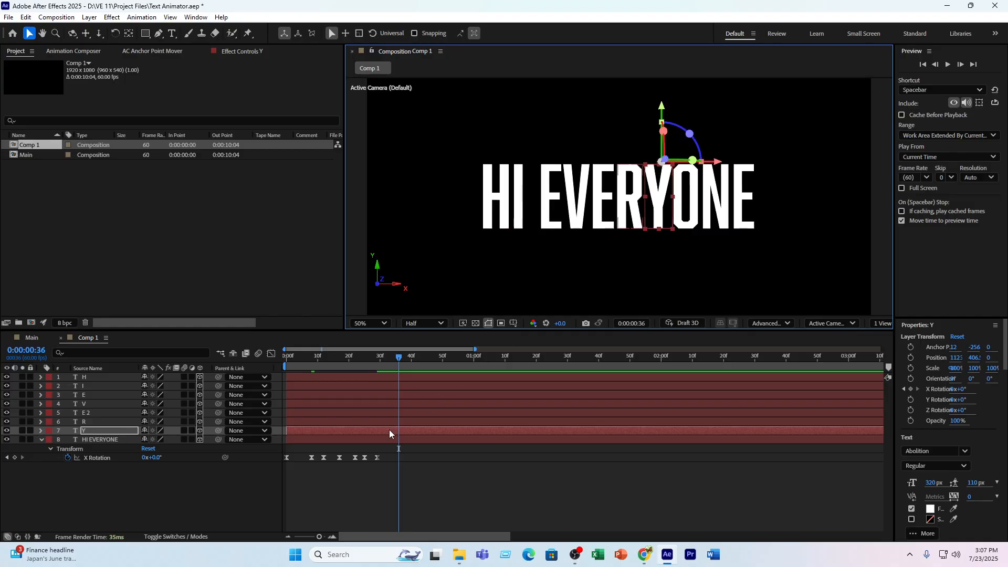
click(346, 489)
- Create an O letter layer from a duplicate of HI EVERYONE and align it over the O, at an X position of about 1227
click(95, 441)
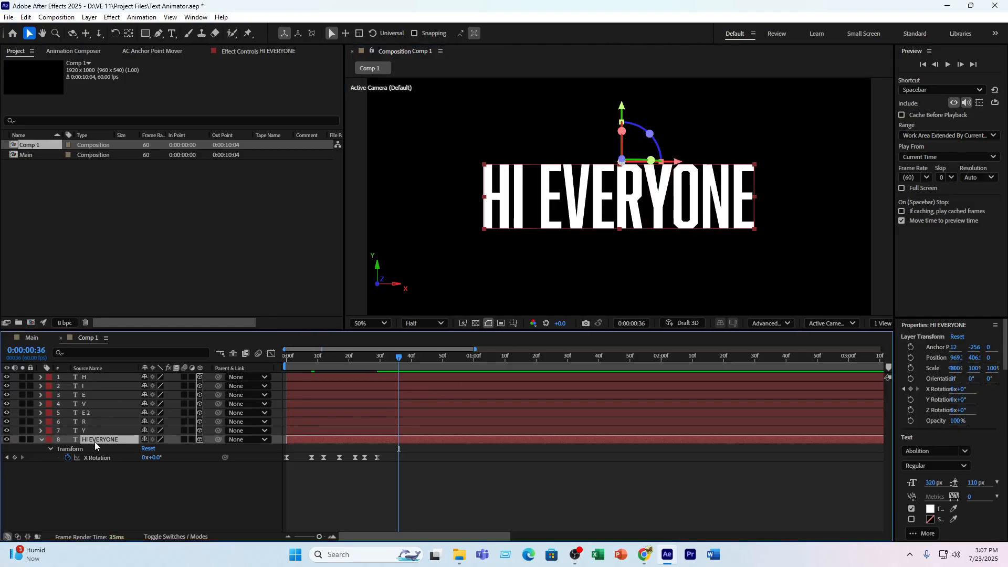
key(ctrl+d)
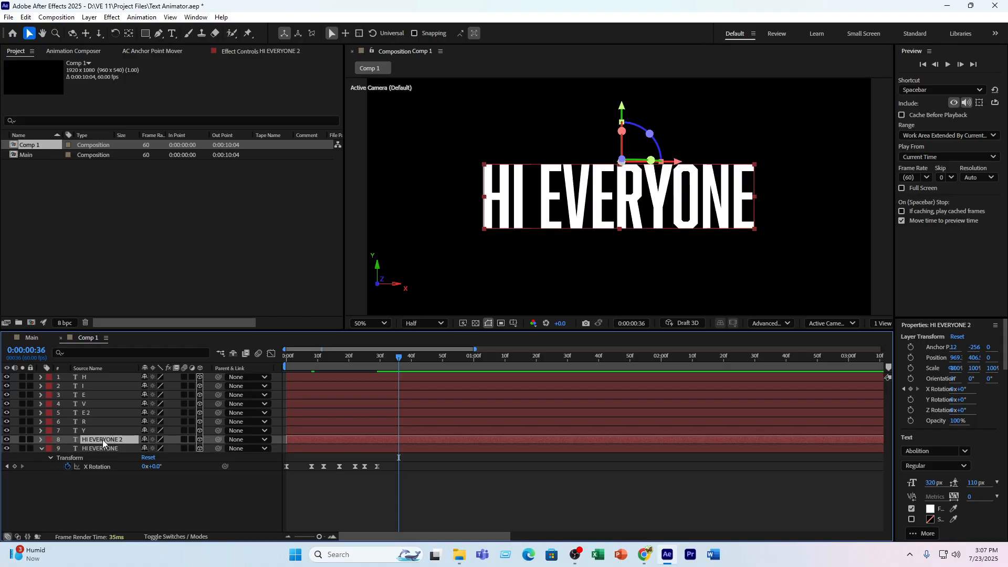
double_click(103, 440)
text(O)
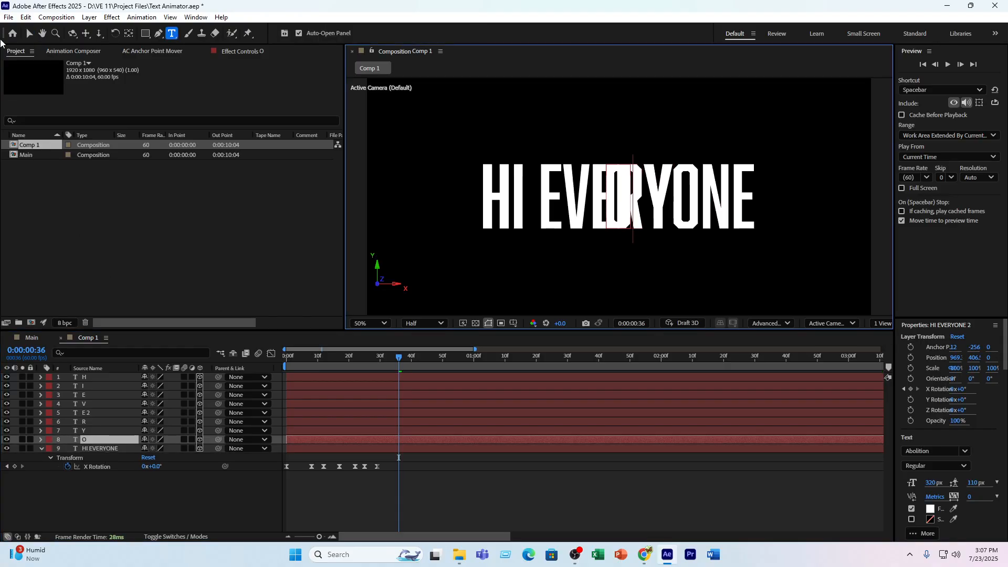
click(30, 33)
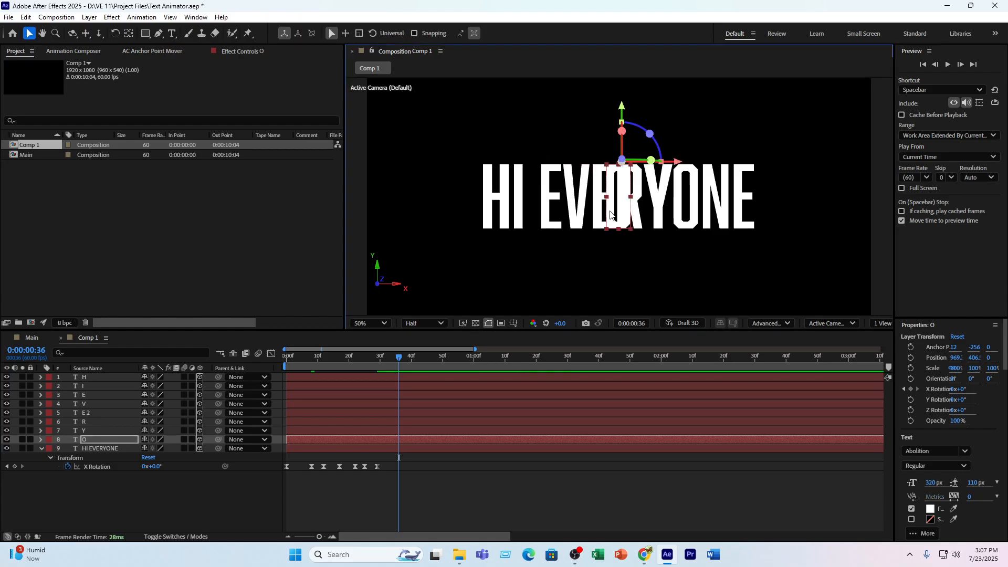
drag(615, 216, 679, 219)
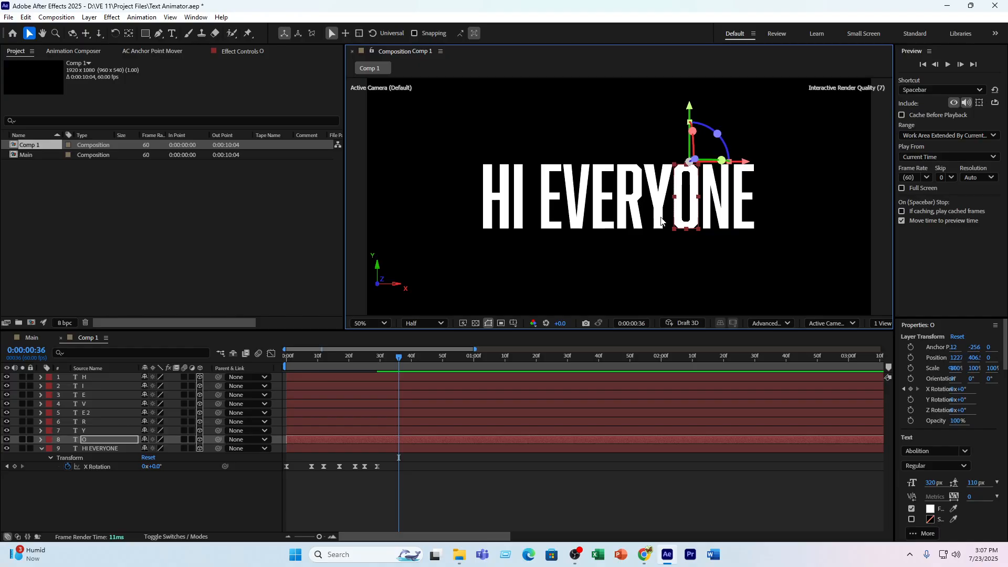
click(131, 478)
- Duplicate the HI EVERYONE layer and change the copy's text to N
click(120, 447)
key(ctrl+d)
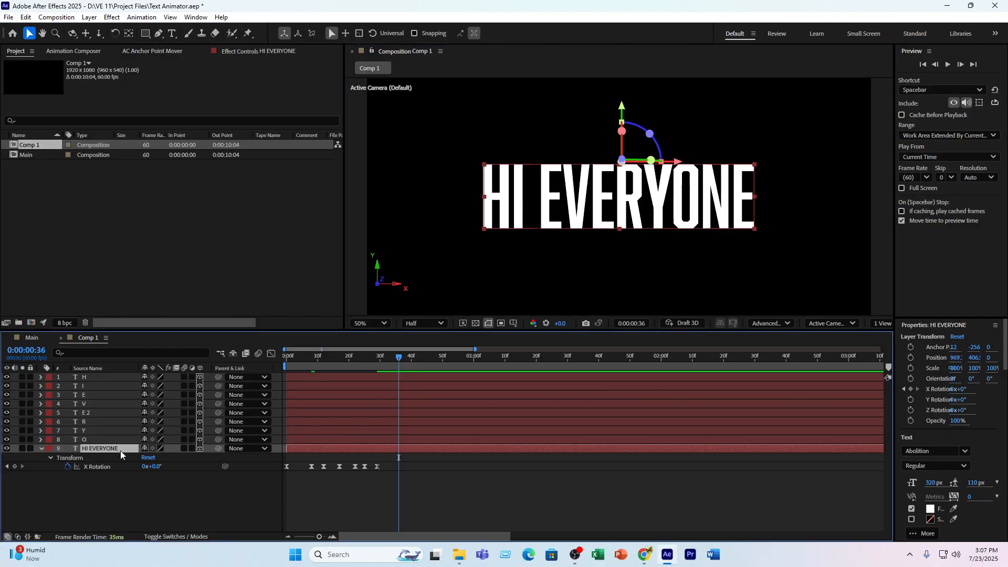
double_click(125, 448)
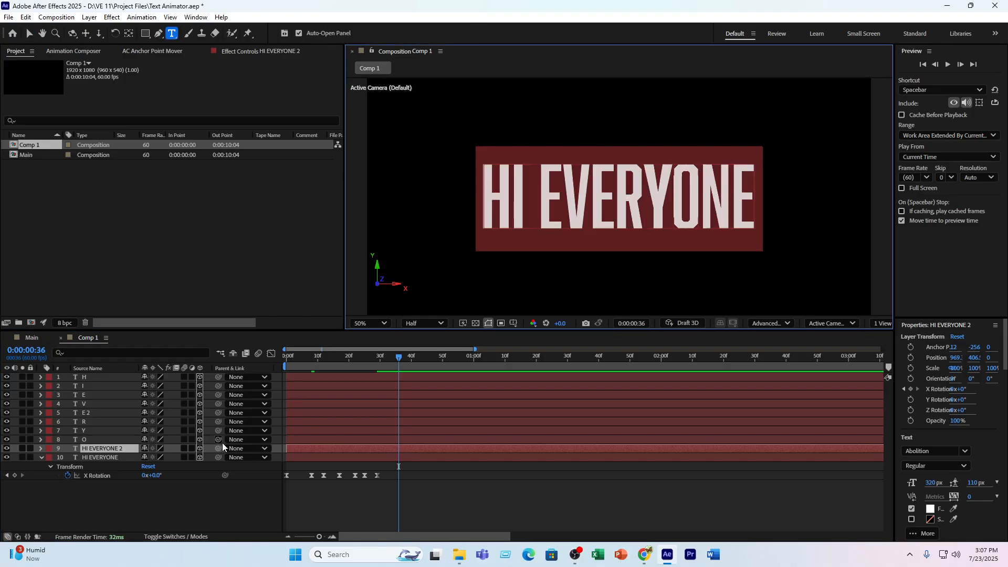
text(N)
click(30, 33)
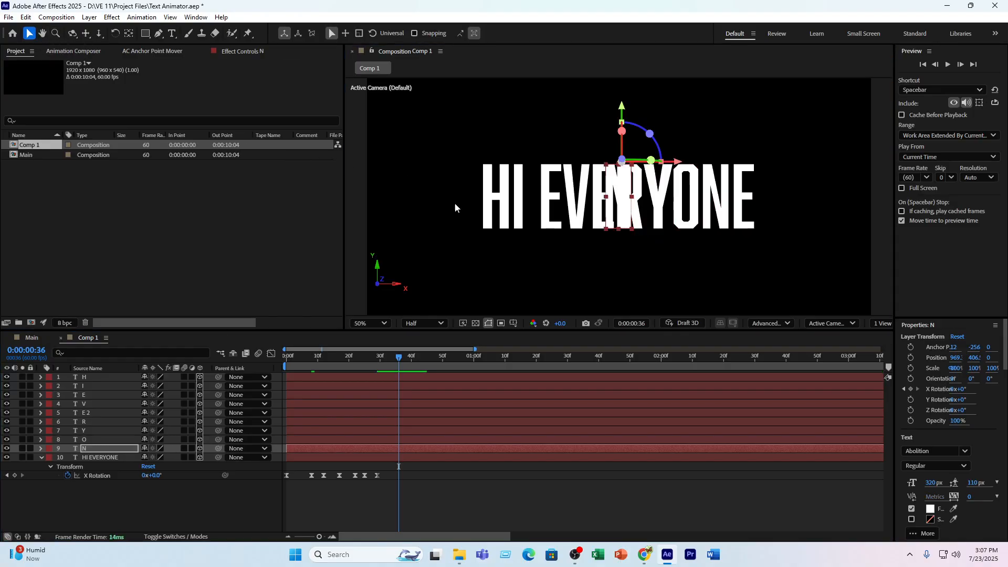
- Align the N letter layer over the N of EVERYONE in the original text
drag(624, 210, 725, 216)
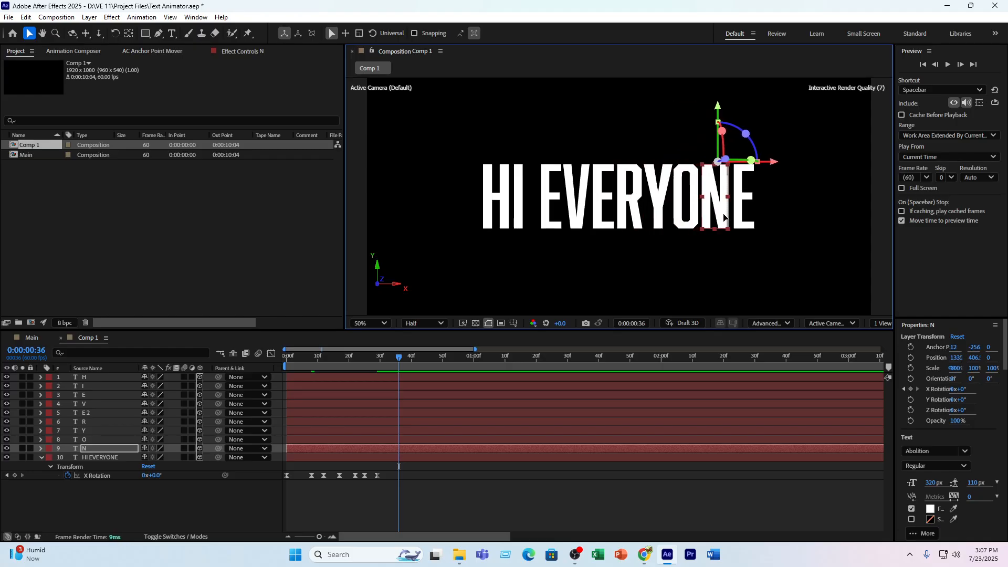
- Create the last E letter layer from a duplicate of HI EVERYONE and align it over the final E of EVERYONE
double_click(116, 460)
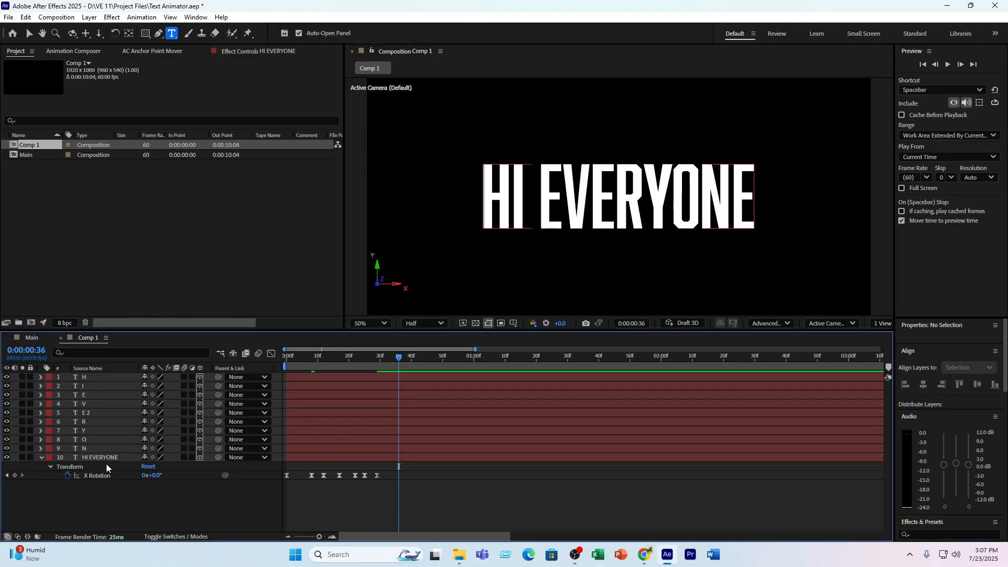
click(105, 461)
key(ctrl+d)
double_click(104, 456)
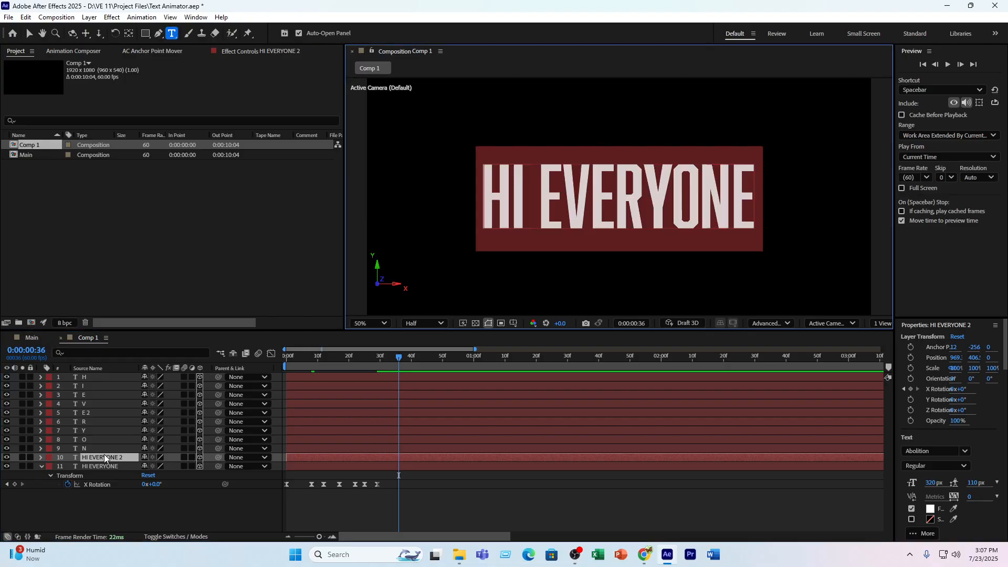
text(E 3)
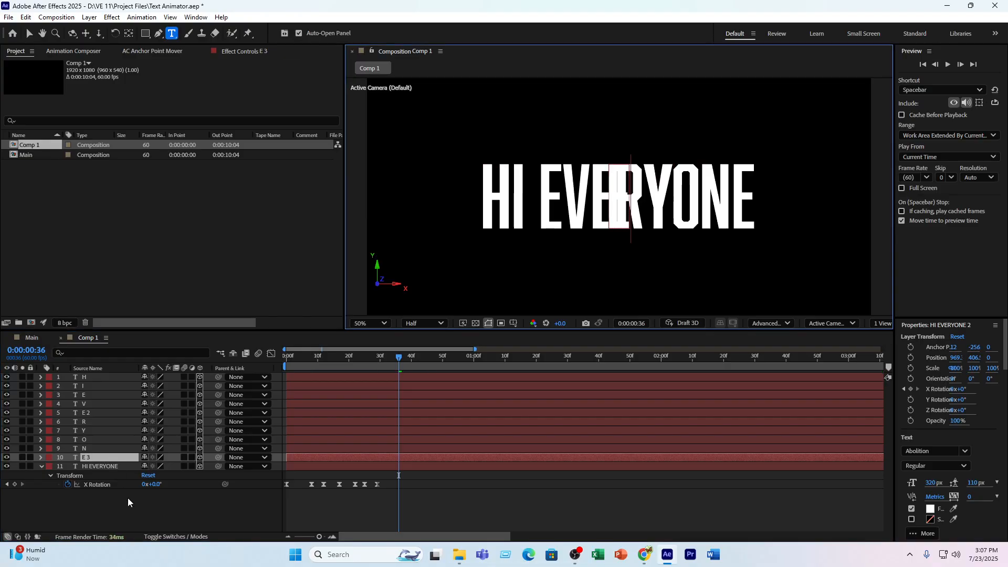
click(127, 497)
click(100, 459)
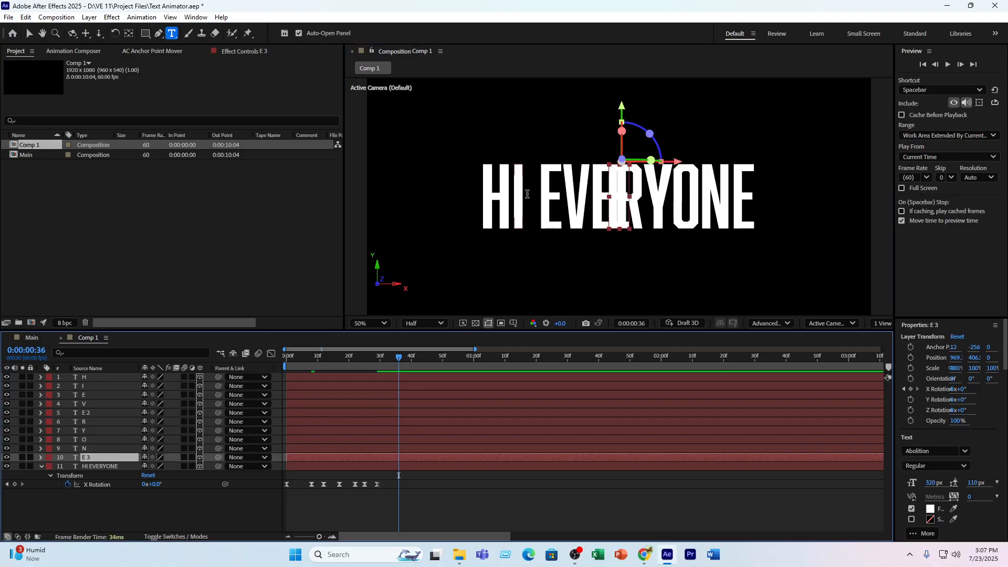
click(28, 31)
drag(625, 225, 748, 225)
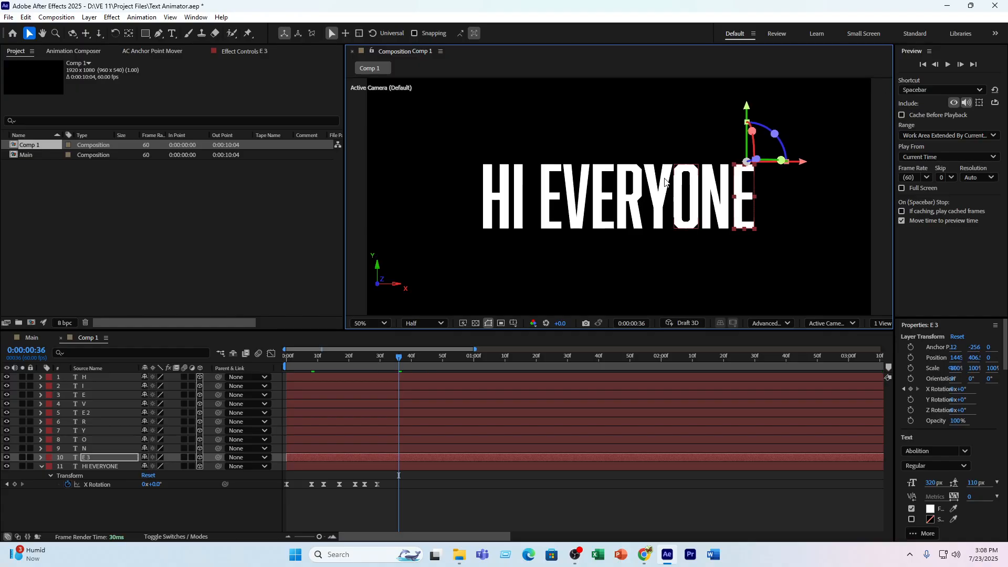
- Hide the original HI EVERYONE layer so that only the separate letter layers are shown
click(115, 491)
click(111, 467)
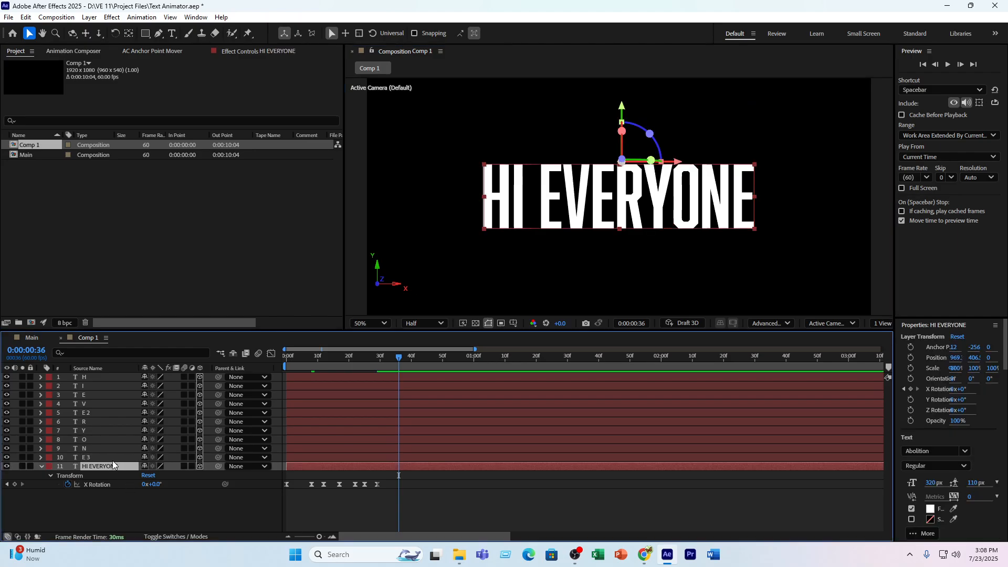
click(11, 466)
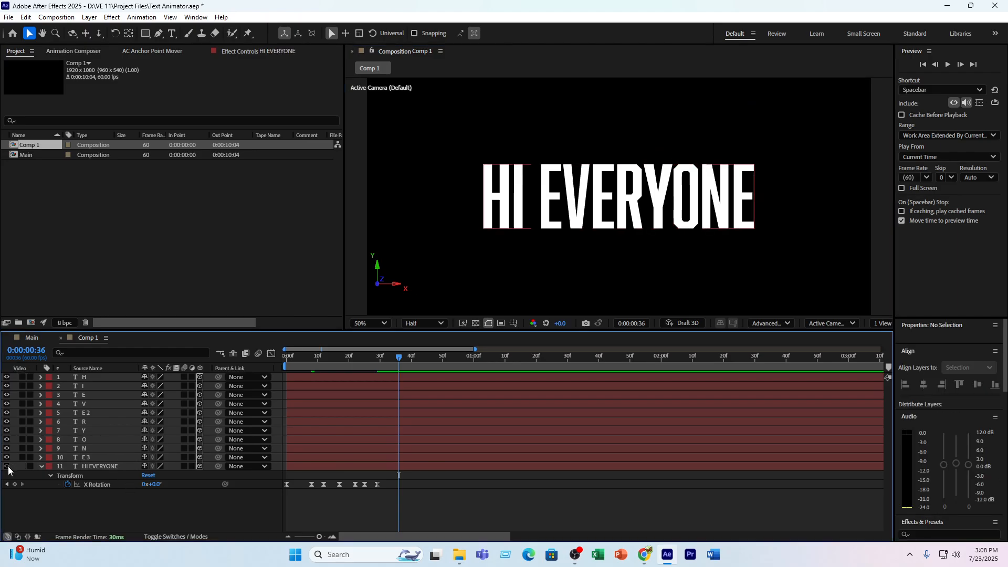
click(7, 466)
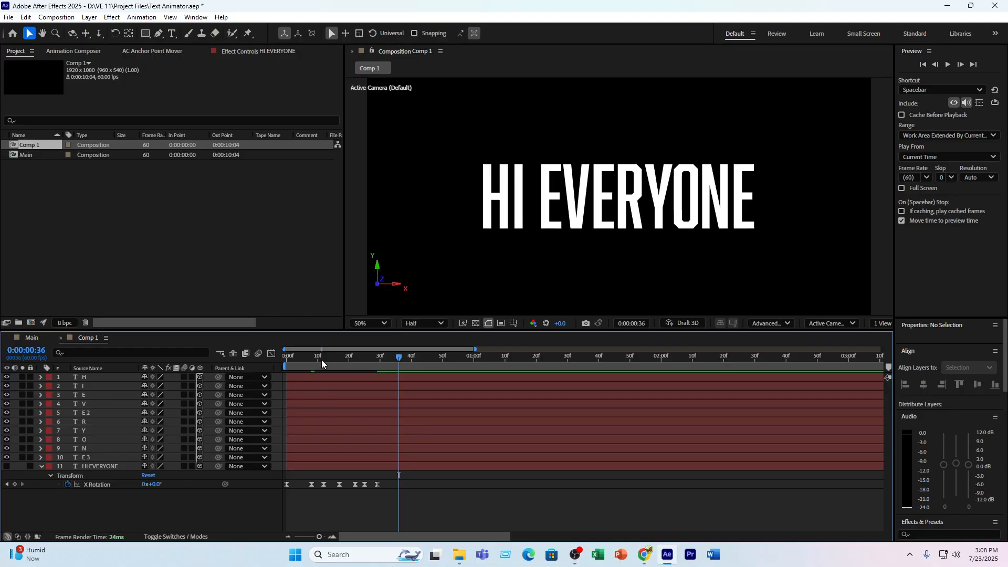
- Preview the letter layers' X Rotation animation from the start of the composition
drag(320, 360, 173, 384)
key(space)
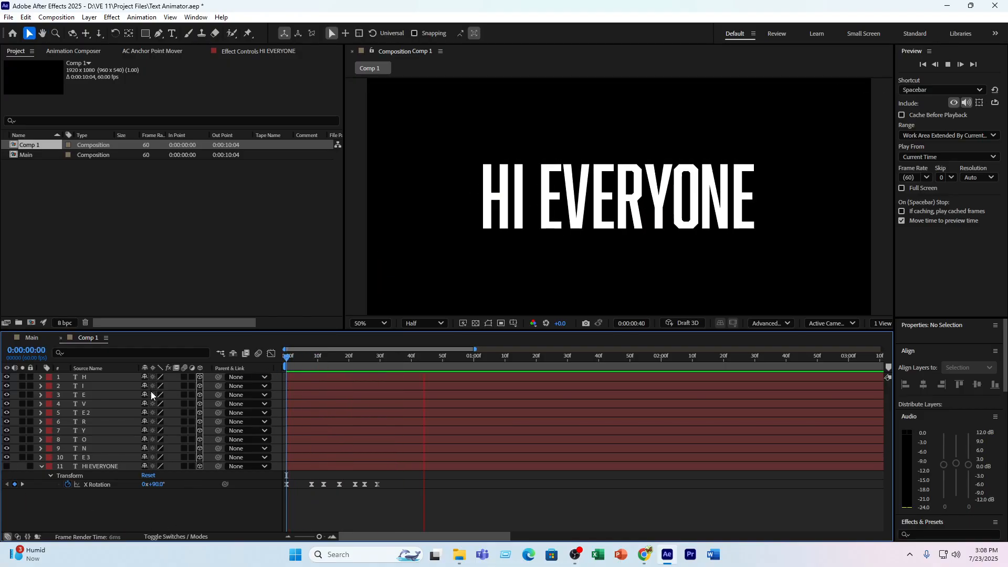
key(space)
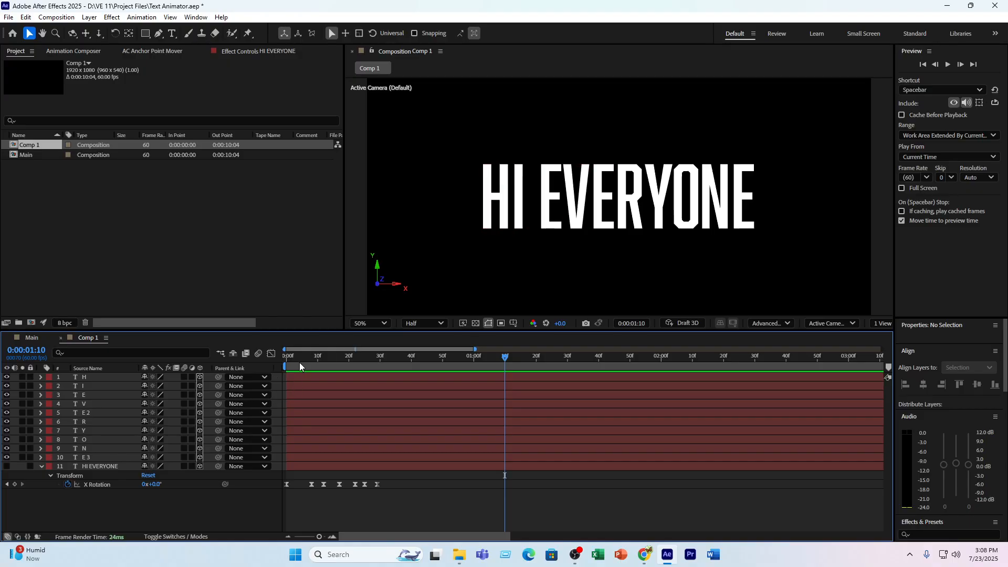
- Trim the out points of all layers, including HI EVERYONE, to 0:00:00:02
drag(299, 362, 266, 367)
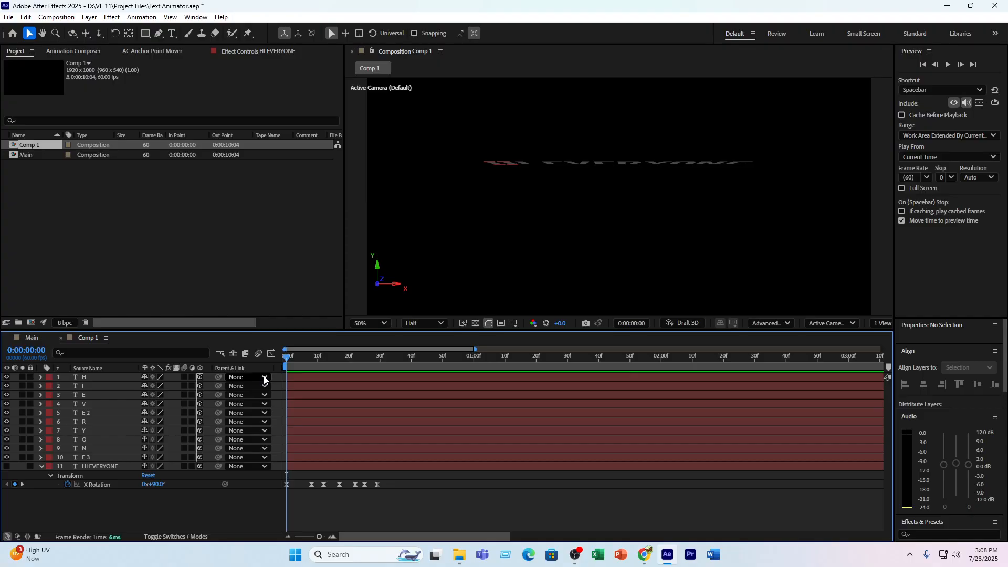
key(Page_Down)
key(Page_Down)
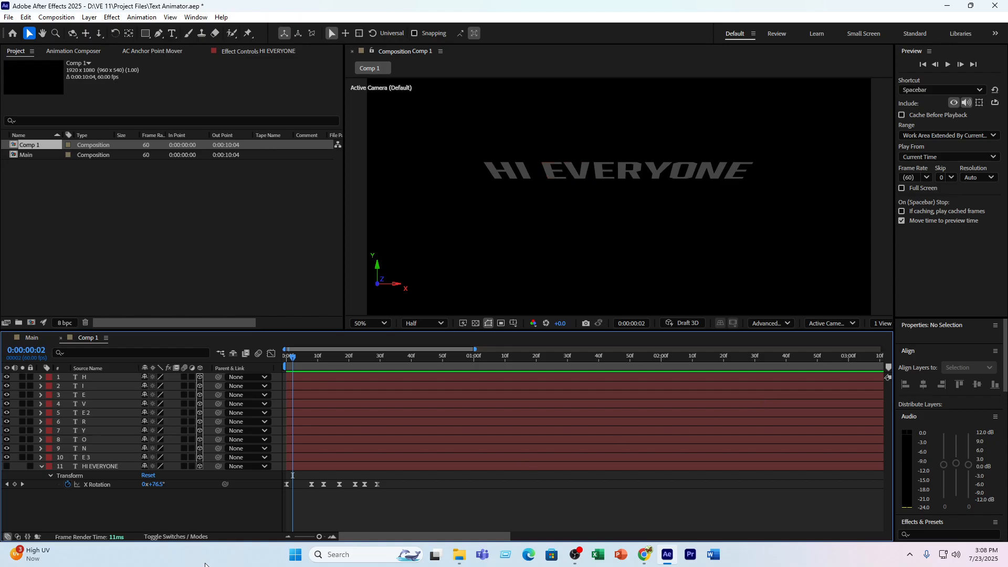
key(ctrl+a)
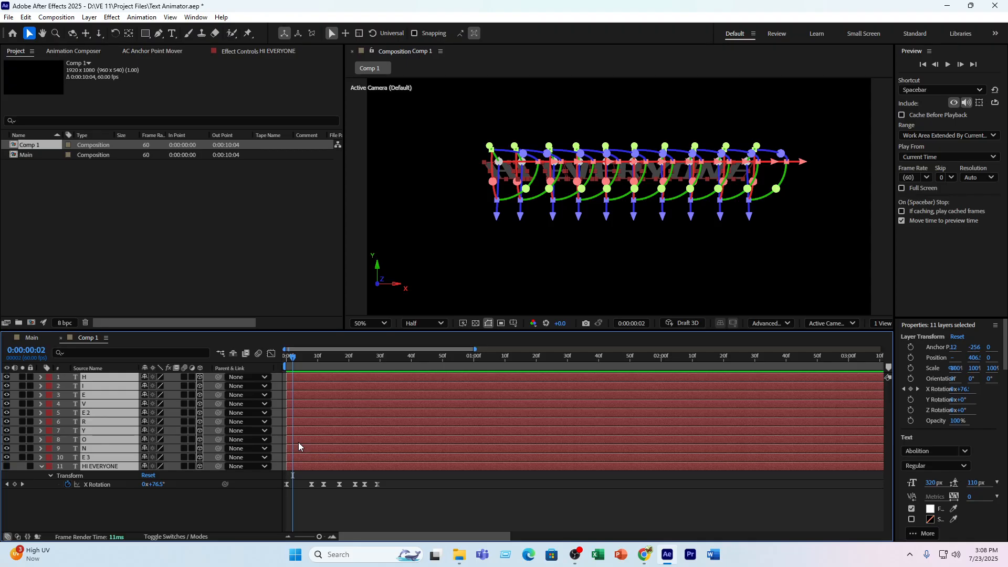
key(alt+])
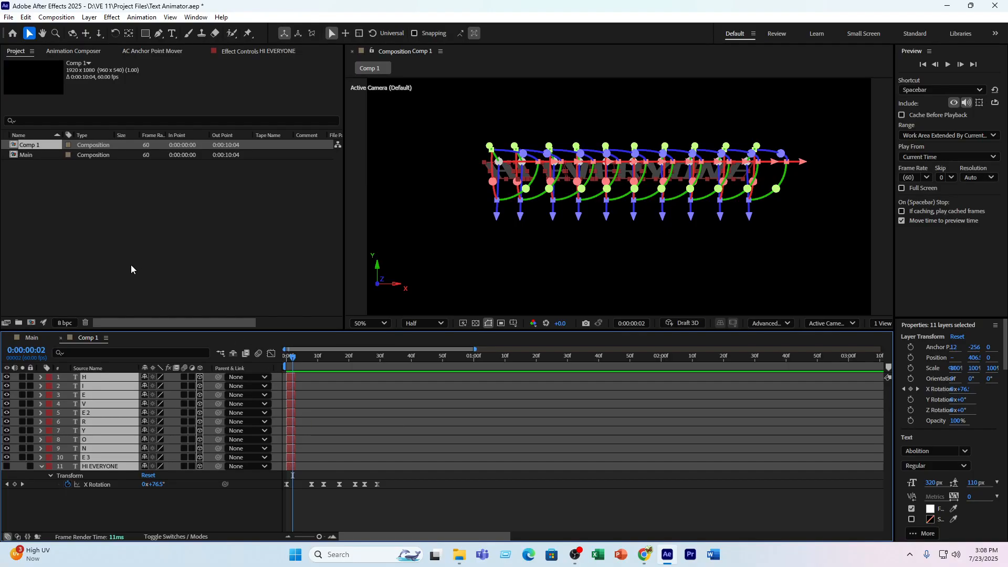
right_click(107, 377)
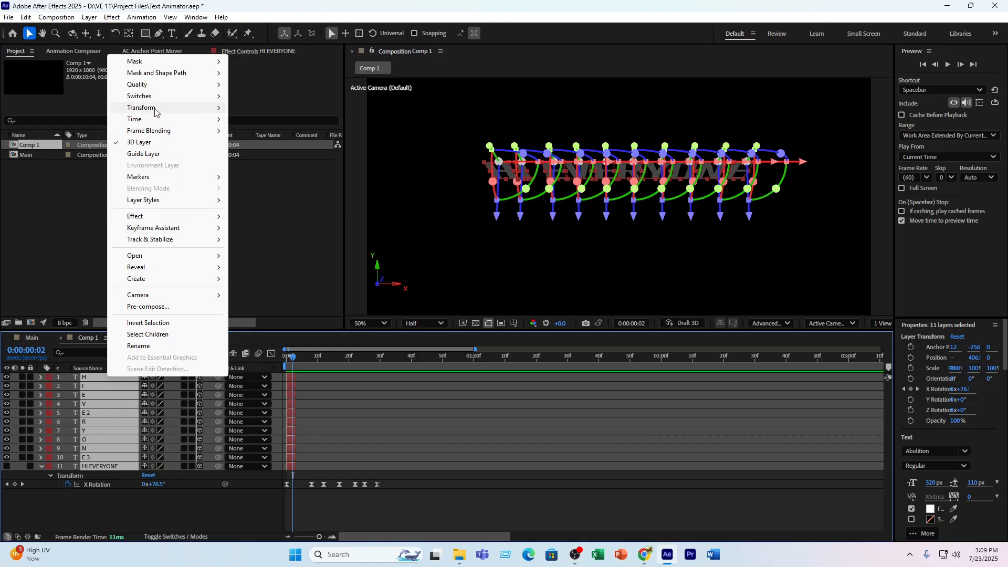
mouse_move(156, 112)
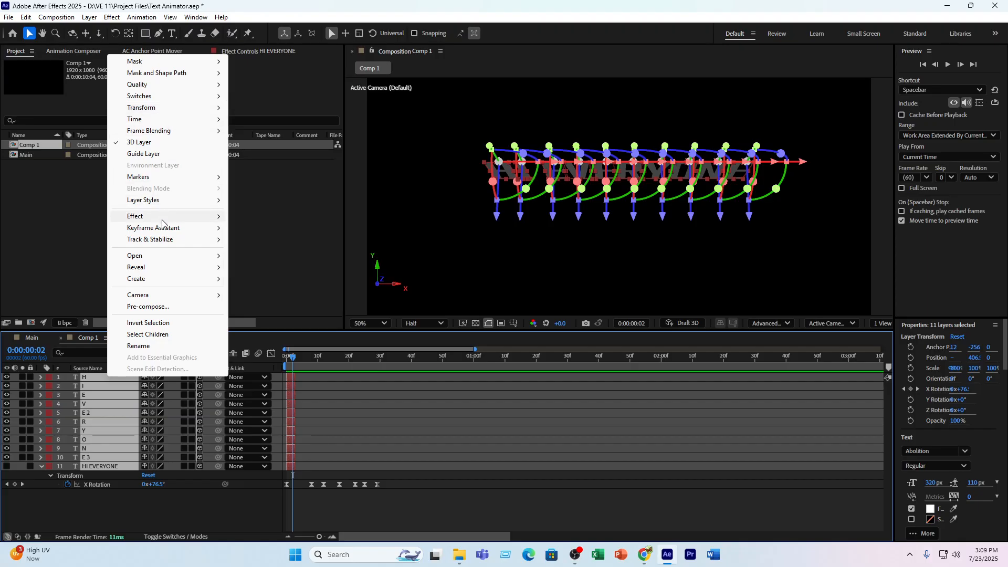
mouse_move(158, 228)
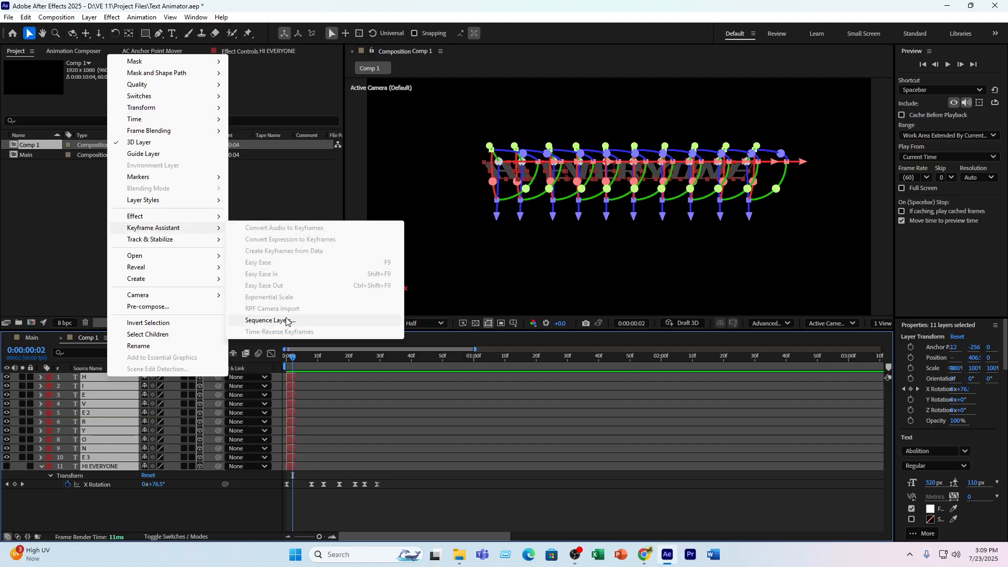
click(286, 320)
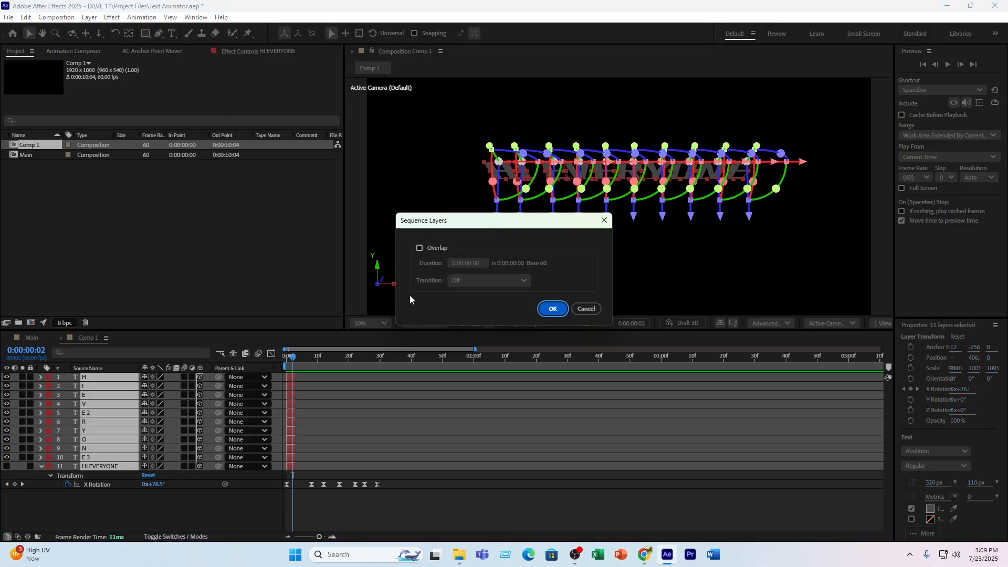
click(581, 310)
- Try to stagger the I, E, V and second E layers manually so each starts after the previous letter, and preview the timing
click(100, 484)
click(87, 379)
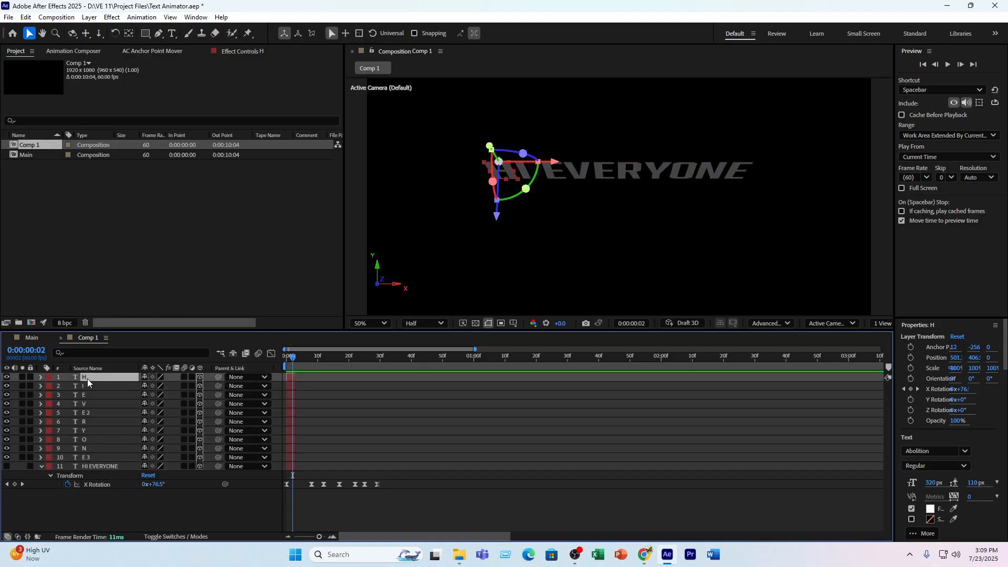
click(290, 386)
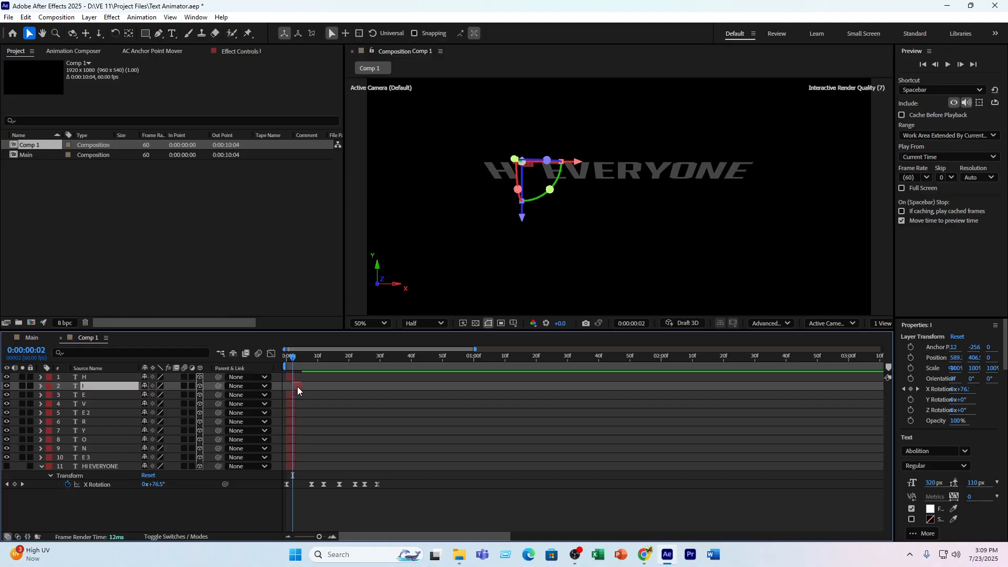
click(301, 397)
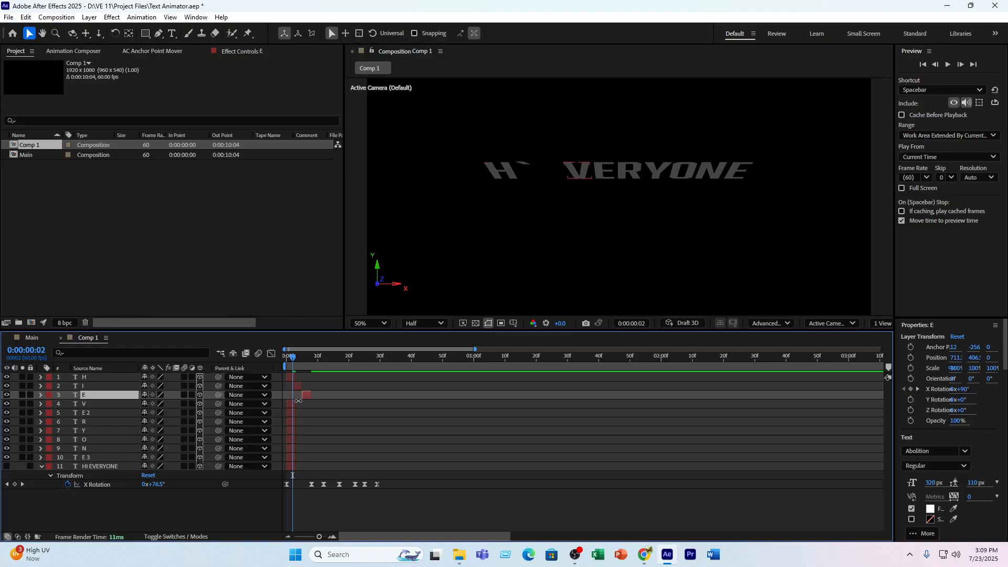
drag(291, 404, 320, 411)
click(293, 413)
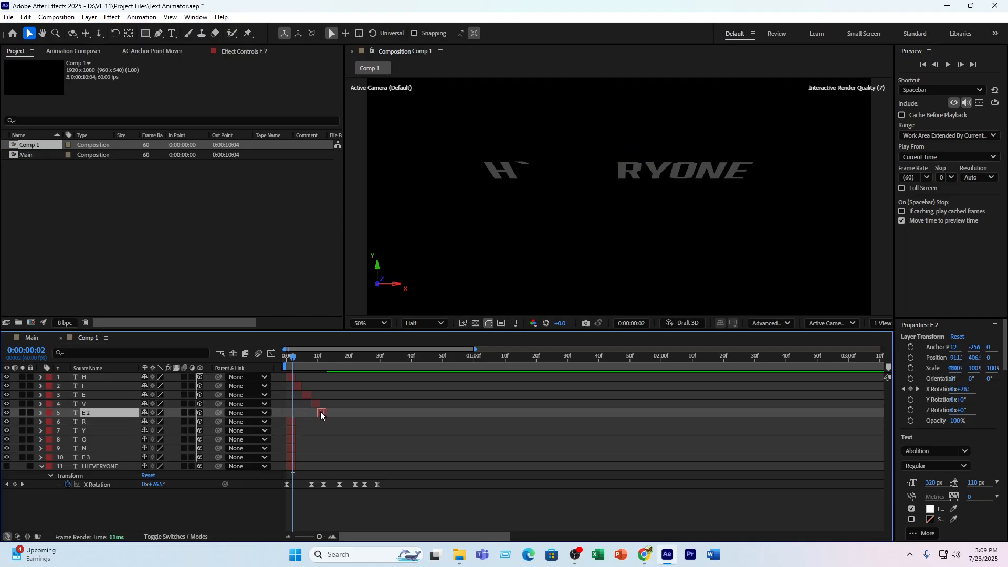
key(Home)
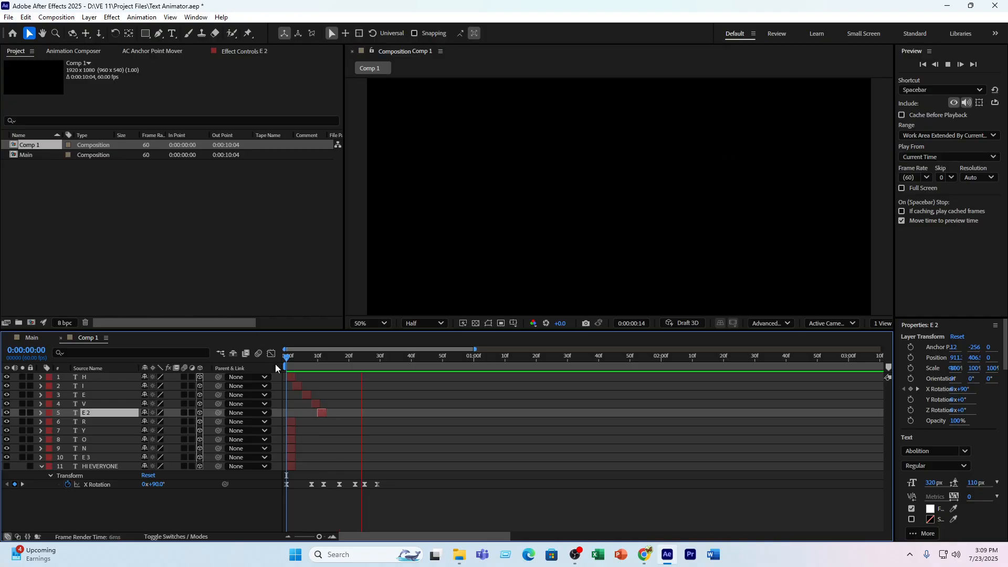
mouse_move(315, 357)
mouse_down()
mouse_move(293, 367)
mouse_move(305, 367)
mouse_up()
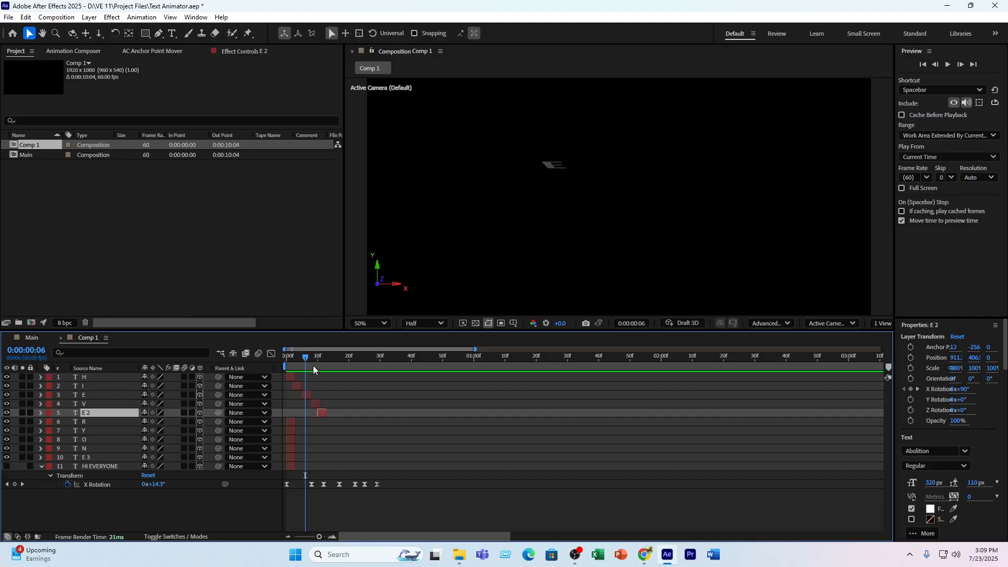
- Undo the manual staggering of the letter layers and deselect everything
key(ctrl+z)
key(ctrl+z)
key(ctrl+z)
key(ctrl+z)
key(ctrl+z)
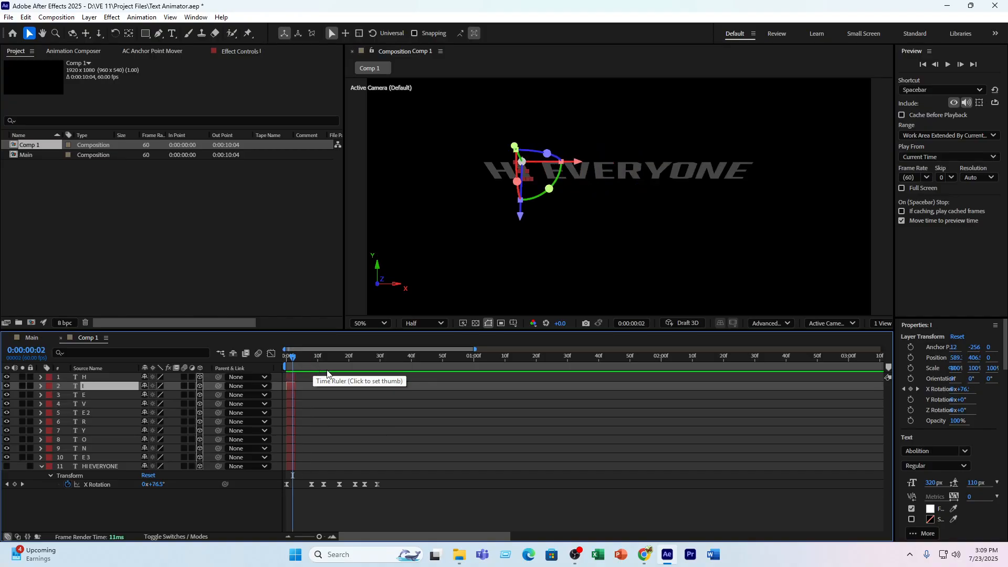
click(112, 510)
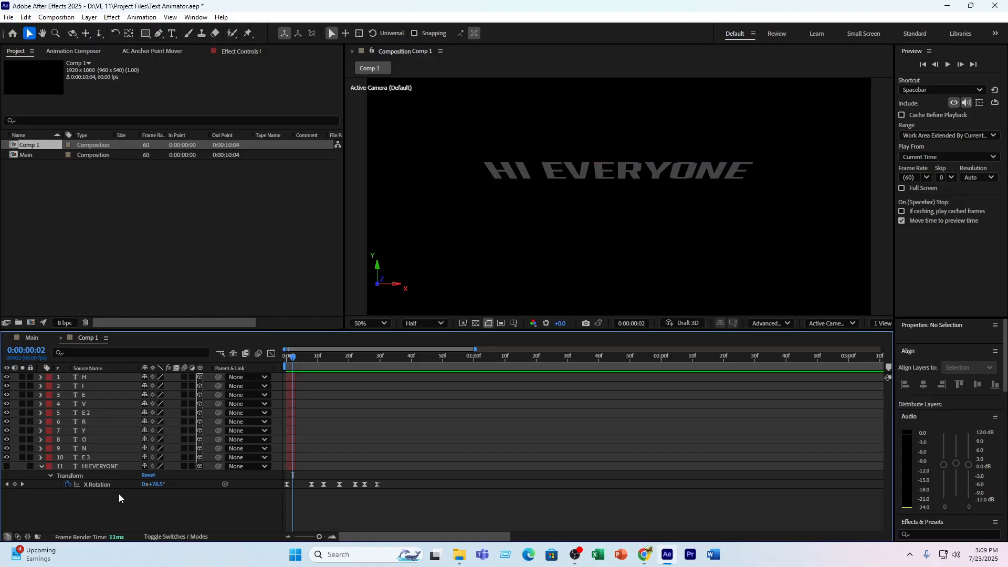
- Sequence the ten letter layers from H to the last E with Sequence Layers, without overlap and excluding HI EVERYONE
drag(119, 493, 108, 382)
click(107, 377)
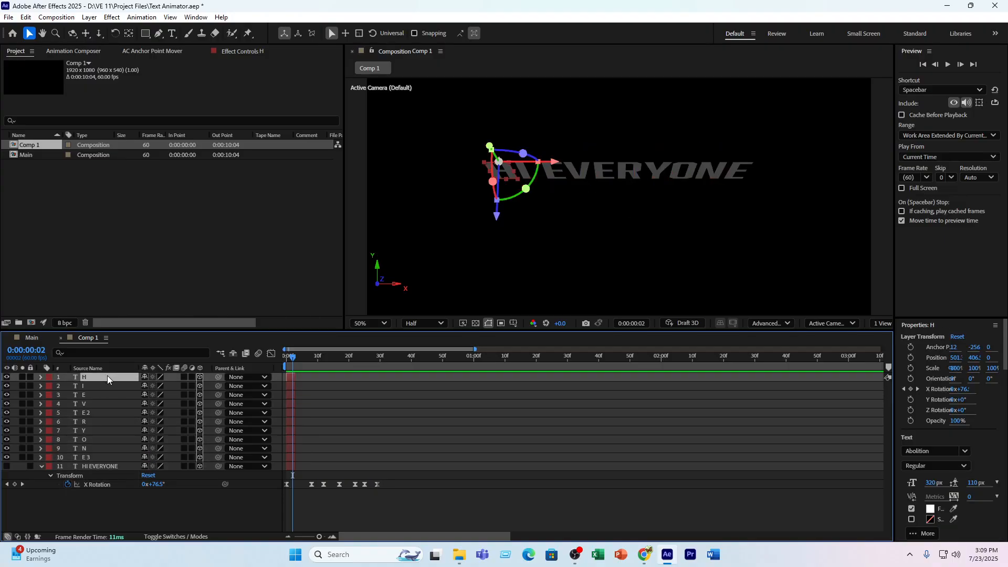
shift+click(101, 459)
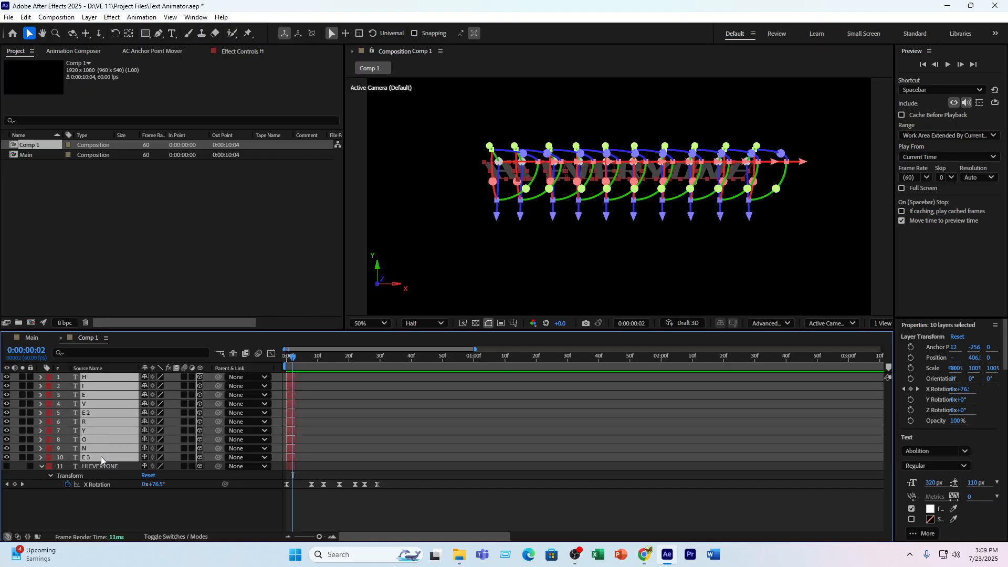
right_click(87, 374)
mouse_move(134, 226)
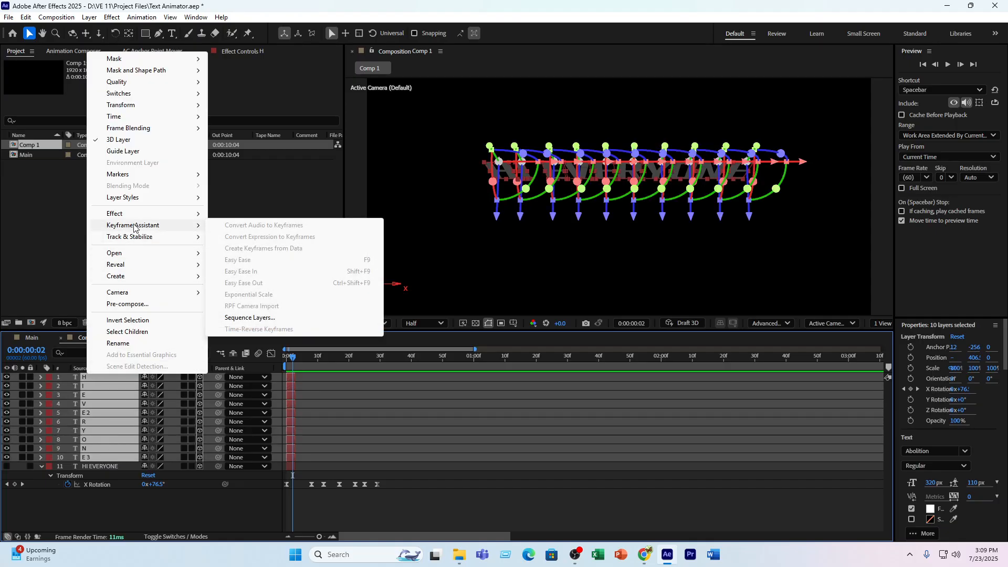
click(250, 318)
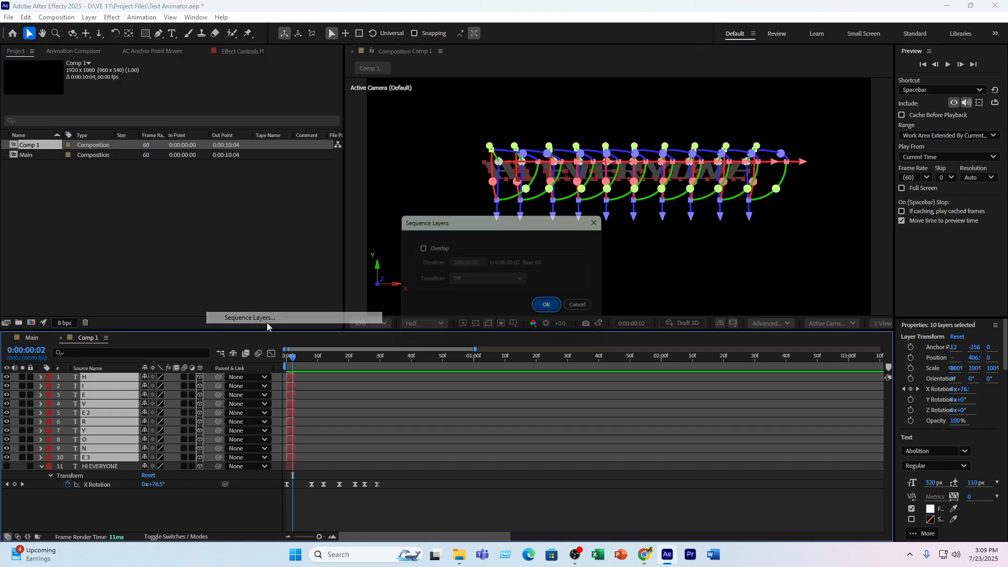
click(555, 310)
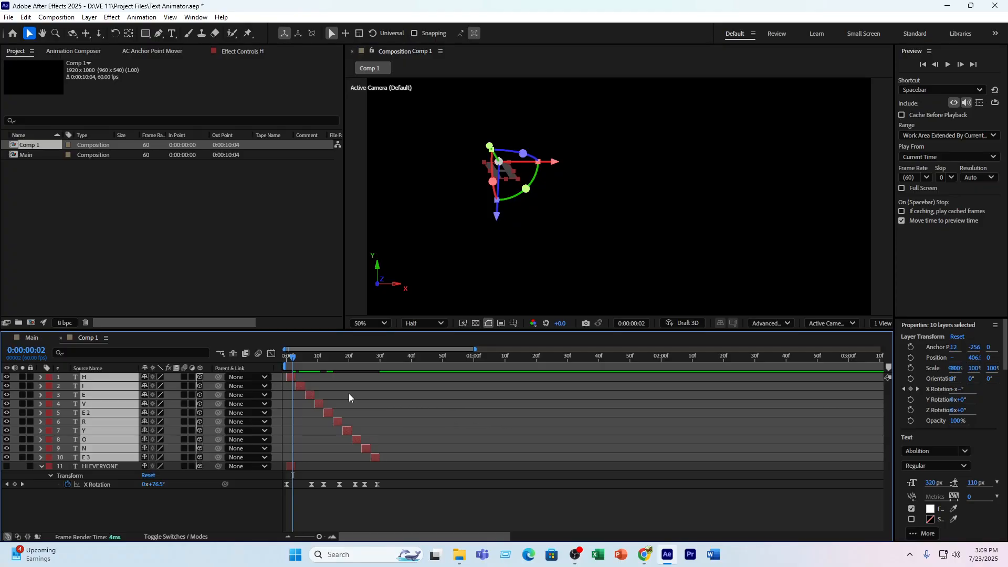
- Extend the out points of all layers, including HI EVERYONE, to 0:00:10:03 at the end of the composition
drag(299, 360, 352, 367)
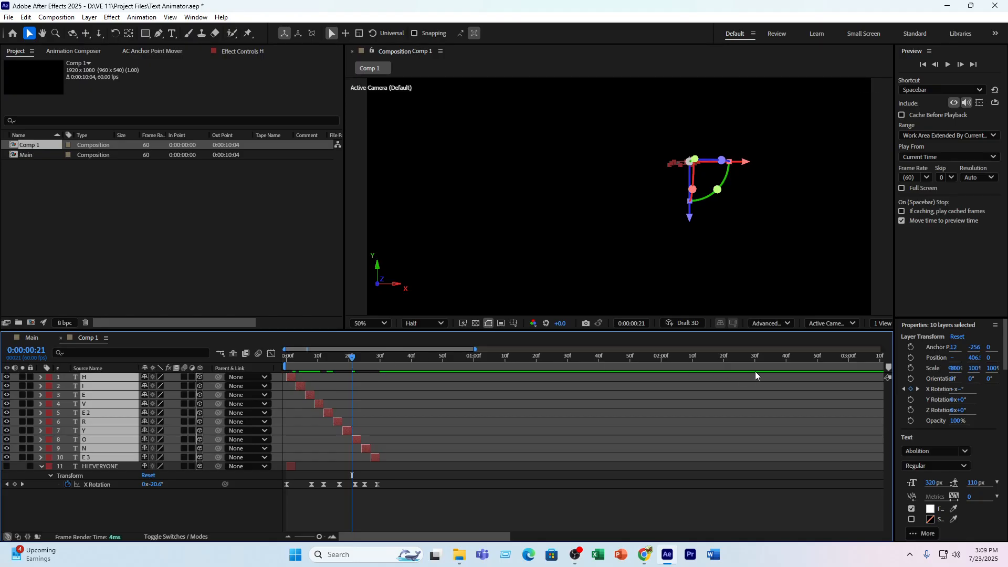
drag(319, 537, 303, 537)
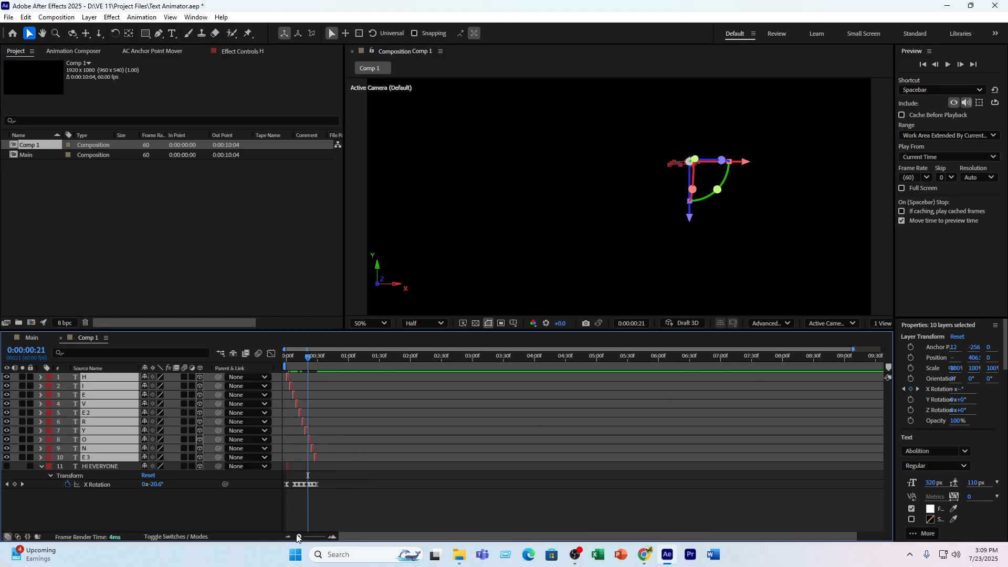
drag(858, 361, 890, 362)
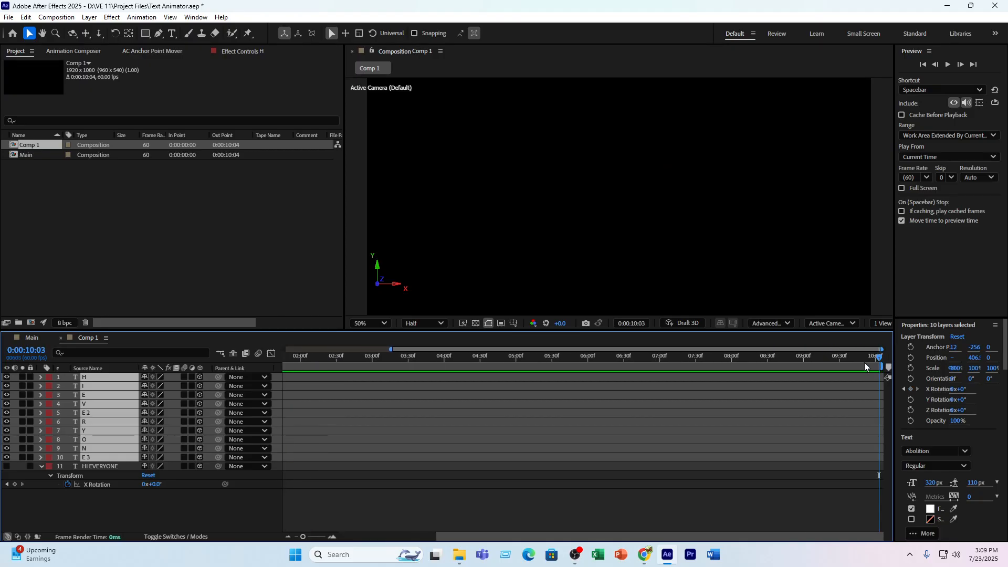
click(353, 527)
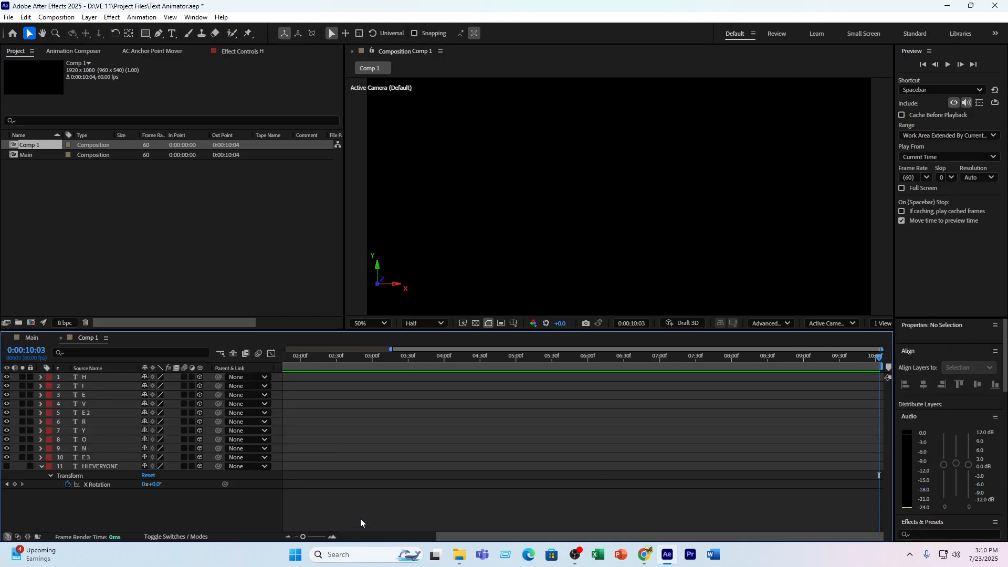
key(ctrl+a)
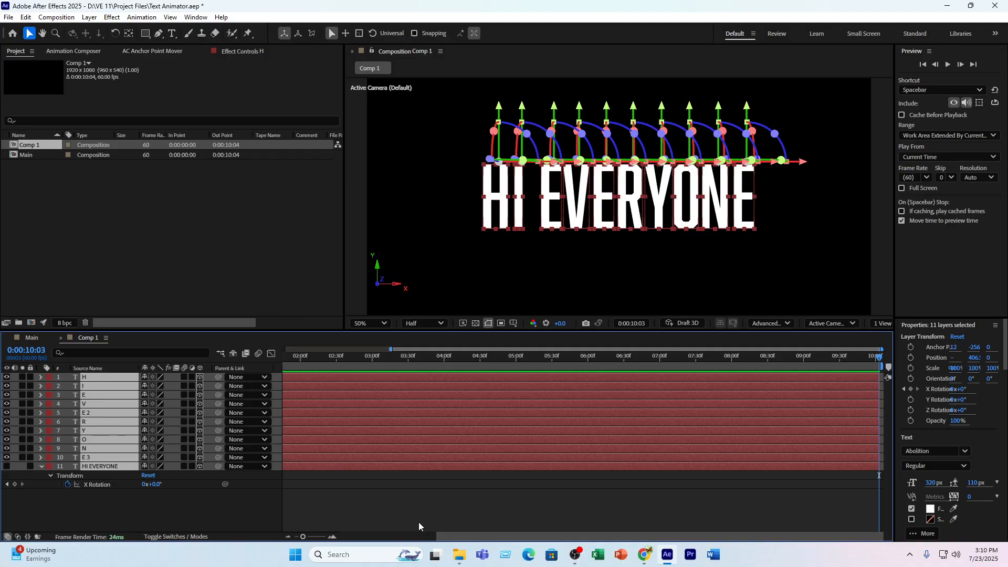
drag(304, 537, 296, 537)
- Preview the sequenced swing of the HI EVERYONE letters from the start of the composition, playing it twice
key(Home)
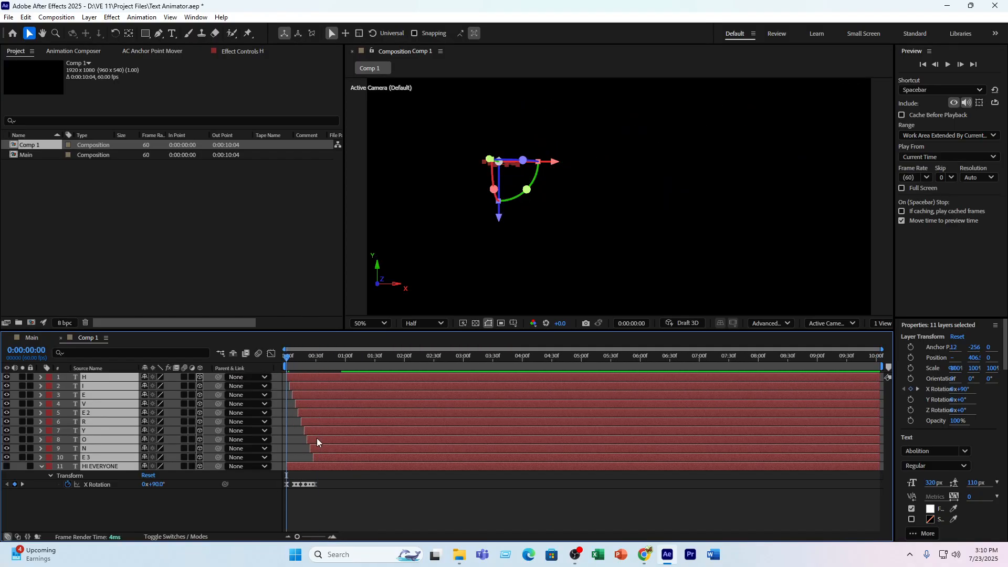
click(369, 499)
key(space)
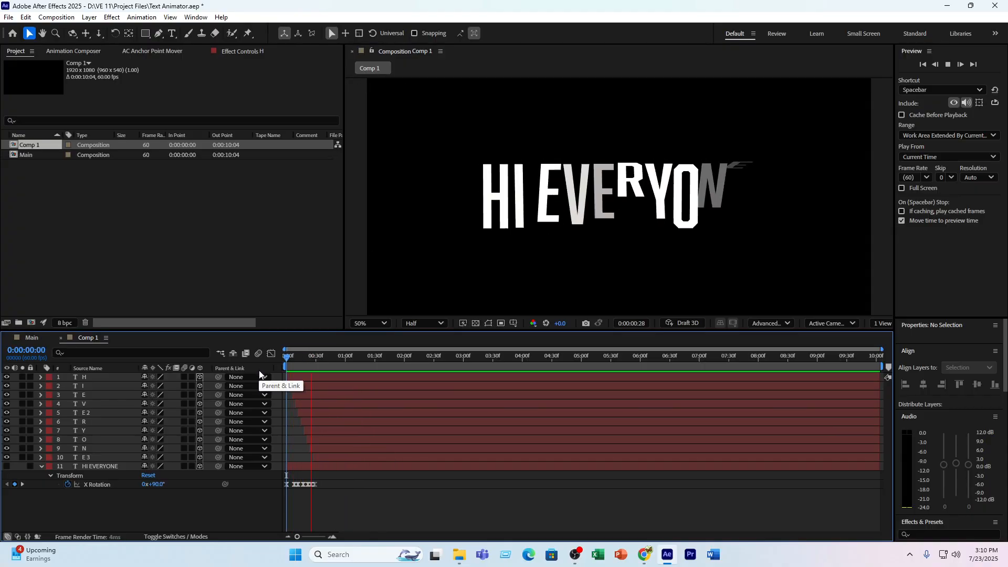
key(space)
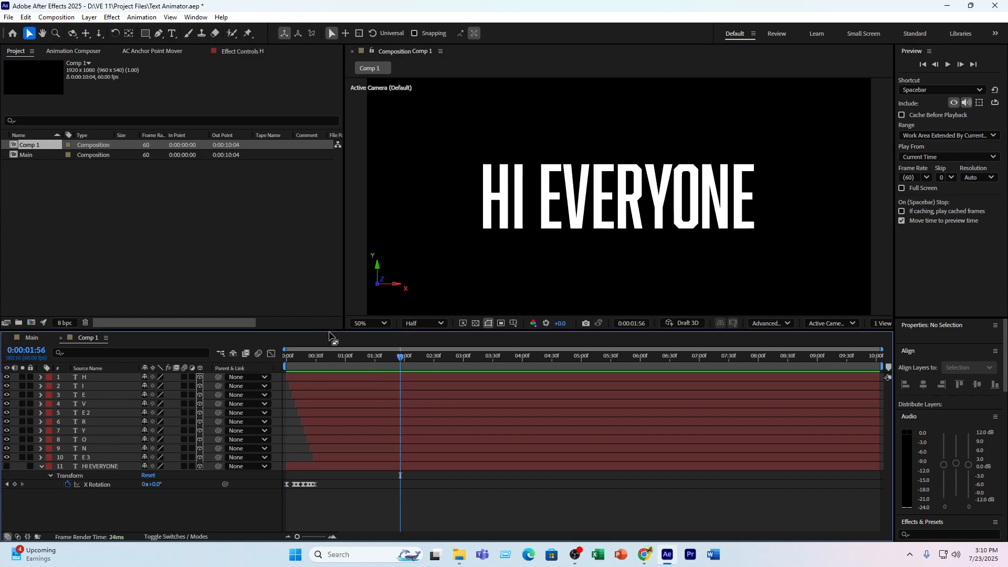
drag(310, 354, 275, 367)
key(space)
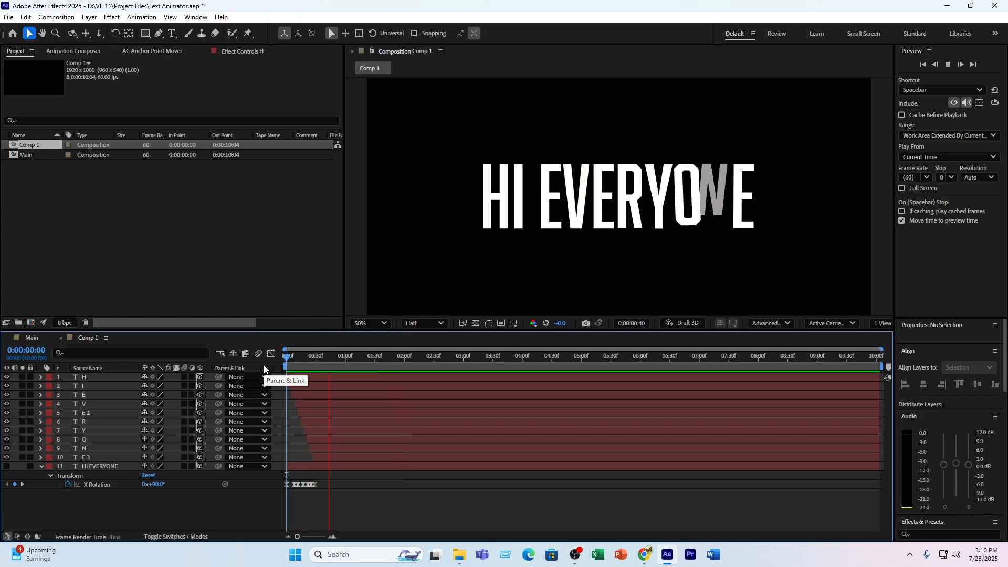
key(space)
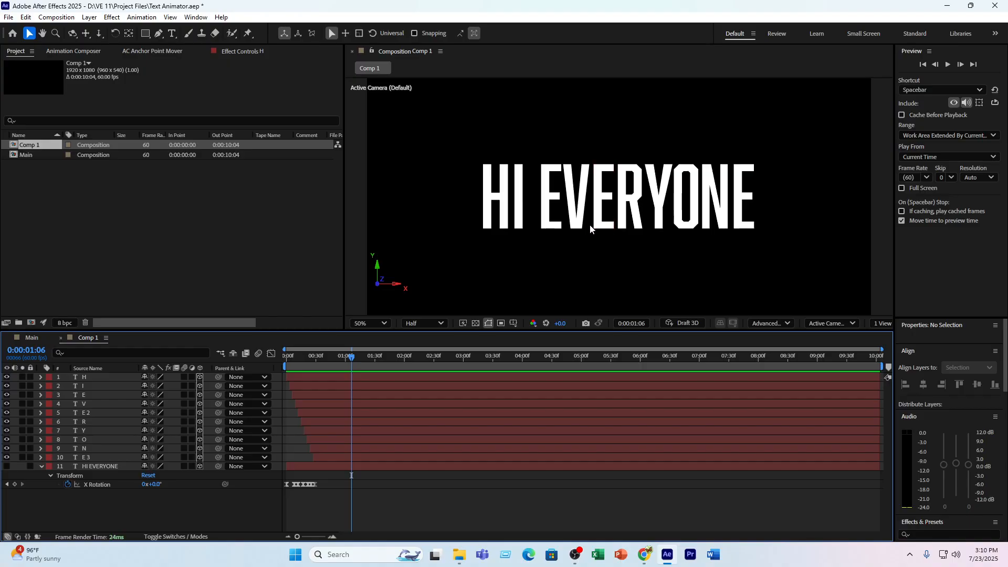
- Pre-compose all eleven layers into a new composition named Manuel Way
click(41, 467)
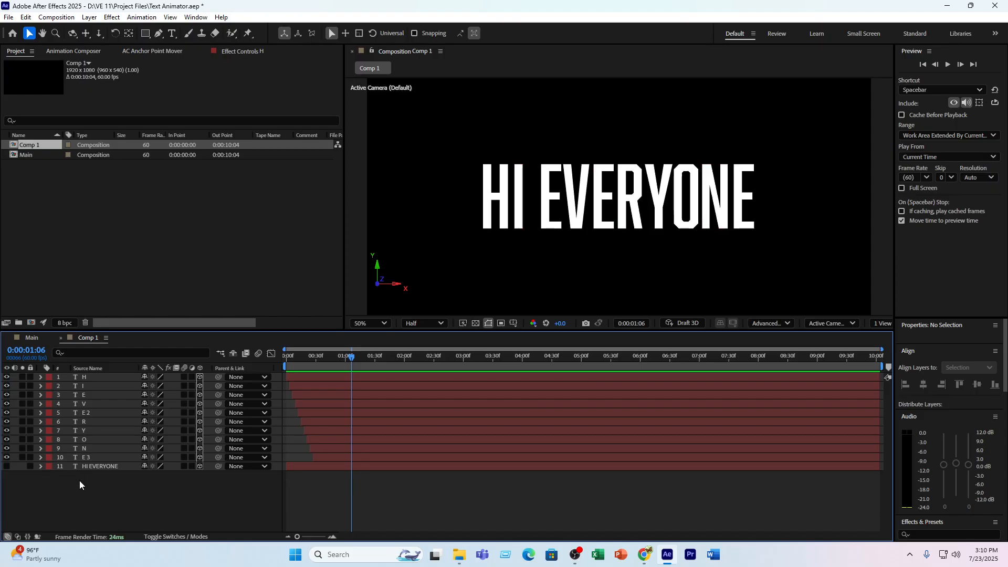
drag(103, 505, 119, 377)
right_click(118, 377)
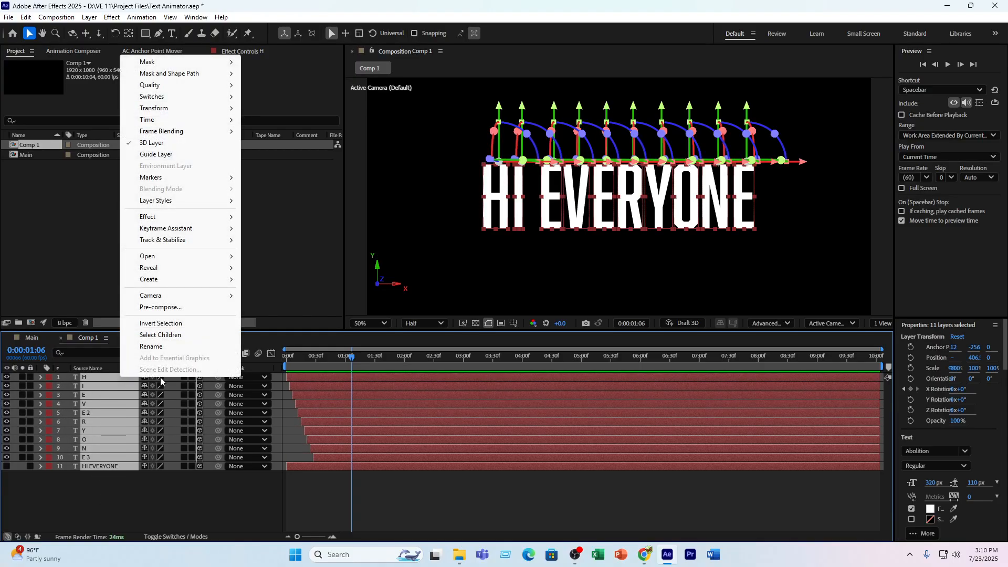
click(158, 308)
text(Manue)
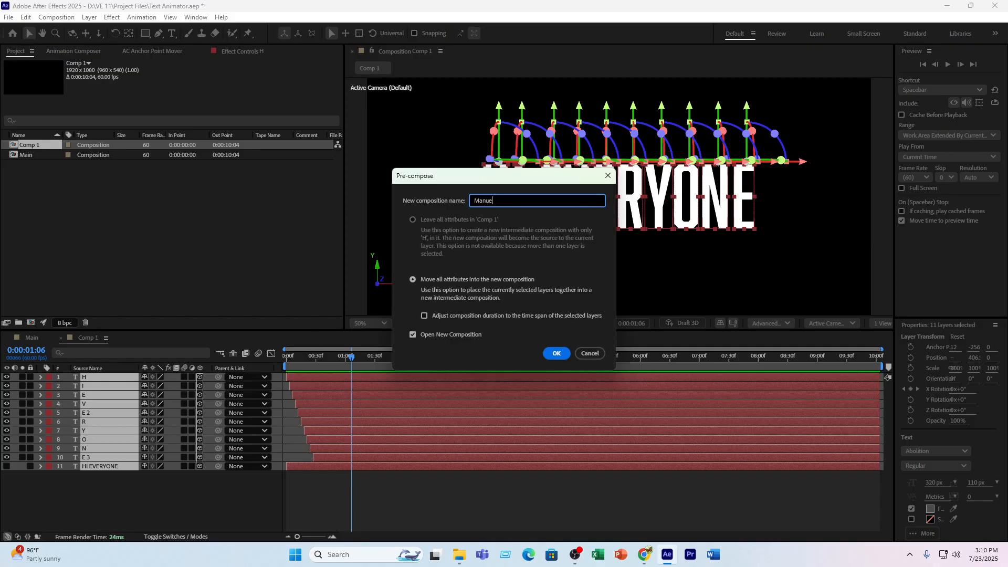
text(l Way)
key(Return)
- Return to Comp 1 and hide the Manuel Way layer
click(89, 337)
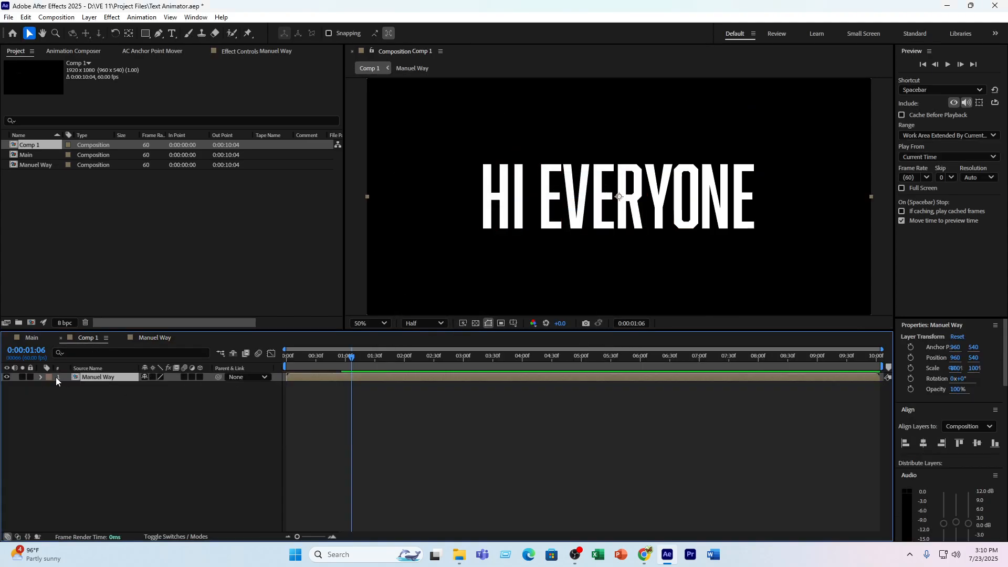
click(7, 377)
click(187, 410)
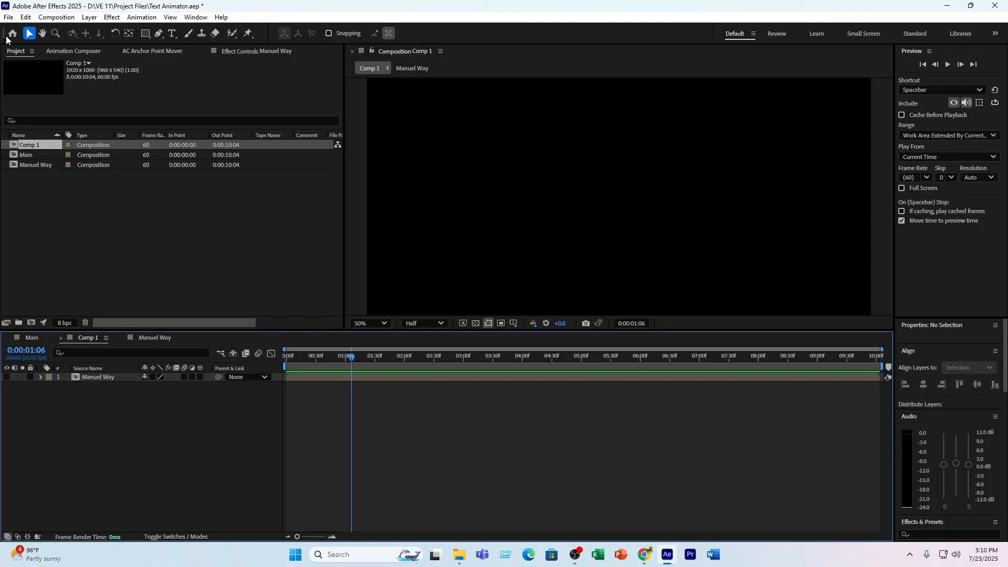
- Add a text layer reading SWING IN to Comp 1
click(172, 33)
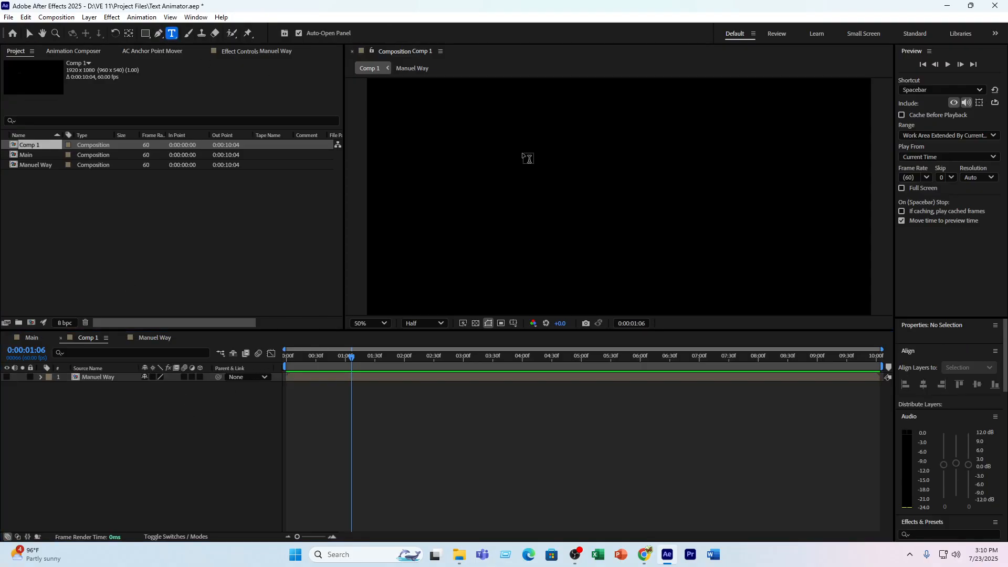
click(538, 189)
text(SWING IN)
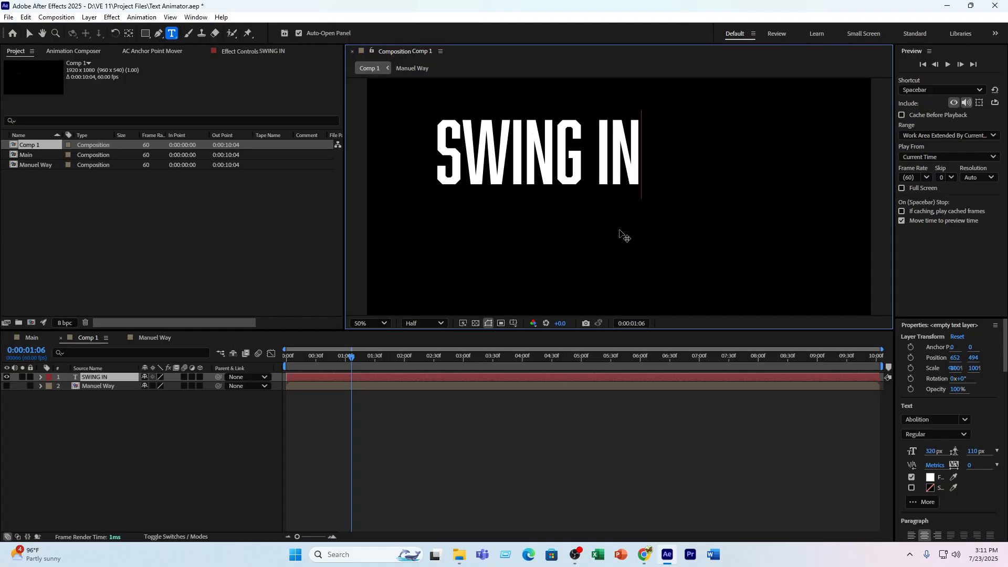
click(156, 448)
- Centre the SWING IN text horizontally and vertically in the composition, and deselect it
click(29, 33)
click(621, 163)
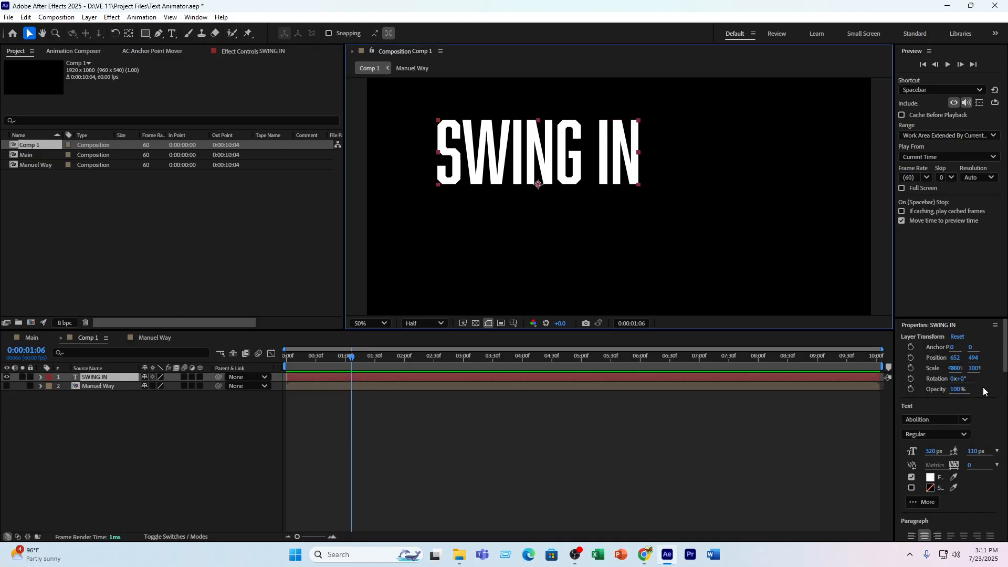
scroll(957, 441, down, 4)
click(925, 444)
click(977, 444)
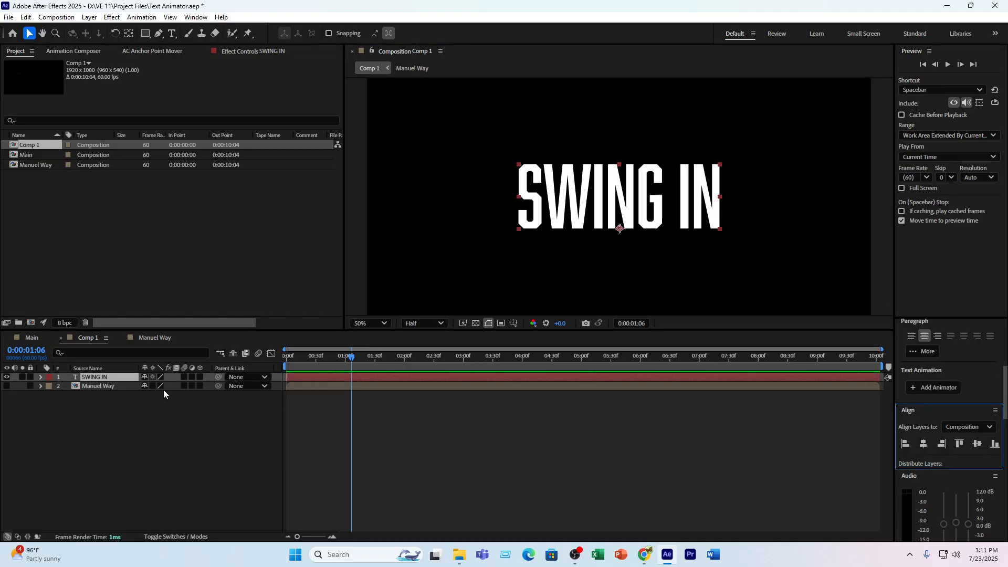
click(163, 389)
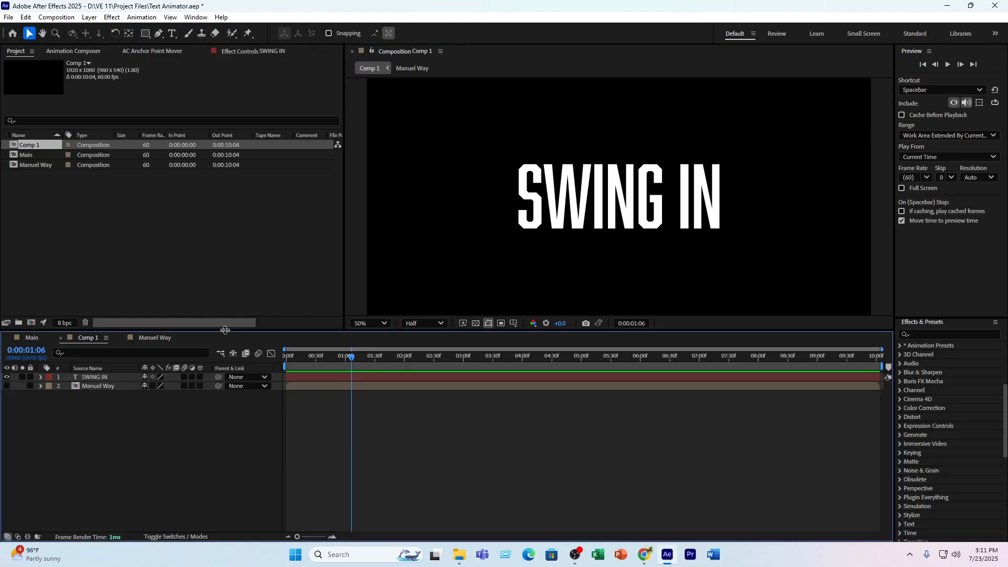
- Enable Per-character 3D for the SWING IN layer
click(98, 377)
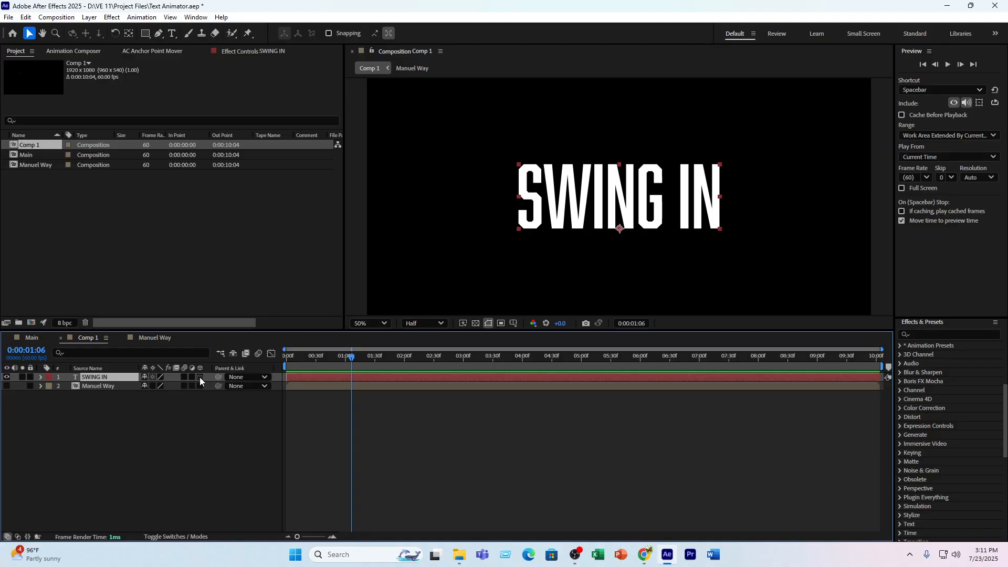
click(41, 377)
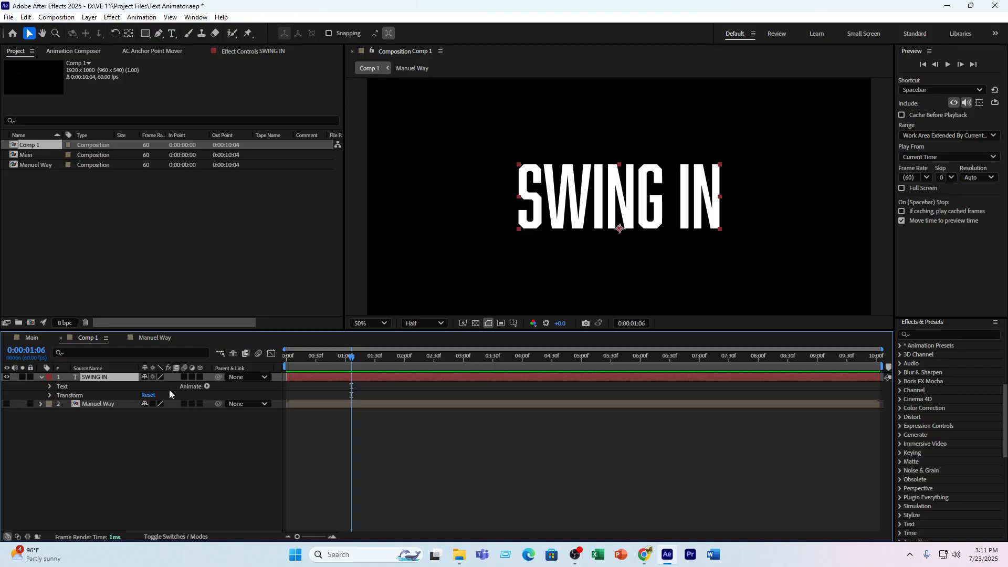
click(206, 386)
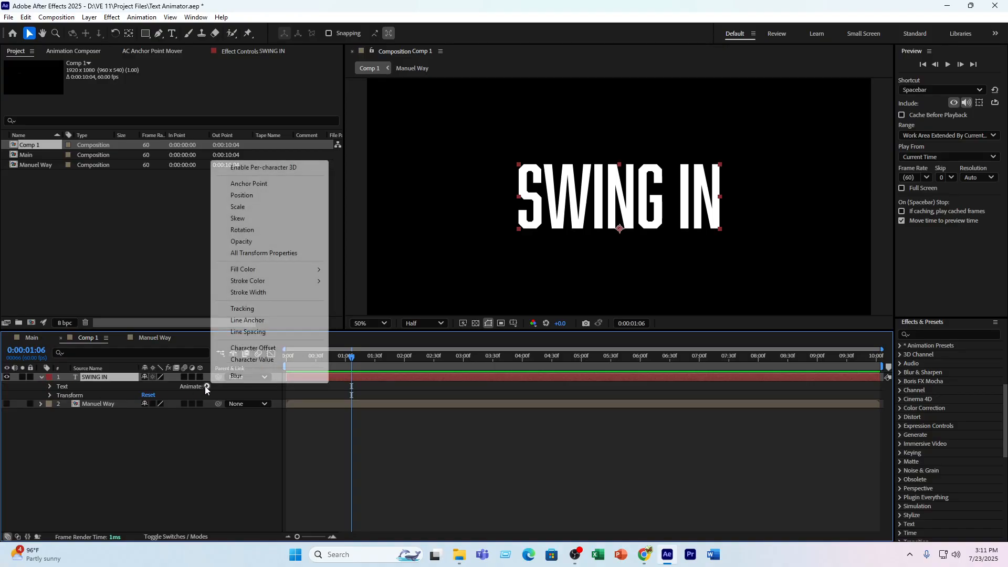
click(272, 169)
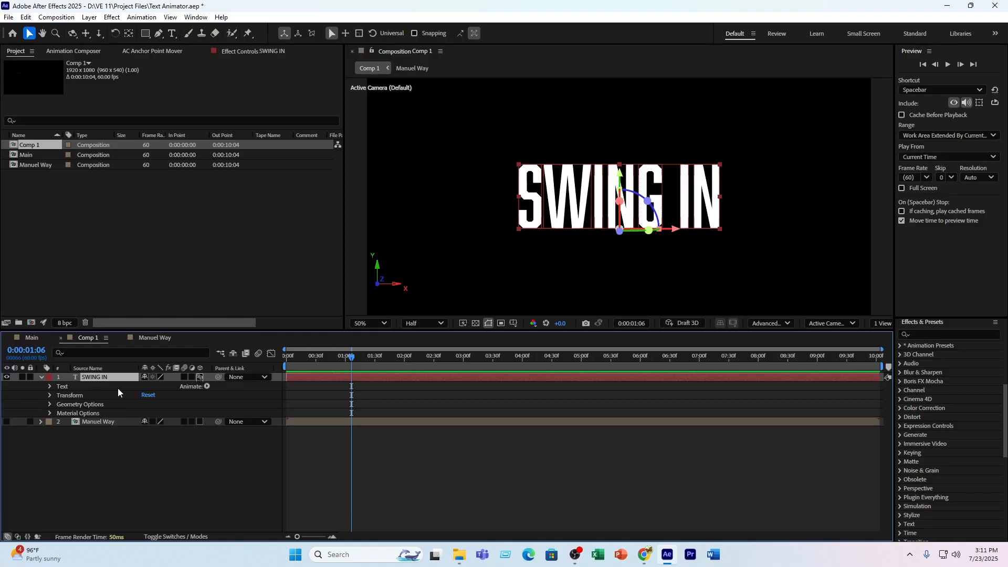
- Add a Scale text animator to the SWING IN layer
click(206, 386)
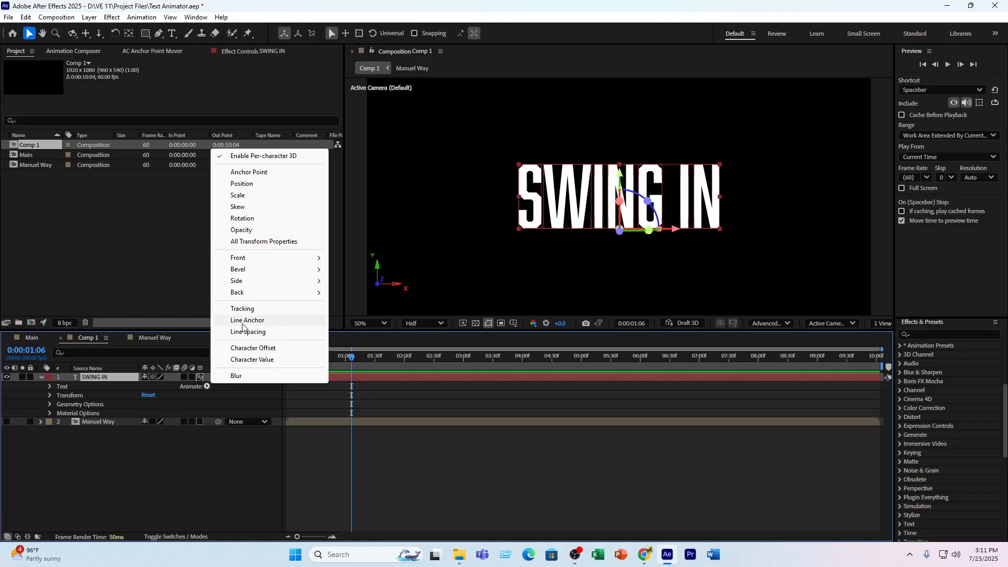
click(239, 195)
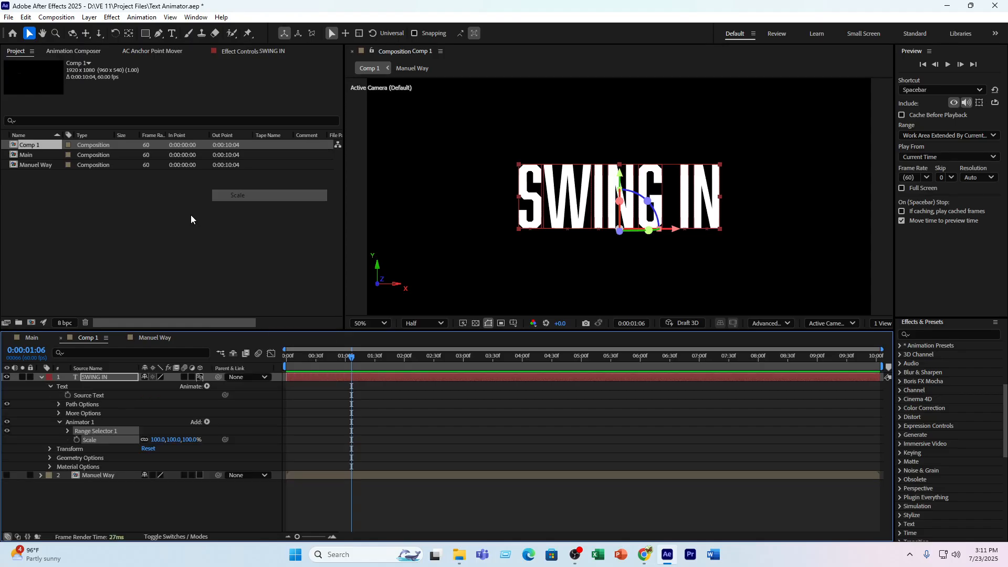
click(72, 504)
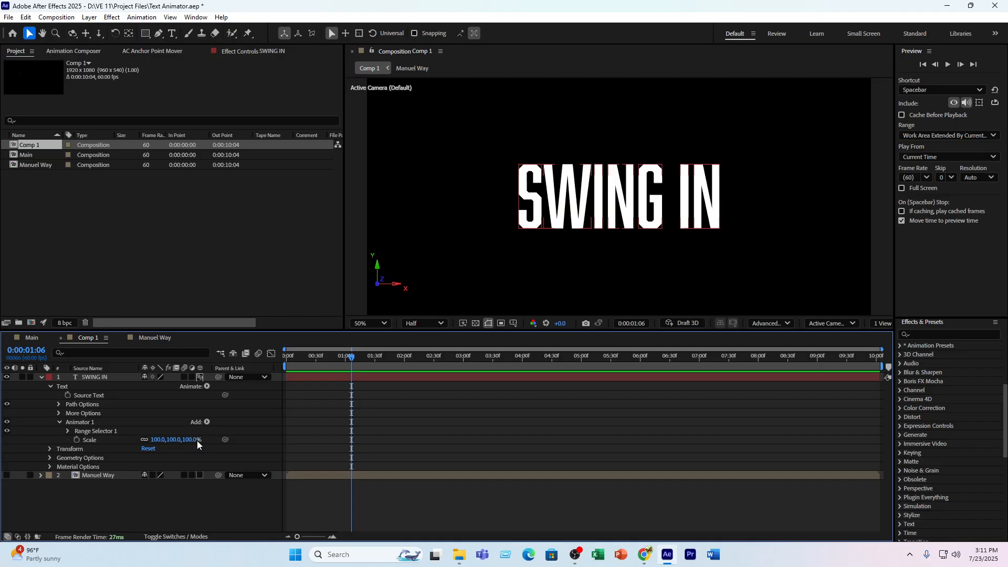
- Try changing the Offset of Range Selector 1, undo it, and reveal the selector's Advanced options
click(68, 431)
click(102, 455)
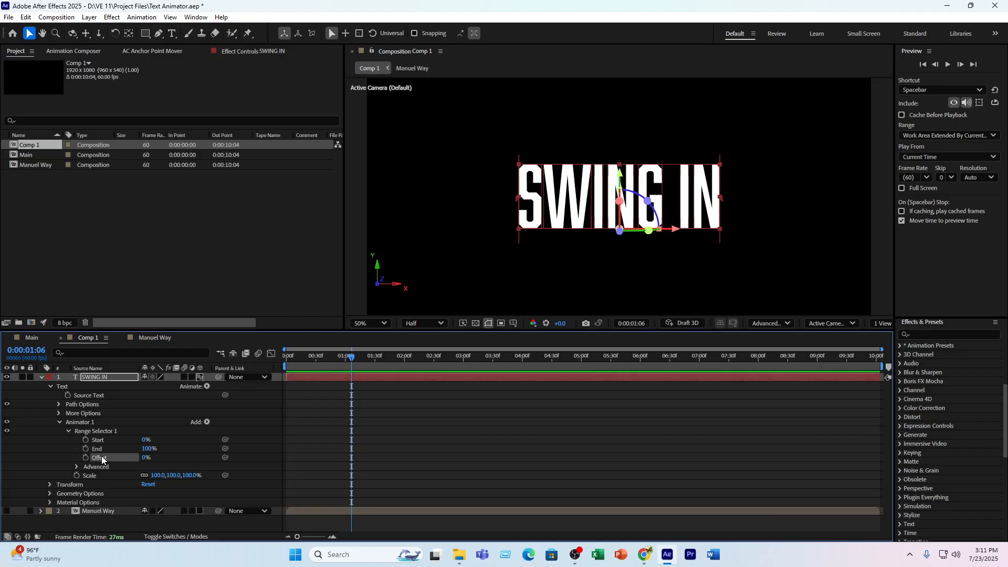
drag(144, 457, 164, 450)
key(ctrl+z)
click(65, 460)
click(104, 431)
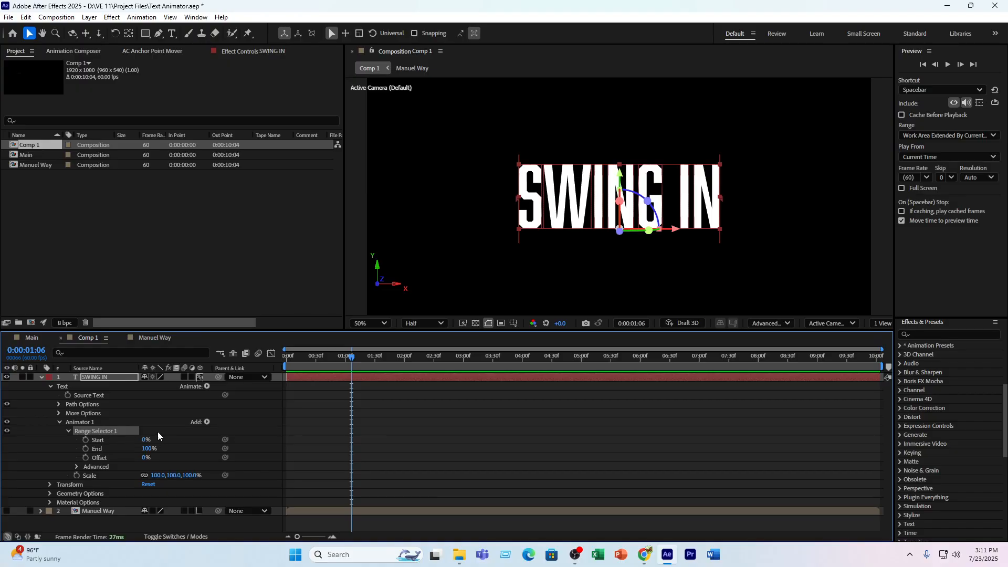
click(77, 467)
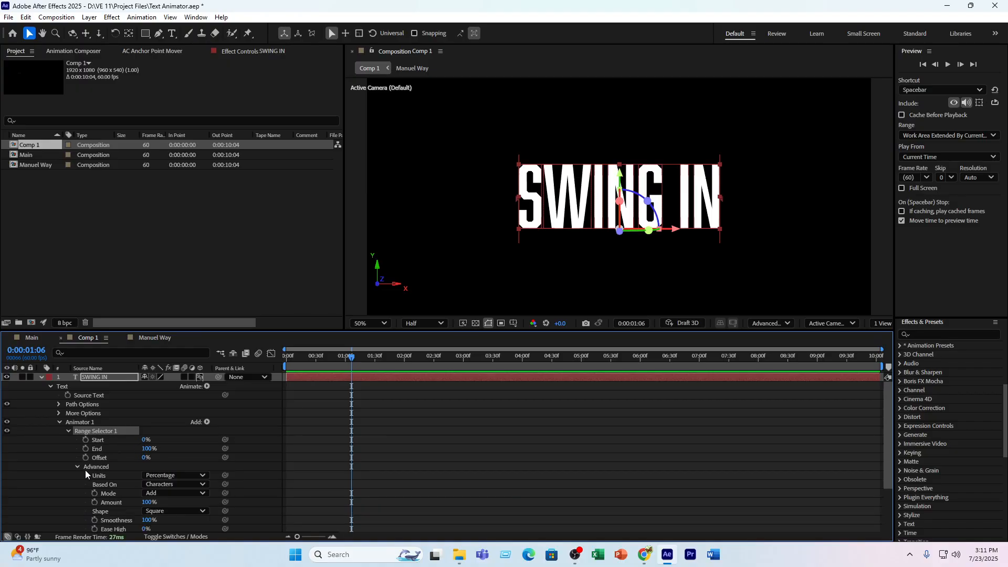
- Set the Grouping Alignment in the text's More Options to 0.0, -90.0%
click(59, 414)
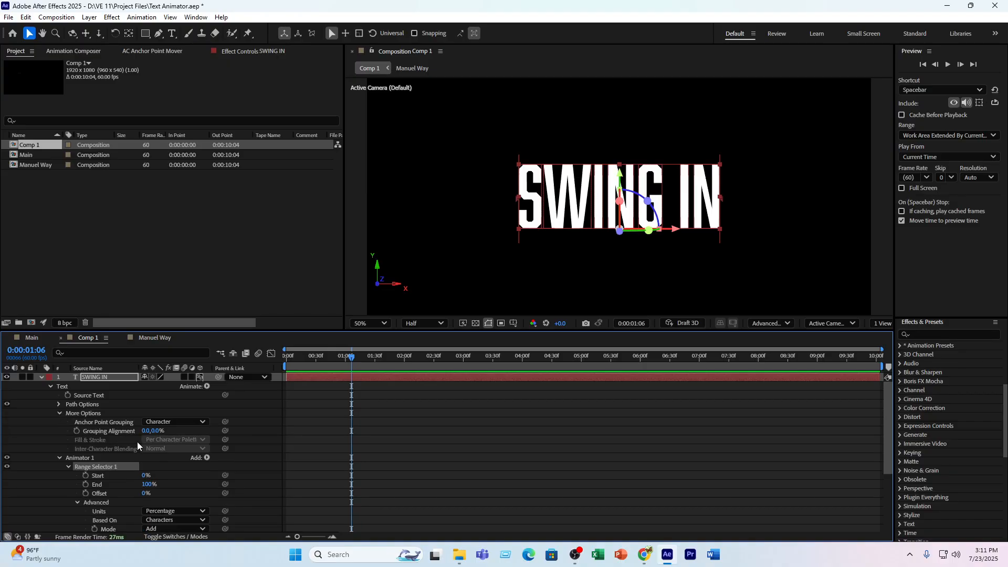
drag(152, 432, 104, 432)
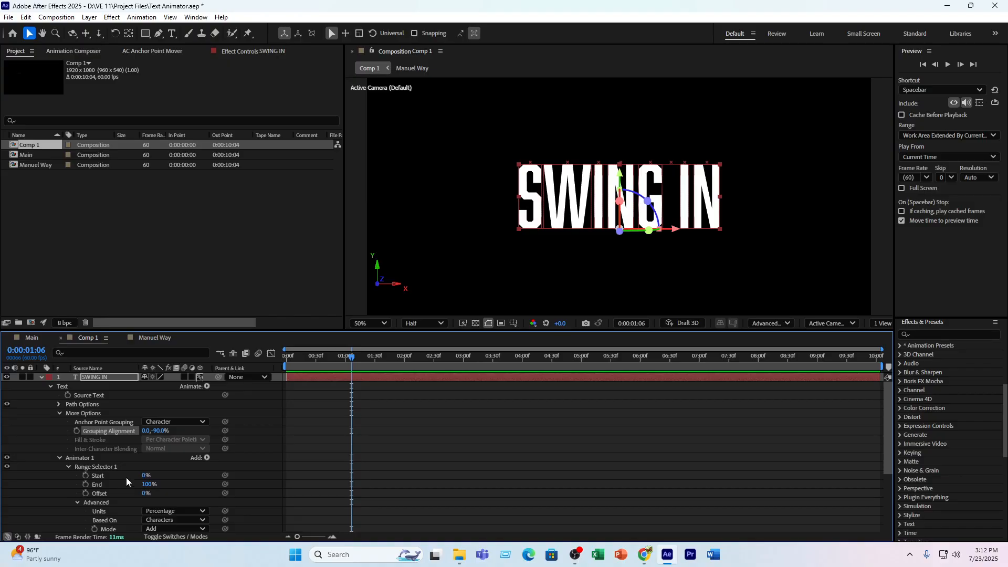
scroll(118, 478, down, 3)
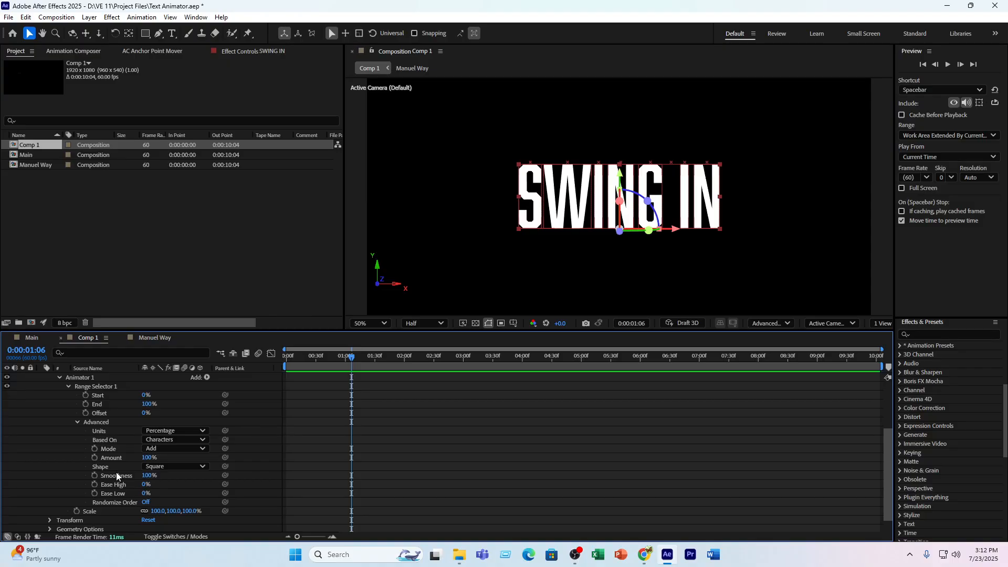
scroll(189, 471, up, 3)
- Delete the Scale property from Animator 1, keeping its Range Selector 1
scroll(203, 469, down, 3)
click(90, 512)
key(Delete)
scroll(131, 427, up, 3)
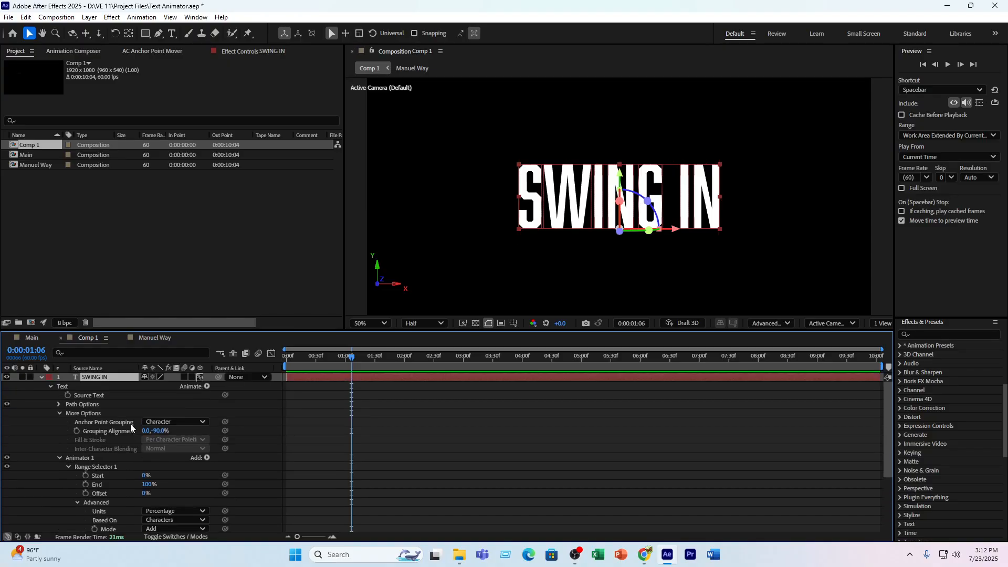
- Add a Rotation text animator to the SWING IN layer and delete its Y and Z Rotation properties, keeping only X Rotation
click(206, 386)
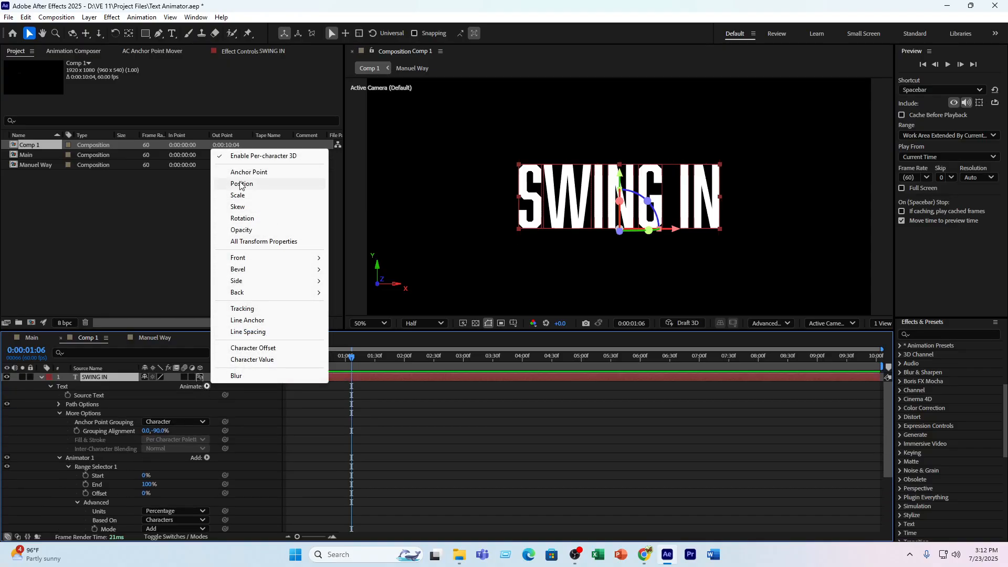
click(236, 219)
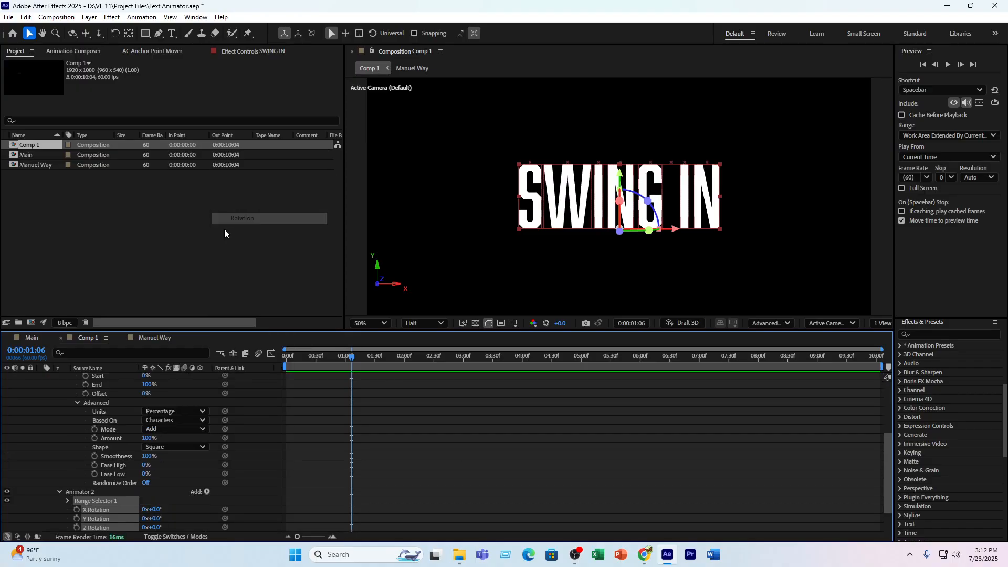
scroll(126, 489, down, 1)
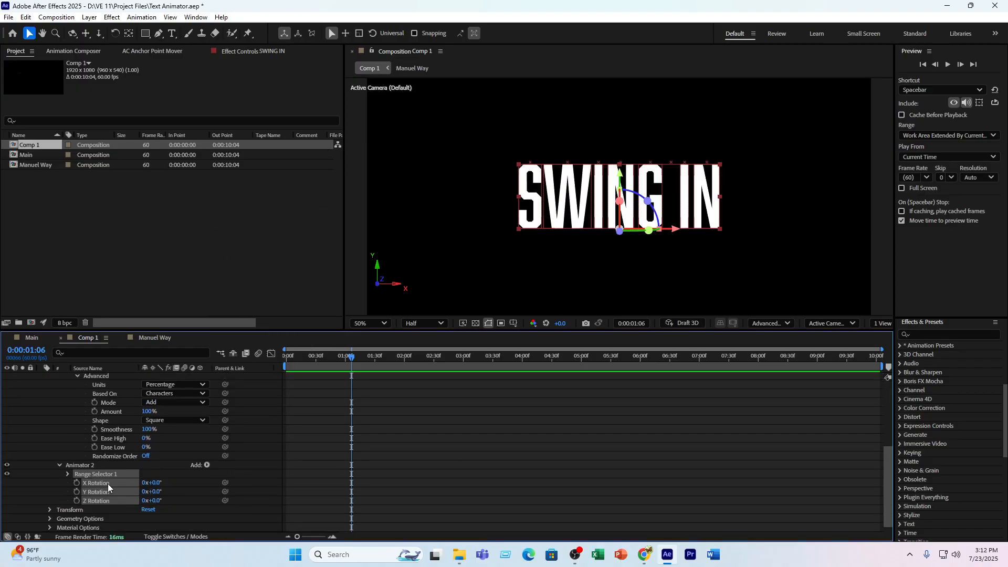
click(111, 502)
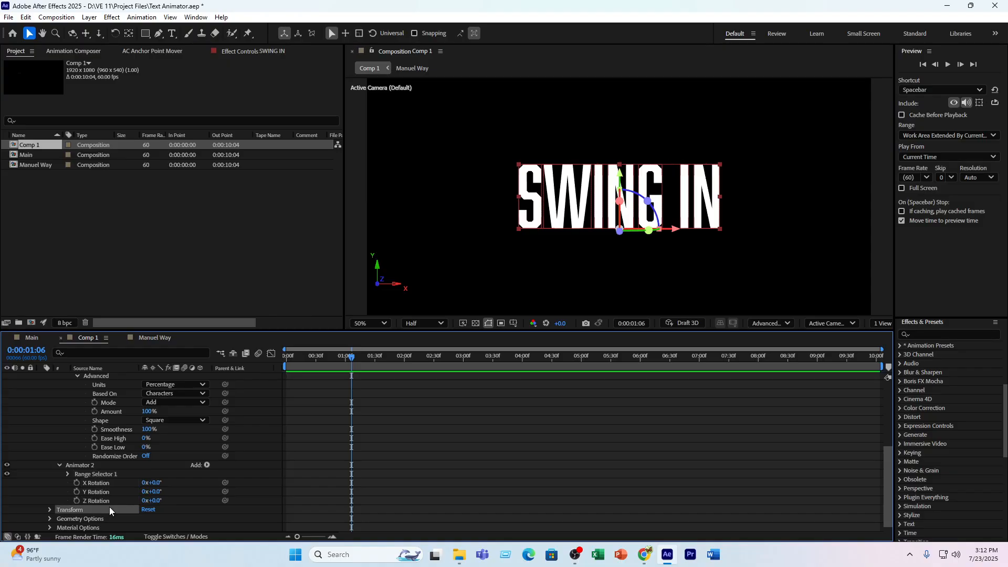
ctrl+click(111, 492)
key(Delete)
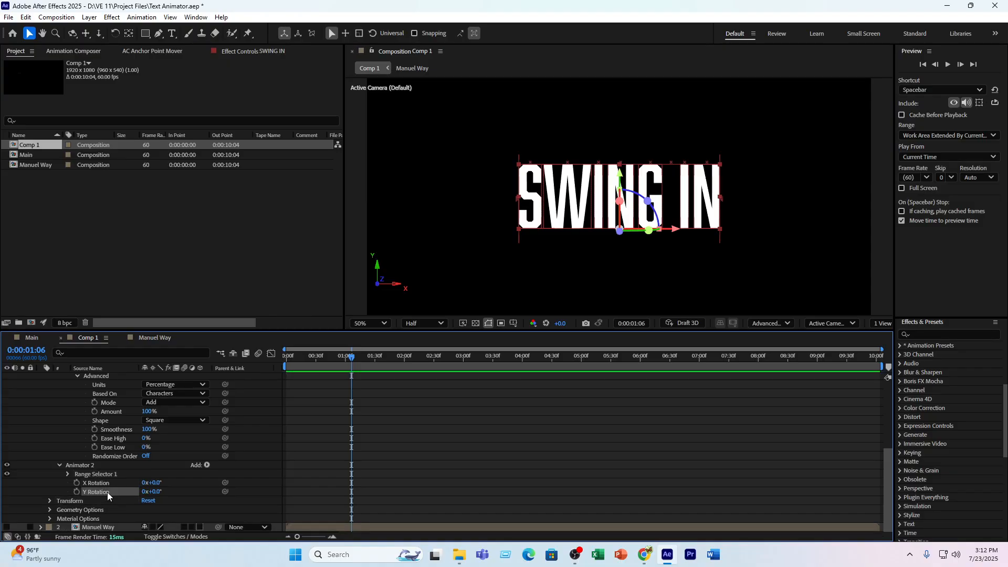
- Set Animator 2's X Rotation to 0x+90.0° with the time at 0:00:00:00 and preview the result
drag(332, 363, 210, 408)
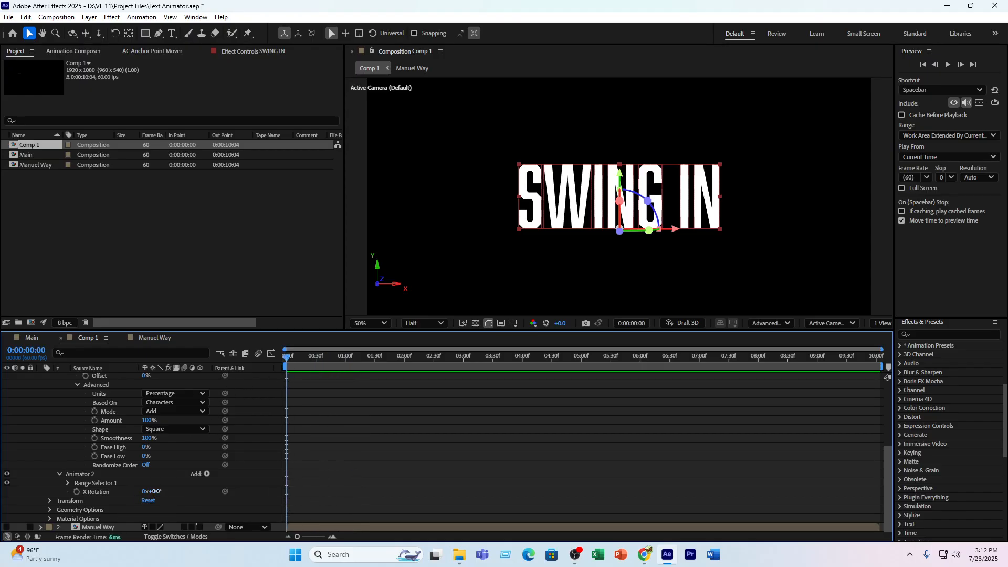
drag(156, 491, 115, 495)
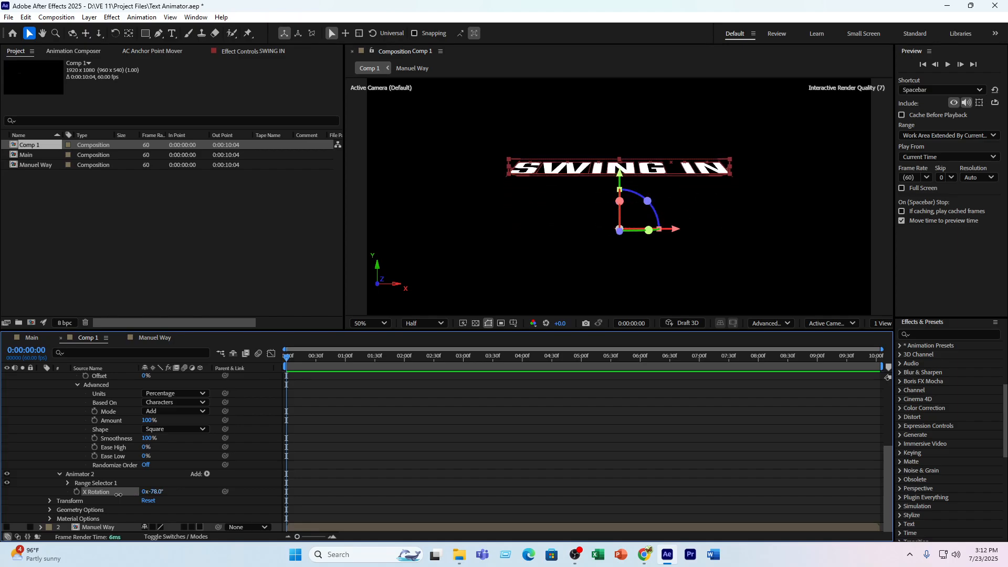
click(156, 491)
text(90)
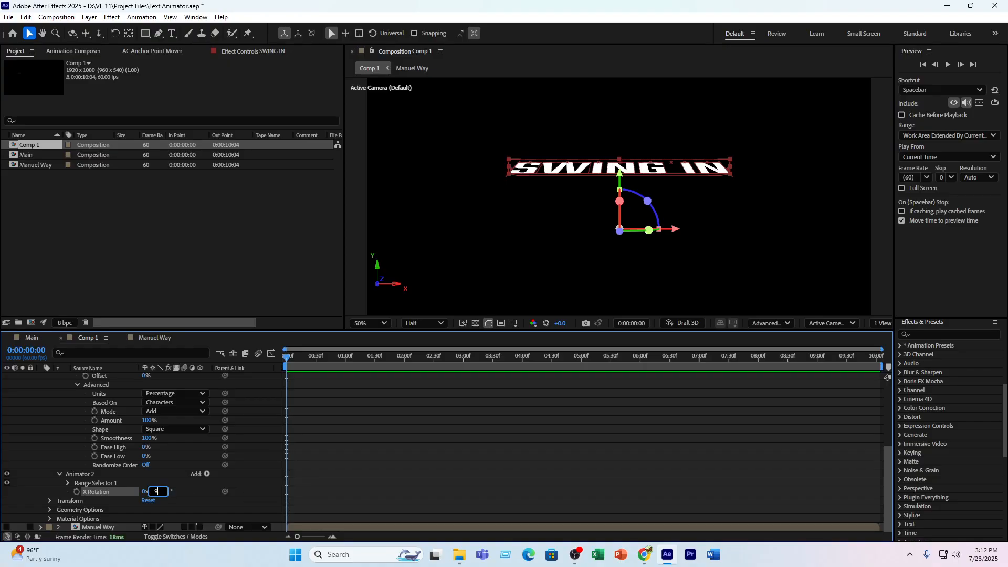
key(Return)
click(363, 449)
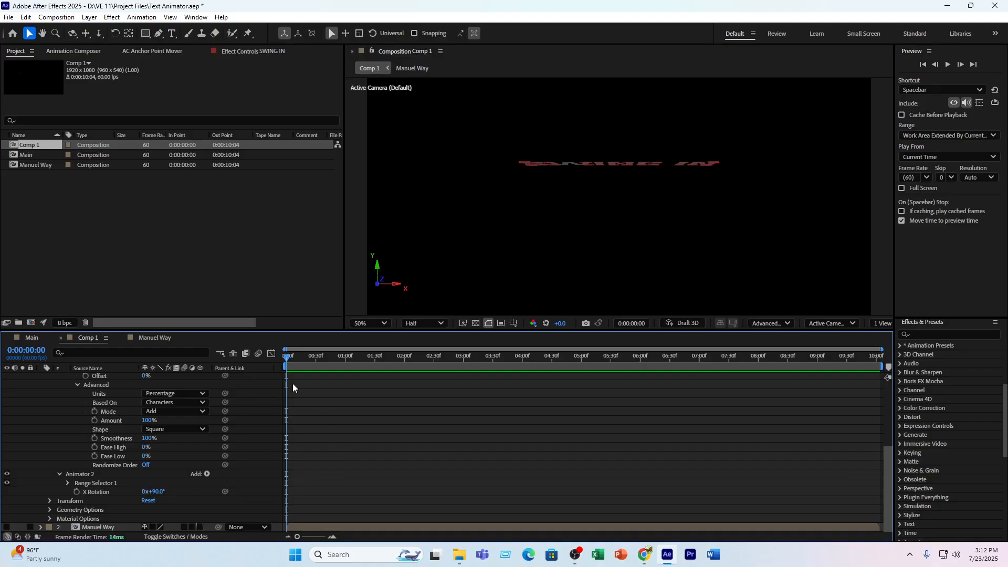
key(space)
key(space)
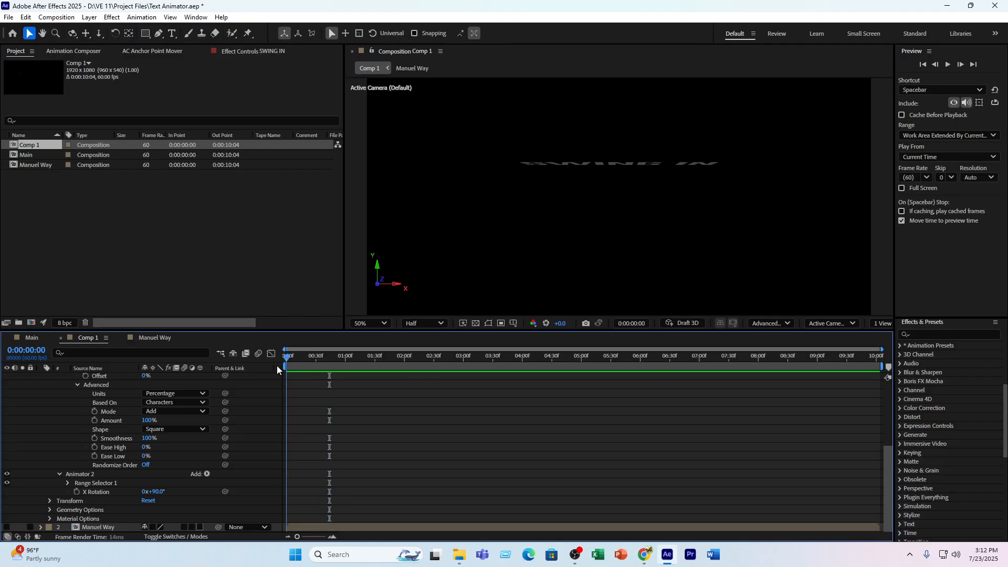
mouse_move(286, 368)
mouse_down()
mouse_move(352, 371)
mouse_move(285, 370)
mouse_up()
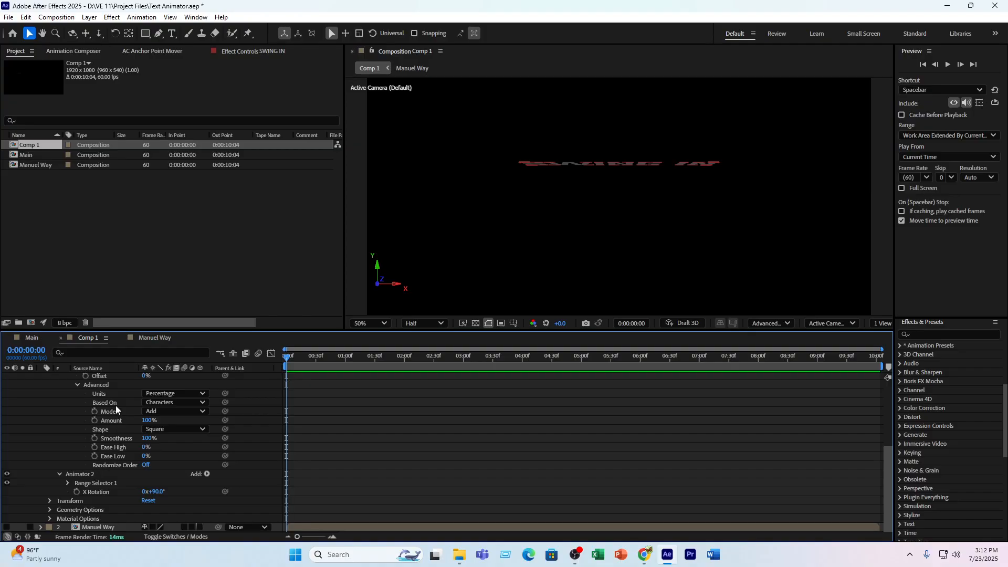
- Keyframe the Offset of Animator 2's Range Selector 1 from 0% at 0:00:00:00 to 100% at 0:00:00:30 and preview it
click(67, 483)
scroll(144, 477, down, 1)
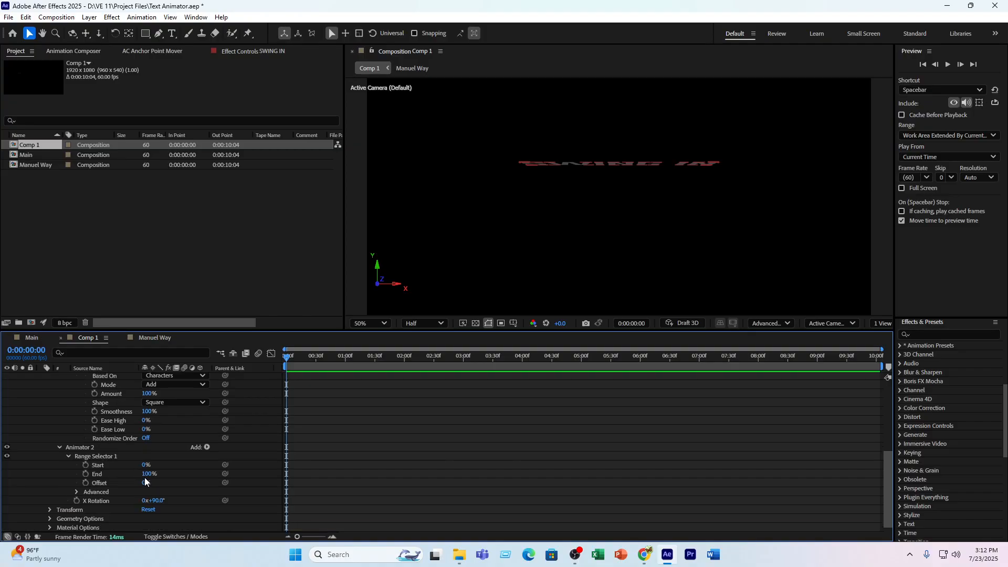
click(86, 483)
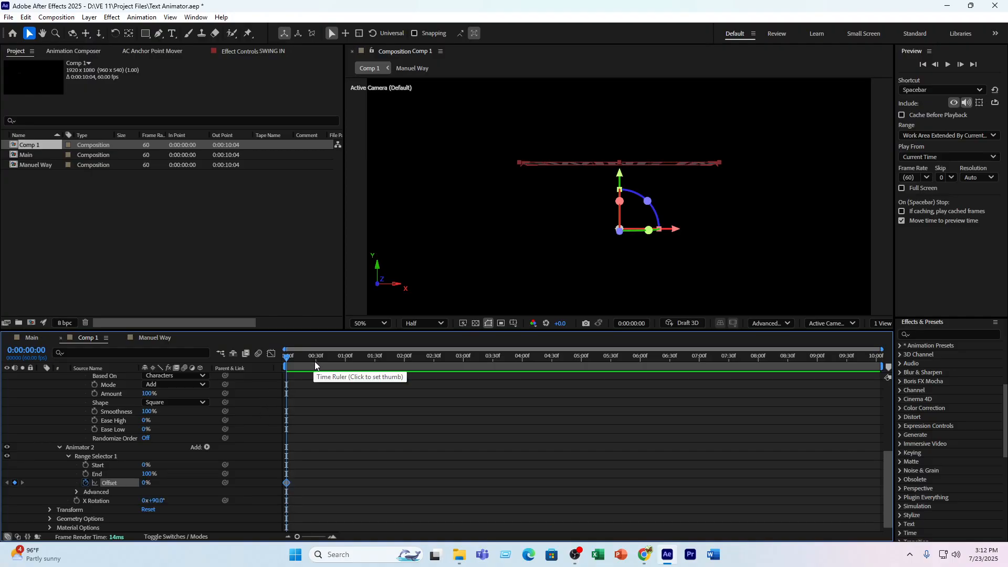
drag(298, 538, 318, 536)
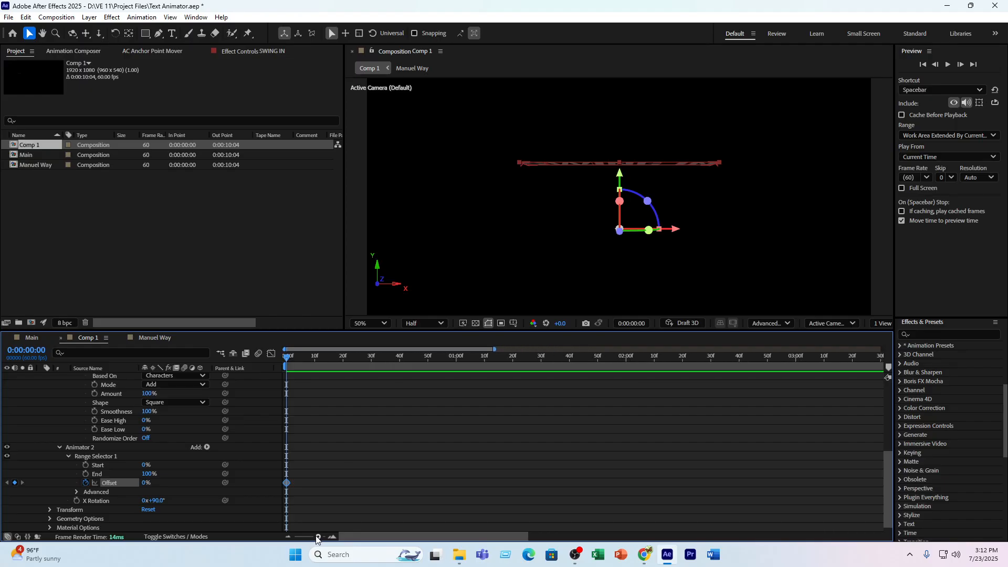
drag(351, 358, 375, 358)
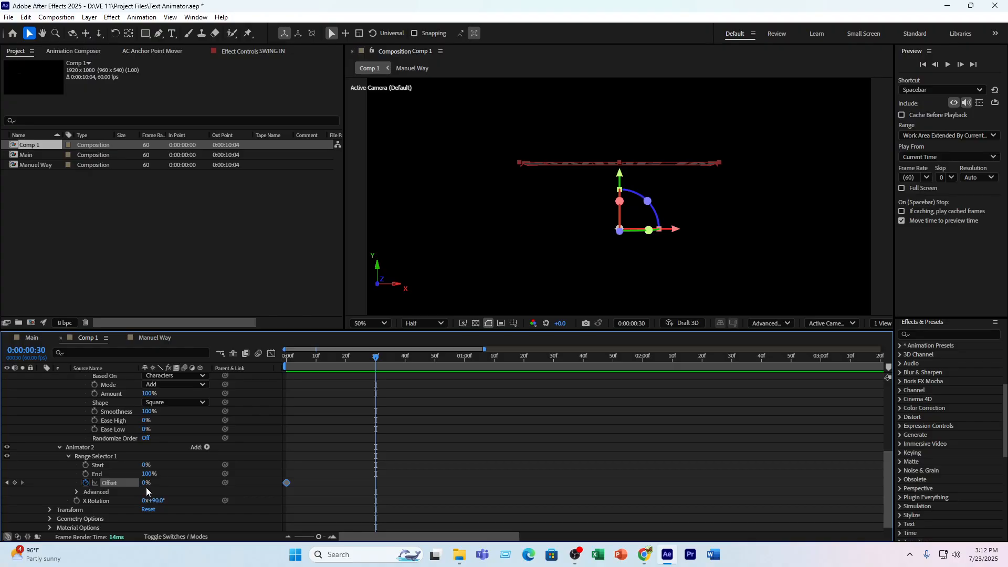
drag(146, 483, 237, 478)
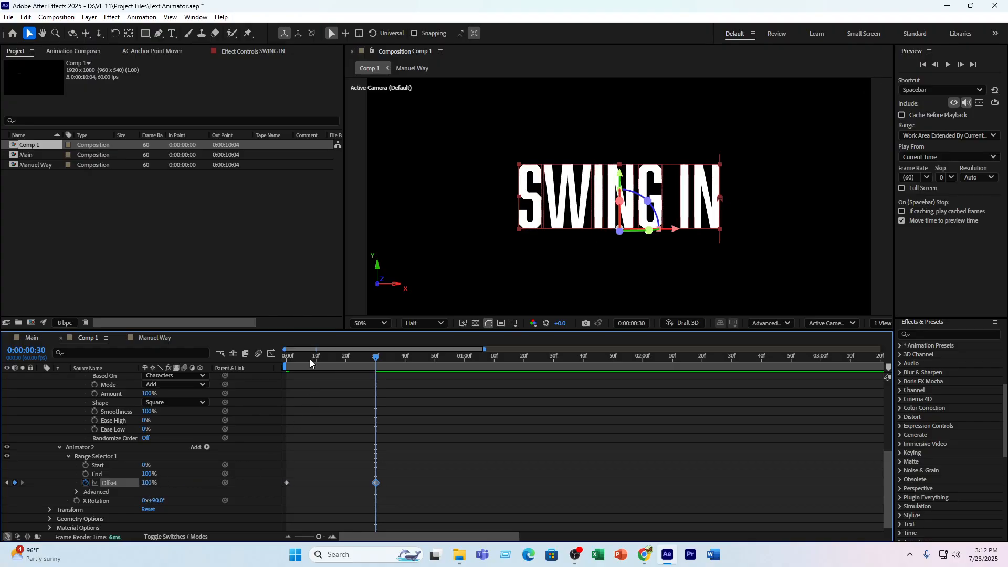
drag(311, 363, 285, 363)
key(space)
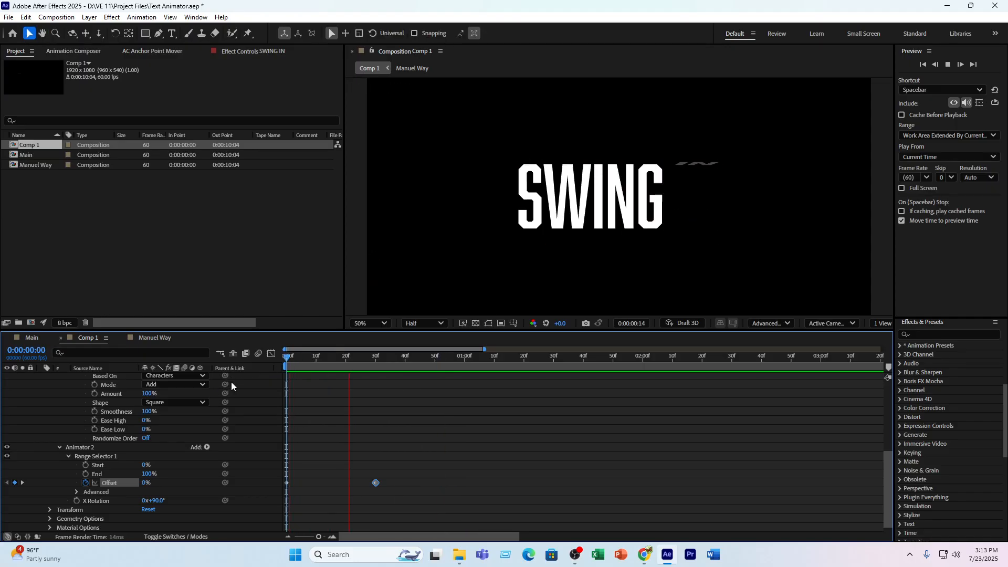
key(space)
- Set the Advanced Shape of Animator 1's Range Selector 1 to Ramp Up and preview the text animation from the start
click(181, 402)
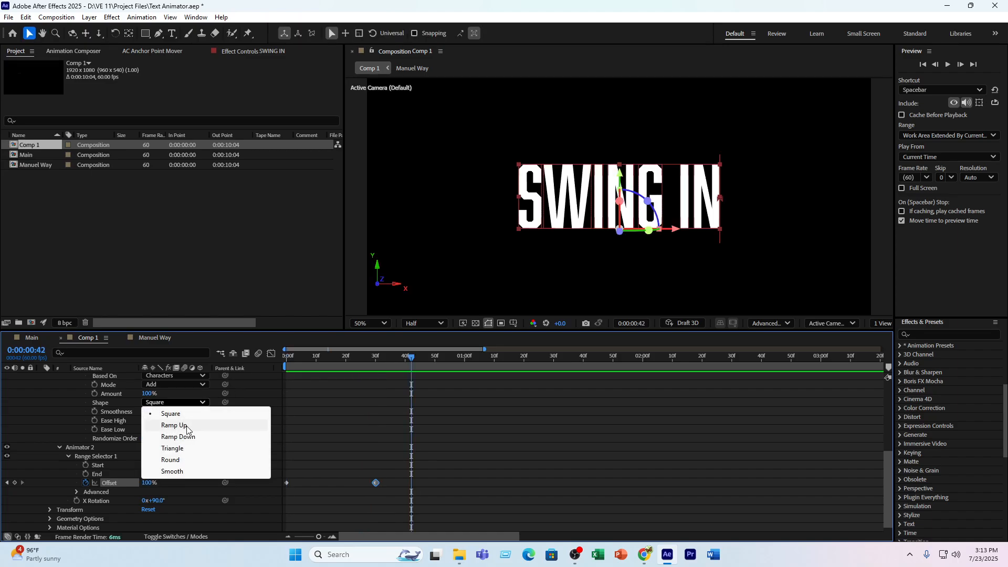
click(186, 426)
drag(301, 360, 244, 378)
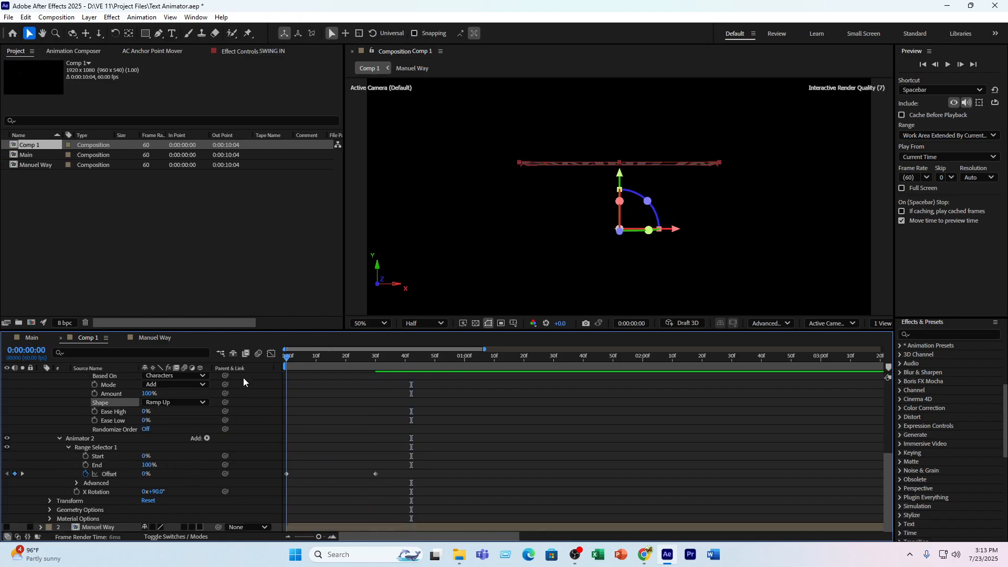
key(space)
key(space)
drag(333, 361, 286, 374)
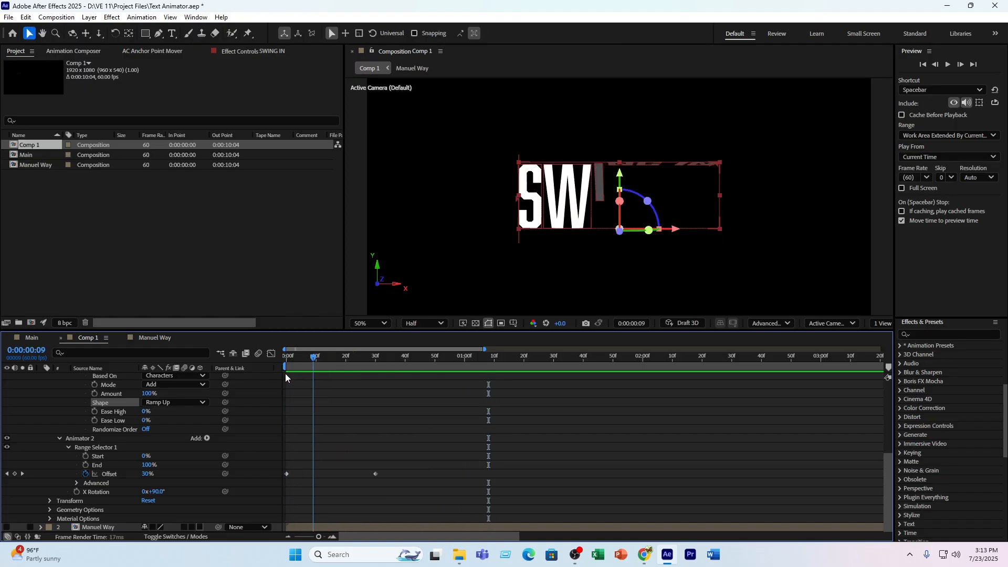
key(space)
key(space)
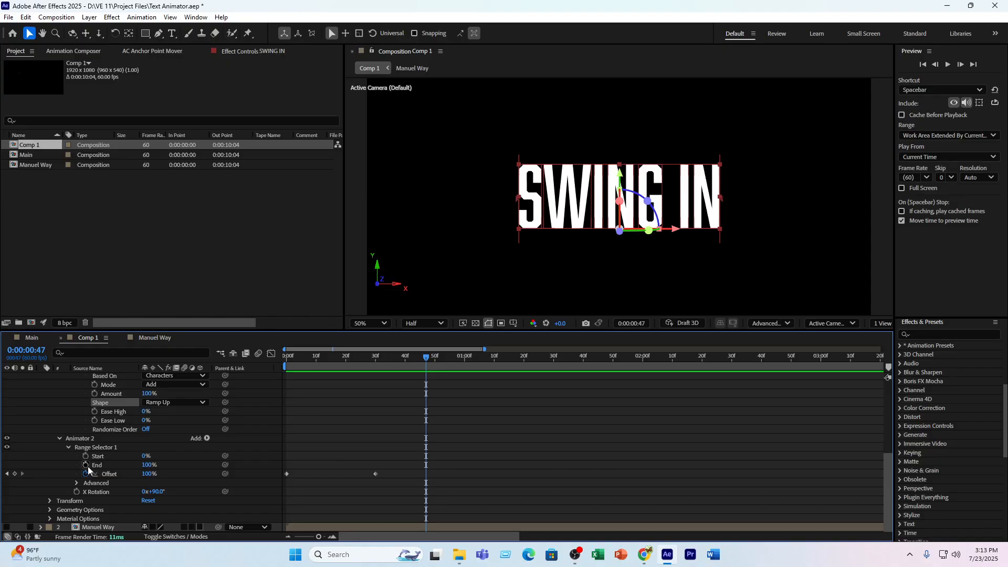
- Examine the Range Selector settings of Animator 1 and Animator 2 and collapse both animators
click(59, 438)
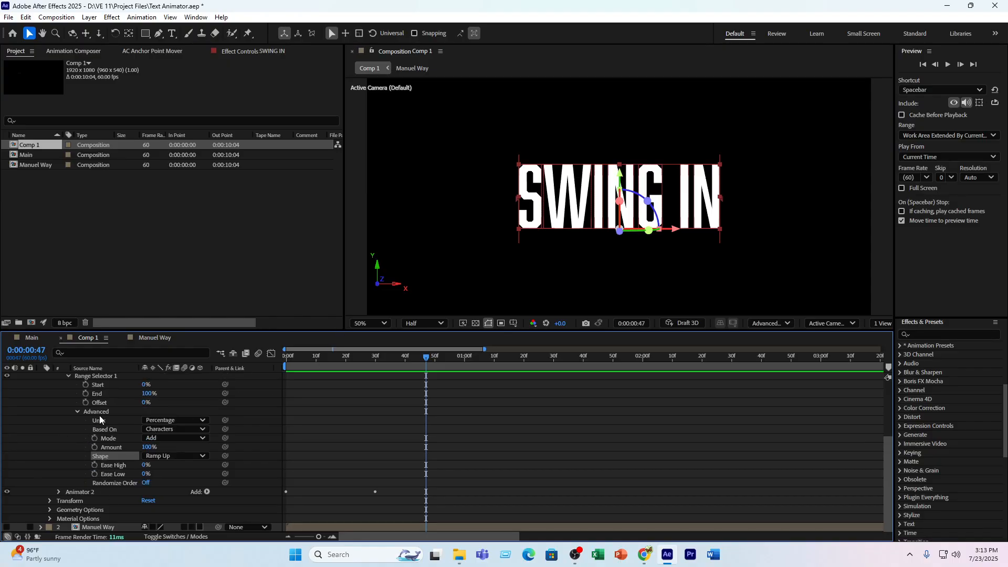
scroll(96, 478, up, 2)
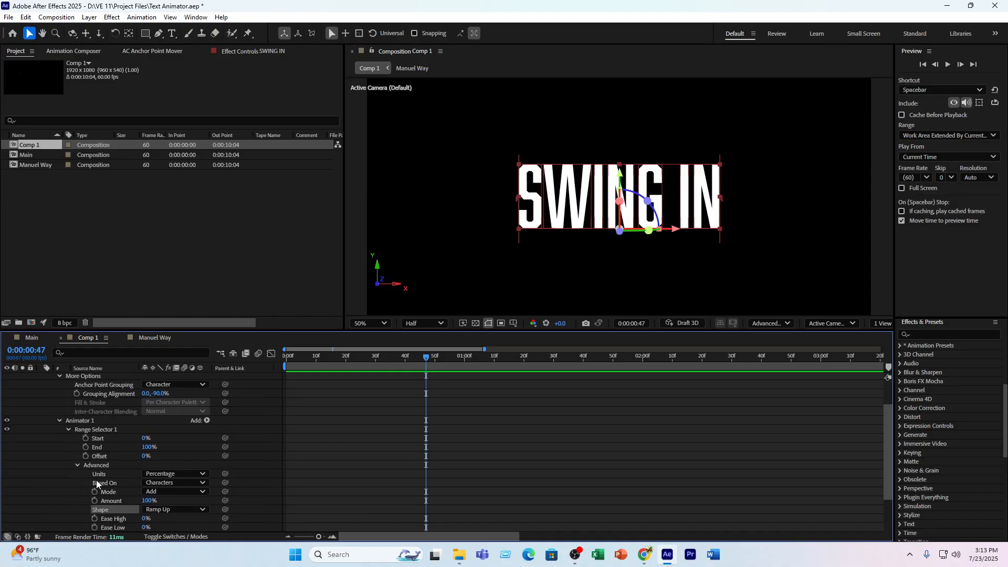
click(60, 421)
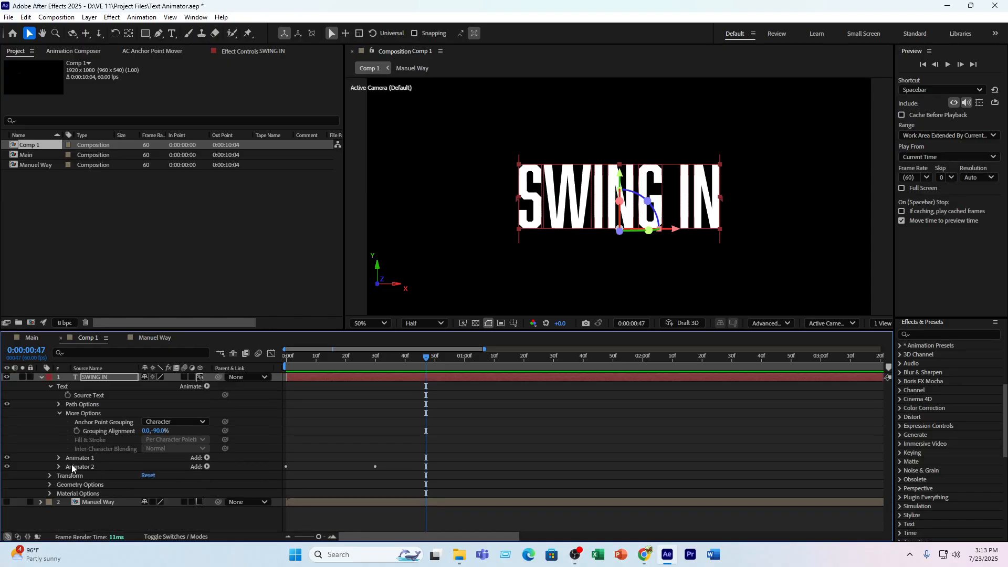
click(59, 466)
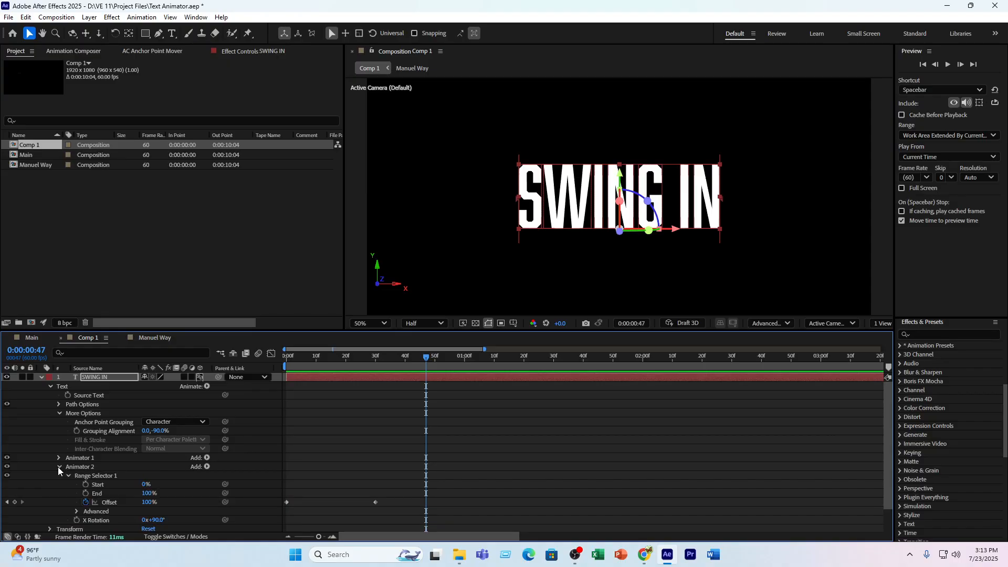
click(58, 467)
click(58, 457)
scroll(105, 487, down, 5)
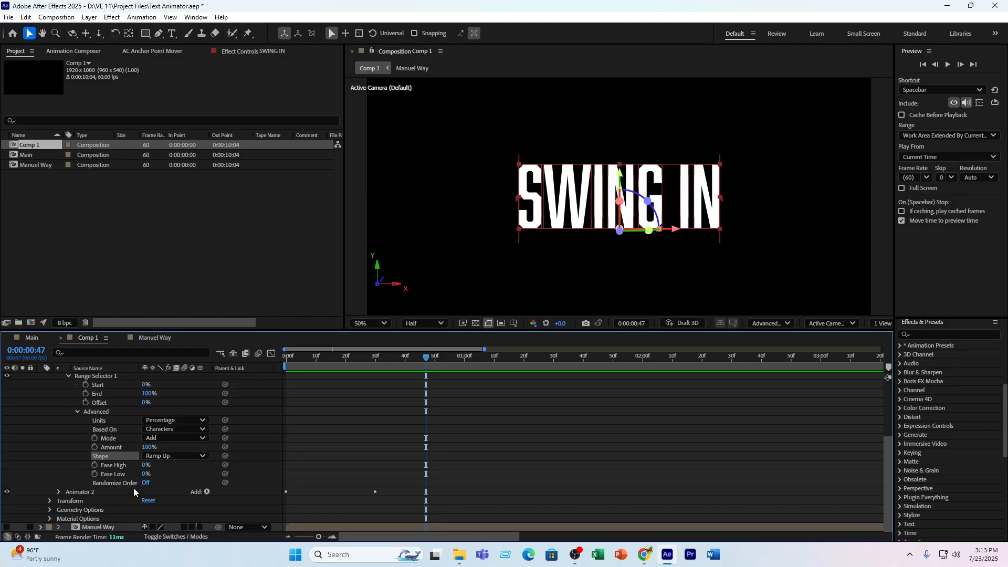
scroll(132, 480, up, 2)
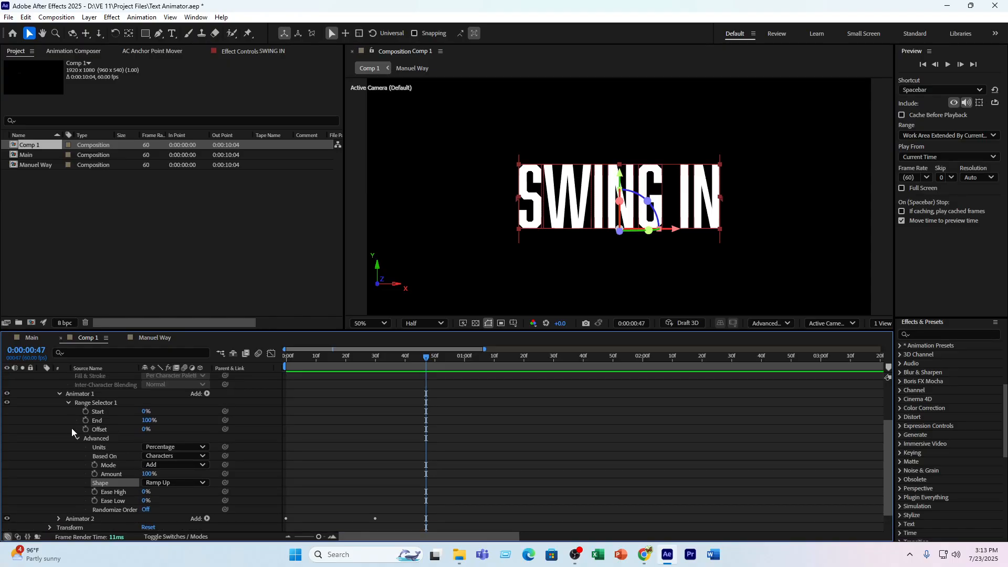
click(59, 393)
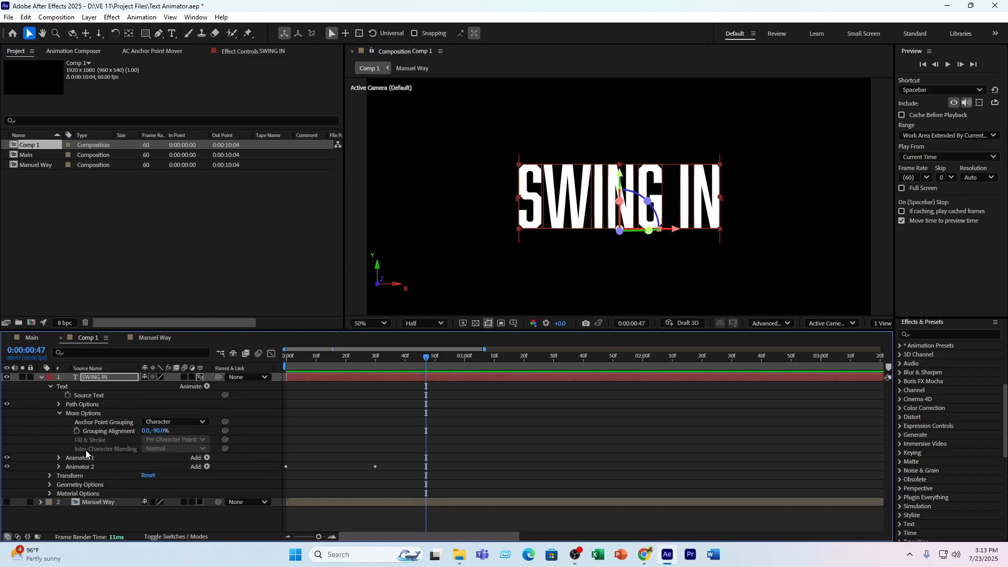
- Rename Animator 2 on the SWING IN layer as Start Position
click(89, 467)
key(Return)
text(Star)
text(t O)
text(Position)
click(39, 484)
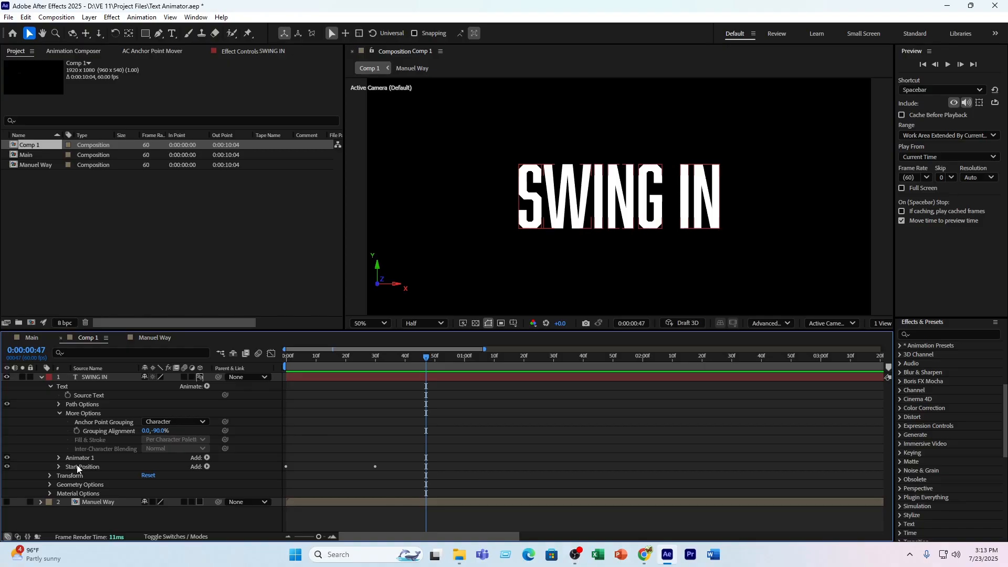
- Duplicate the Start Position animator and rename the copy as Position 2
click(78, 468)
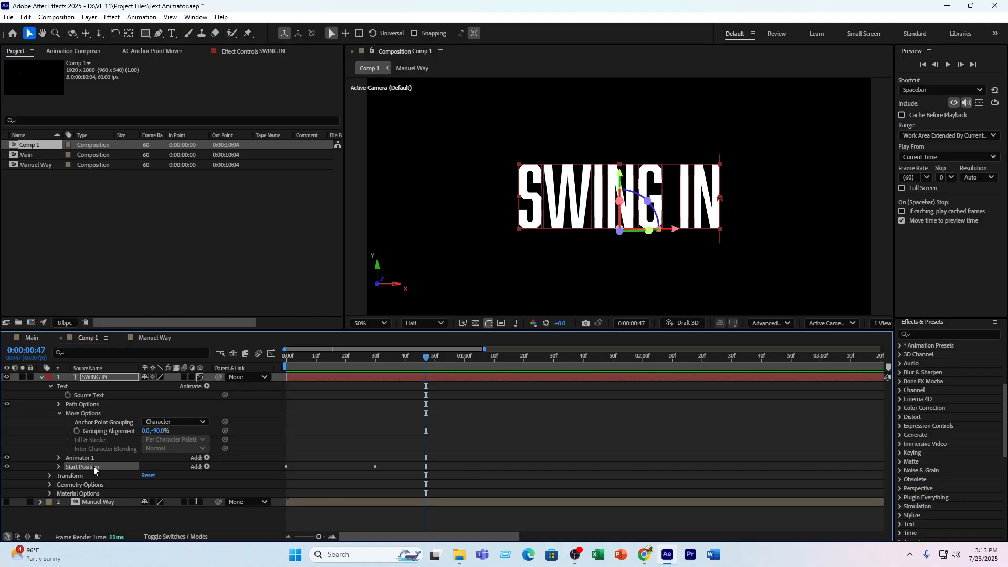
key(ctrl+d)
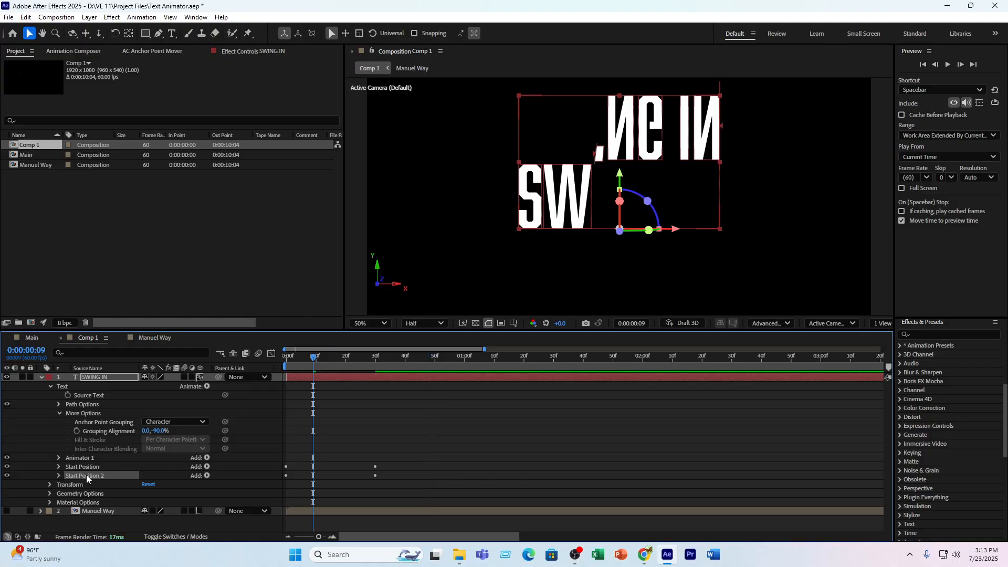
key(Return)
text(Posi)
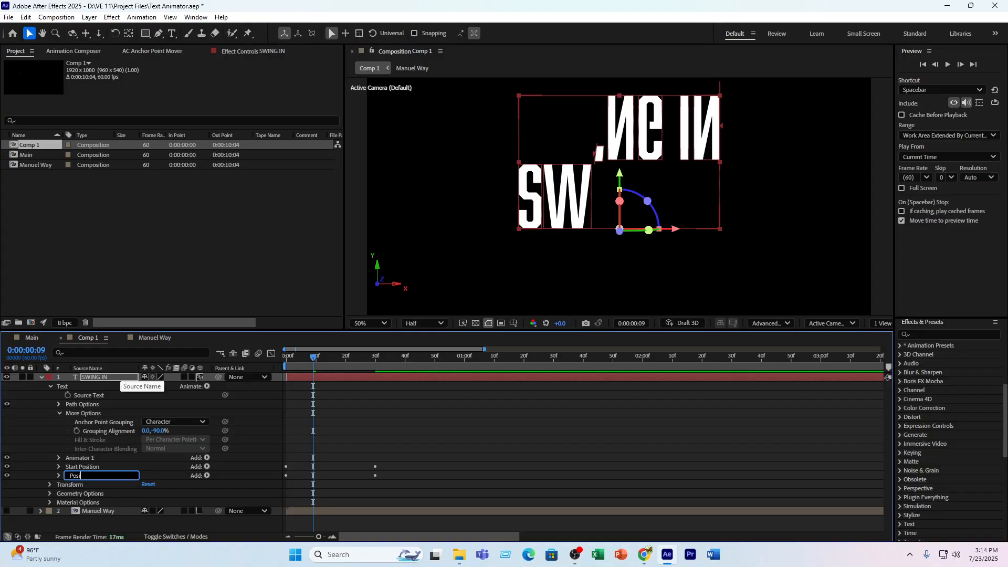
text(tion 2)
key(Return)
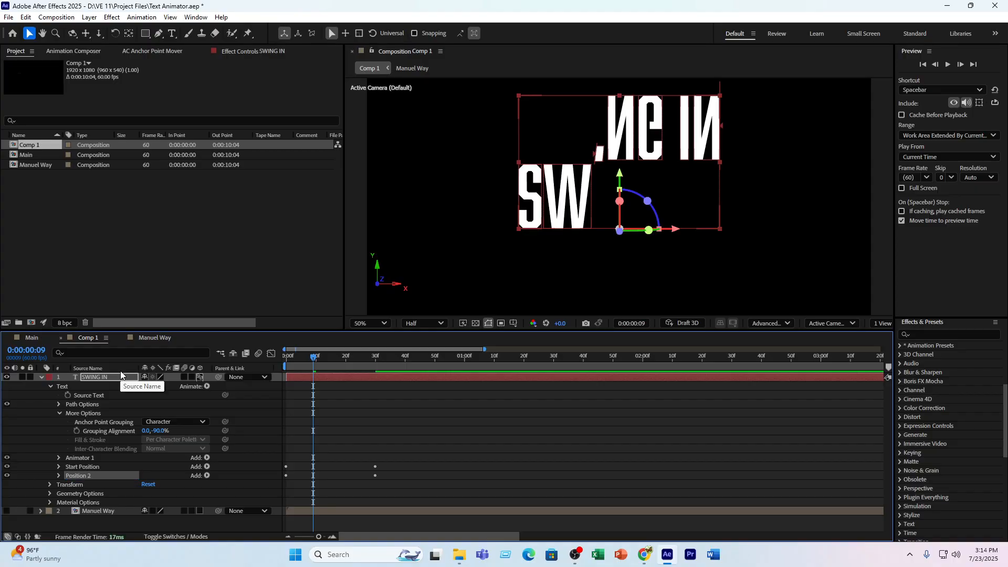
- Set the X Rotation of the Position 2 animator to about -175° and move the time to 0:00:00:41
click(58, 475)
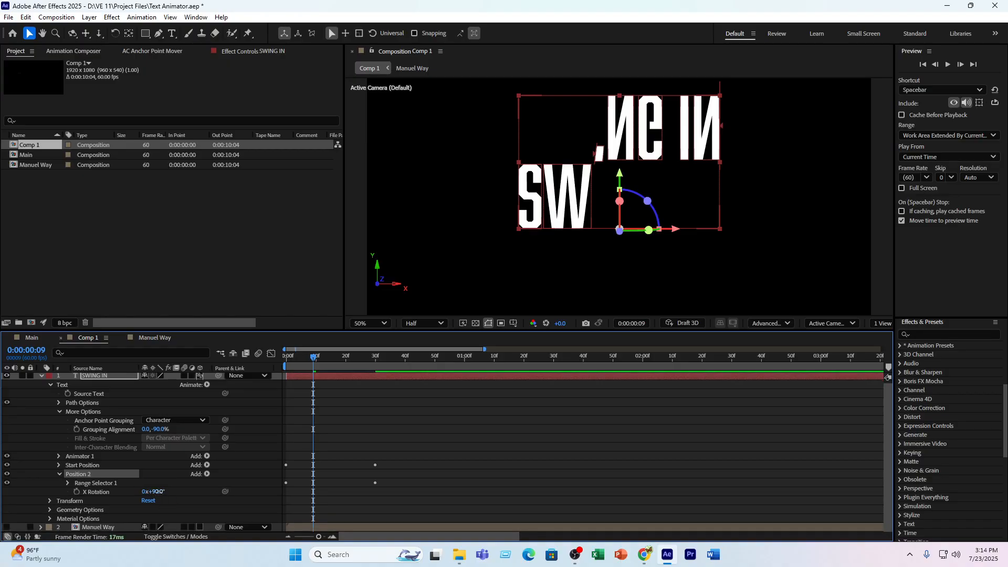
drag(157, 492, 59, 503)
drag(341, 361, 408, 376)
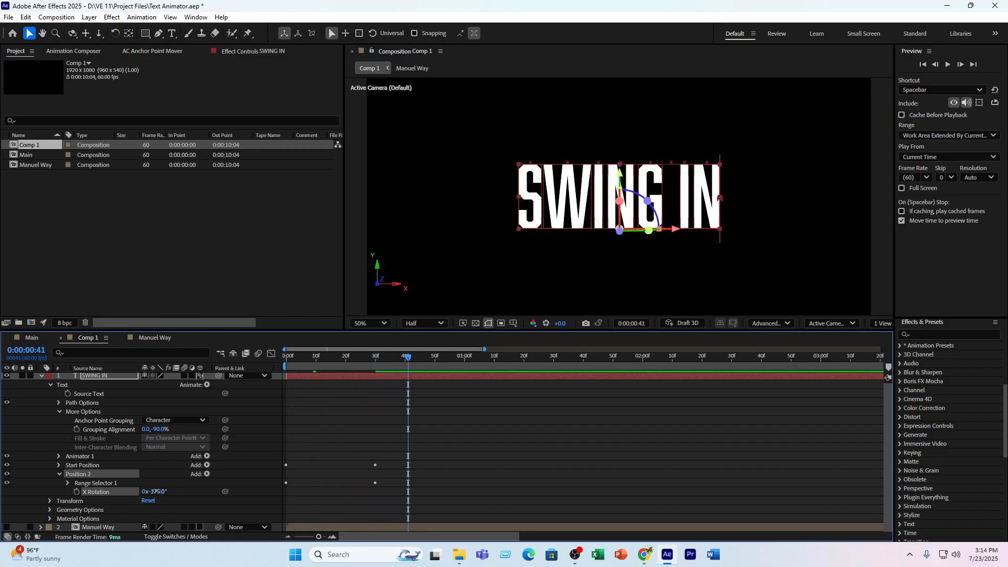
- Set the X Rotation of the Position 2 animator to -200° and preview the animation
drag(153, 492, 143, 491)
key(space)
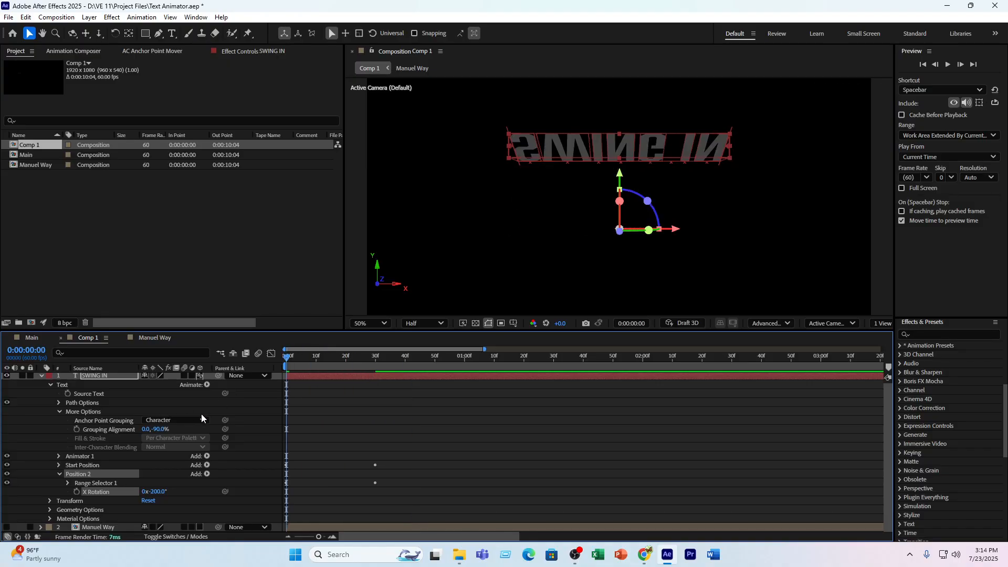
key(space)
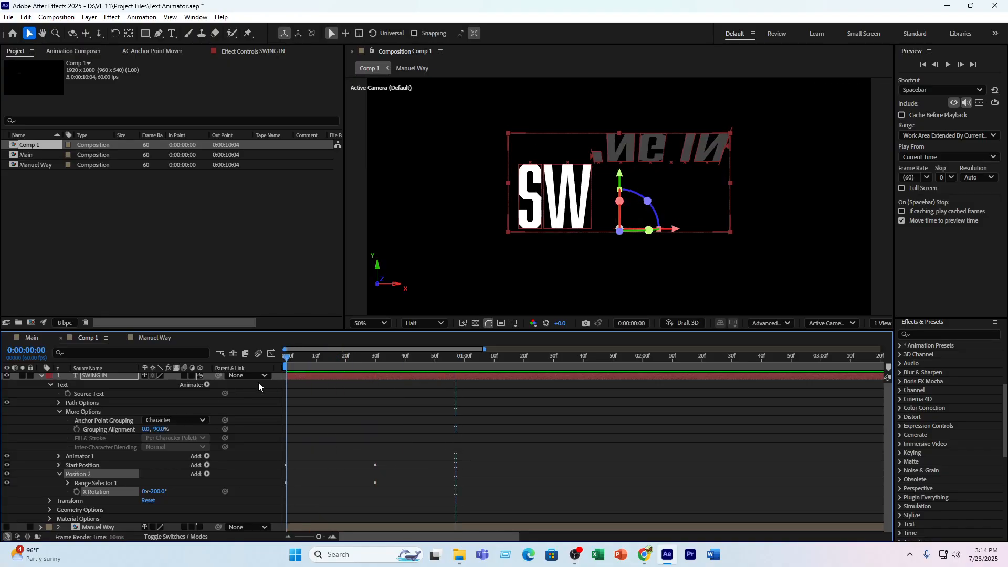
- Examine the Range Selector 1 values and Advanced settings of the Position 2 animator
click(67, 482)
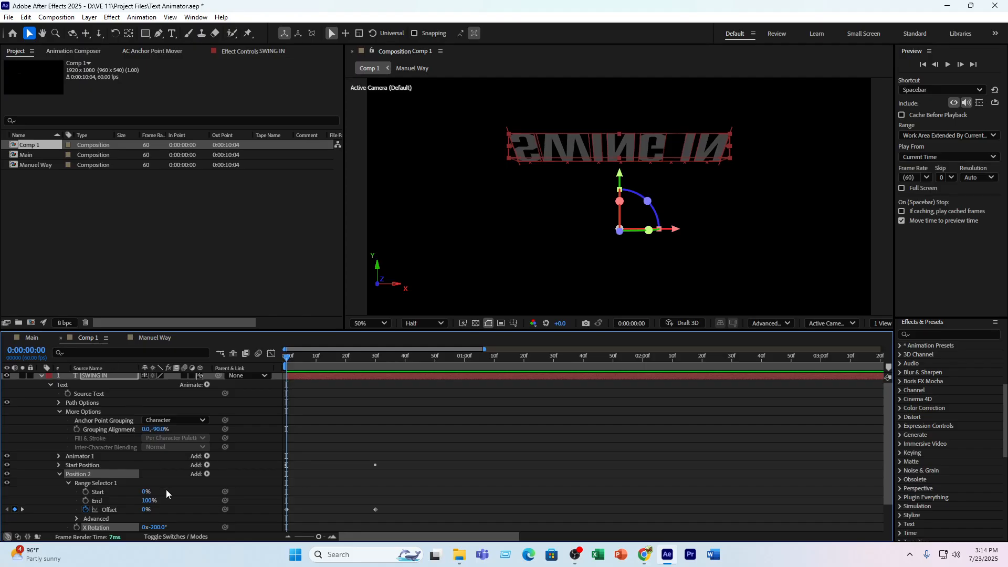
scroll(152, 481, down, 1)
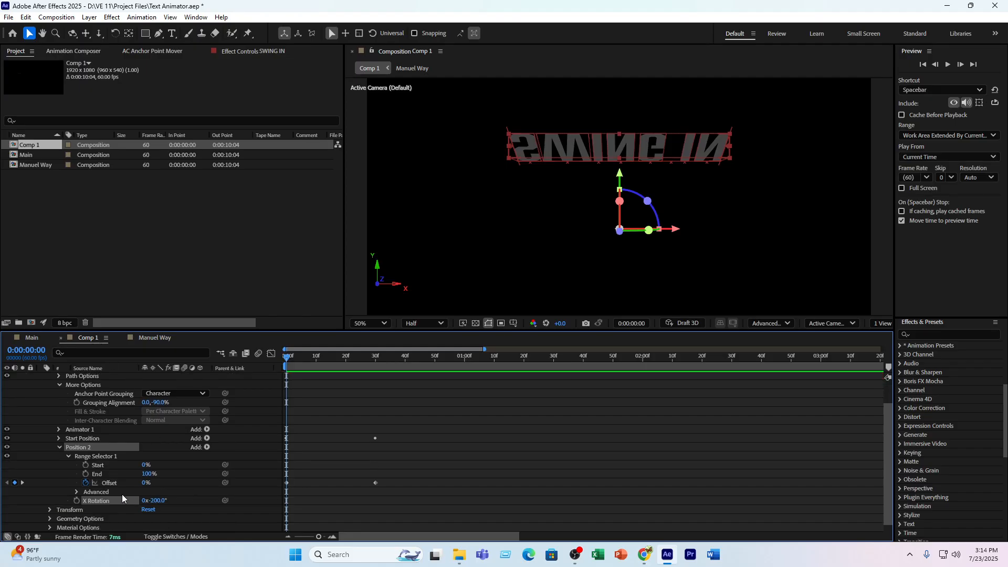
click(74, 492)
scroll(121, 512, down, 2)
scroll(380, 467, down, 1)
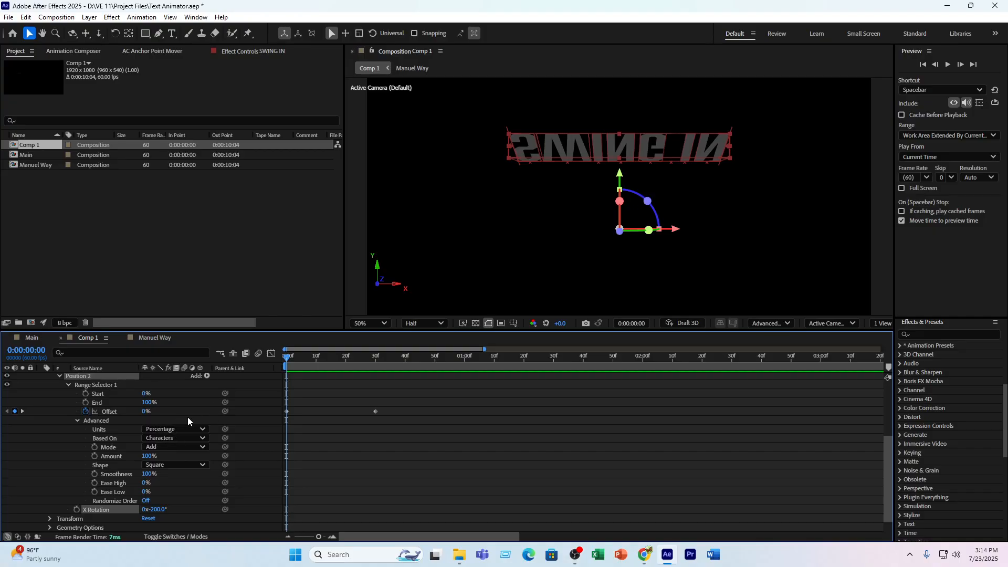
scroll(196, 416, up, 1)
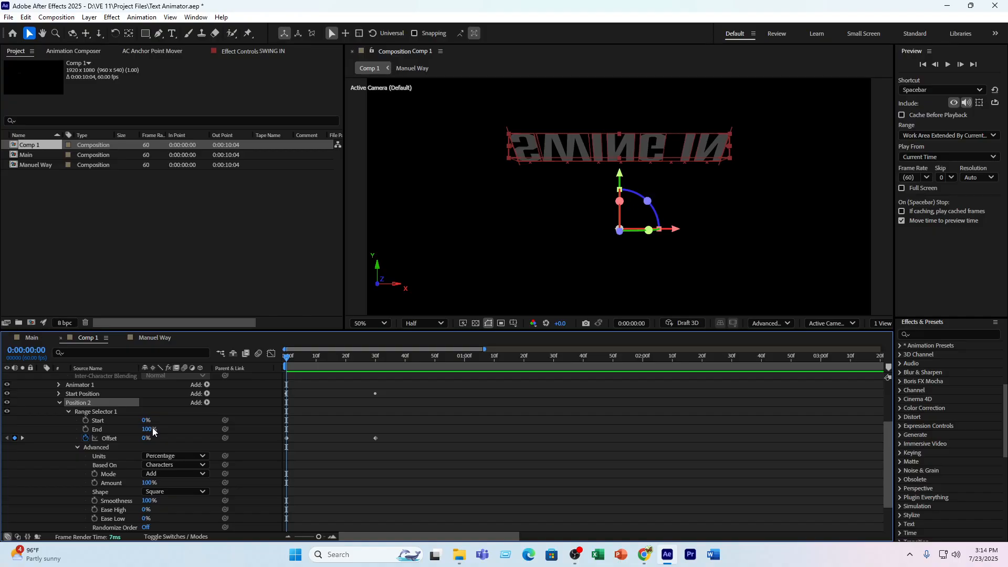
scroll(202, 433, up, 1)
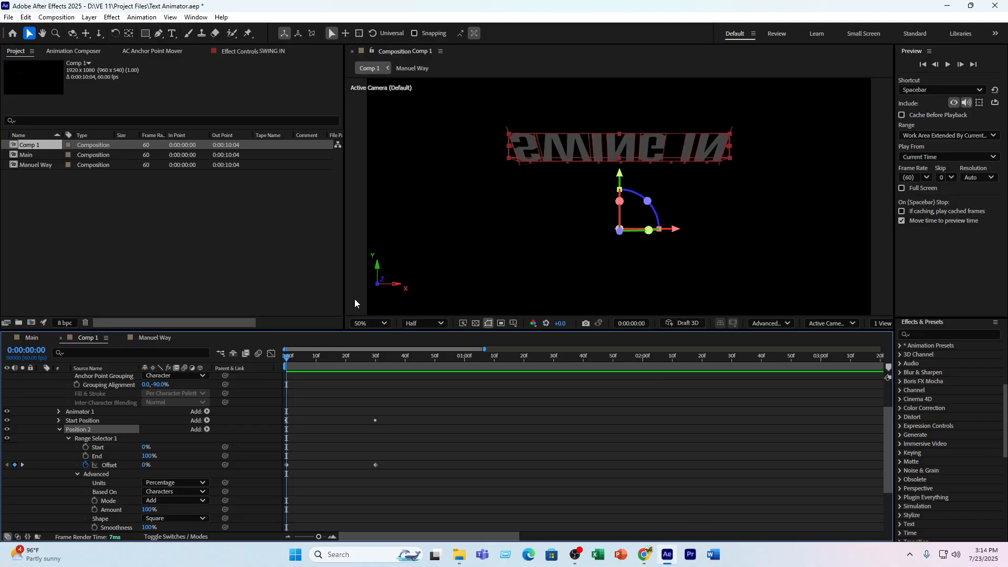
- Scrub through the Position 2 Offset keyframes and review the animator's rotation and the layer's grouping settings
drag(287, 359, 287, 385)
drag(310, 357, 357, 502)
click(286, 465)
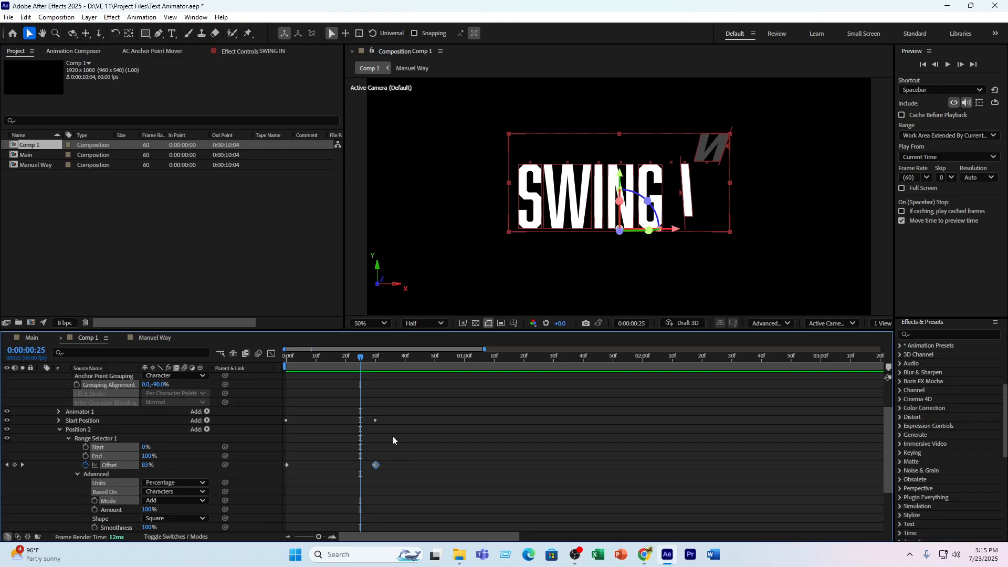
drag(361, 357, 286, 357)
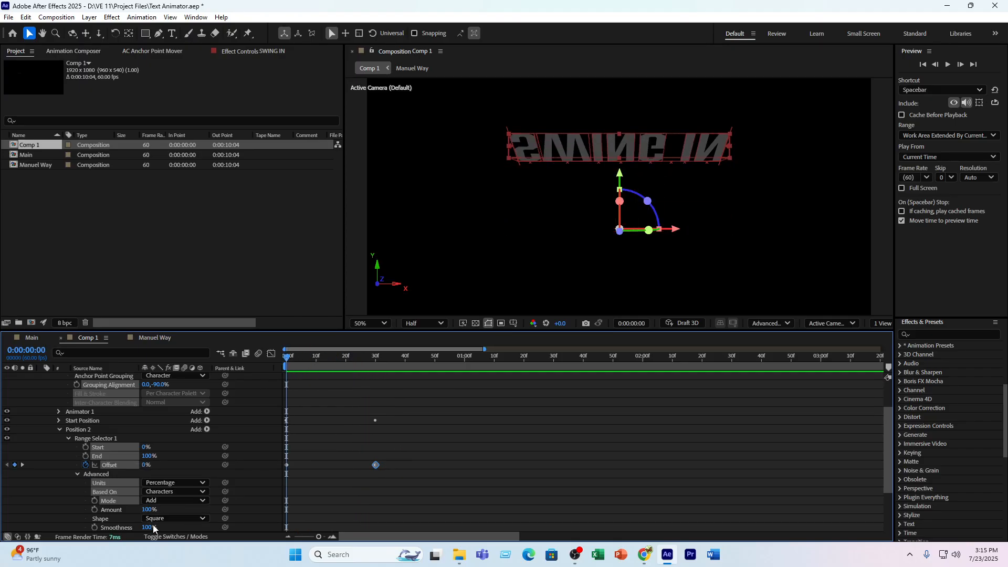
scroll(241, 474, down, 3)
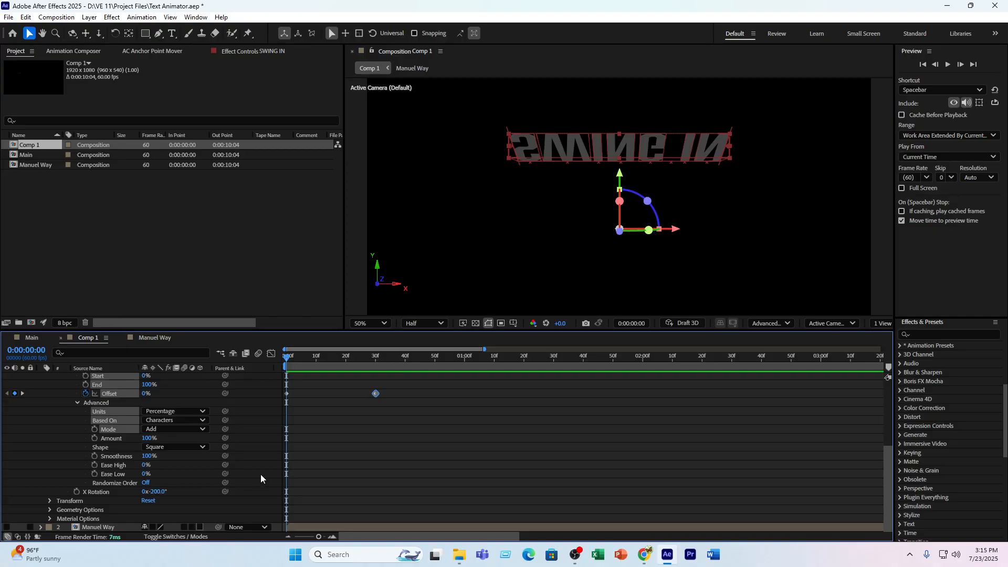
scroll(231, 474, up, 3)
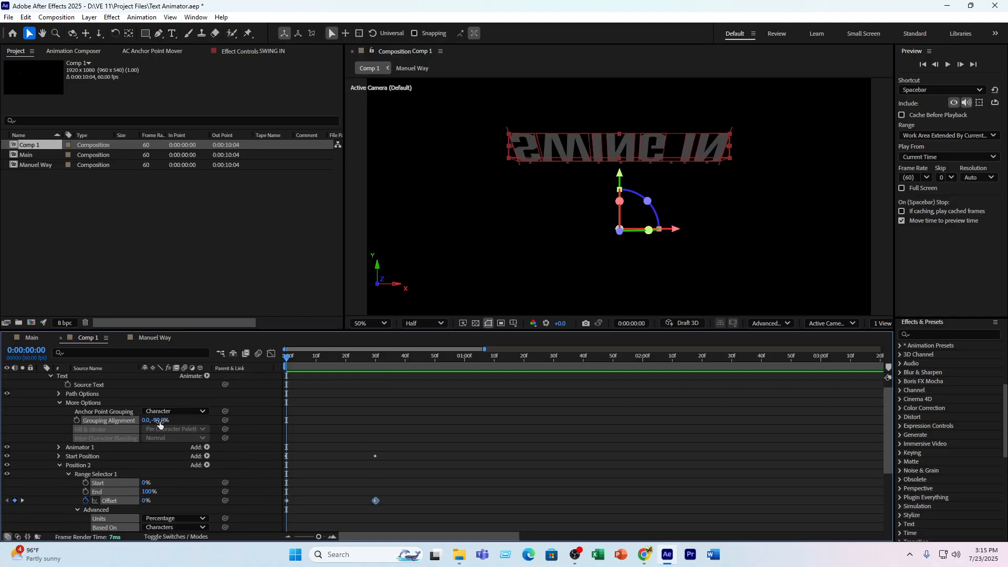
scroll(164, 485, down, 1)
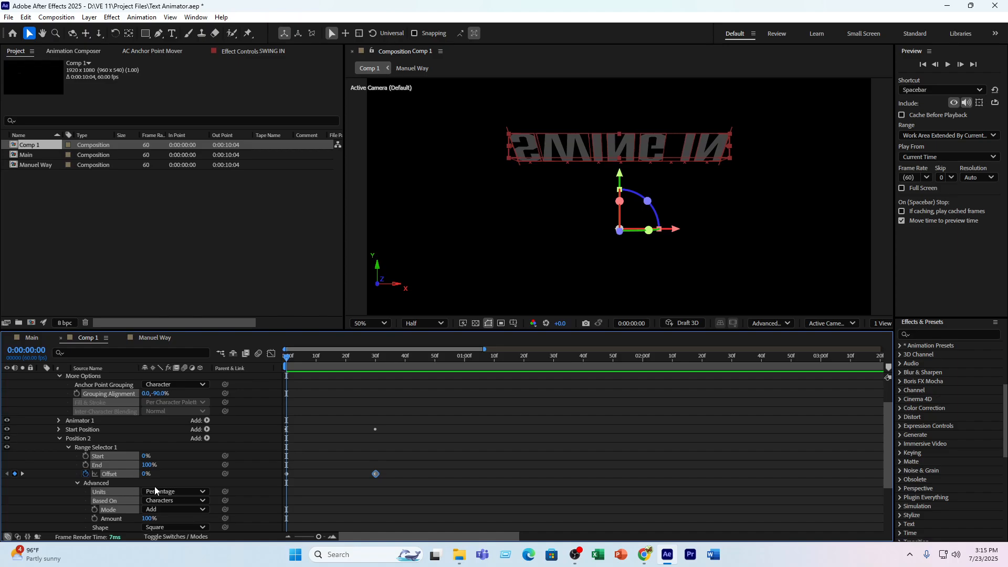
scroll(134, 496, down, 3)
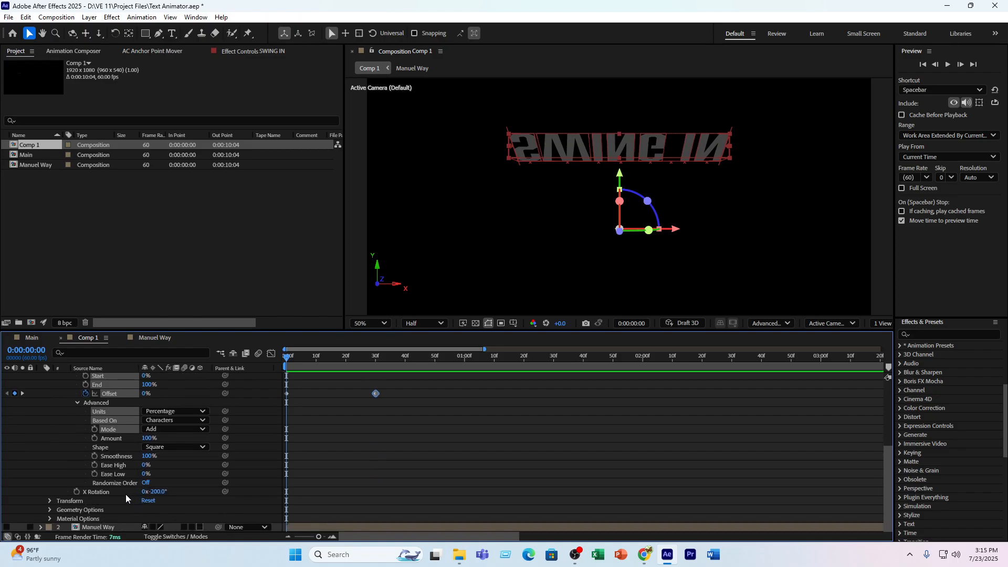
scroll(121, 491, up, 4)
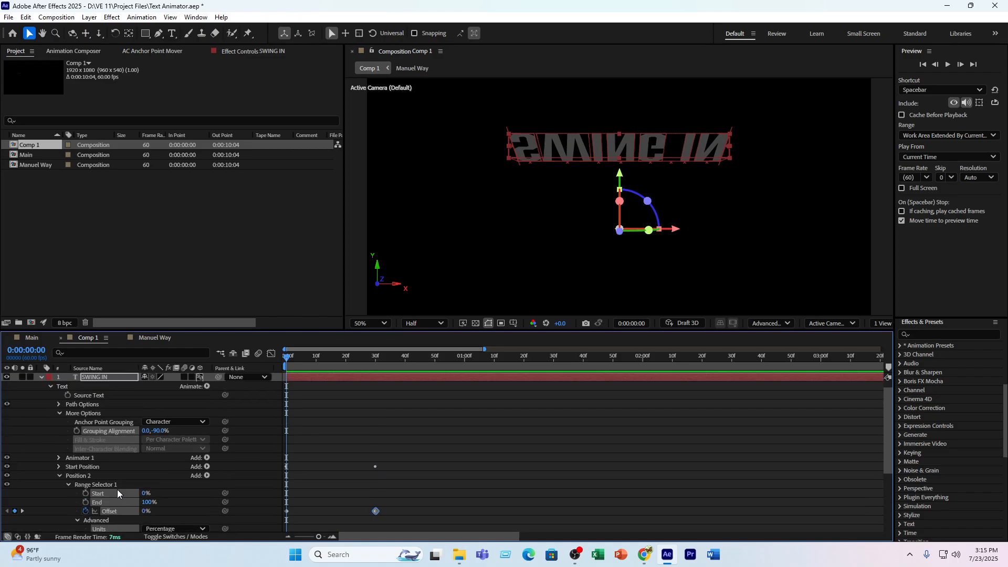
- Remove the Position 2 animator and revert the Start Position animator to its earlier state as Animator 2
click(58, 466)
scroll(154, 468, down, 1)
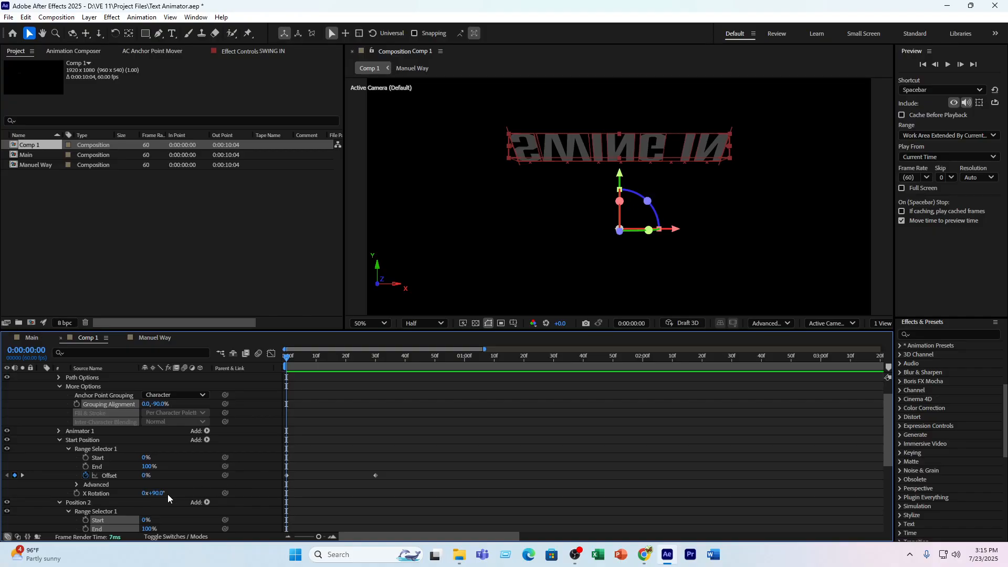
click(117, 507)
key(space)
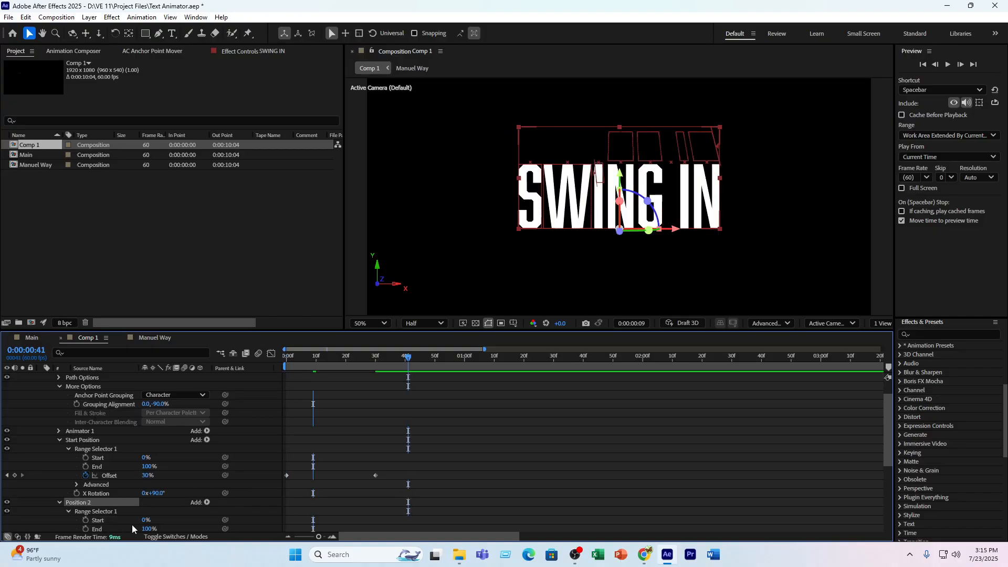
key(Delete)
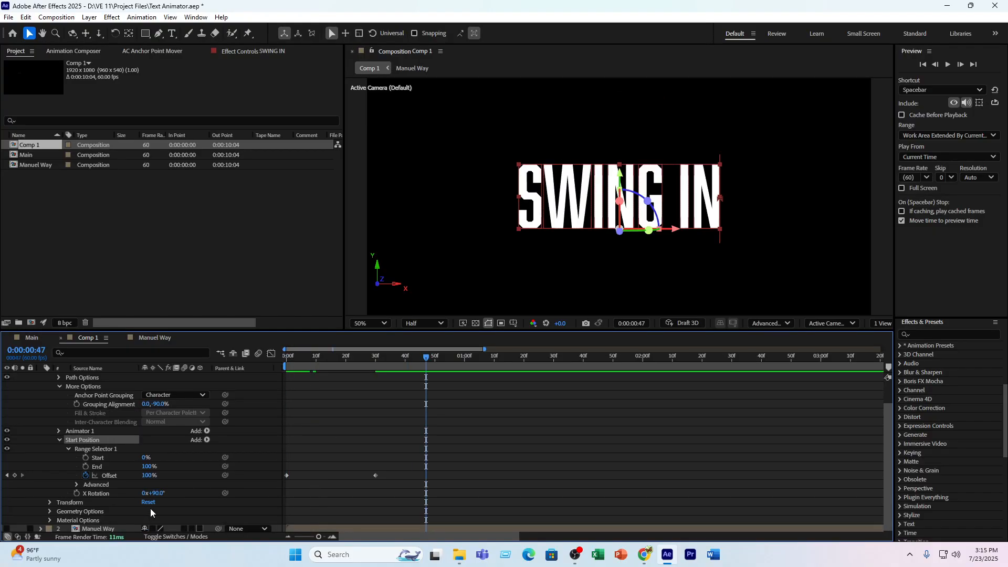
key(Delete)
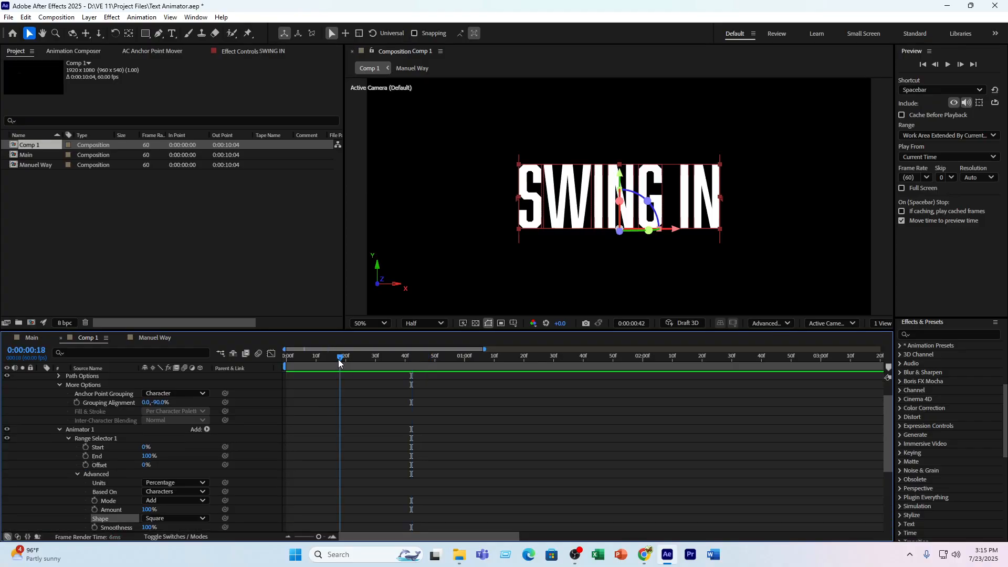
- Return to 0:00:00:00 and remove the Offset keyframes from Range Selector 1 of Animator 2
key(Home)
scroll(306, 464, down, 1)
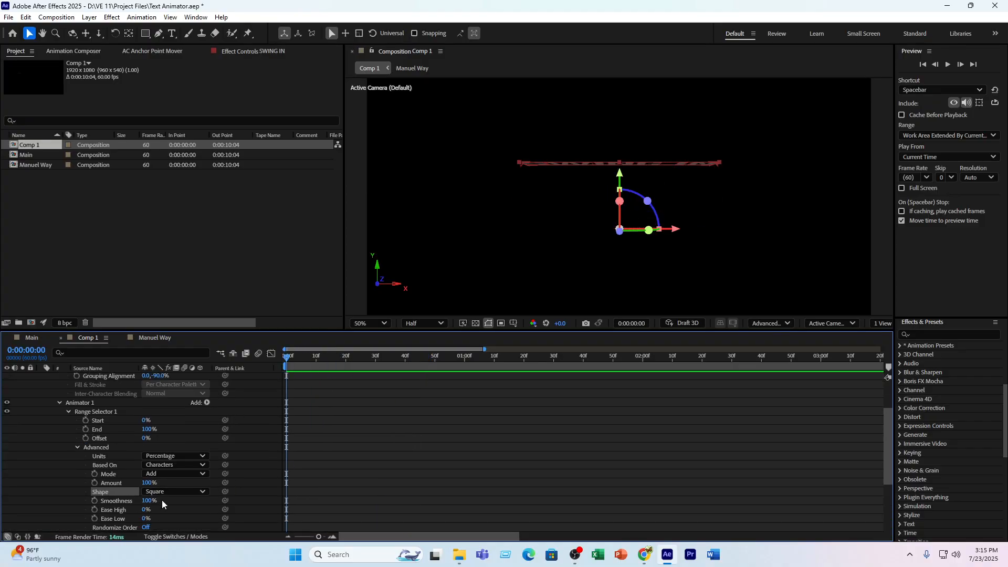
scroll(147, 488, down, 1)
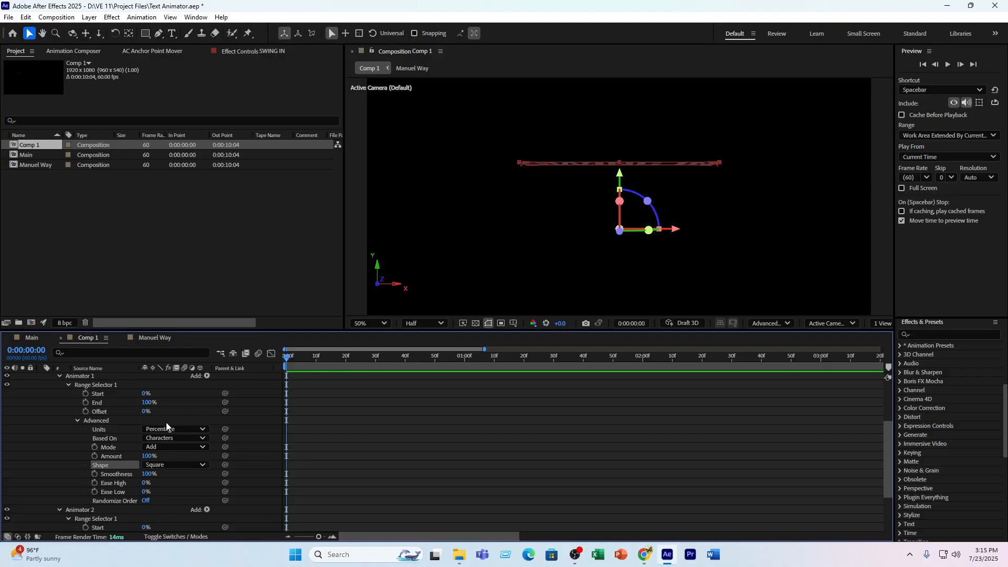
scroll(170, 494, down, 1)
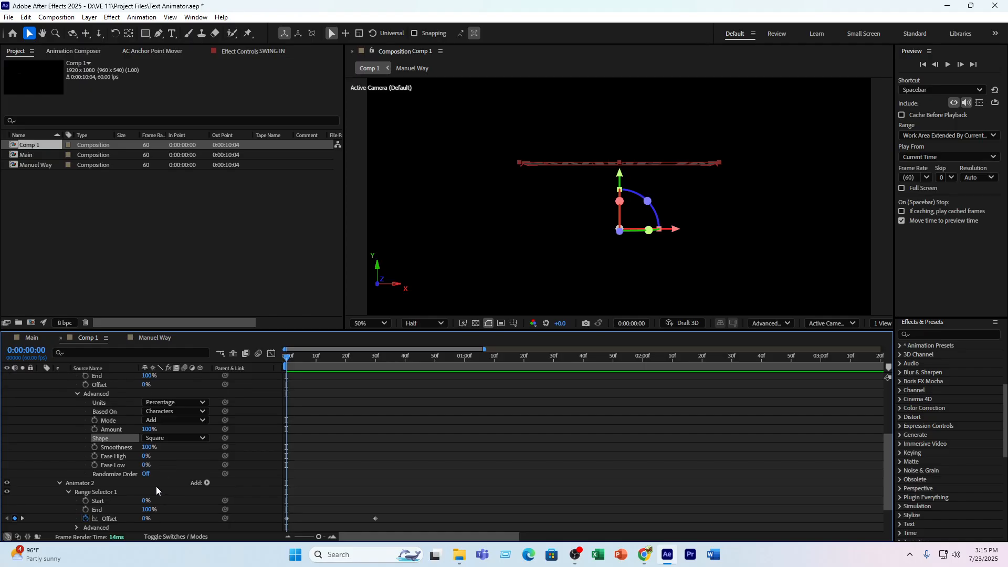
scroll(157, 485, down, 1)
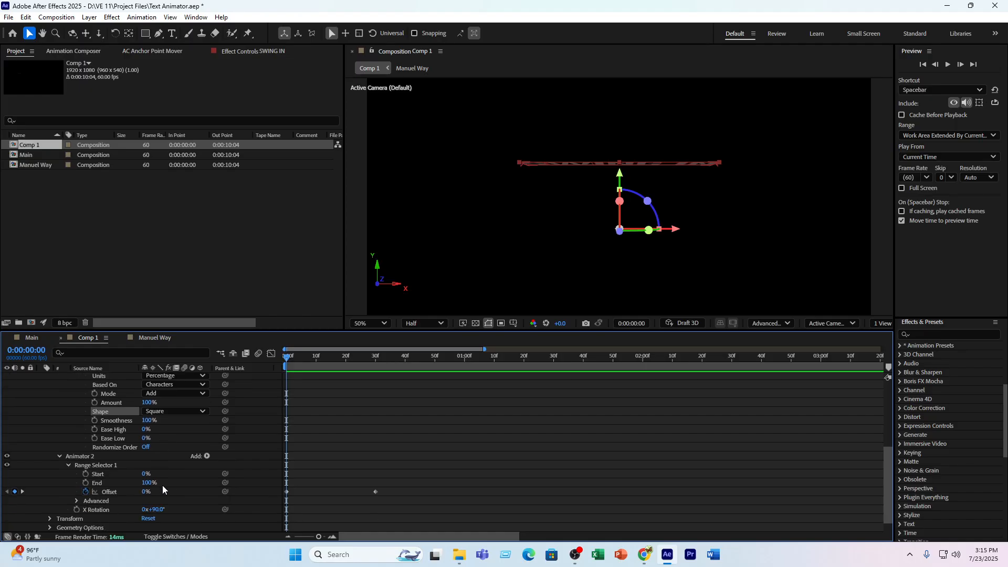
click(85, 491)
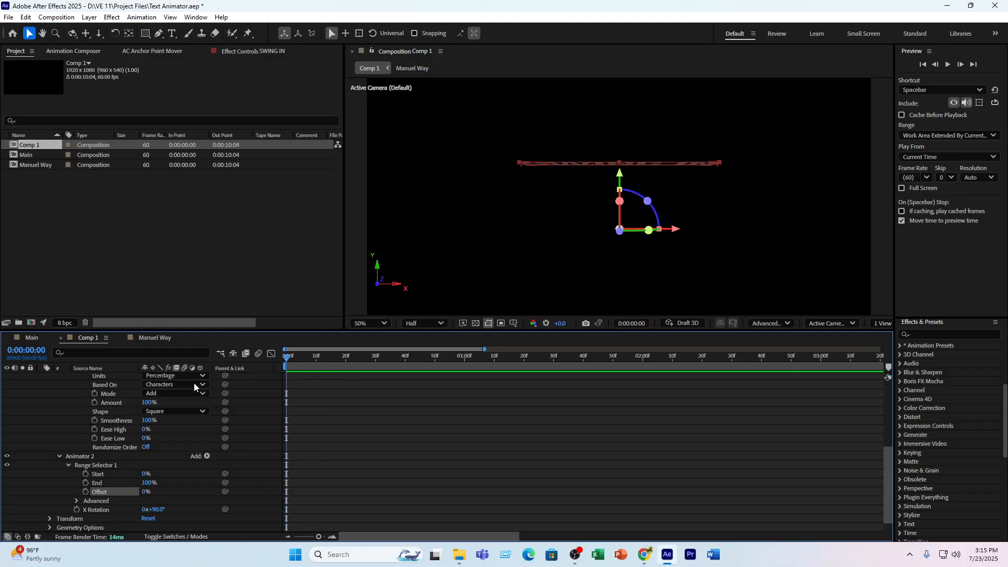
- Collapse Animator 2 on the SWING IN layer and rename it Start Position
scroll(157, 501, down, 1)
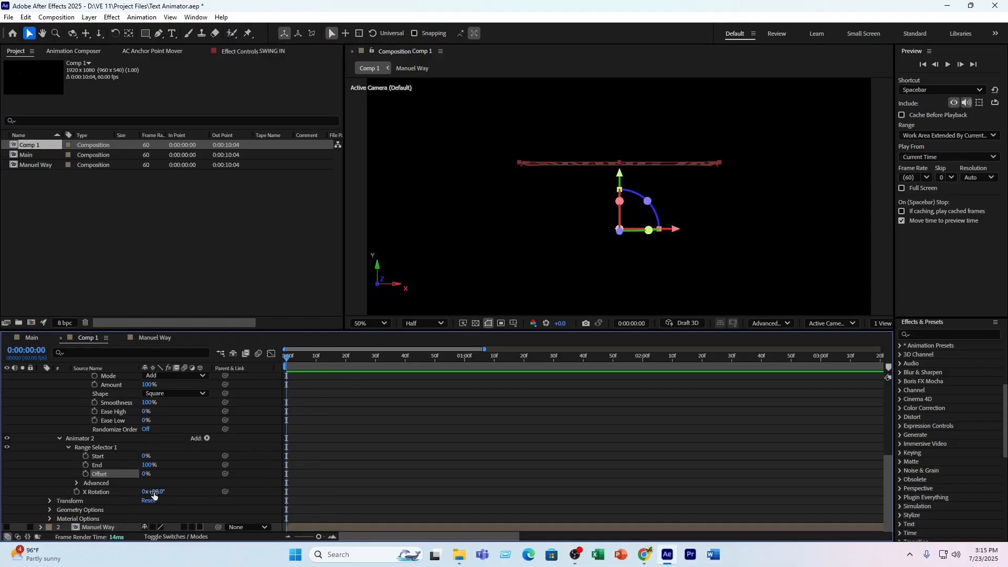
click(60, 439)
click(84, 492)
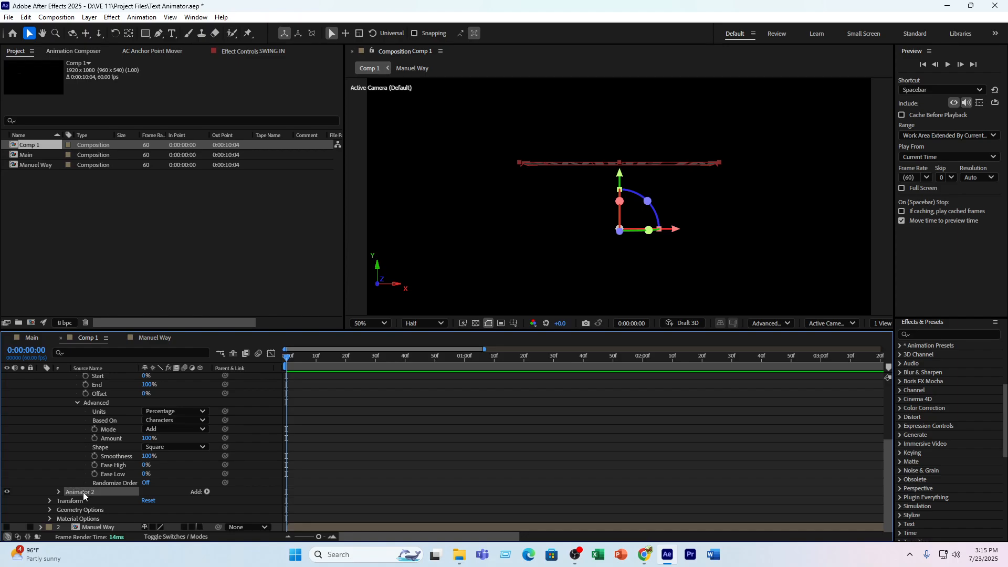
key(Return)
text(Start Position)
key(Return)
- Duplicate the unkeyframed Start Position animator and name the copy Position 2
key(ctrl+d)
key(Return)
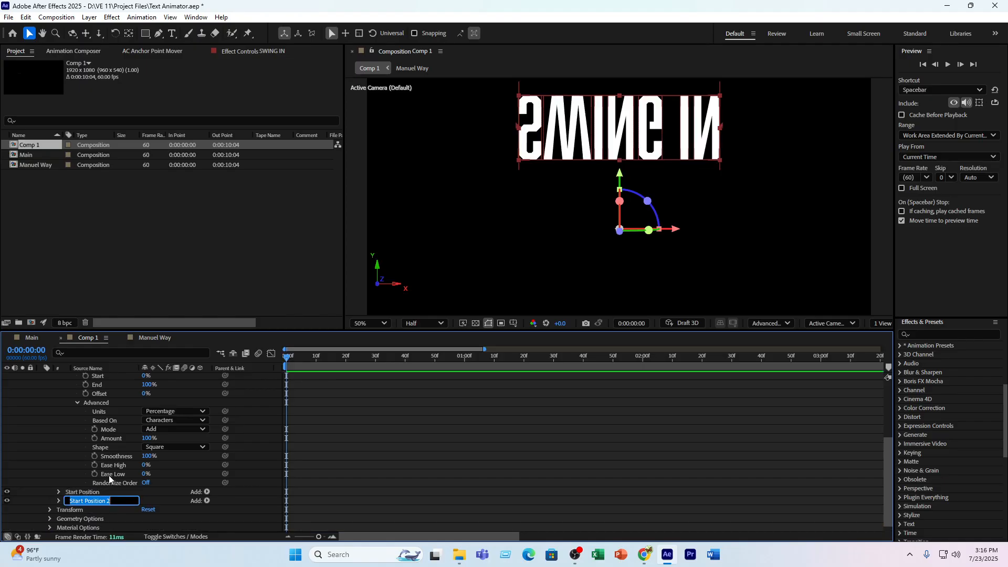
text(Position 2)
key(Return)
- Set the X Rotation of the Position 2 animator to -140° and scrub the timeline to check it
click(58, 501)
scroll(274, 456, down, 1)
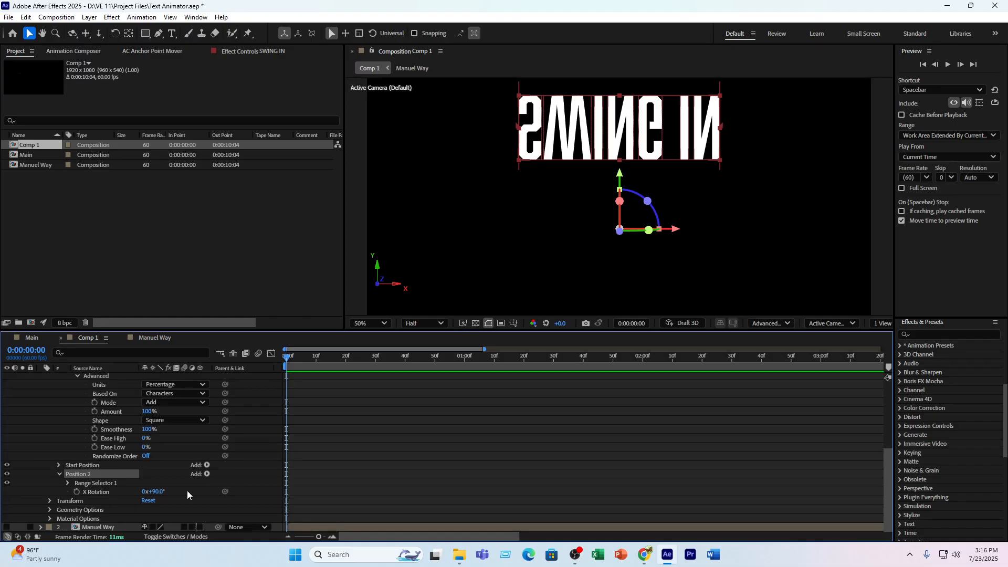
drag(162, 492, 47, 506)
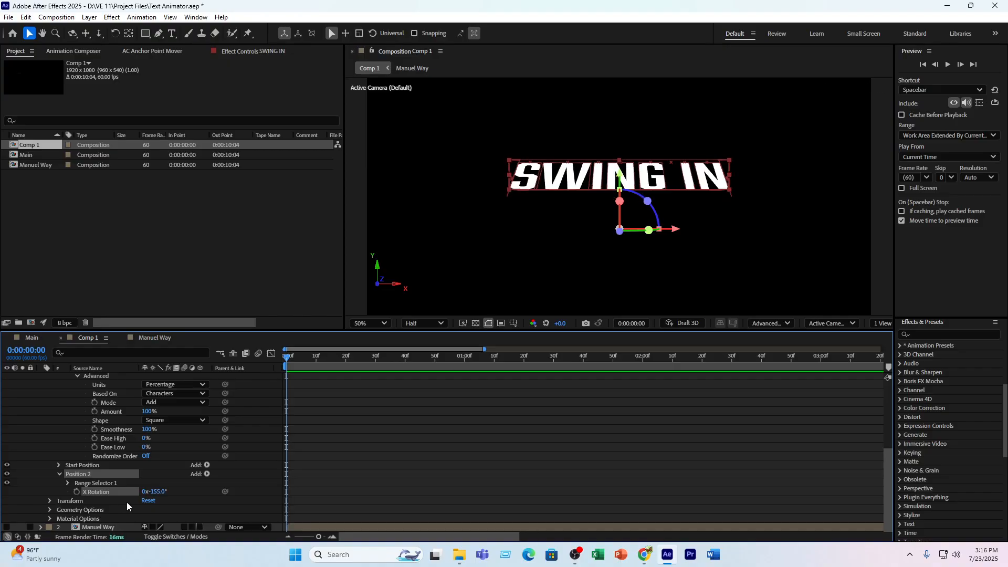
click(158, 491)
text(-140)
key(Return)
drag(288, 357, 373, 357)
key(Home)
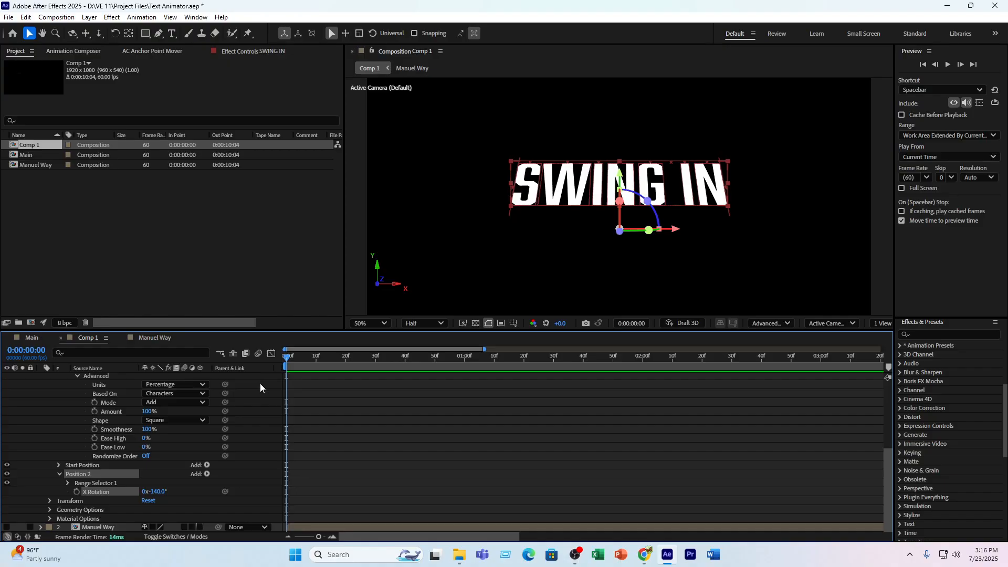
- Keyframe the Offset of Position 2's Range Selector 1 at 0:00:00:00 and add a raised Offset keyframe at 0:00:00:29
click(67, 483)
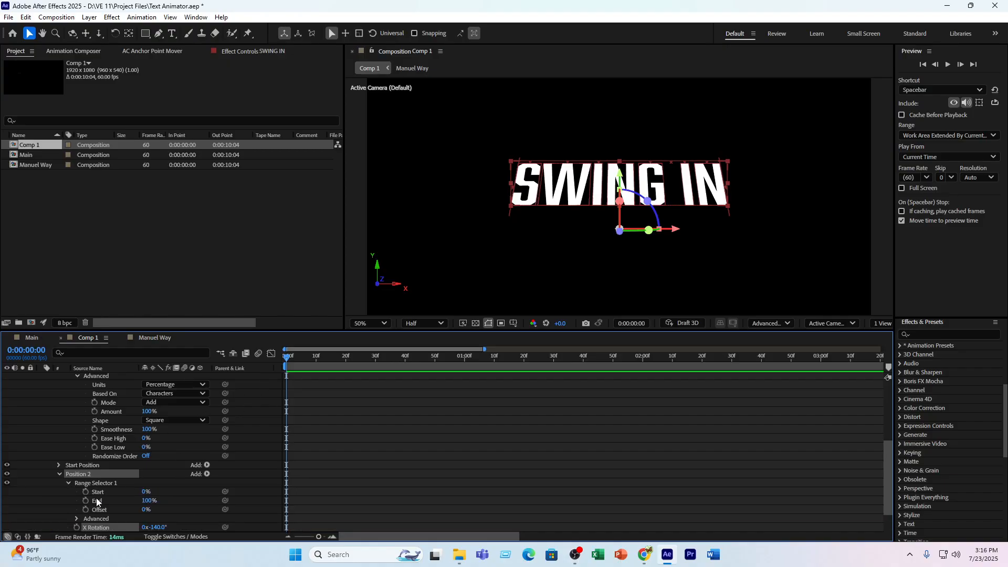
click(85, 509)
drag(342, 361, 373, 364)
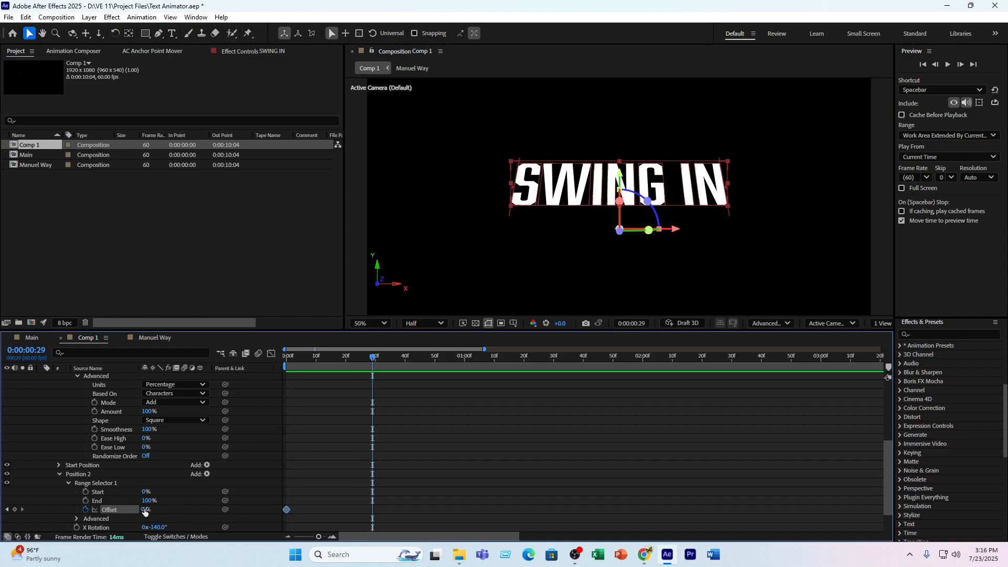
drag(145, 510, 221, 513)
- Set the Position 2 Offset keyframe at 0:00:00:00 to -100% and preview the animation
drag(339, 361, 225, 385)
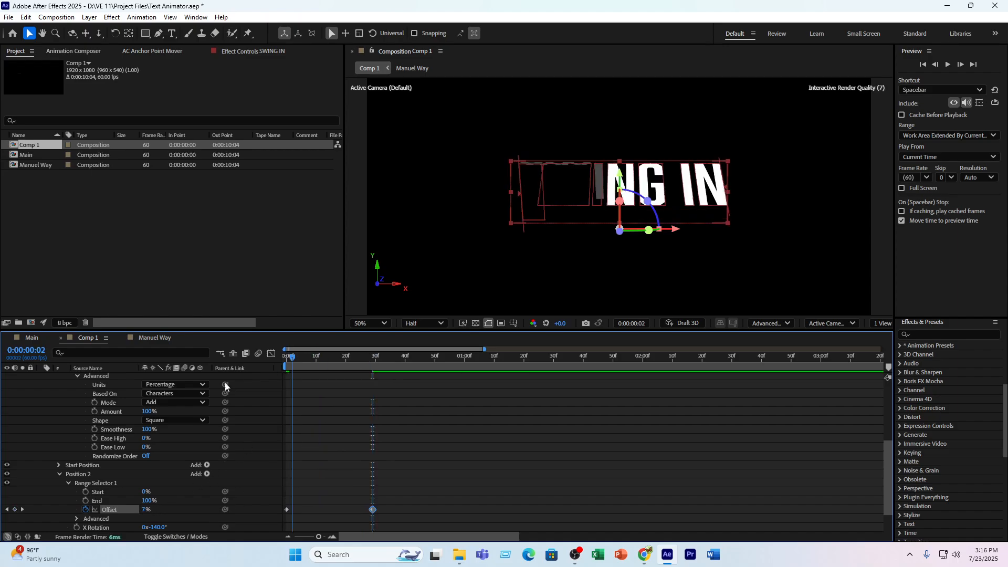
key(Home)
drag(147, 510, 44, 512)
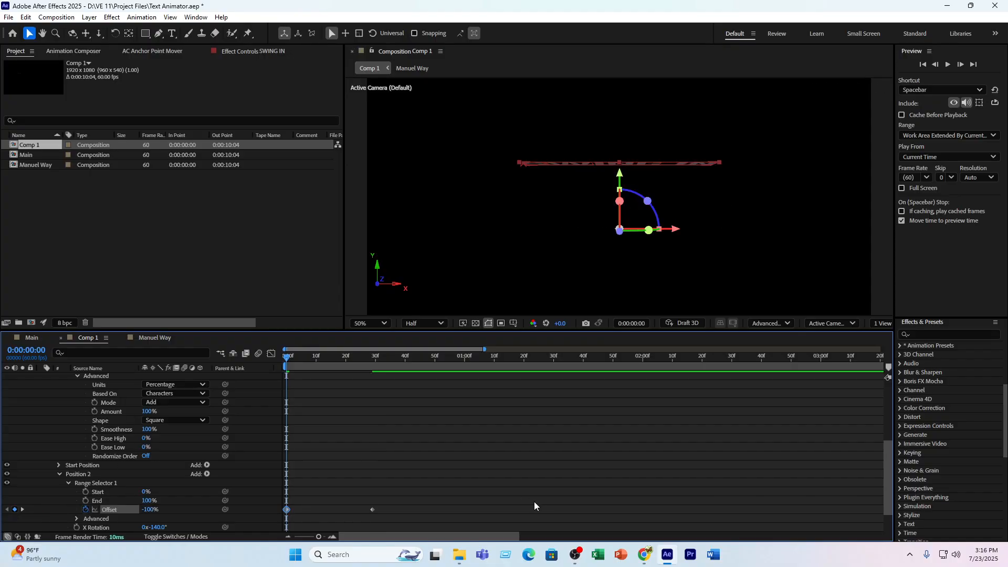
key(space)
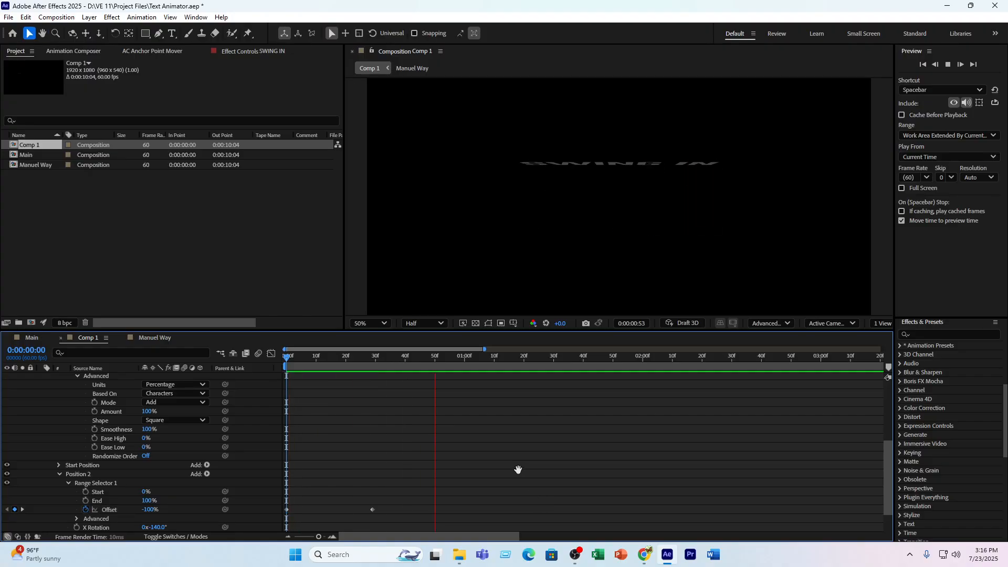
key(space)
drag(372, 360, 269, 389)
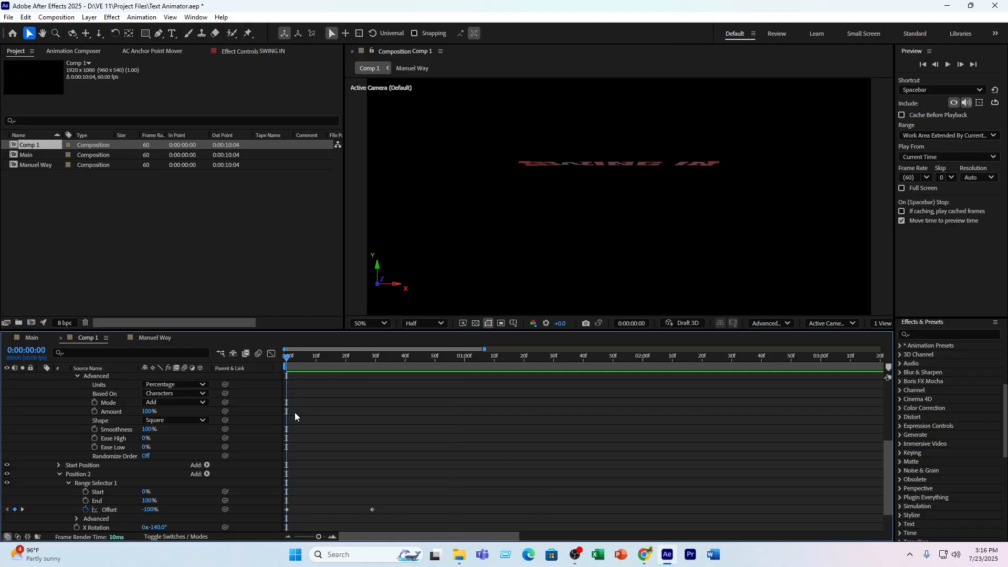
- Check the swing with a preview, and set the Position 2 Offset keyframe at 0:00:00:29 to 0%
key(space)
key(space)
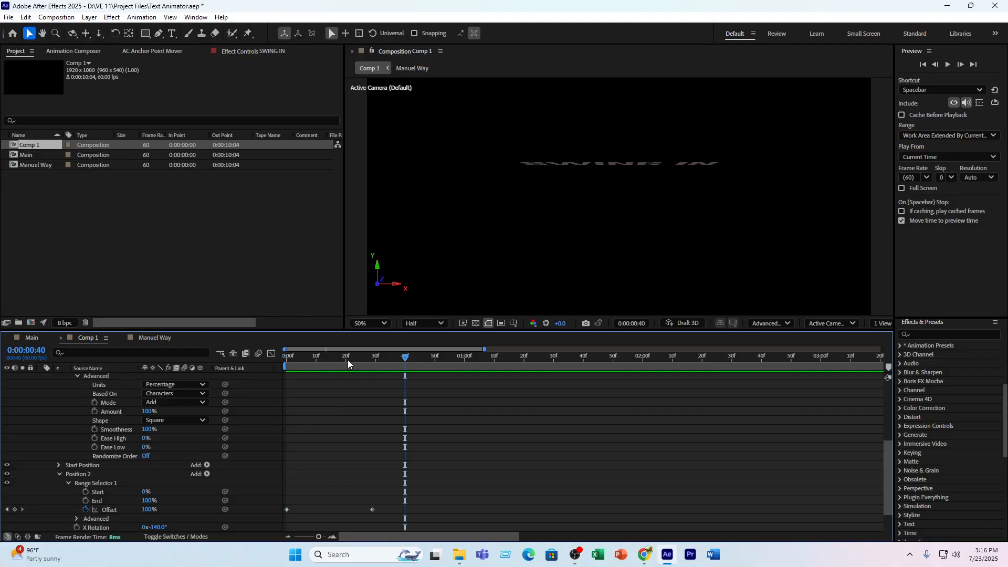
drag(348, 360, 325, 381)
scroll(462, 410, down, 2)
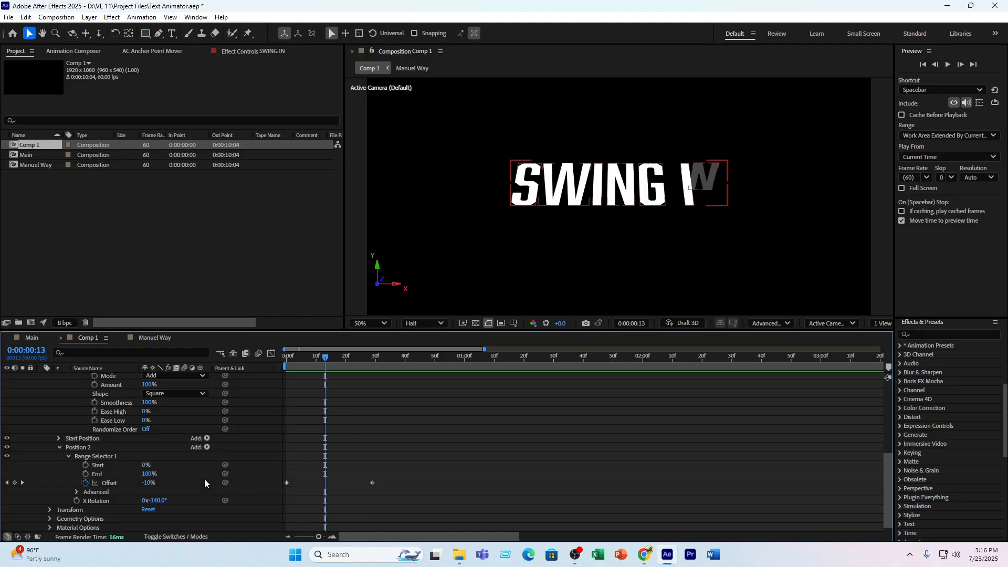
key(k)
click(150, 483)
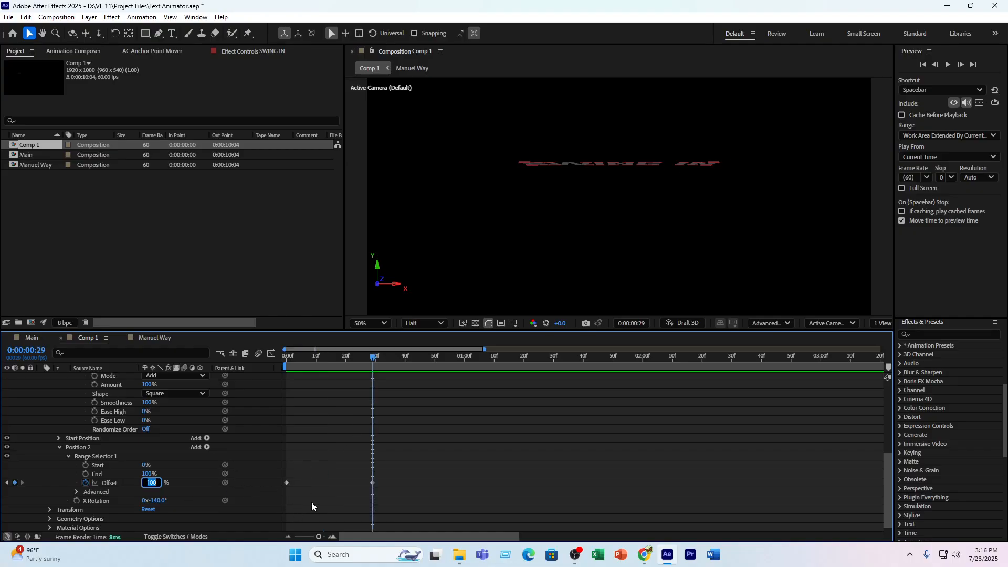
text(0)
key(Return)
- Preview the Position 2 animation from the start and scrub through its first 30 frames
key(Home)
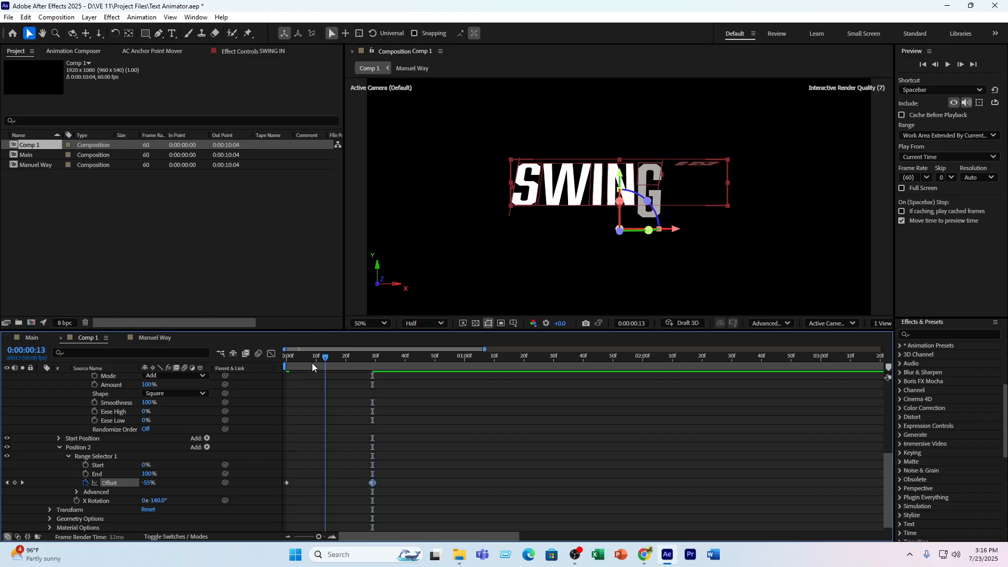
key(space)
key(space)
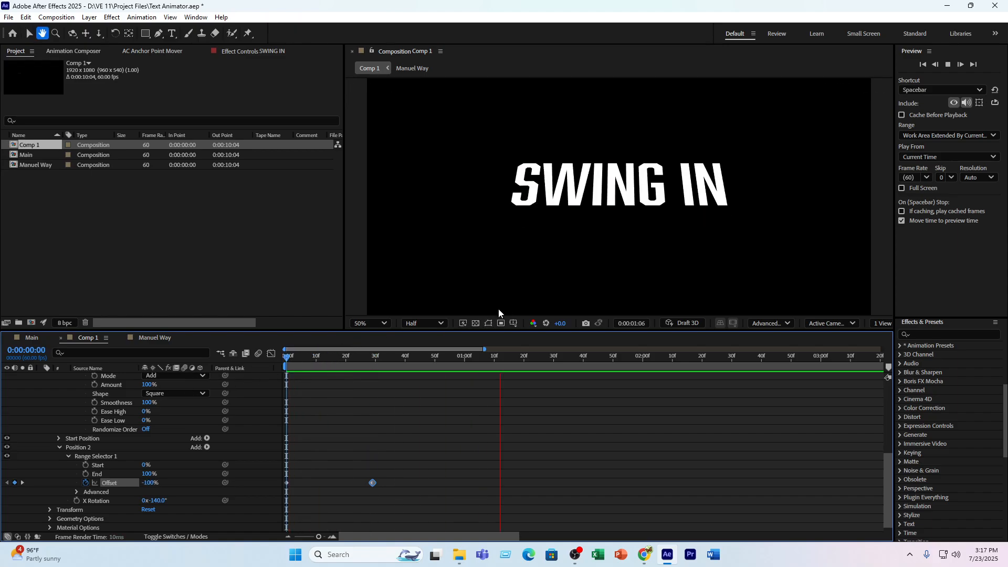
drag(286, 393, 374, 399)
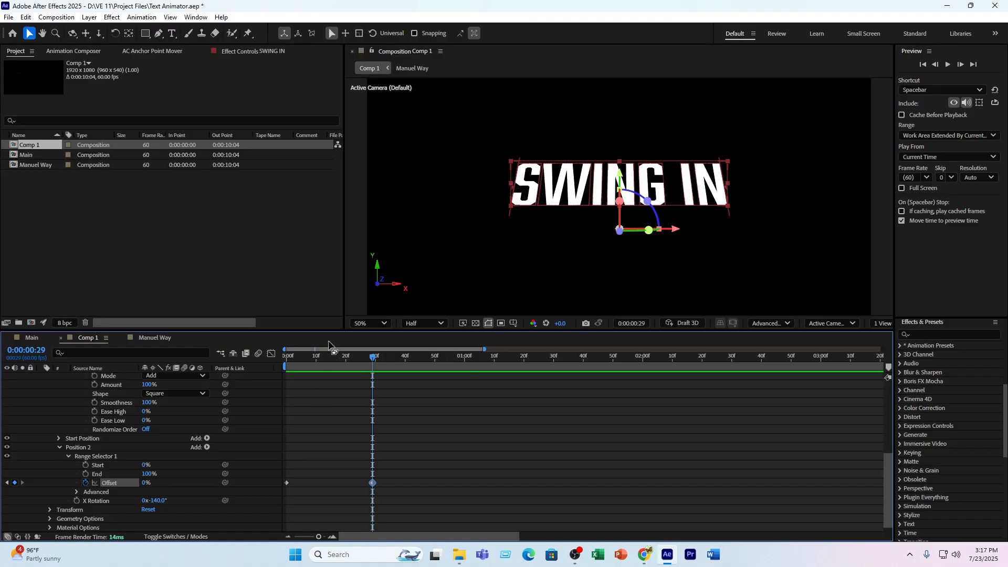
click(346, 358)
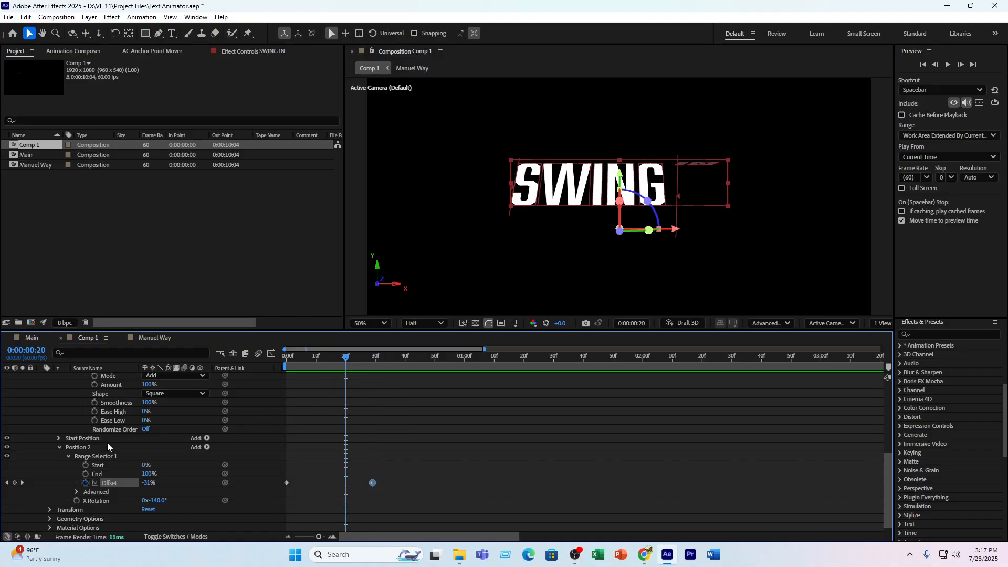
- Collapse the Position 2 animator and duplicate it together with its Offset keyframes
click(62, 449)
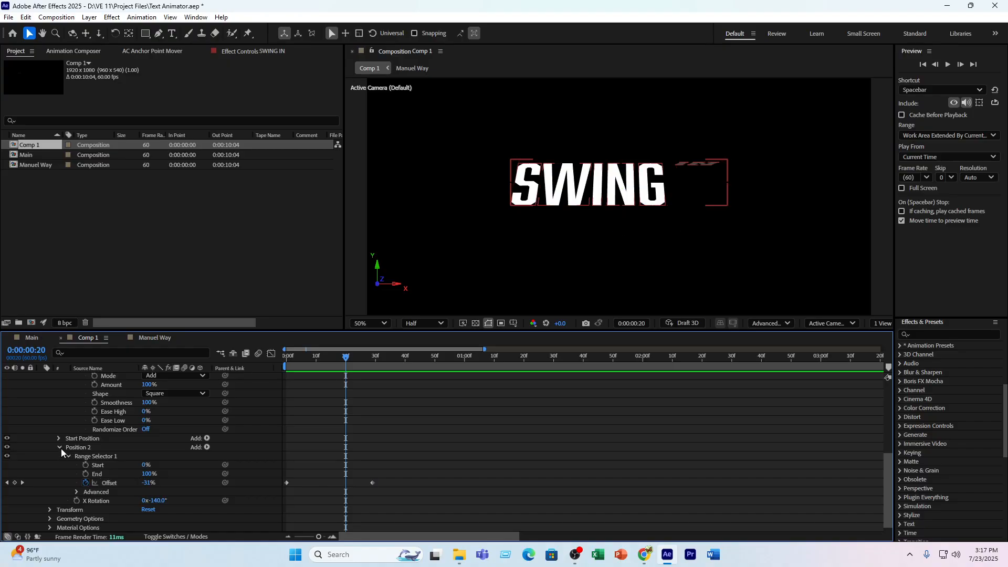
click(61, 448)
scroll(96, 436, up, 2)
scroll(86, 479, down, 2)
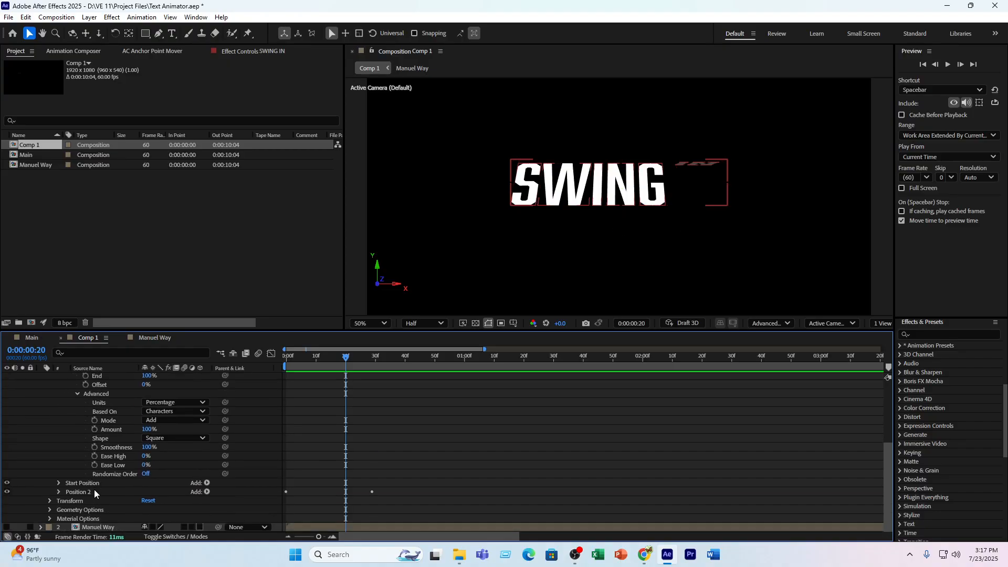
click(93, 491)
key(ctrl+d)
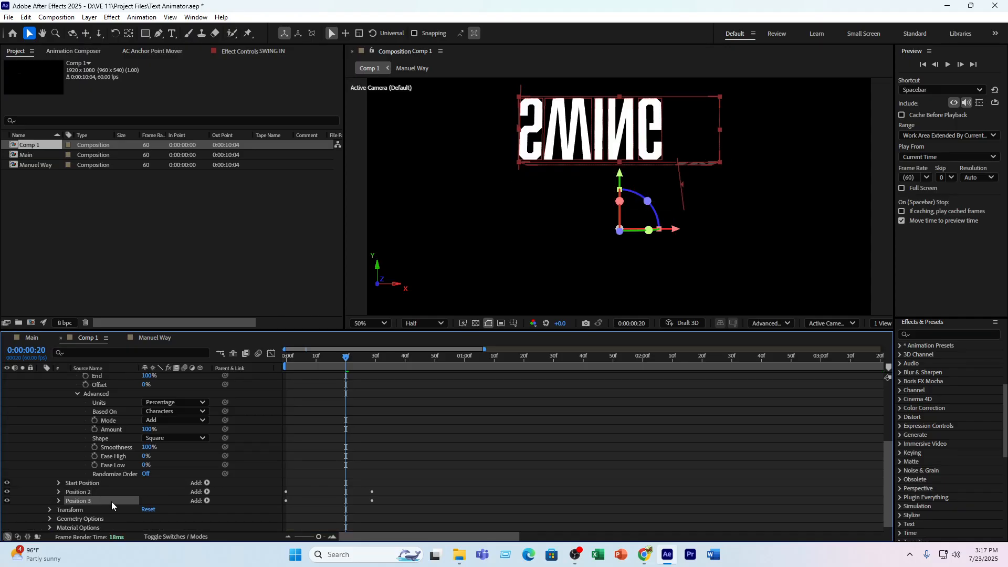
- Set the X Rotation of the Position 3 animator to 91° and preview the animation from the start
click(58, 501)
drag(156, 522, 269, 495)
key(Home)
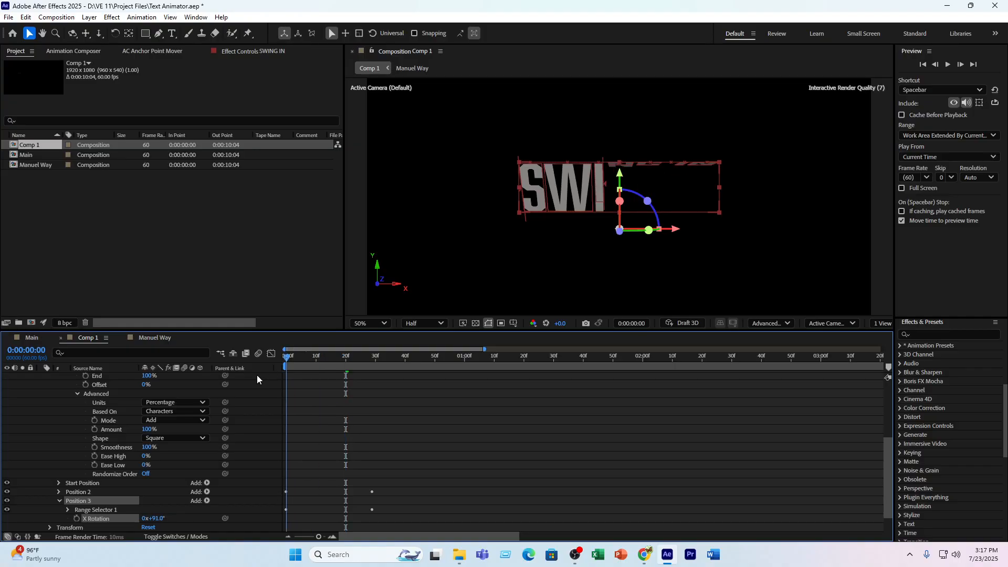
key(space)
key(space)
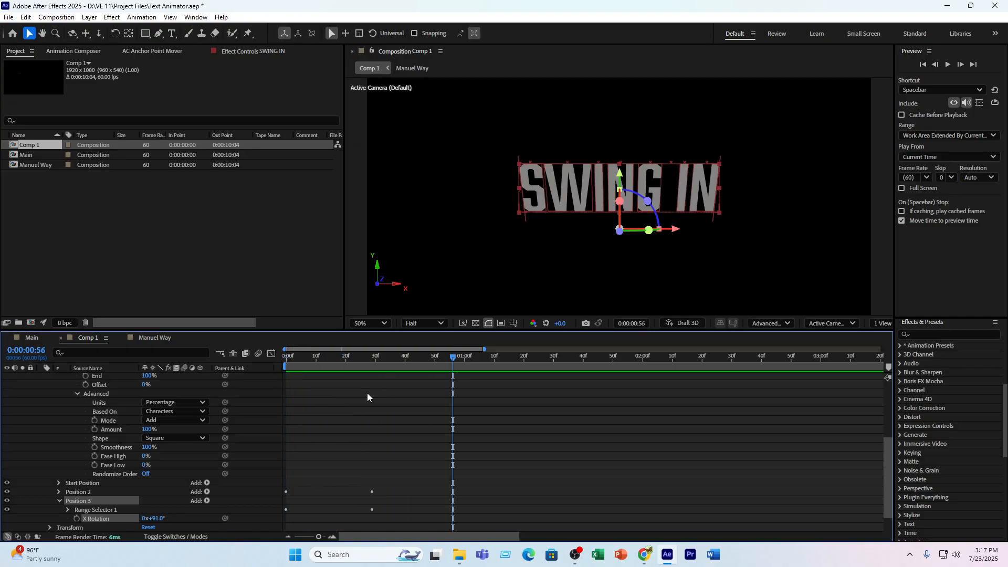
- Reveal Position 3's Range Selector 1, shift both Offset keyframes so the first sits at about 0:00:00:12, and preview
click(67, 509)
scroll(404, 481, down, 2)
drag(409, 477, 320, 496)
key(Home)
key(space)
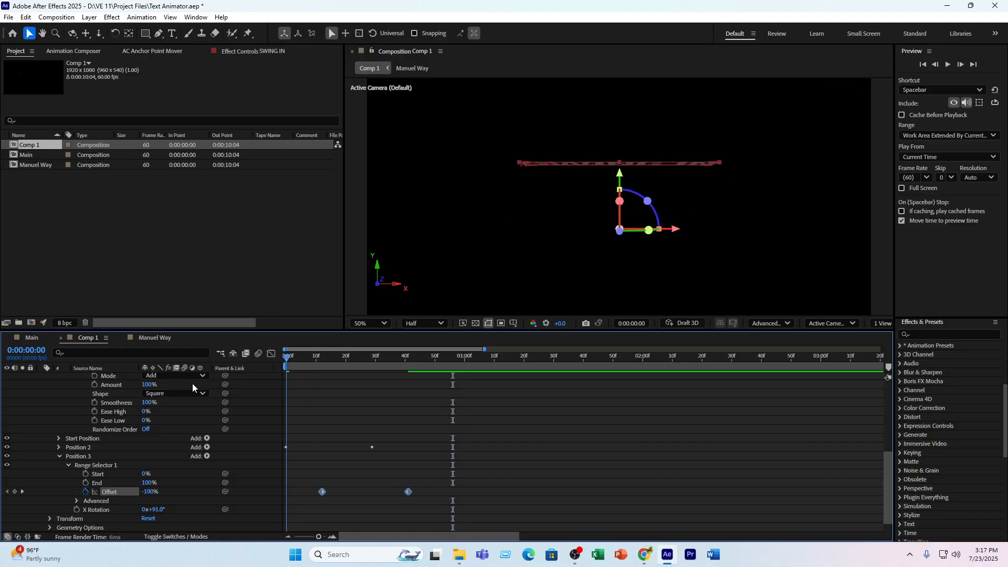
key(space)
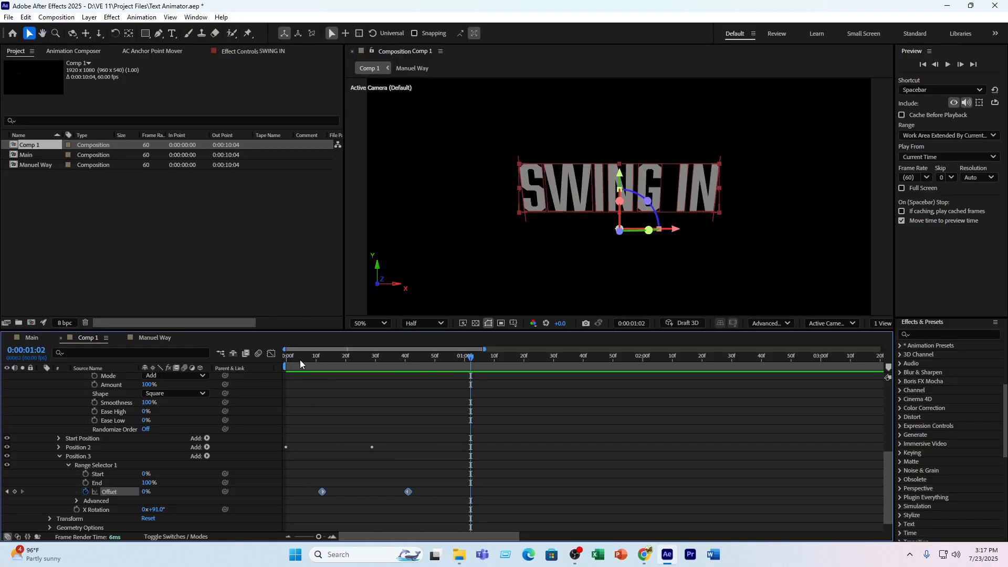
- Scrub the opening frames and shift both Position 3 Offset keyframes so the first sits at about 0:00:00:48
drag(300, 360, 319, 373)
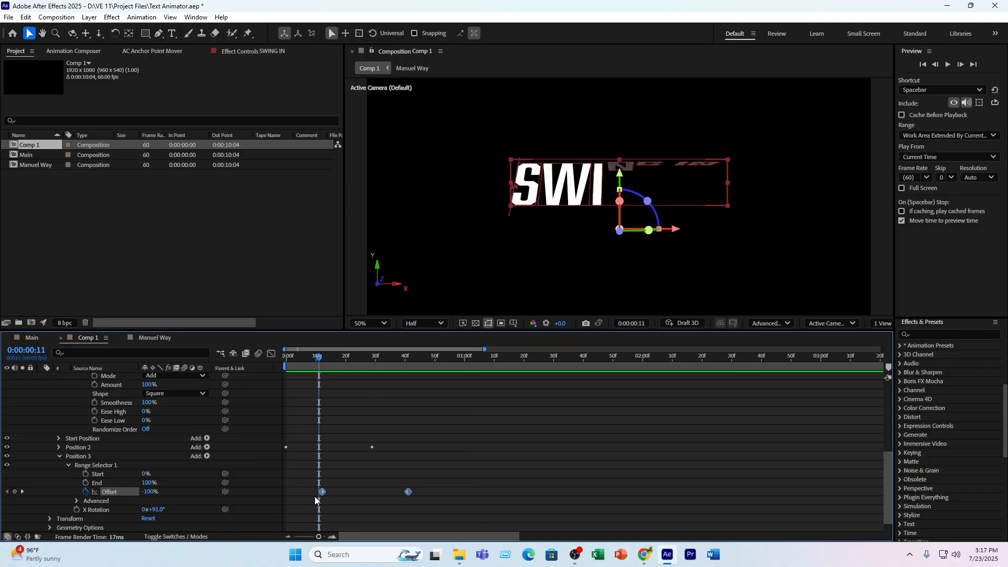
drag(456, 471, 428, 492)
key(Home)
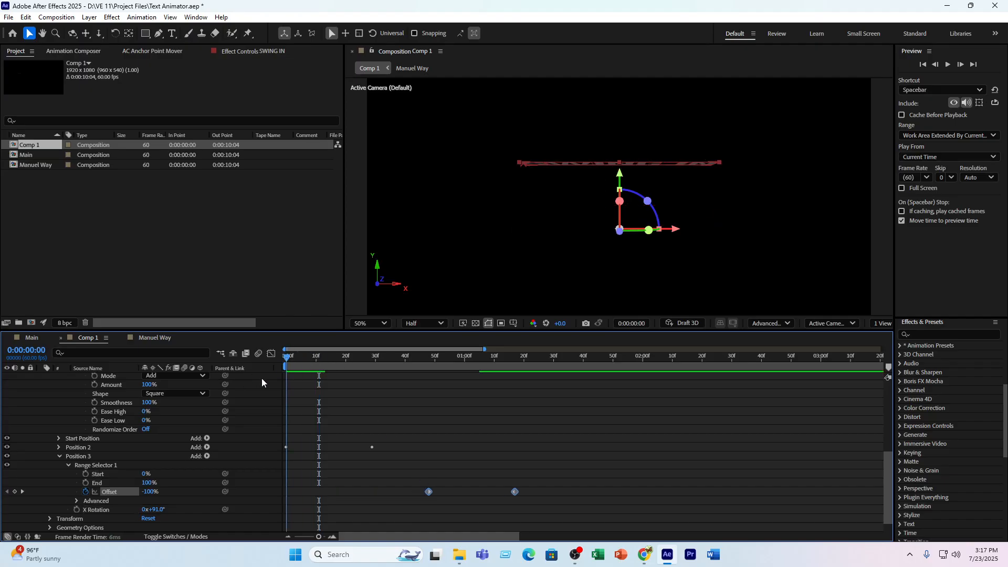
- Move both Position 3 Offset keyframes together so the first sits at 0:00:00:05, and preview the animation
mouse_move(287, 379)
mouse_down()
mouse_move(323, 381)
mouse_move(285, 389)
mouse_move(301, 393)
mouse_up()
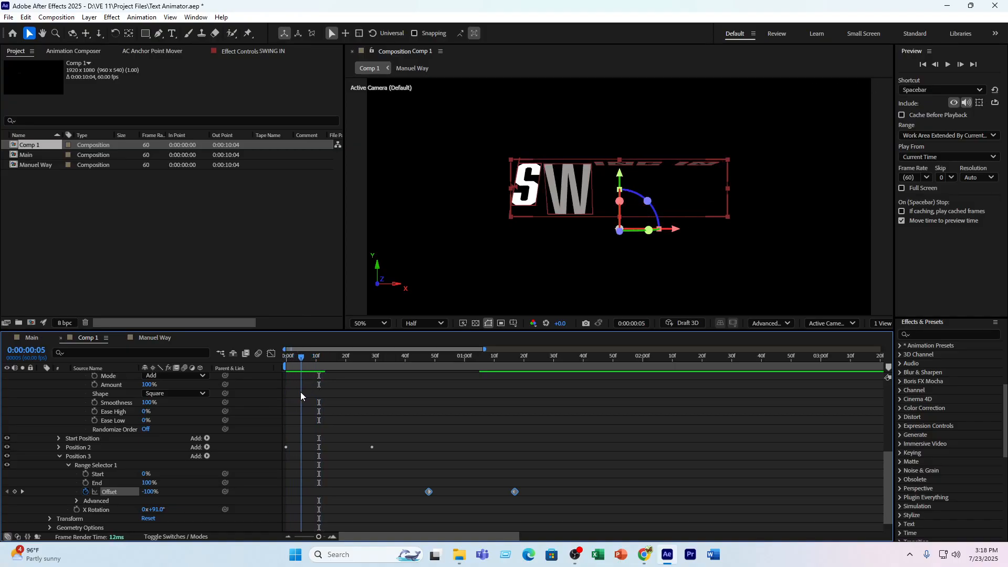
mouse_move(431, 496)
mouse_down()
mouse_move(357, 500)
mouse_move(413, 488)
mouse_up()
drag(484, 475, 450, 531)
drag(547, 474, 297, 531)
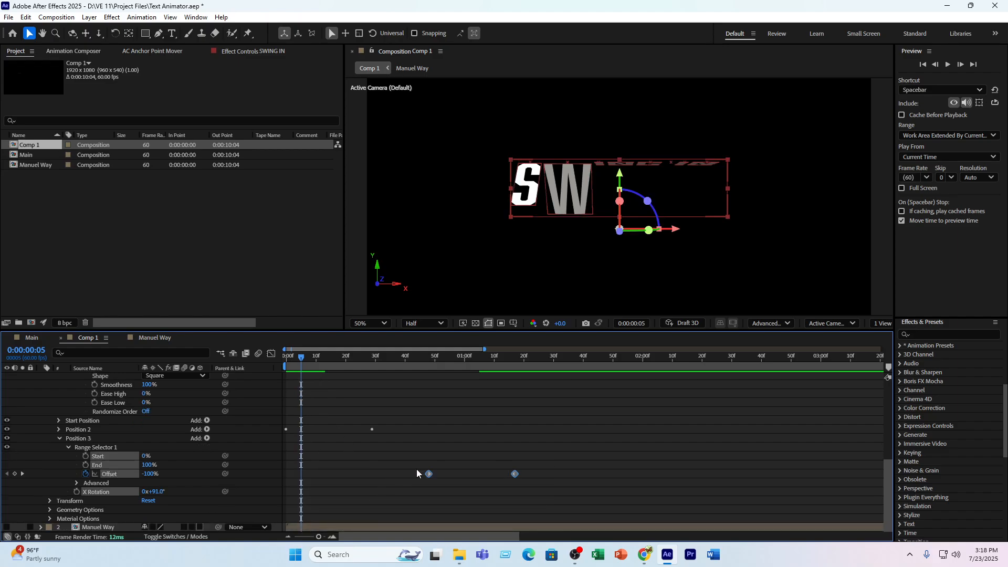
drag(429, 473, 296, 477)
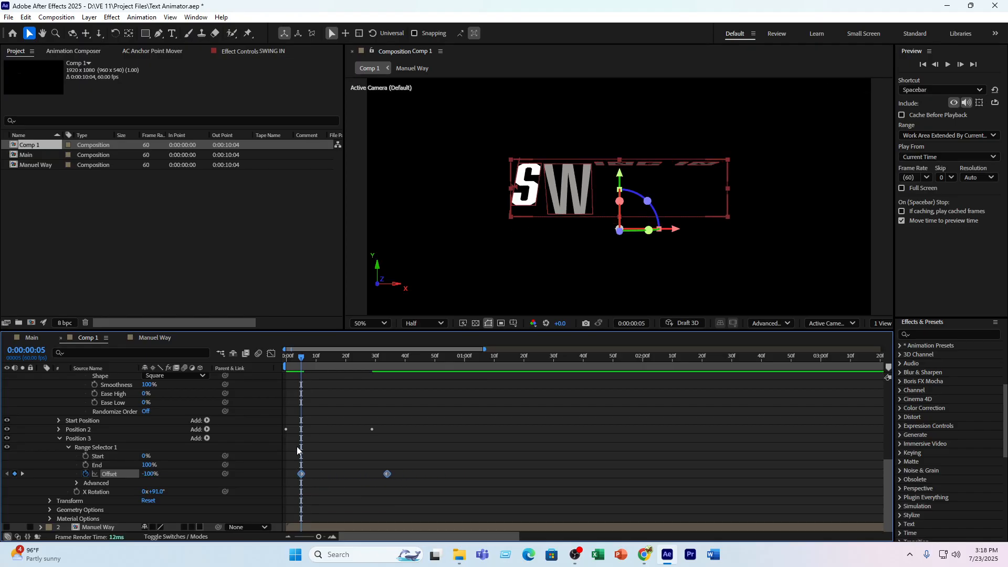
key(space)
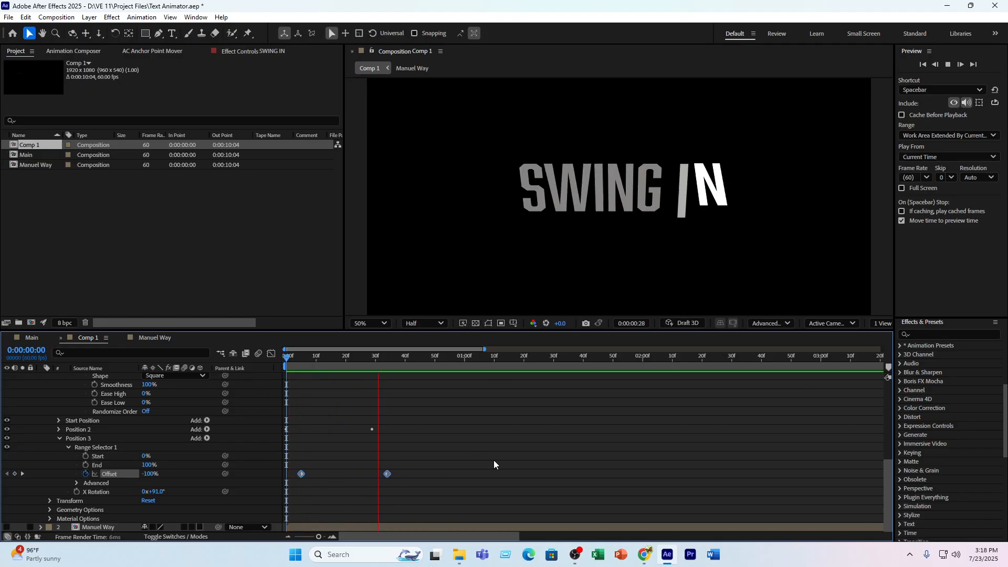
drag(370, 357, 343, 423)
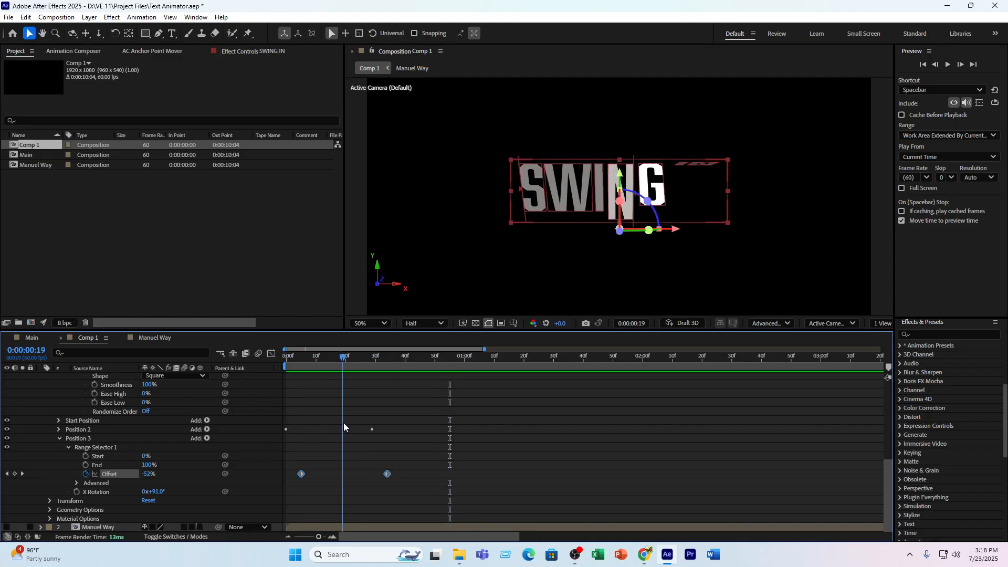
- Duplicate the Position 3 animator and reveal the Range Selector 1 properties of the copy
click(80, 440)
key(ctrl+d)
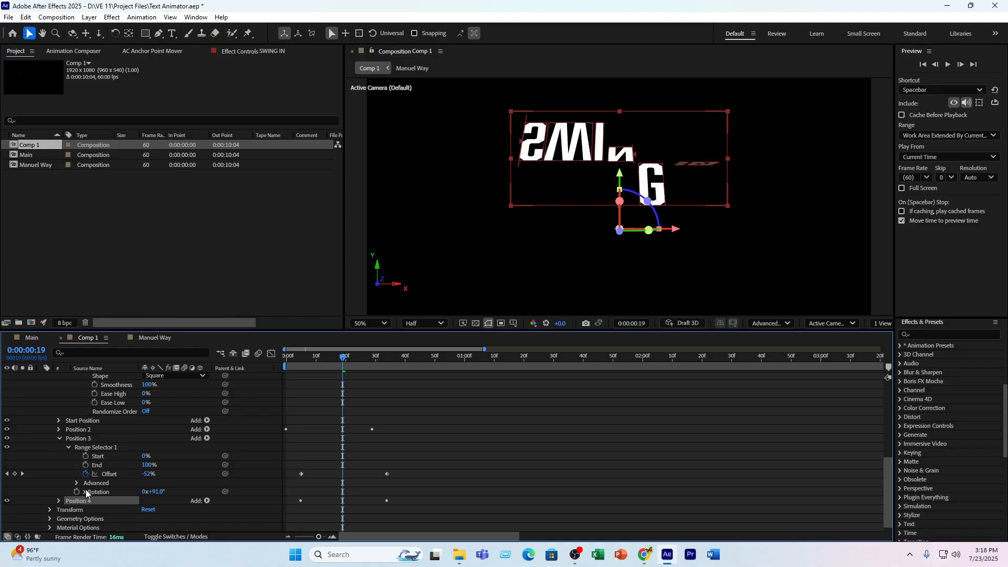
click(59, 501)
click(102, 511)
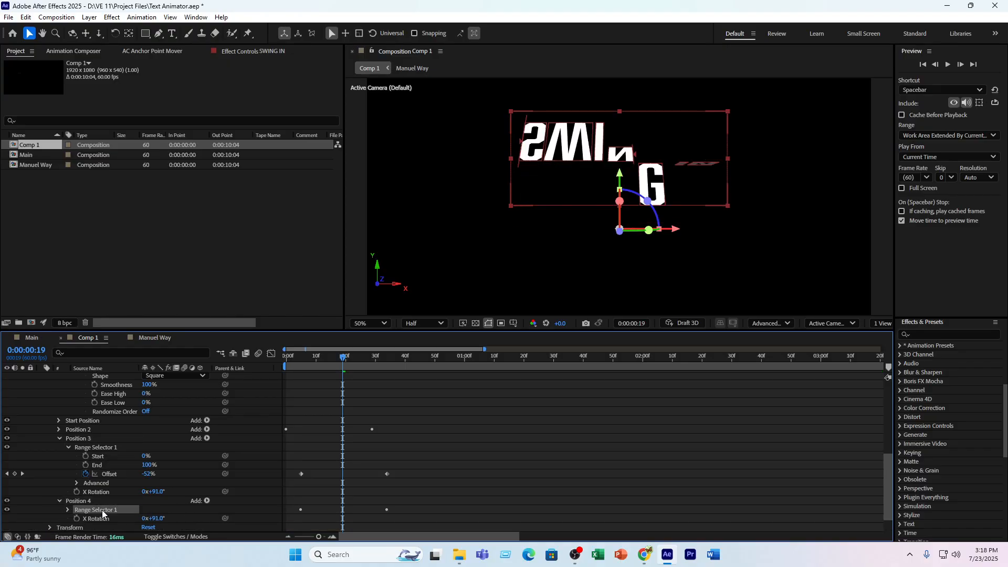
click(68, 509)
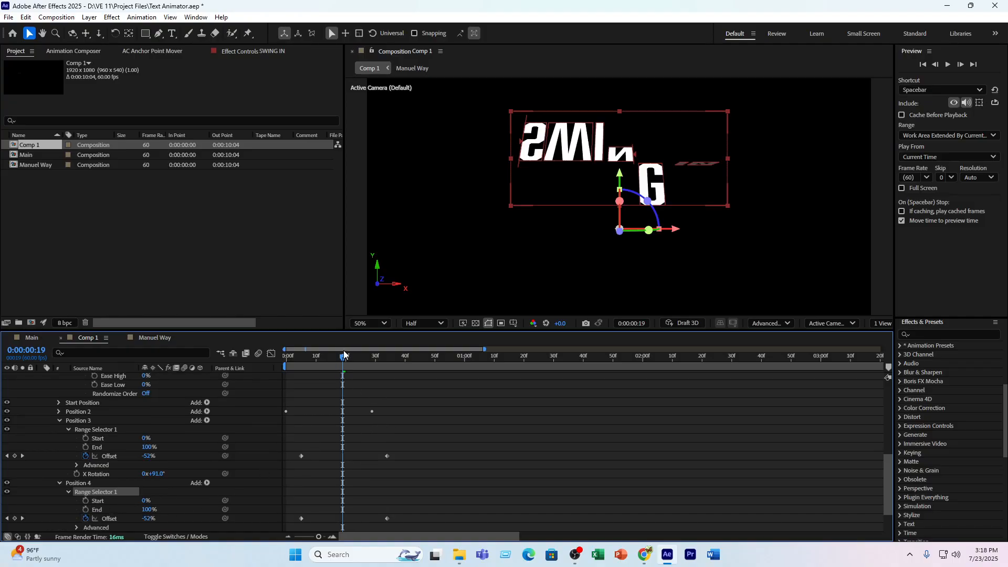
- At 0:00:00:24, set the X Rotation of the Position 4 animator to -39°, leaving its Offset unkeyed there
drag(343, 367, 361, 383)
scroll(155, 508, down, 1)
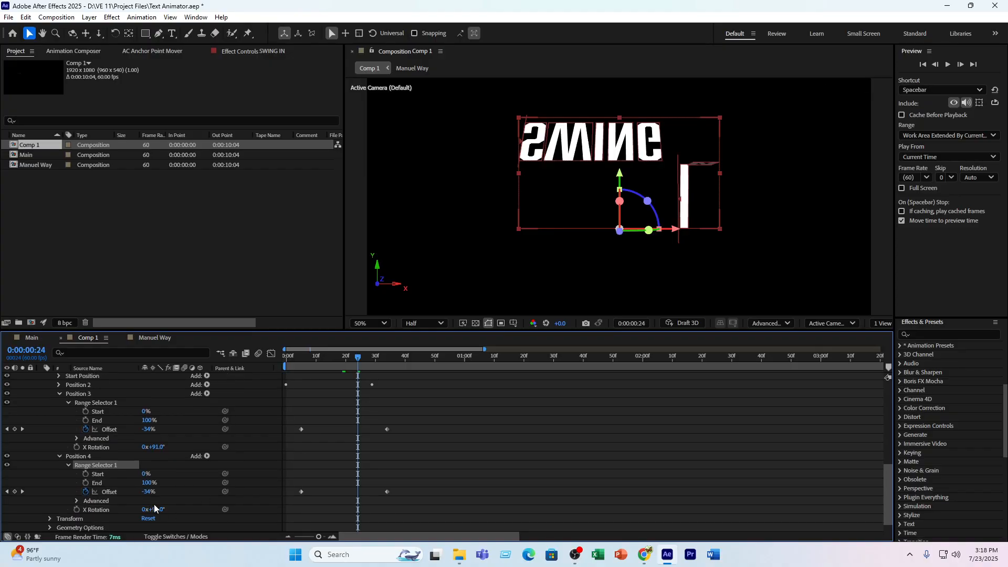
drag(146, 492, 160, 491)
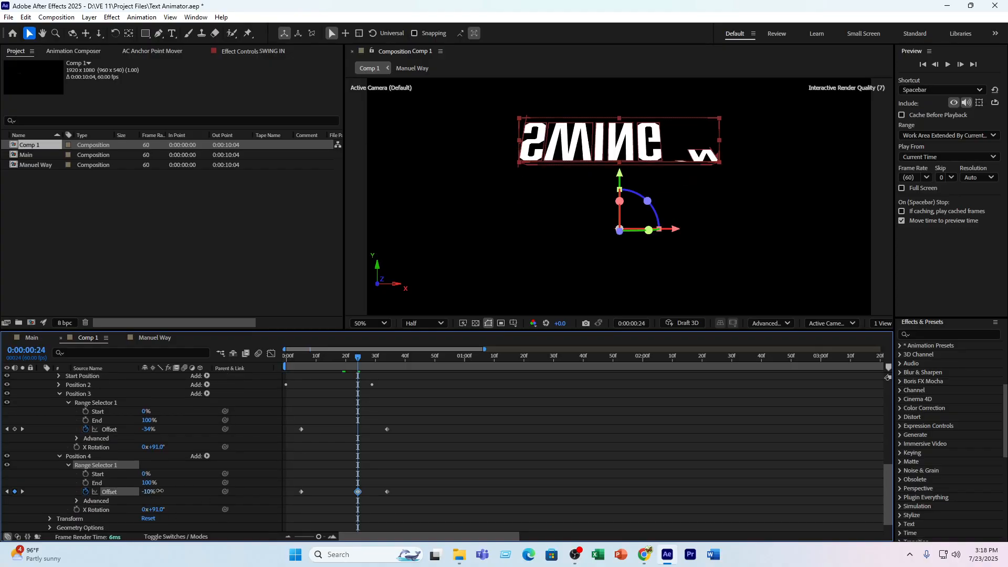
key(ctrl+z)
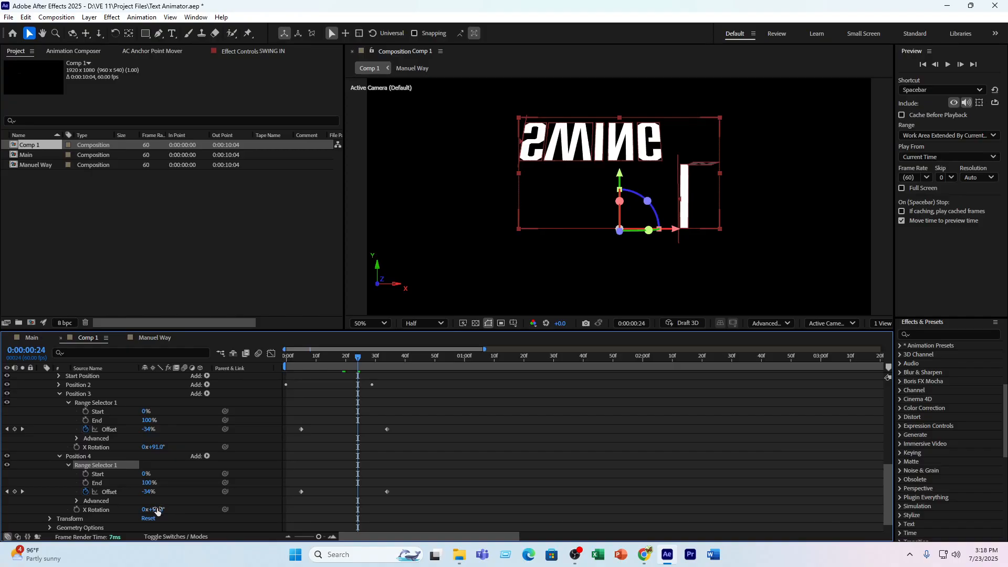
drag(157, 509, 93, 511)
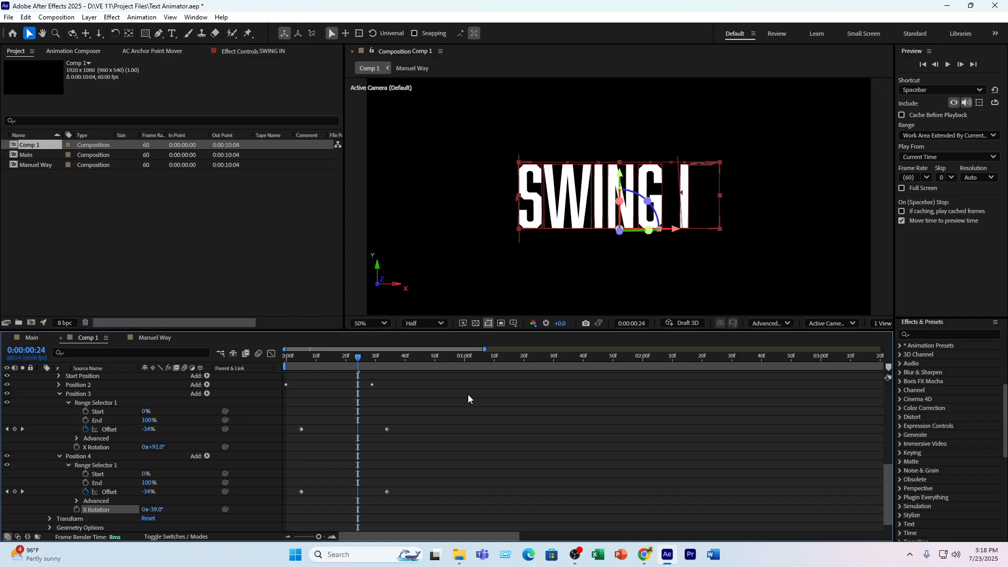
- Shift both Position 4 Offset keyframes so the first sits at 0:00:00:13, and preview the animation
drag(359, 359, 324, 386)
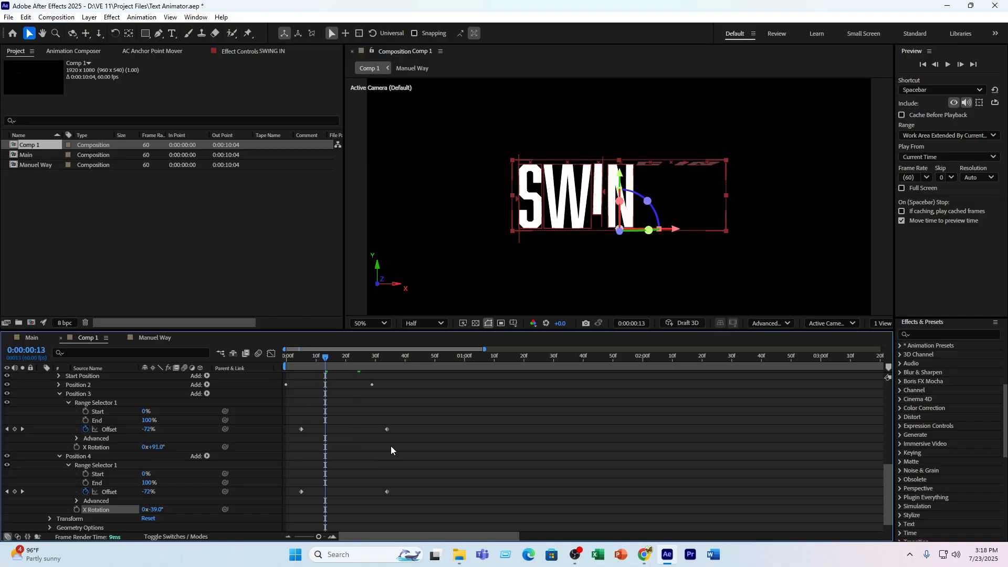
drag(505, 480, 325, 494)
key(space)
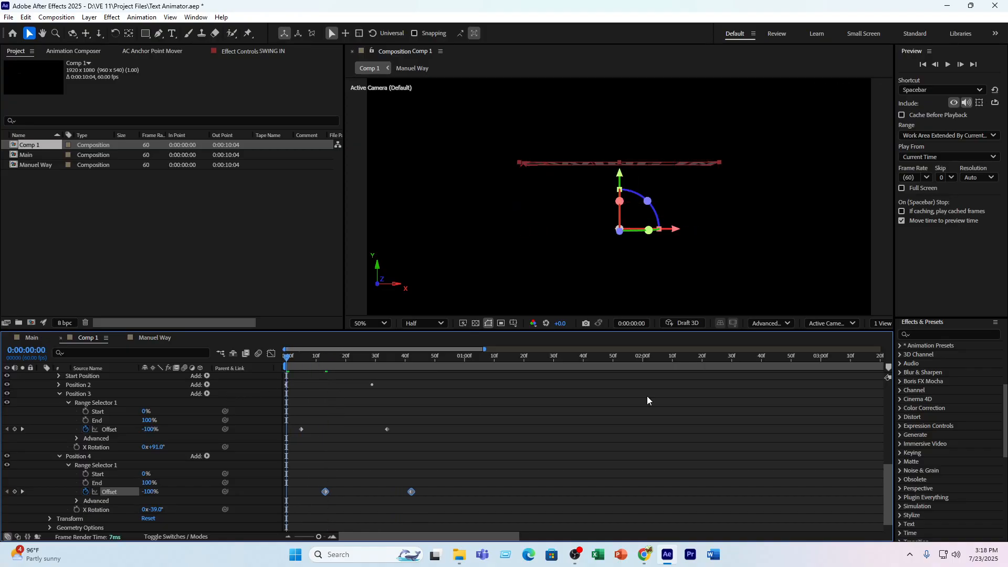
drag(467, 357, 272, 376)
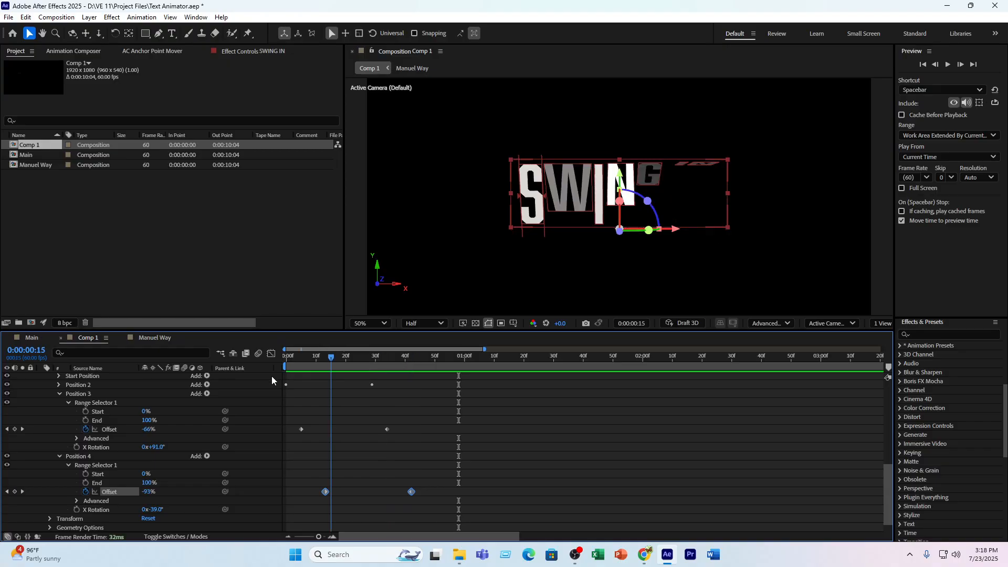
key(space)
key(space)
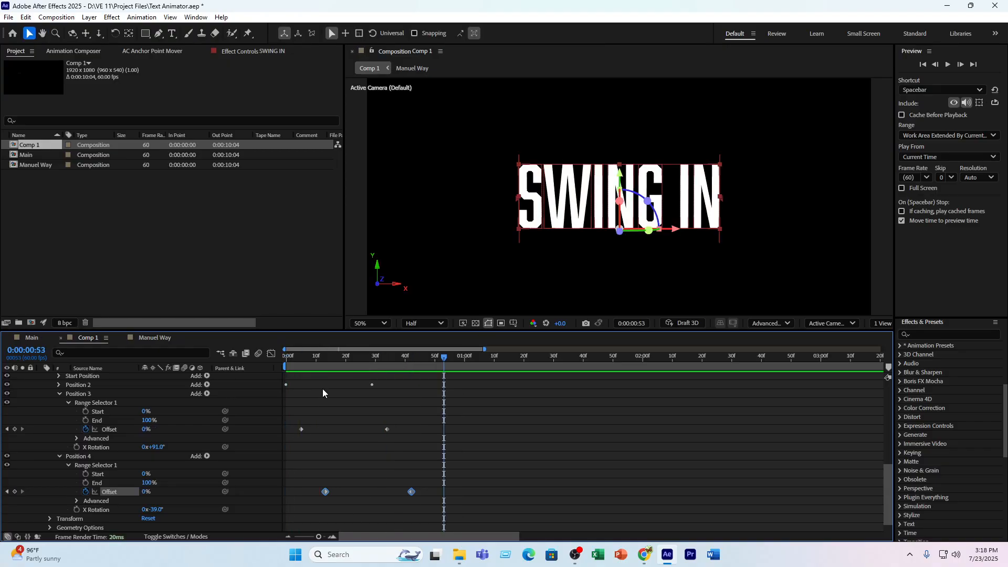
- Duplicate the Position 4 animator and set the X Rotation of the copy to 29°
click(83, 457)
key(ctrl+d)
scroll(74, 506, down, 1)
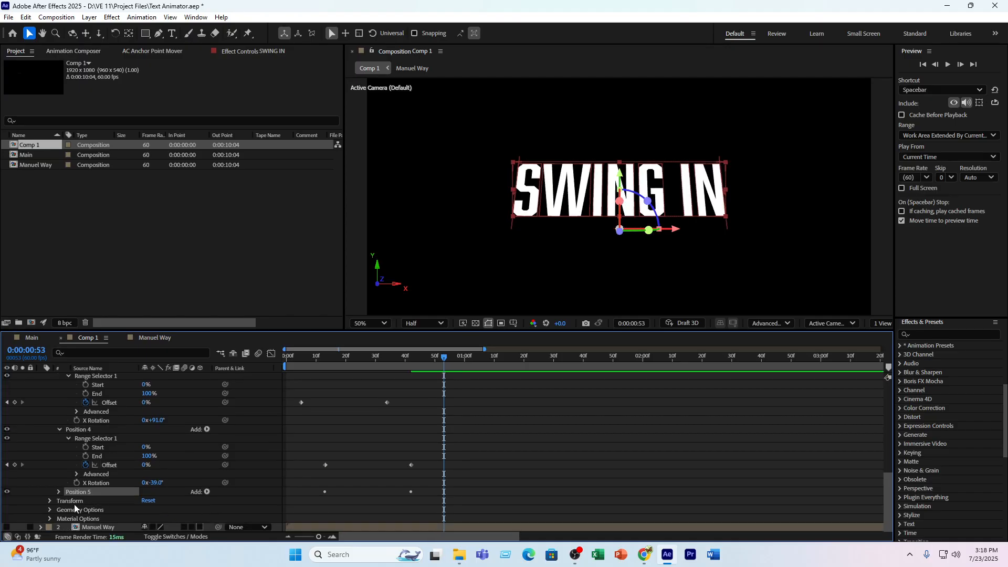
click(58, 491)
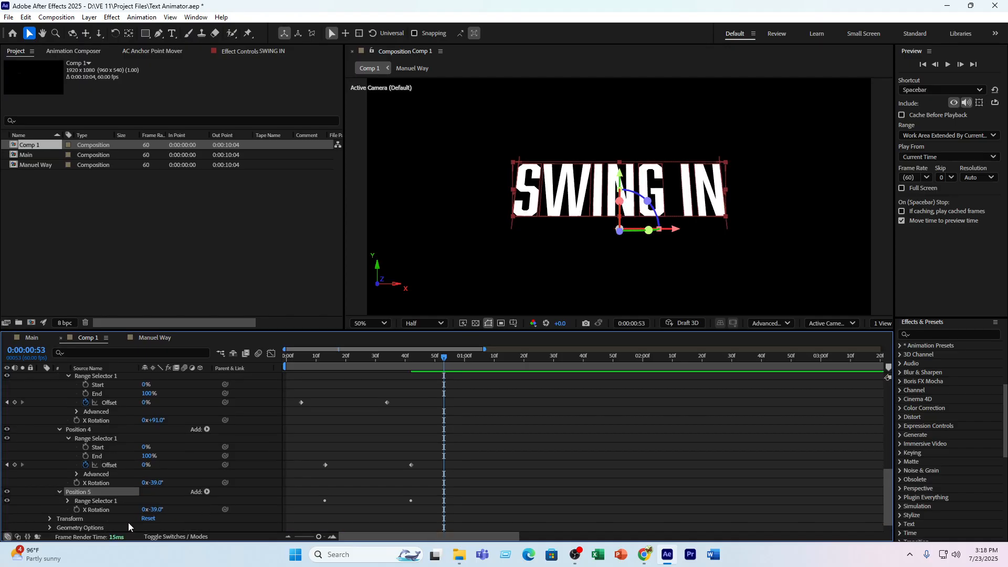
drag(154, 509, 188, 508)
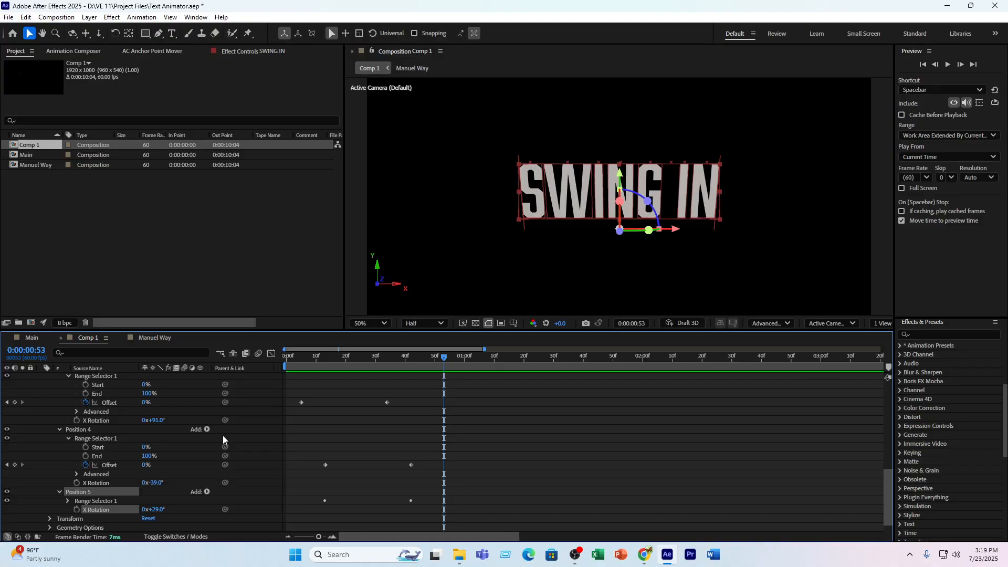
- Shift both Position 5 Offset keyframes so the first sits at about 0:00:00:20, and preview the animation
drag(369, 362, 339, 373)
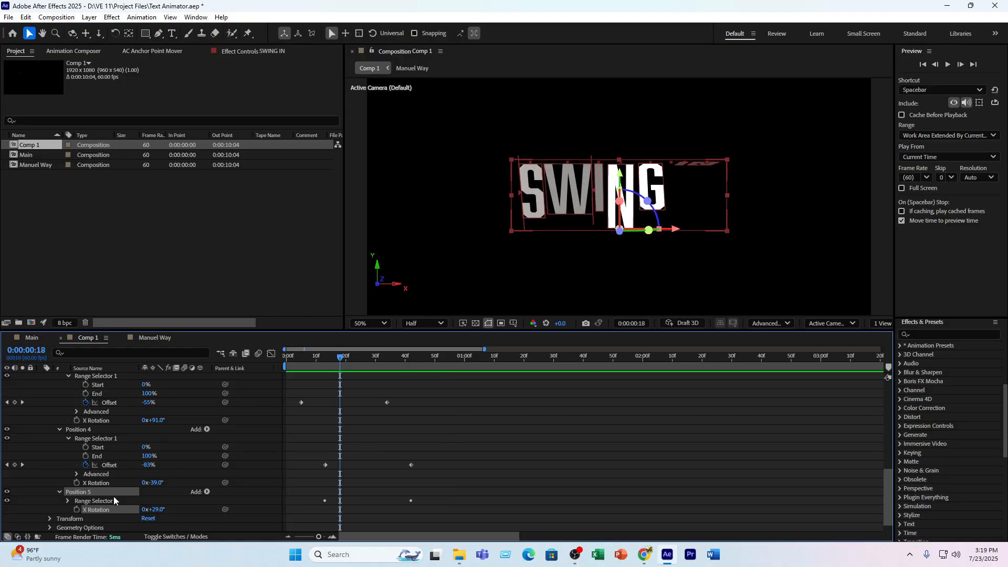
click(68, 501)
scroll(120, 504, down, 1)
drag(473, 486, 321, 531)
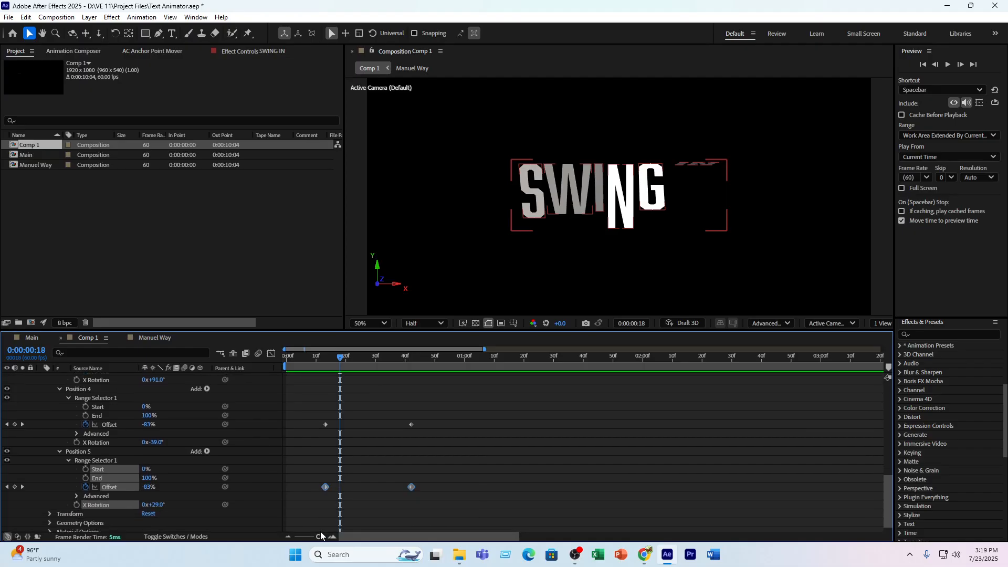
drag(449, 471, 309, 529)
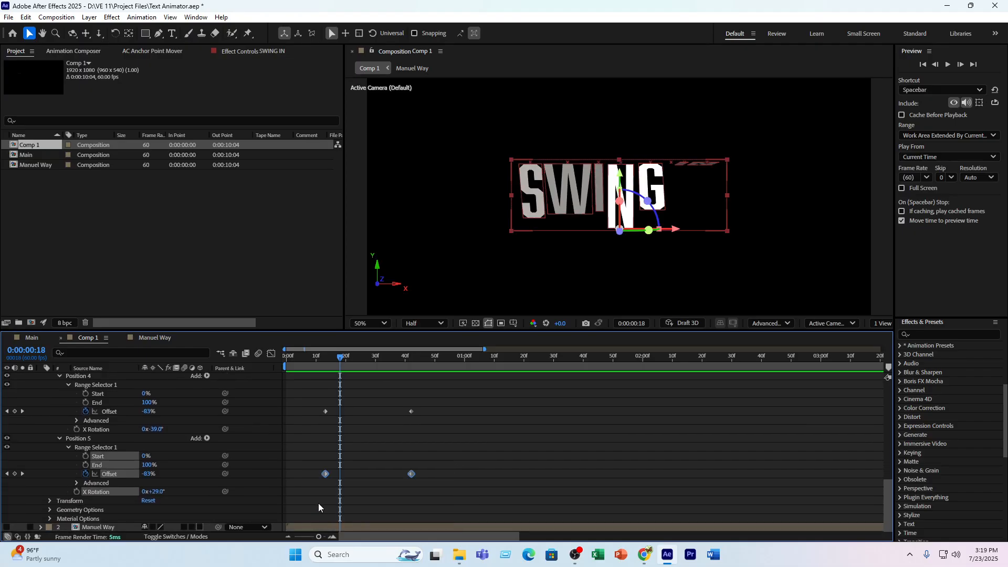
drag(326, 473, 346, 473)
key(Home)
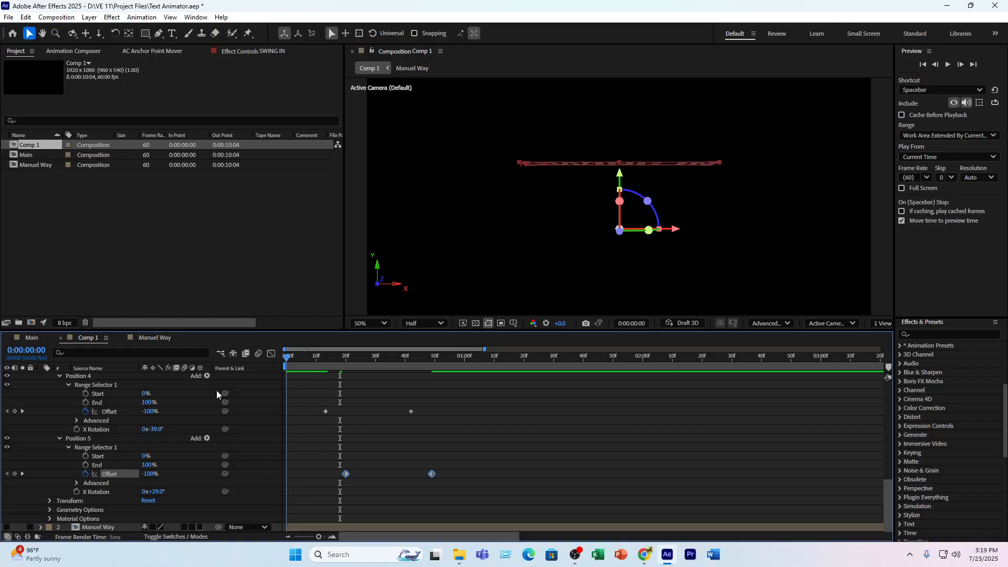
key(space)
key(space)
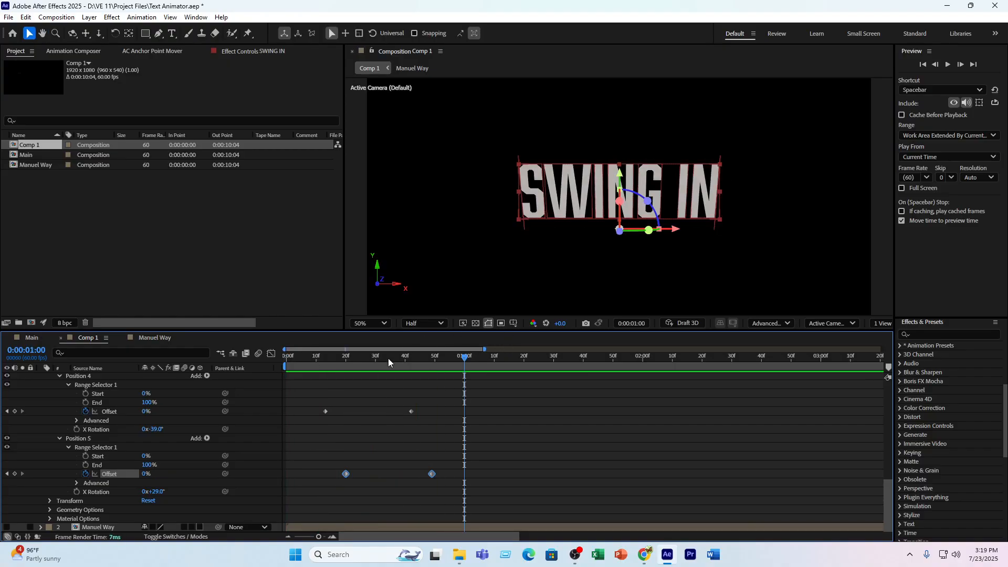
key(Home)
key(space)
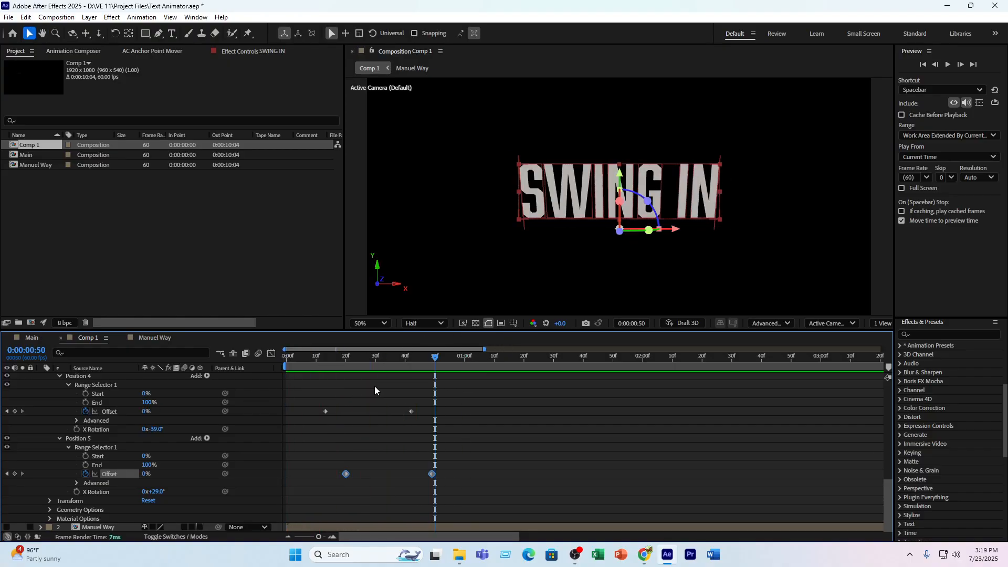
- Duplicate the Position 5 animator and set the X Rotation of the copy to 0°
click(373, 363)
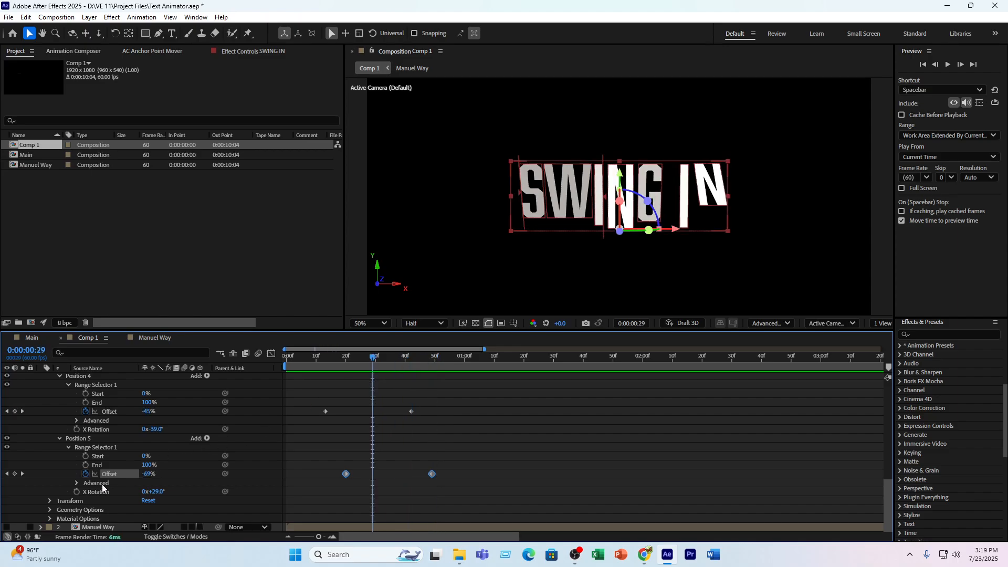
click(79, 439)
key(ctrl+d)
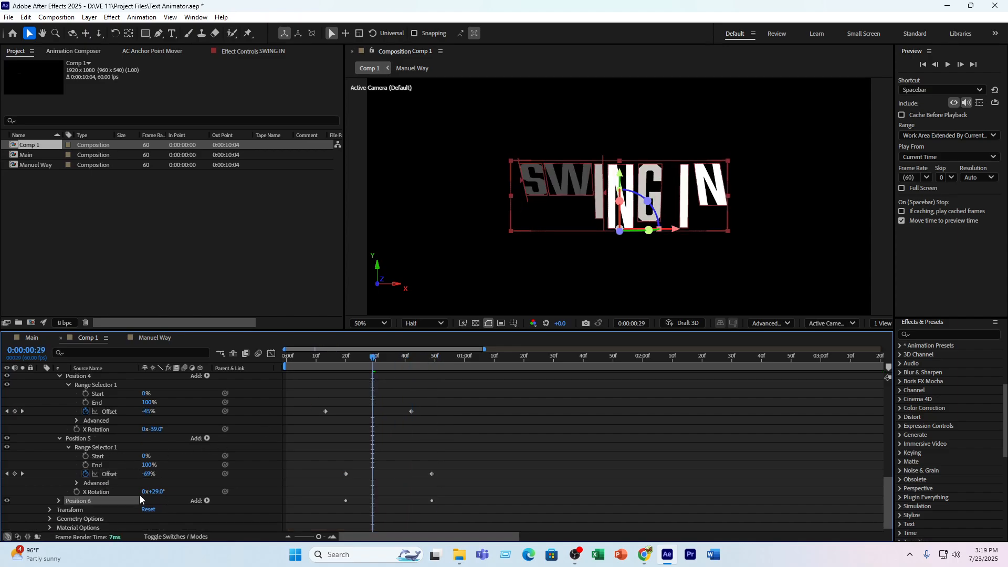
click(57, 501)
scroll(118, 511, down, 1)
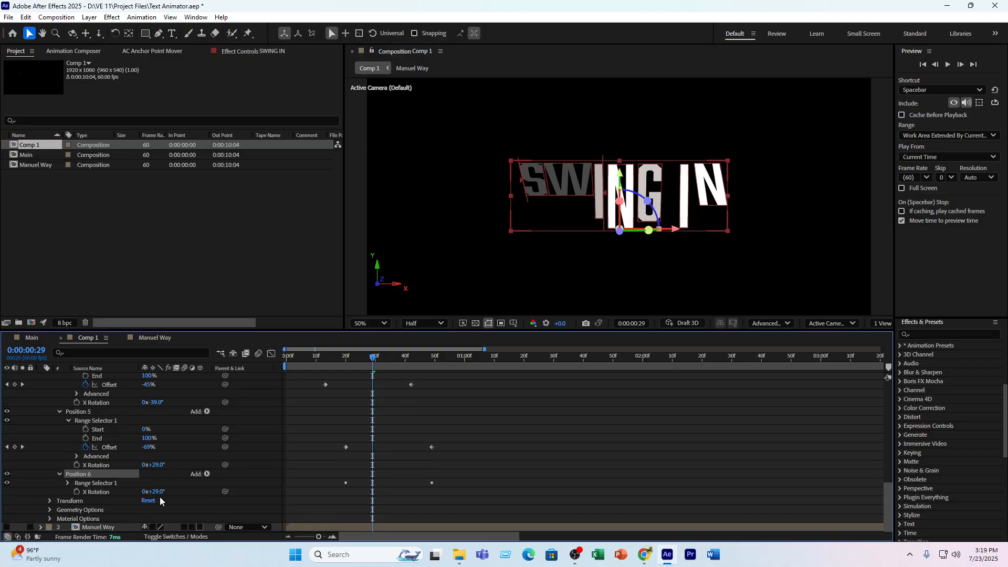
click(157, 491)
text(0)
key(Return)
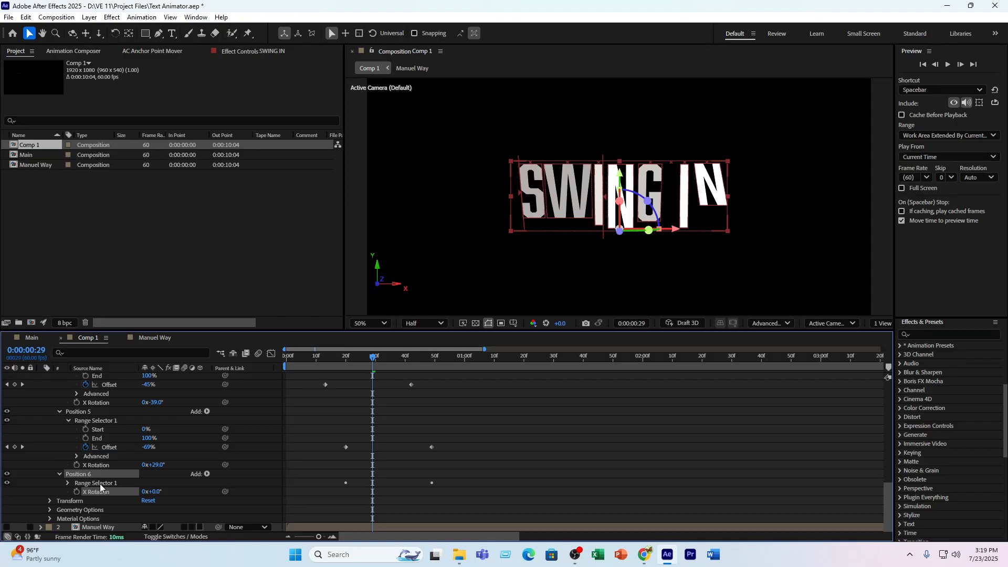
- Shift both Position 6 Offset keyframes so the first sits at about 0:00:00:26, and preview the animation
click(67, 483)
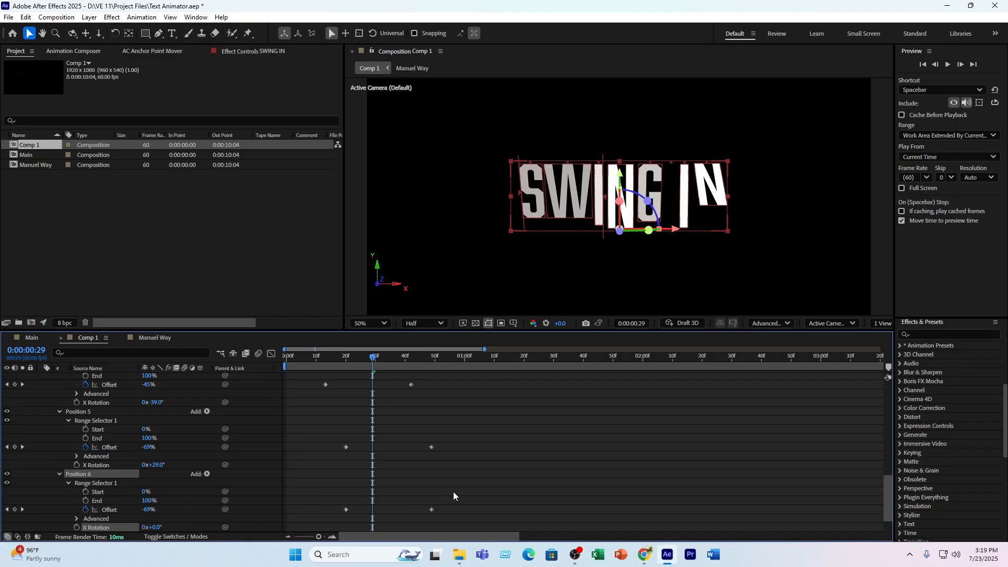
drag(454, 495, 365, 508)
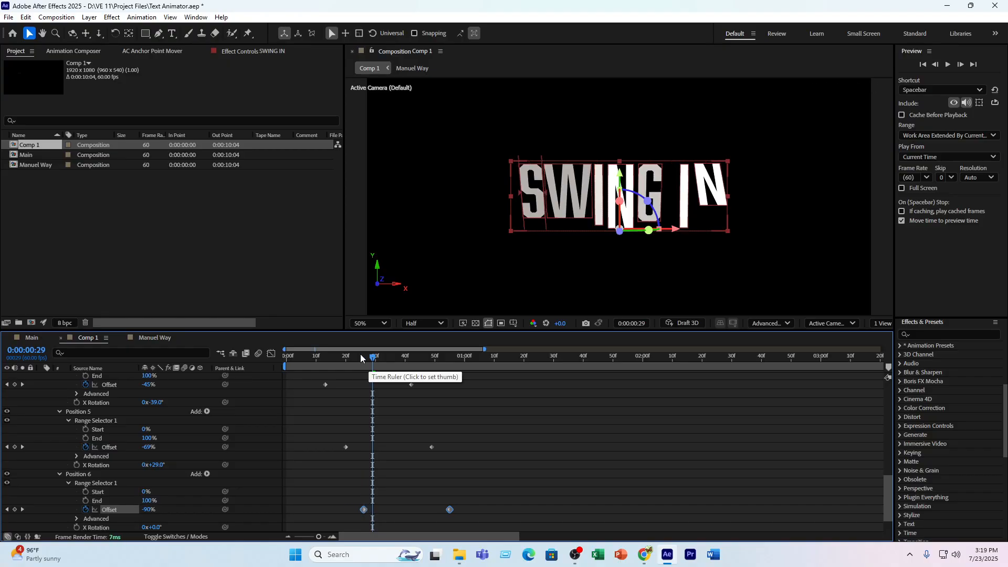
key(Home)
key(space)
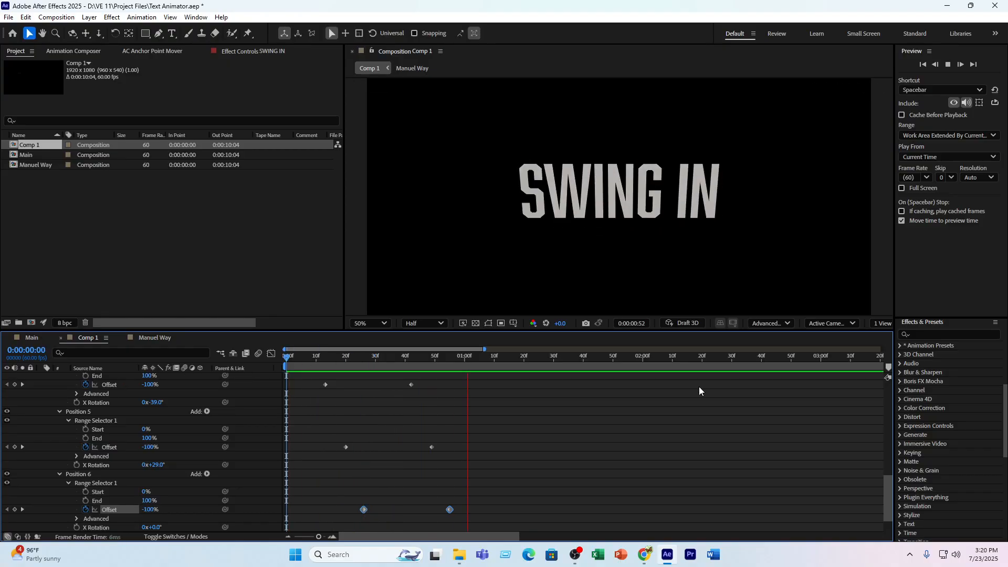
key(space)
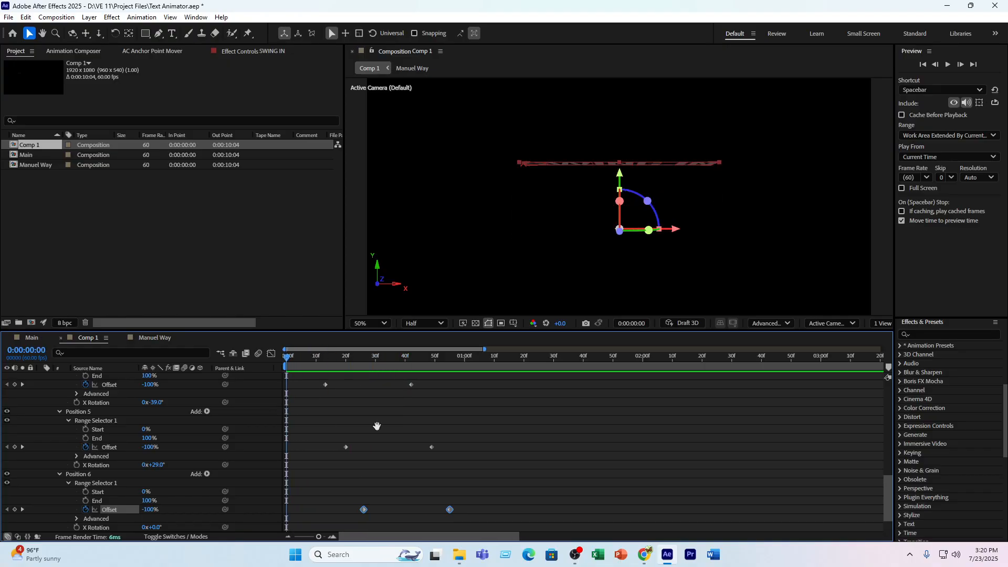
key(space)
key(space)
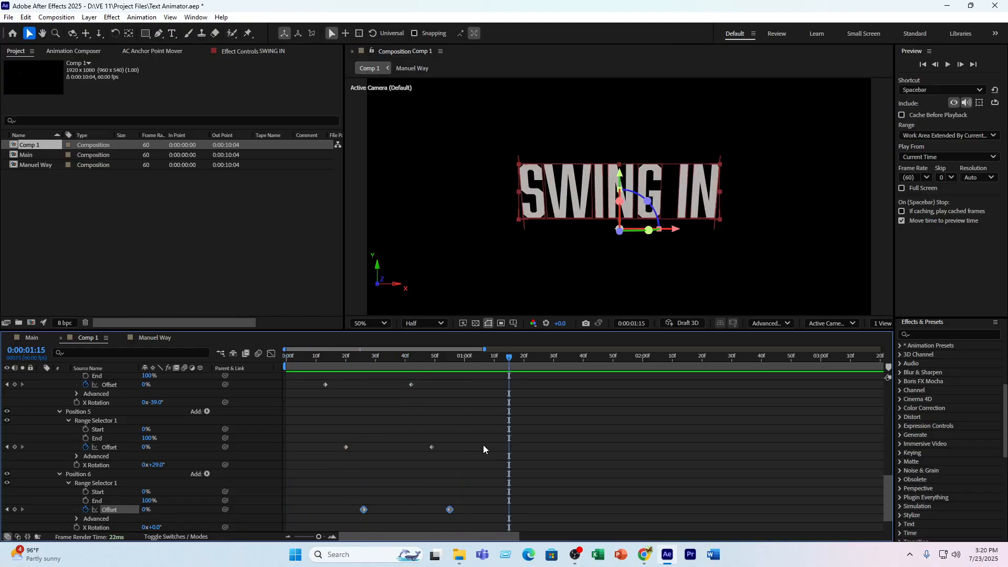
scroll(483, 449, down, 1)
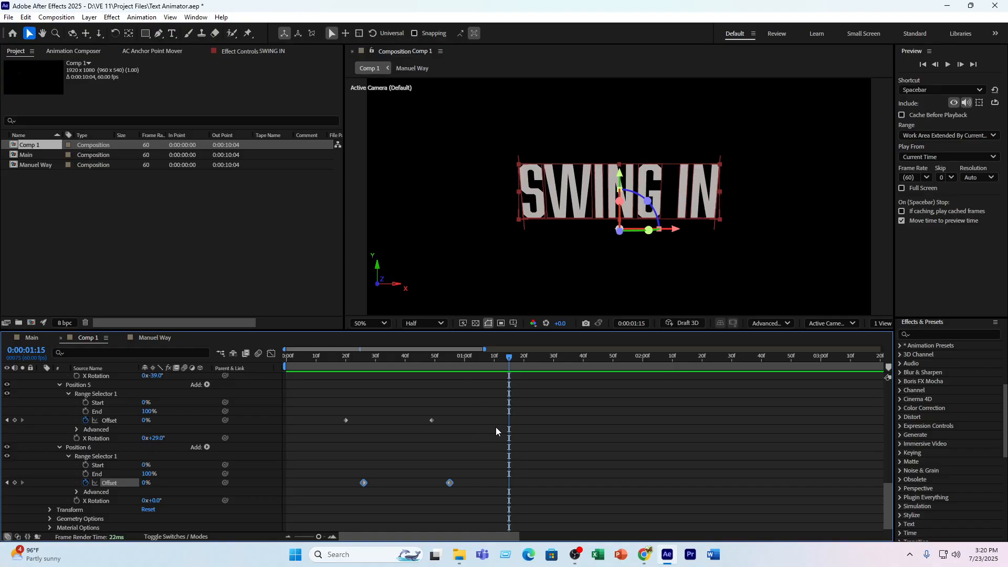
click(97, 500)
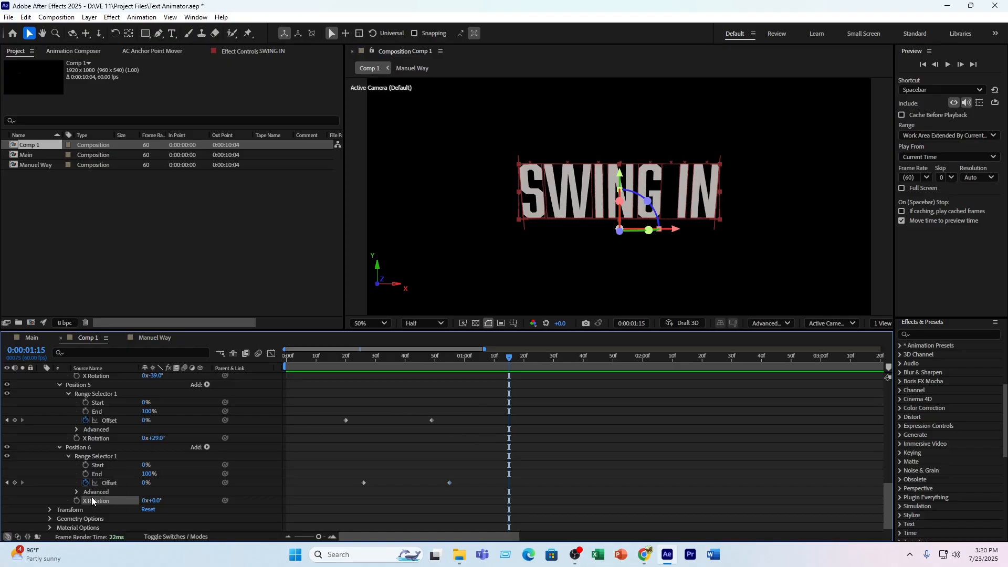
key(r)
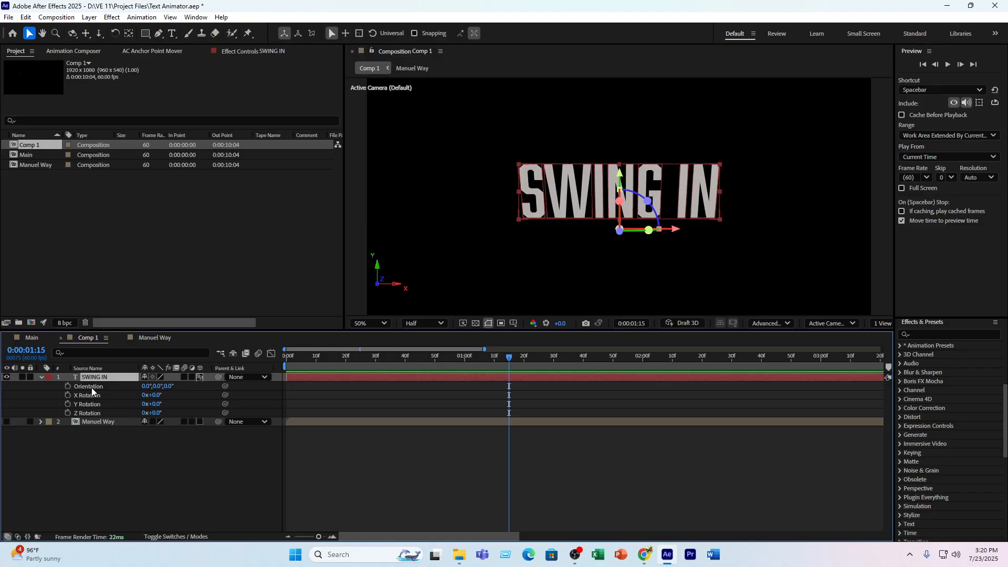
key(r)
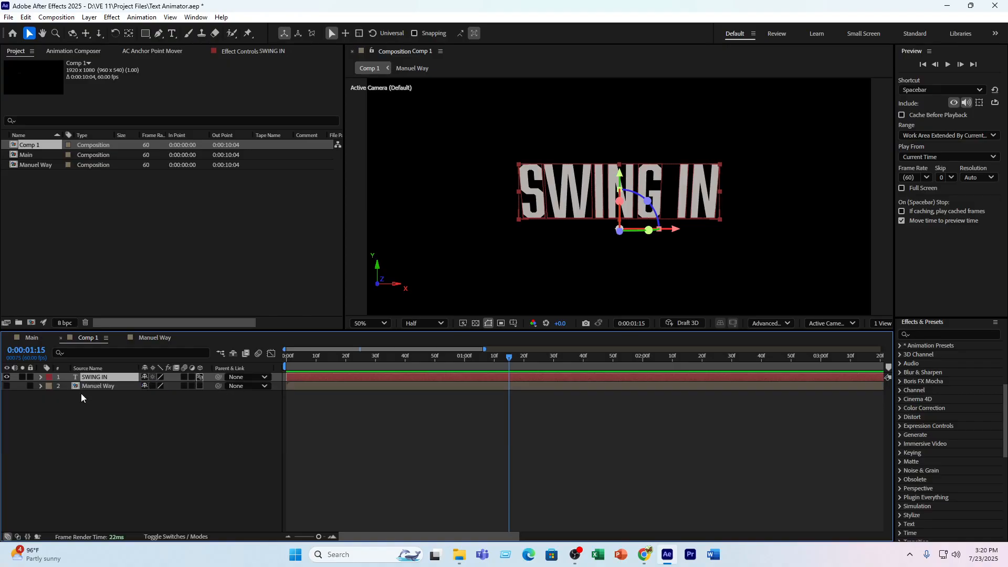
- Expand the SWING IN text animators down to Position 6's Range Selector 1 properties, and preview the animation from the start
click(40, 377)
click(49, 386)
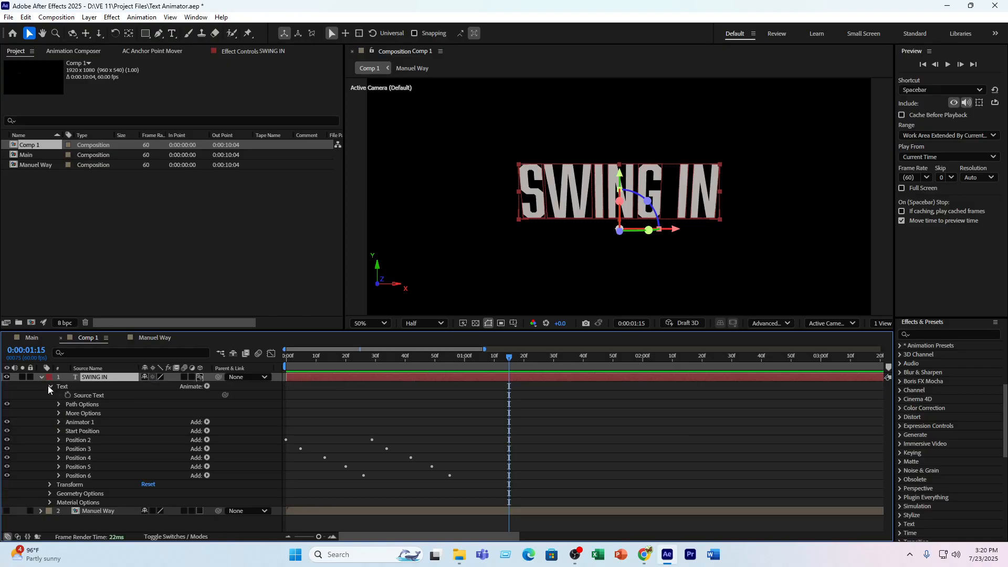
click(49, 386)
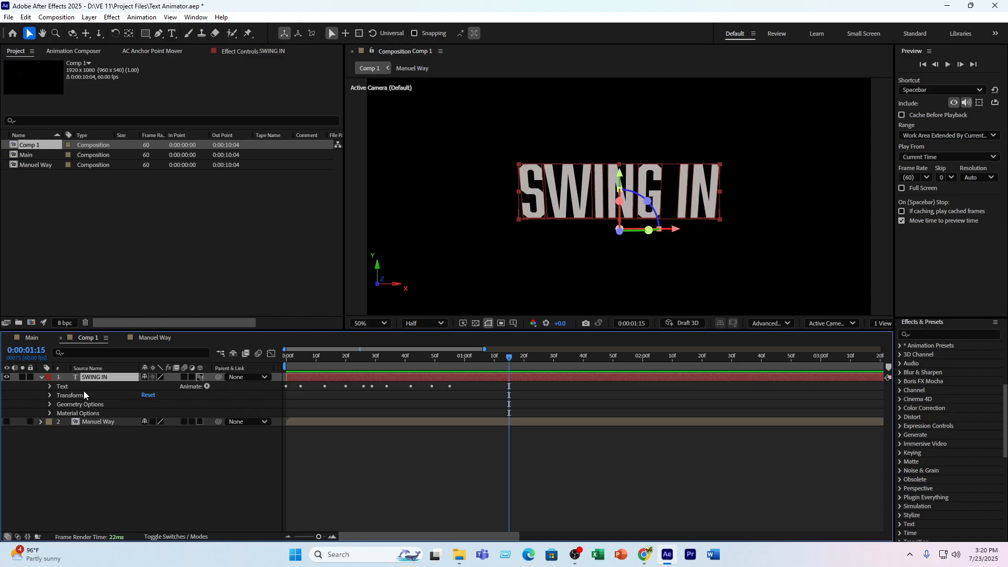
click(50, 387)
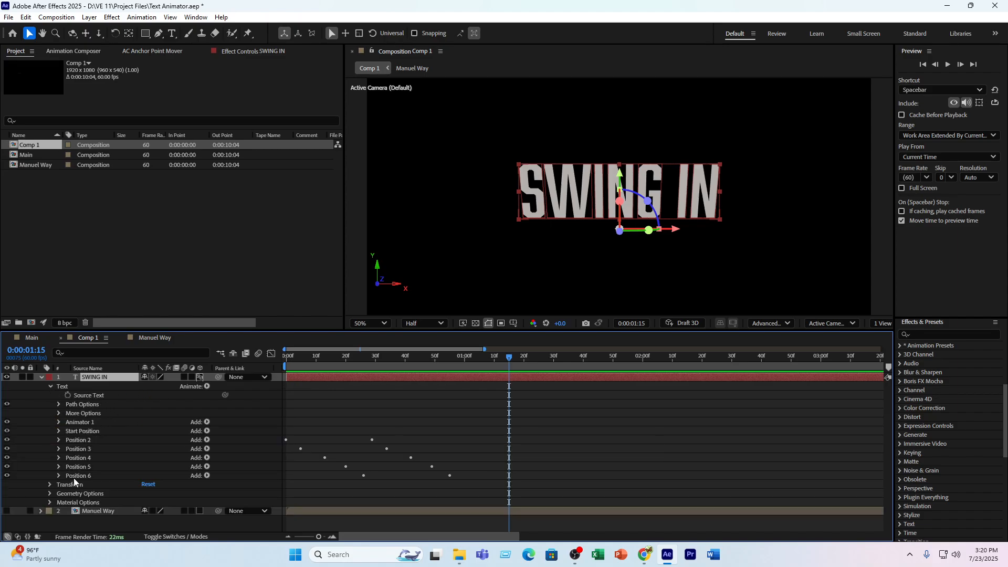
click(59, 476)
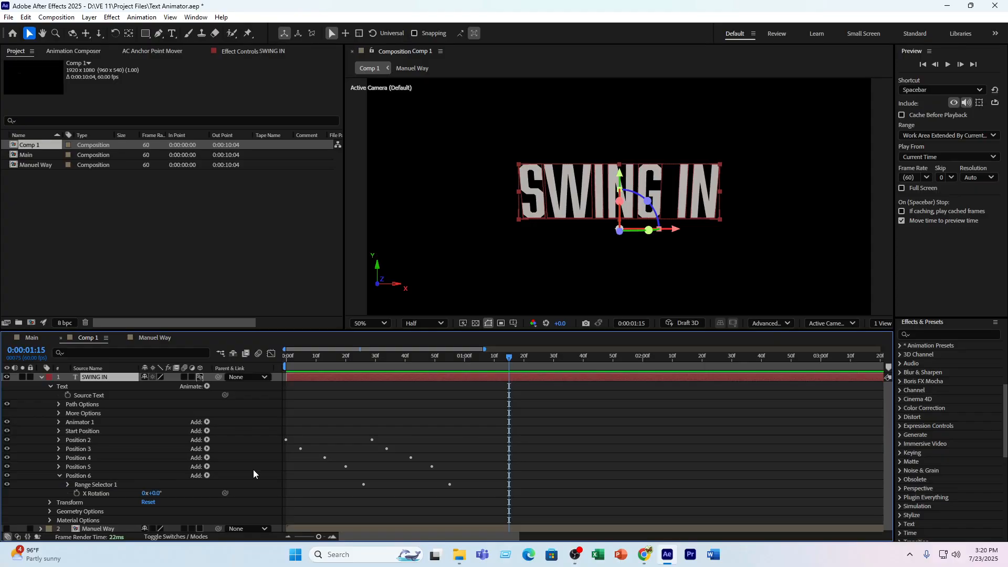
click(67, 486)
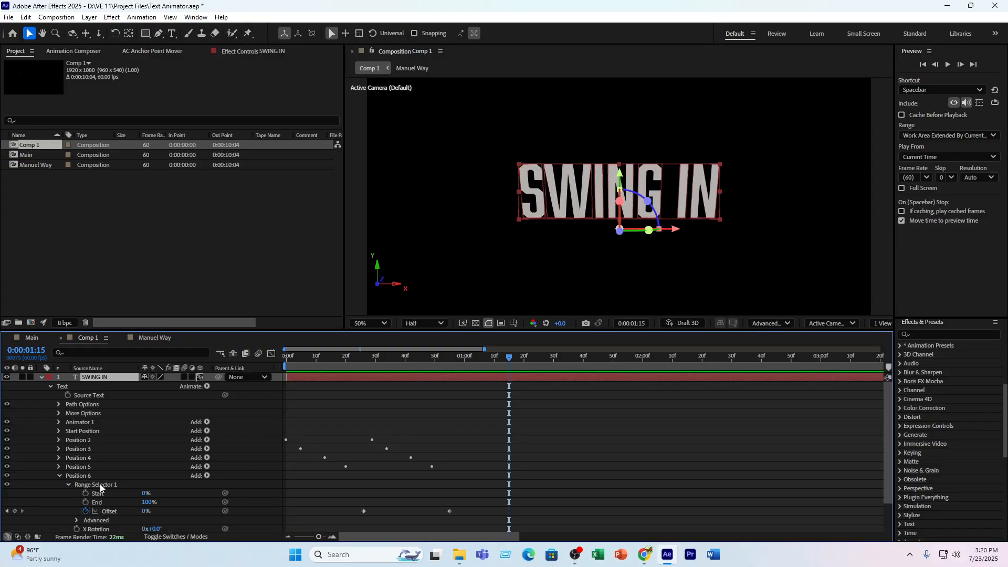
drag(330, 361, 176, 391)
key(space)
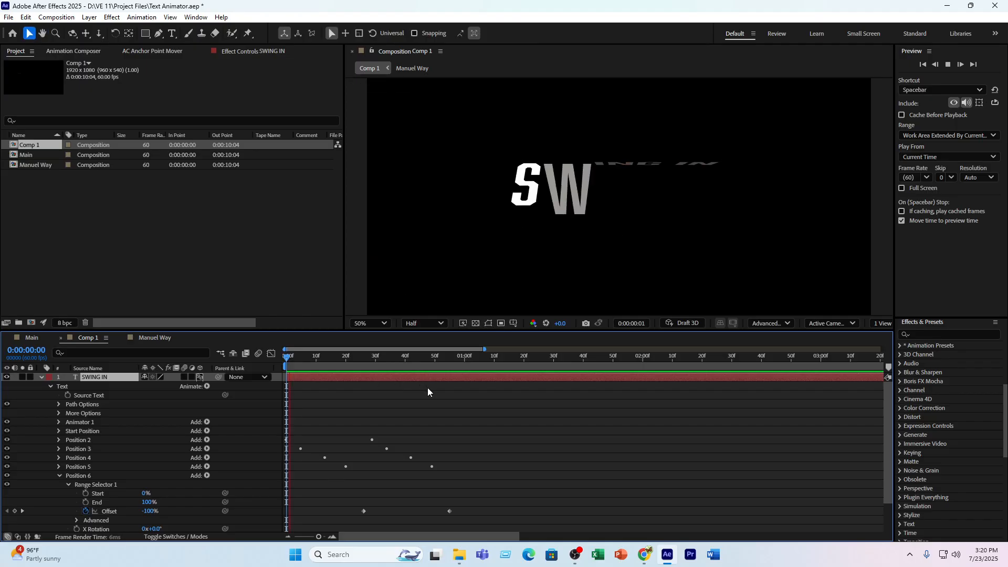
key(space)
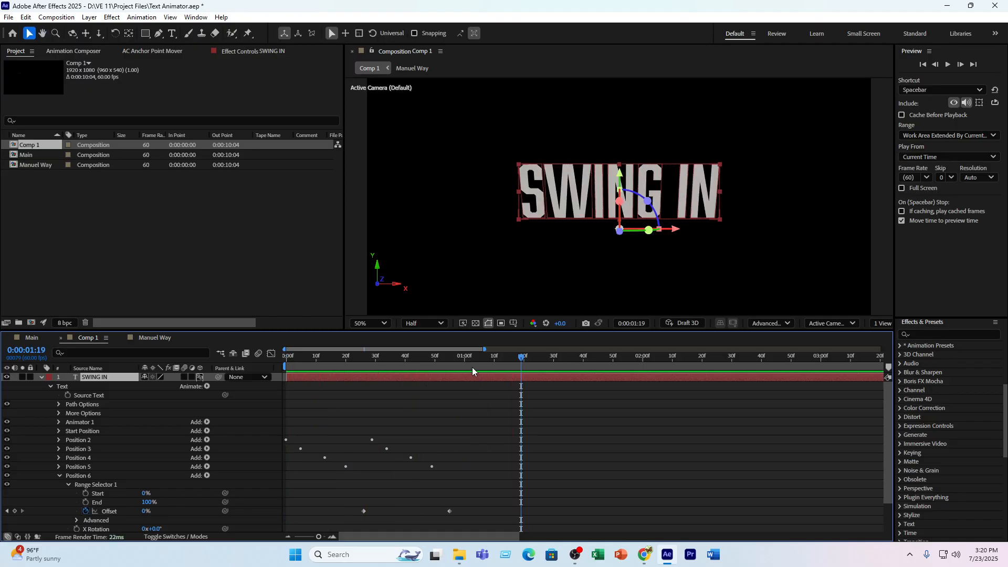
- At the last Position 6 Offset keyframe, 0:00:00:55, set the Position 6 X Rotation to -33°, and preview the animation from the start
drag(465, 367, 456, 368)
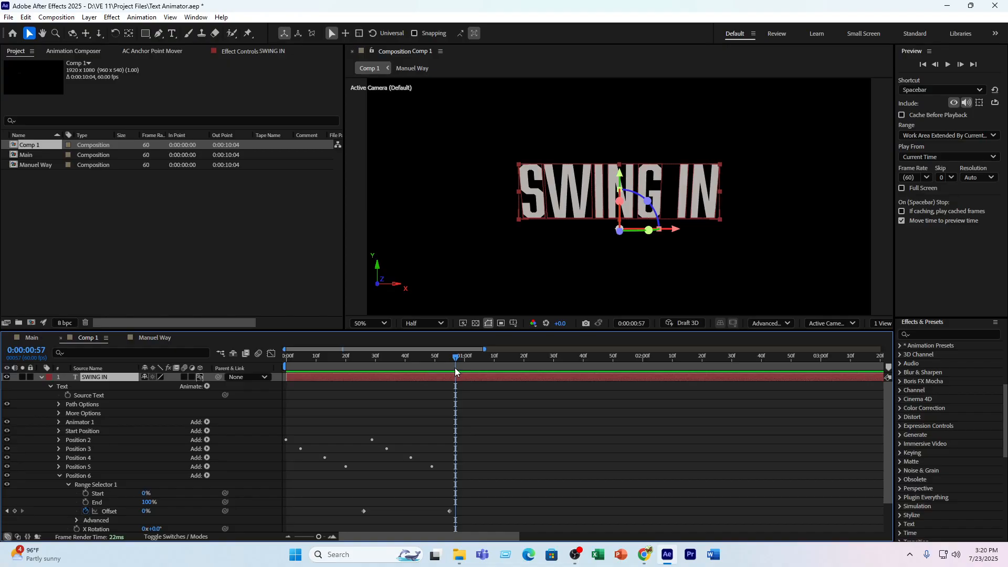
key(j)
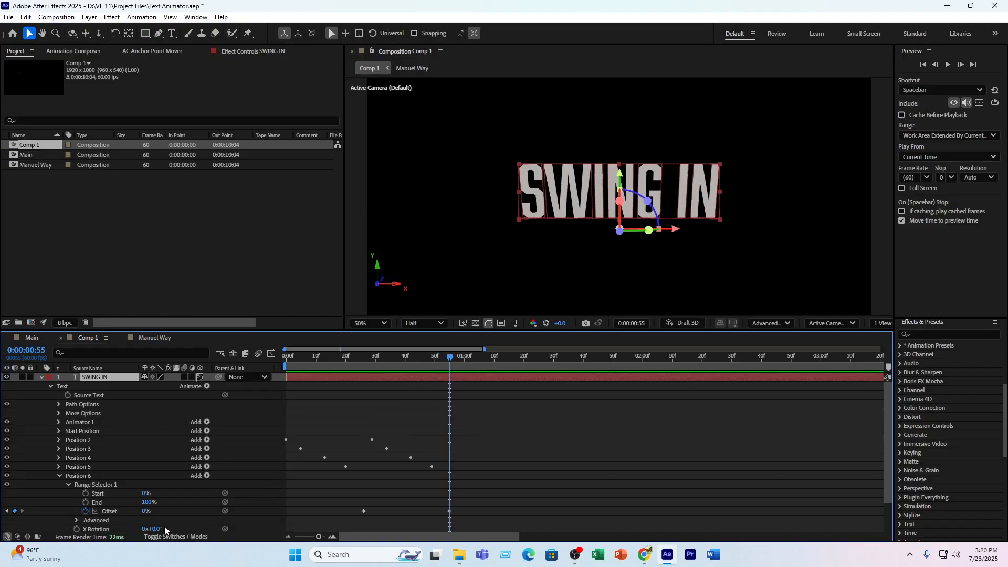
drag(159, 529, 147, 533)
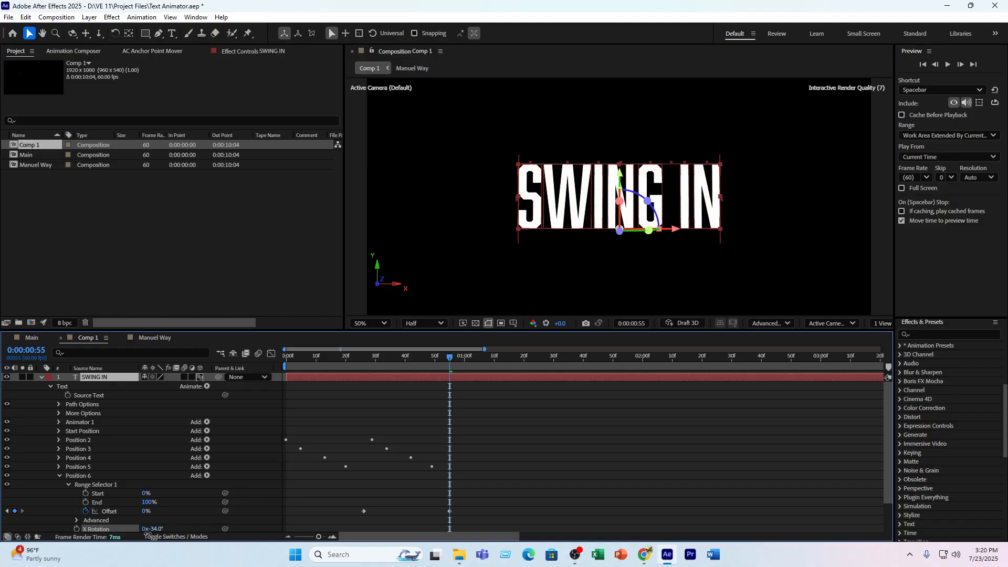
drag(148, 534, 148, 533)
drag(311, 363, 246, 372)
key(space)
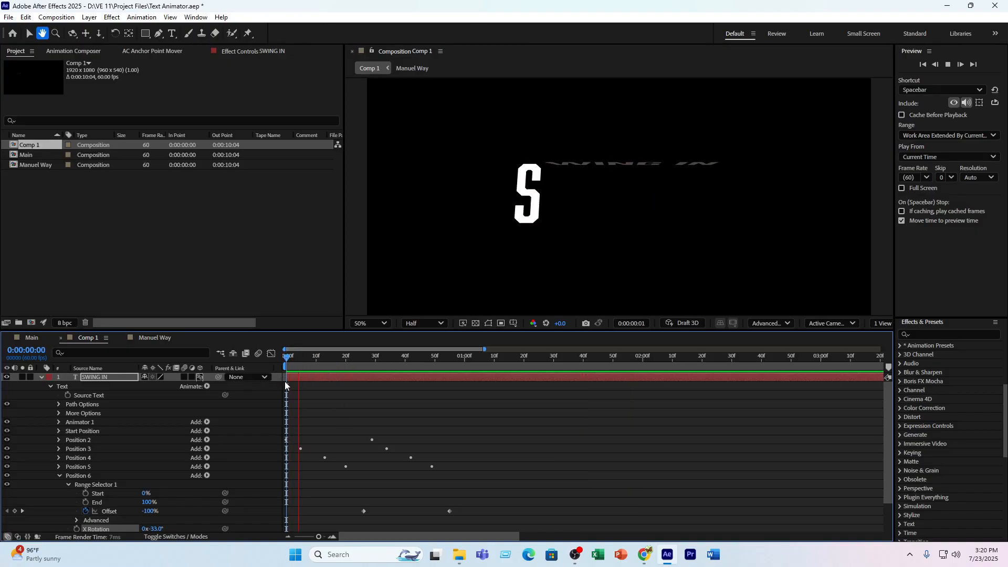
key(space)
drag(331, 357, 236, 373)
key(space)
key(space)
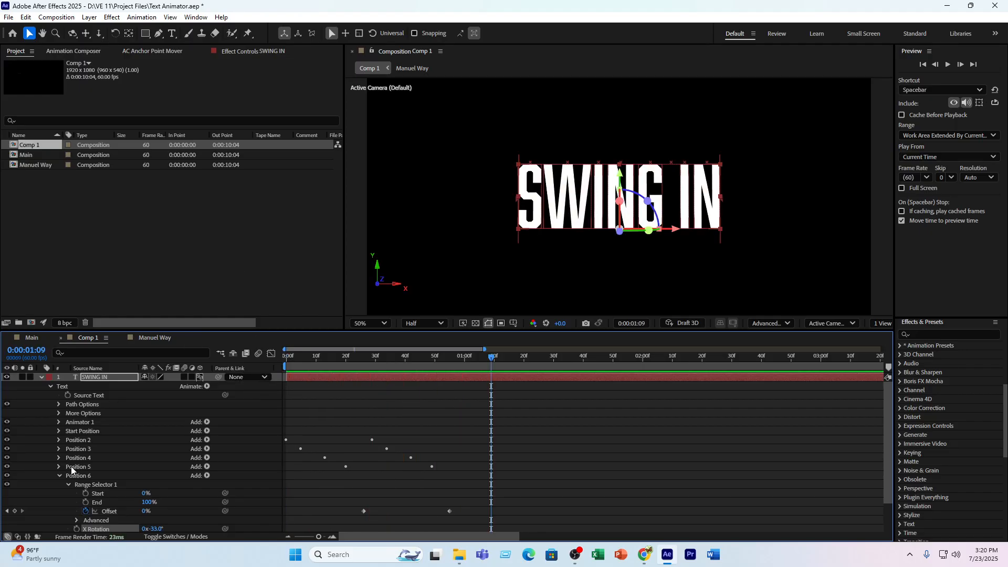
- Collapse the Position 6 animator and return the playhead to 0:00:00:00, leaving no animator selected
click(59, 475)
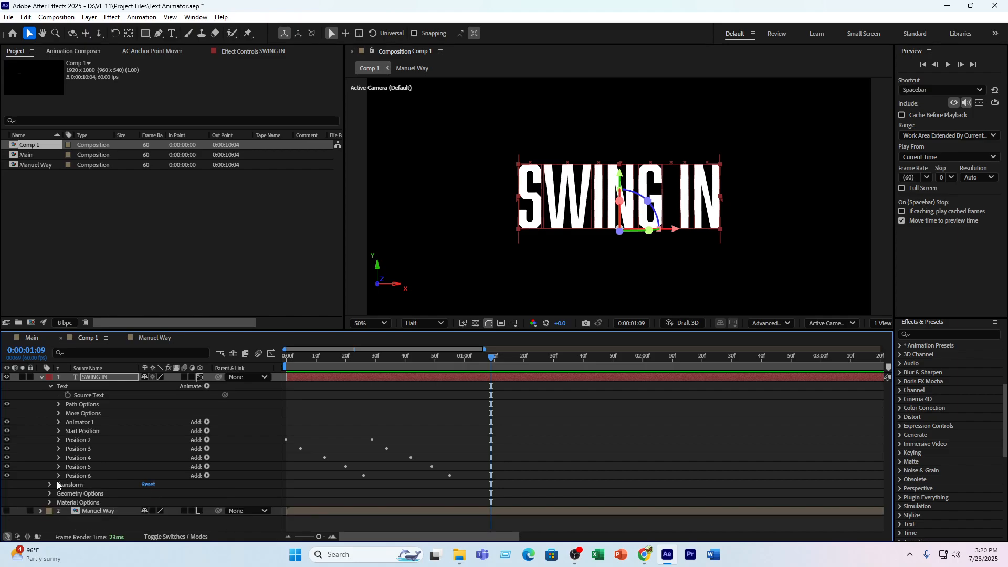
drag(325, 362, 266, 373)
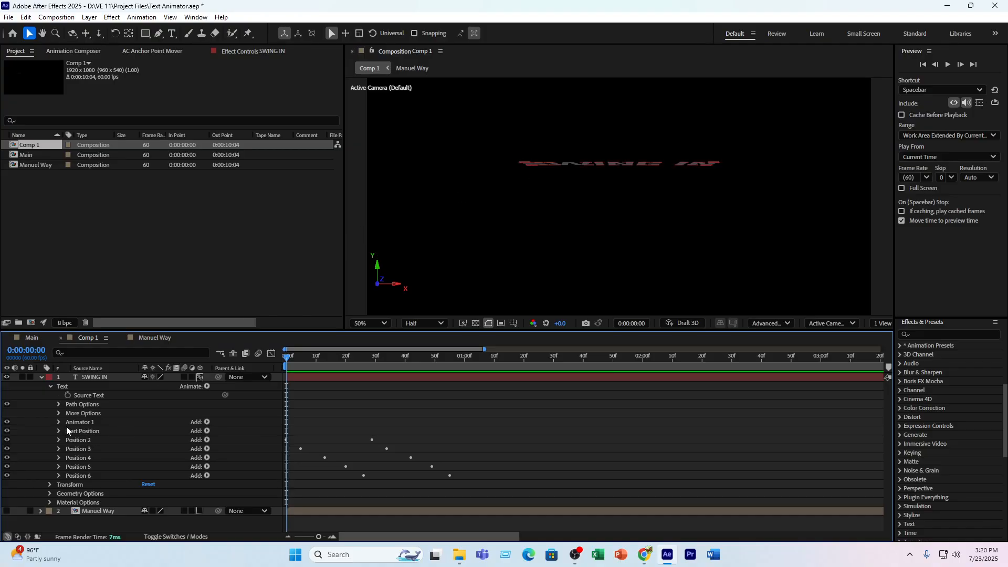
click(77, 439)
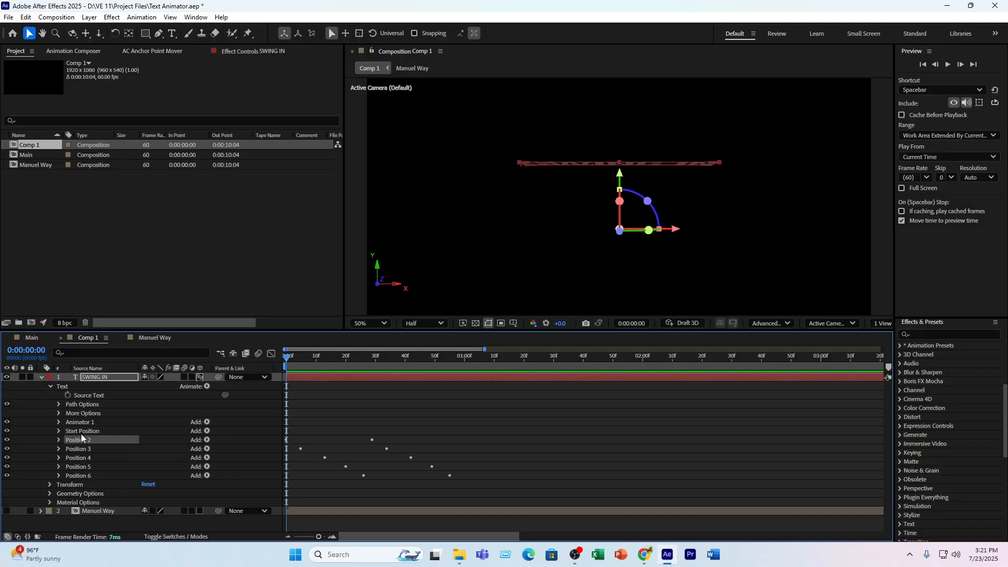
click(46, 438)
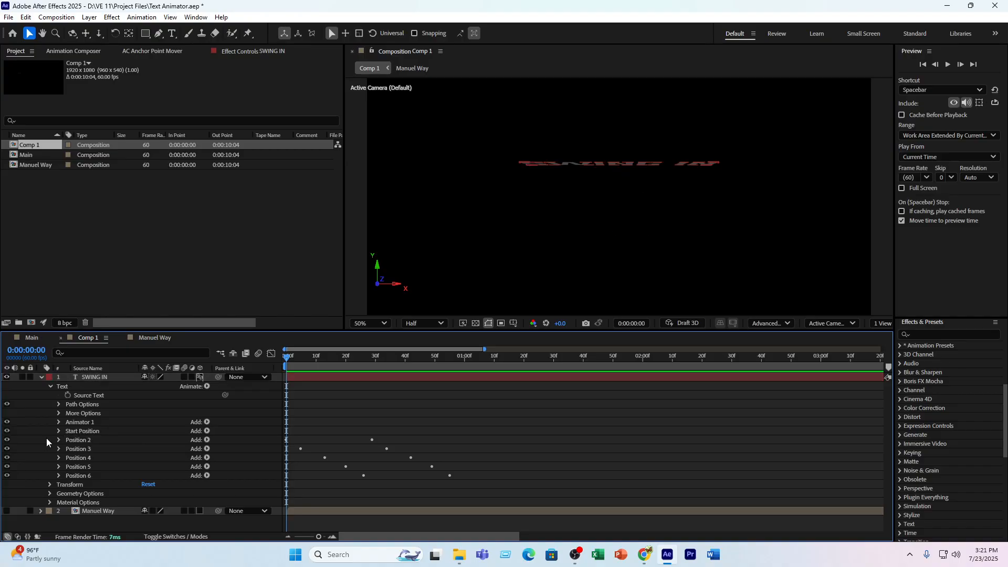
- Add an Opacity animator to the SWING IN text and rename it Opacity
click(207, 386)
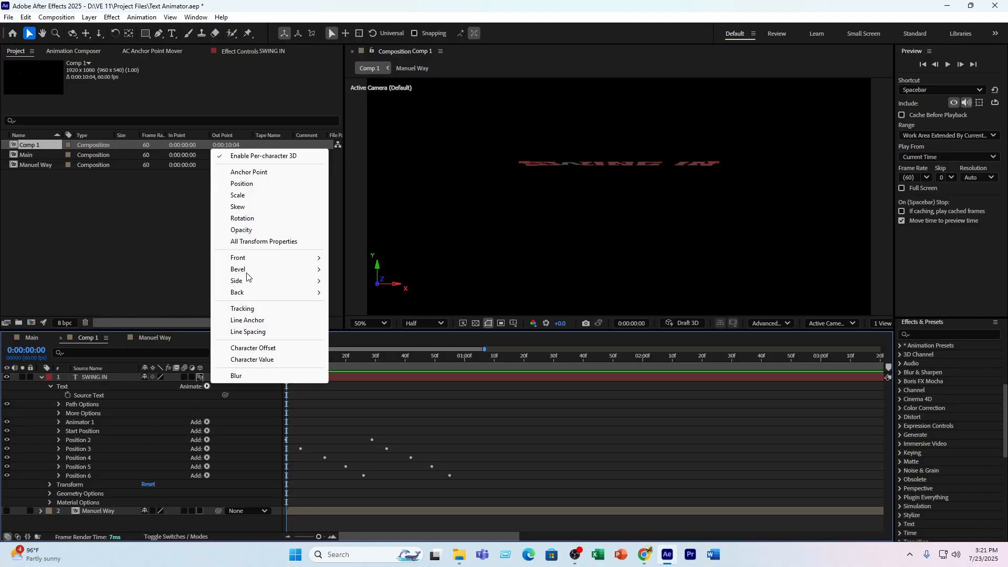
click(247, 231)
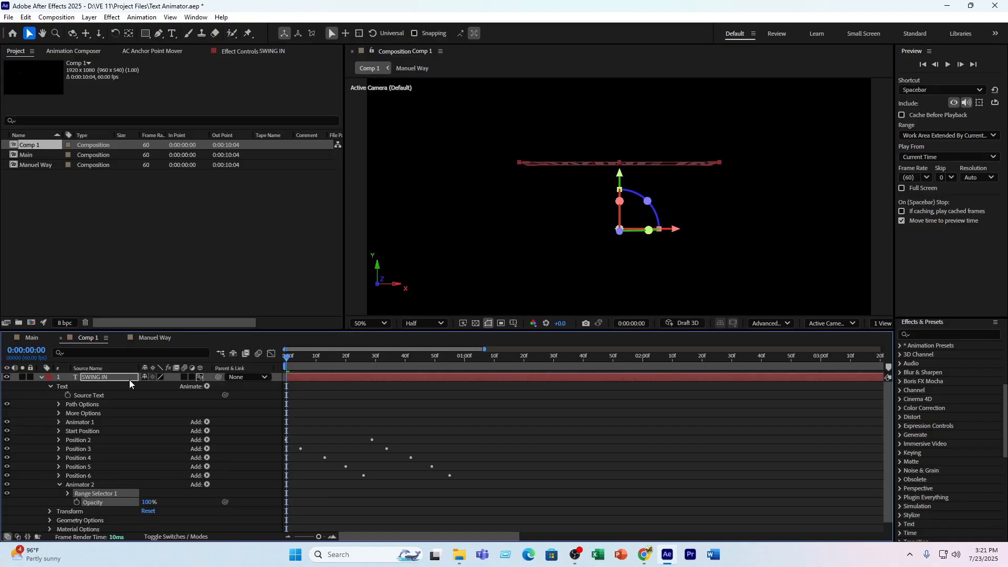
click(81, 485)
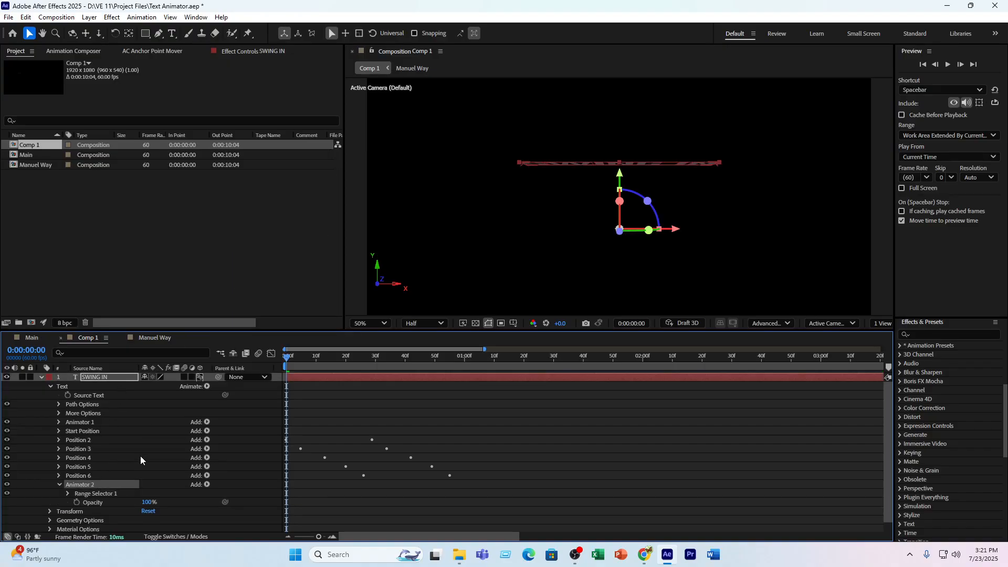
key(Return)
text(Opac)
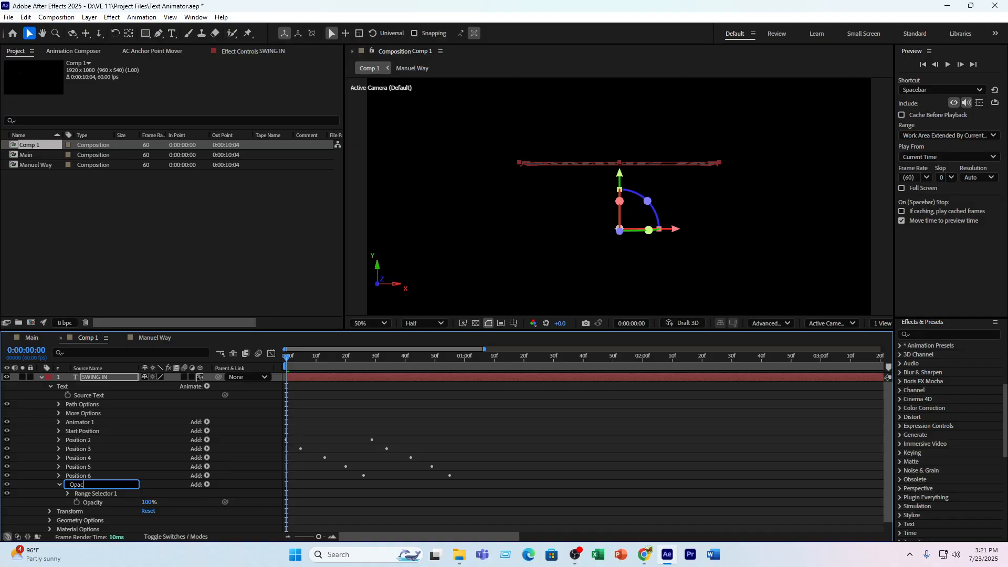
text(ity)
key(Return)
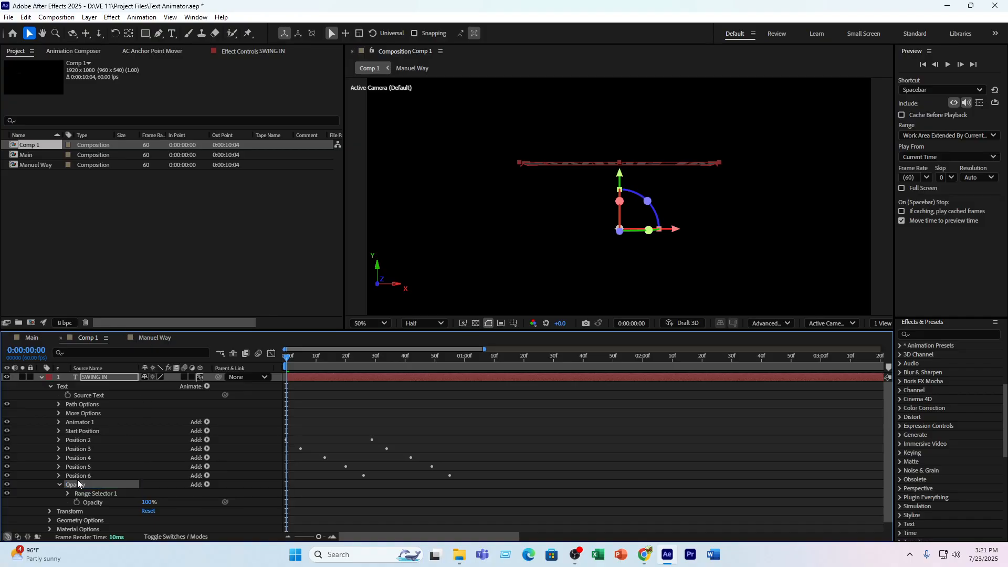
- Move the Opacity animator directly above Position 2 and set its Opacity value to 0%
drag(71, 486, 85, 435)
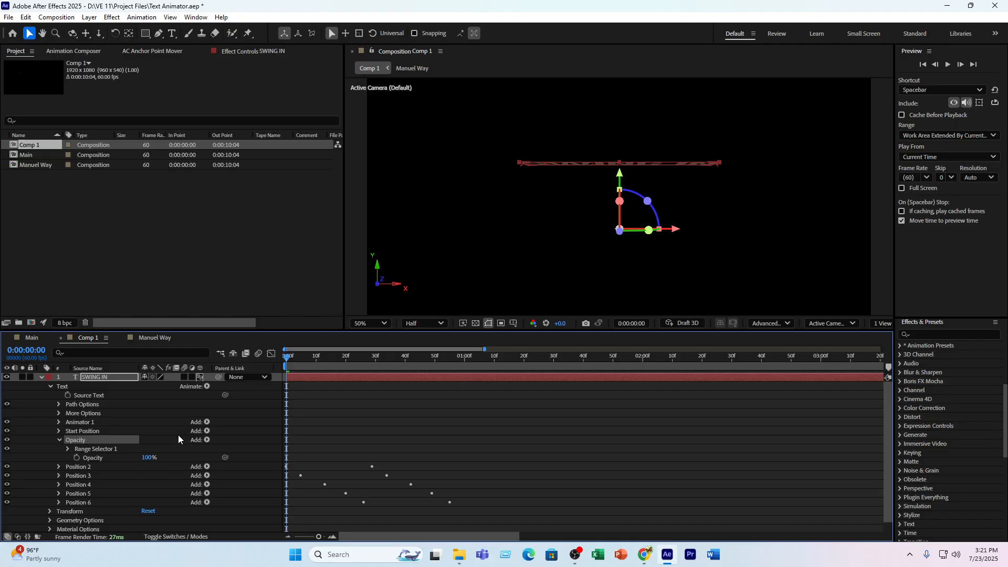
drag(153, 460, 84, 459)
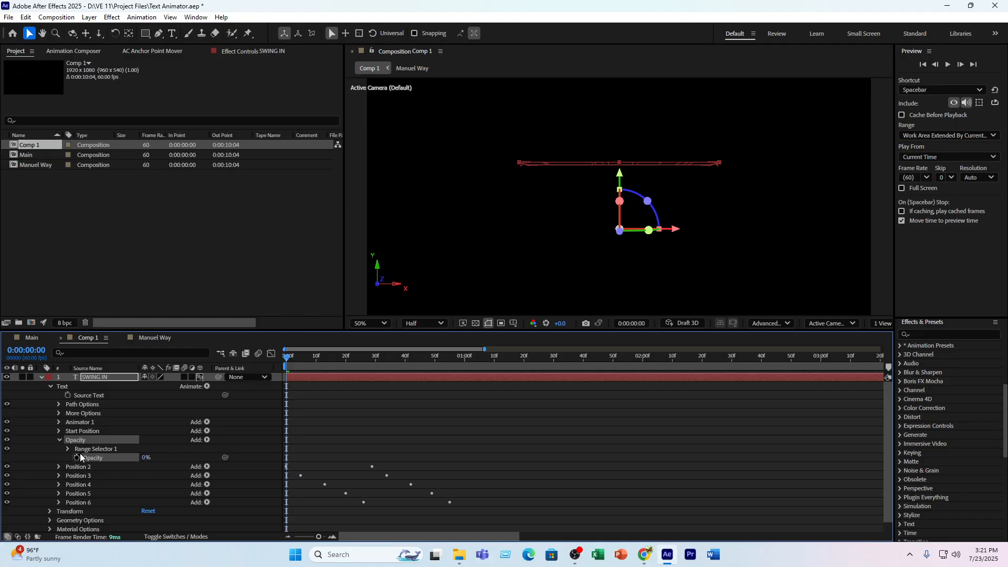
- Keyframe the Opacity animator's Range Selector 1 Offset at 0% on 0:00:00:00 and 100% on 0:00:00:06, and return to the start
click(67, 449)
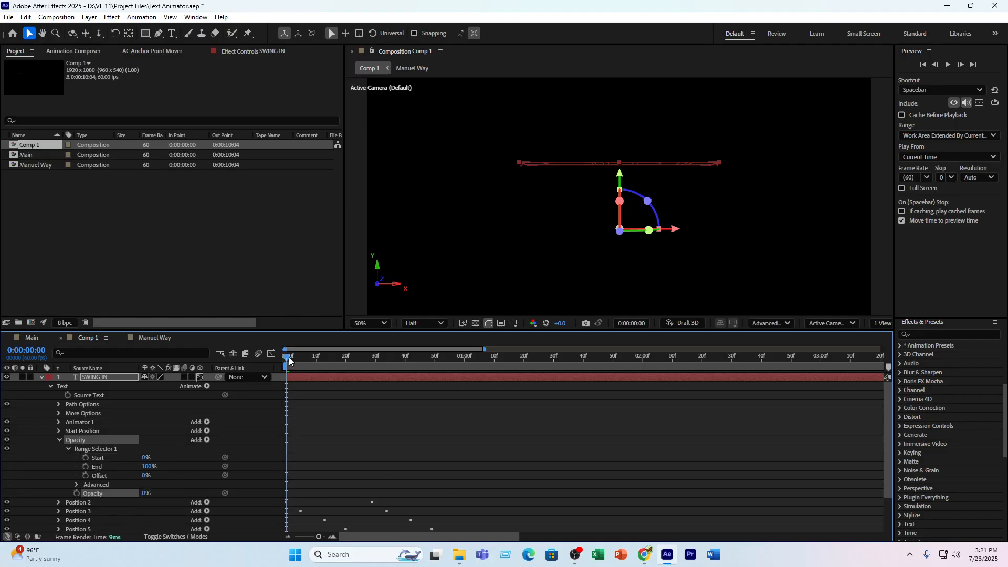
click(86, 475)
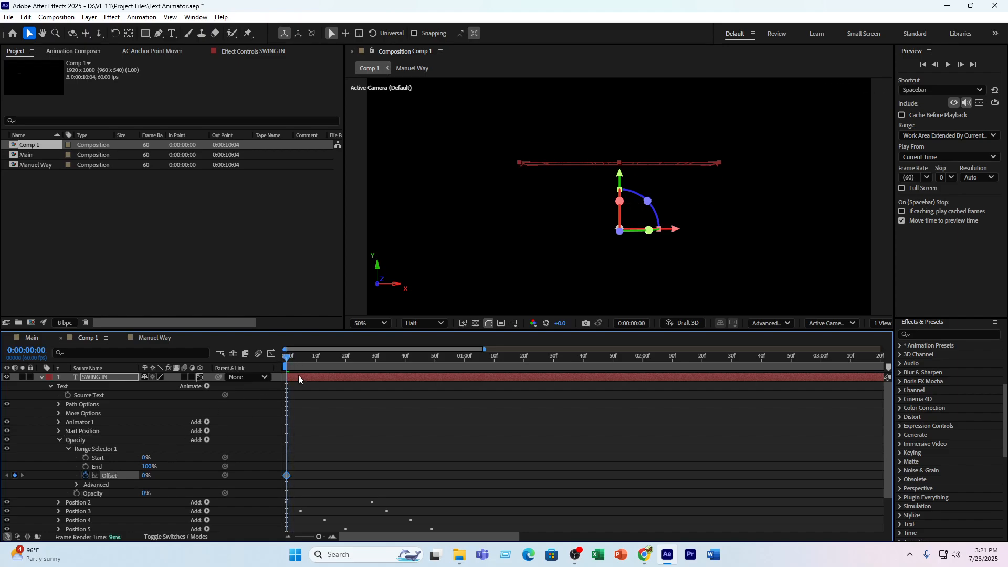
drag(284, 364, 304, 364)
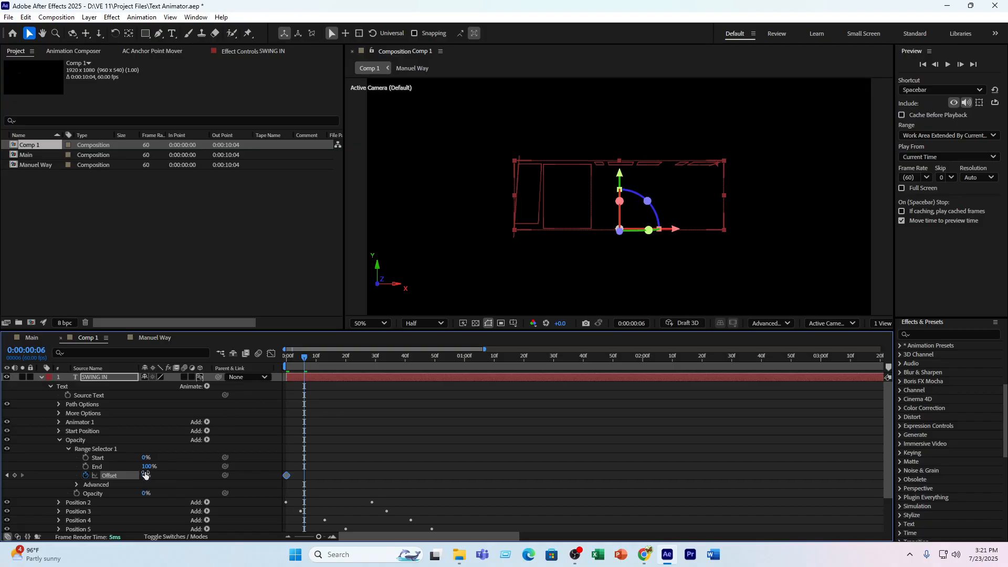
drag(145, 475, 253, 471)
drag(305, 359, 249, 368)
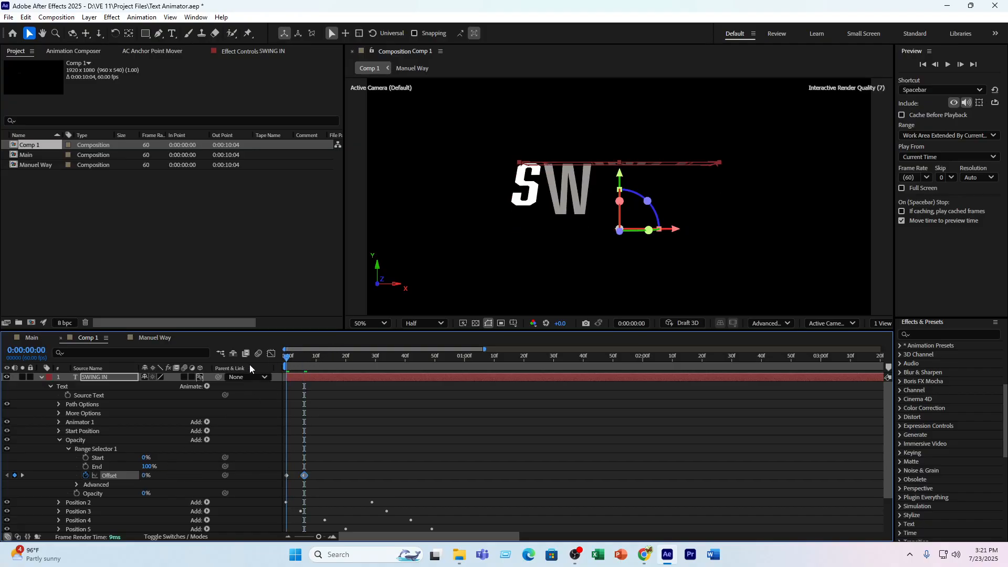
- Preview the text fade from the start with nothing selected, and scrub through its first frames to check the letters' visibility
click(581, 466)
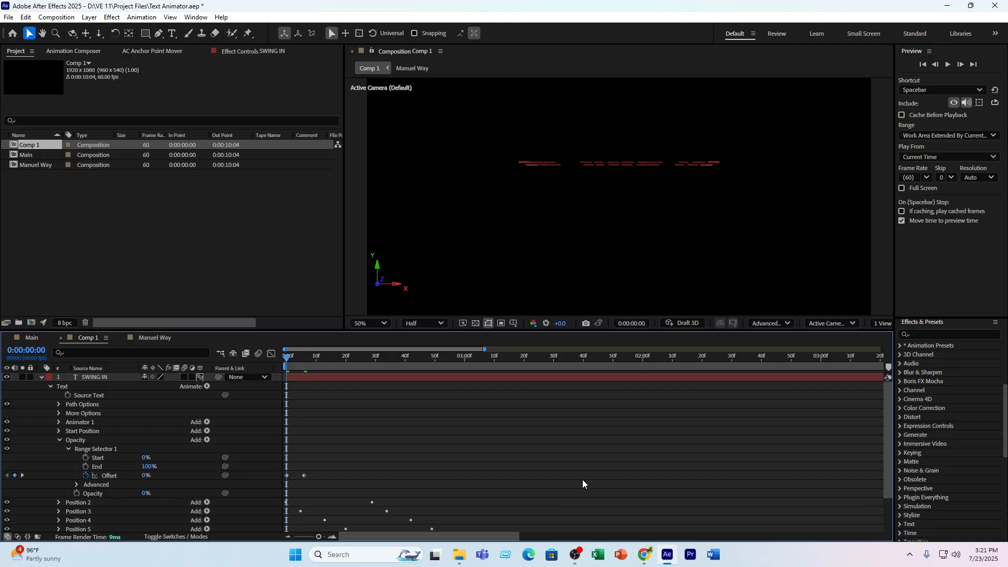
key(space)
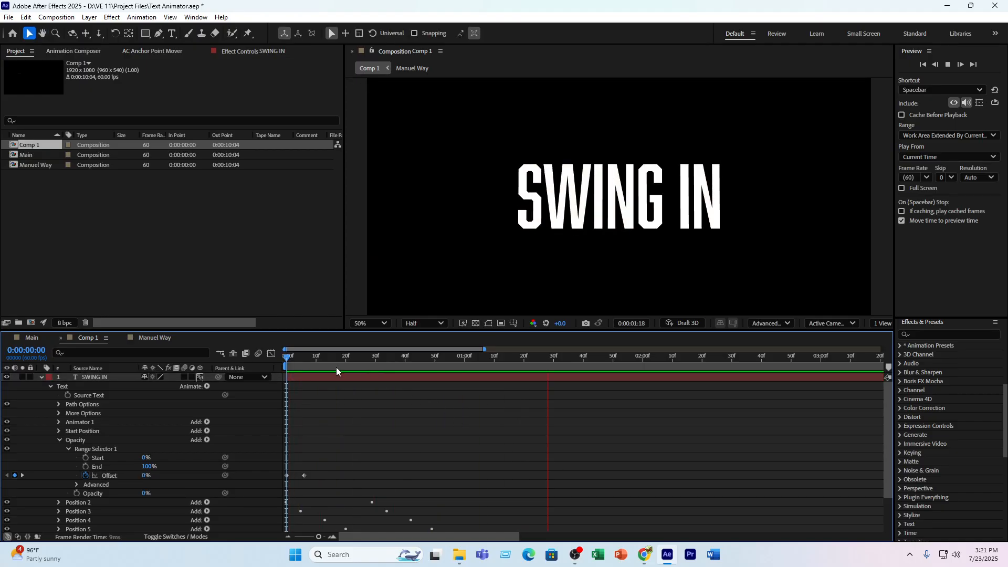
click(314, 362)
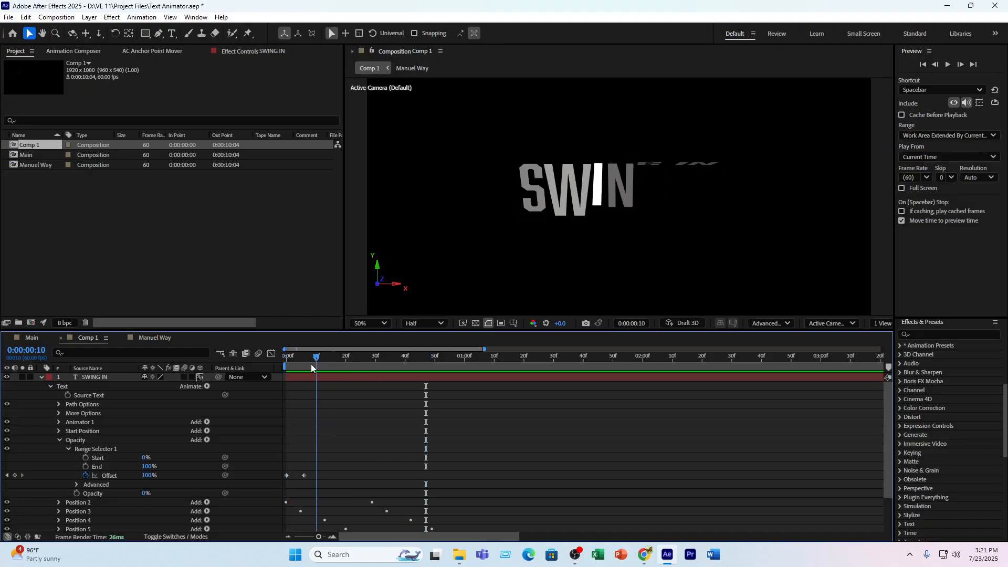
mouse_move(311, 364)
mouse_down()
mouse_move(302, 371)
mouse_move(336, 373)
mouse_move(322, 374)
mouse_up()
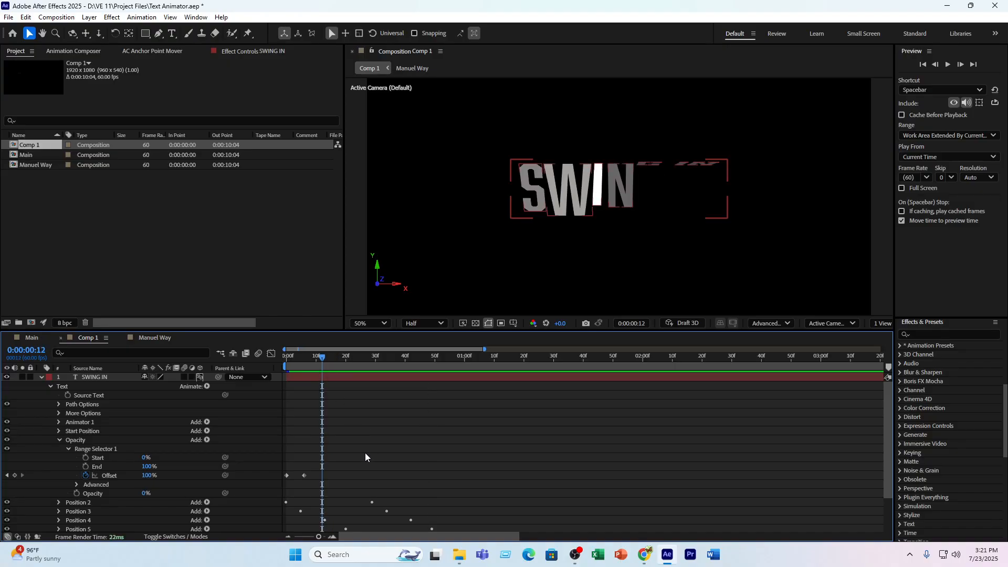
key(End)
key(space)
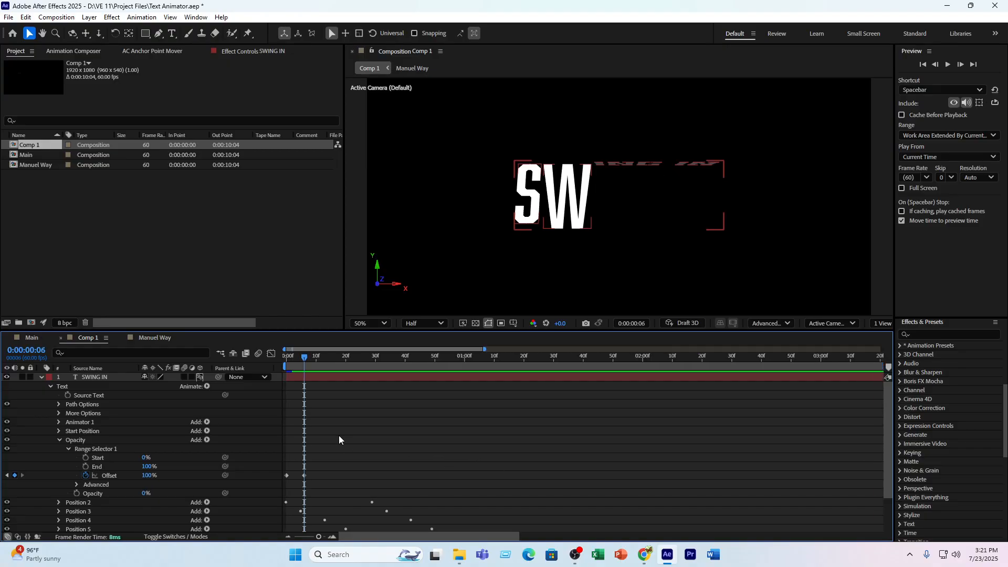
- Reveal Position 2's Offset keyframes and move the Opacity animator's last Offset keyframe to match Position 2's last one at 0:00:00:29
click(100, 502)
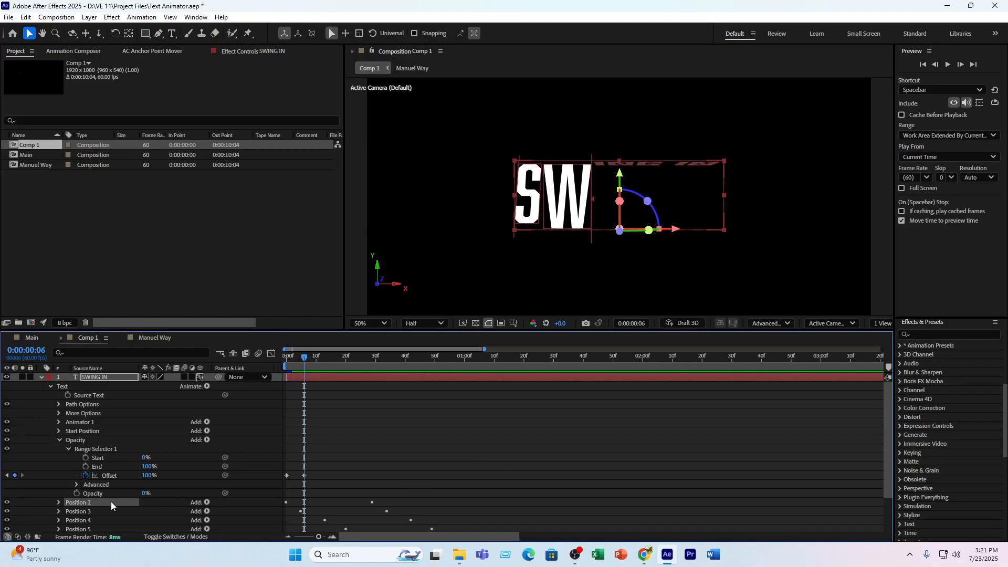
key(k)
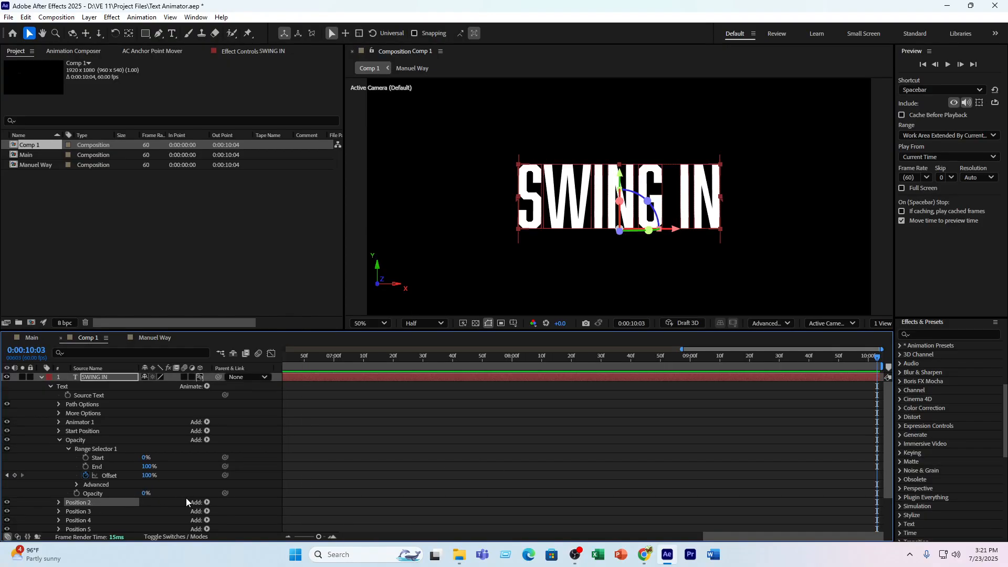
key(j)
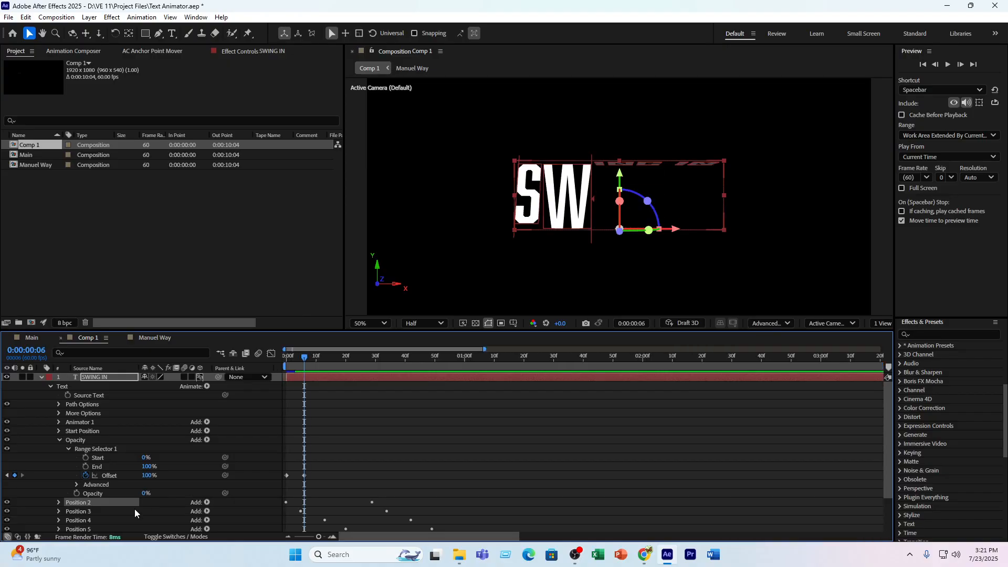
click(59, 503)
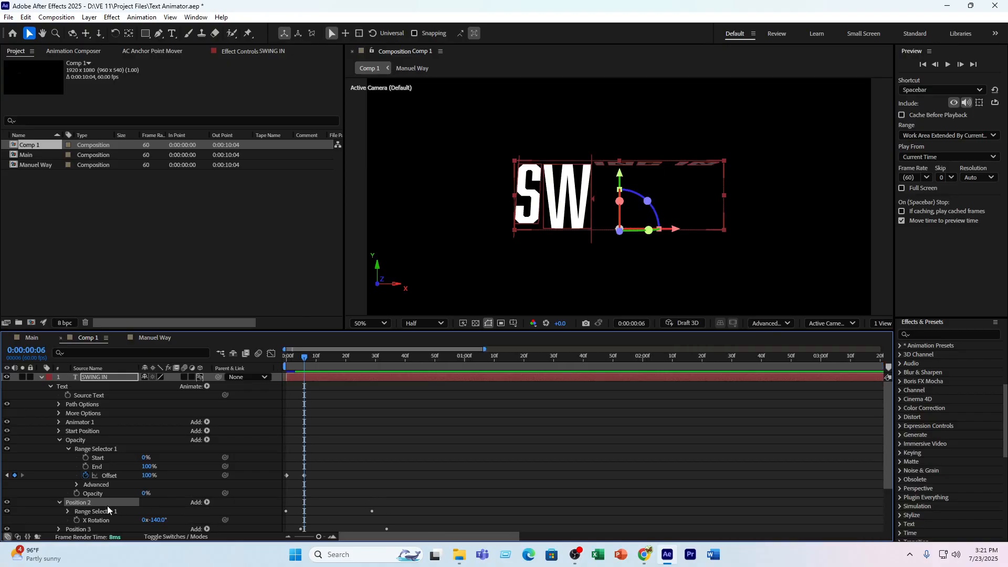
click(67, 511)
scroll(65, 512, down, 1)
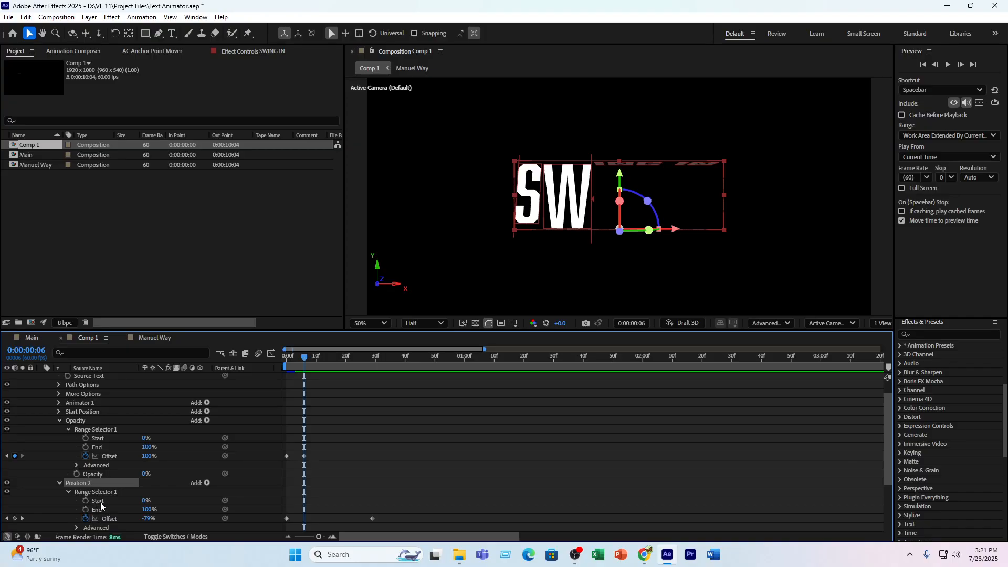
key(k)
drag(309, 456, 372, 455)
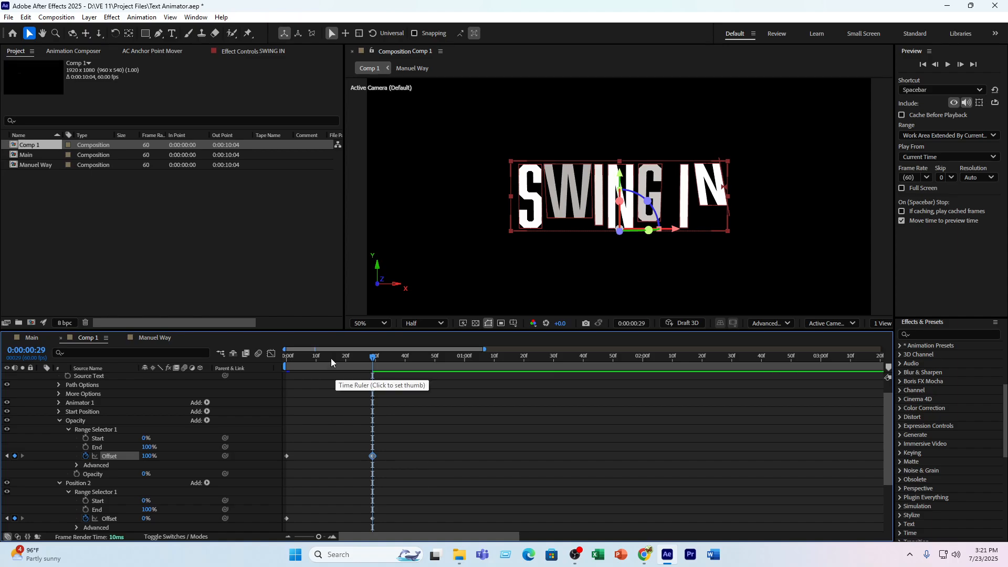
- Preview the SWING IN animation several times from the start to check the fade against the swing
key(Home)
key(space)
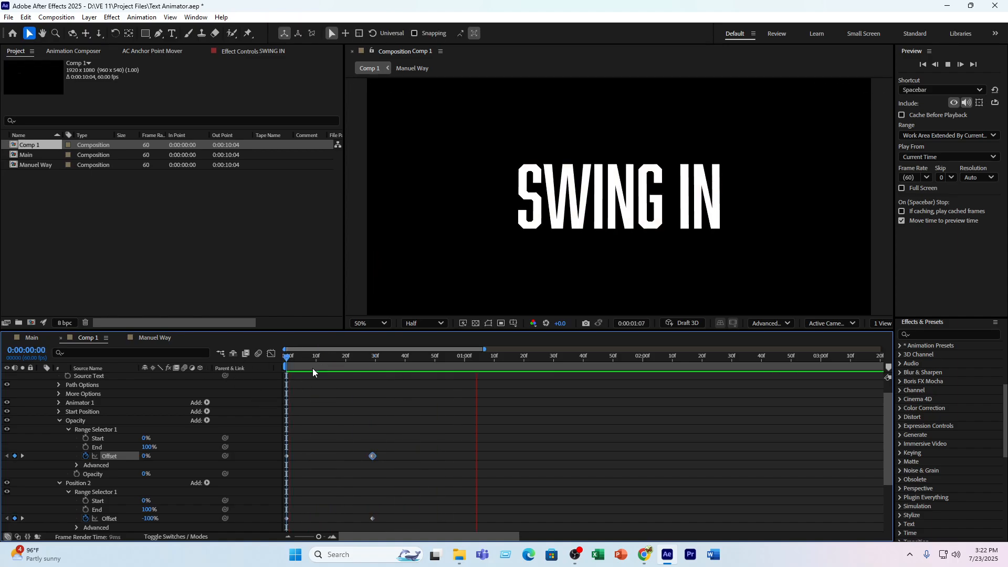
key(space)
key(Home)
click(535, 433)
key(space)
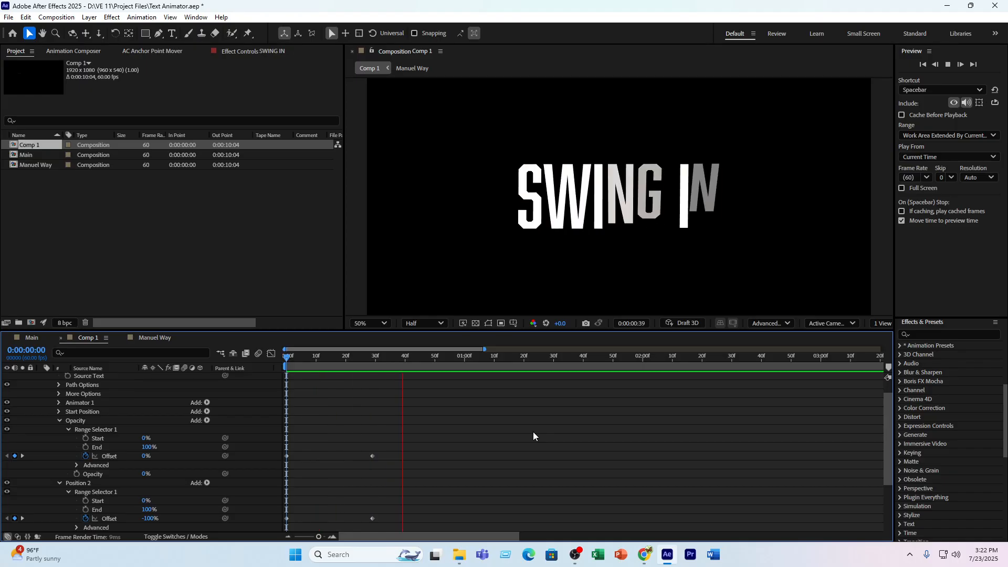
key(space)
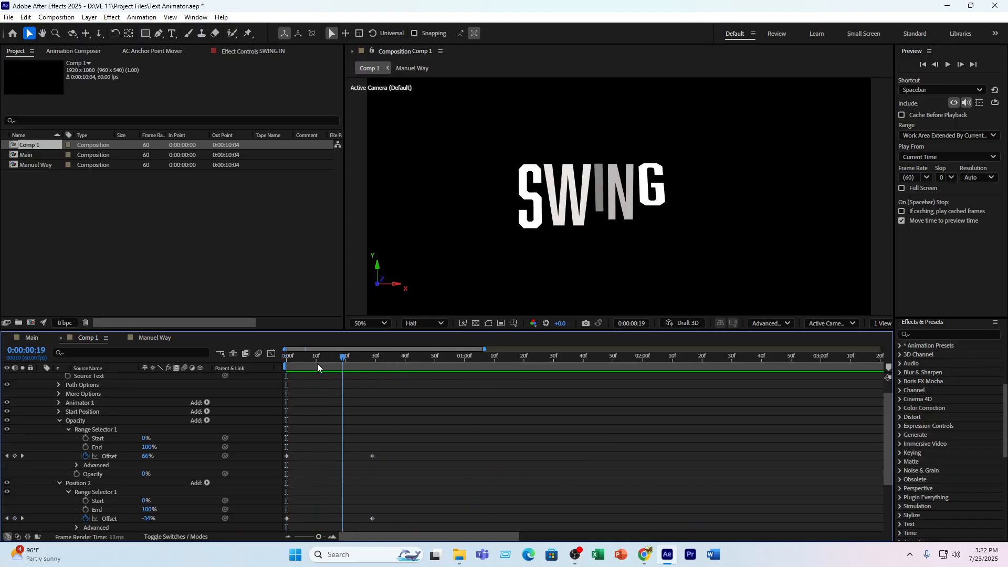
key(Home)
key(space)
key(space)
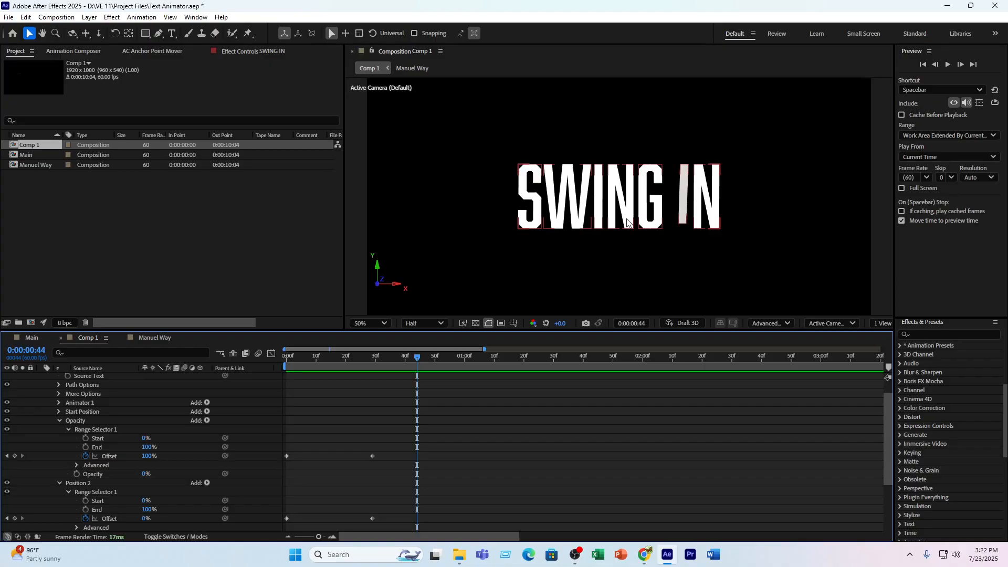
- Under More Options of the SWING IN text, set the vertical Grouping Alignment to 16%, and preview the animation from the start
scroll(109, 430, up, 1)
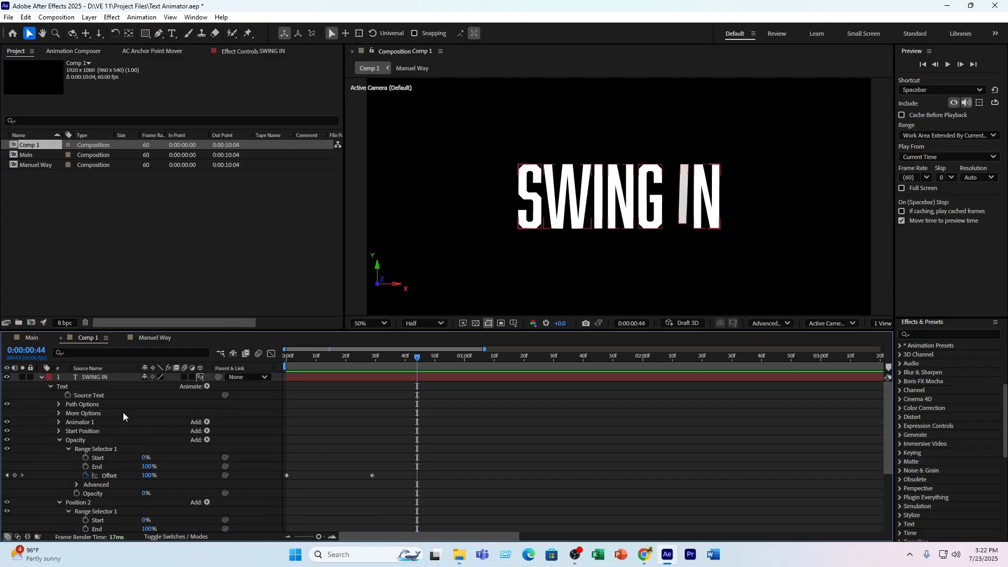
click(58, 414)
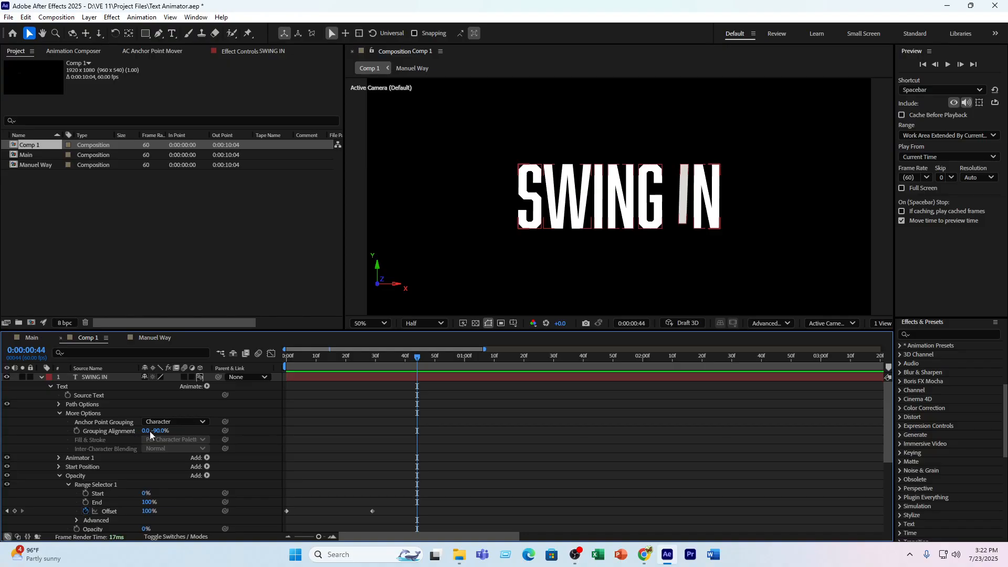
drag(156, 431, 236, 433)
drag(325, 360, 236, 379)
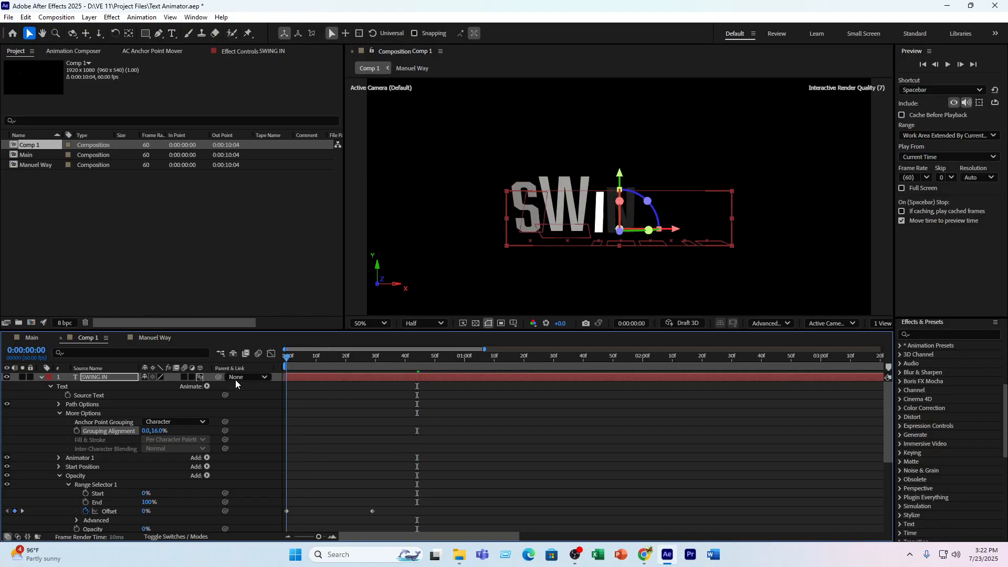
key(space)
key(space)
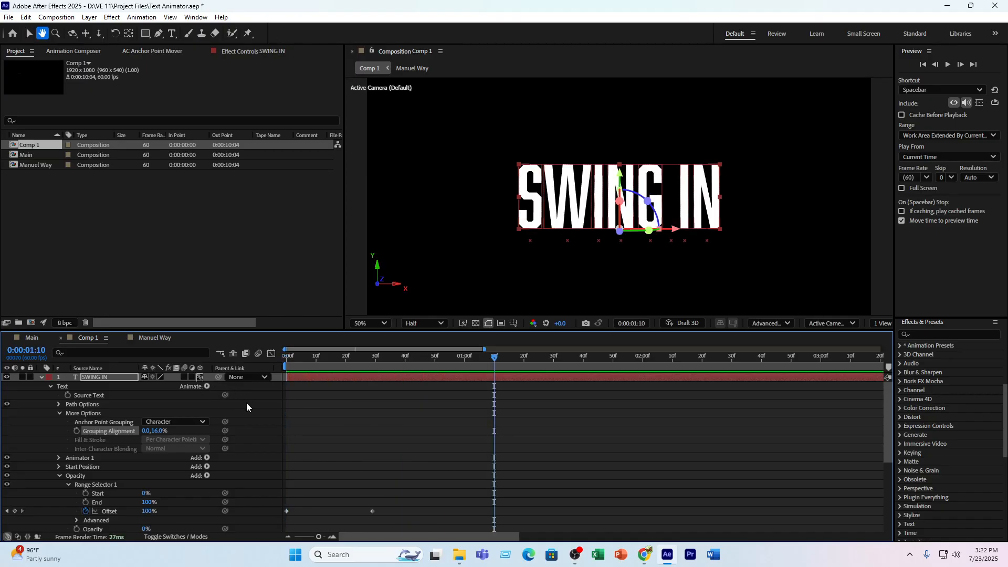
- Set the horizontal Grouping Alignment of the SWING IN text to -535%, and preview the animation from the start
mouse_move(306, 370)
mouse_down()
mouse_move(297, 367)
mouse_move(308, 368)
mouse_up()
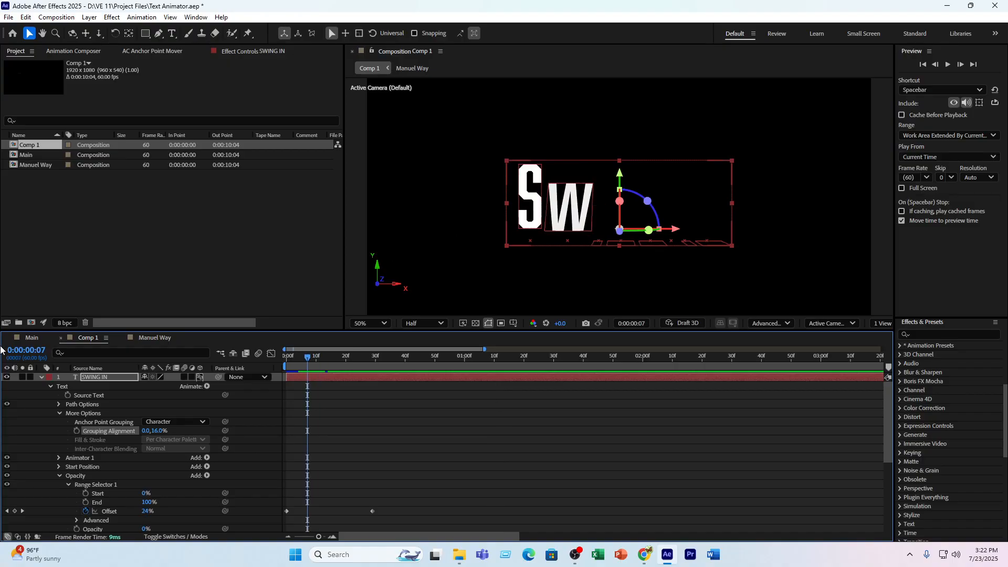
drag(146, 431, 11, 429)
drag(166, 430, 31, 431)
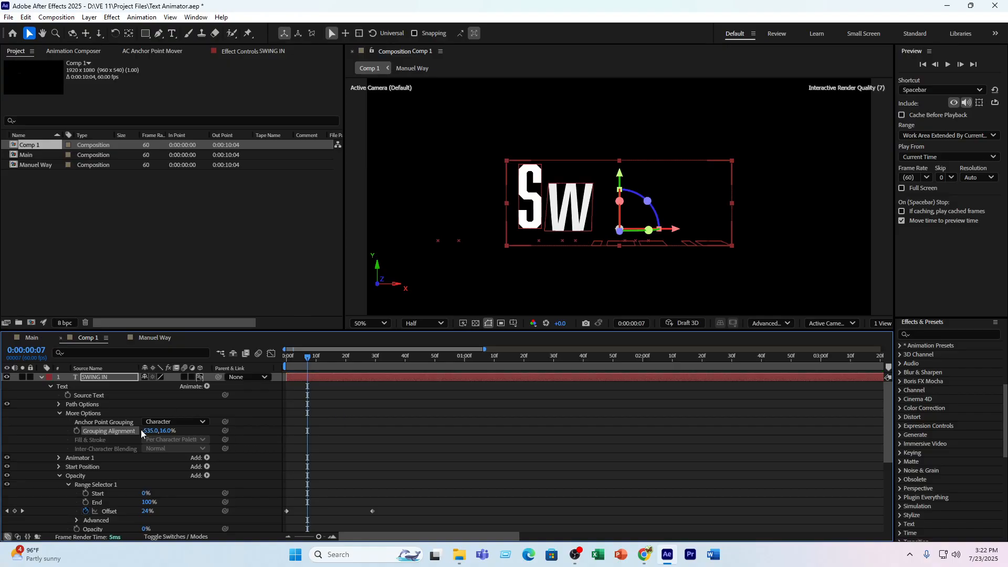
key(Home)
key(space)
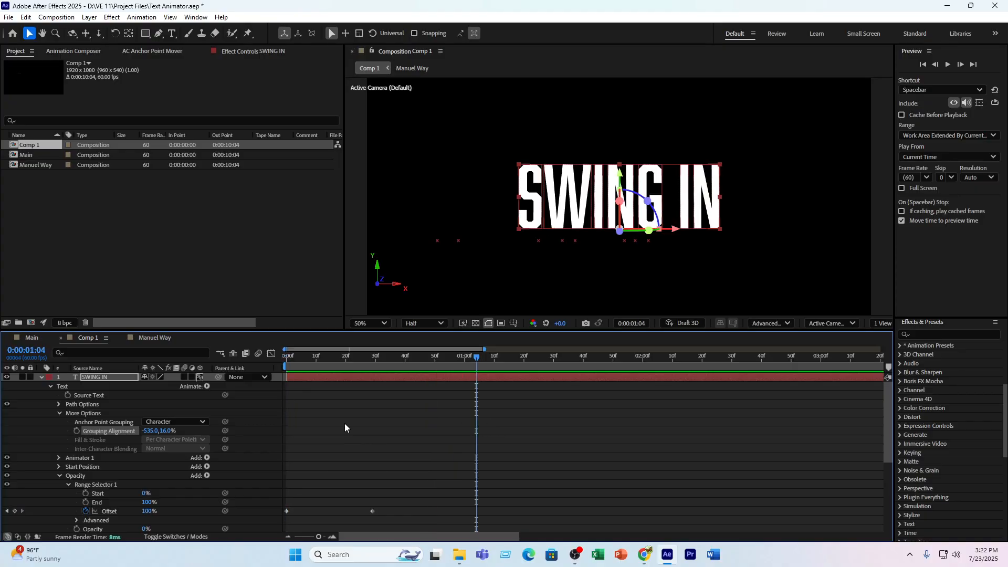
- Set the vertical Grouping Alignment of the SWING IN text to -42%, and preview the animation from the start
drag(174, 434, 143, 438)
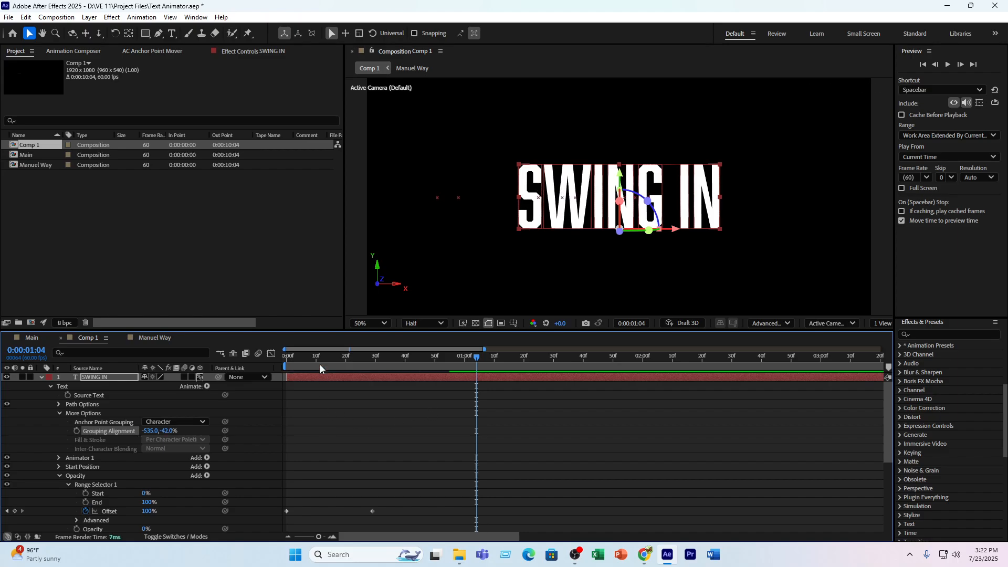
key(Home)
key(space)
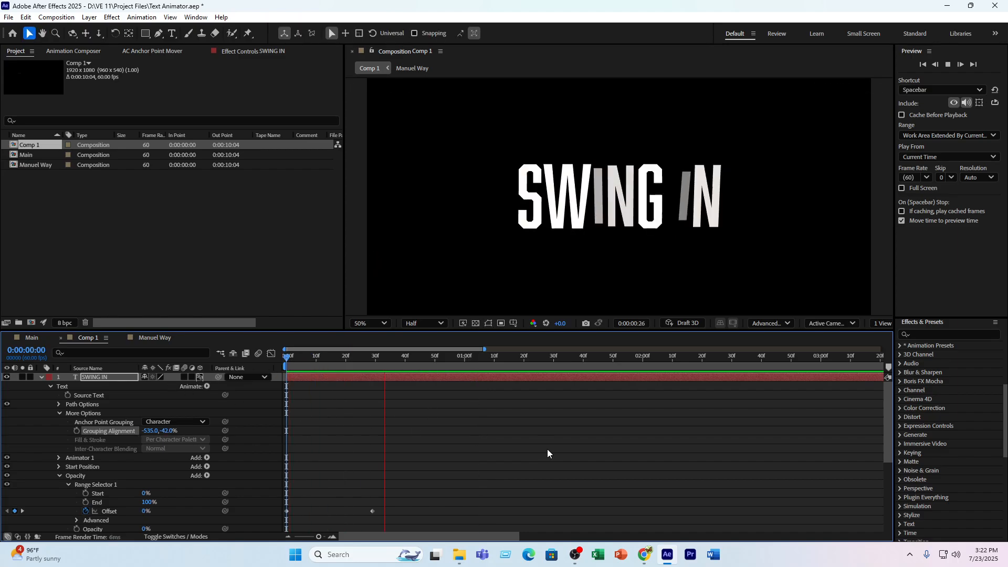
- Undo the recent Grouping Alignment changes on the SWING IN text, and preview the animation from the start
key(space)
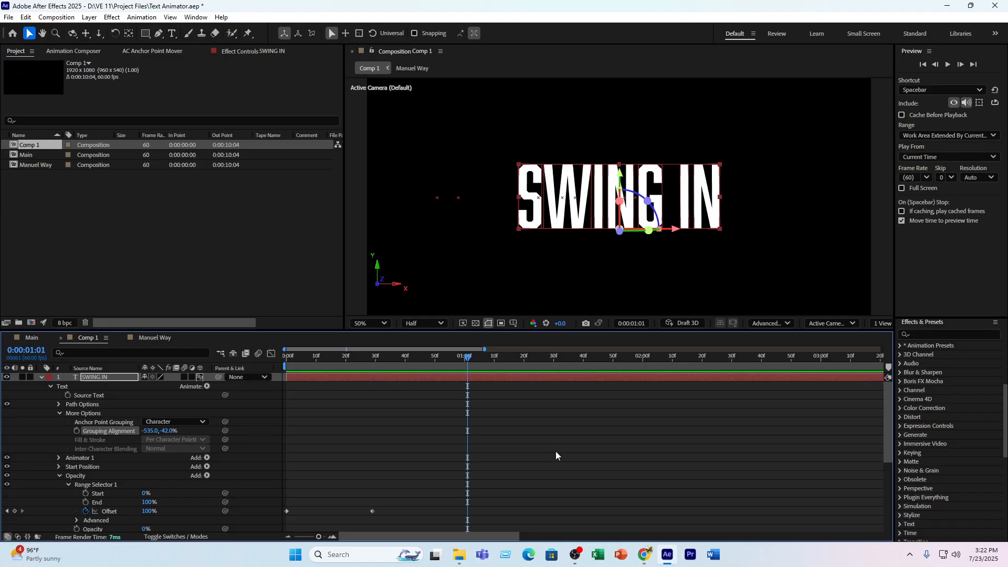
key(space)
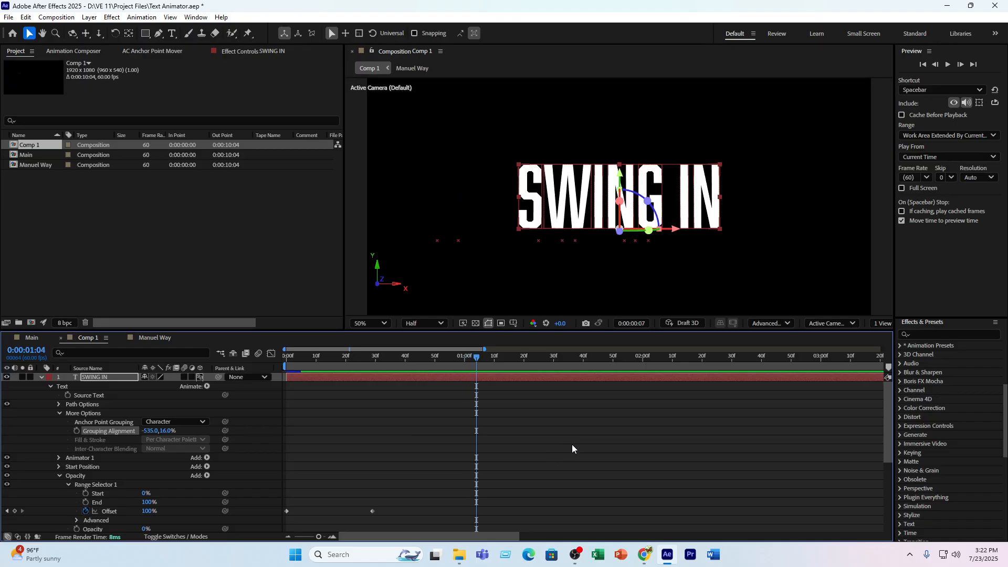
key(space)
key(ctrl+z)
key(ctrl+z)
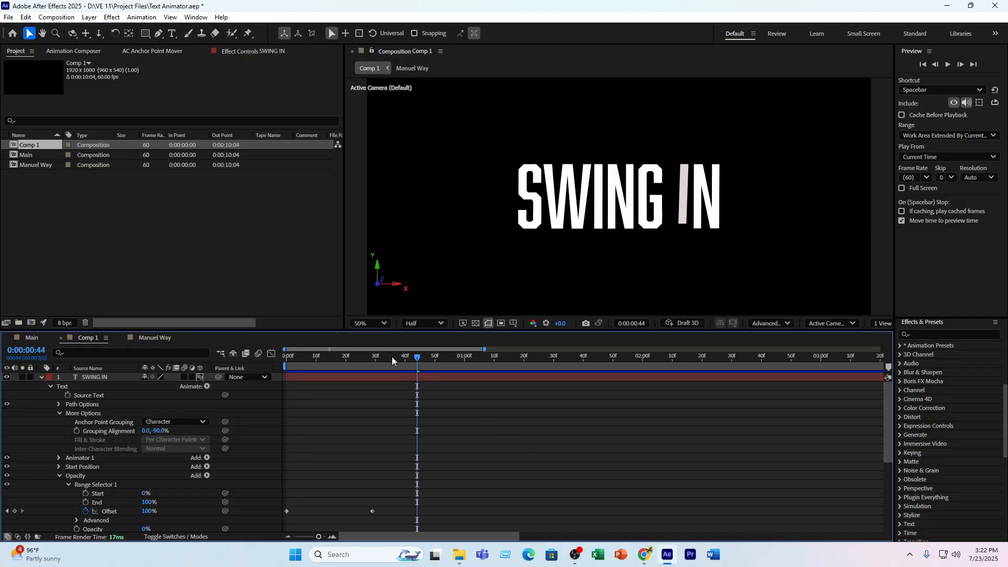
key(space)
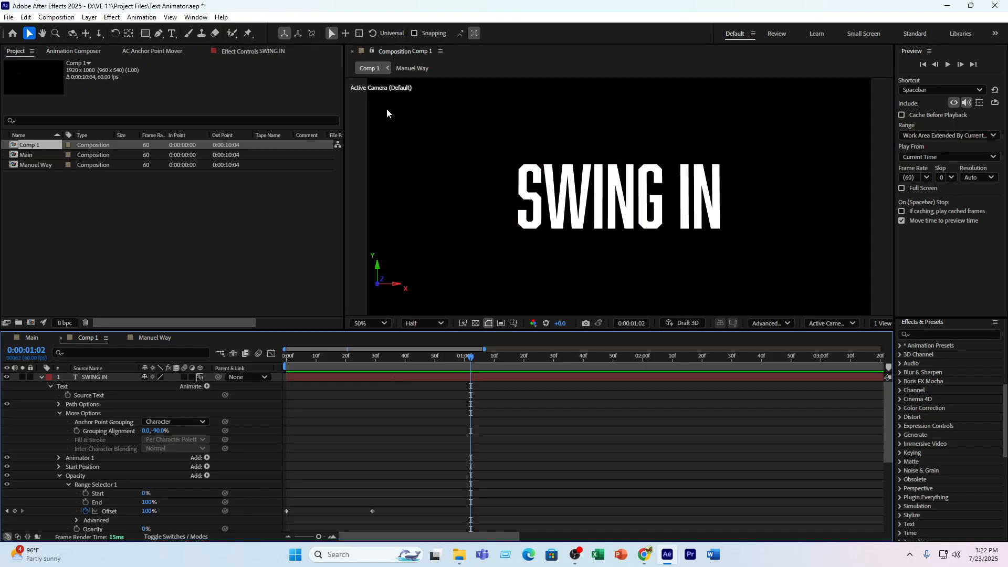
- Collapse the More Options, Opacity and Position 2 groups of the SWING IN text
click(76, 421)
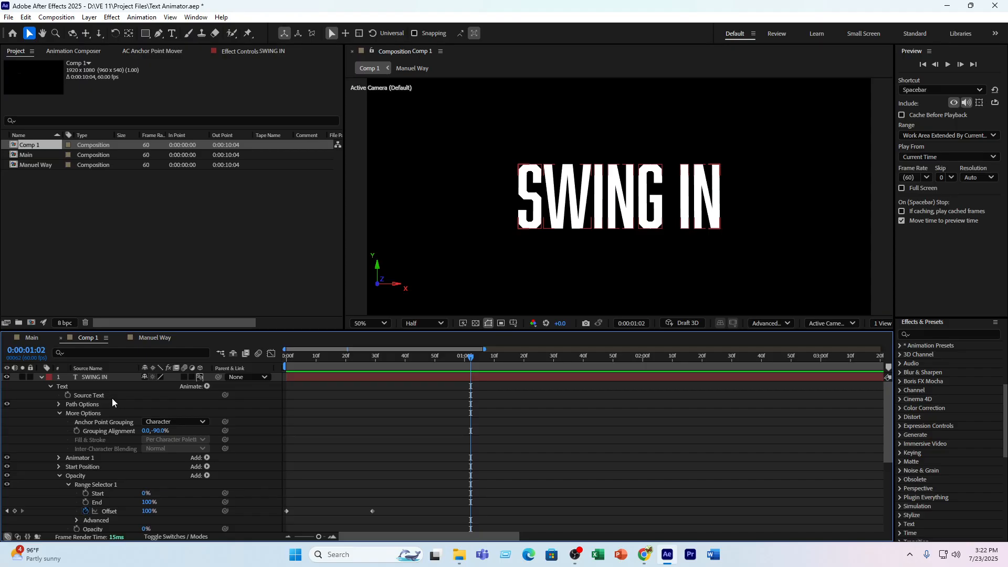
click(59, 414)
click(59, 440)
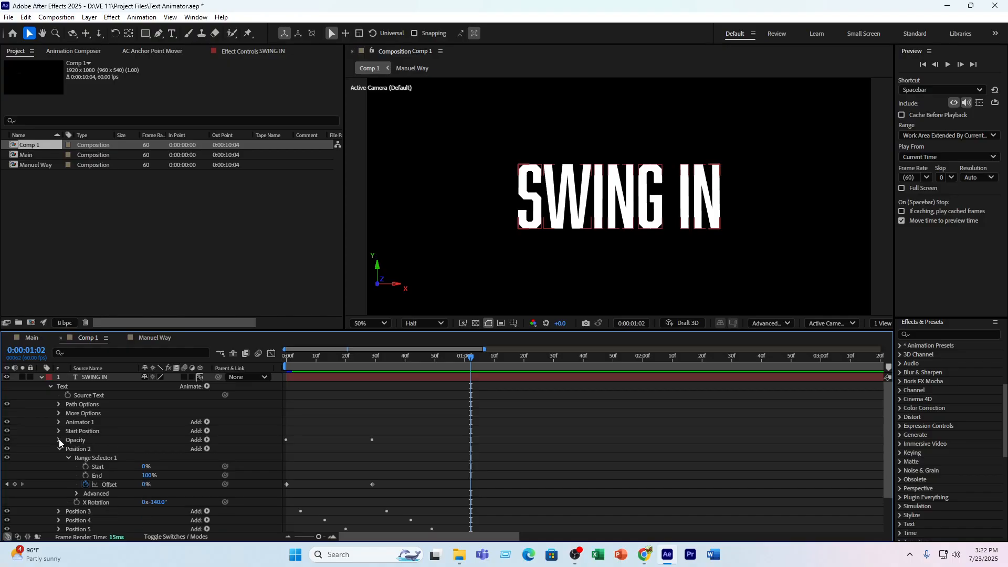
click(58, 449)
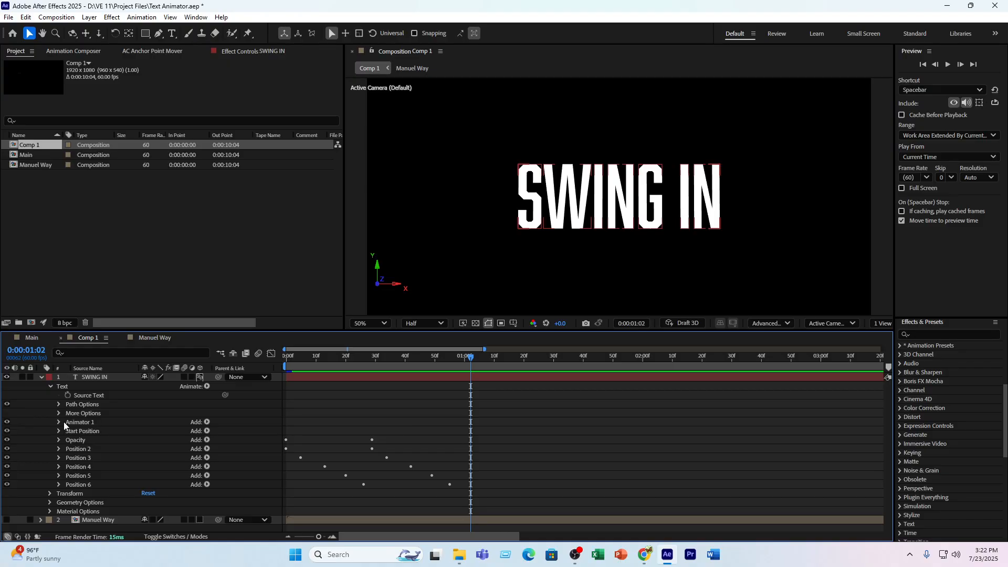
- Add a Position animator to the SWING IN text, rename it Position, and move it above Animator 1
click(208, 386)
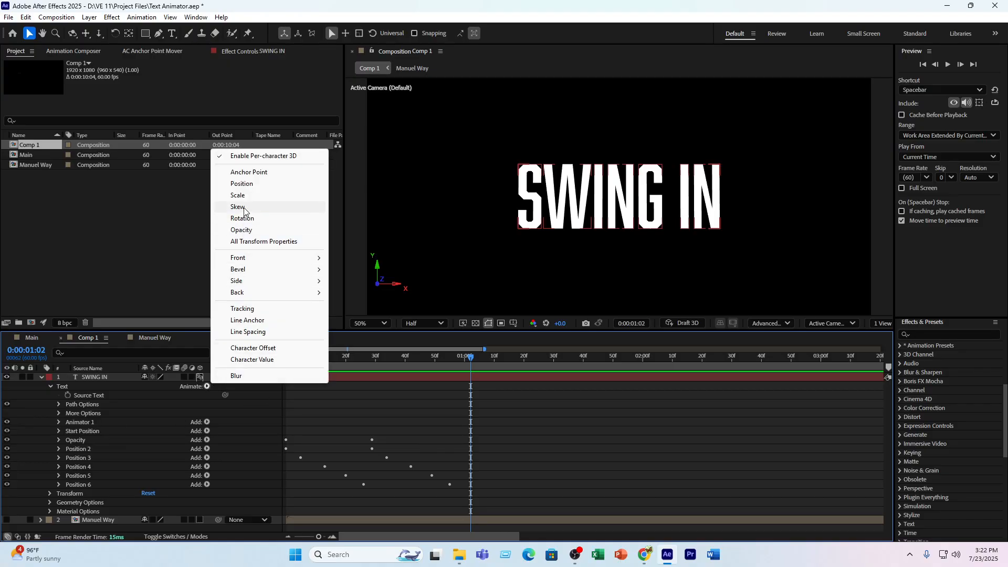
click(252, 185)
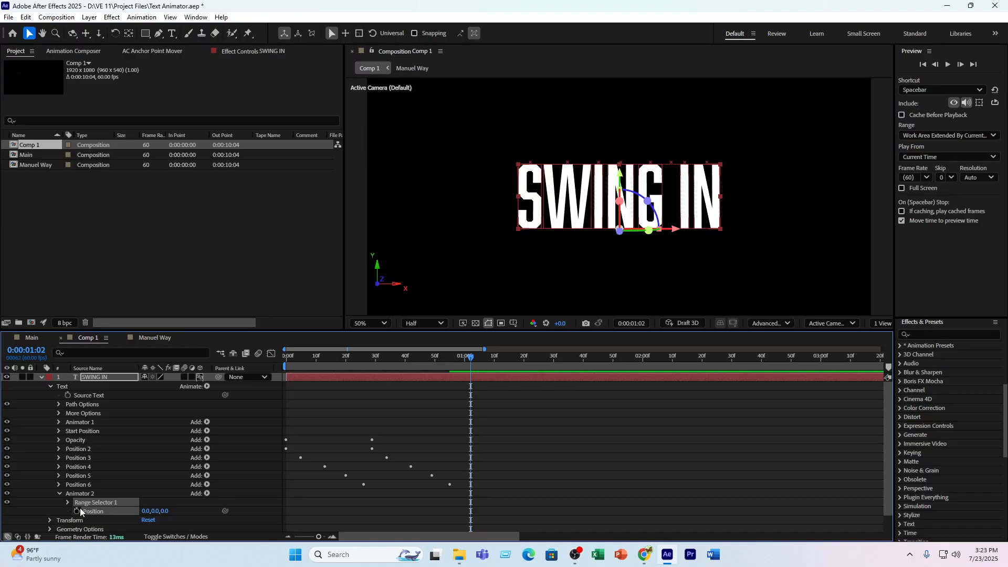
click(77, 493)
key(Return)
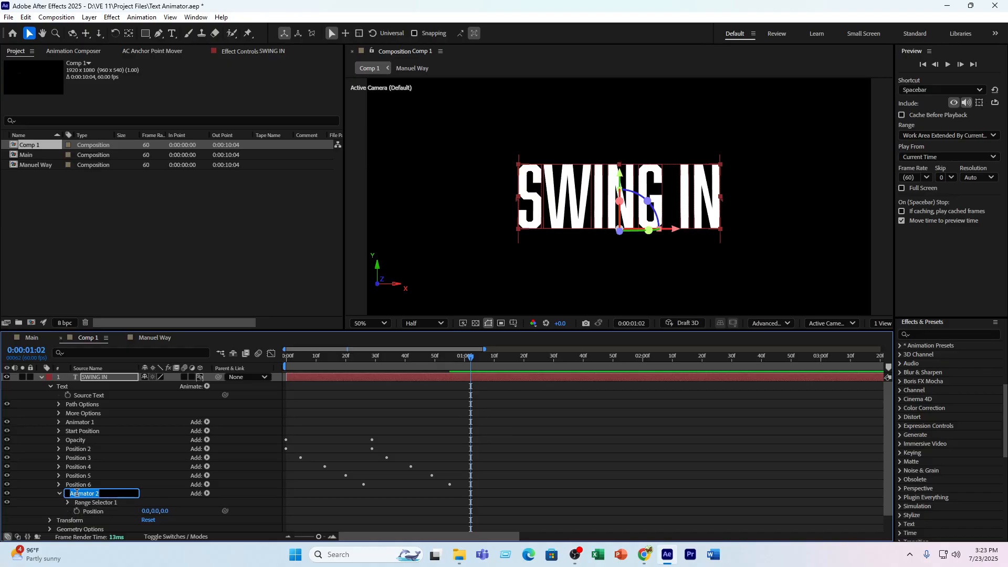
text(Position)
key(Return)
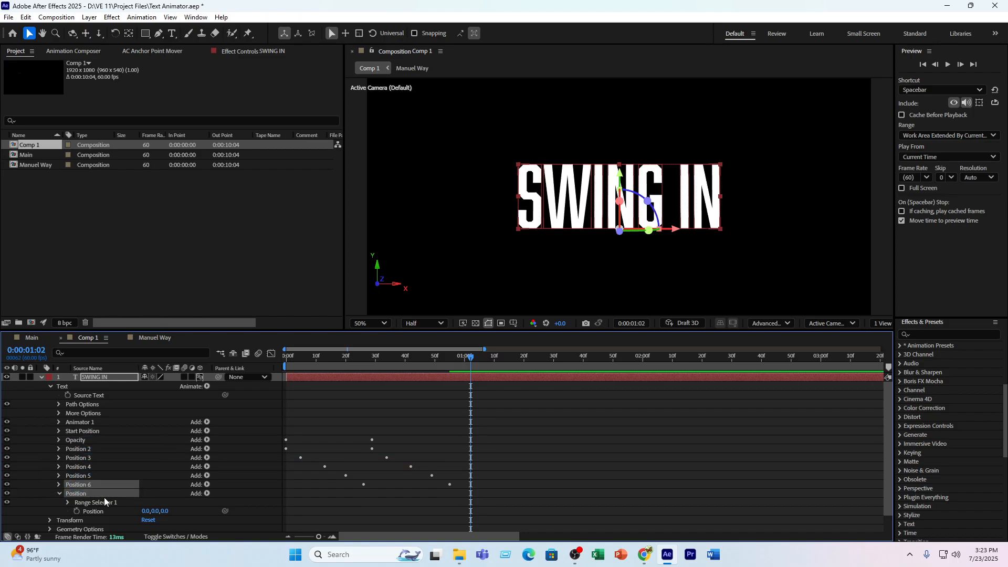
drag(81, 496, 85, 418)
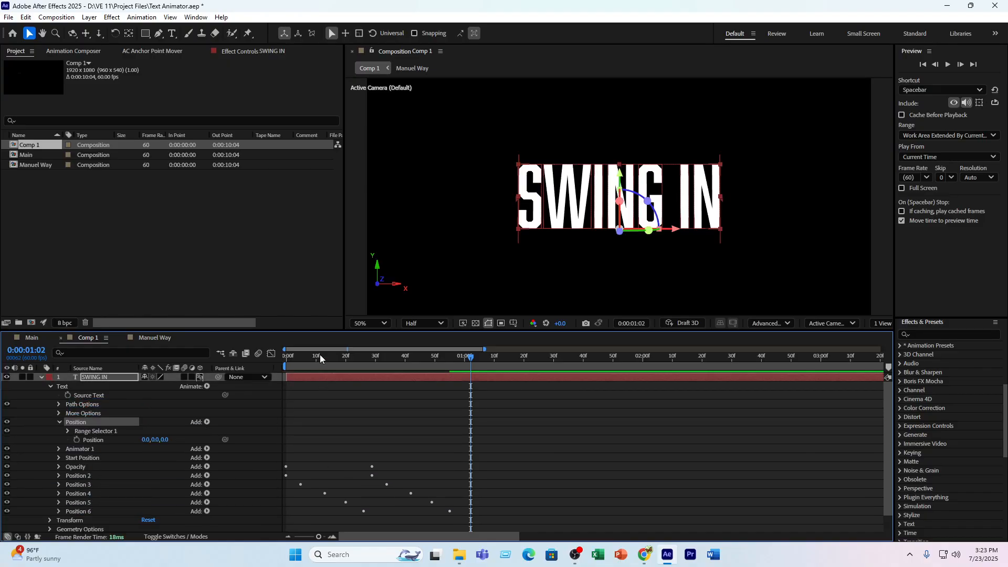
- At the start of the composition, set the Position animator's vertical position to -315
drag(320, 354, 228, 386)
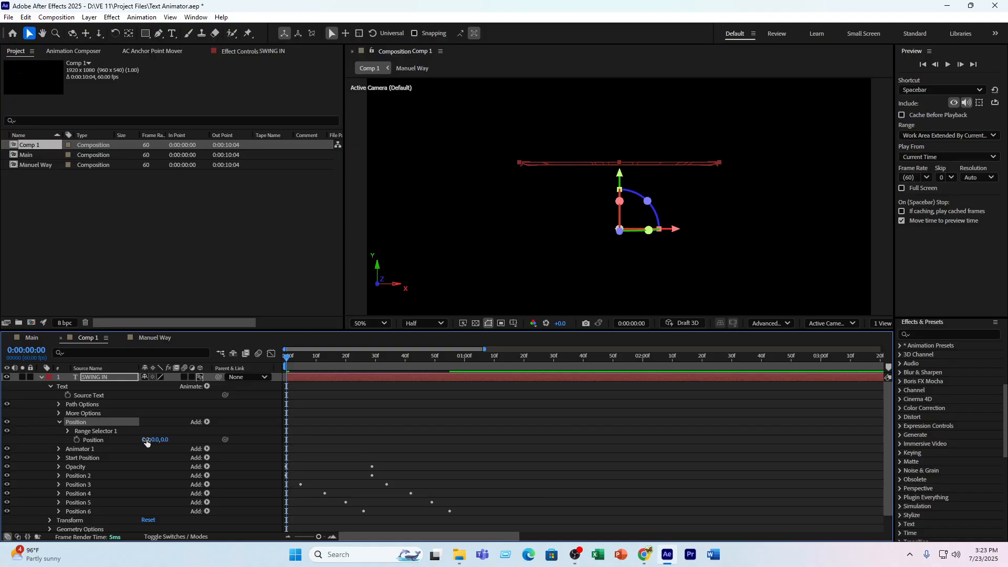
drag(147, 441, 41, 439)
key(ctrl+z)
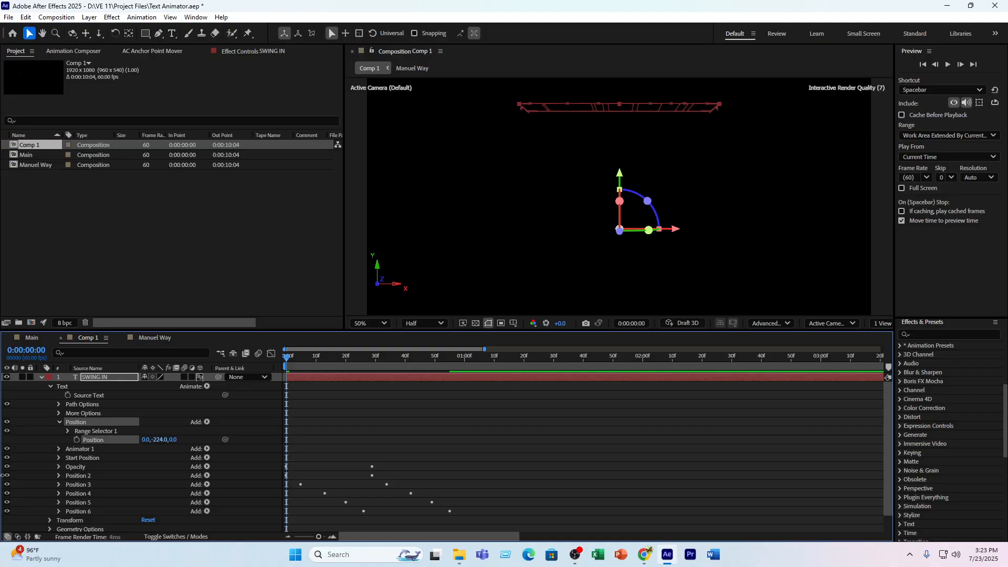
drag(3, 475, 3, 475)
drag(157, 440, 100, 440)
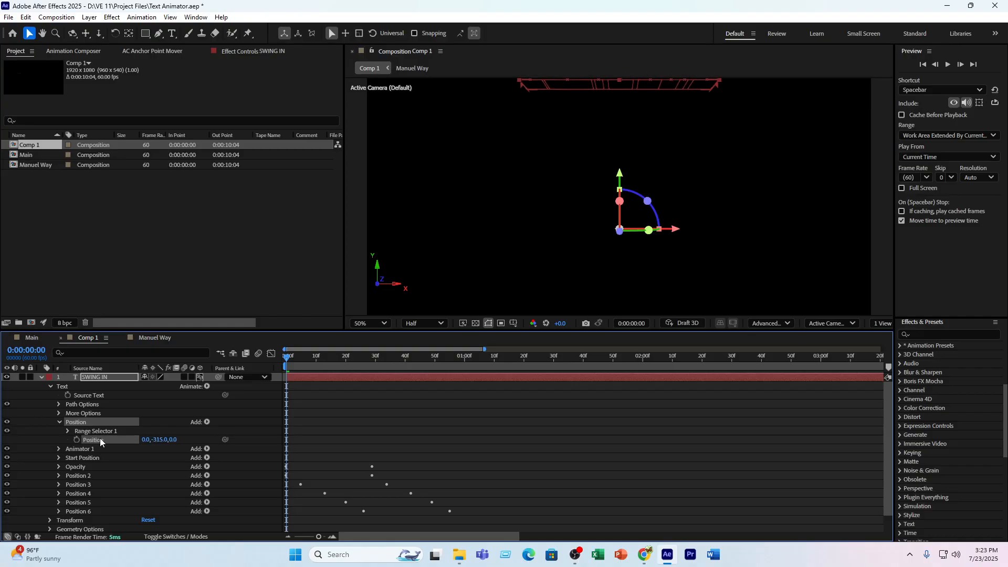
- Keyframe the Position animator's range selector Offset at 0% on the first frame and 100% at 0:00:00:27
click(68, 431)
click(86, 458)
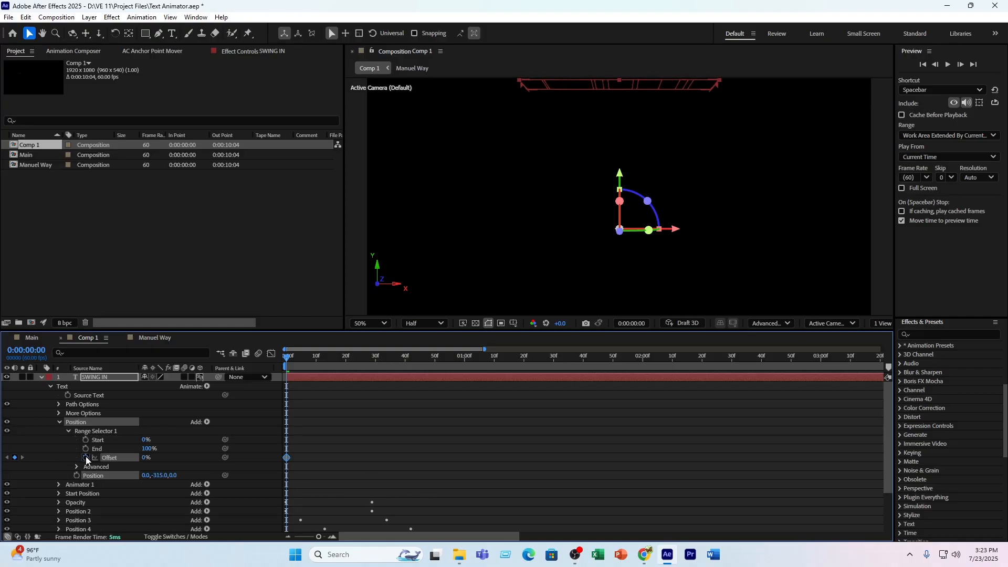
drag(289, 360, 367, 368)
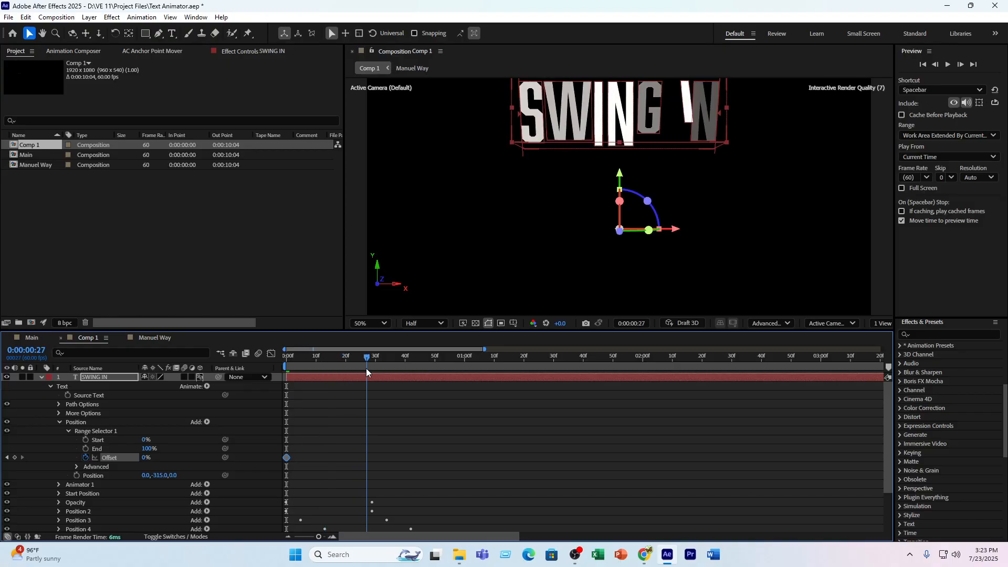
drag(143, 458, 325, 422)
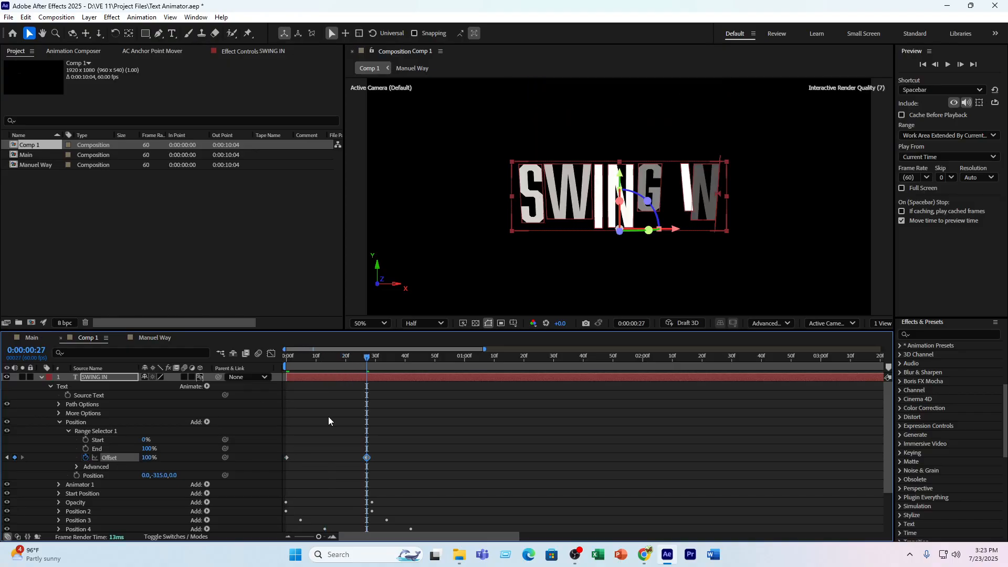
- Preview the SWING IN animation from the start, and delete the Position animator
drag(333, 358, 223, 396)
click(524, 467)
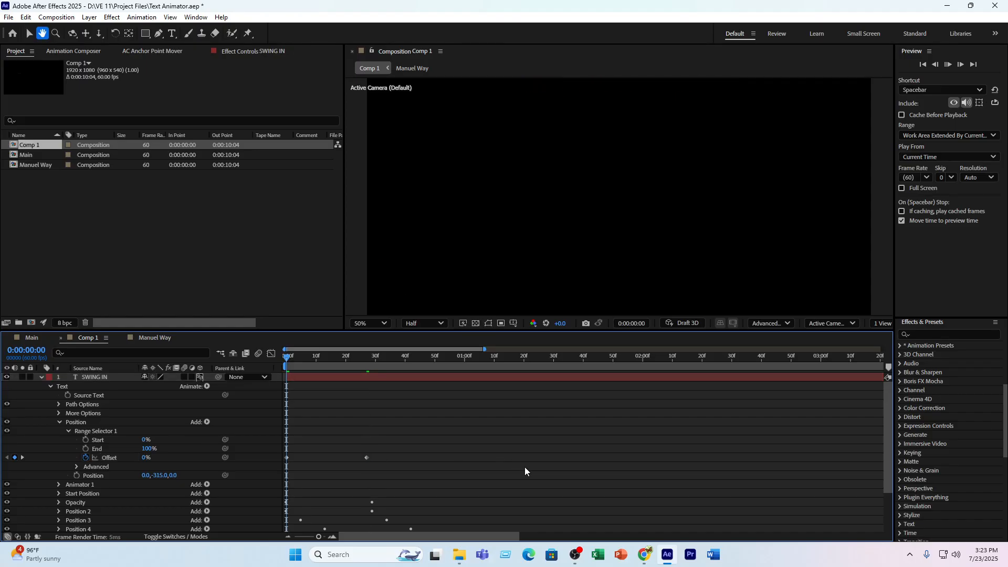
key(space)
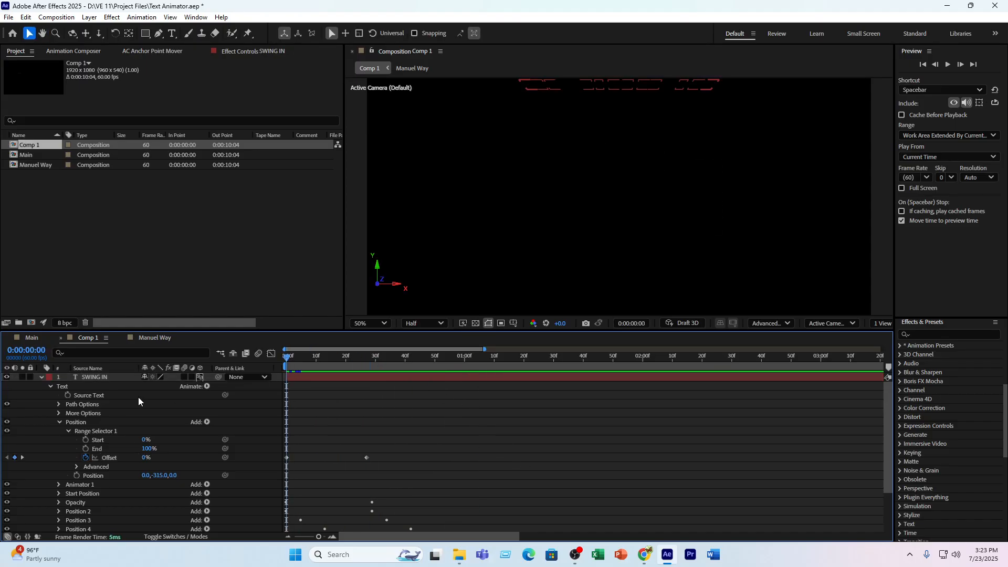
key(space)
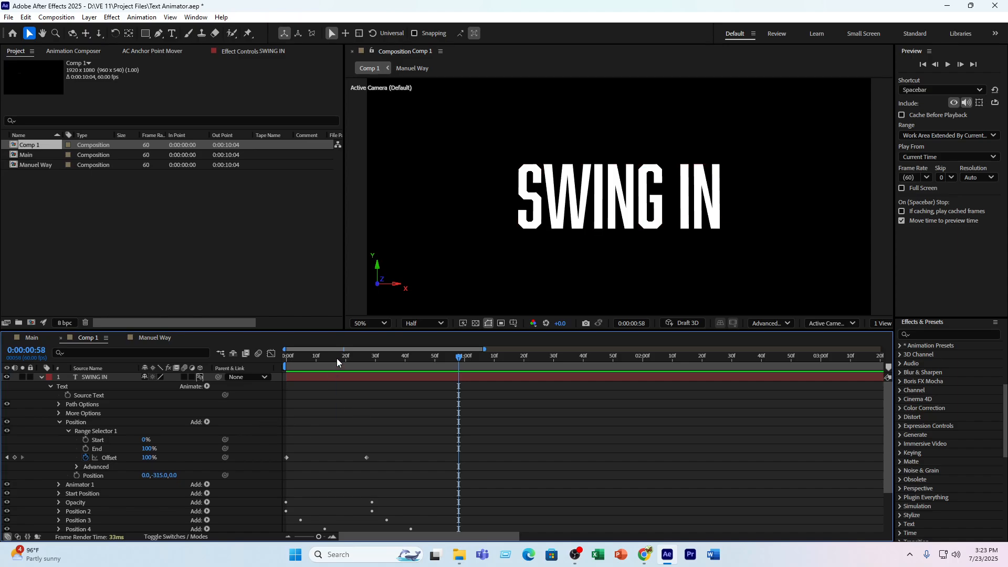
drag(336, 358, 291, 375)
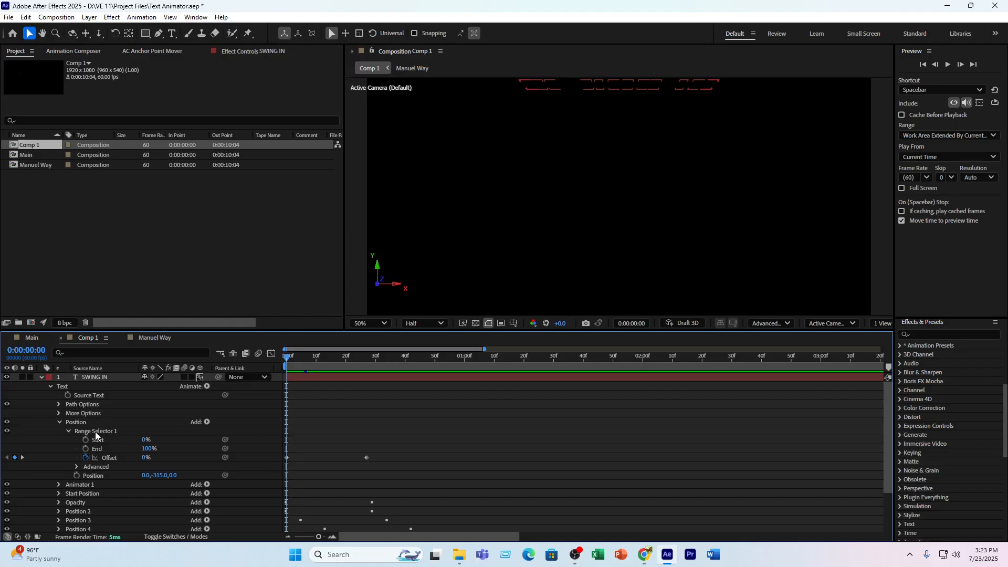
click(80, 423)
key(Delete)
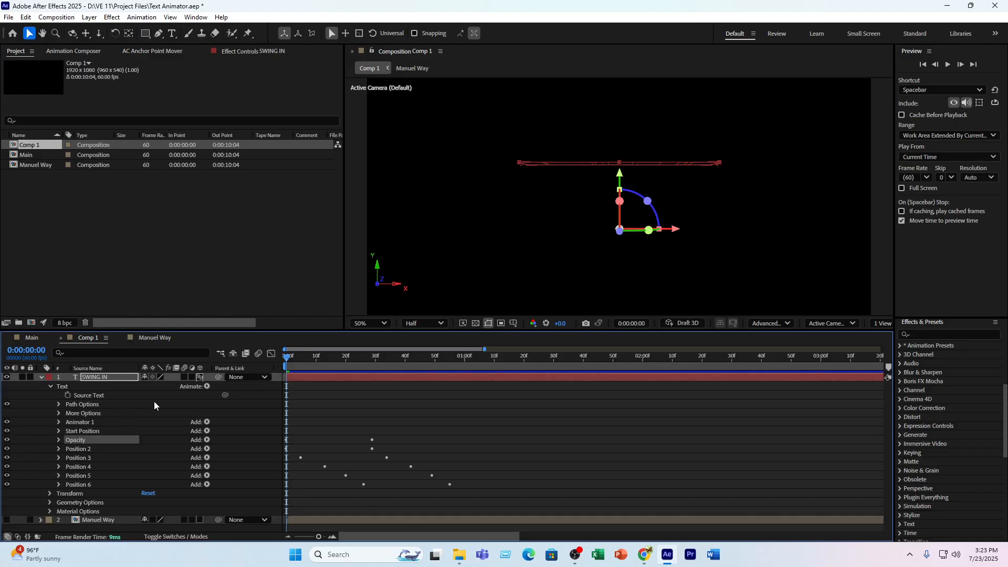
click(207, 387)
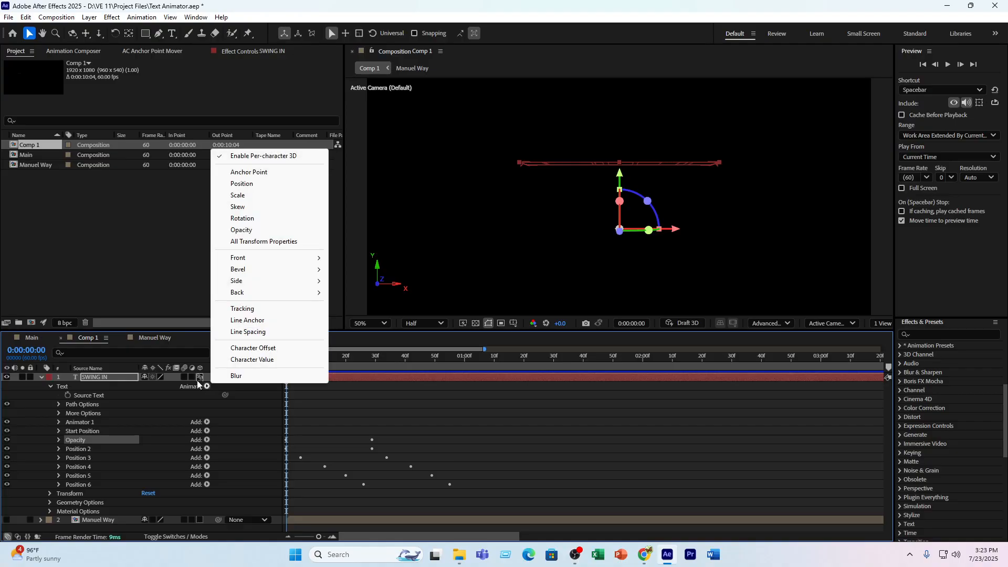
click(254, 196)
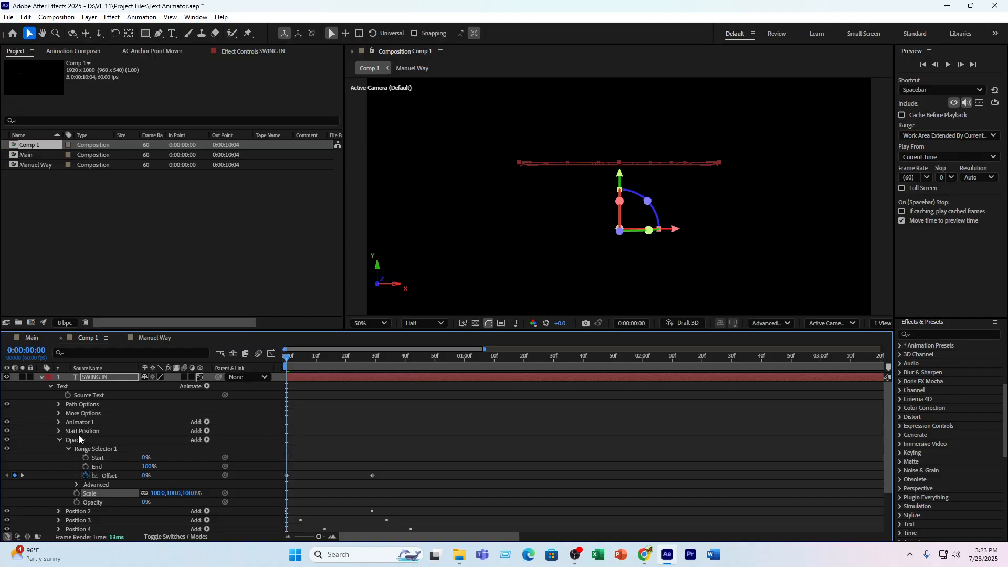
click(60, 440)
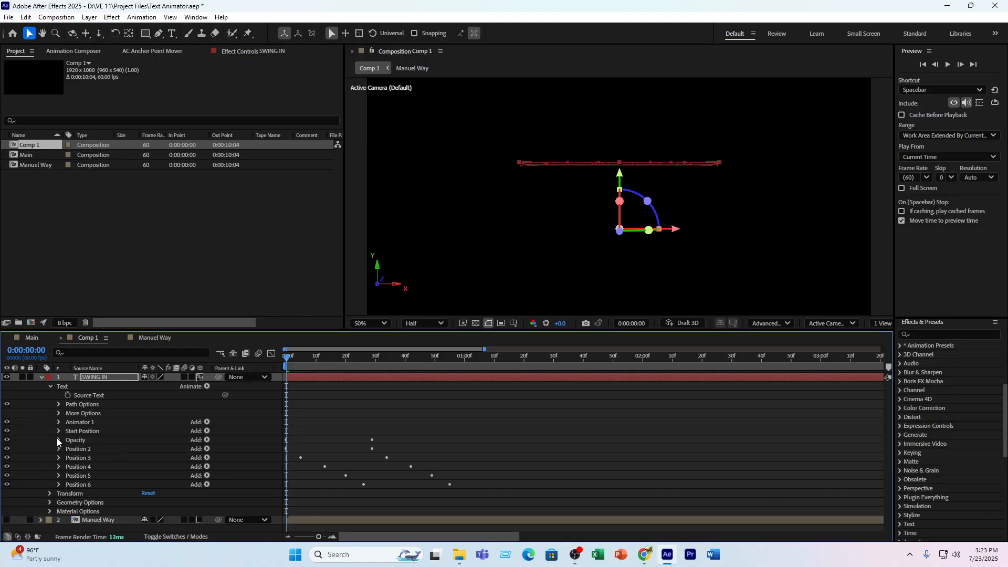
click(58, 440)
key(Delete)
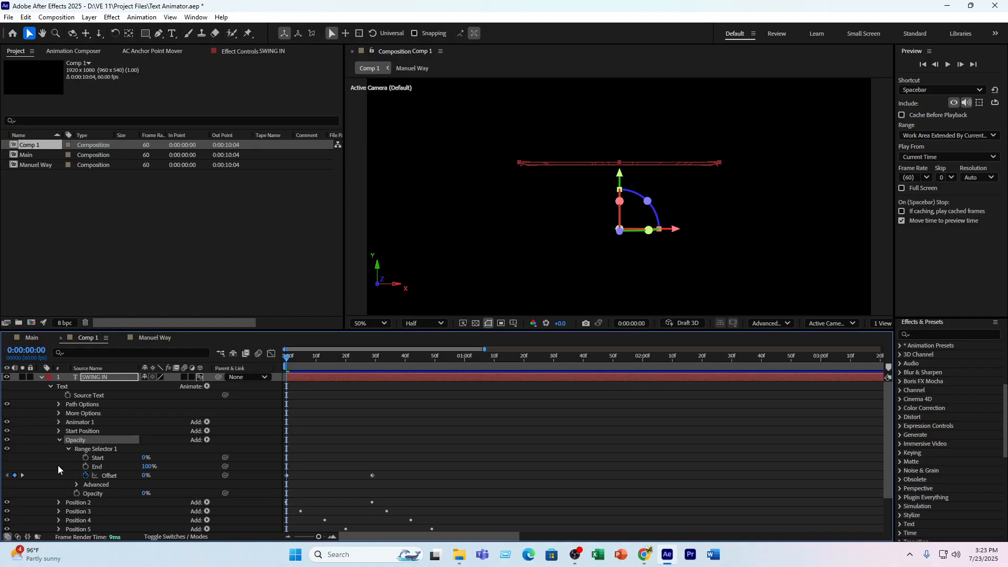
click(59, 442)
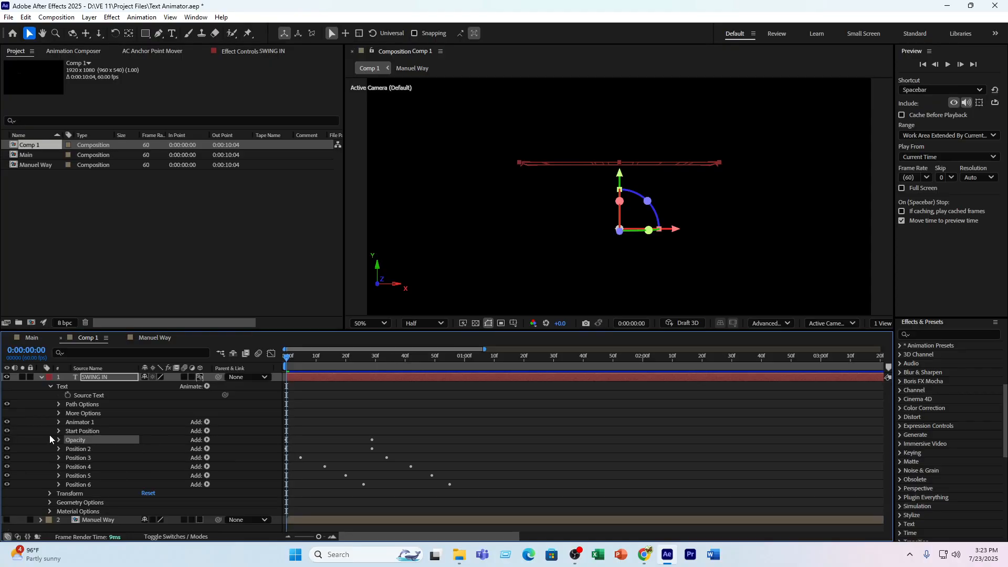
- Add a separate Scale animator to the SWING IN text, and open its name for editing
click(206, 386)
click(252, 211)
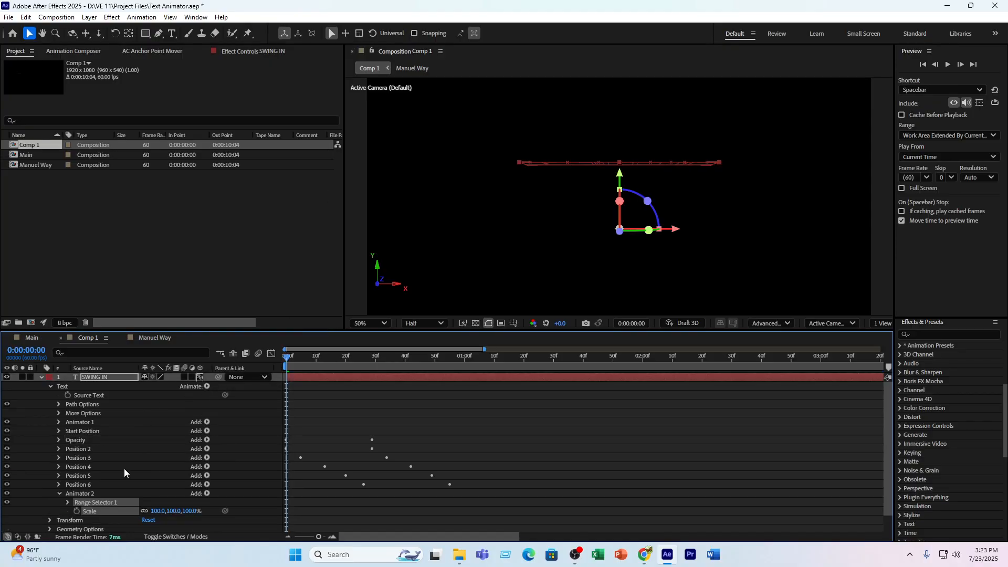
click(85, 494)
key(Return)
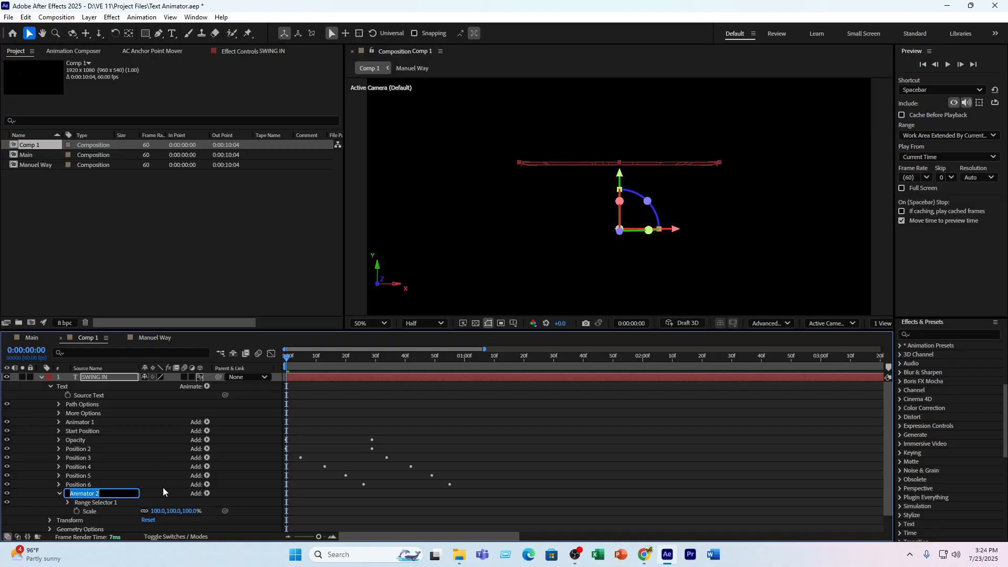
- Rename Animator 2 of the SWING IN text layer as Scale and move it above Animator 1
text(Scale)
key(Return)
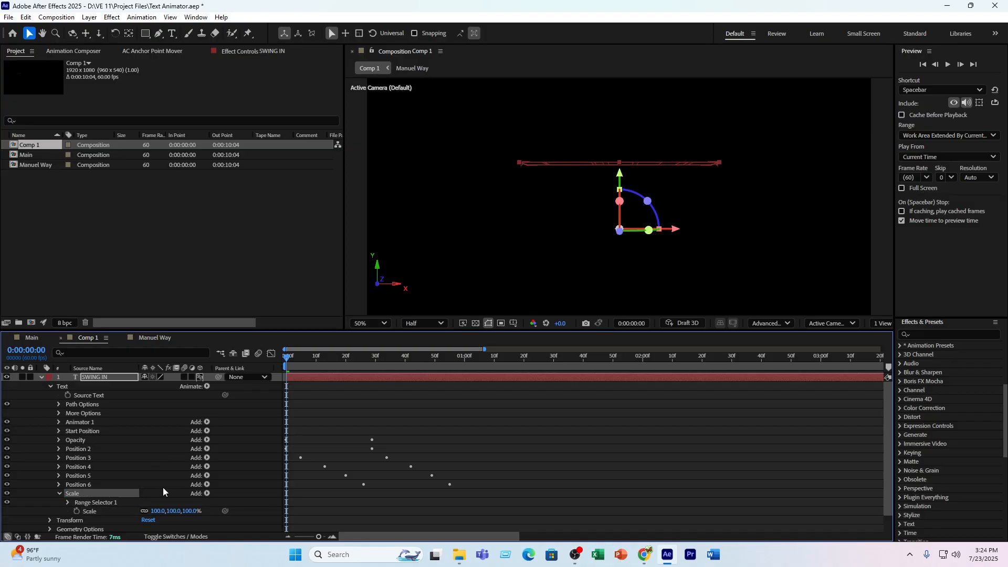
drag(75, 492, 84, 418)
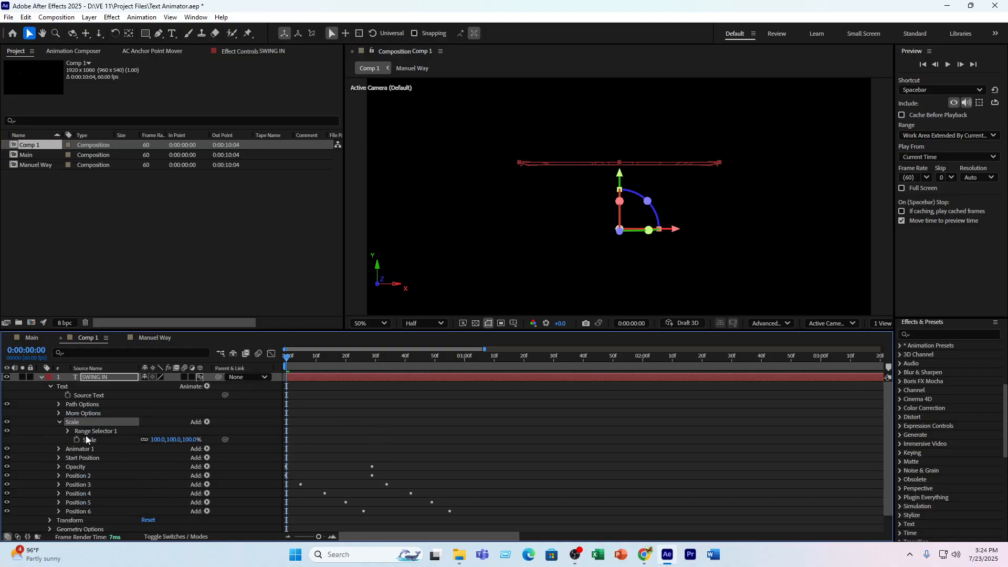
- Unlink the animator's scale, set its vertical value to 1136%, and keyframe the range offset from 0% at the start to 100% at 0:00:00:29
click(144, 439)
drag(173, 443, 617, 376)
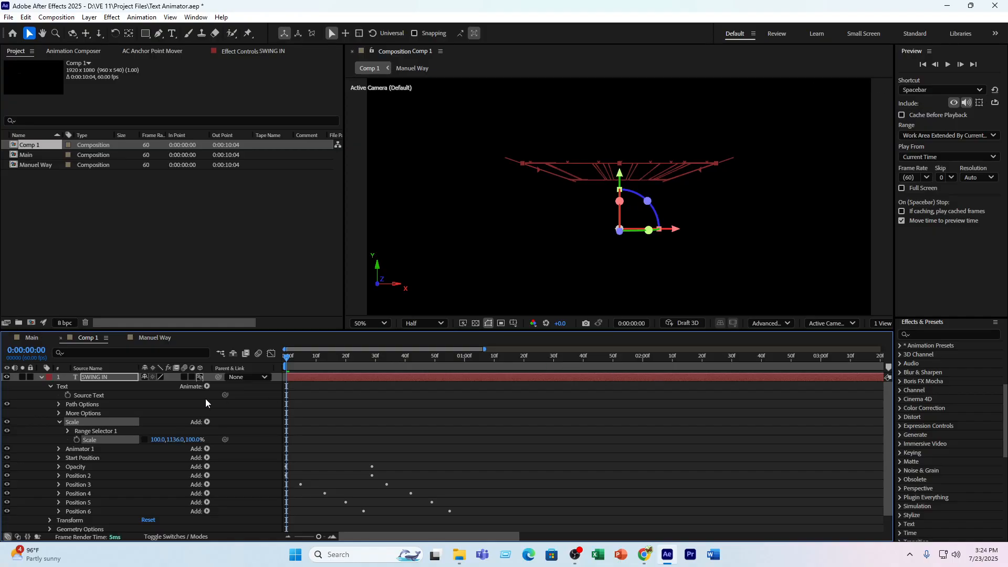
click(69, 430)
click(85, 457)
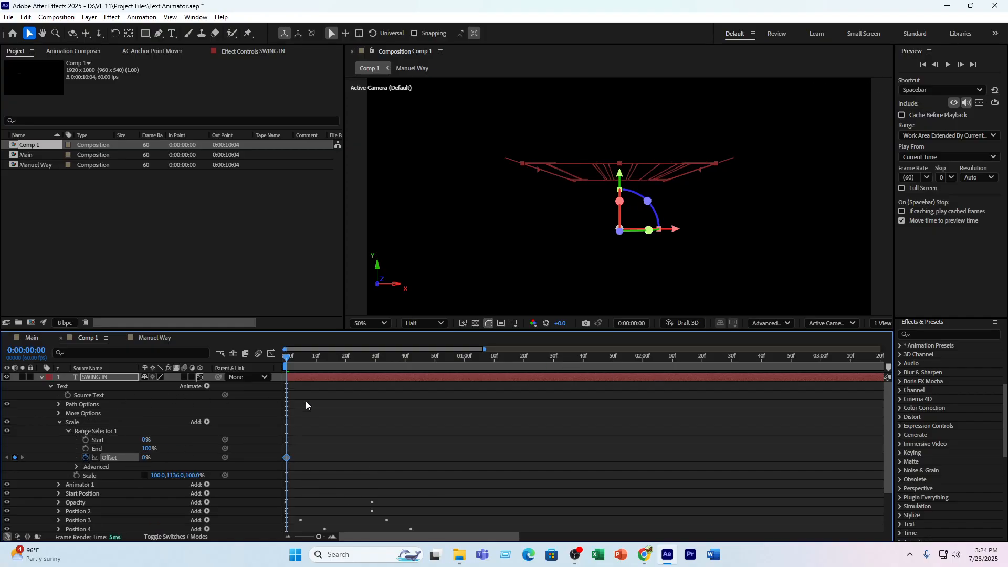
drag(370, 355, 373, 359)
drag(147, 457, 245, 451)
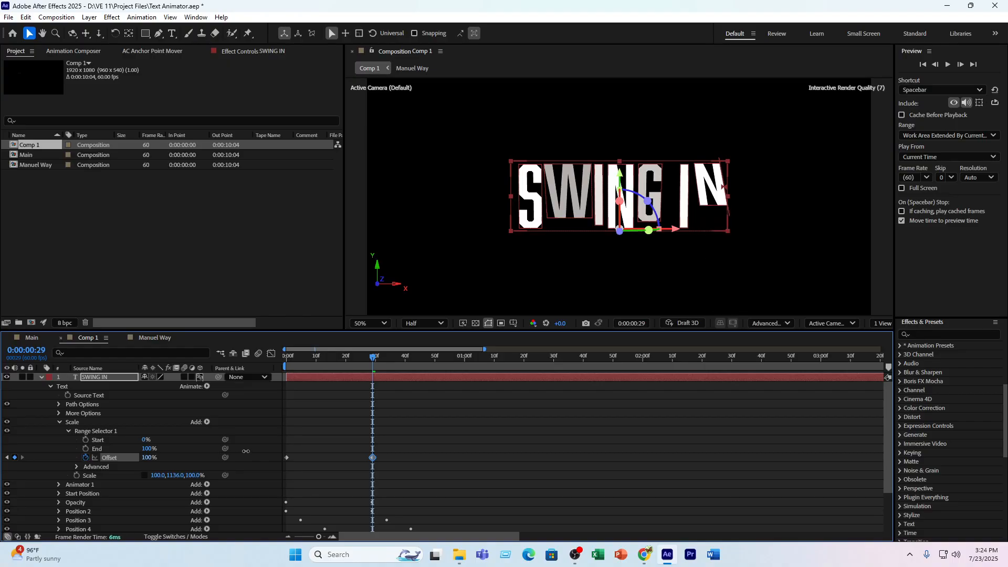
- Preview the text animation from the beginning and inspect the letters around 0:00:00:24
key(Home)
click(469, 453)
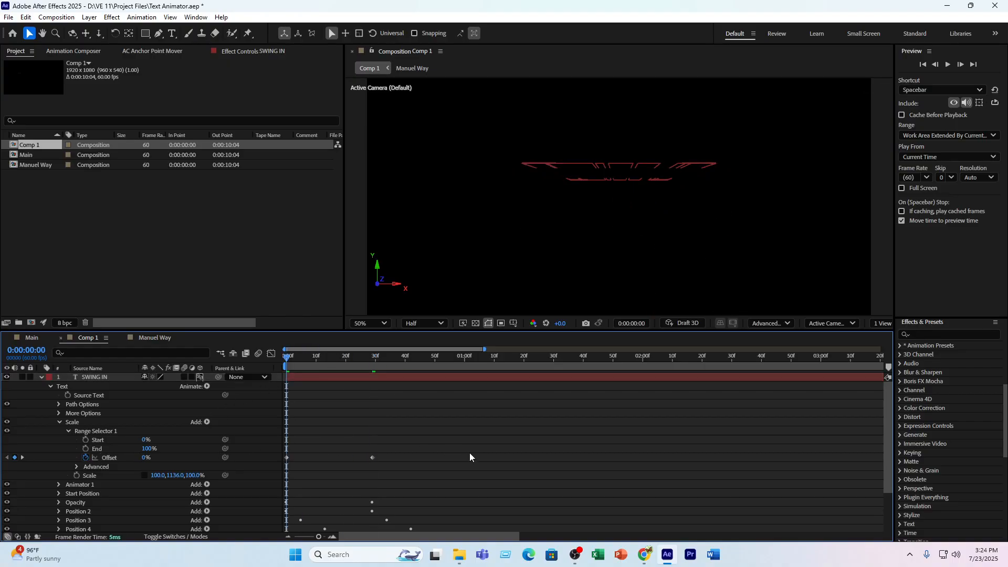
key(space)
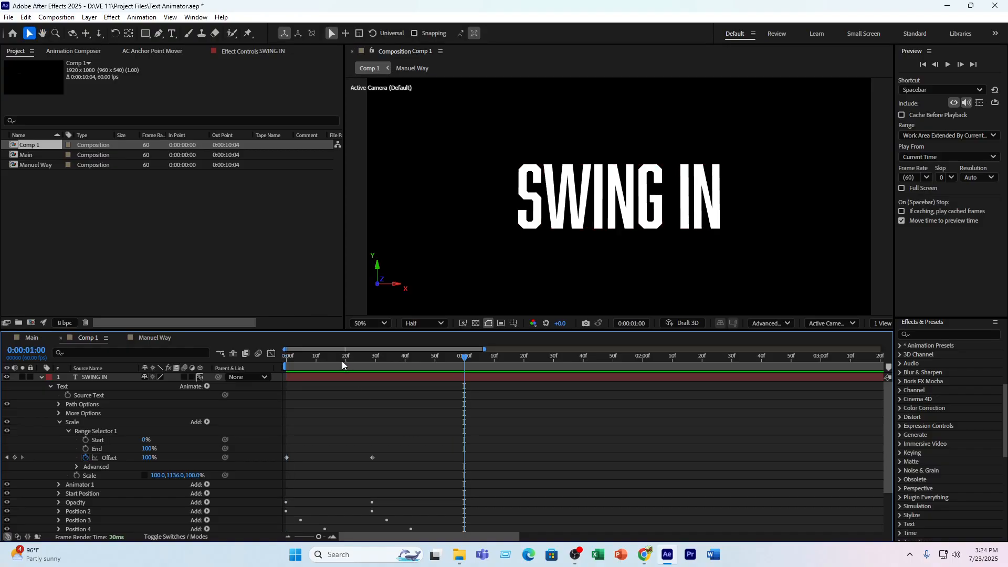
mouse_move(342, 361)
mouse_down()
mouse_move(288, 380)
mouse_move(358, 370)
mouse_up()
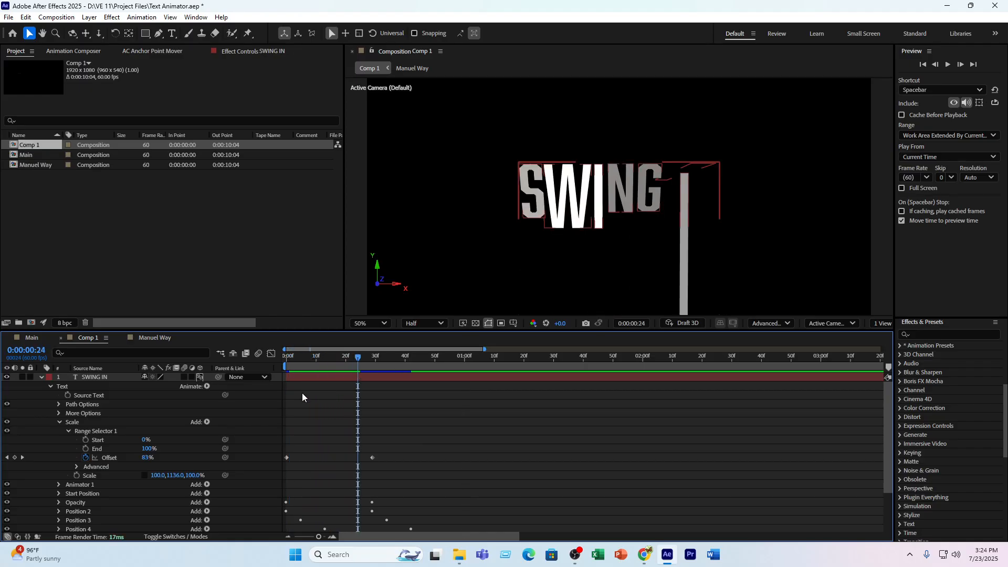
- Set the text's grouping alignment to 0, -94% and the Scale animator's vertical scale to 662%
click(69, 431)
click(59, 413)
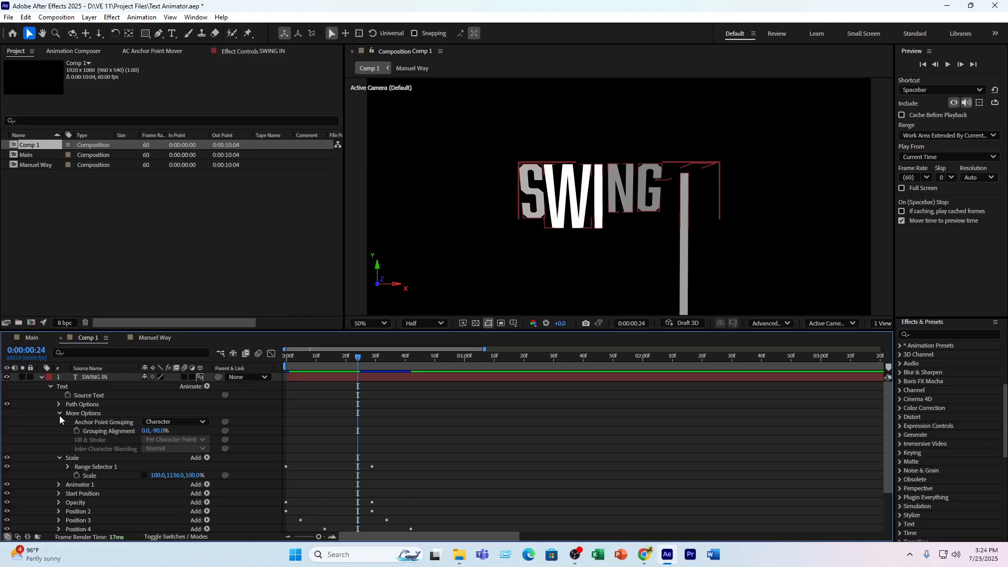
drag(161, 430, 125, 446)
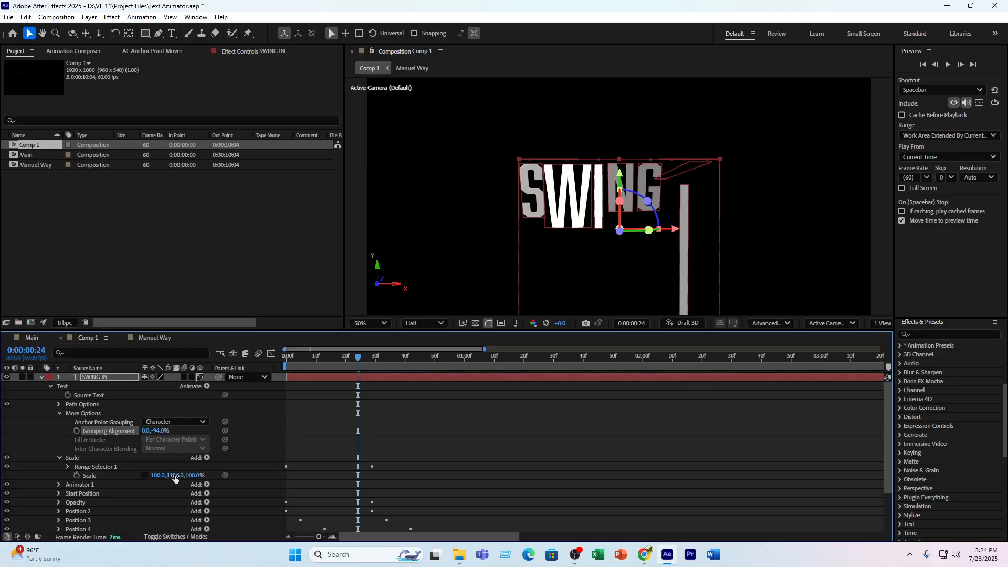
drag(173, 476, 2, 550)
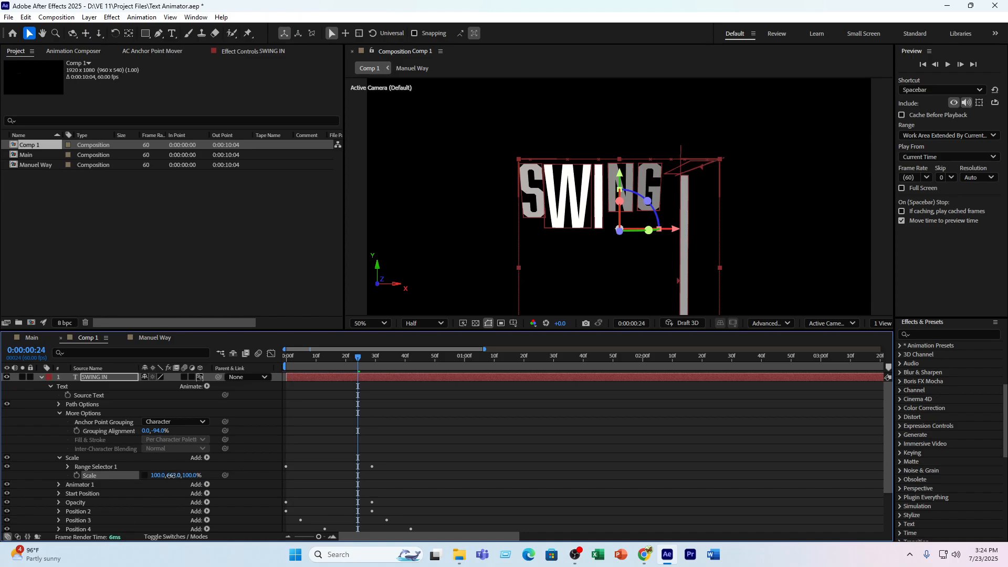
- Try a negative vertical scale of -859% on the Scale animator and preview the animation from the start
drag(172, 476, 3, 545)
drag(179, 473, 8, 546)
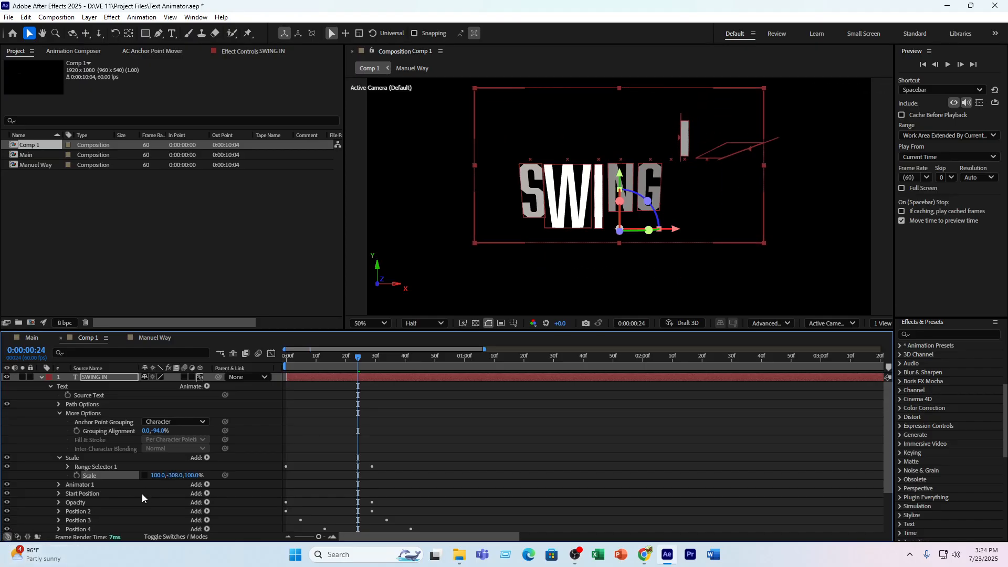
drag(171, 479, 58, 493)
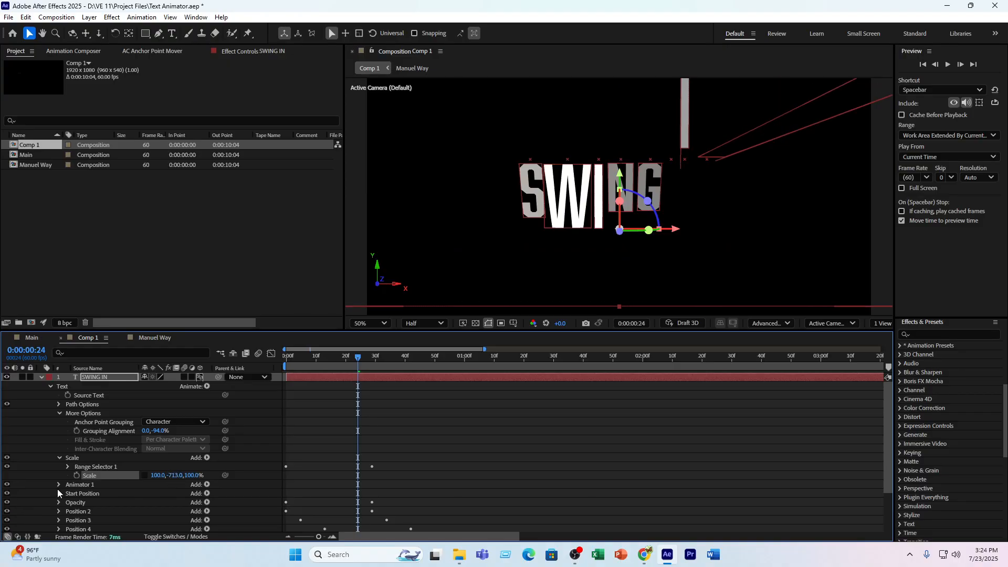
drag(178, 476, 105, 480)
drag(314, 357, 281, 359)
key(space)
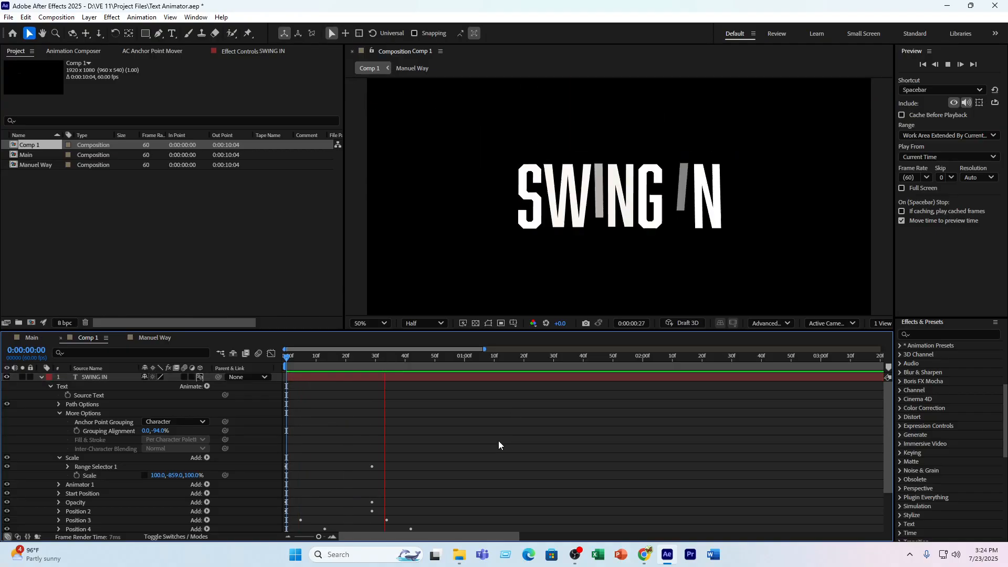
drag(384, 357, 327, 375)
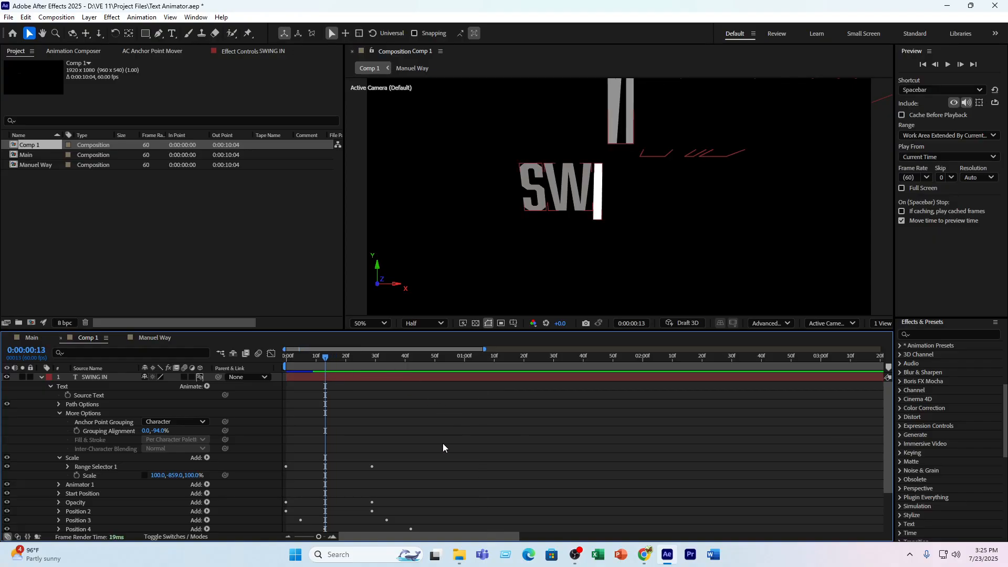
- Undo the last four vertical scale changes one after another, previewing the animation along the way
key(ctrl+z)
key(ctrl+z)
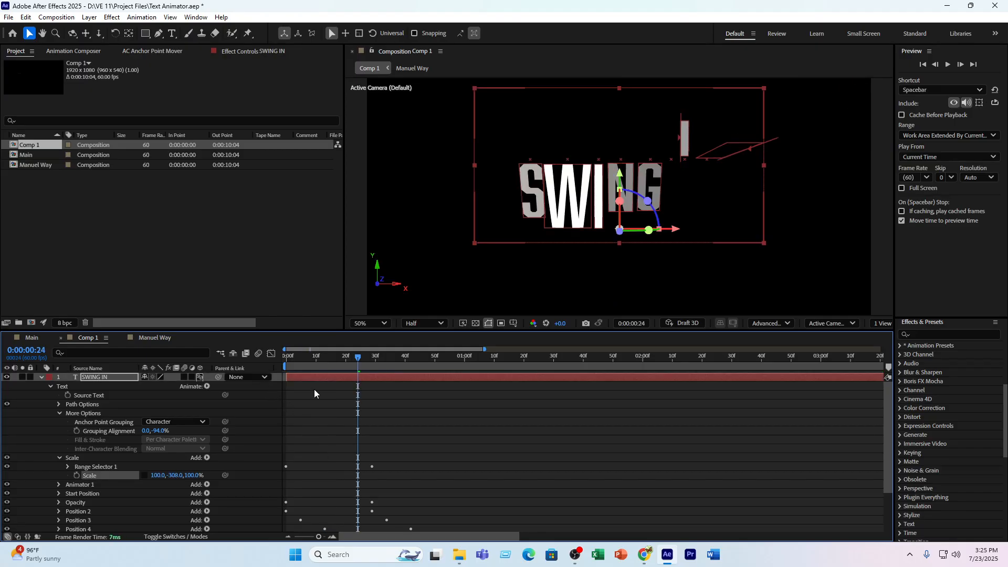
key(space)
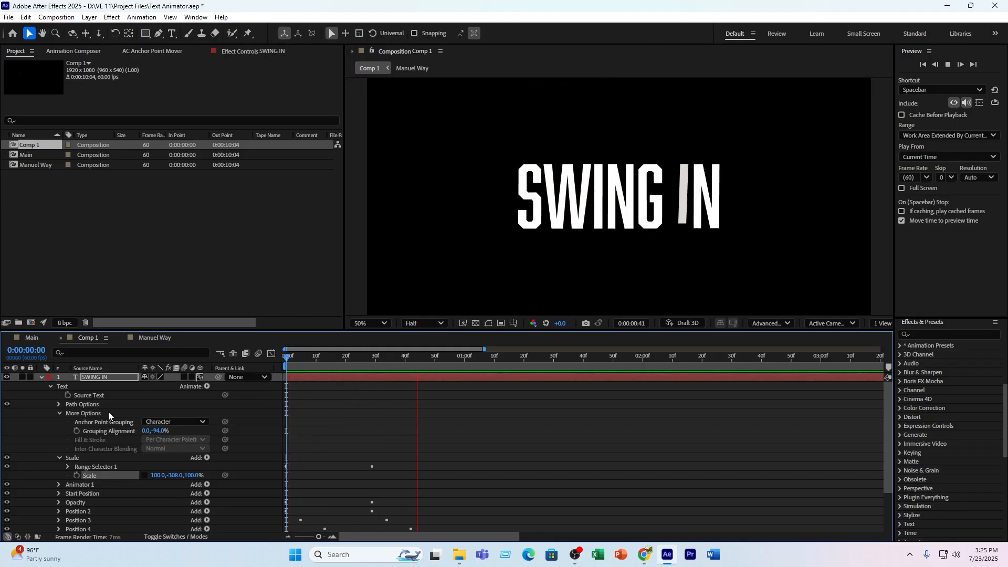
key(ctrl+z)
drag(357, 358, 285, 371)
key(space)
key(space)
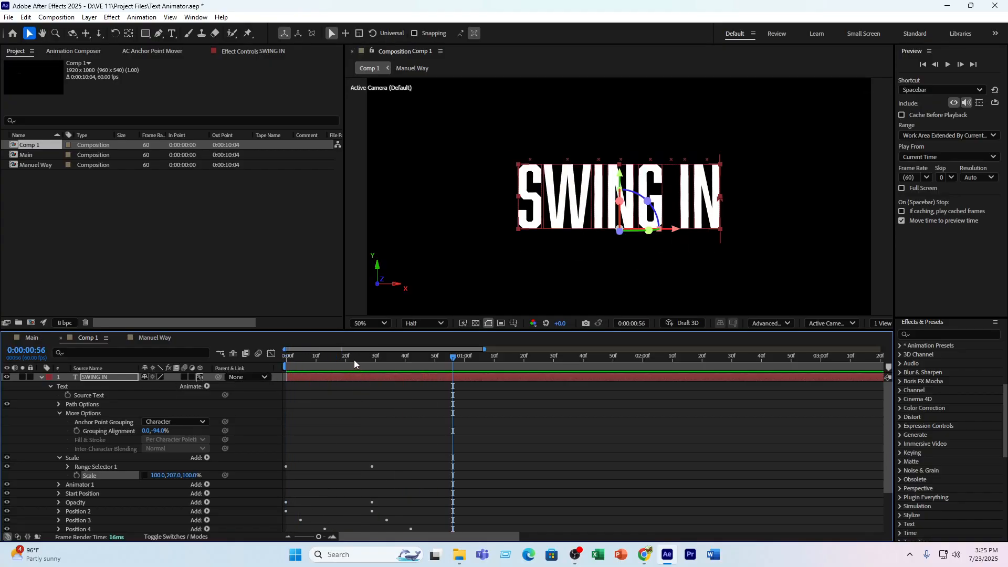
drag(354, 359, 354, 391)
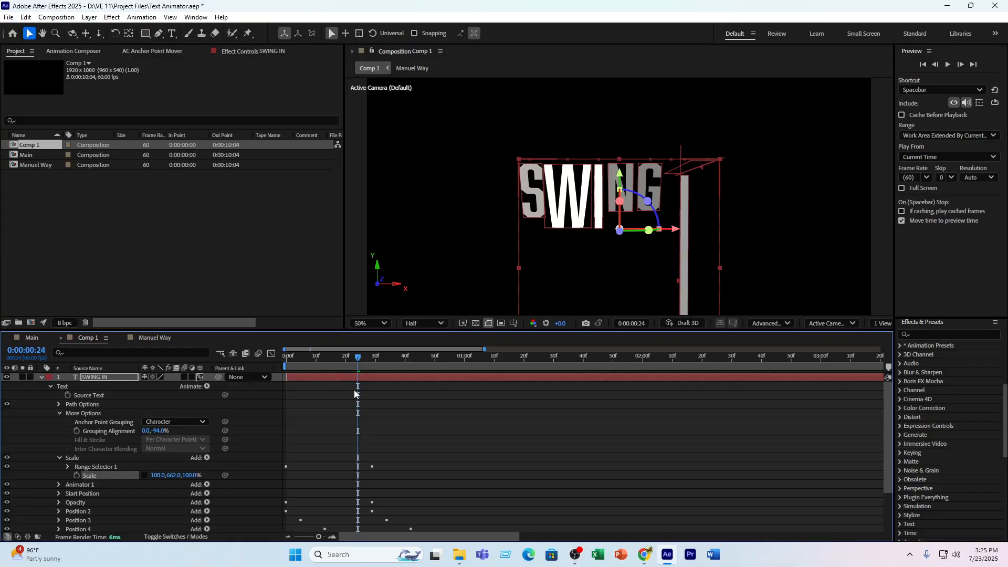
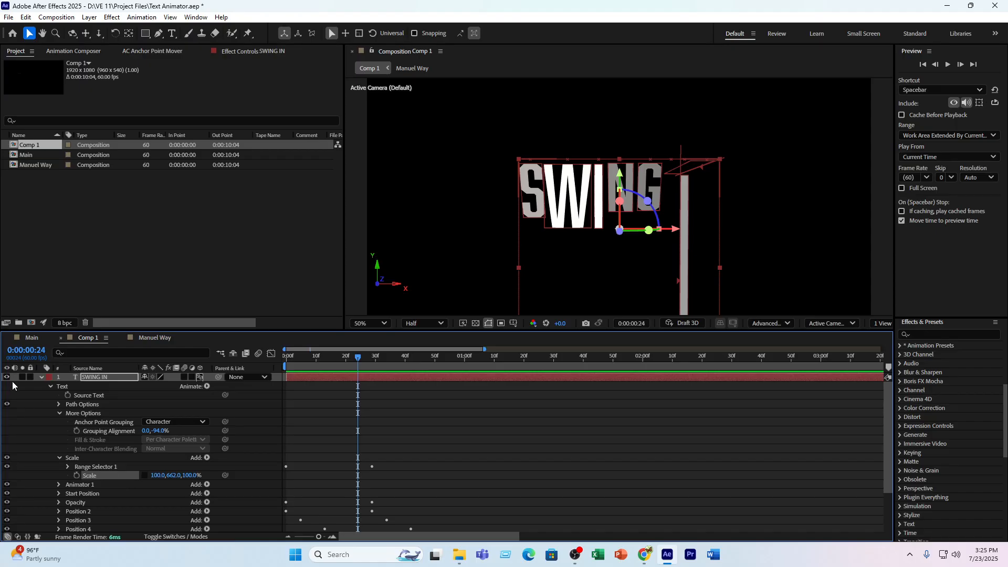
- Collapse the More Options and Scale groups, check the animation at 0:00:00:16, and collapse the SWING IN layer's properties
click(60, 413)
click(60, 424)
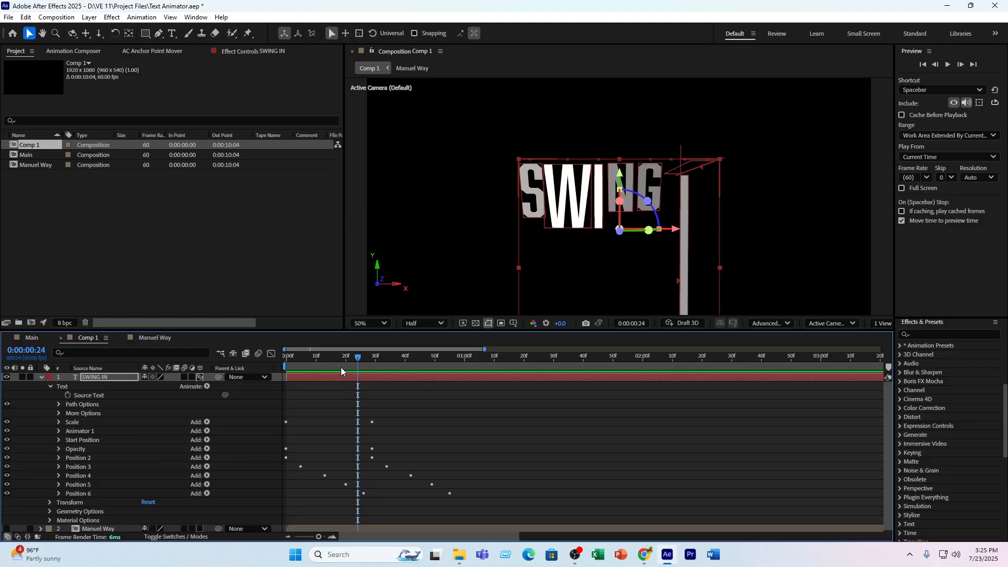
mouse_move(344, 368)
mouse_down()
mouse_move(282, 369)
mouse_move(333, 369)
mouse_up()
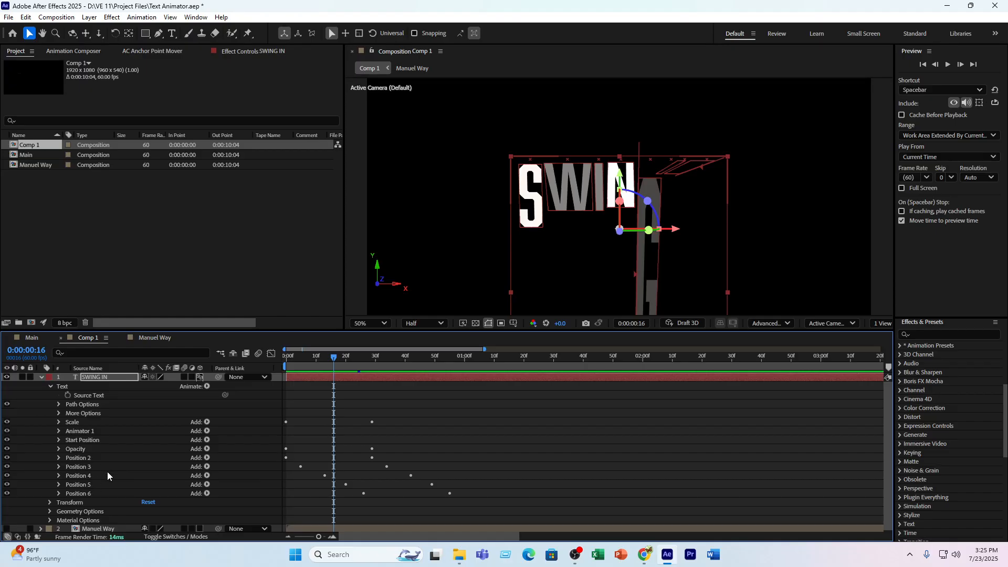
click(42, 378)
click(53, 415)
- Create a new 1920 × 1080 px composition at 60 fps with a duration of 0:00:10:04
click(63, 238)
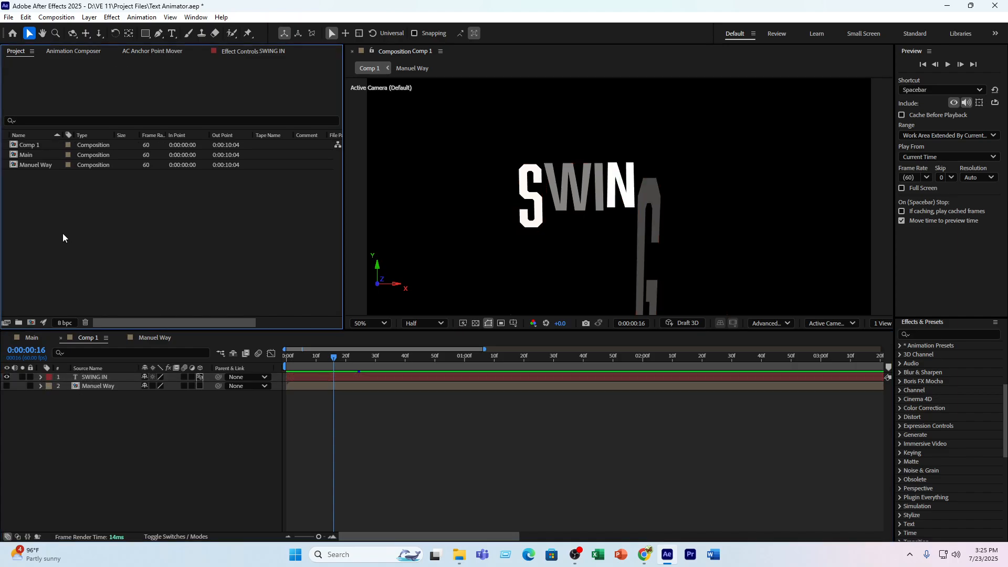
click(31, 322)
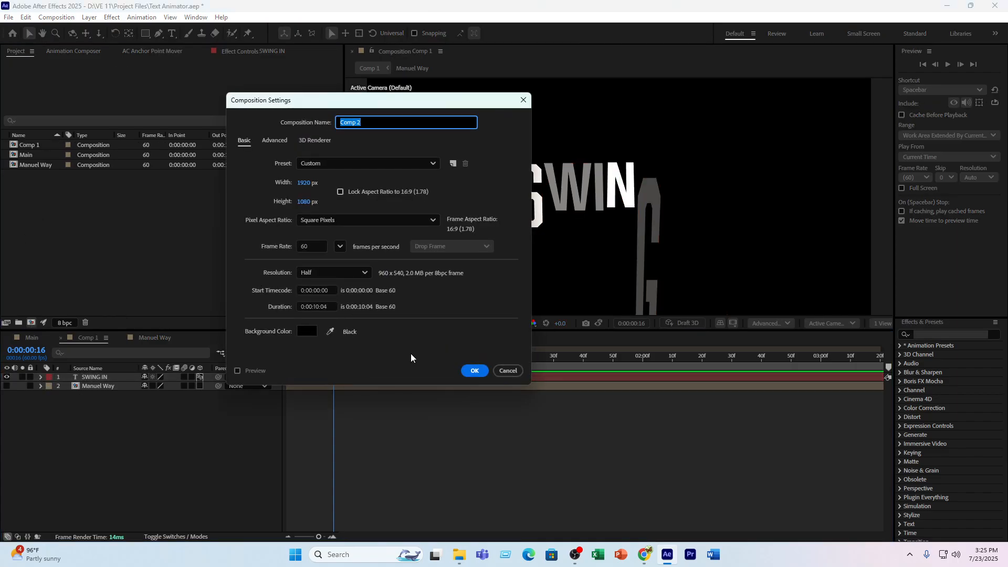
click(471, 371)
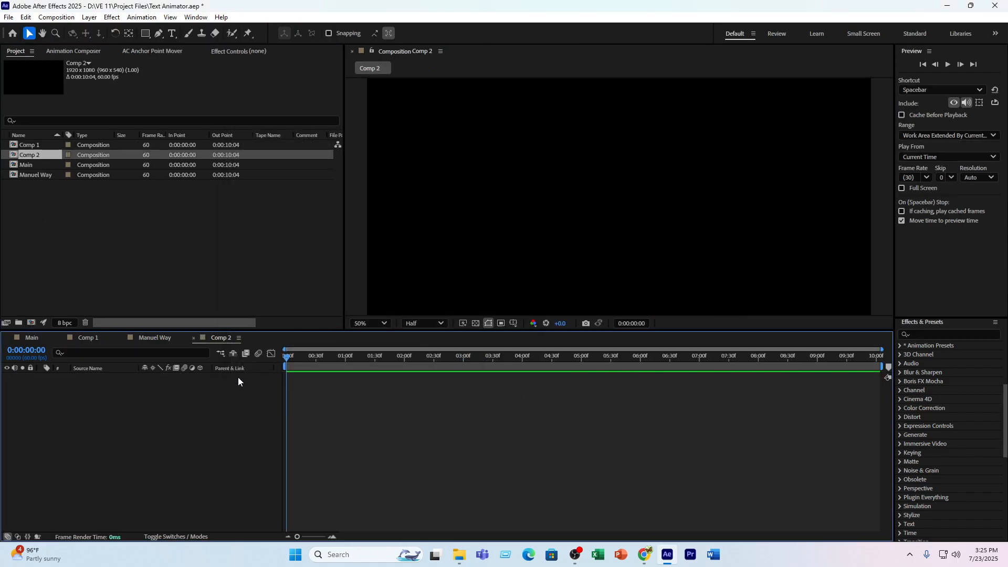
- Add a text layer reading PLEASE LIKE US in the new composition
click(172, 33)
click(518, 174)
text(PL)
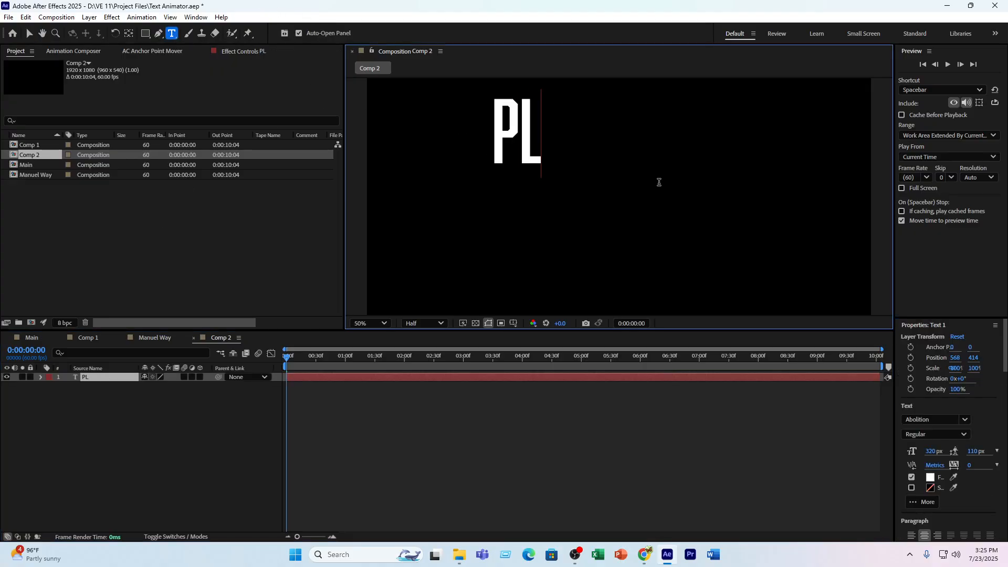
text(EASE)
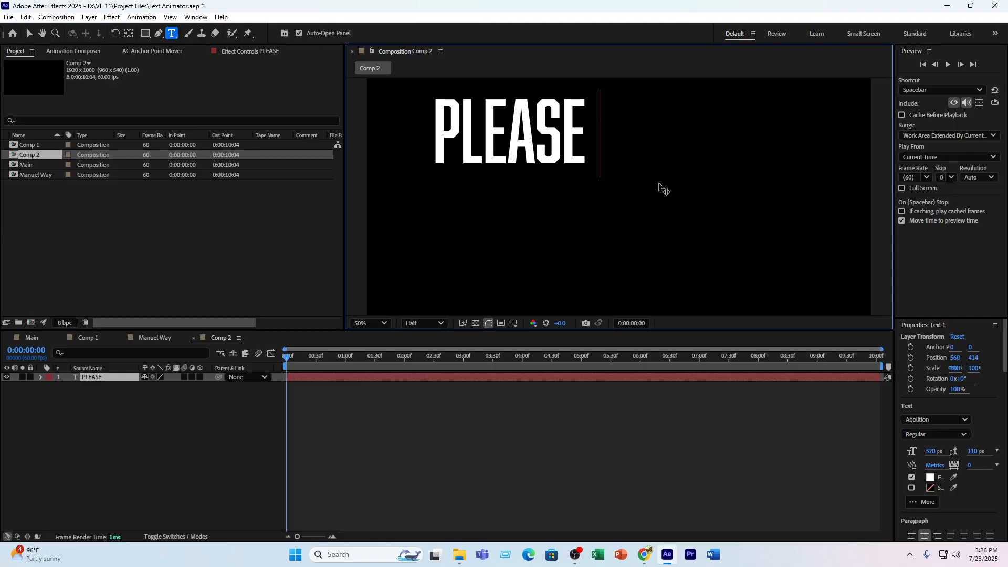
text( LIKE US)
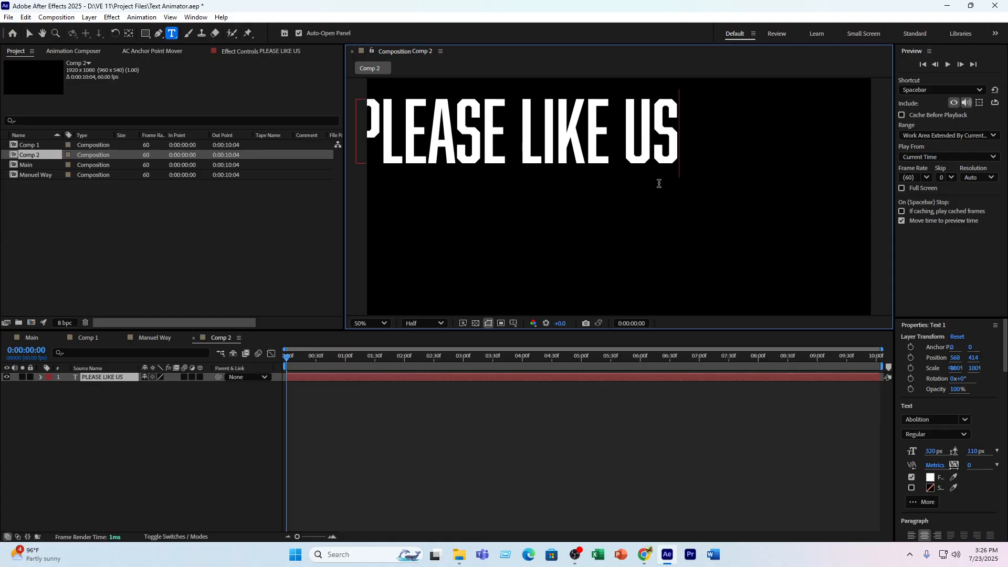
- Reduce the font size of the PLEASE LIKE US text and centre it horizontally and vertically in the composition
key(ctrl+a)
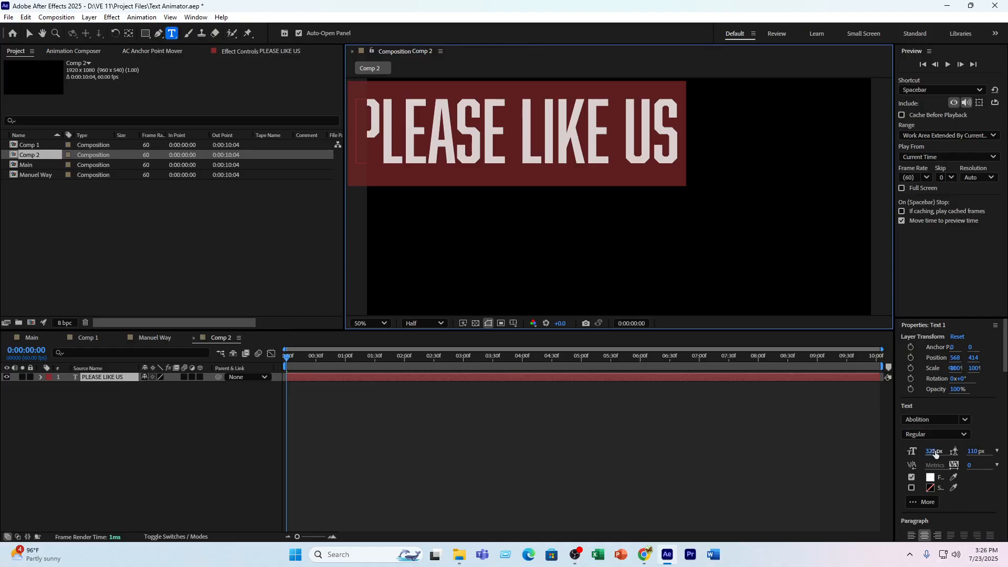
drag(934, 451, 883, 459)
scroll(920, 486, down, 5)
click(924, 510)
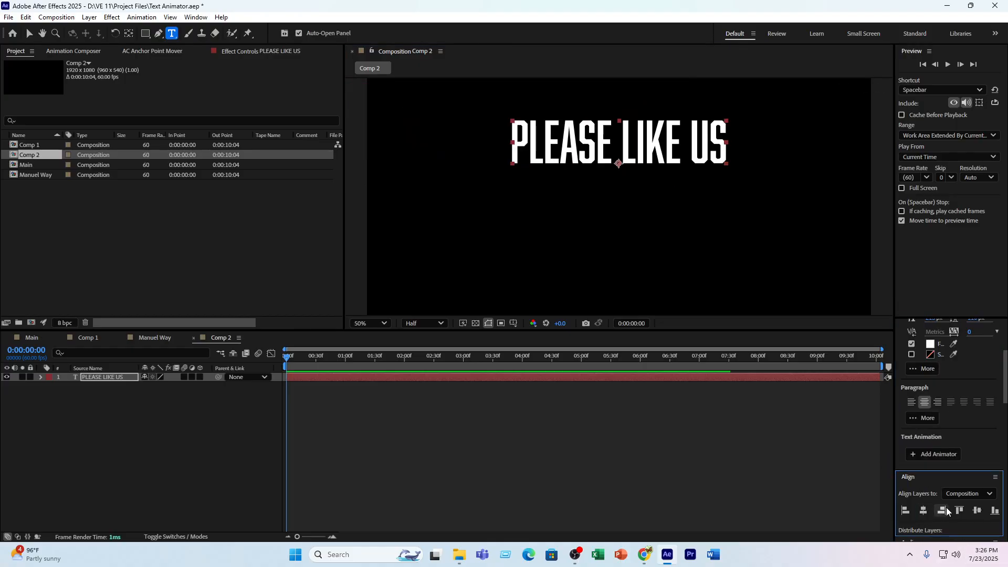
click(975, 513)
click(127, 444)
- Add an Anchor Point animator to the PLEASE LIKE US layer and expand its range selector
scroll(564, 198, down, 2)
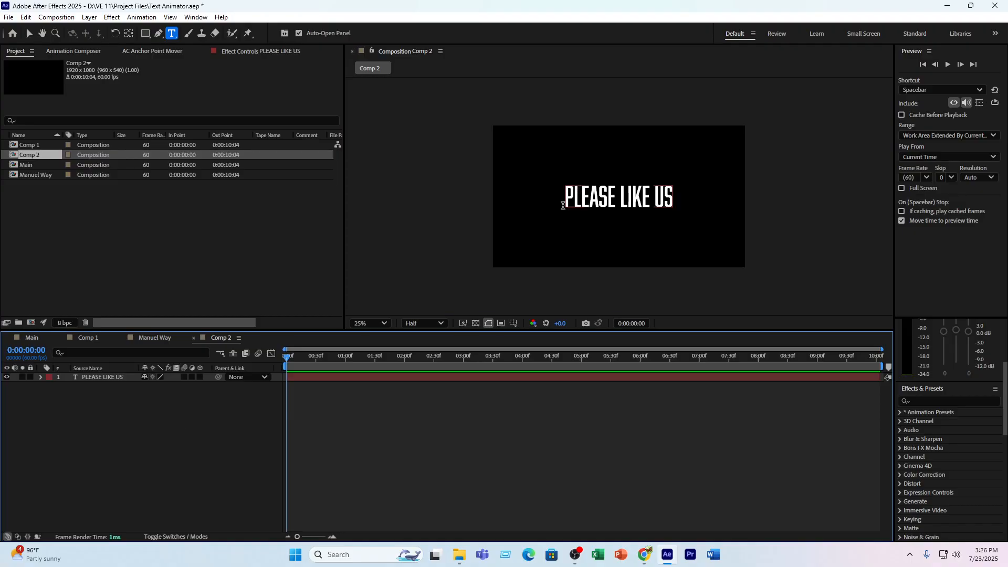
key(v)
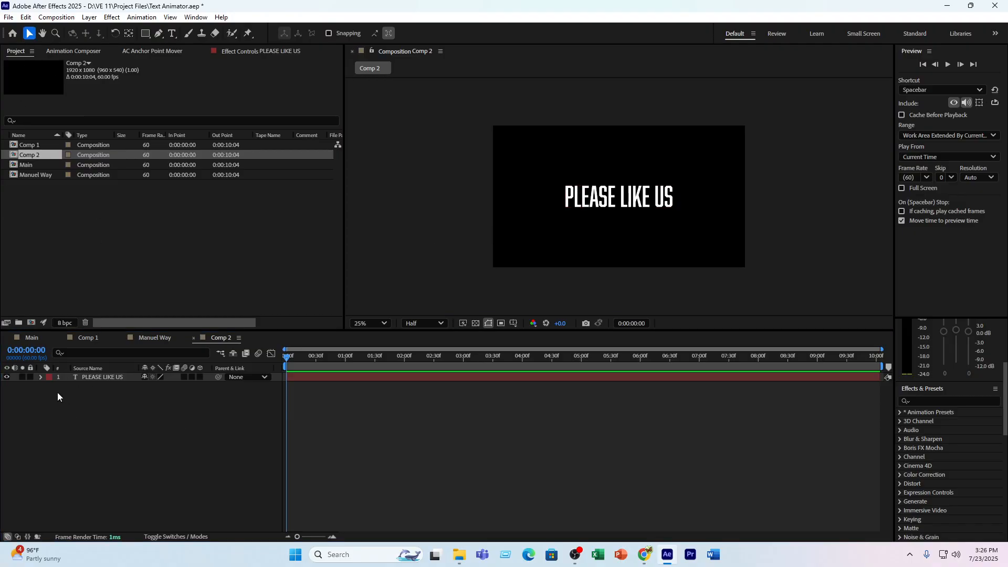
click(207, 386)
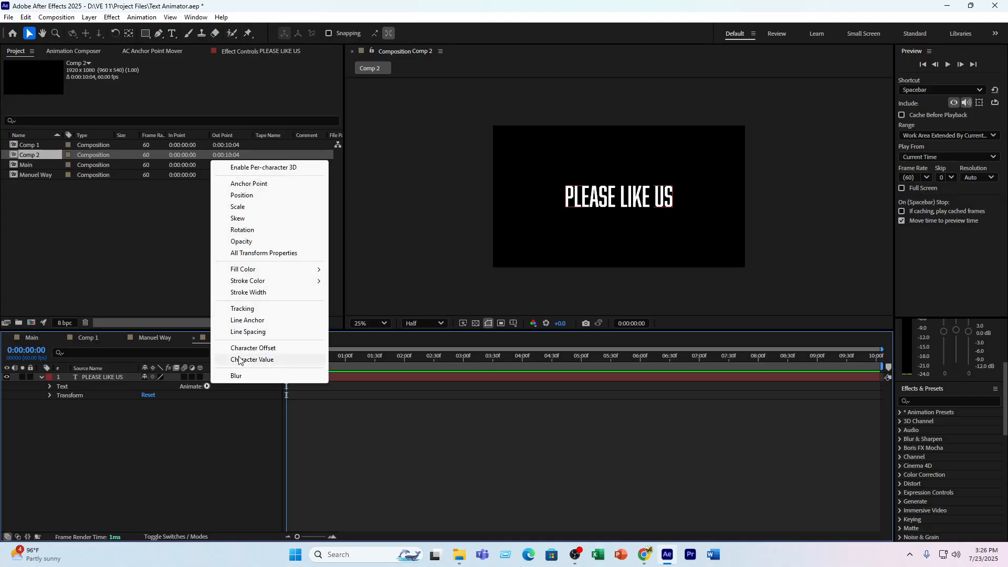
click(256, 184)
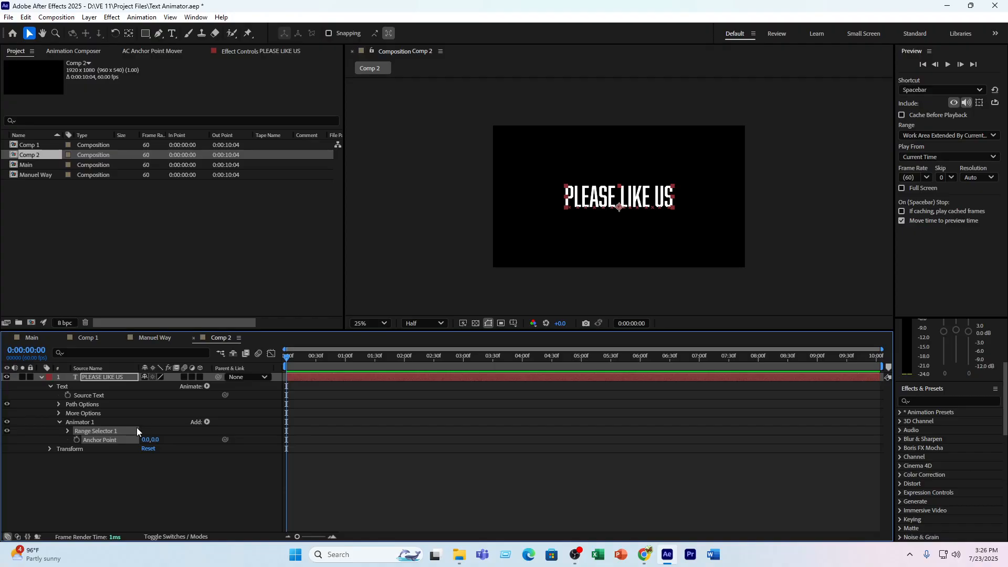
click(67, 429)
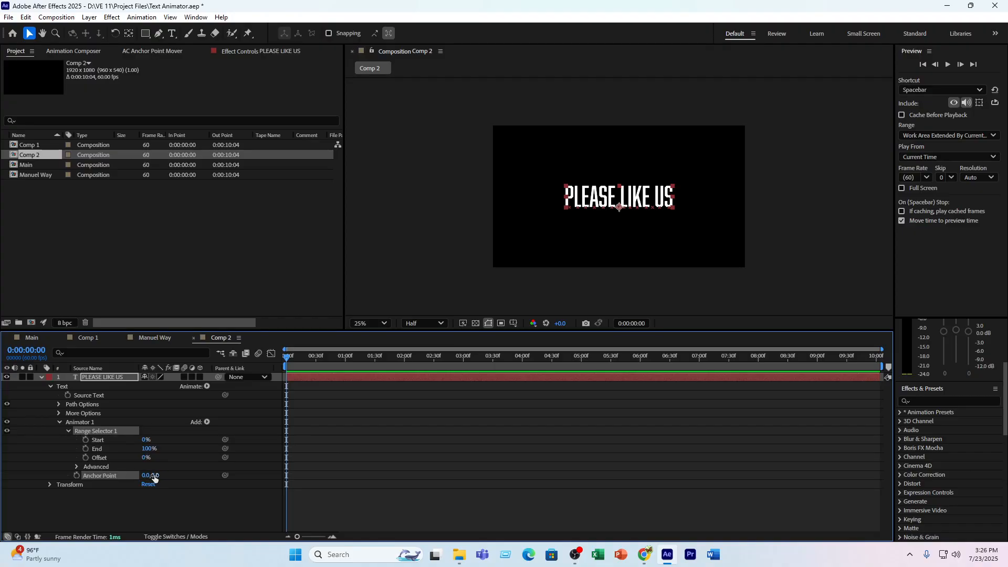
- Try shifting the animator's Anchor Point vertically to about 326 px and undo the change
drag(154, 475, 79, 480)
key(ctrl+z)
click(114, 500)
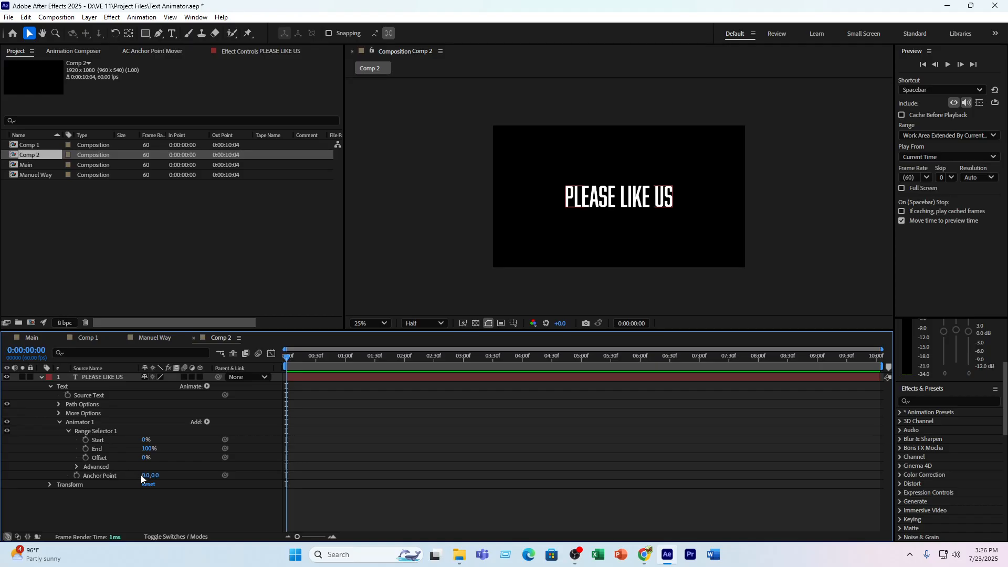
drag(141, 474, 627, 196)
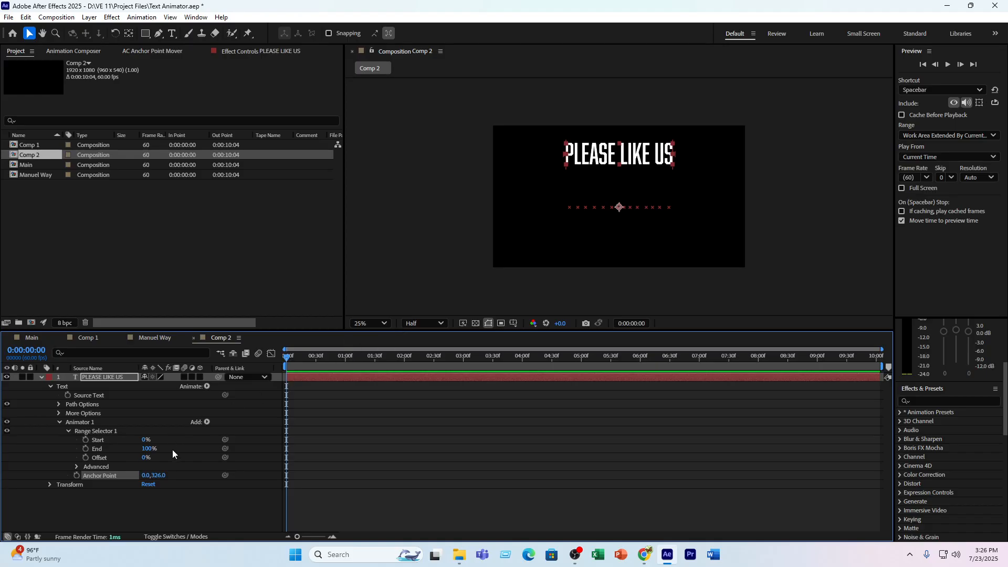
key(ctrl+z)
click(132, 508)
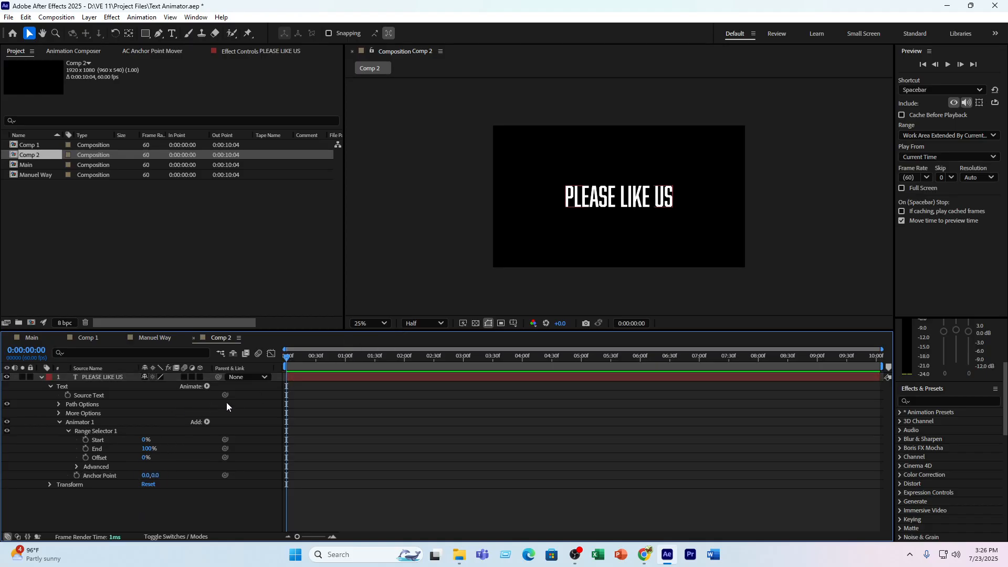
- Add Position and Rotation properties to Animator 1 of the PLEASE LIKE US layer
click(207, 423)
mouse_move(236, 426)
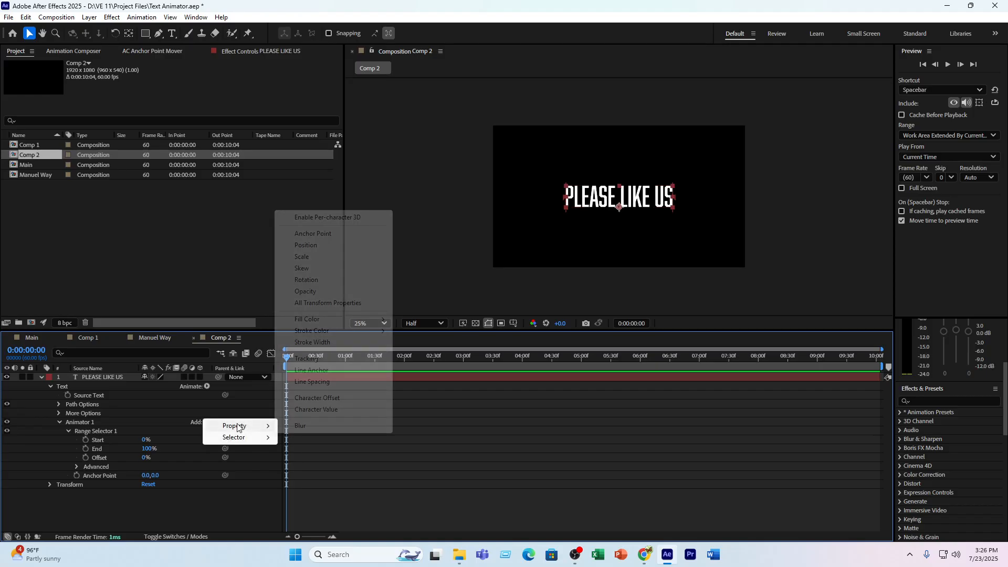
click(314, 246)
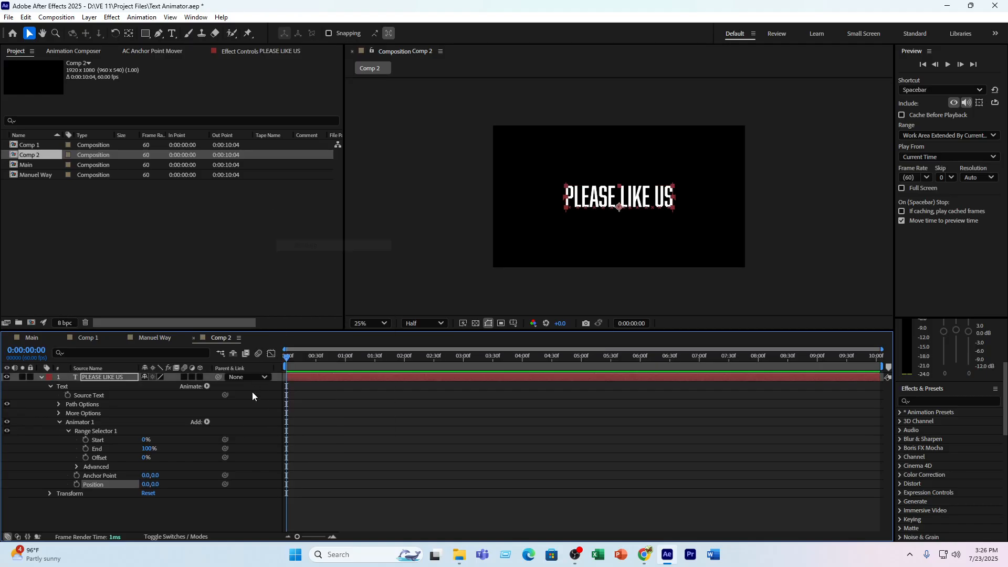
click(207, 422)
mouse_move(236, 426)
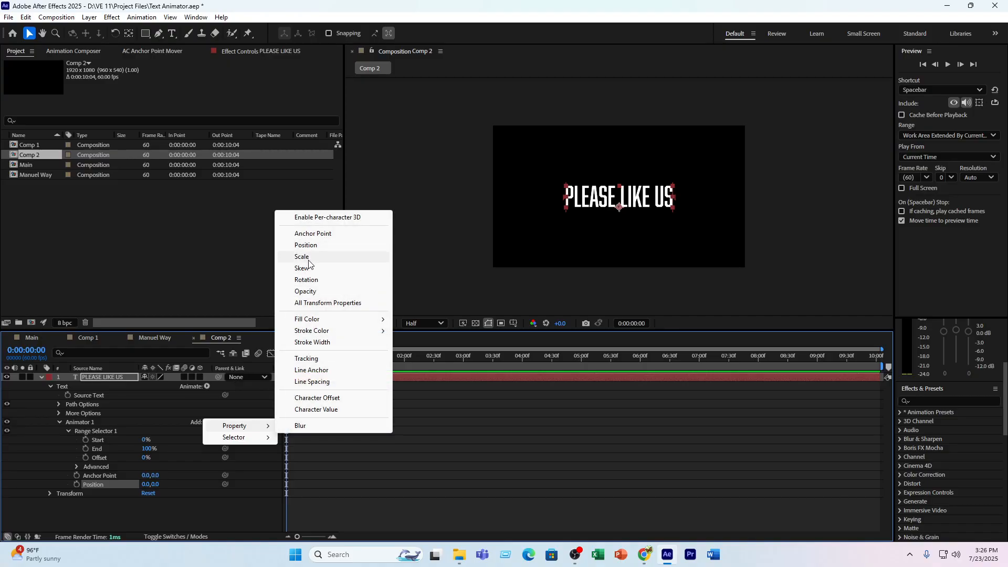
click(306, 280)
click(127, 509)
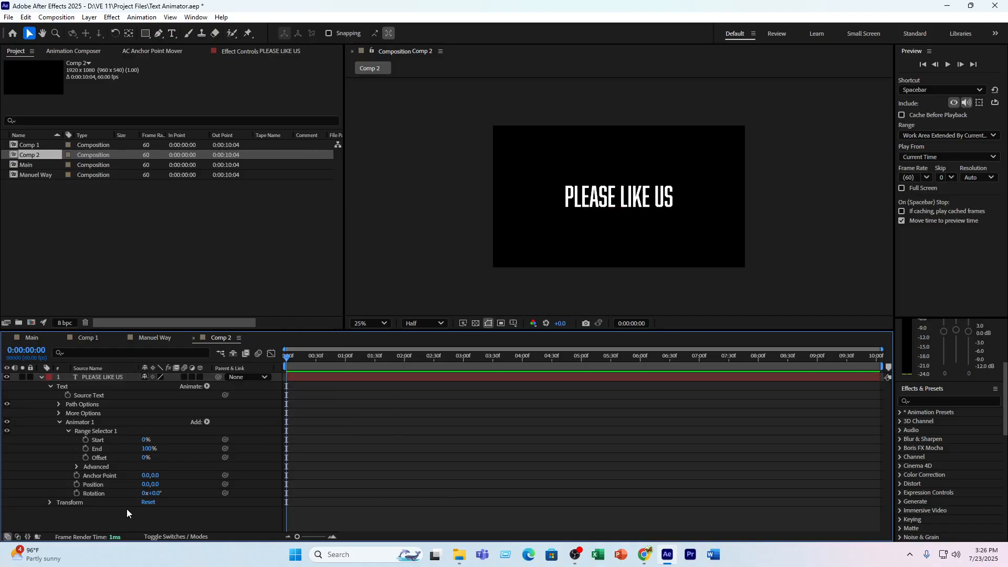
- Try a Position Y of -94 and an Anchor Point Y of 76 on the animator, and undo the Anchor Point change
drag(152, 485, 84, 494)
key(ctrl+z)
drag(151, 483, 94, 497)
drag(155, 475, 187, 473)
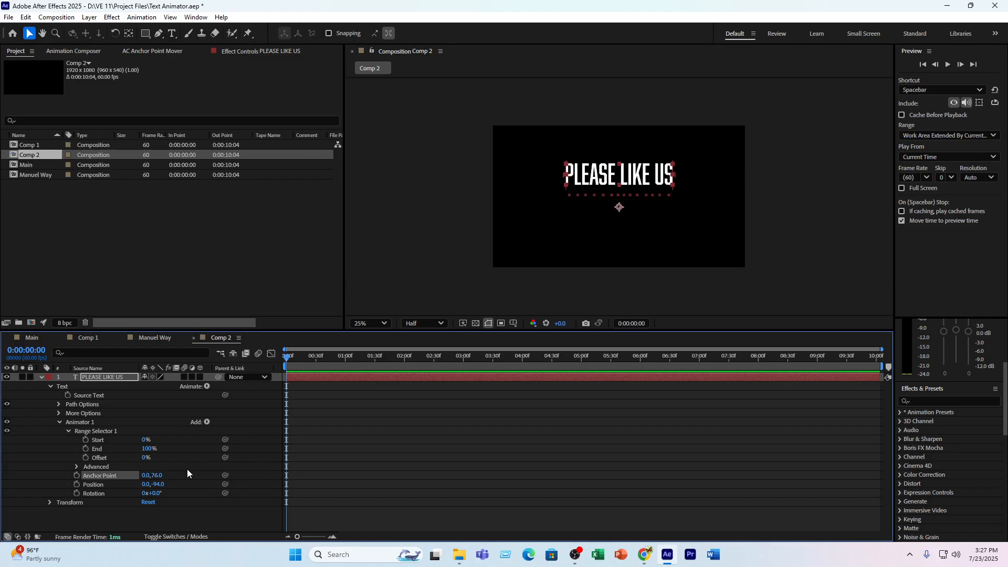
key(ctrl+z)
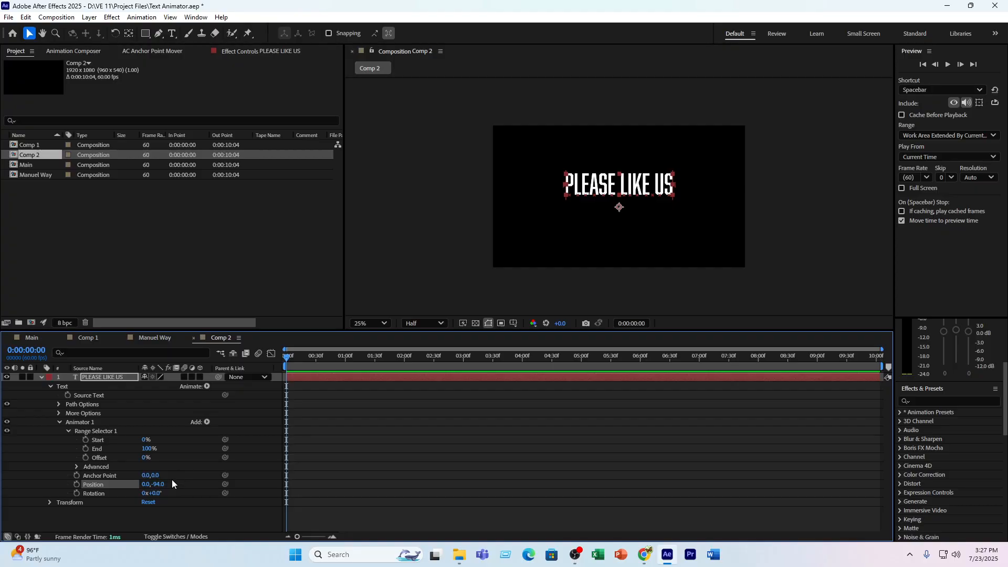
- Set the animator's Rotation to 90°
drag(156, 493, 200, 489)
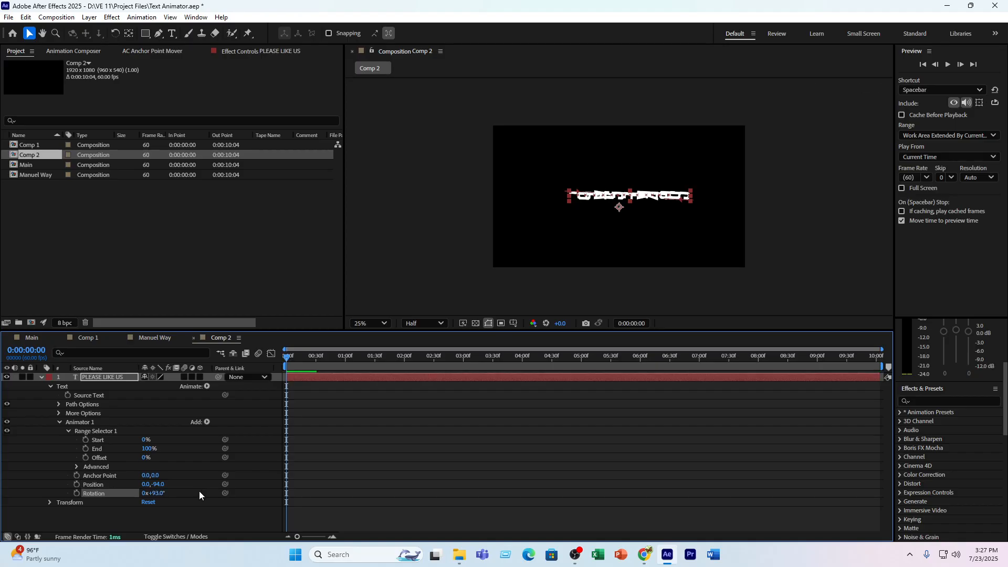
click(159, 493)
text(90)
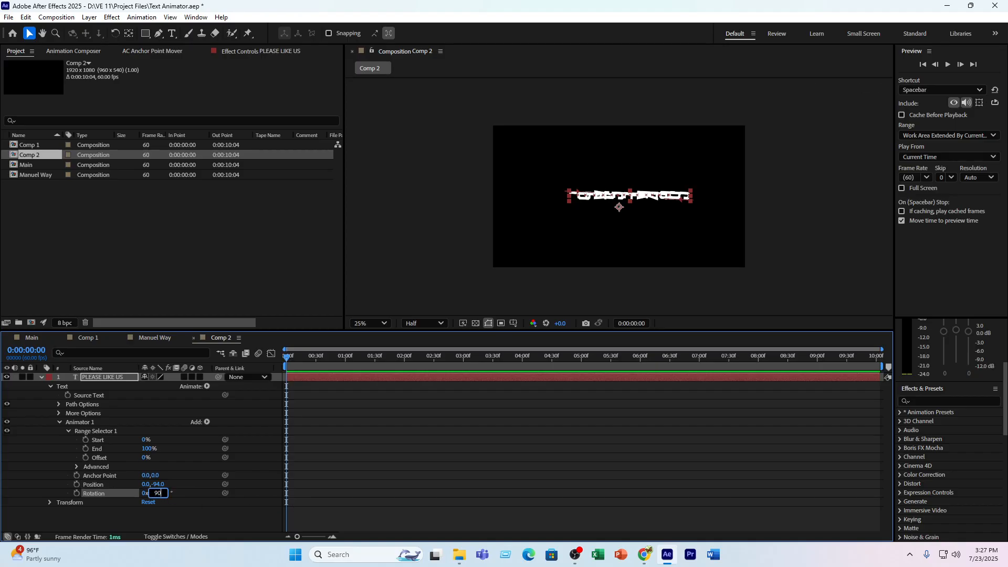
key(Return)
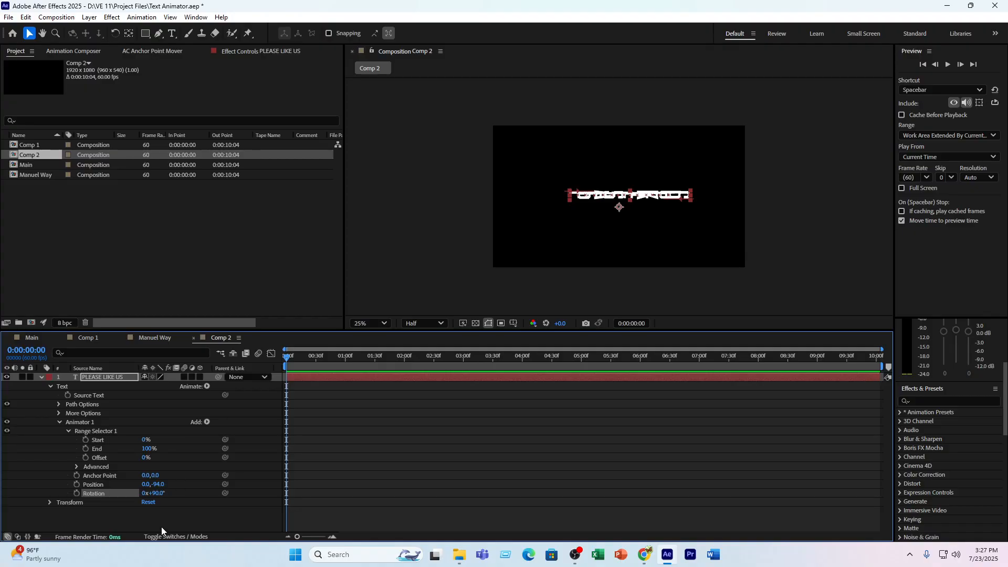
- Reset the animator's Position Y to 0 and move the text below the frame with a Position Y of 505
click(159, 484)
text(0)
key(Return)
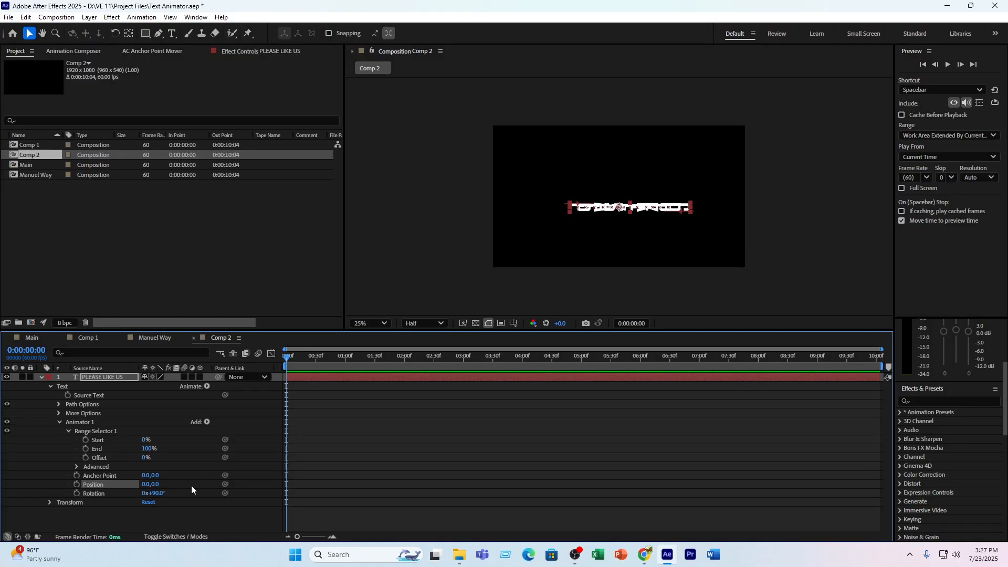
drag(154, 484, 436, 476)
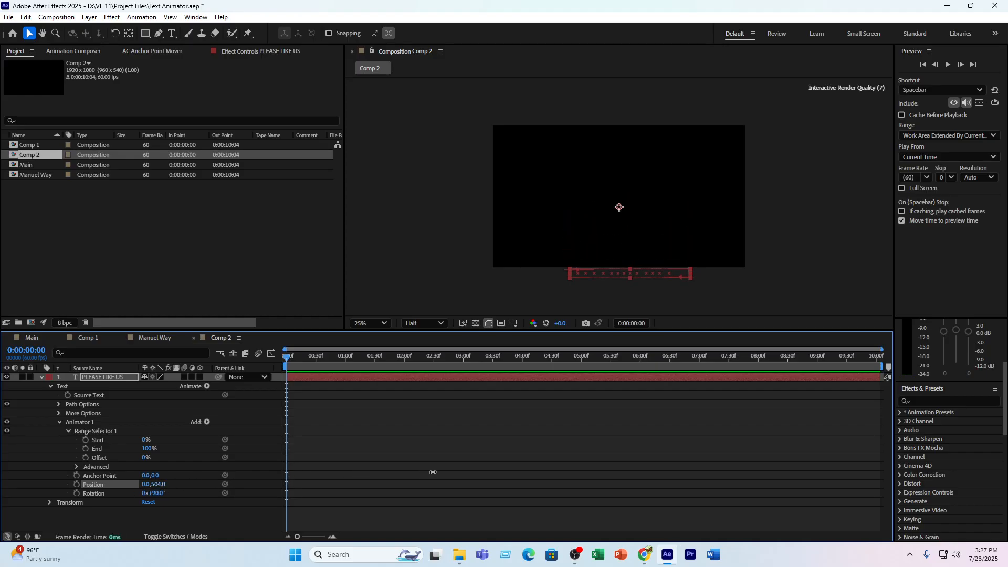
- Keyframe the range selector's Offset at 0% on the first frame and 100% at 0:00:00:29, and preview the animation
click(86, 458)
click(315, 357)
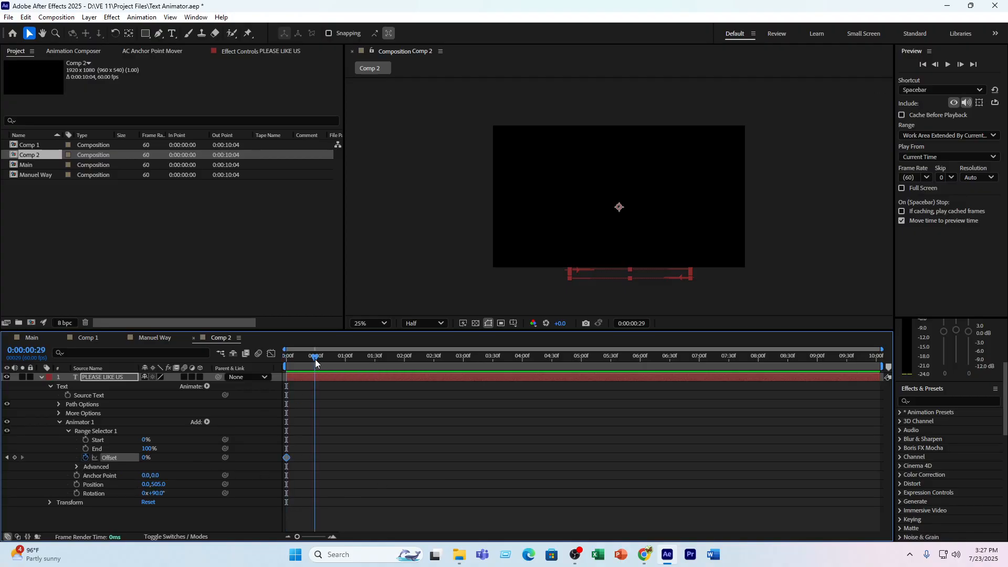
drag(141, 461, 205, 454)
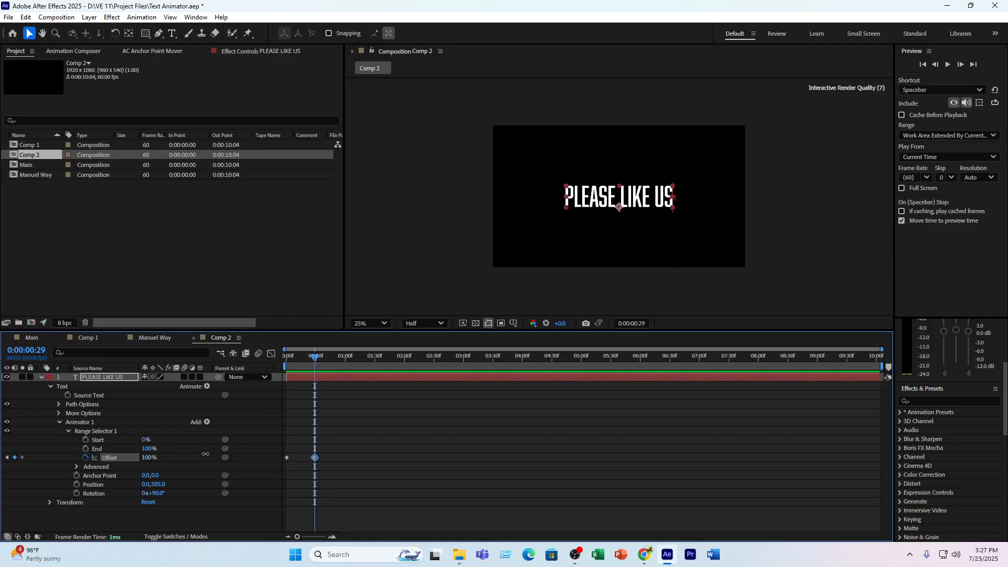
mouse_move(311, 360)
mouse_down()
mouse_move(286, 361)
mouse_move(320, 365)
mouse_up()
key(space)
key(space)
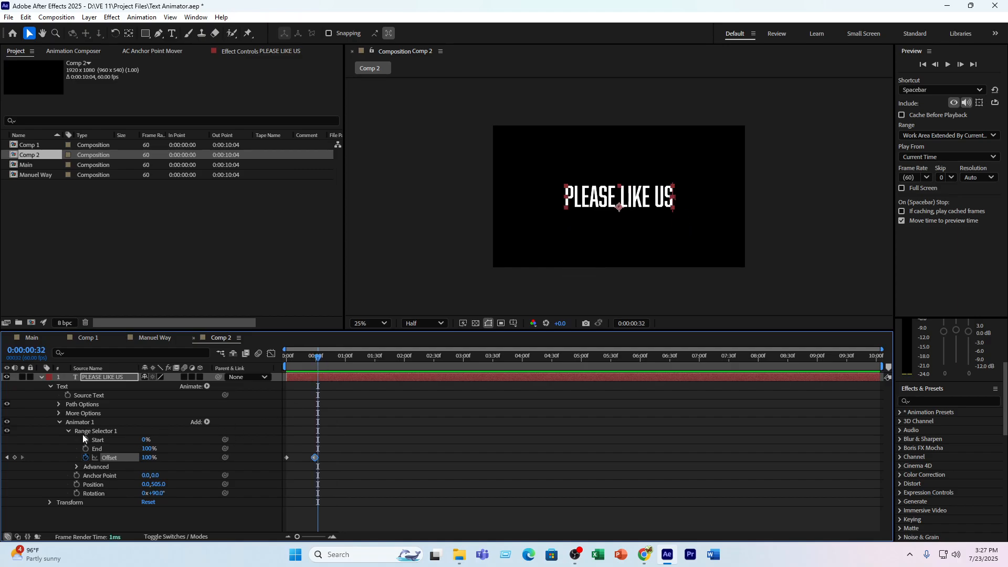
- Set the text's Anchor Point Grouping to Word and preview the animation from the start
click(58, 414)
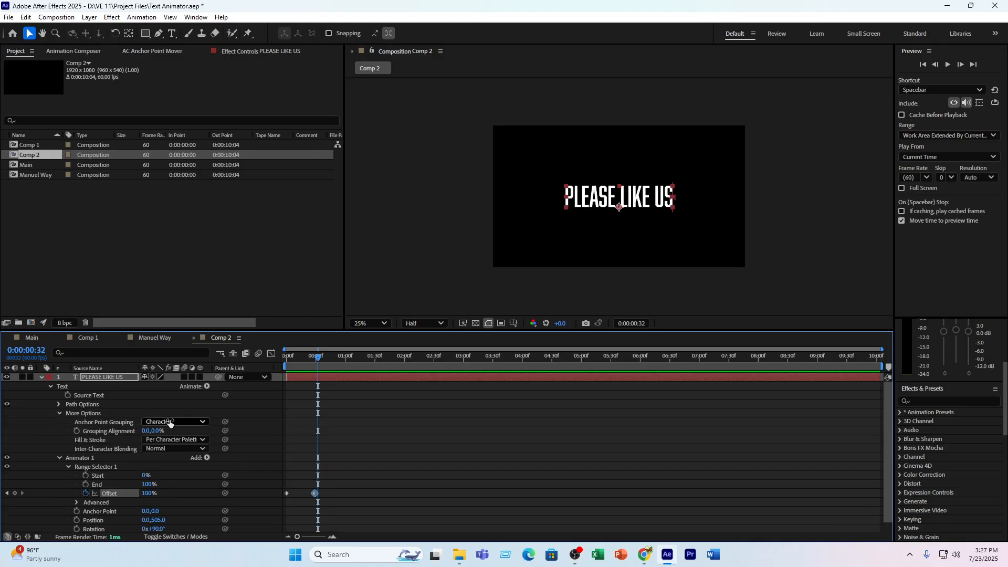
click(169, 423)
click(168, 445)
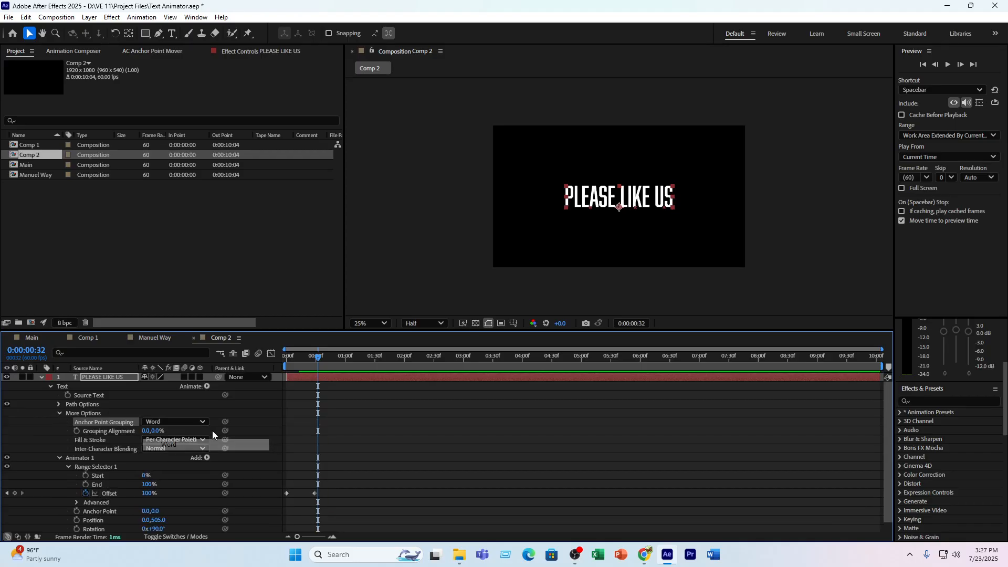
drag(313, 361, 286, 362)
key(space)
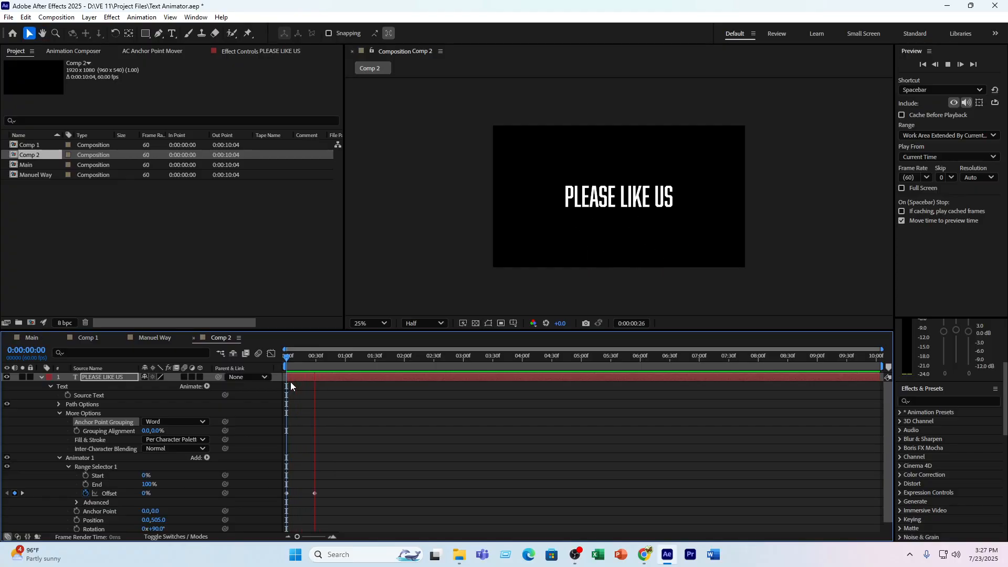
key(space)
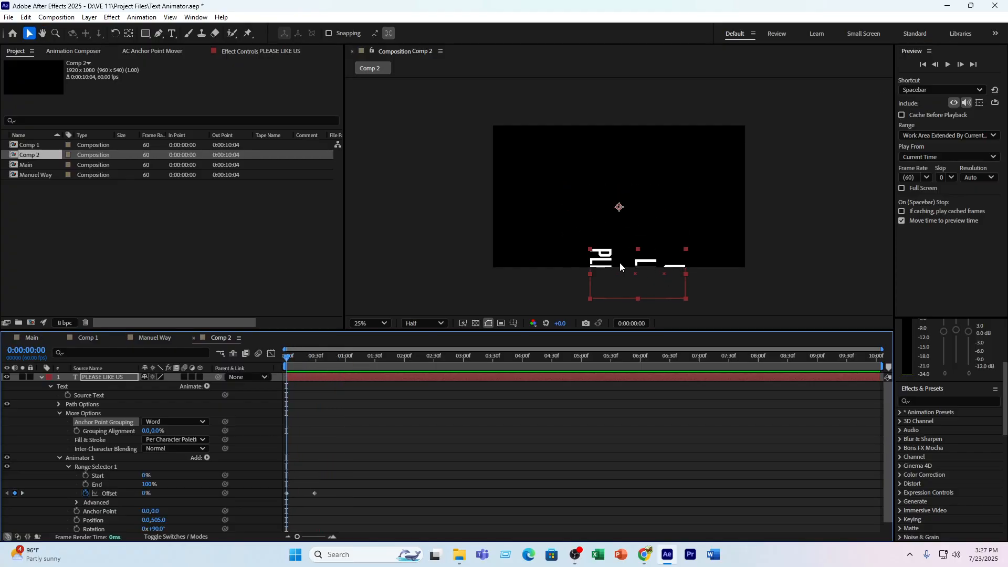
- Return the Anchor Point Grouping to Character and reset the animator's Position to 0, 0 at 0:00:00:25
click(165, 423)
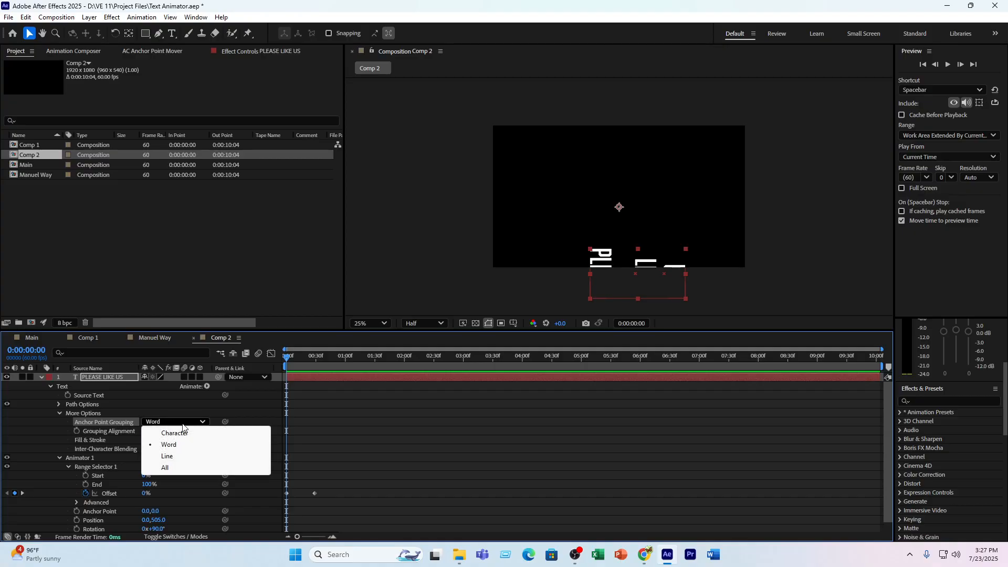
click(171, 425)
drag(290, 363, 314, 366)
scroll(333, 439, down, 1)
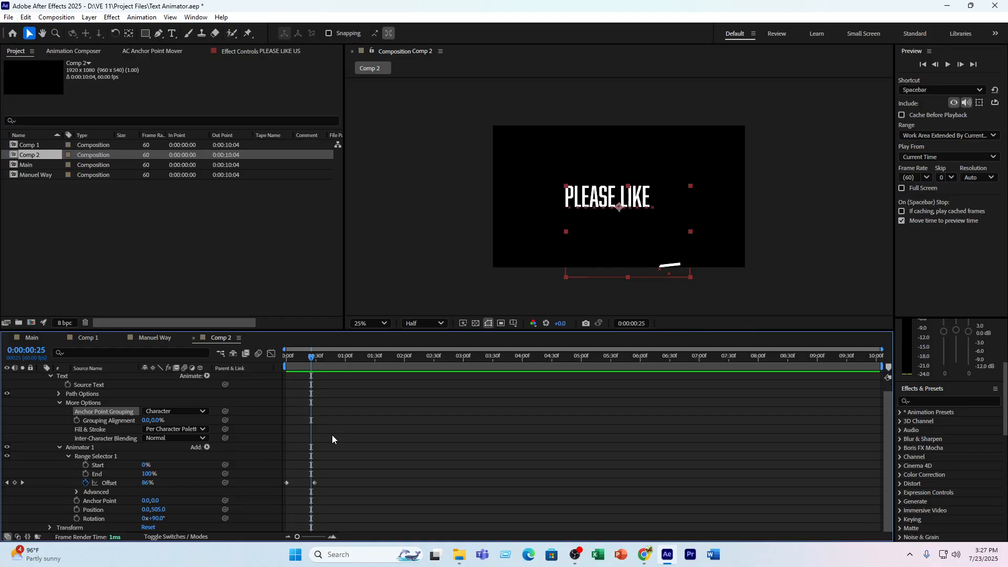
click(159, 509)
text(0)
key(Return)
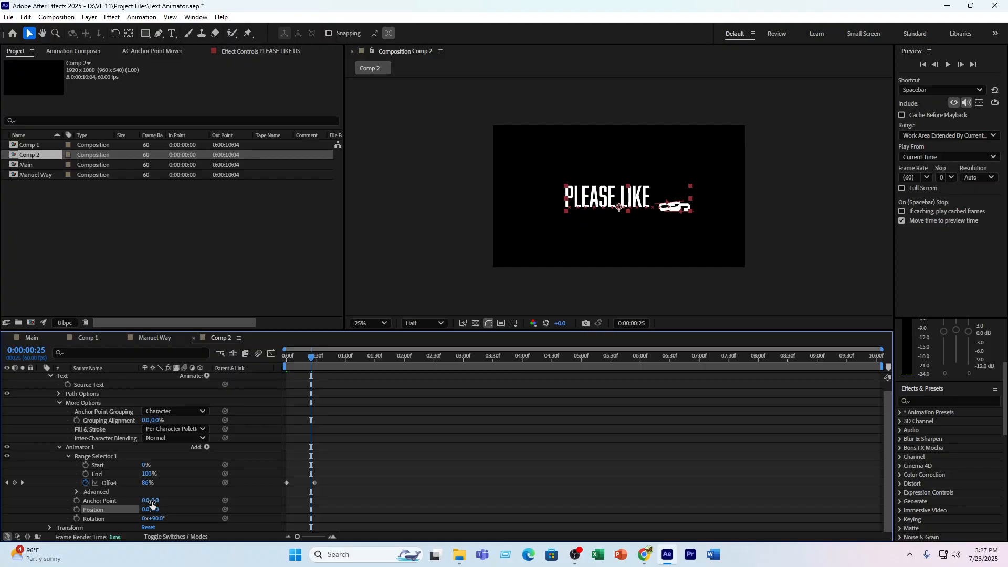
- Set the animator's Anchor Point to -467, 0 and preview how the letters swing in
drag(152, 501, 284, 495)
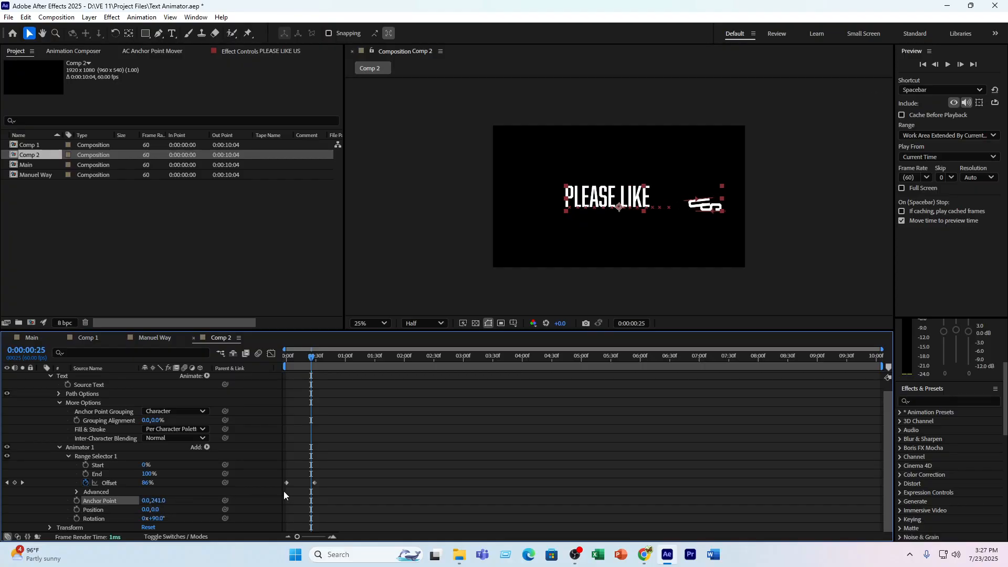
key(ctrl+z)
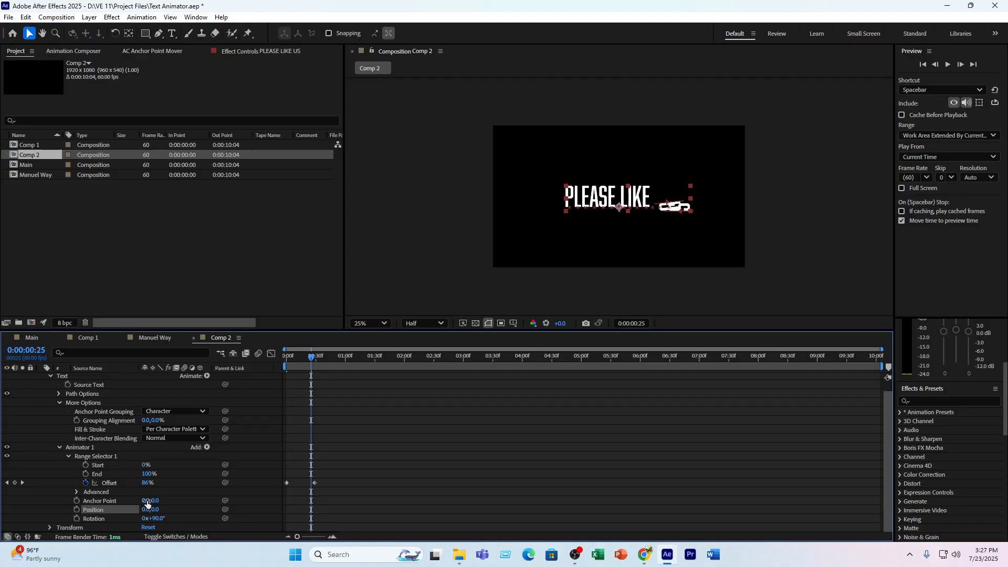
drag(146, 501, 101, 542)
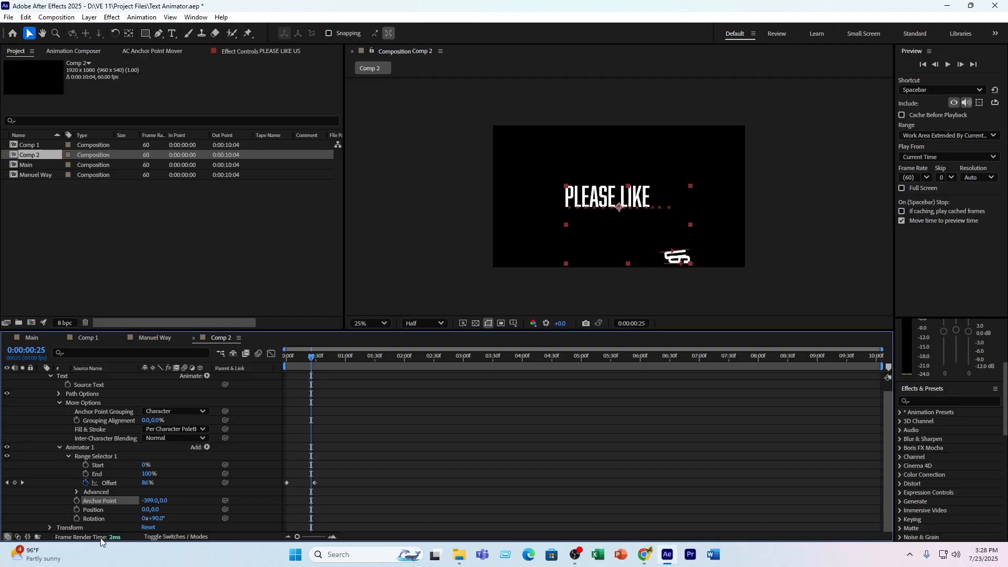
drag(151, 501, 115, 503)
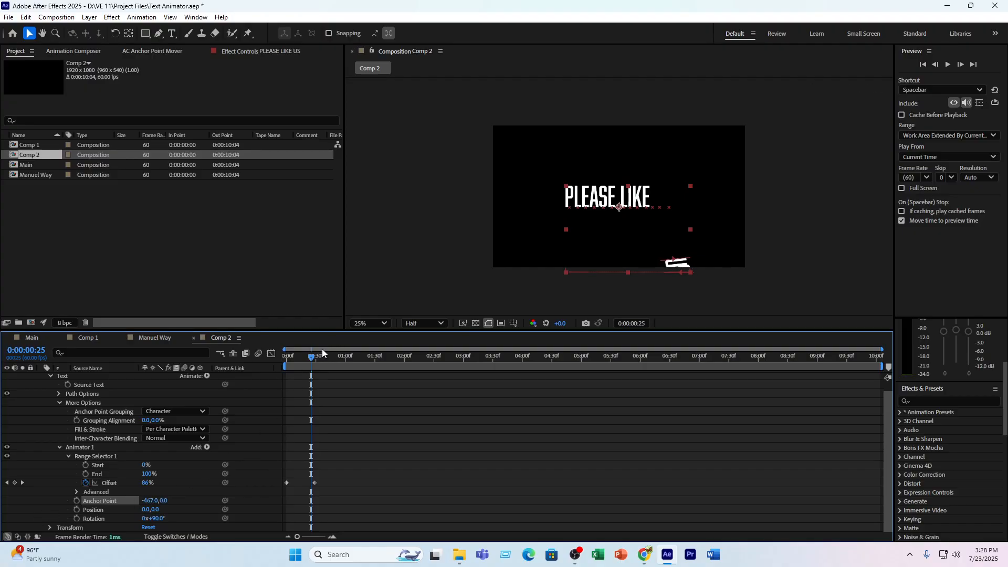
key(space)
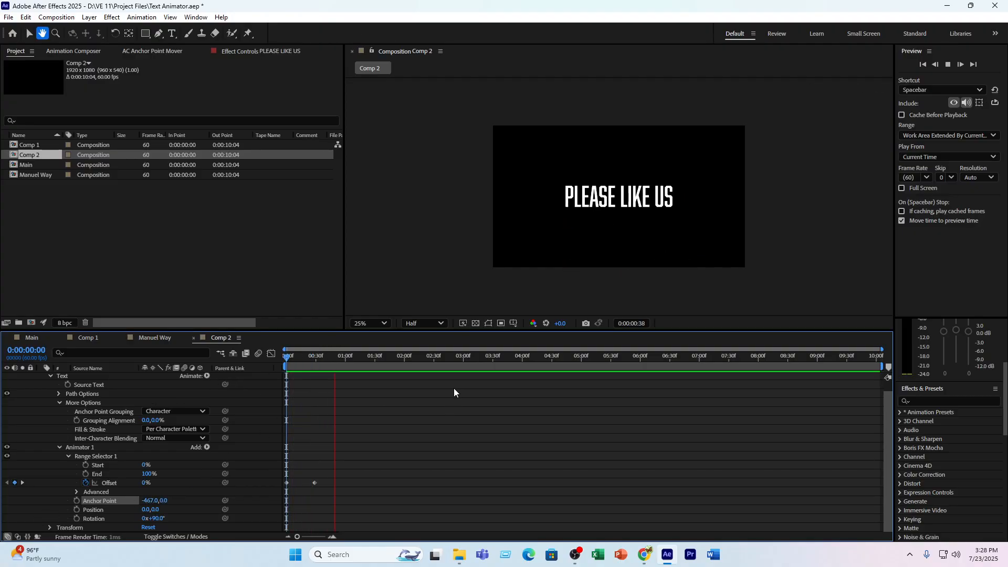
drag(336, 360, 294, 365)
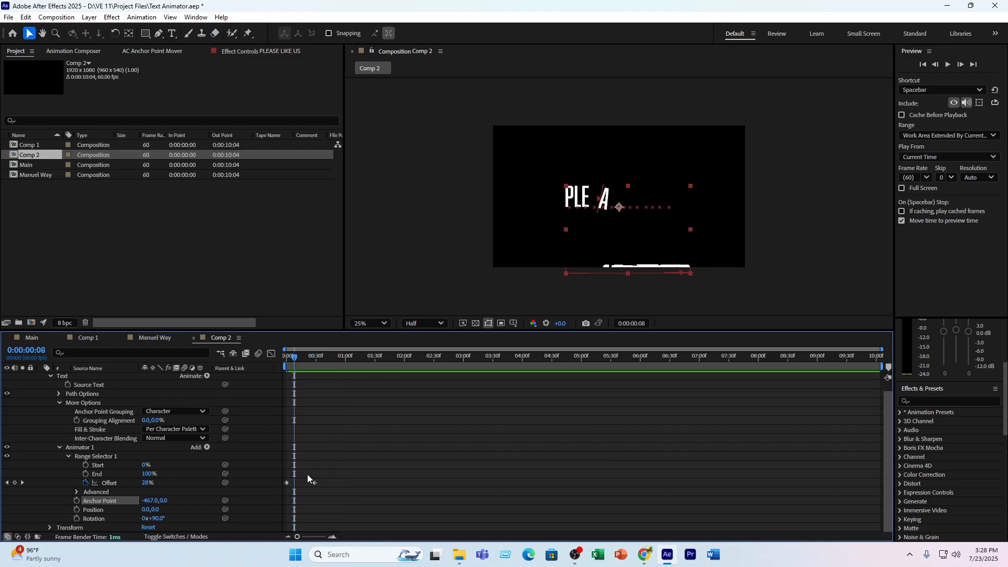
- Slow the animation by moving the 100% Offset keyframe to just before 1 second, and preview it
drag(318, 483, 339, 483)
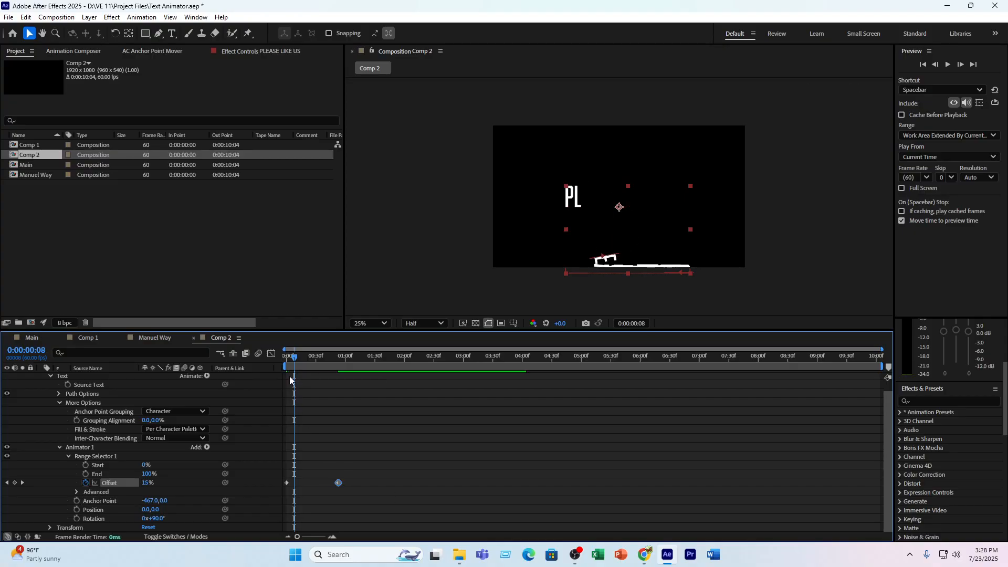
drag(294, 360, 269, 365)
key(space)
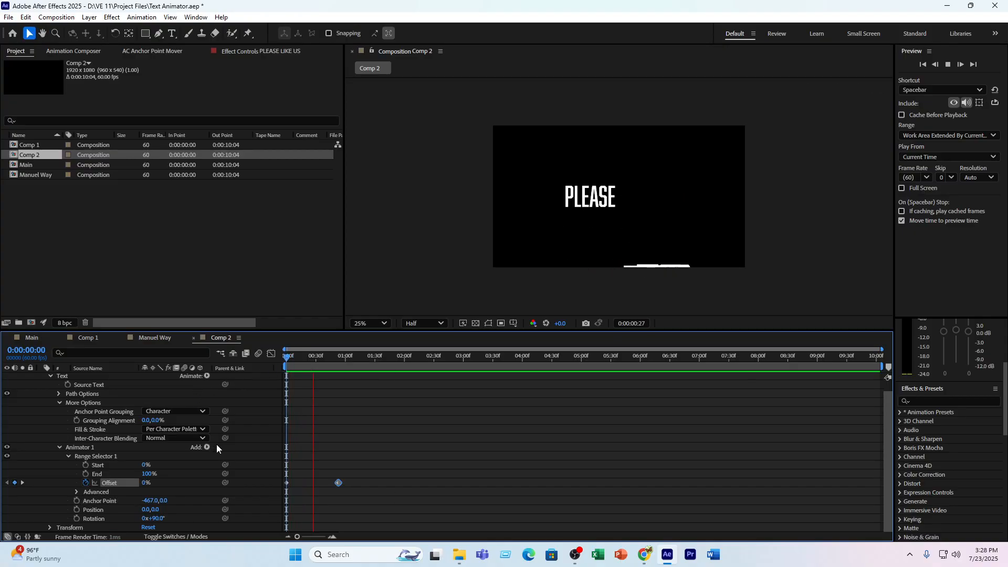
key(space)
mouse_move(320, 355)
mouse_down()
mouse_move(308, 361)
mouse_move(334, 366)
mouse_up()
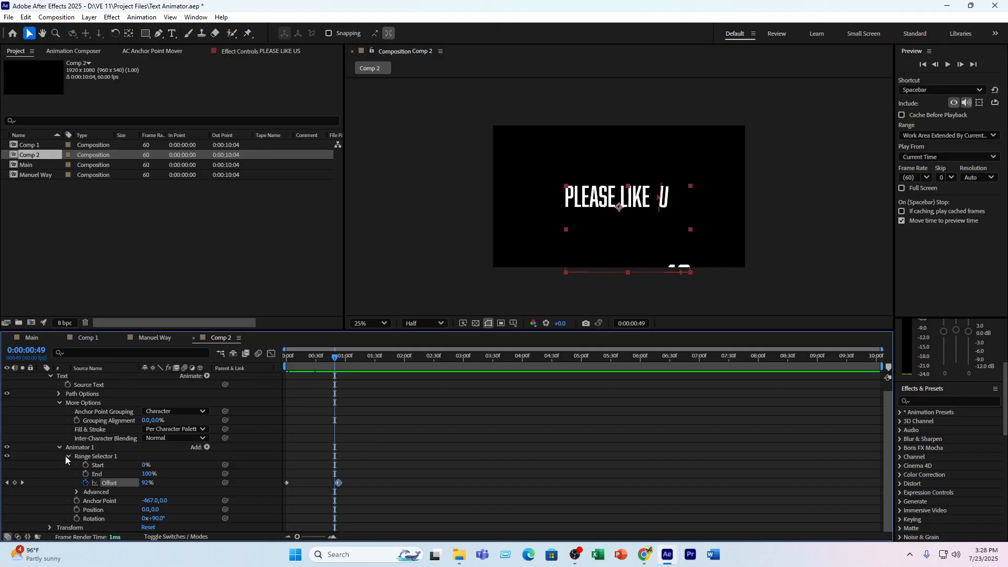
- Delete Animator 1 from the PLEASE LIKE US layer
click(97, 493)
click(105, 448)
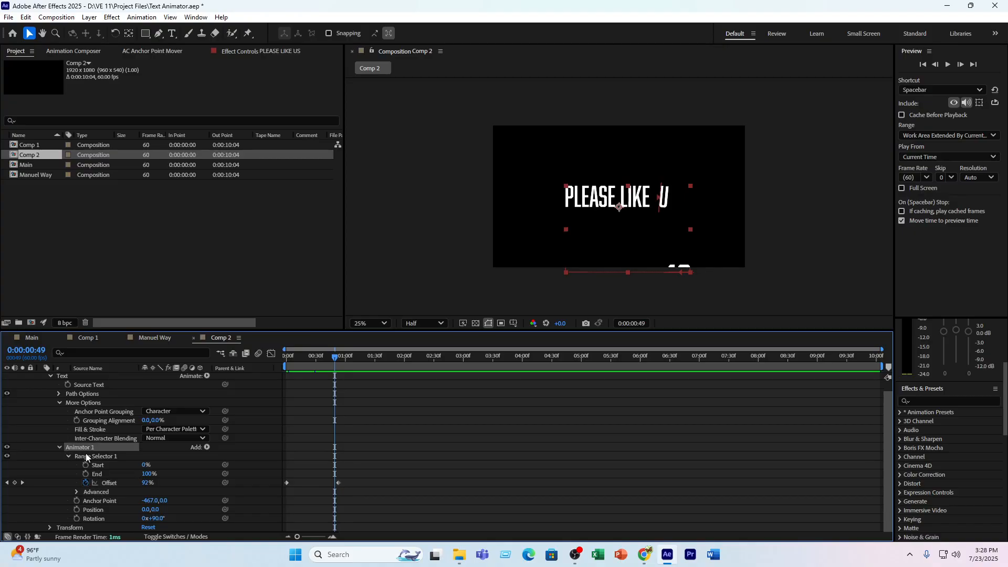
key(Delete)
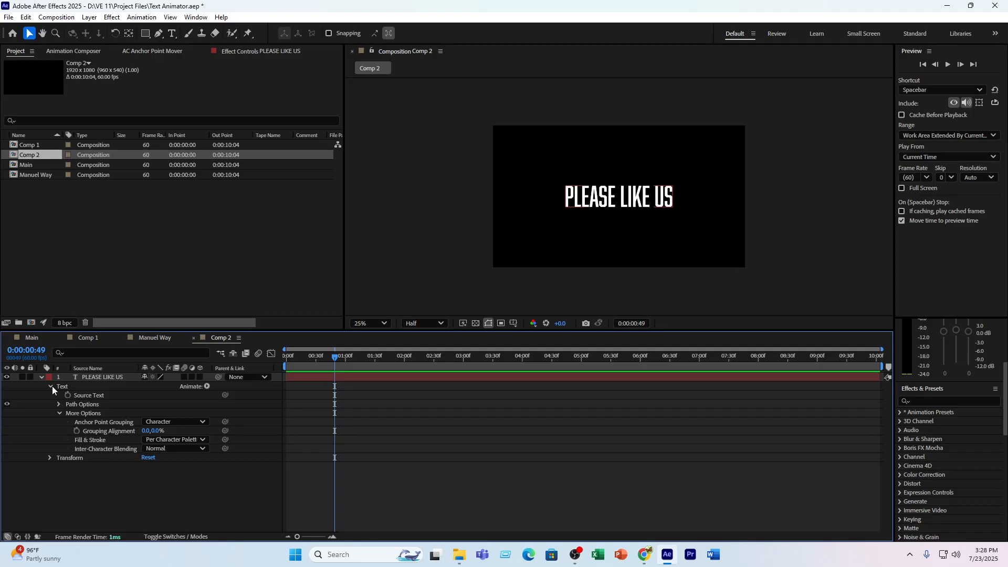
click(207, 386)
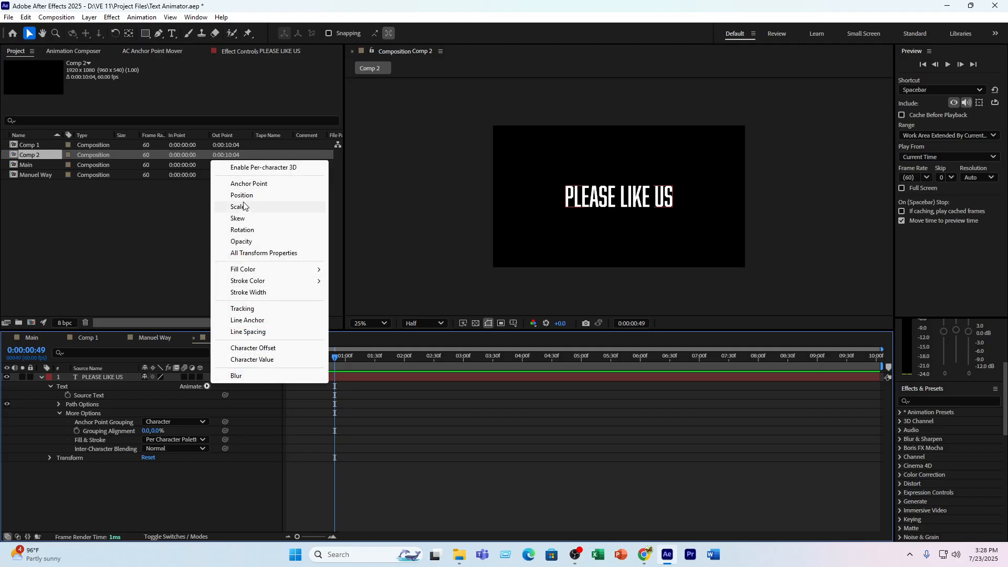
click(247, 231)
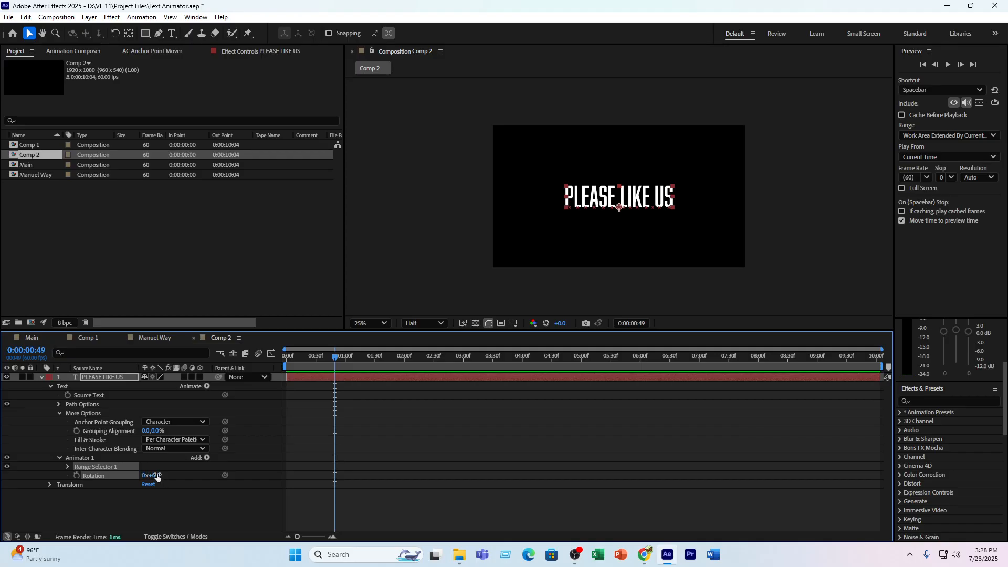
key(Delete)
- Enable per-character 3D for the PLEASE LIKE US layer, add a Rotation animator and move the time to 0:00:00:30
click(207, 386)
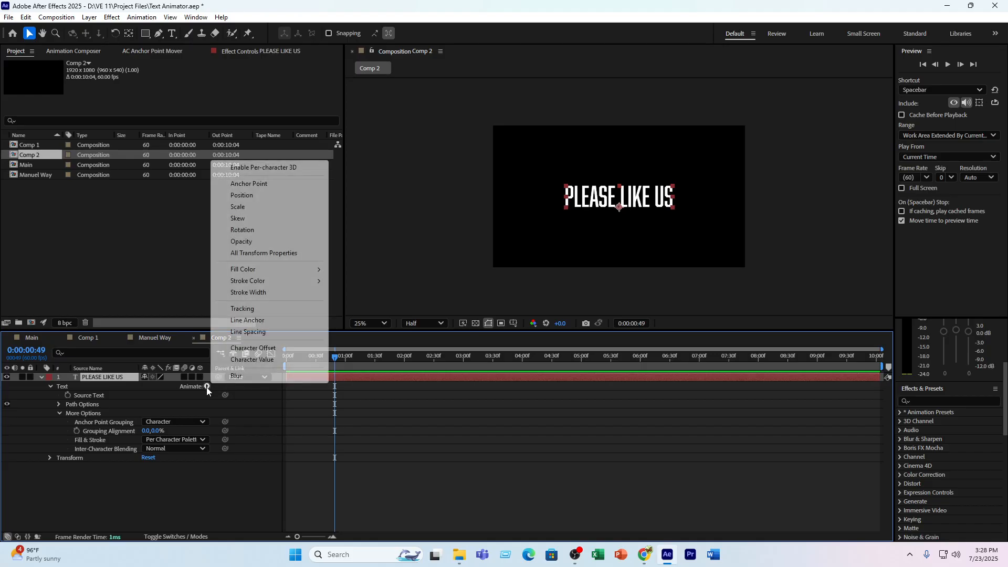
click(259, 168)
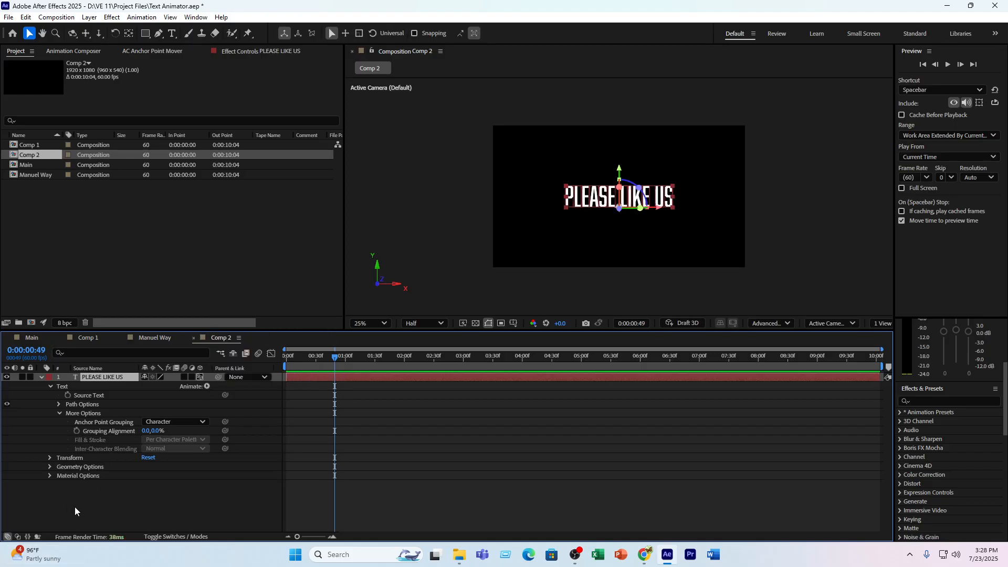
click(239, 429)
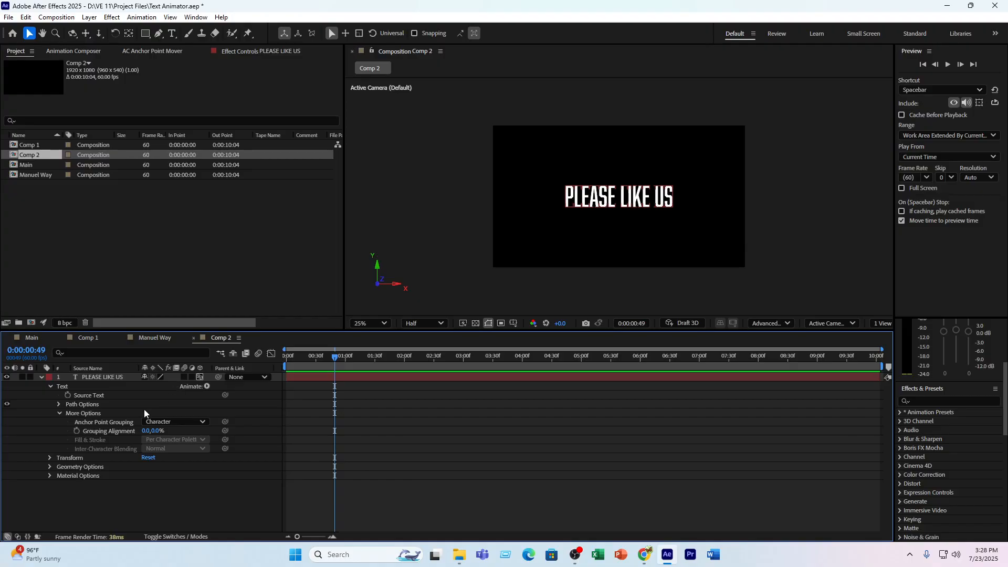
click(206, 386)
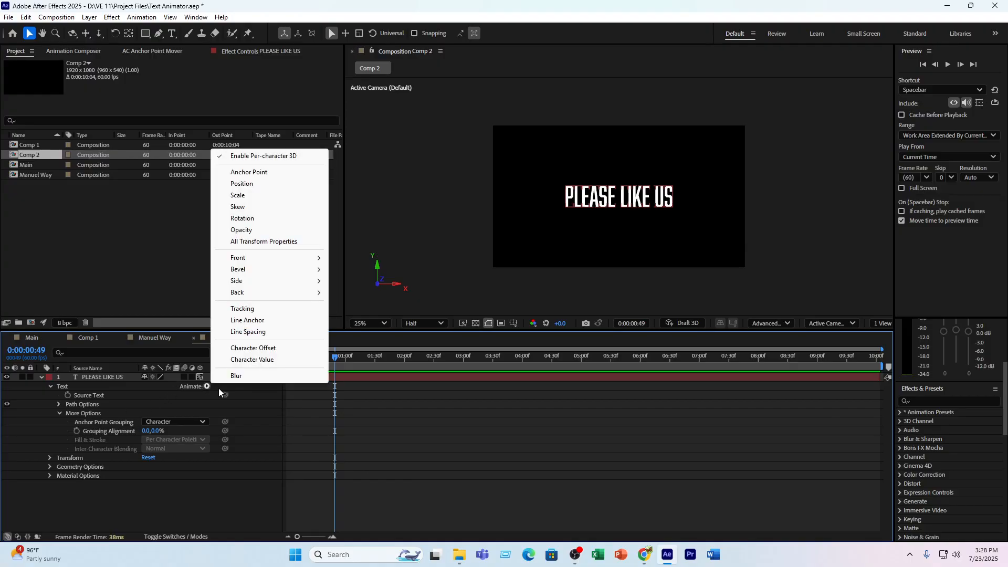
click(243, 218)
drag(336, 370, 315, 357)
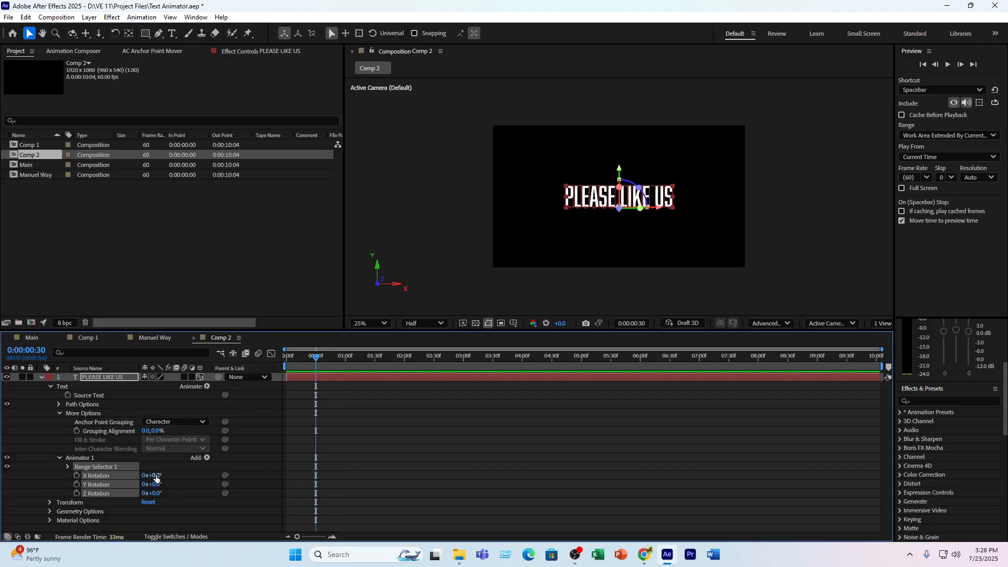
- Set the animator's Y Rotation to 90°
drag(152, 476, 185, 484)
key(ctrl+z)
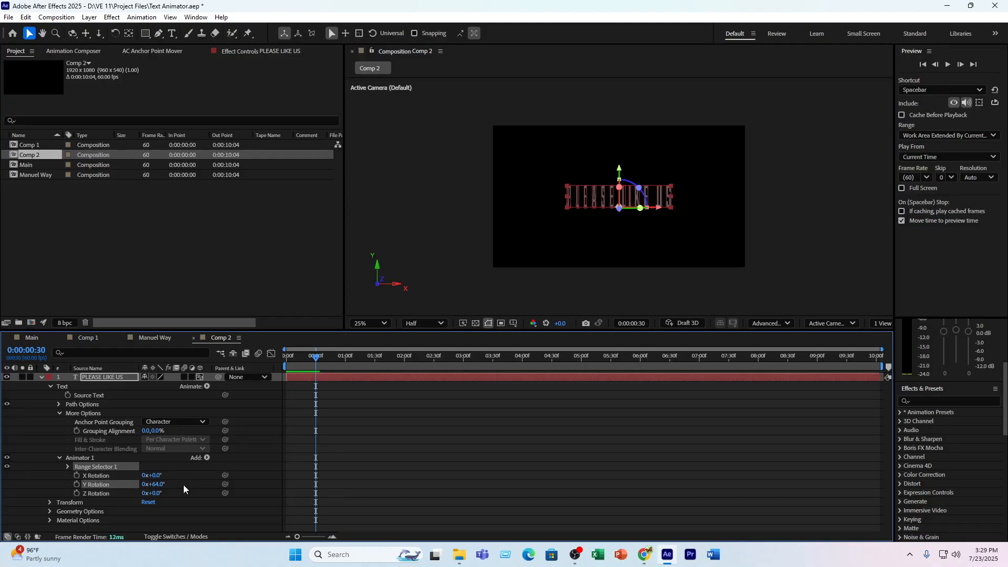
click(156, 484)
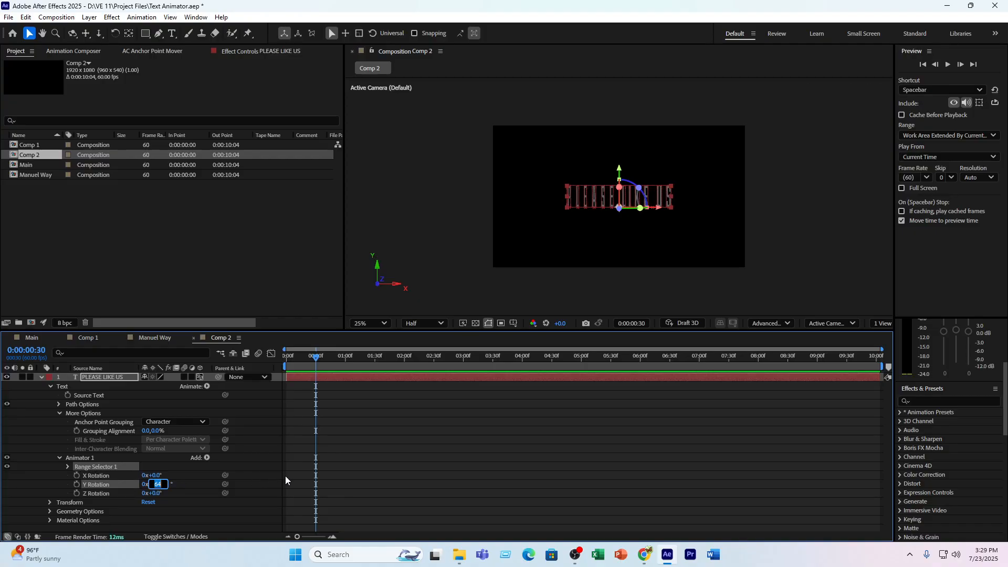
text(90)
key(Return)
click(372, 476)
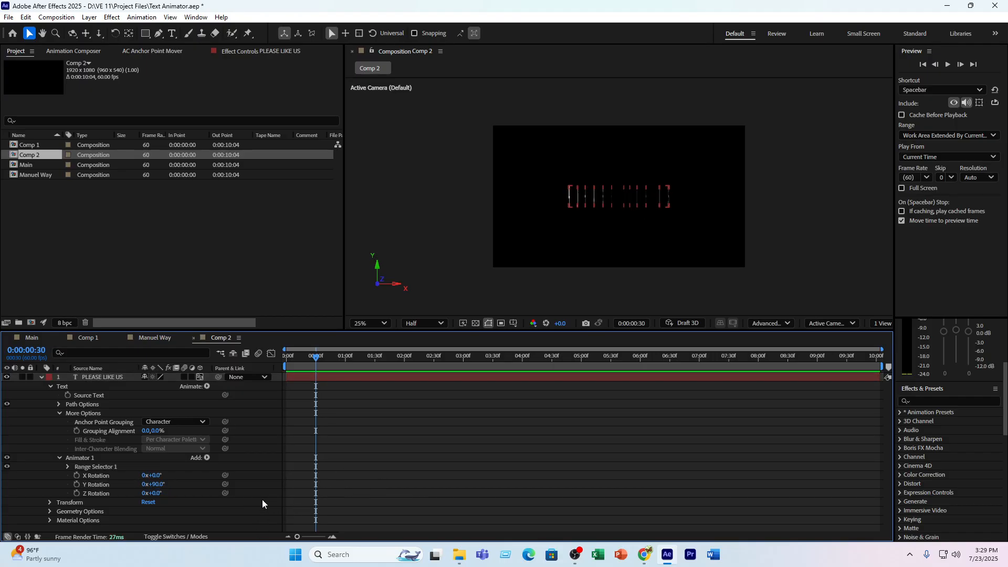
- Keyframe Range Selector 1's Offset from 0% at the start to 100% at 0:00:00:29, and preview the letters turning in
mouse_move(315, 358)
mouse_down()
mouse_move(275, 366)
mouse_move(313, 367)
mouse_up()
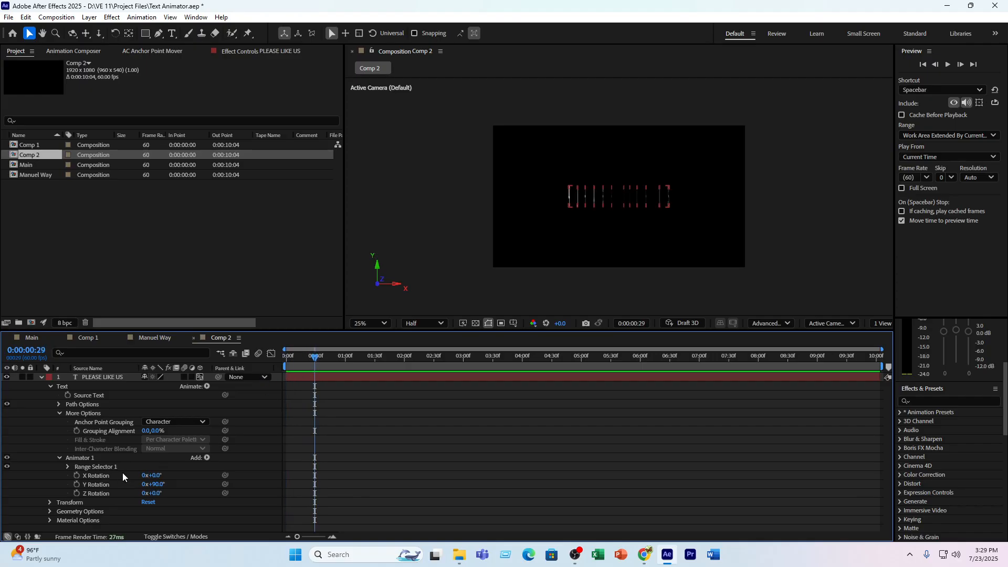
click(63, 466)
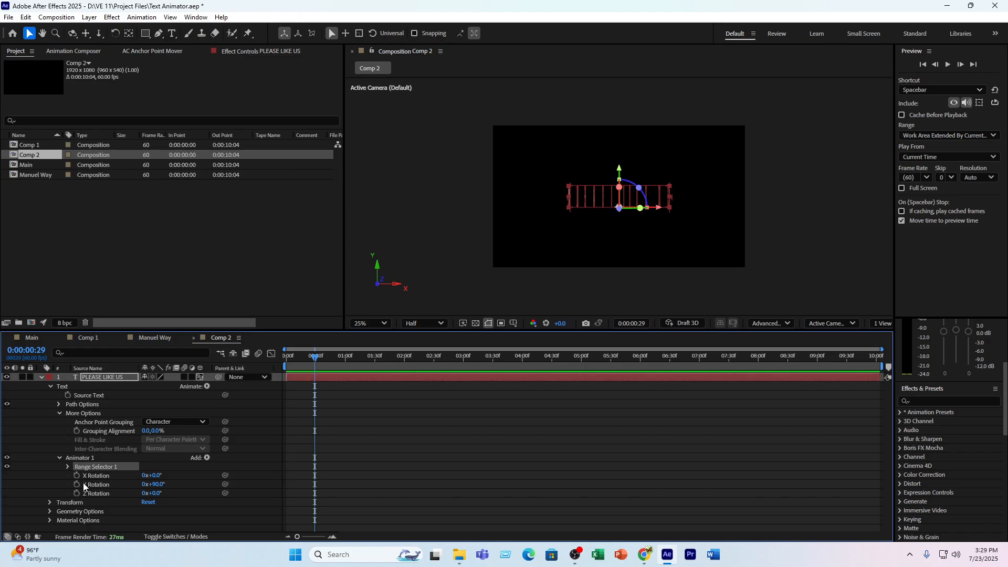
click(68, 466)
click(85, 493)
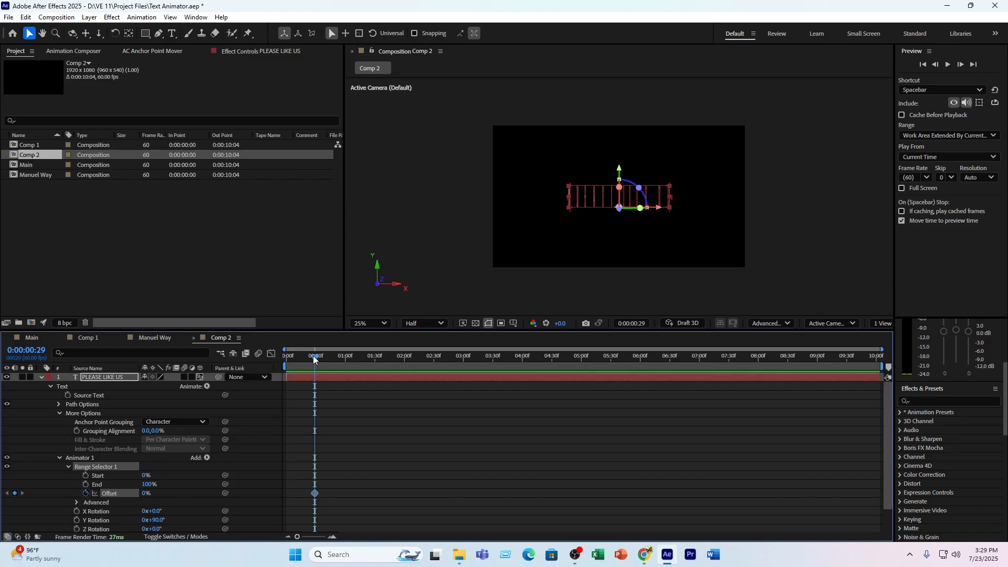
key(Home)
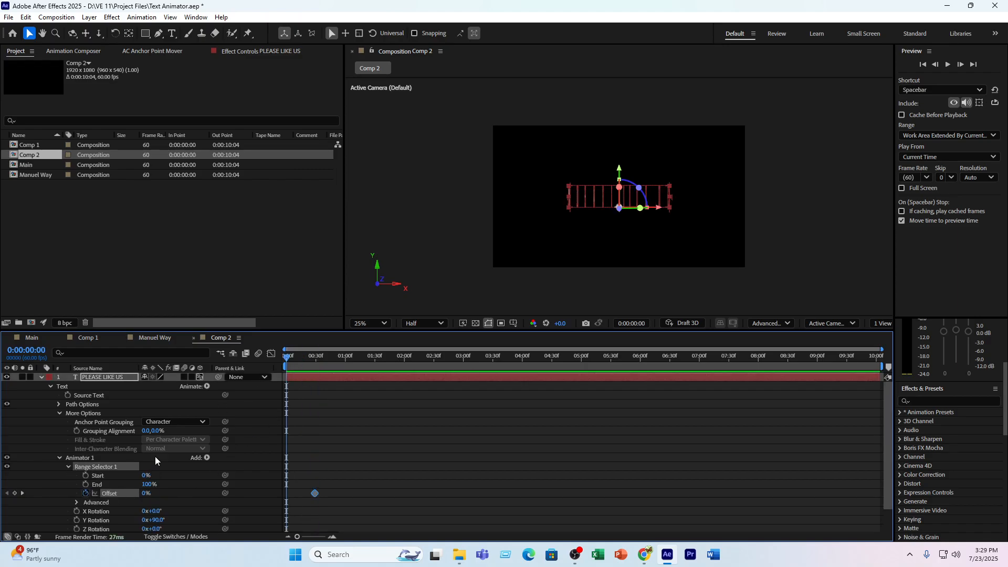
click(14, 494)
click(22, 493)
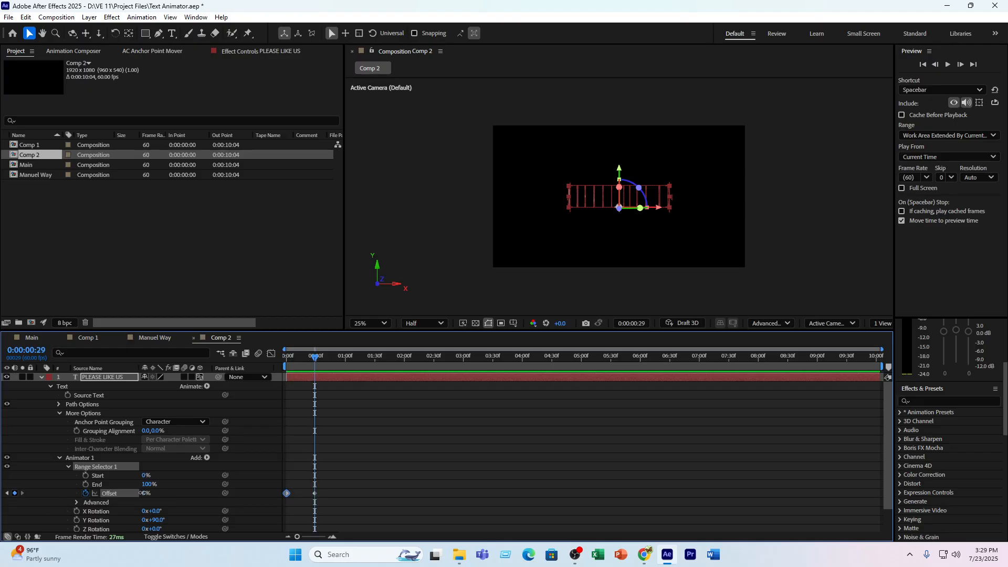
drag(142, 493, 320, 492)
drag(315, 358, 297, 367)
key(space)
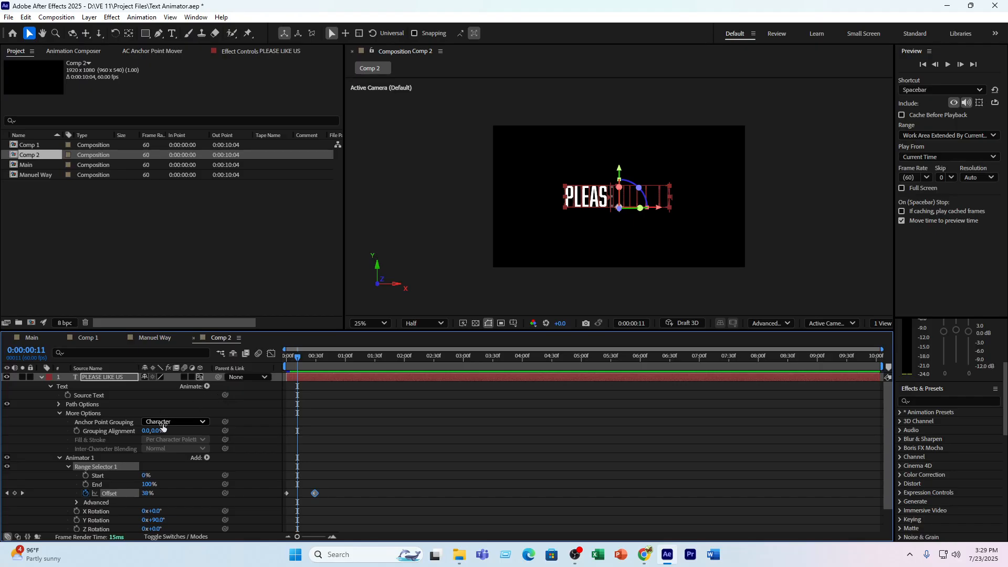
- Try a Grouping Alignment of 0, -45% and preview its effect on the rotating letters
drag(156, 434, 141, 431)
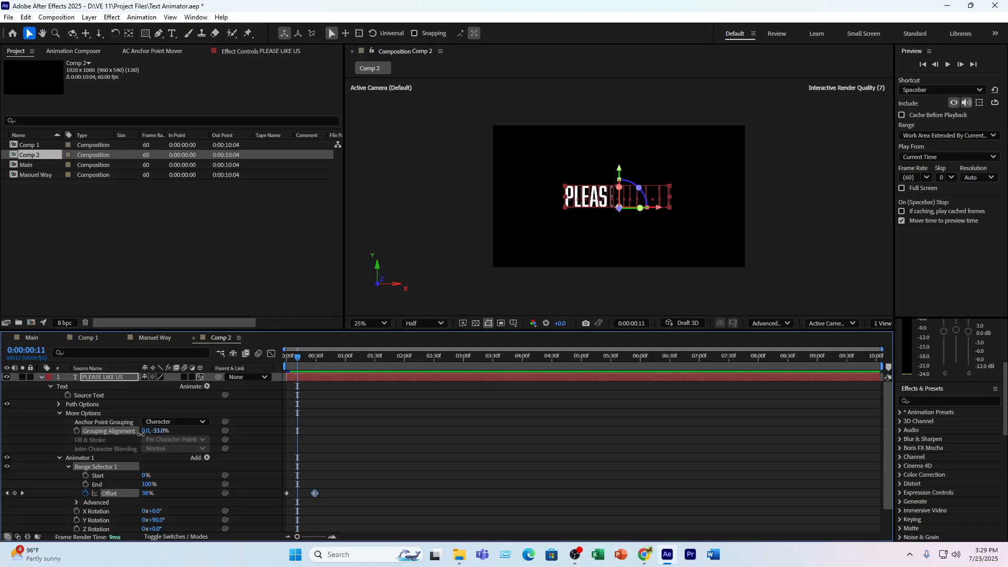
click(263, 391)
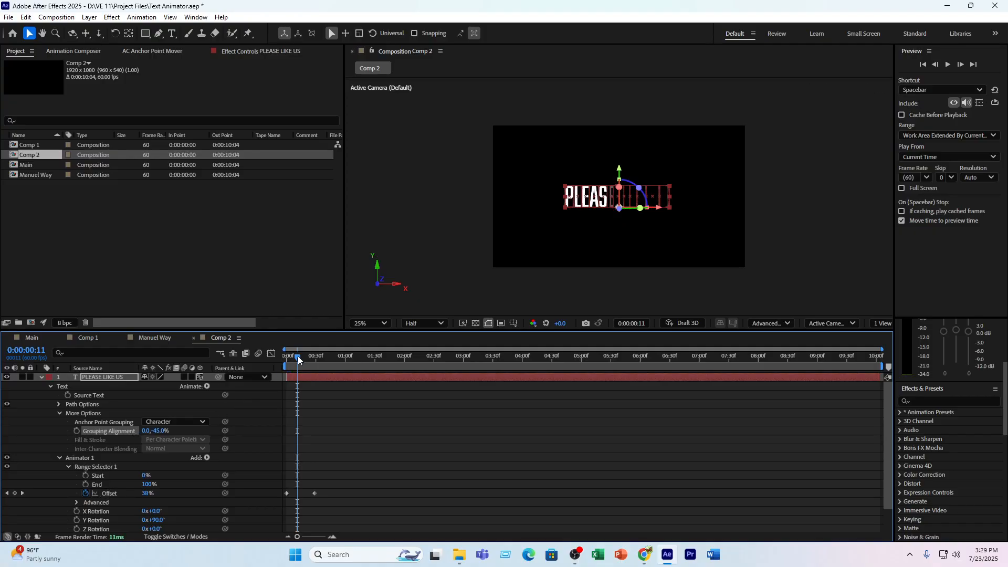
mouse_move(298, 356)
mouse_down()
mouse_move(272, 365)
mouse_move(298, 367)
mouse_up()
click(275, 366)
click(436, 458)
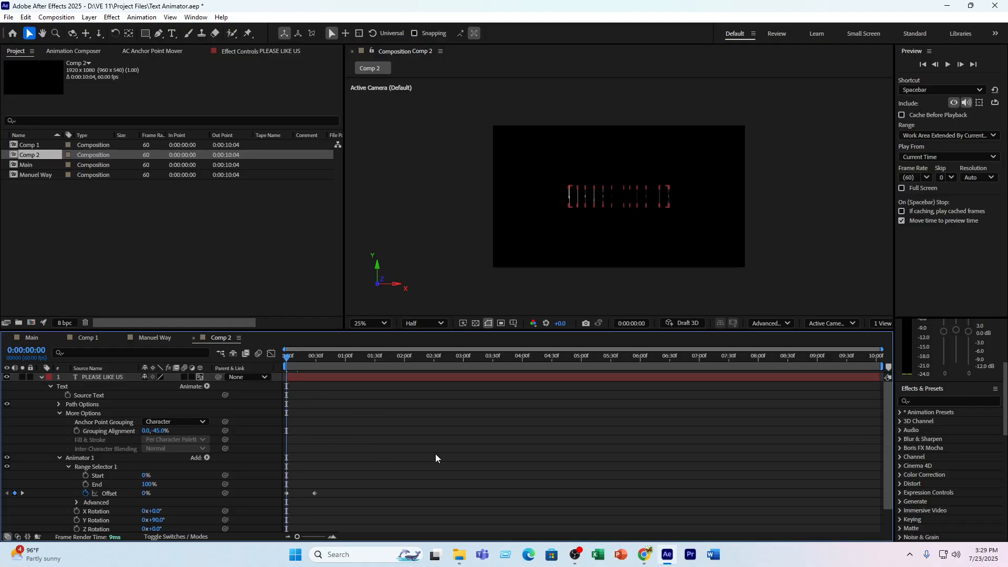
key(space)
key(space)
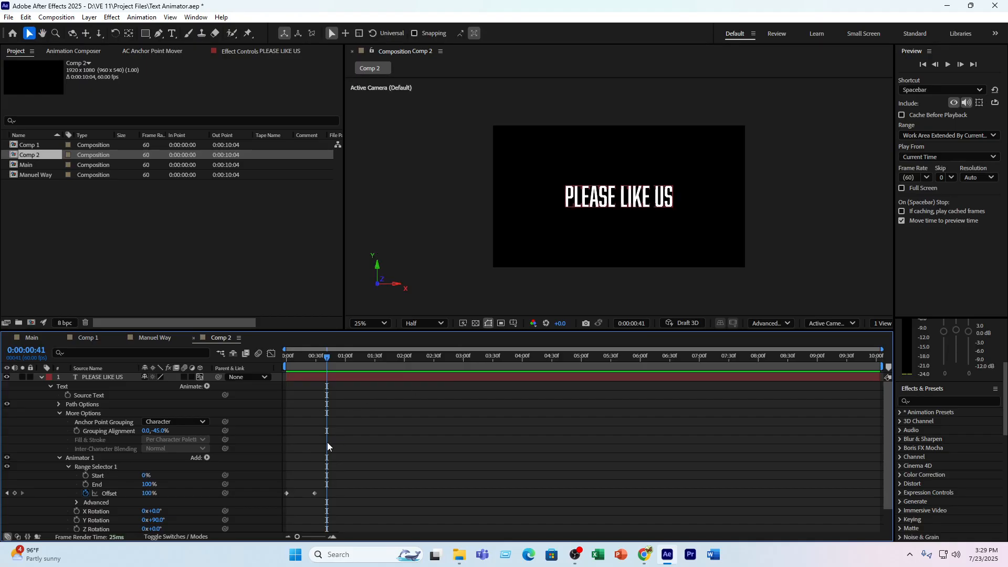
drag(328, 357, 307, 366)
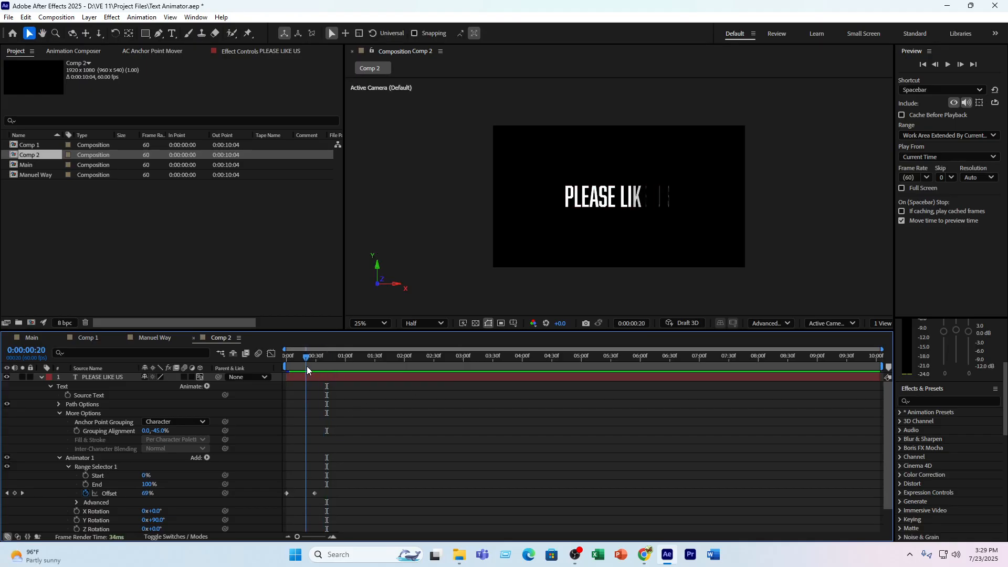
- Try widening the tracking of the PLEASE LIKE US text to 143 and preview the animation
double_click(127, 378)
scroll(950, 464, down, 8)
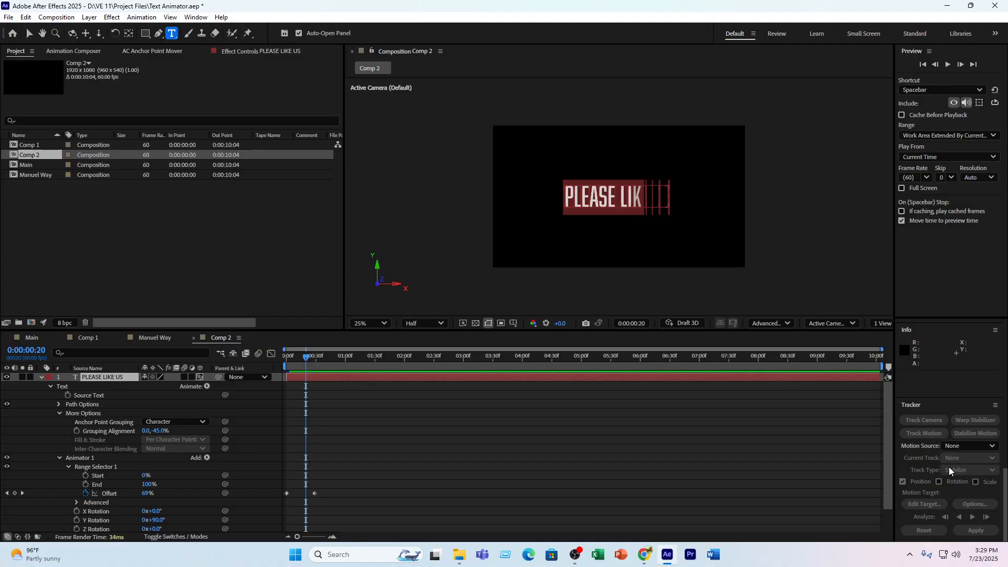
scroll(950, 468, up, 10)
click(947, 328)
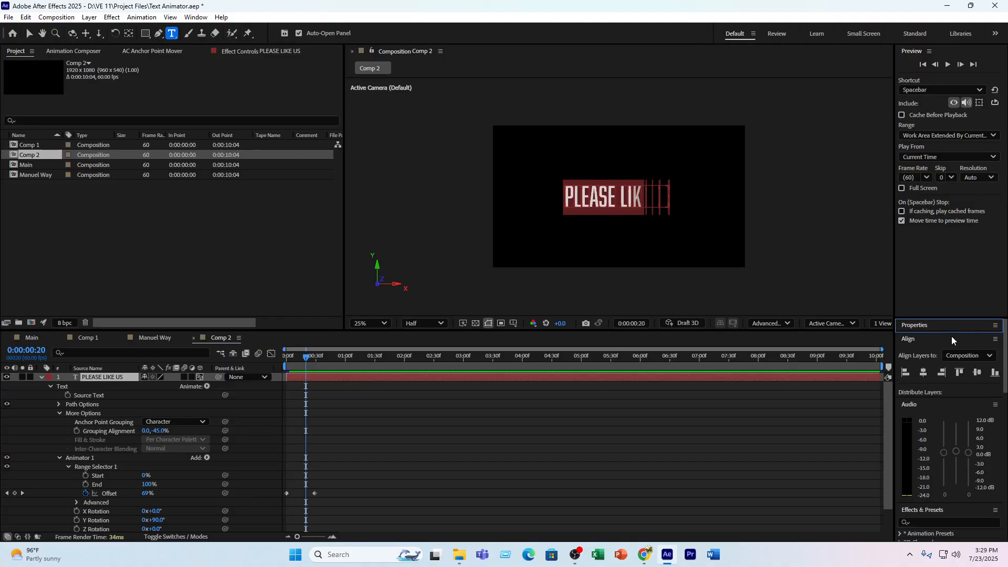
click(924, 326)
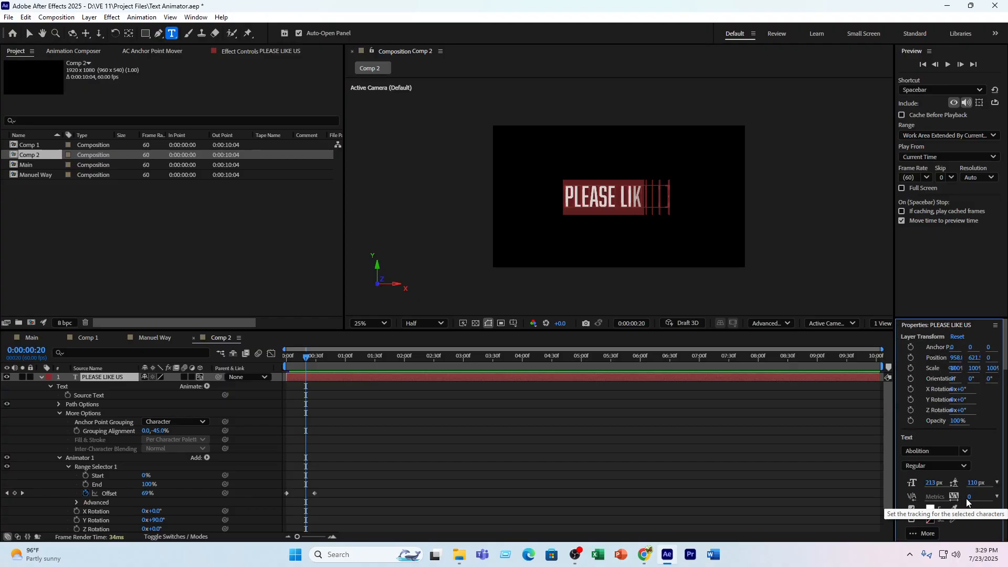
drag(968, 498, 976, 499)
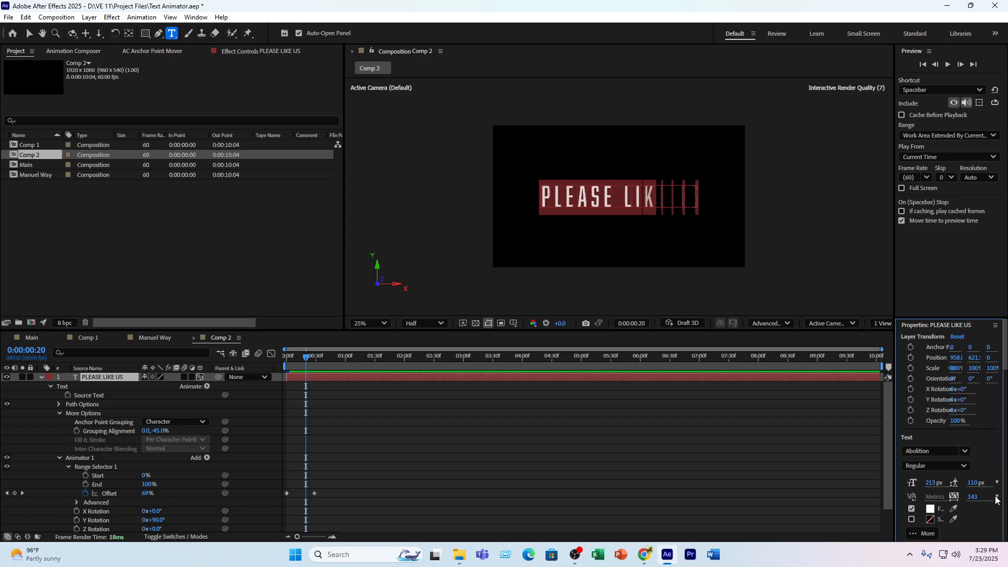
key(Home)
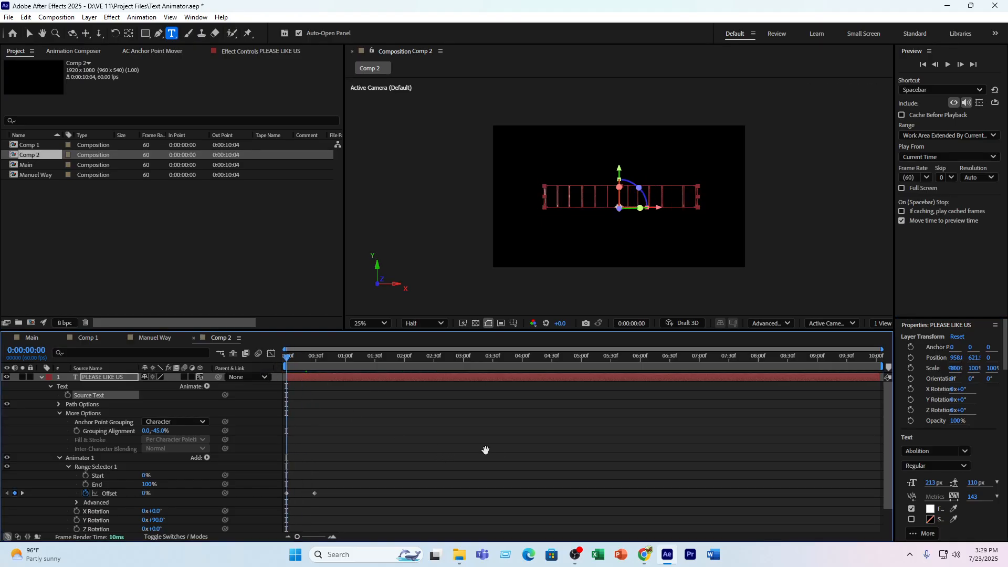
key(space)
key(space)
drag(320, 362, 304, 380)
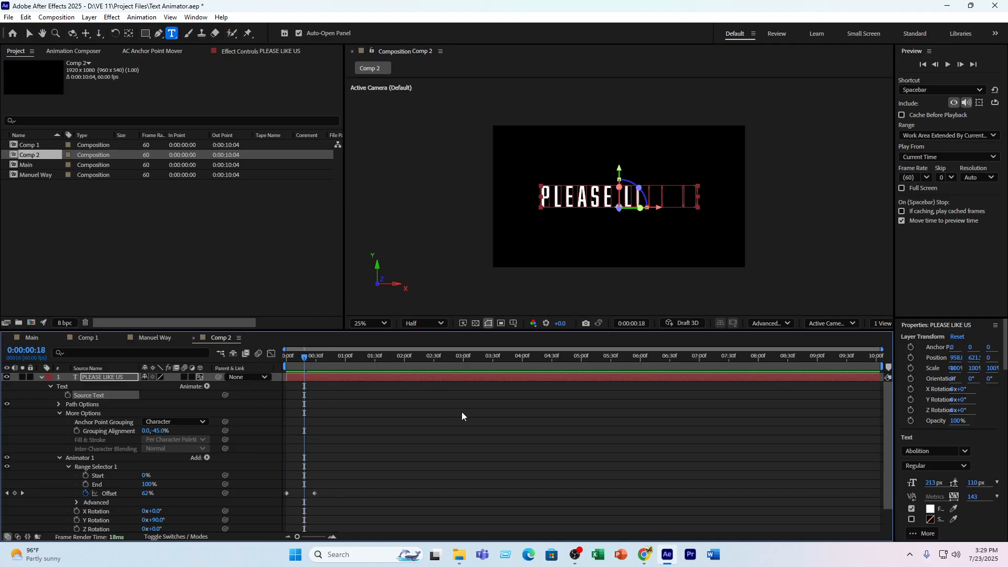
- Undo the tracking and Grouping Alignment changes and return to the start of the timeline
key(ctrl+z)
key(ctrl+z)
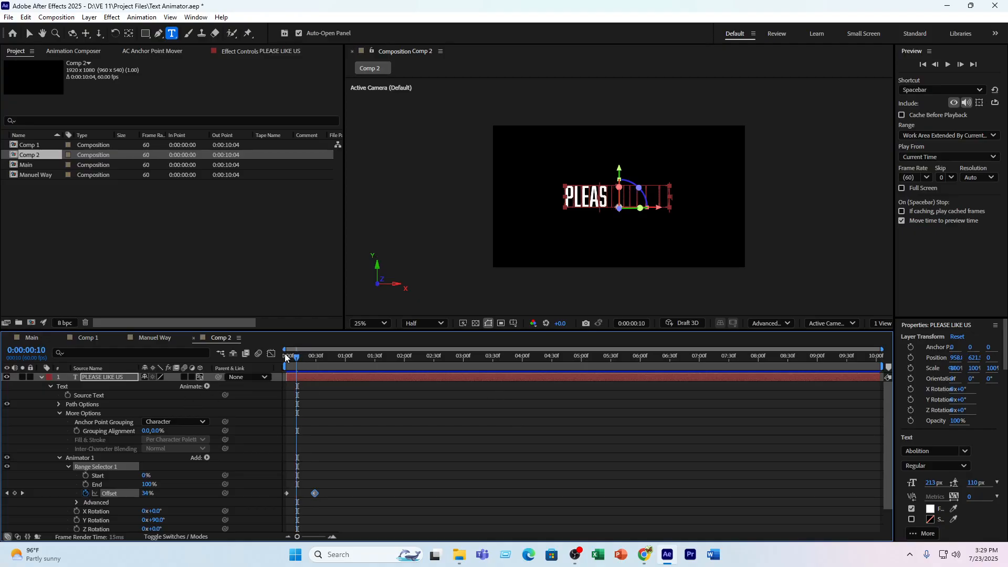
key(Home)
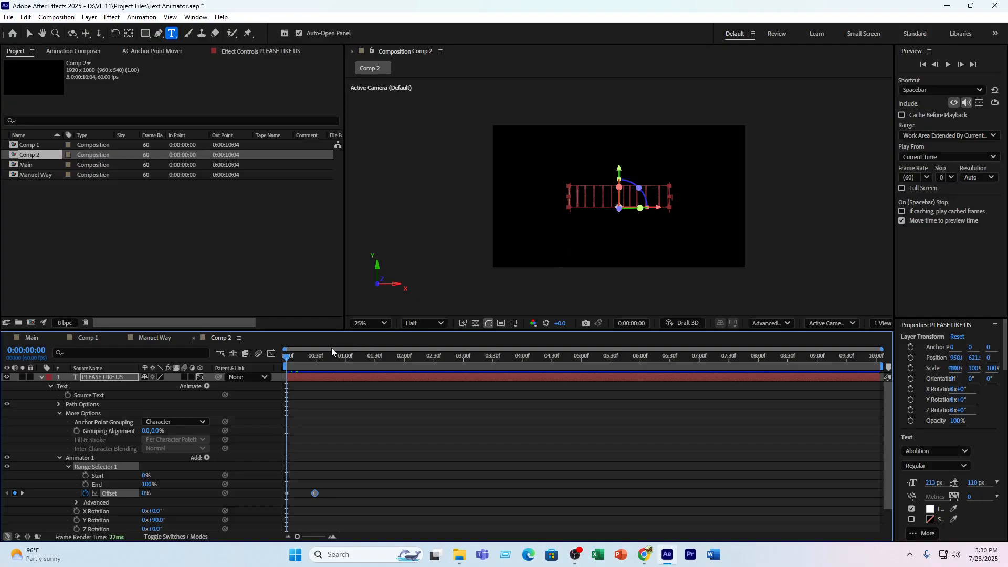
- Add a Position property to Animator 1, set it to 0, -280, 0 and preview the letters dropping in
click(207, 457)
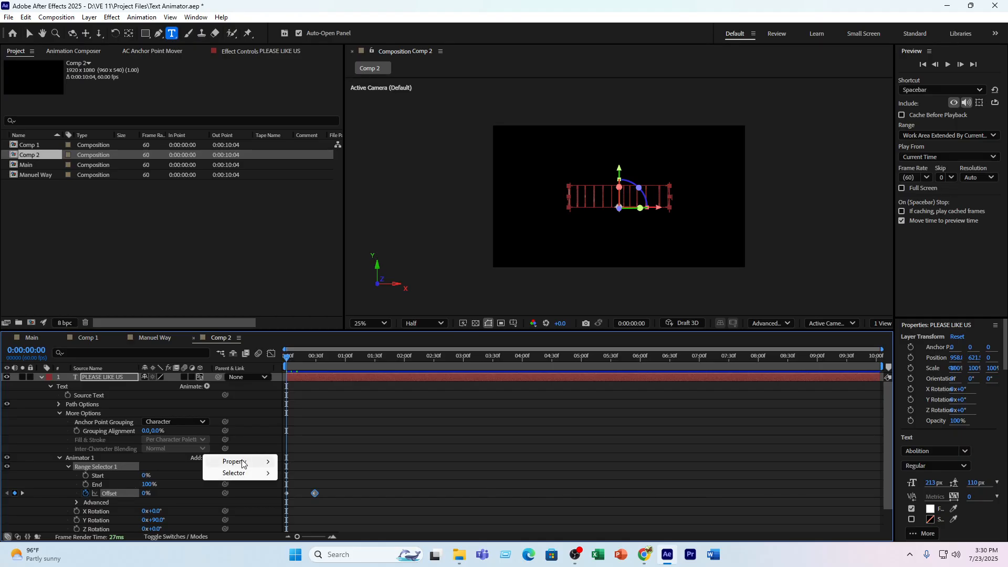
mouse_move(240, 462)
click(327, 269)
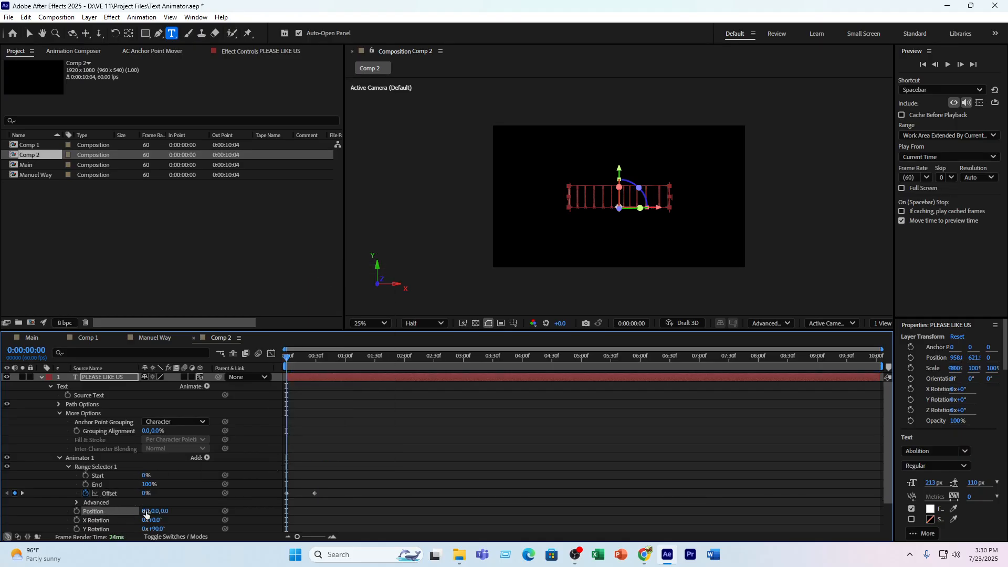
drag(154, 514, 2, 519)
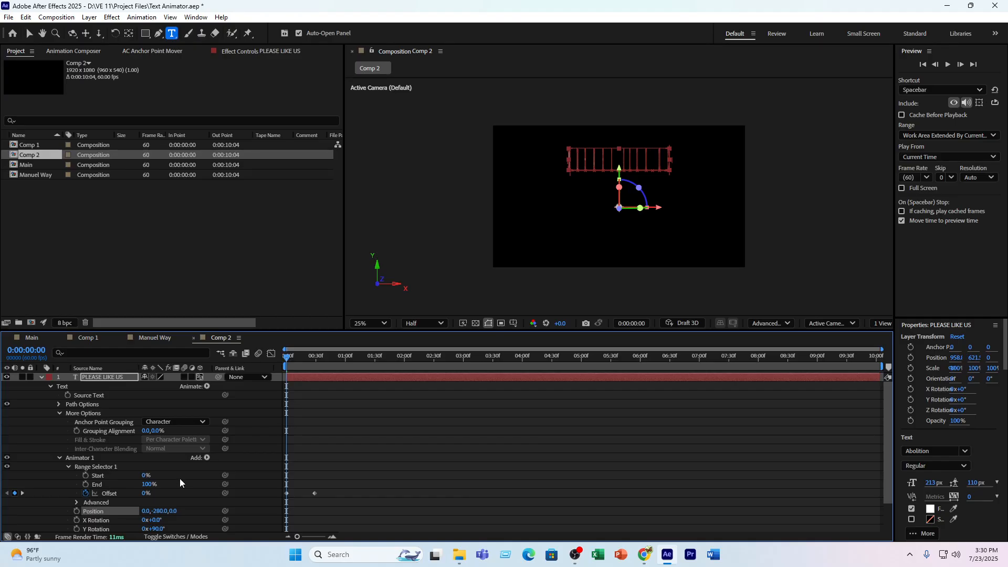
click(428, 474)
key(space)
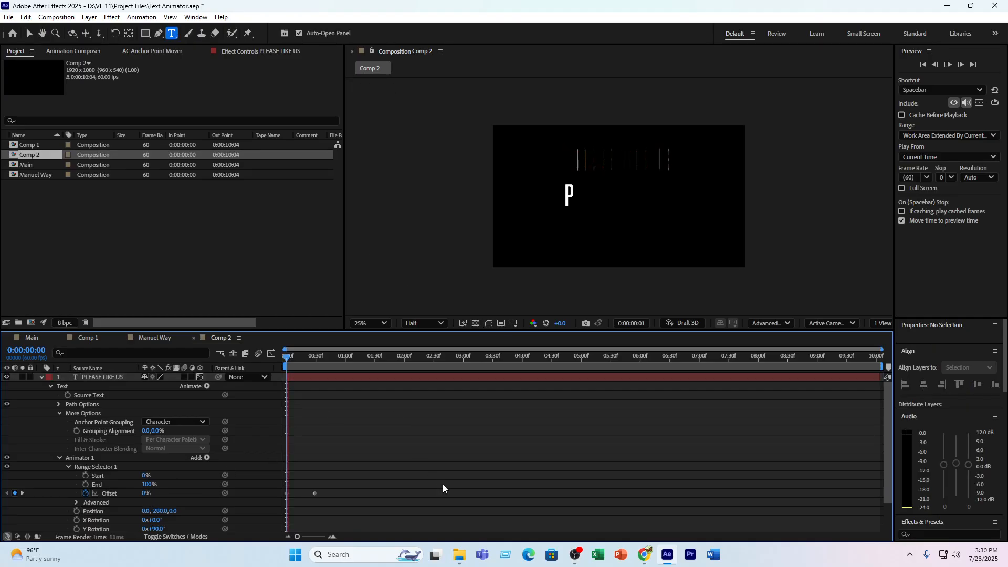
- Slow the animation by moving the 100% Offset keyframe to about 0:00:01:18
drag(321, 358, 297, 371)
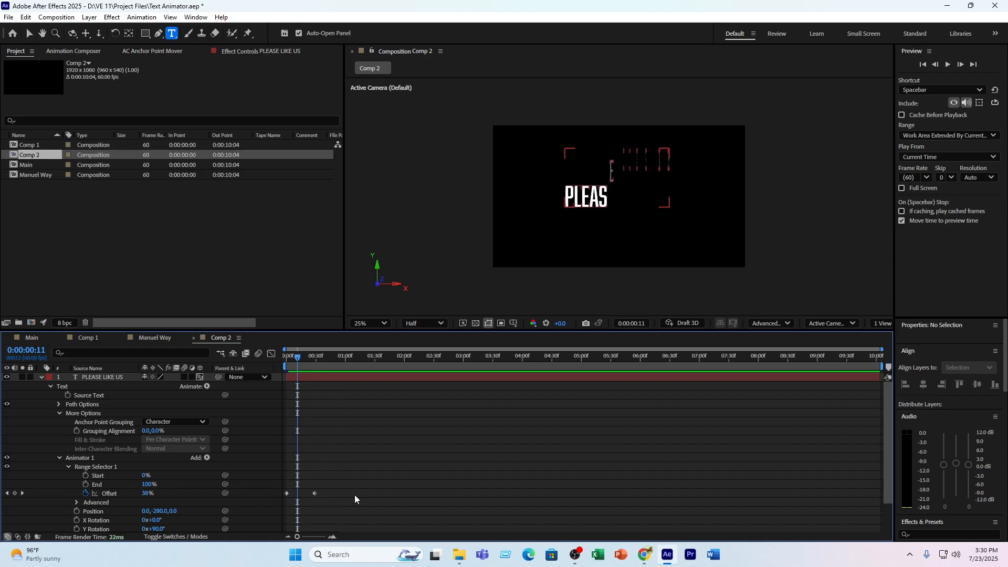
drag(314, 493, 363, 494)
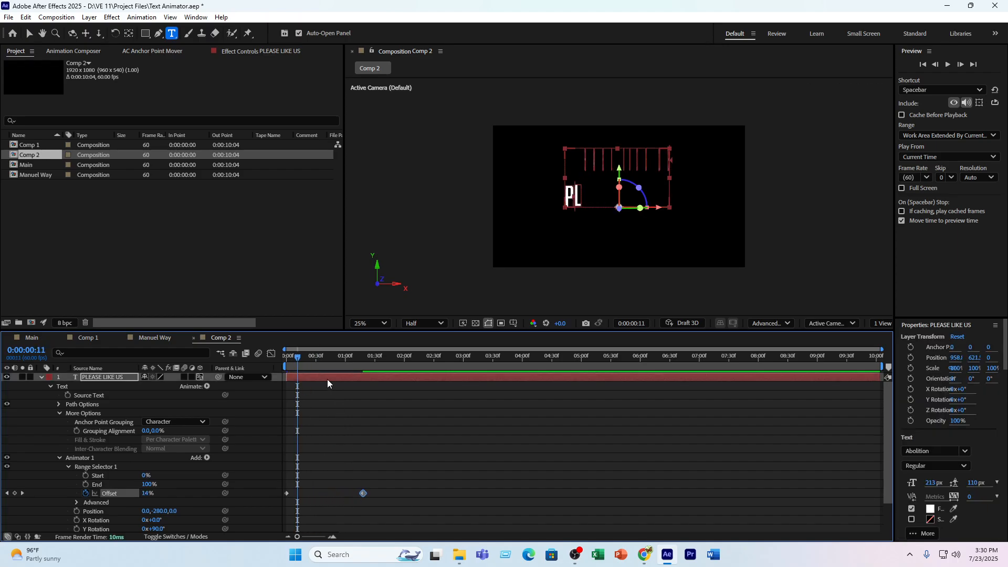
- Preview the slowed letter-drop animation from the start of the composition, then scrub back through its middle
key(Home)
click(200, 397)
key(space)
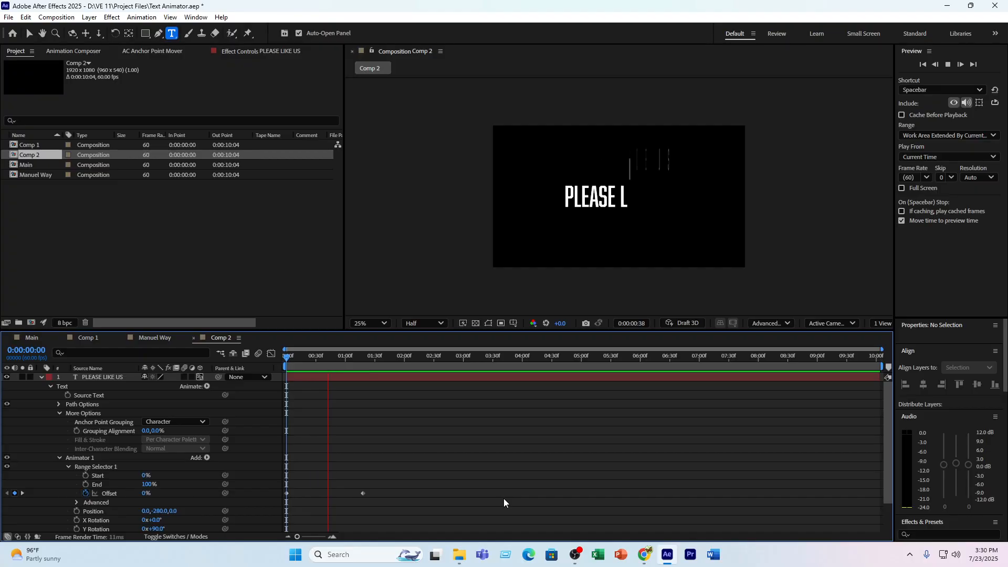
drag(357, 367, 320, 385)
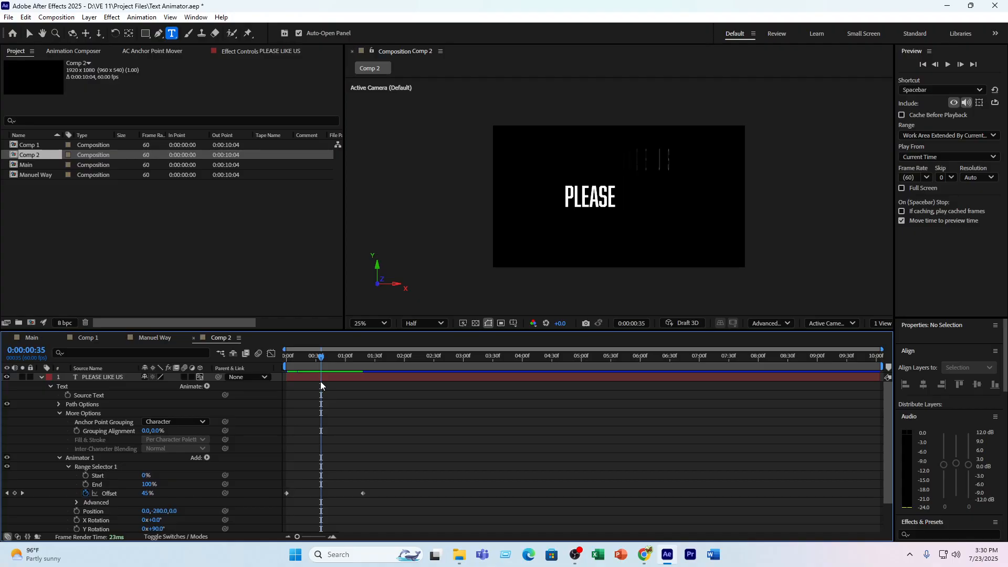
- Delete Animator 1 from the PLEASE LIKE US text layer
click(99, 498)
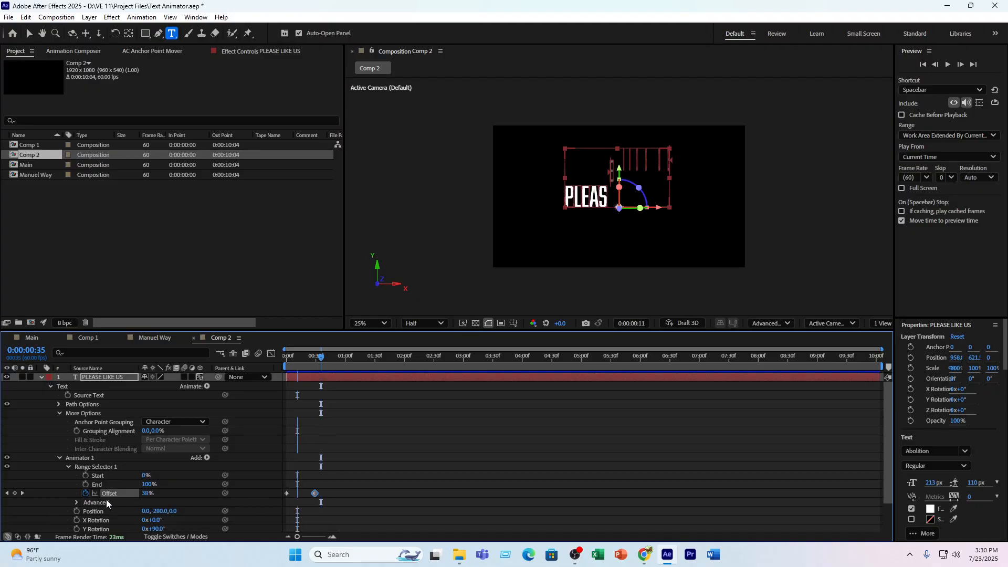
key(Home)
click(85, 457)
key(Delete)
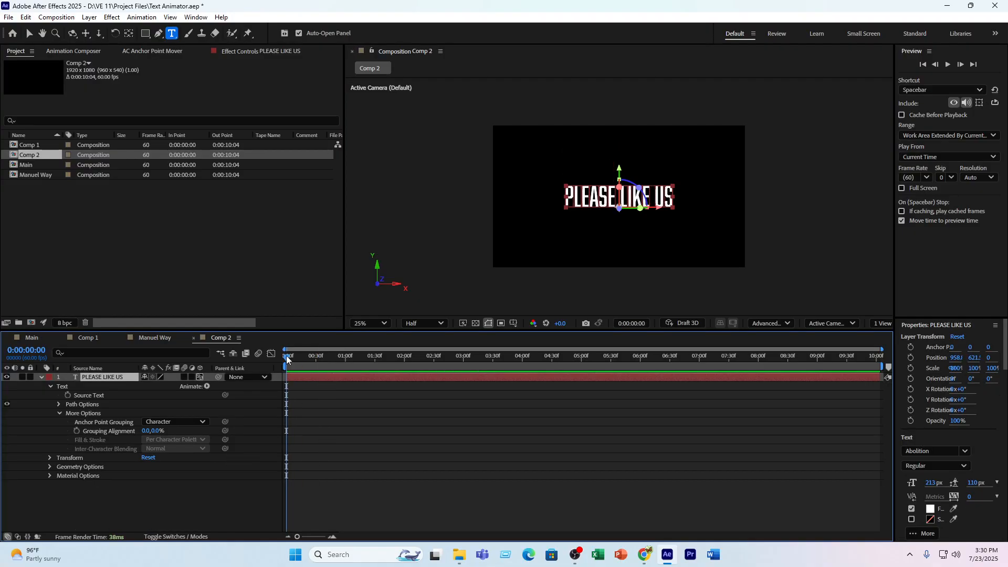
- Add a Skew animator to the PLEASE LIKE US text, with Skew 65 and Skew Axis 115°
click(327, 366)
click(207, 387)
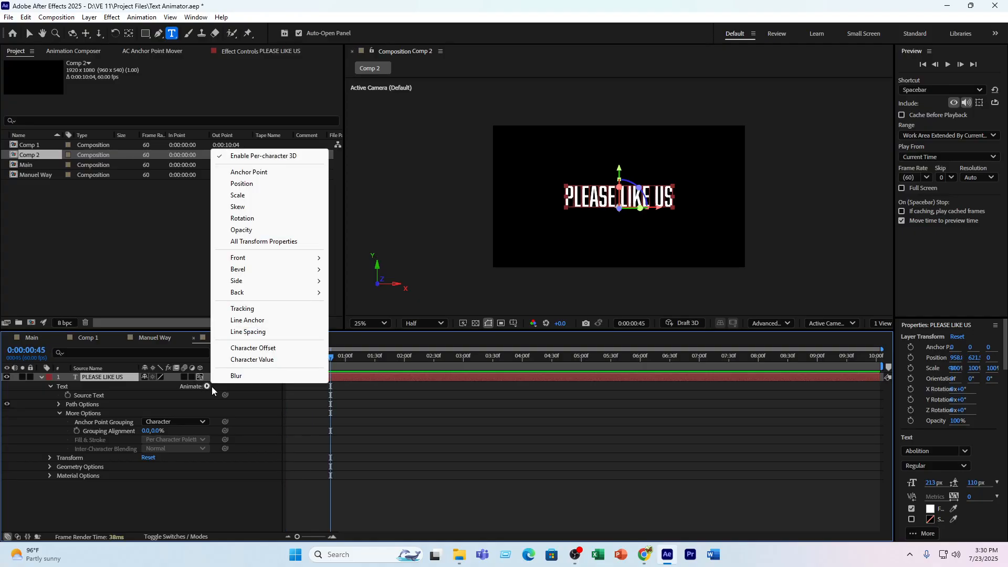
click(243, 209)
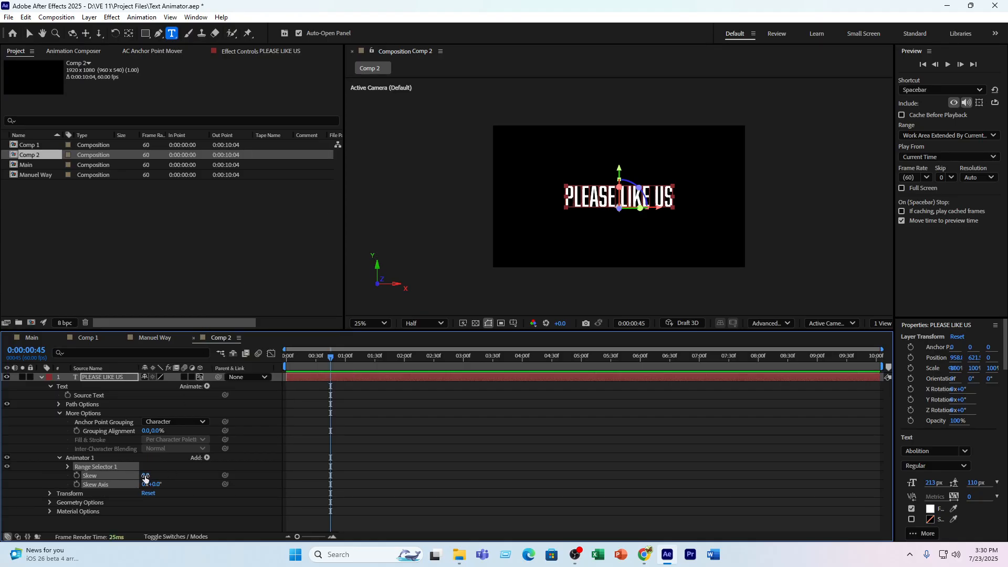
drag(146, 475, 208, 474)
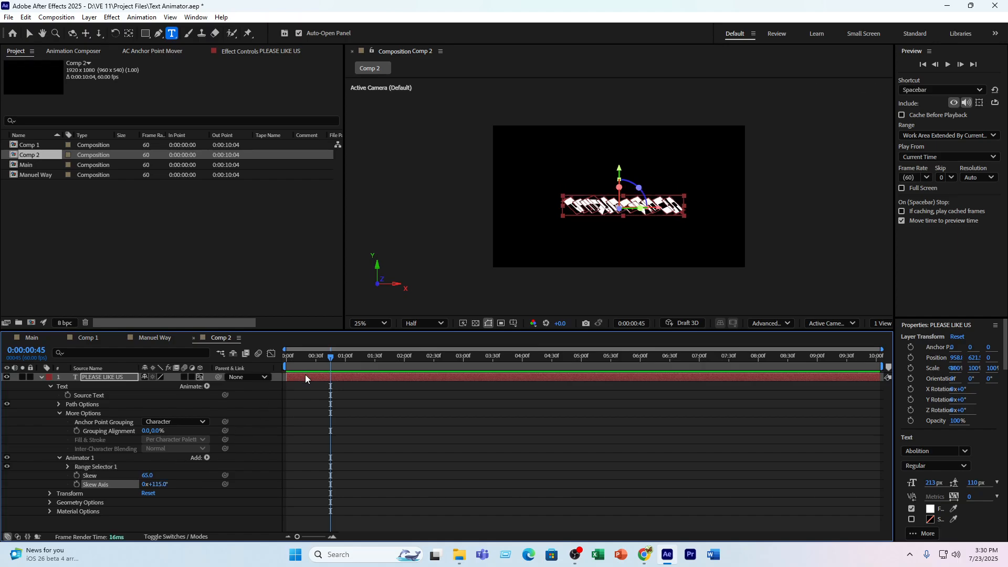
- Keyframe the Range Selector Offset from 0% at 0:00:00:00 to 100% at 0:00:00:33 and preview the skew animation
drag(323, 354, 276, 373)
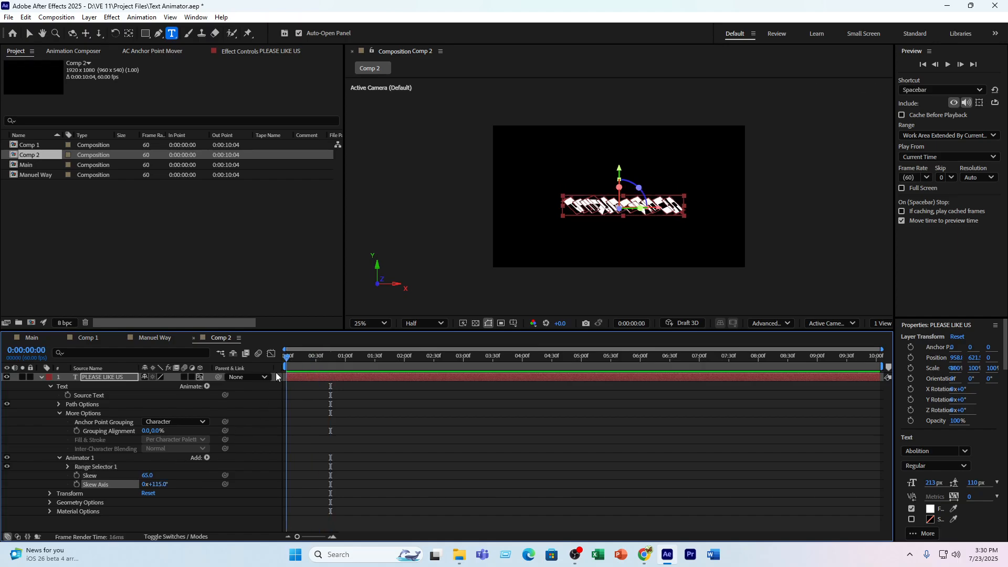
click(67, 466)
click(85, 493)
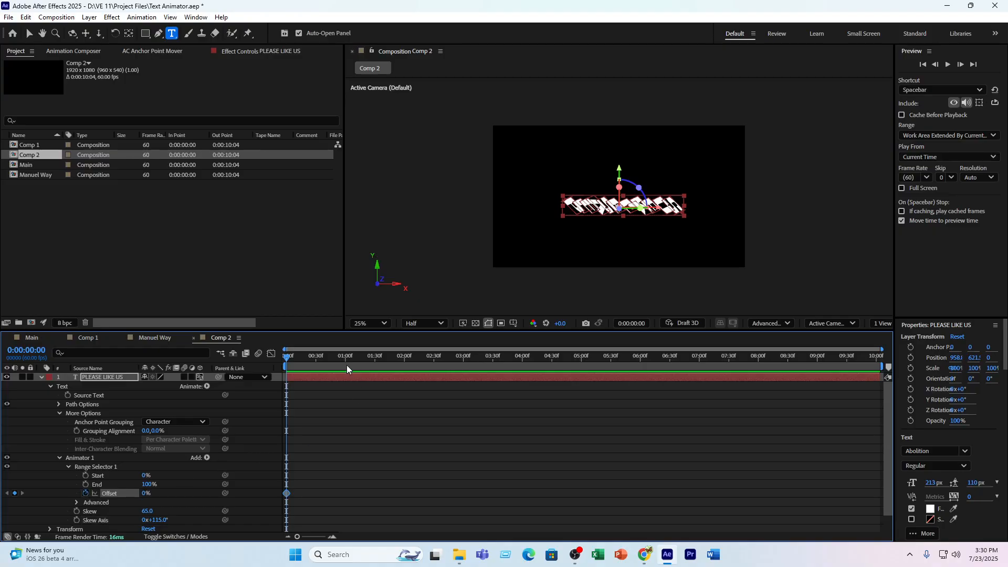
drag(317, 356, 319, 355)
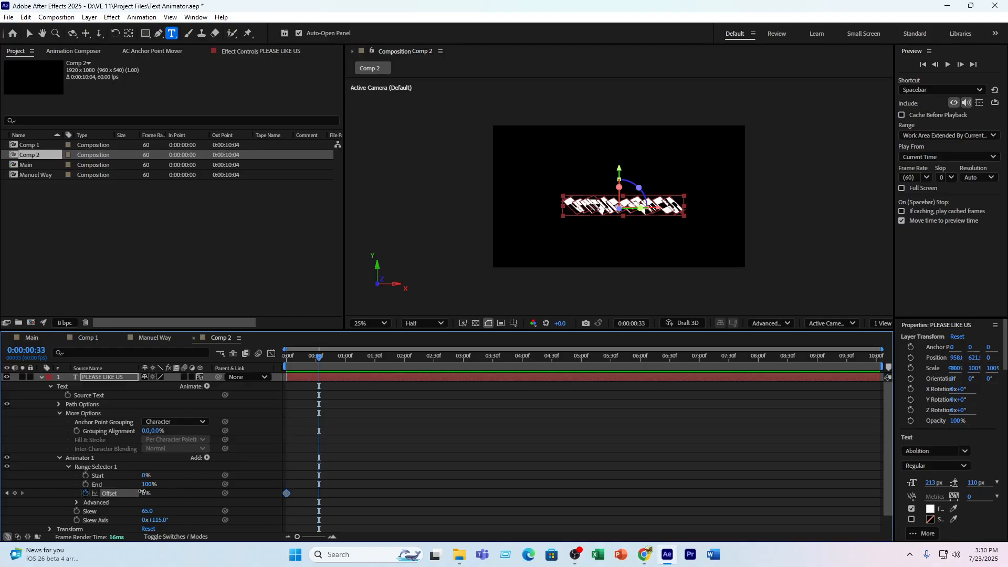
drag(142, 492, 229, 491)
drag(319, 357, 218, 380)
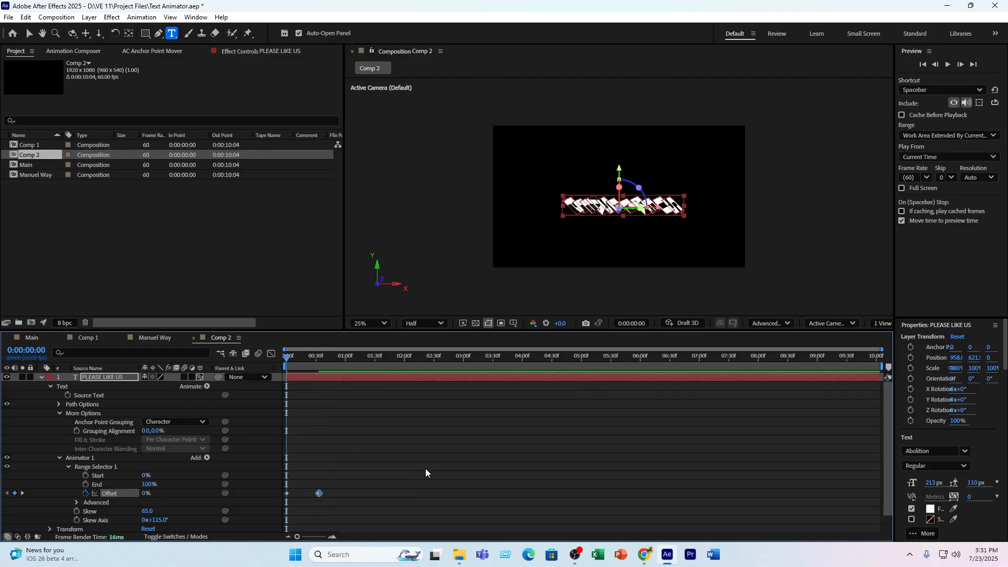
click(425, 468)
key(space)
key(space)
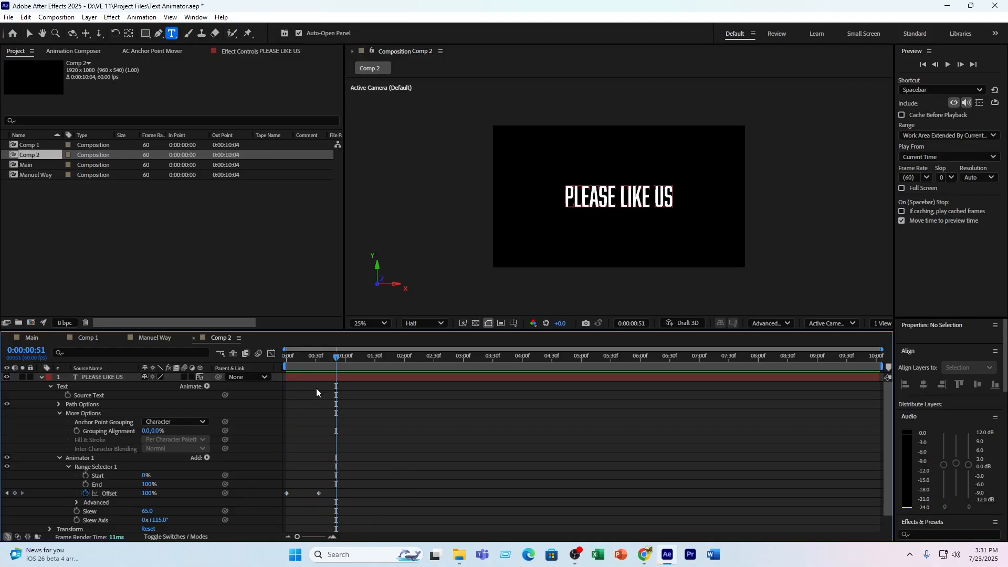
- Set the first Offset keyframe of the skew animation to -100%, preview it and scrub to 0:00:00:17
drag(337, 357, 279, 375)
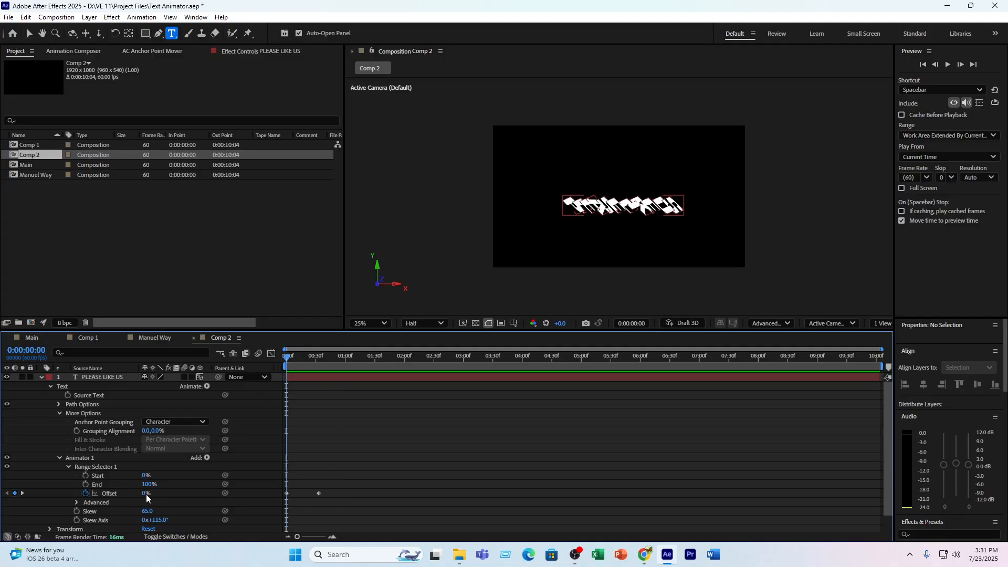
drag(146, 493, 93, 493)
click(402, 521)
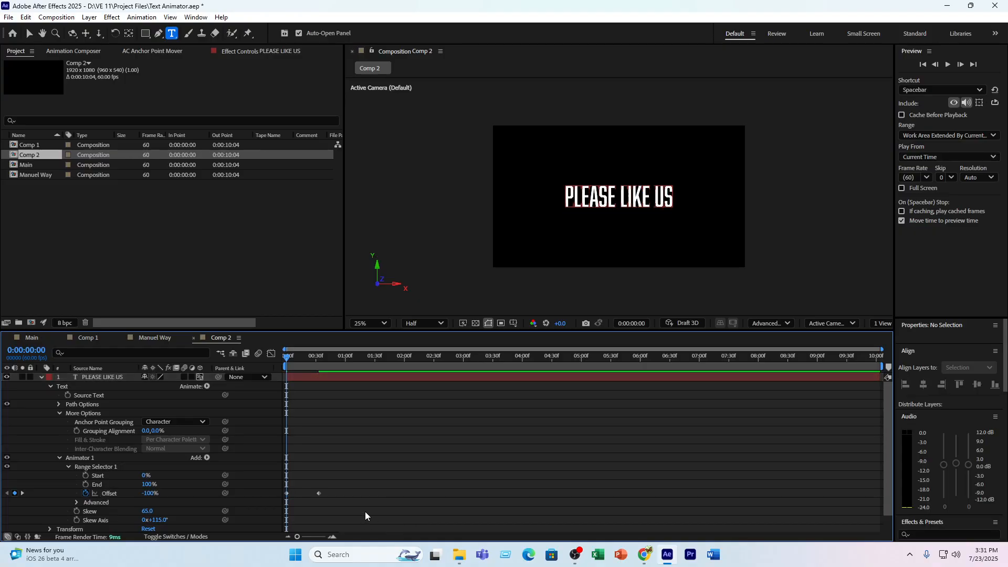
key(space)
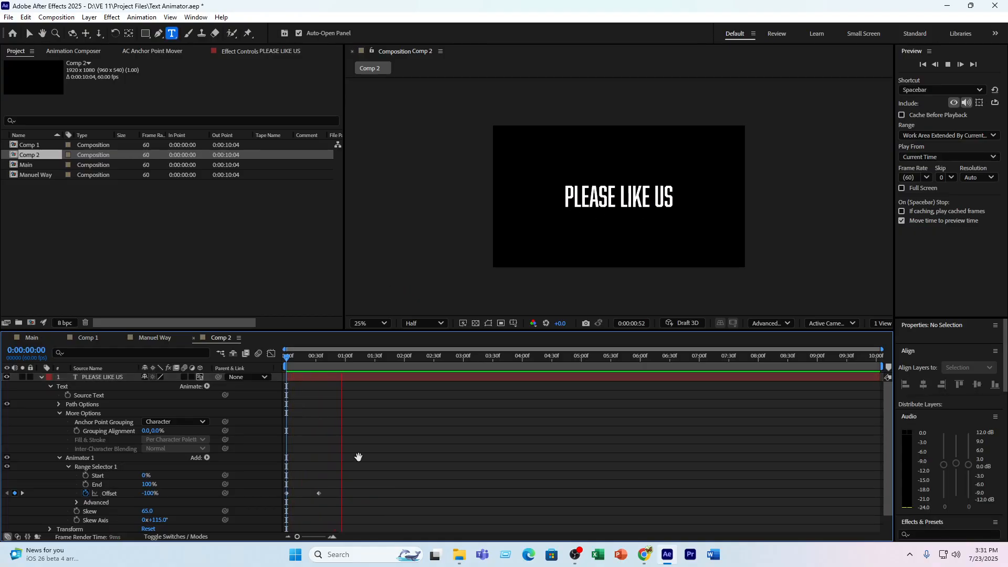
key(space)
drag(312, 349, 303, 374)
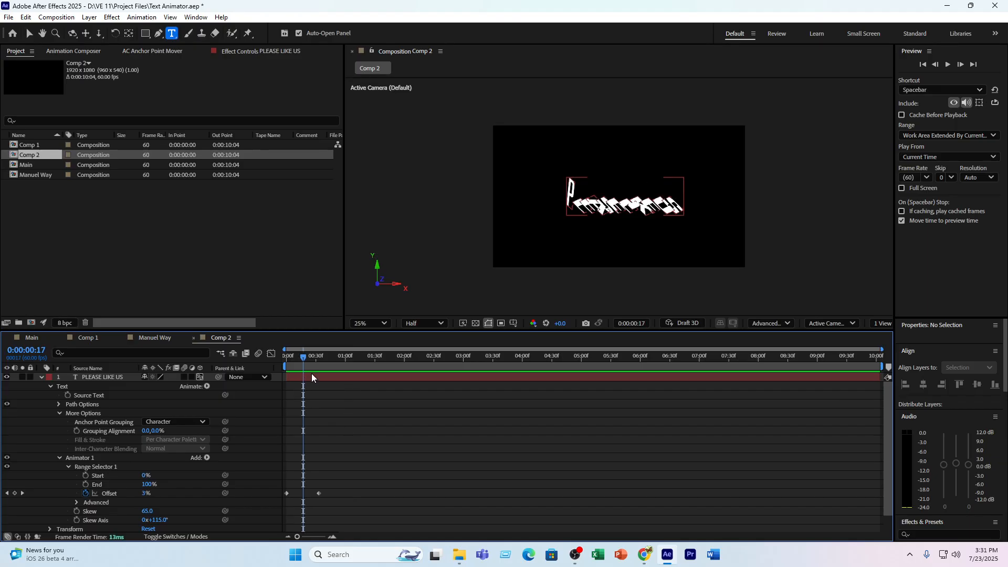
- Undo the skew animation, including its Offset keyframes, skew values and the Skew animator itself
click(196, 458)
click(383, 468)
key(ctrl+z)
key(ctrl+z)
key(ctrl+z)
key(ctrl+z)
key(ctrl+z)
key(ctrl+z)
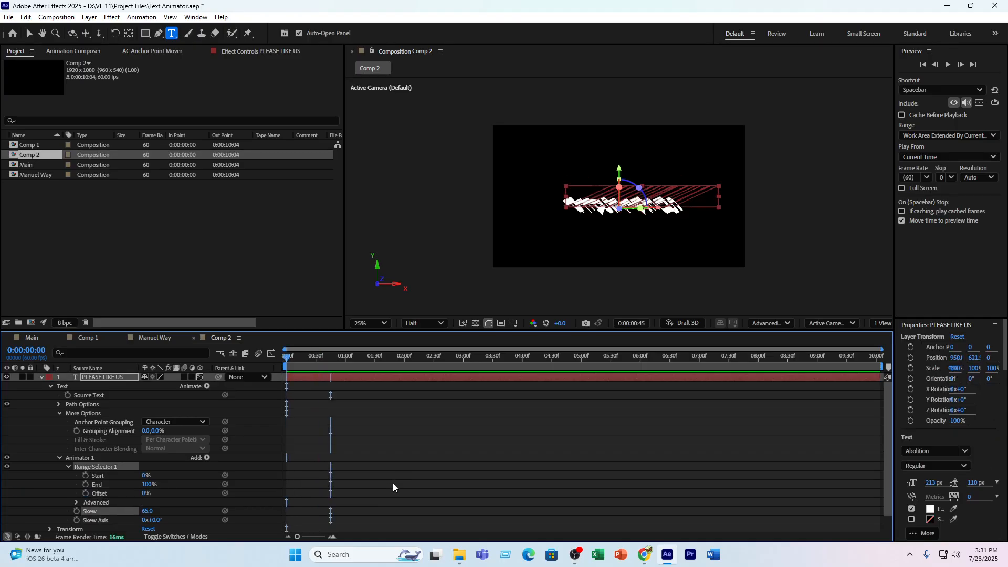
key(ctrl+z)
key(ctrl+z)
key(ctrl+z)
key(ctrl+z)
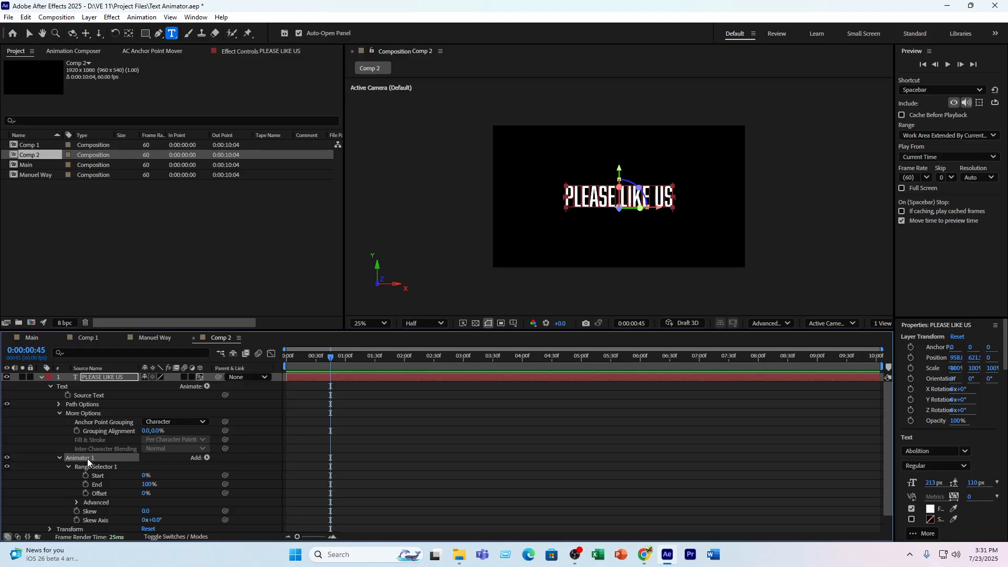
- Add a Tracking animator to the PLEASE LIKE US text and set its Tracking Amount to 66
click(206, 386)
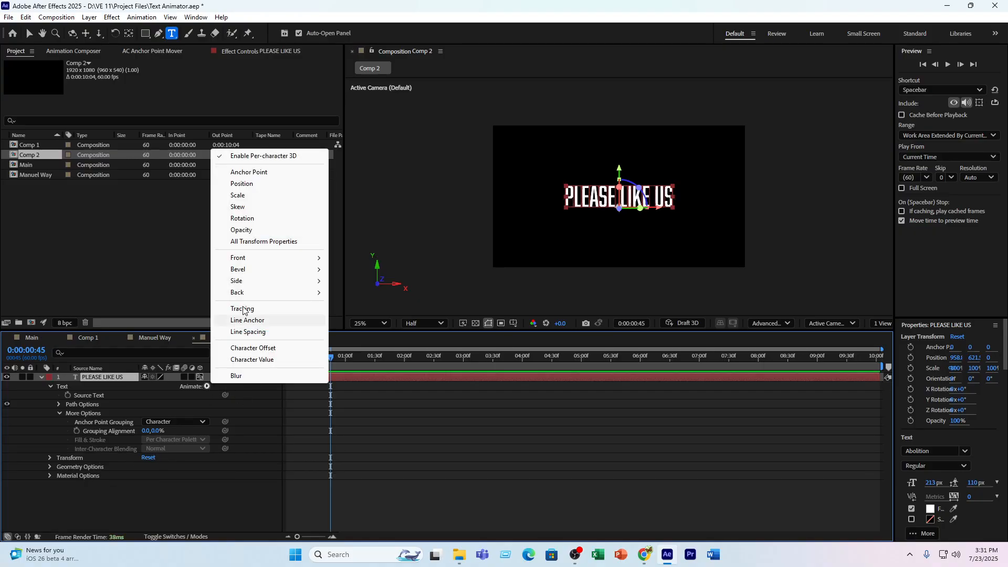
mouse_move(241, 261)
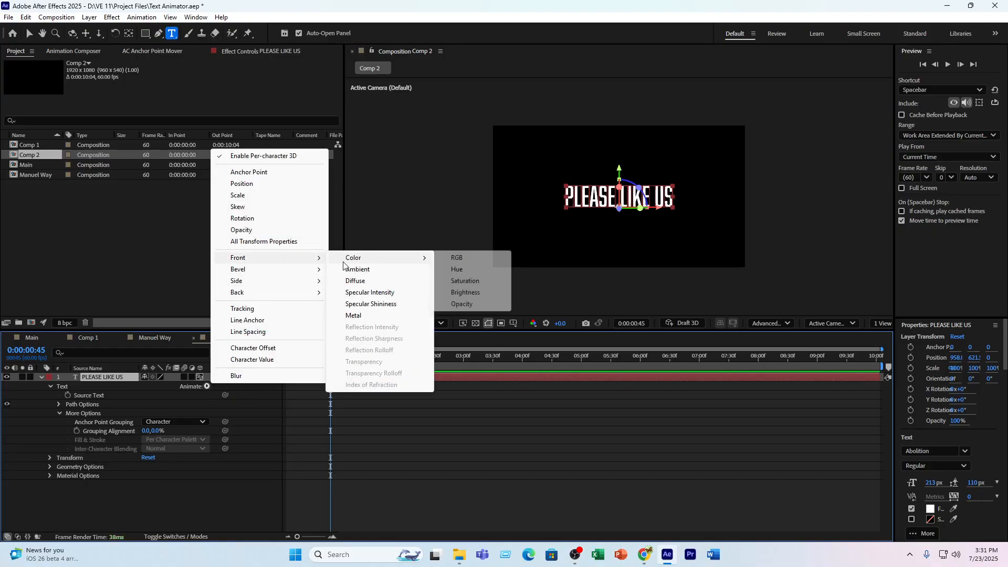
mouse_move(302, 269)
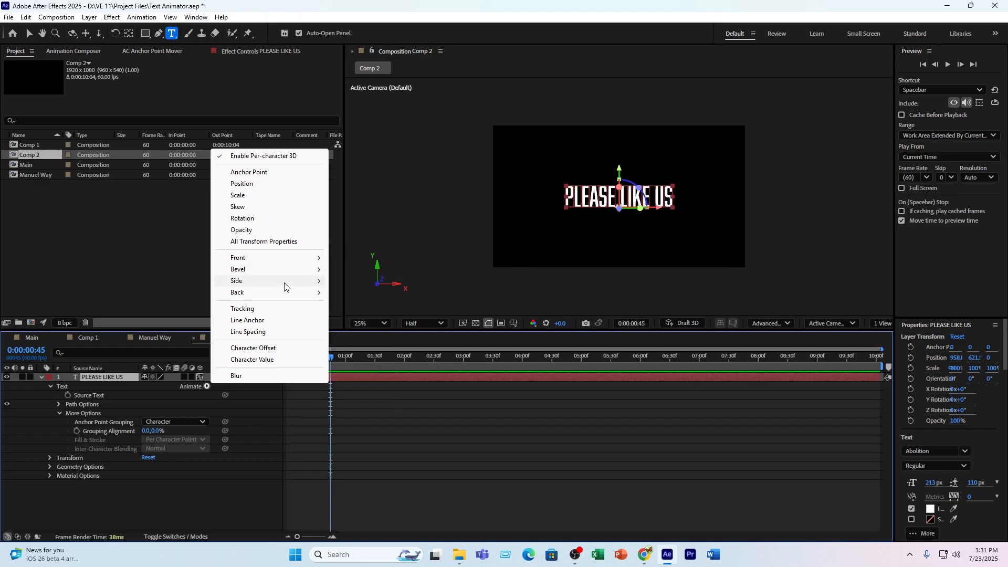
click(274, 311)
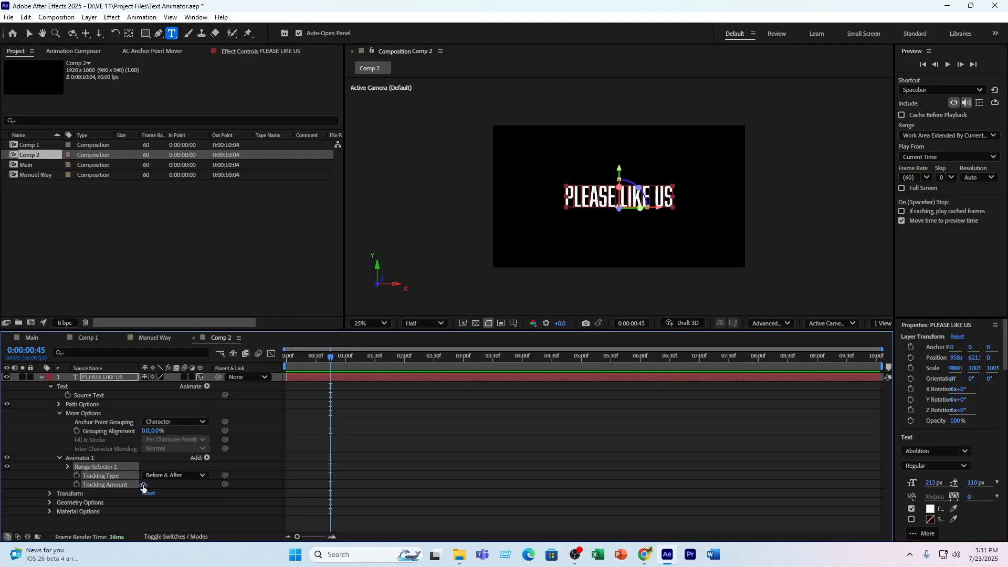
drag(143, 484, 176, 482)
- Try the Before and After tracking types, then switch Tracking Type back to Before & After
click(159, 476)
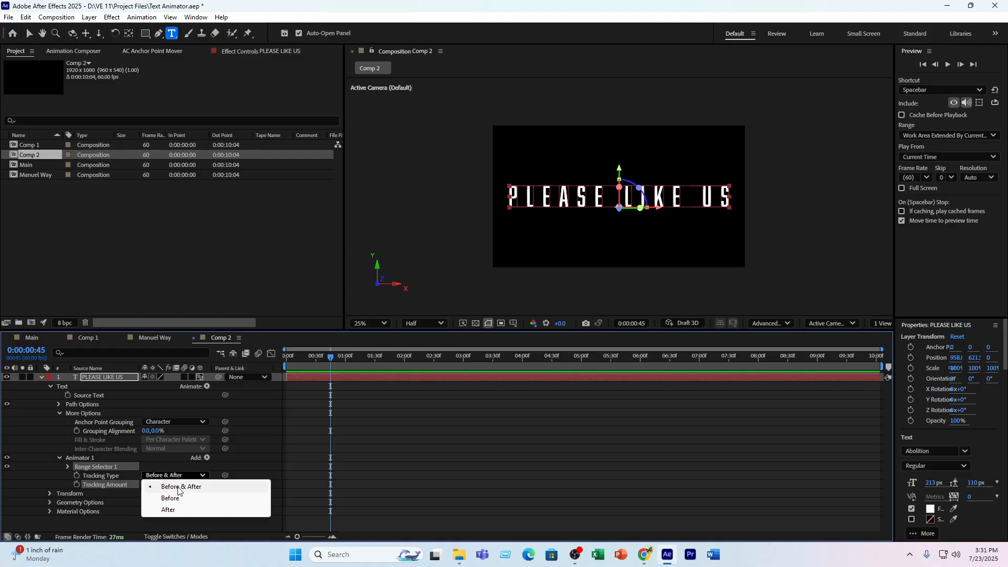
click(178, 497)
click(183, 474)
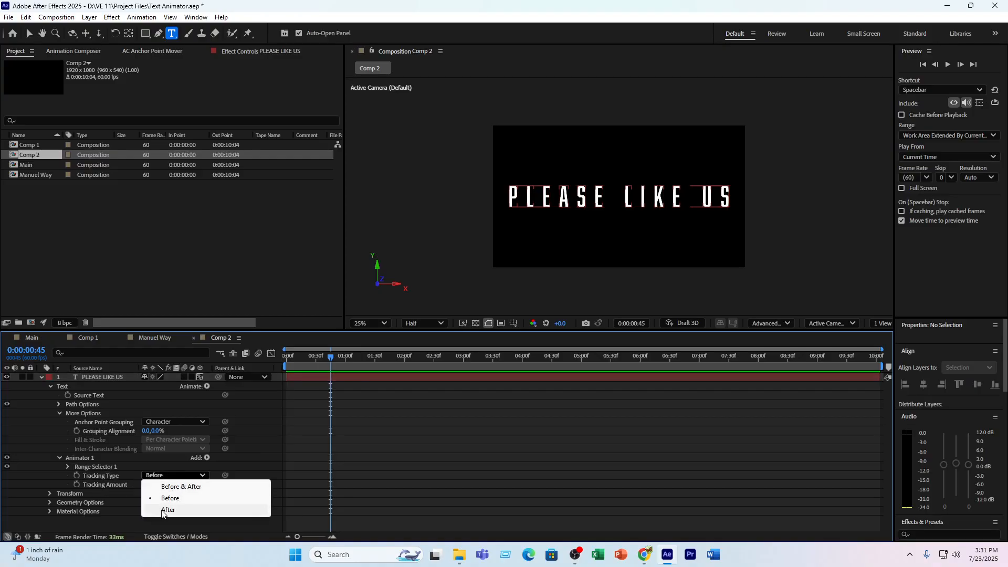
click(178, 507)
click(169, 476)
click(173, 485)
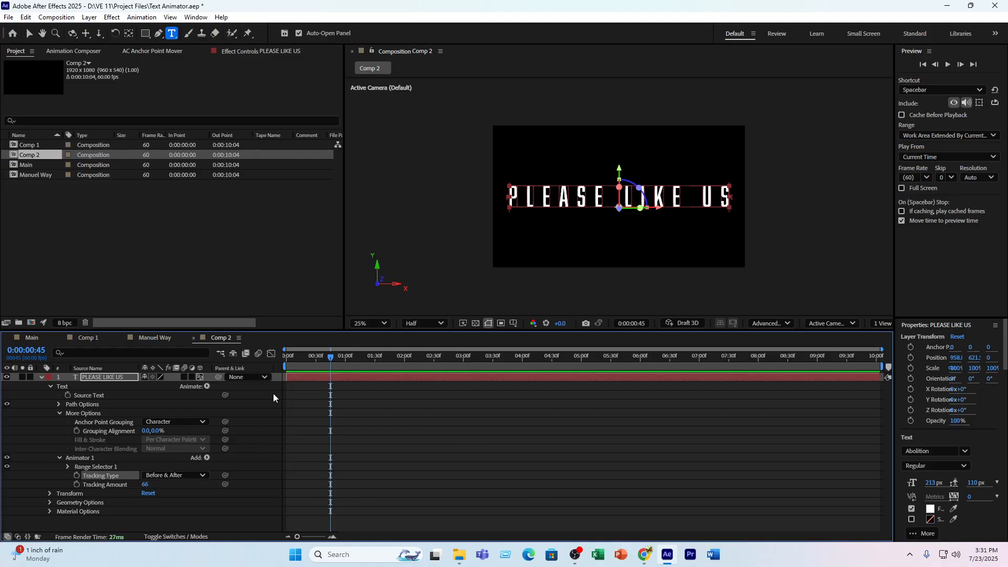
- Add a Range Selector 1 Offset keyframe of 100% at 0:00:00:29
click(315, 359)
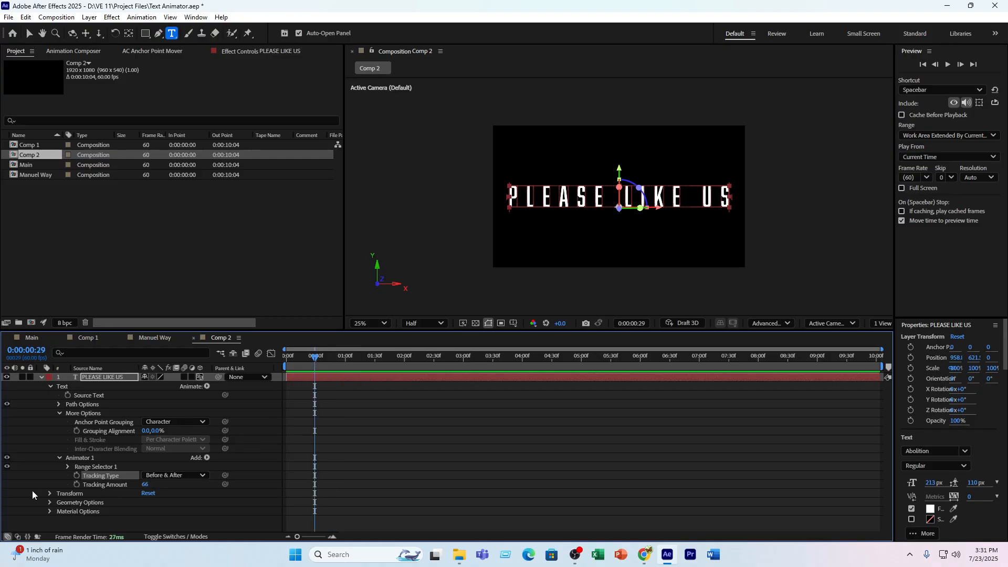
click(67, 467)
click(85, 494)
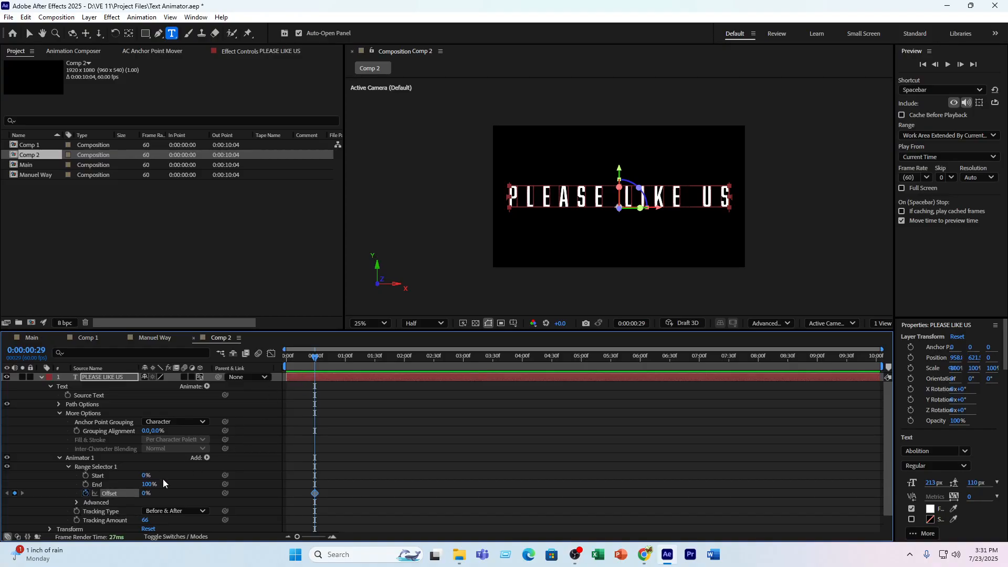
drag(145, 493, 205, 494)
- Add an Offset keyframe of 0% at 0:00:00:00 and preview the tracking animation
drag(315, 358, 284, 360)
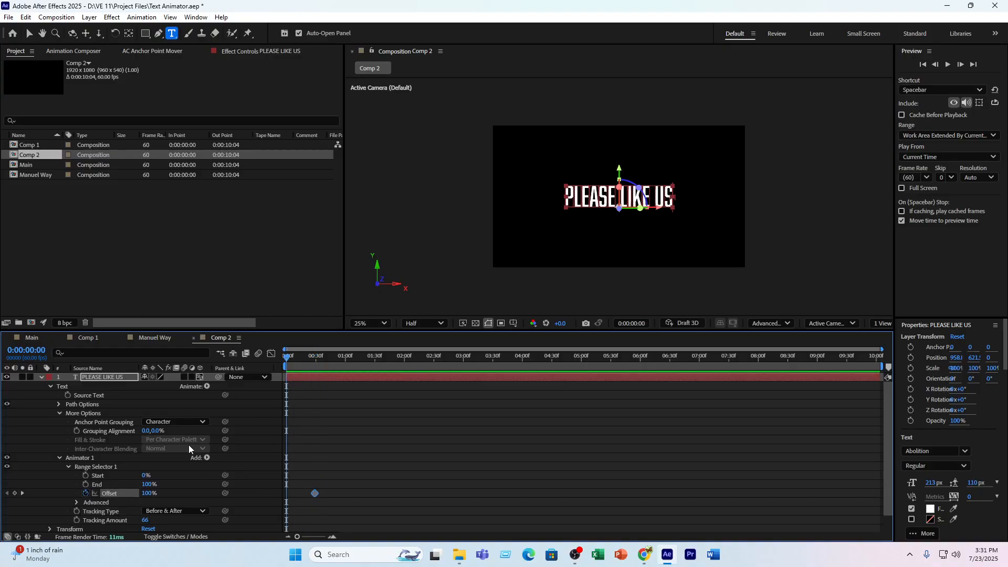
drag(143, 497, 52, 497)
click(147, 495)
text(0)
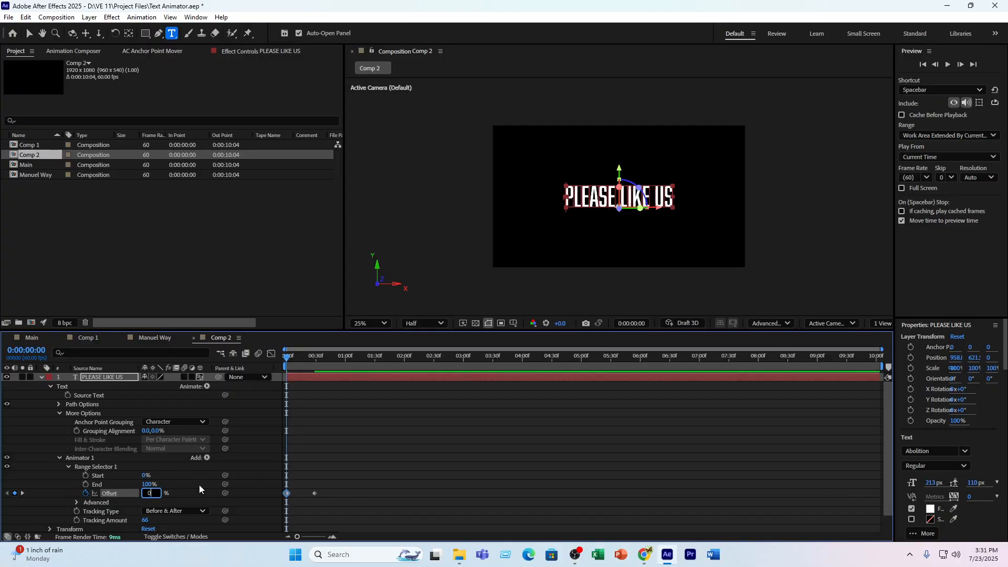
key(Return)
key(space)
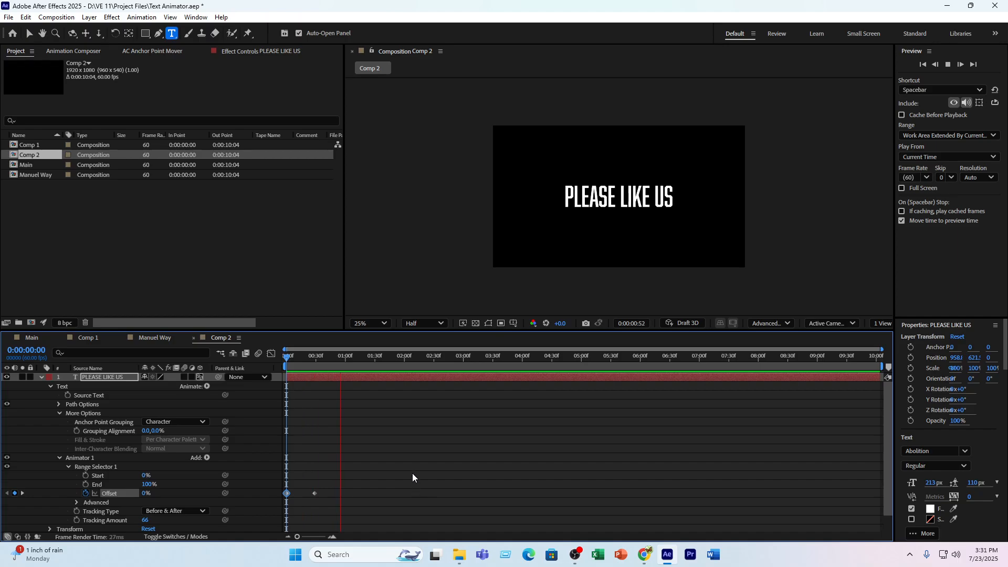
key(space)
key(space)
key(space)
- Set the Offset keyframe at 0:00:00:00 to -100% and preview the tracking animation
drag(324, 359, 273, 375)
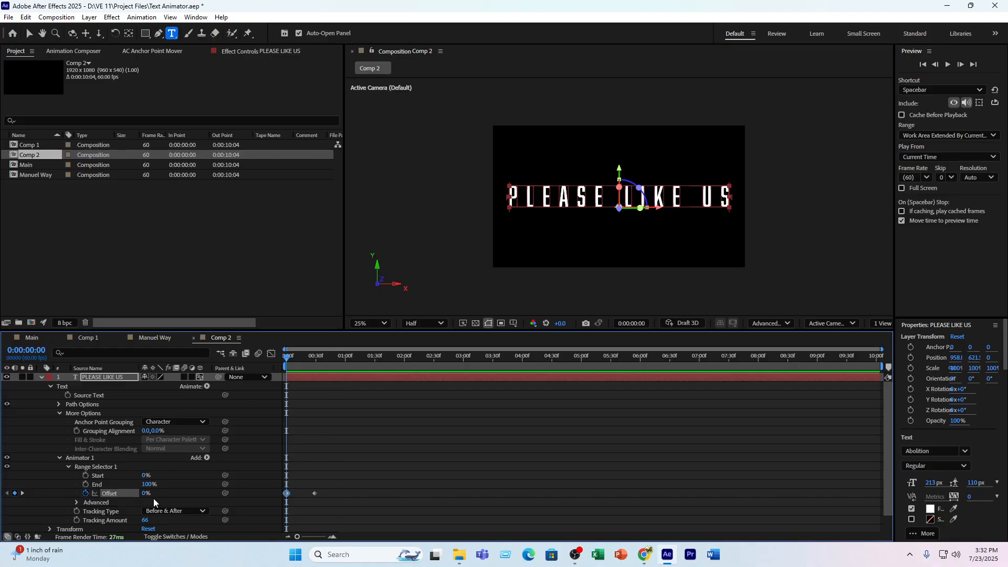
drag(146, 494, 2, 520)
click(390, 520)
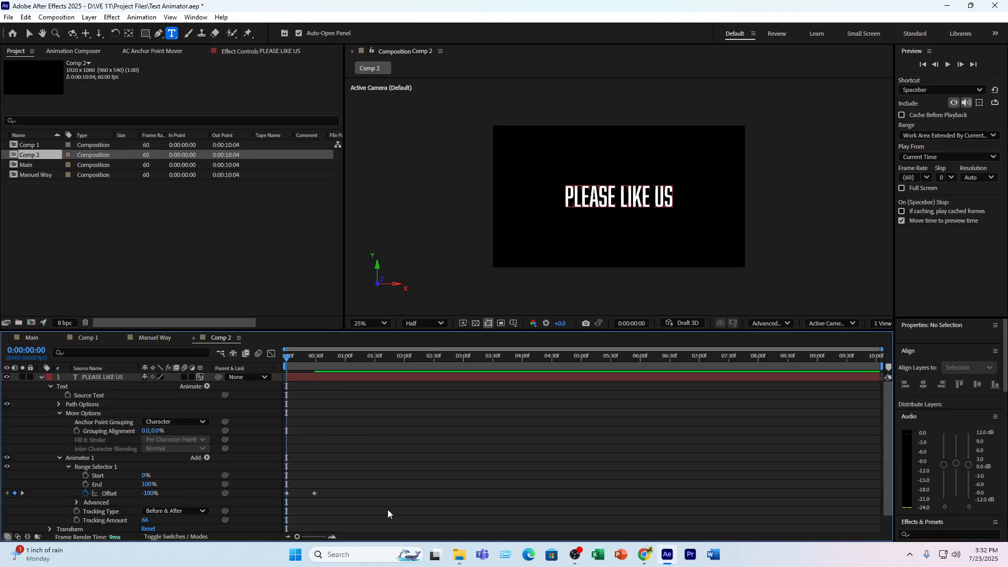
key(space)
key(space)
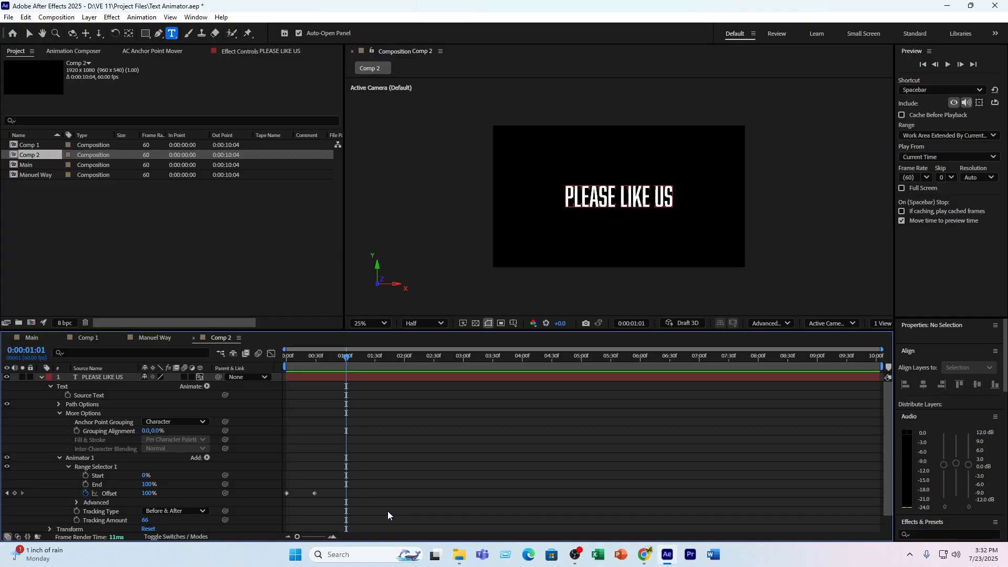
- Slow the tracking animation by moving the 100% Offset keyframe to about 0:00:02:23, then preview it from the start
drag(315, 493, 427, 495)
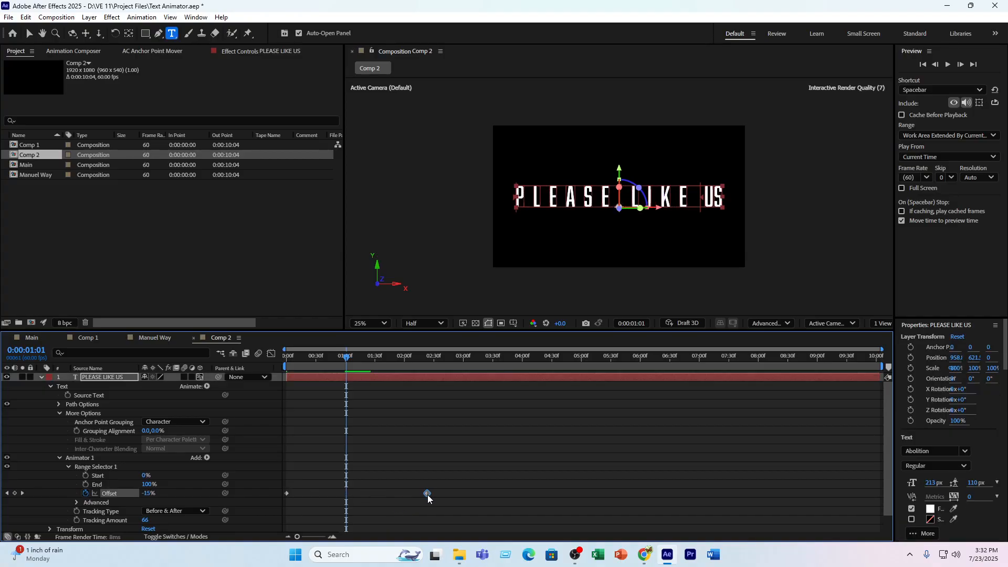
drag(367, 363, 190, 394)
key(space)
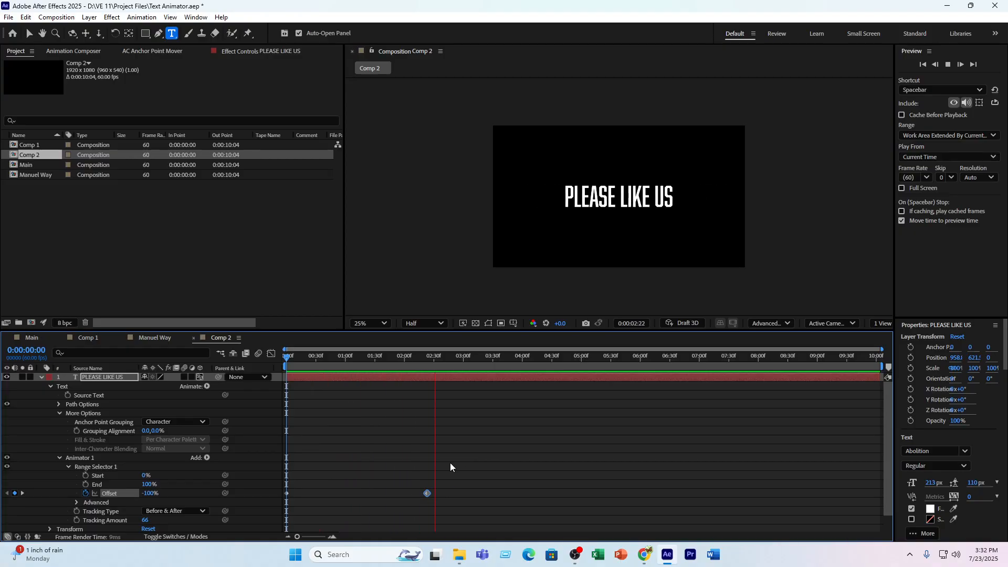
- Speed up the tracking animation by moving the 100% Offset keyframe to about 0:00:01:27, and scrub back through it
key(space)
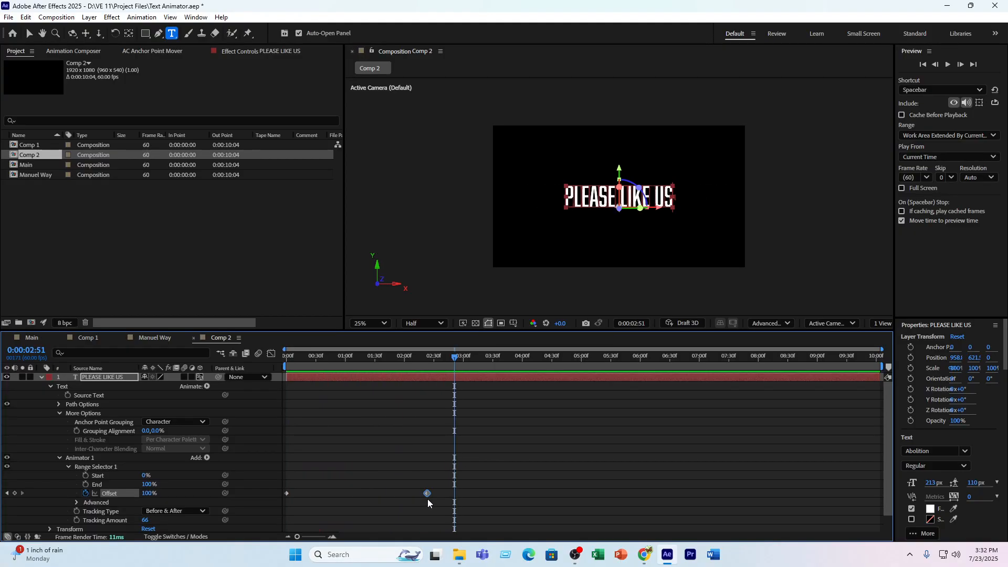
drag(427, 494, 372, 494)
drag(378, 358, 306, 379)
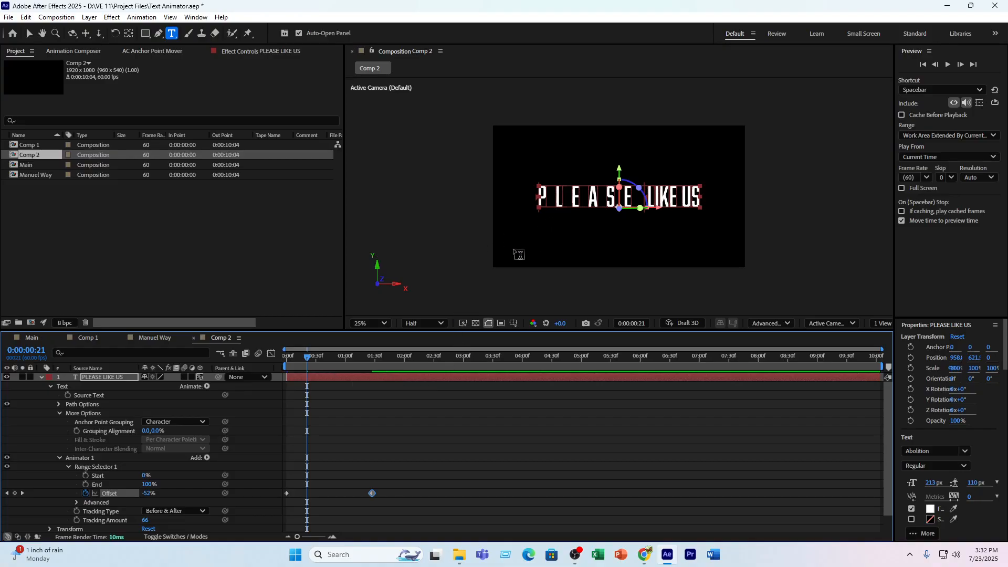
- Left-align the PLEASE LIKE US text and preview the tracking animation from the start
scroll(946, 445, down, 5)
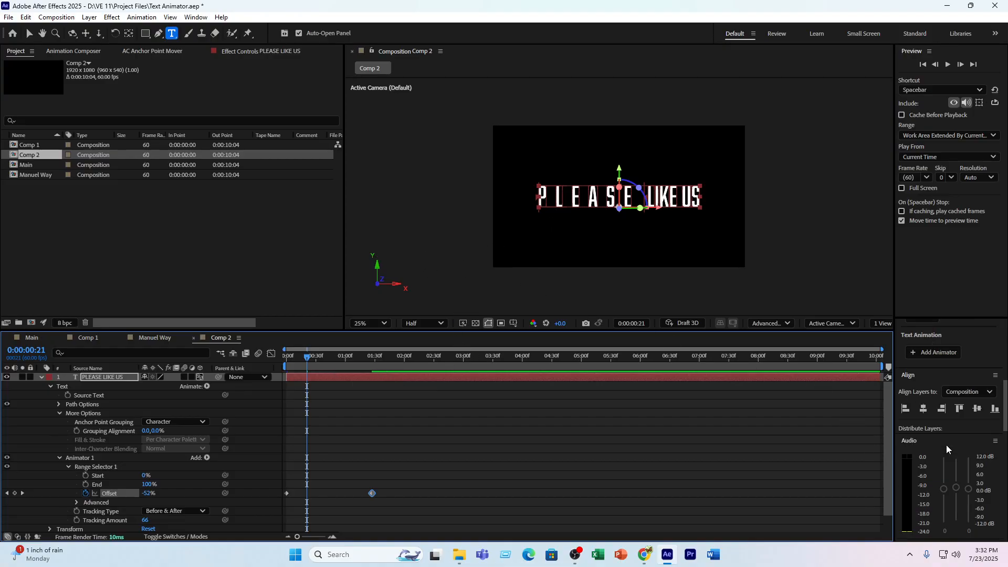
scroll(936, 430, up, 2)
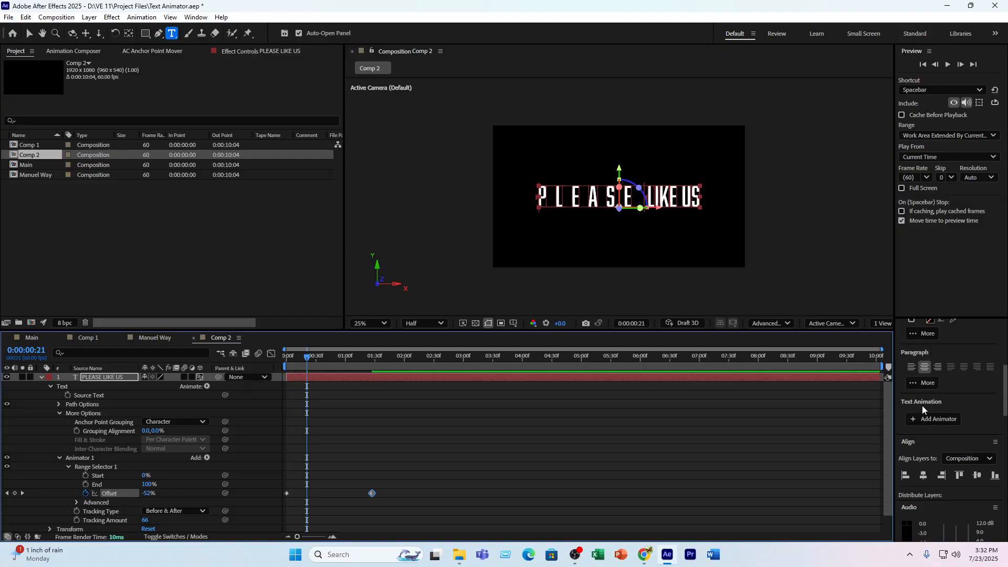
click(912, 368)
drag(304, 367, 264, 367)
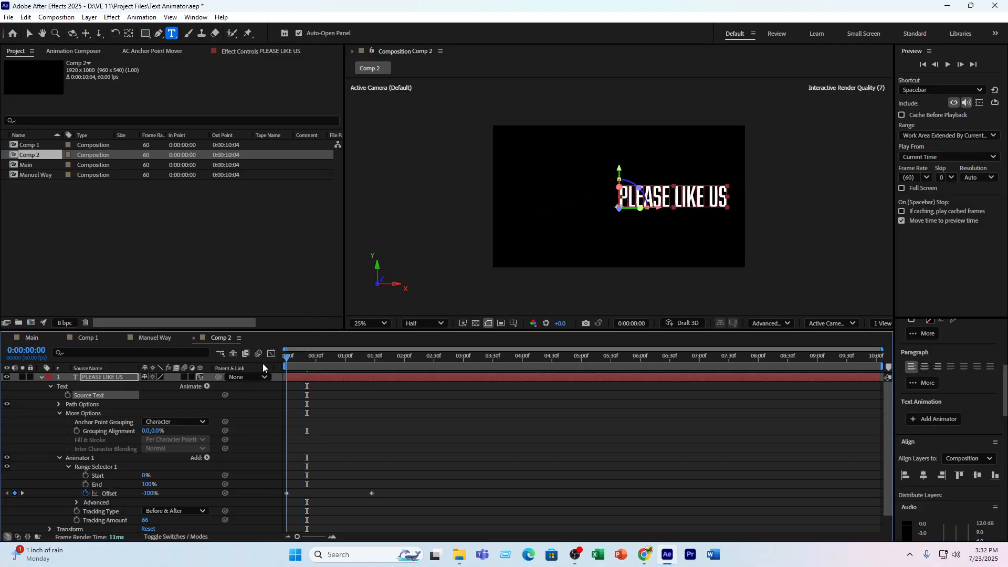
key(space)
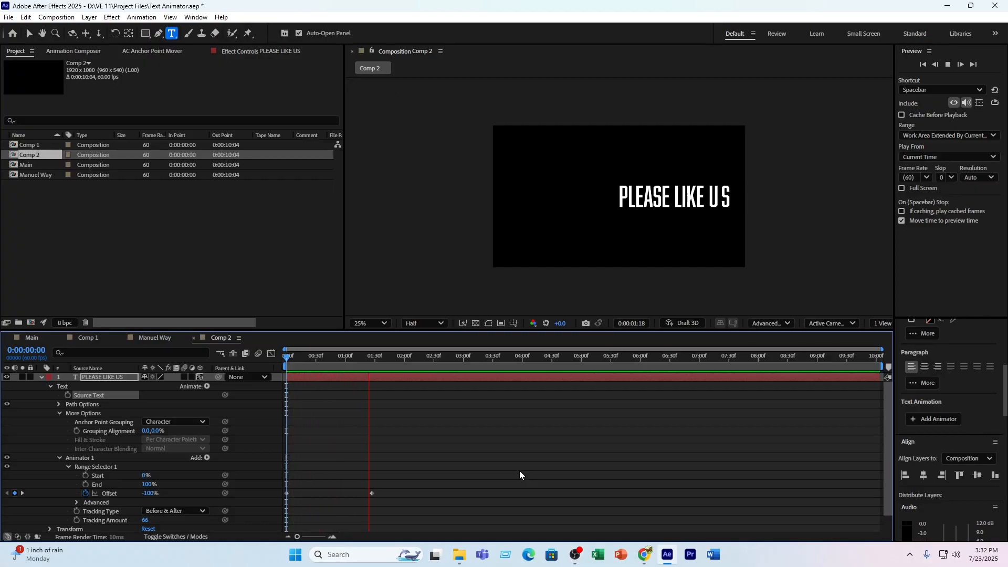
key(space)
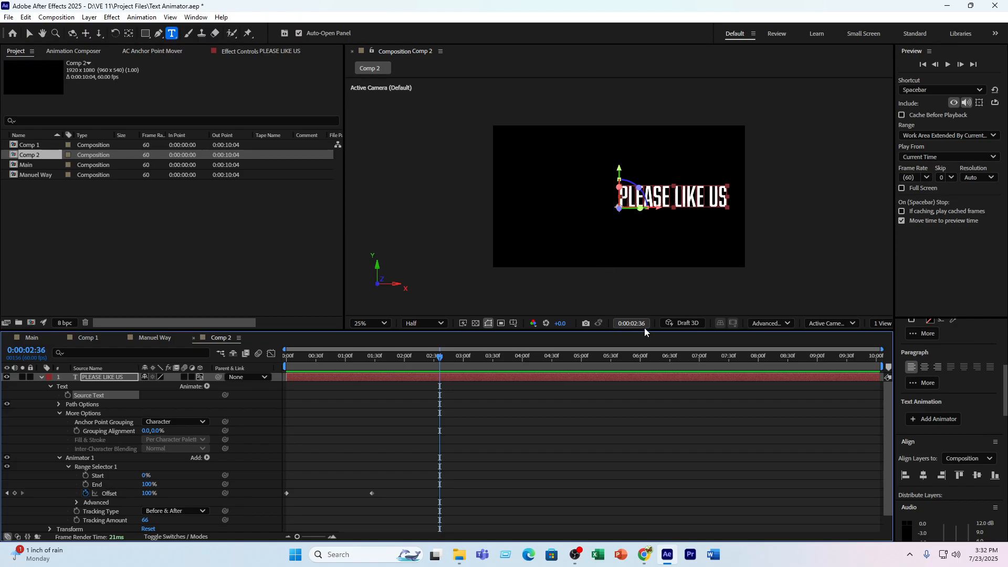
- Right-align the PLEASE LIKE US text and preview the tracking animation from the start
click(938, 366)
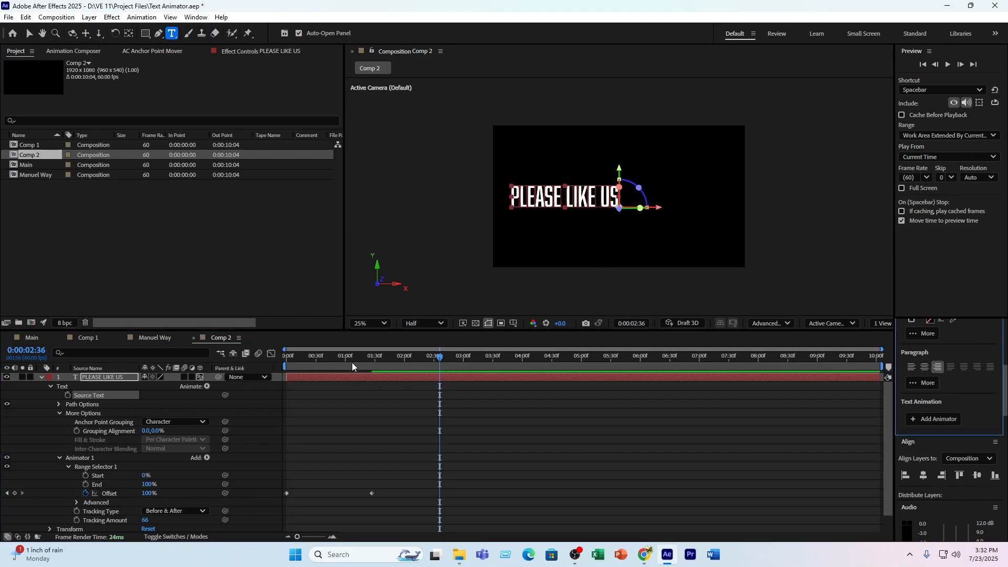
drag(351, 359, 162, 372)
key(space)
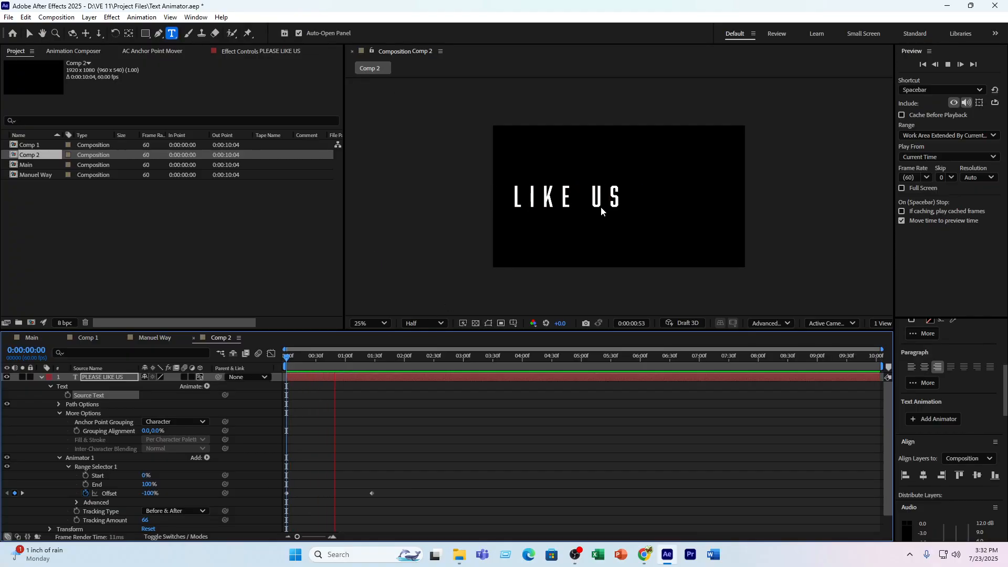
key(space)
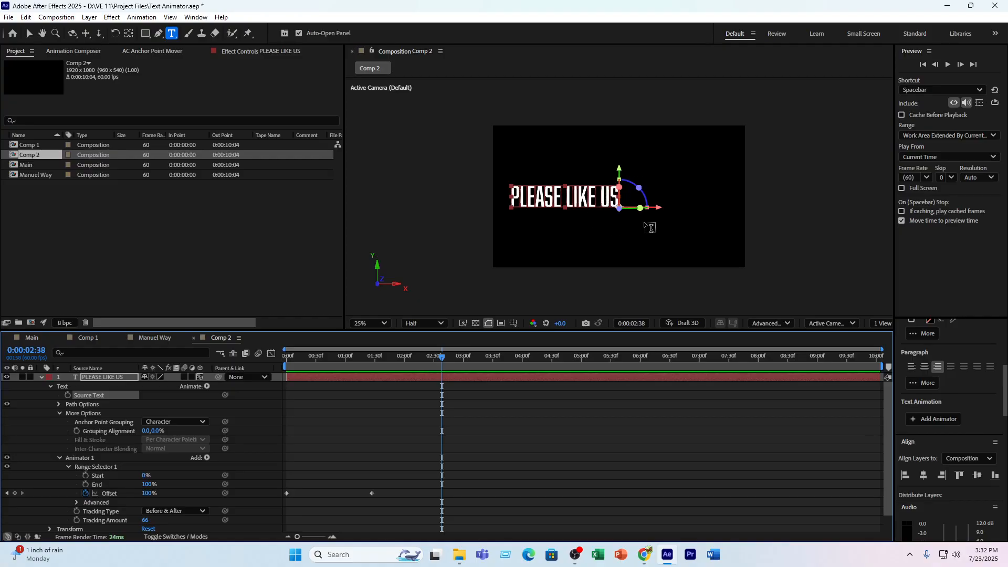
- Look through the Advanced settings of Range Selector 1, and collapse the selector
scroll(200, 496, down, 2)
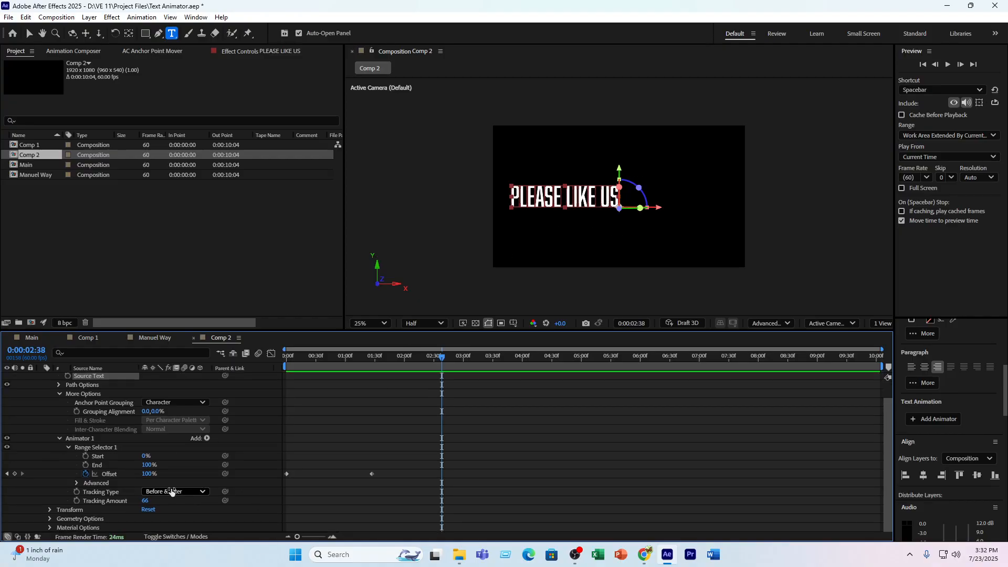
click(77, 480)
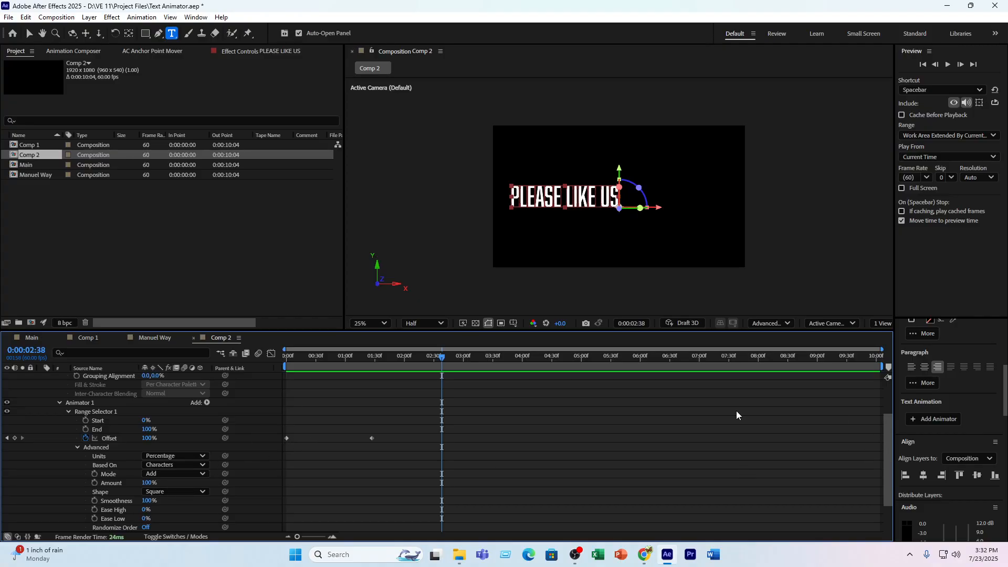
scroll(254, 457, down, 1)
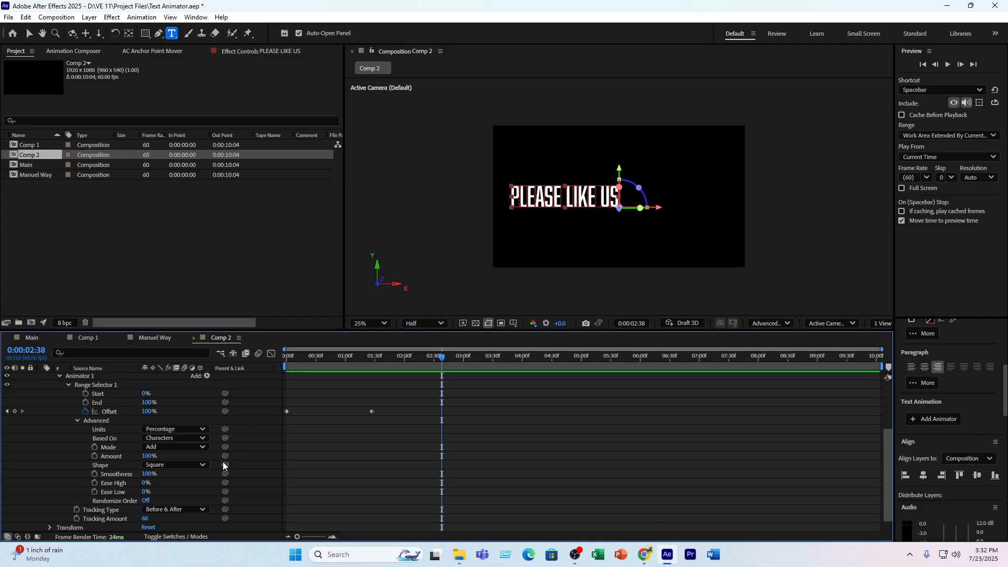
scroll(210, 477, up, 1)
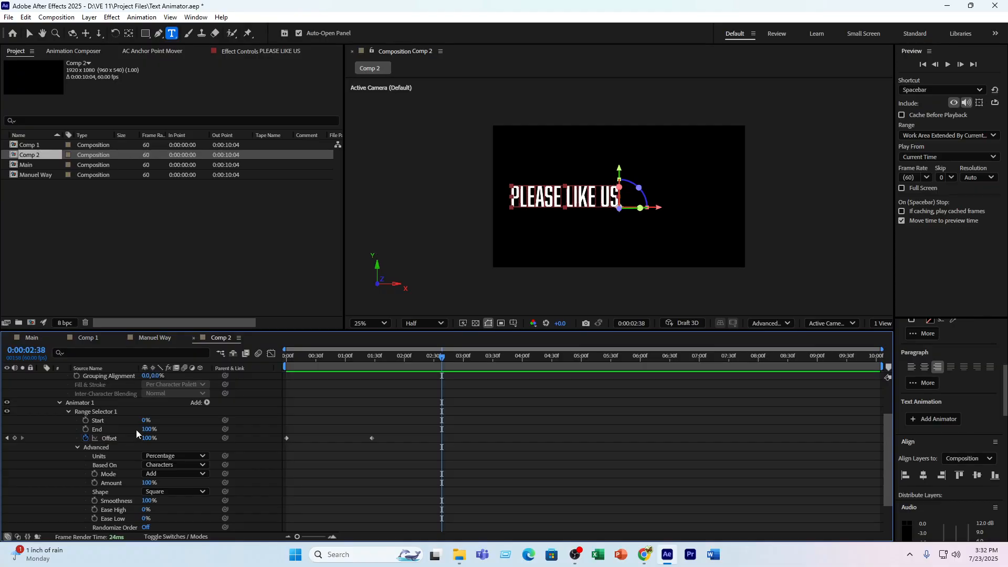
click(68, 412)
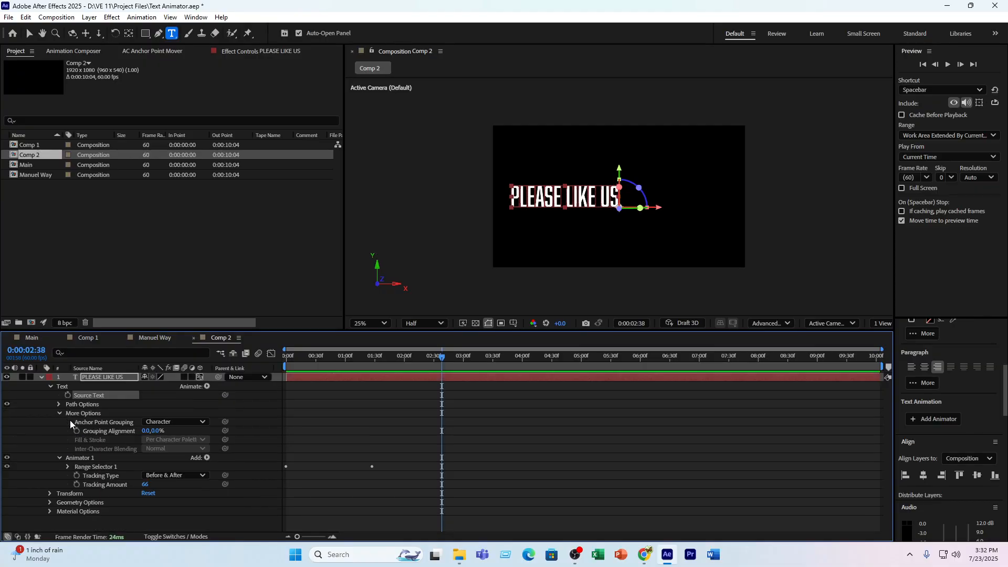
click(62, 412)
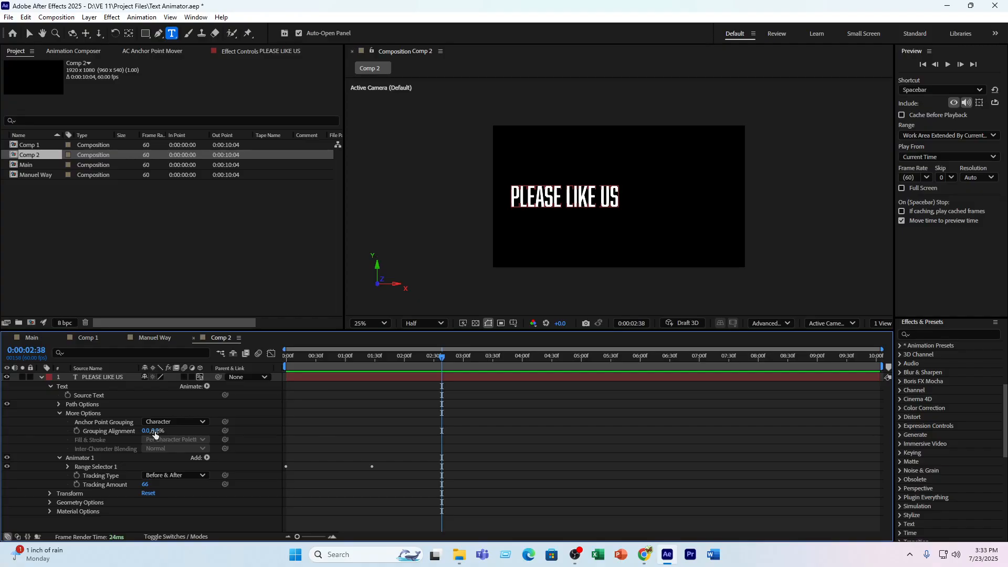
- Try a Grouping Alignment of -950.0, -44.0% with a preview of the tracking animation, and undo it
drag(154, 430, 2, 450)
drag(147, 430, 1, 432)
drag(150, 431, 1, 433)
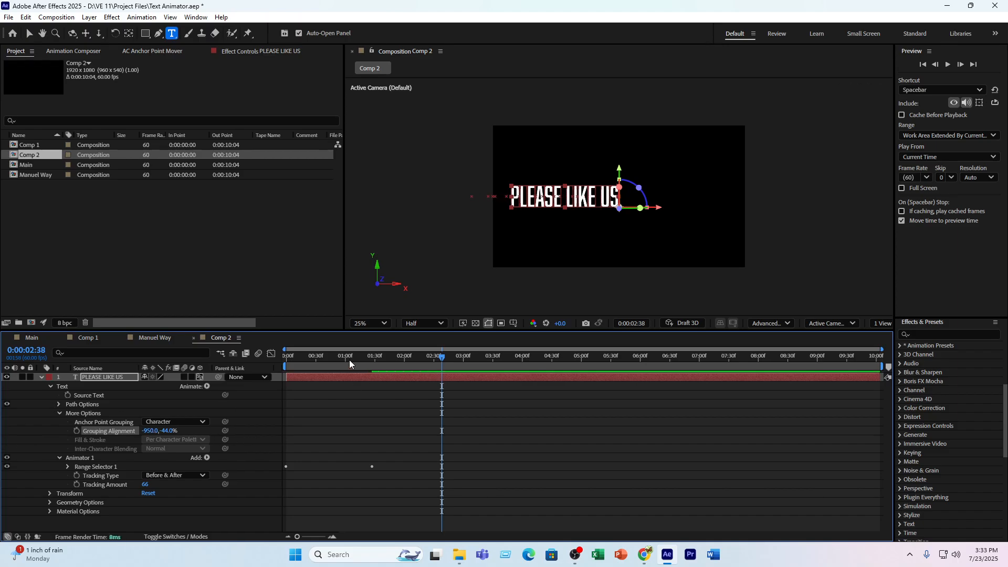
drag(348, 358, 170, 379)
key(space)
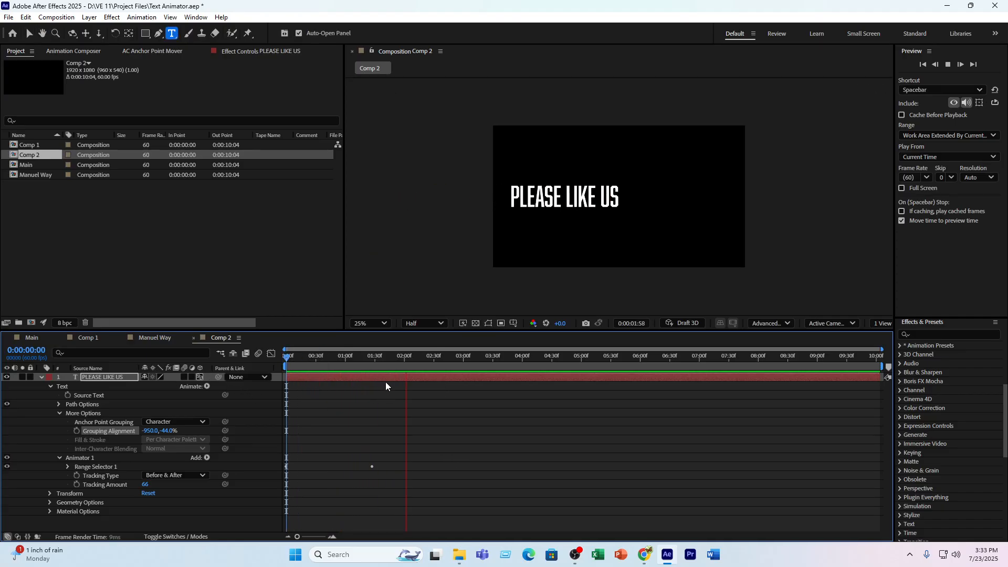
key(space)
drag(362, 361, 349, 364)
key(space)
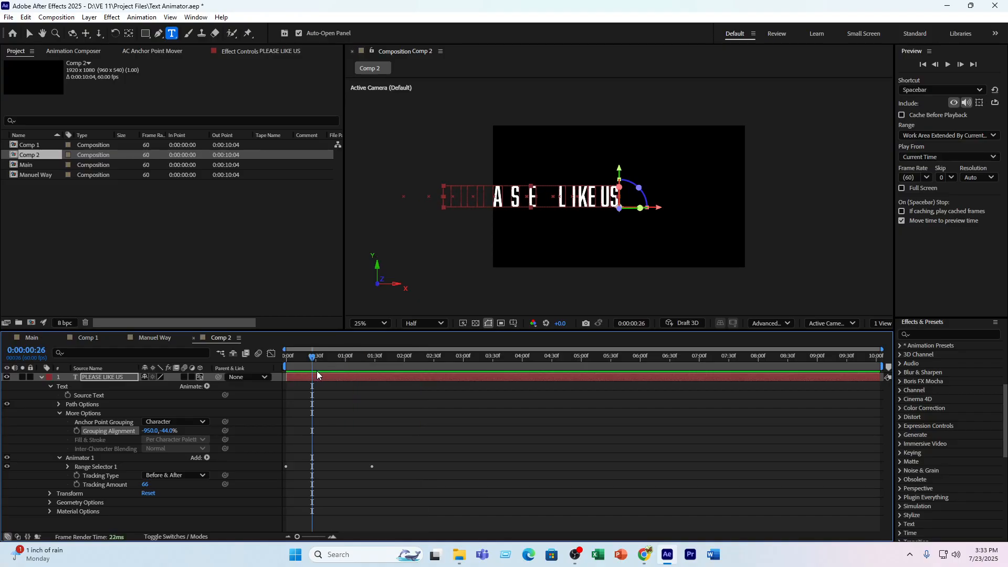
key(space)
key(ctrl+z)
key(ctrl+z)
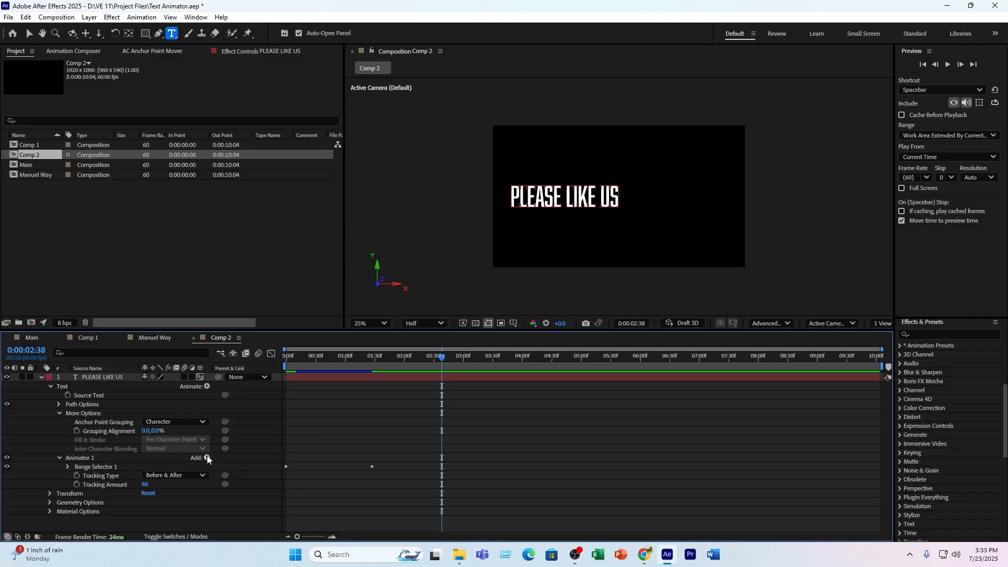
- Delete the tracking Animator 1 from the PLEASE LIKE US layer
click(113, 465)
click(80, 458)
key(Delete)
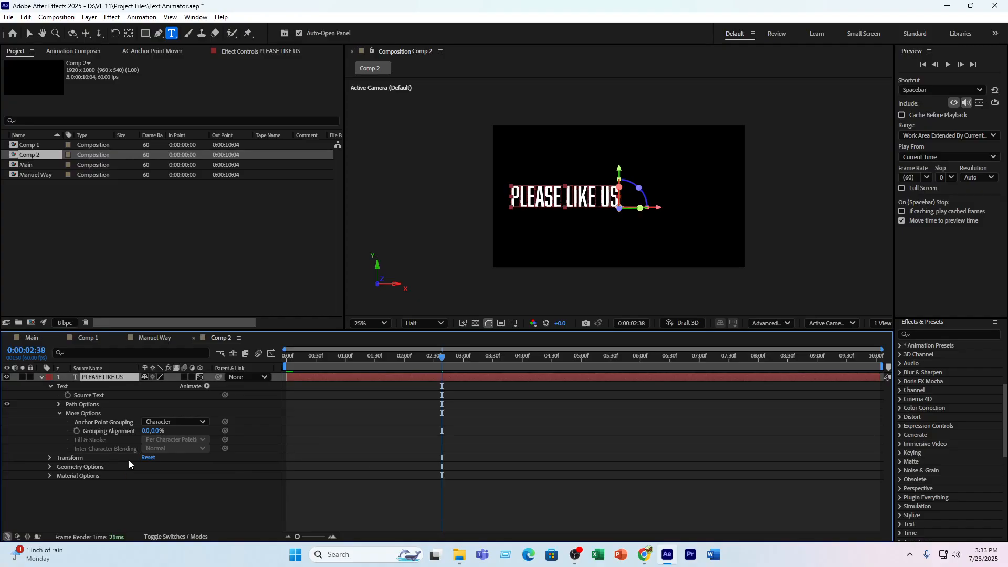
- Add a Blur text animator to the PLEASE LIKE US layer and include Position and Scale properties in it
click(208, 386)
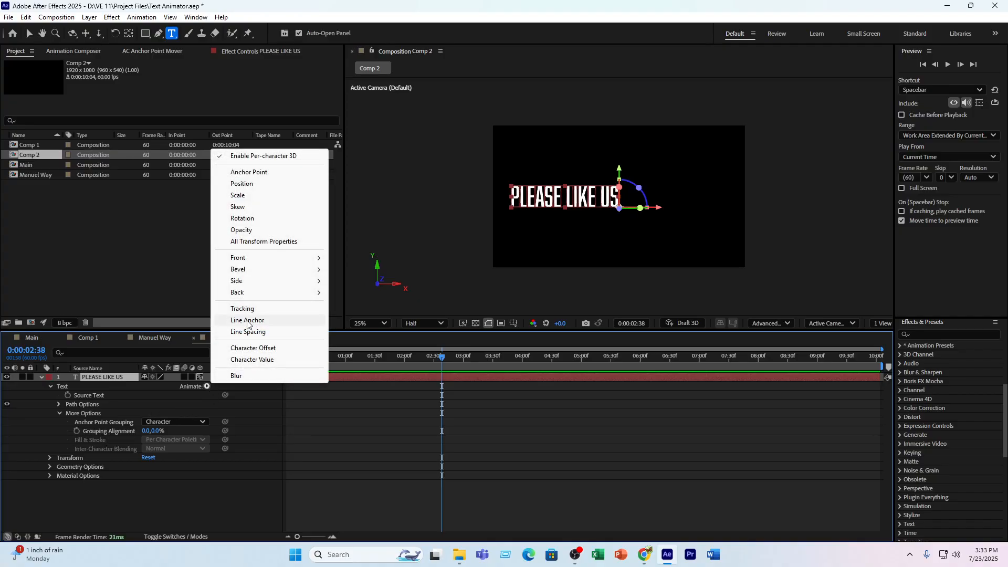
click(235, 376)
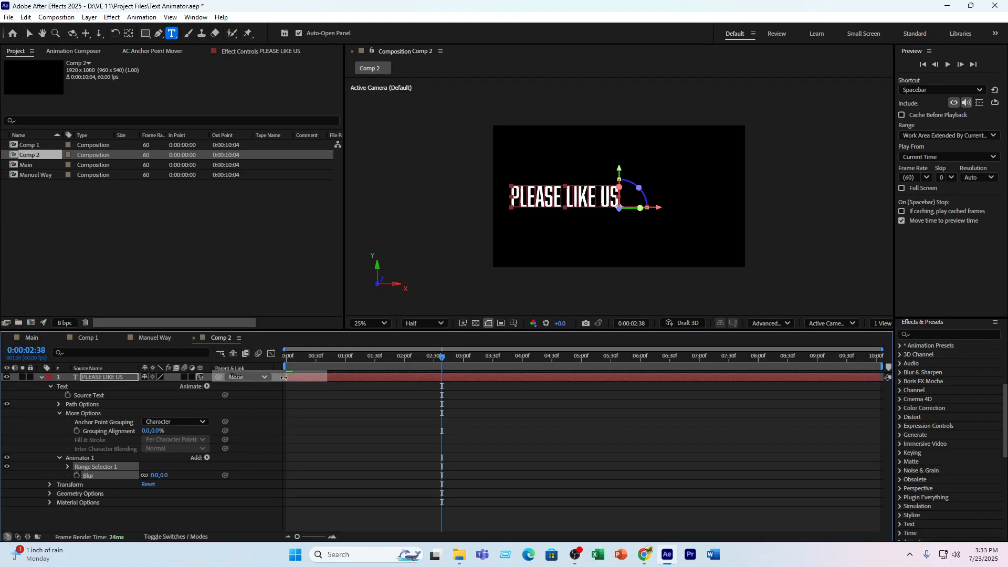
click(202, 458)
mouse_move(257, 462)
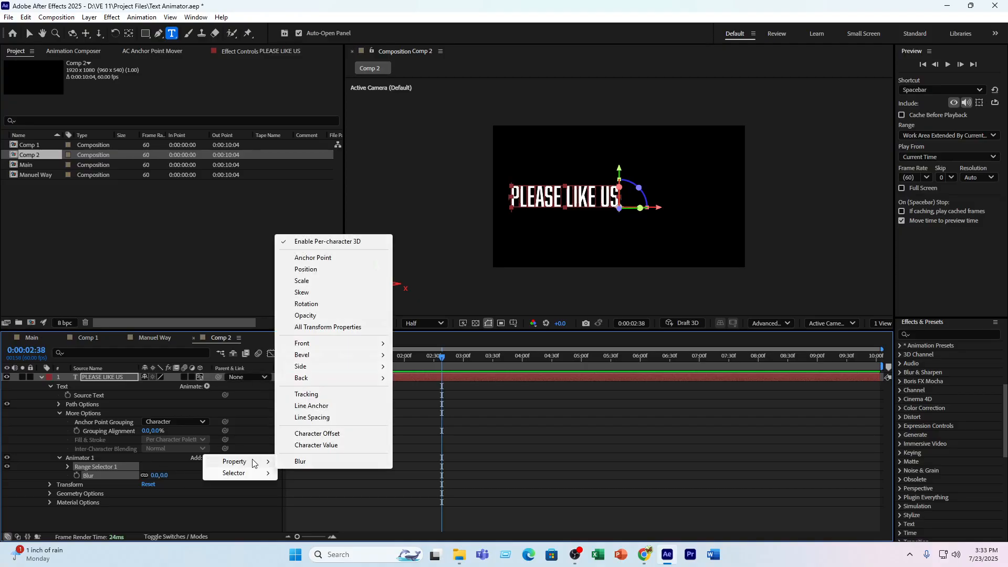
click(318, 273)
click(205, 458)
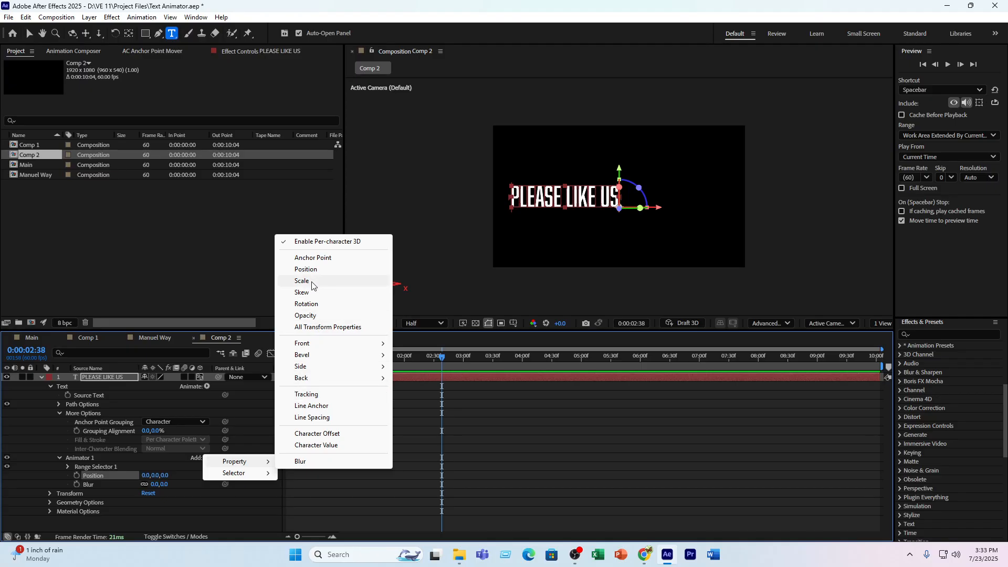
click(311, 282)
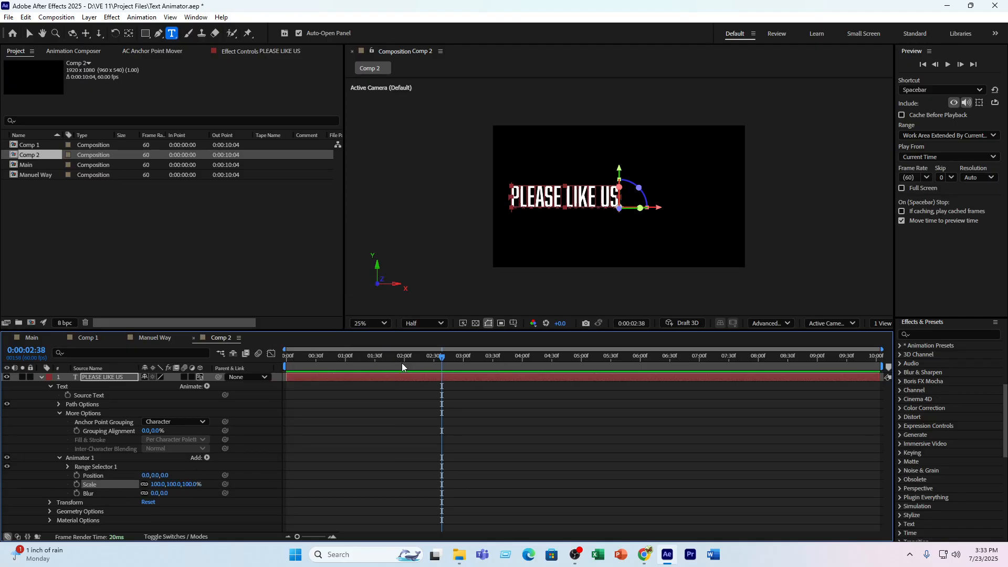
- Move the current time to 0:00:00:30 and center-align the PLEASE LIKE US text
drag(402, 366, 316, 368)
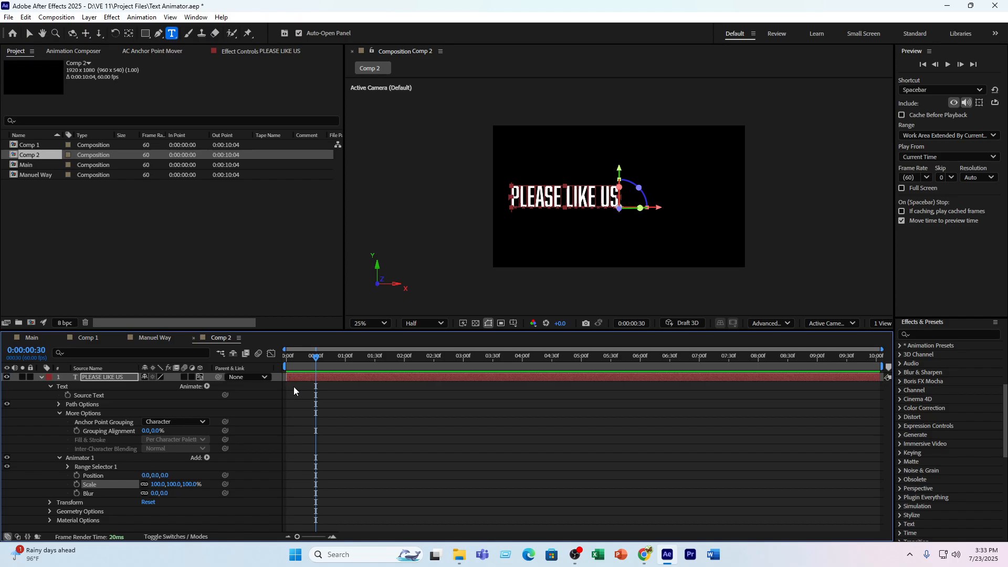
scroll(924, 441, up, 6)
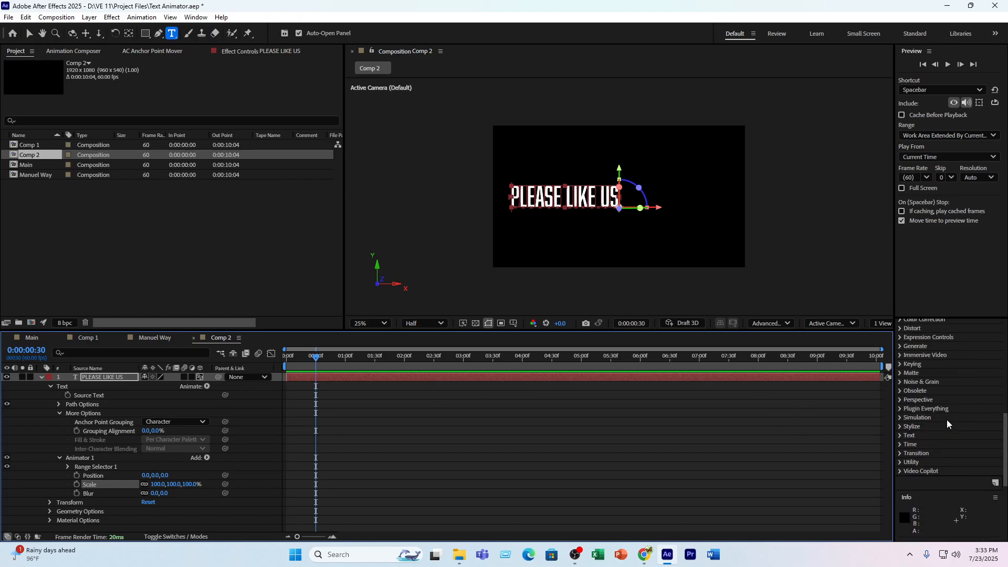
scroll(945, 420, down, 5)
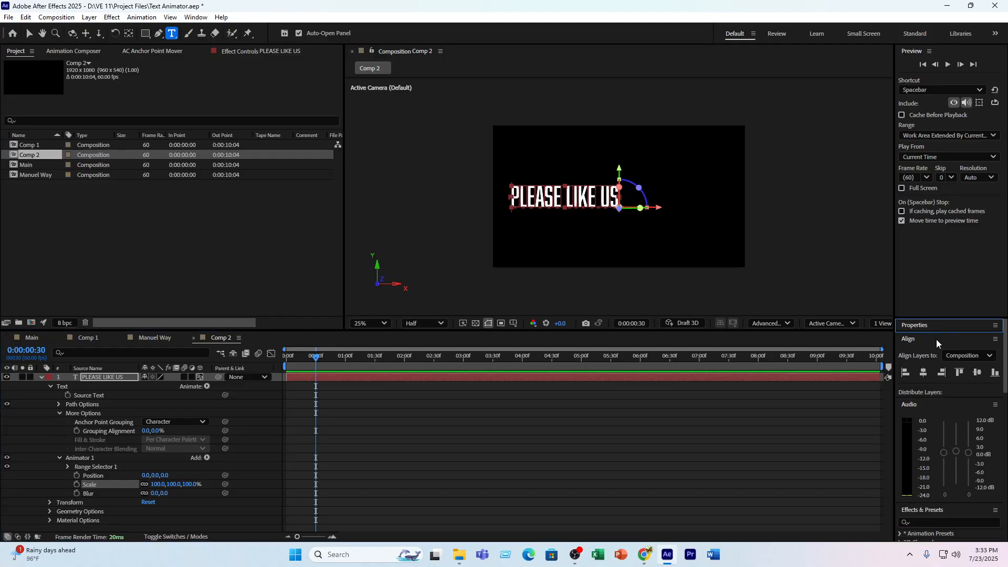
scroll(950, 482, up, 5)
click(929, 329)
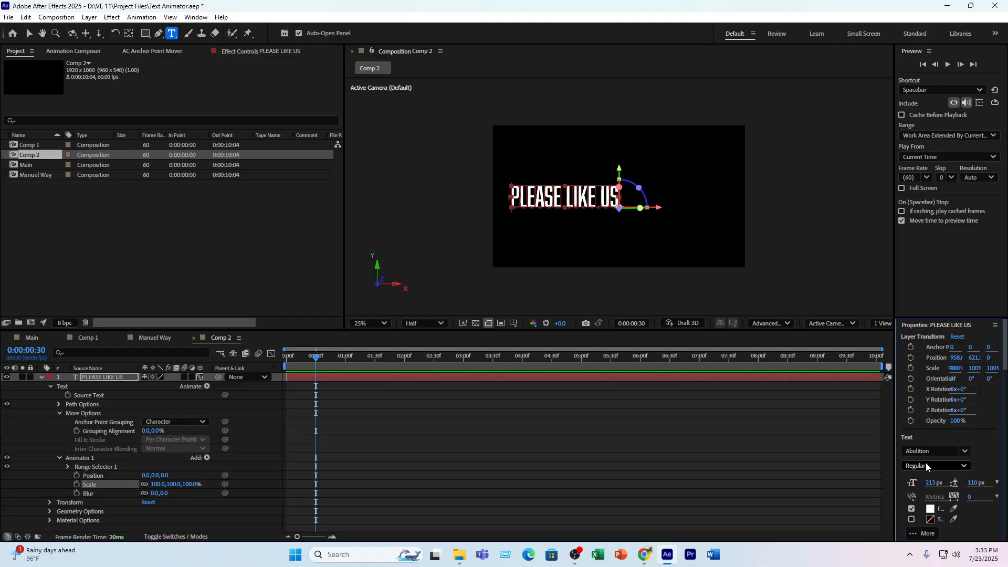
scroll(944, 450, down, 1)
scroll(942, 476, down, 5)
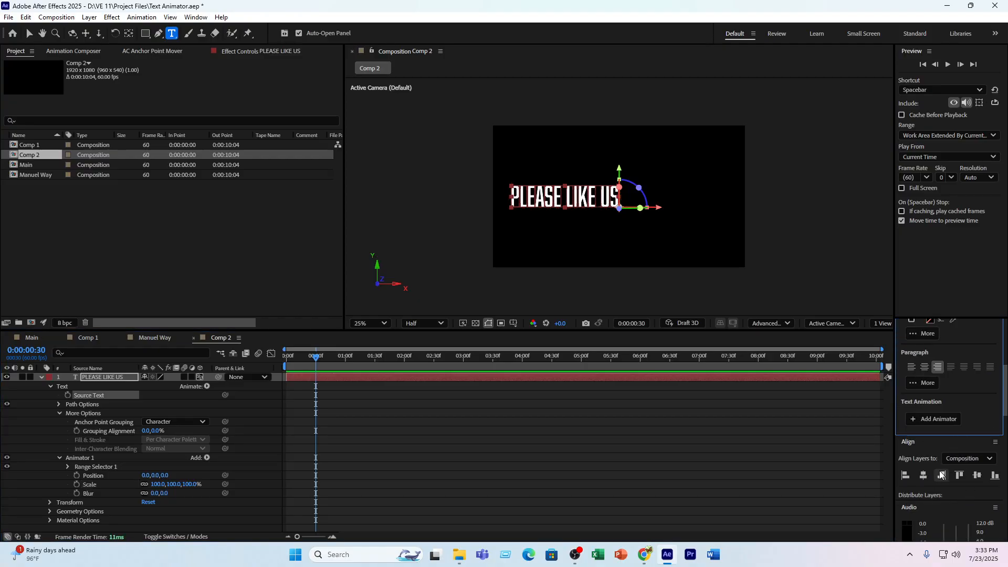
click(926, 367)
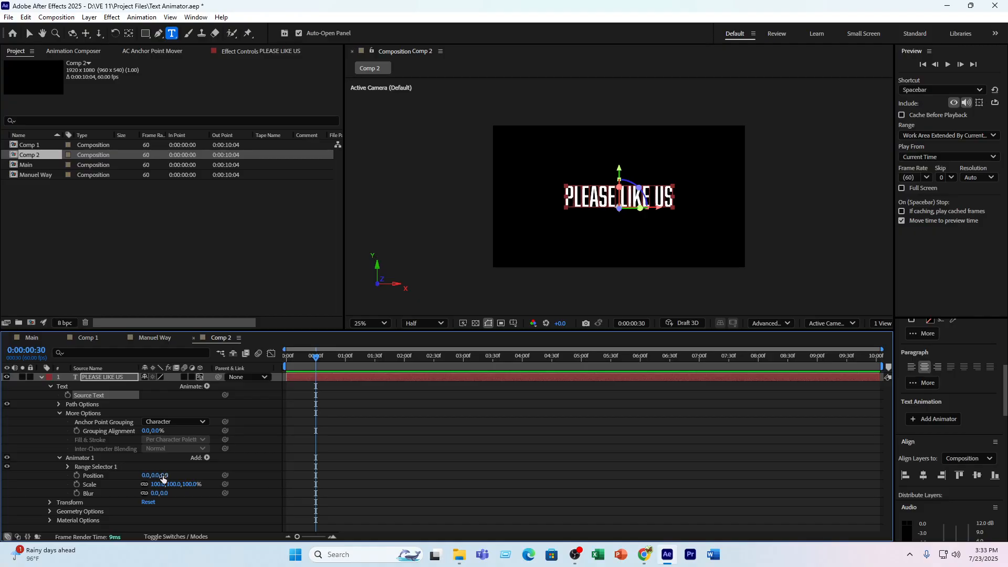
- Set the animator's Position to 0.0, -266.0, 0.0 and its unlinked Scale to 100.0, 365.0, 100.0%
drag(154, 476, 1, 508)
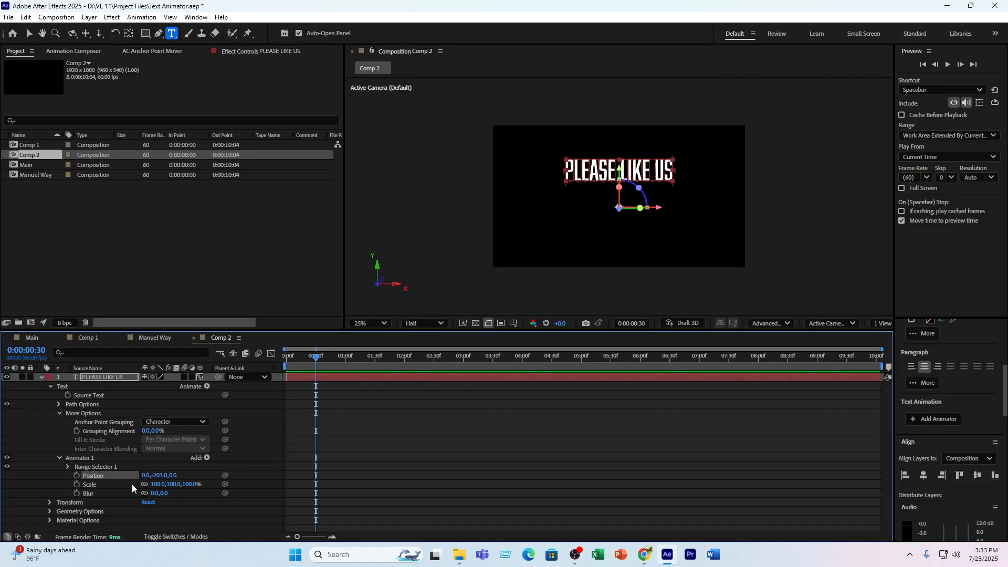
drag(162, 475, 123, 477)
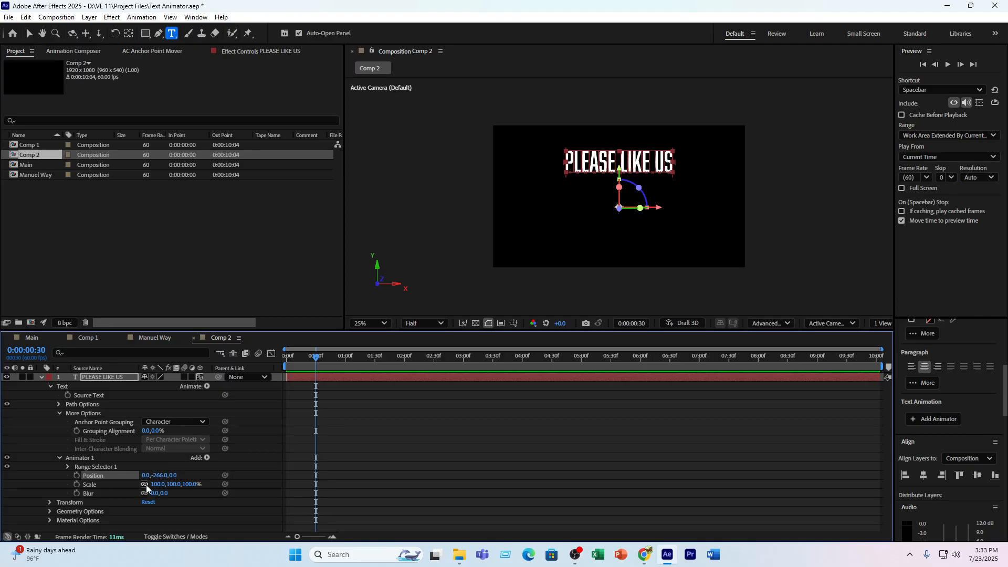
drag(175, 489, 279, 469)
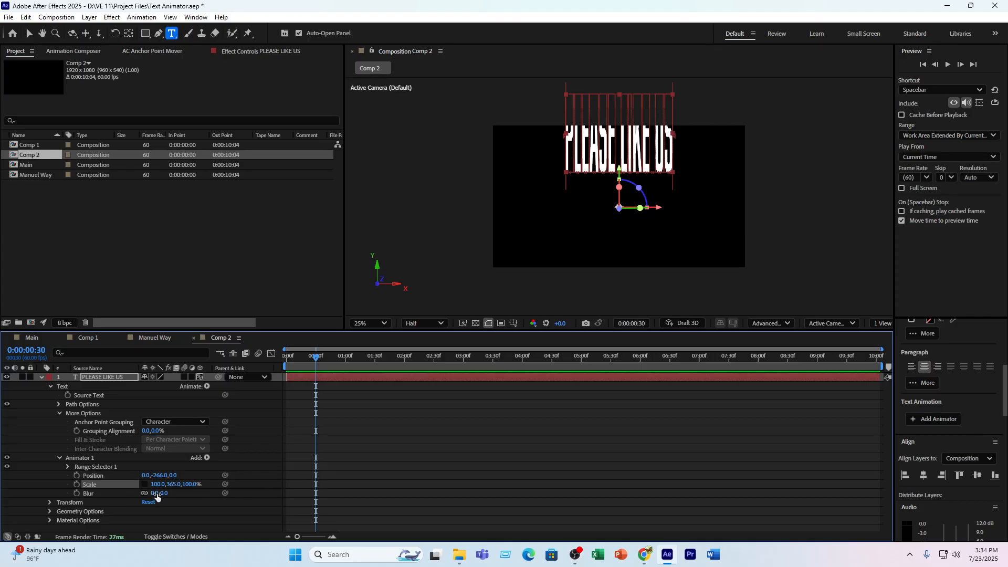
- Set the animator's Blur to 158.0, 158.0 and start keyframing Range Selector 1's Offset at 0:00:00:30
drag(155, 493, 257, 473)
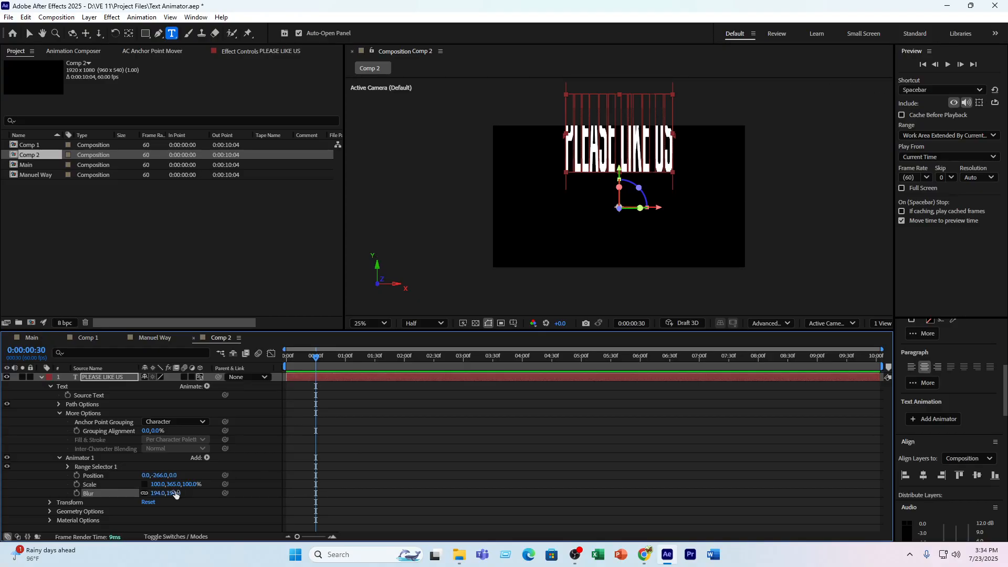
drag(176, 494, 141, 494)
click(68, 466)
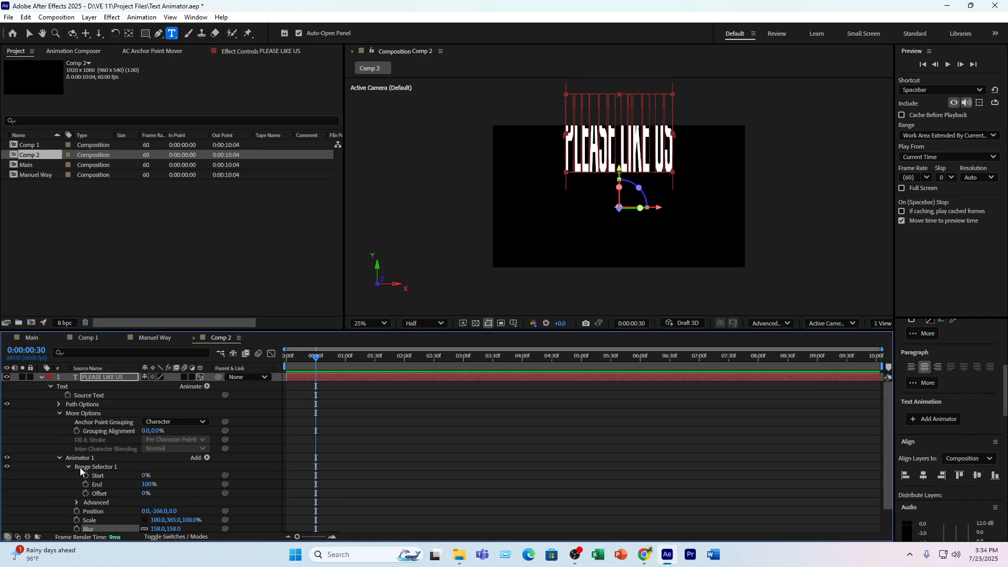
click(86, 493)
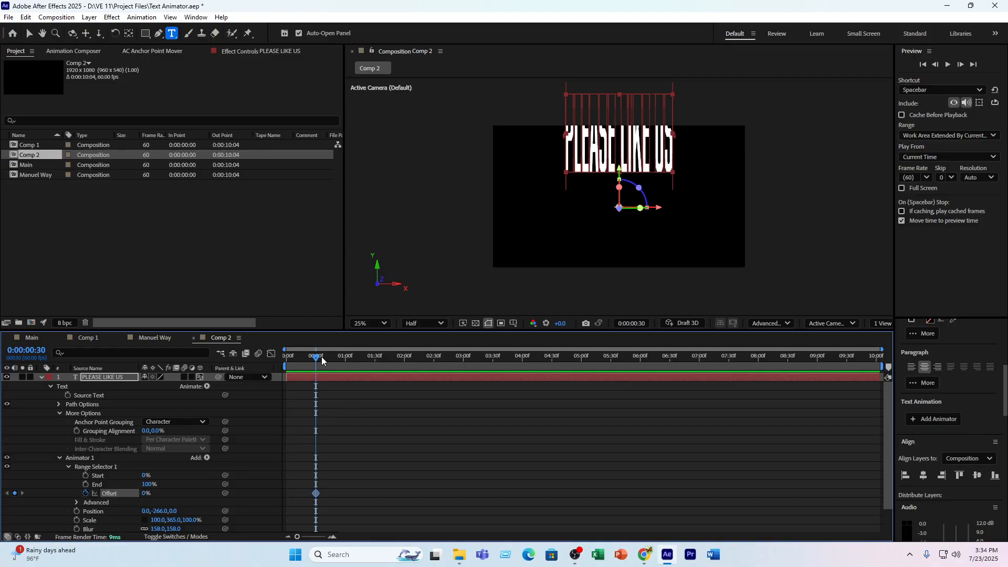
- Add a 0% Offset keyframe at 0:00:00:00, set the one at 0:00:00:30 to 100%, and preview the animation
drag(317, 358, 283, 365)
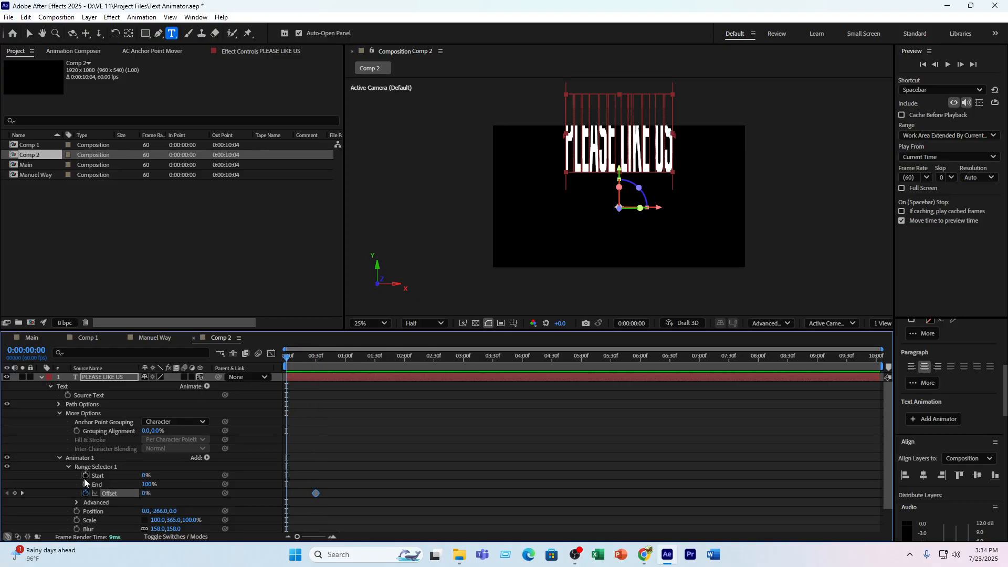
click(15, 493)
click(22, 493)
click(147, 493)
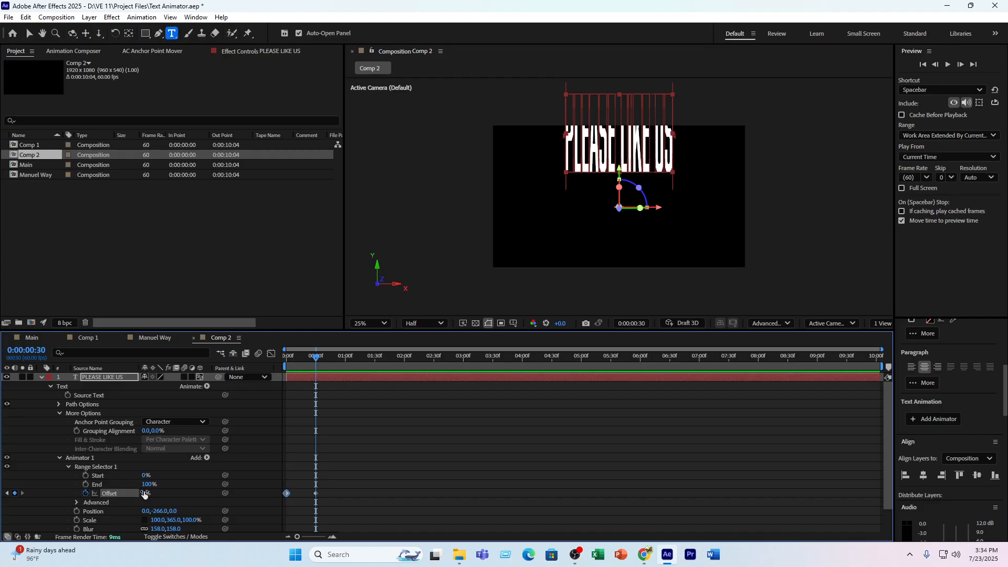
text(100)
key(Return)
drag(316, 360, 242, 373)
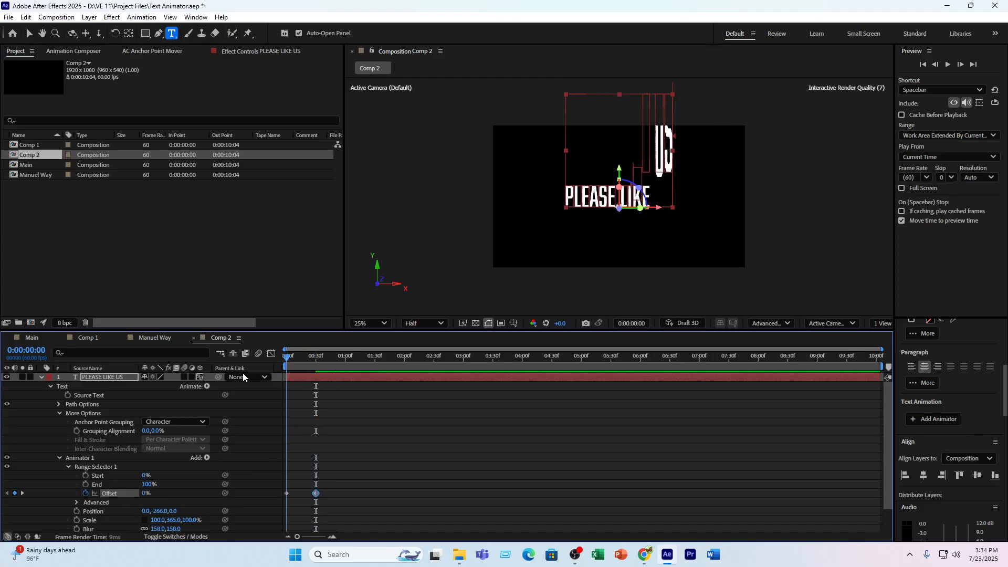
key(space)
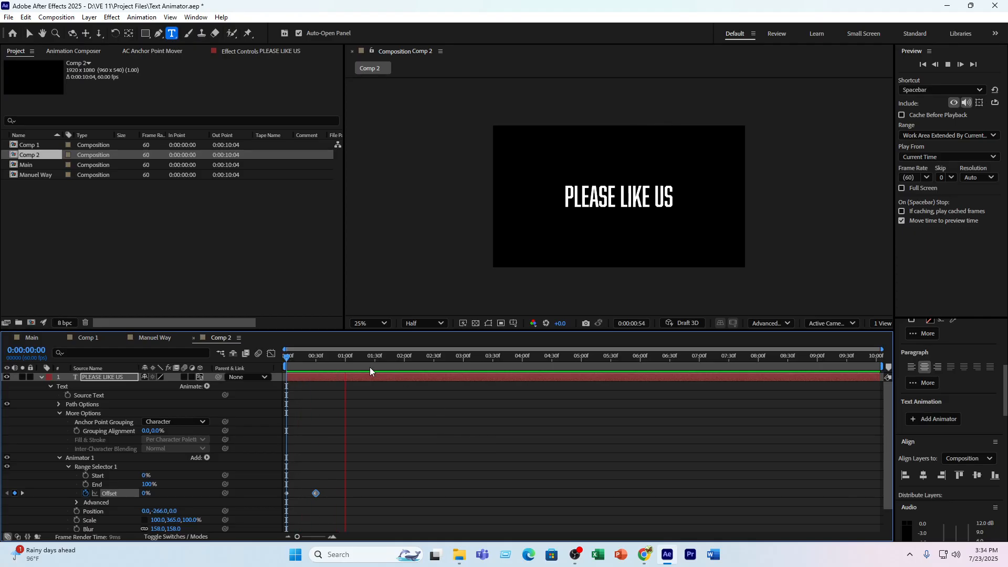
key(space)
mouse_move(321, 373)
mouse_down()
mouse_move(301, 373)
mouse_move(317, 371)
mouse_up()
- Set Range Selector 1's advanced Based On option to Words and preview the animation from the start
scroll(436, 427, down, 1)
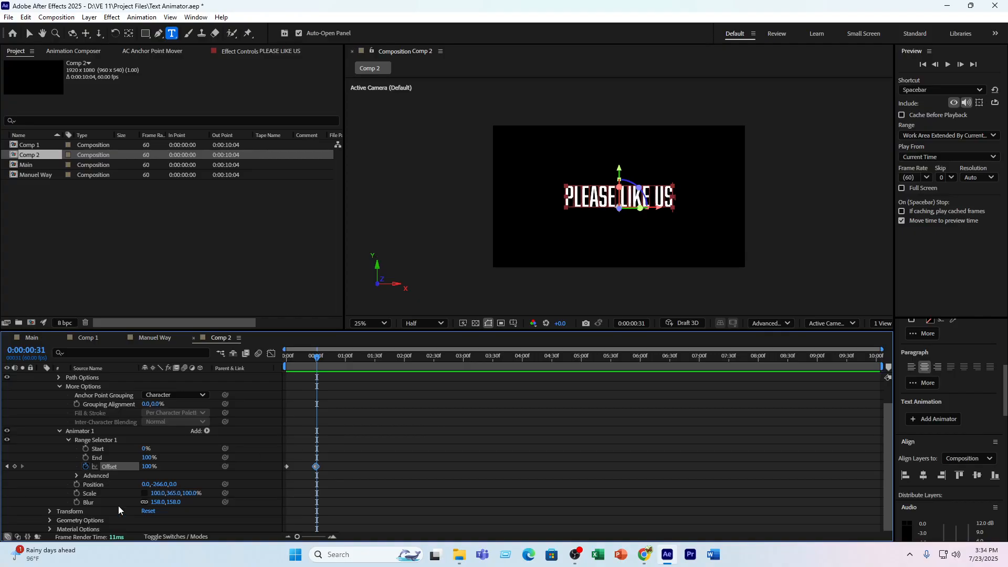
click(75, 474)
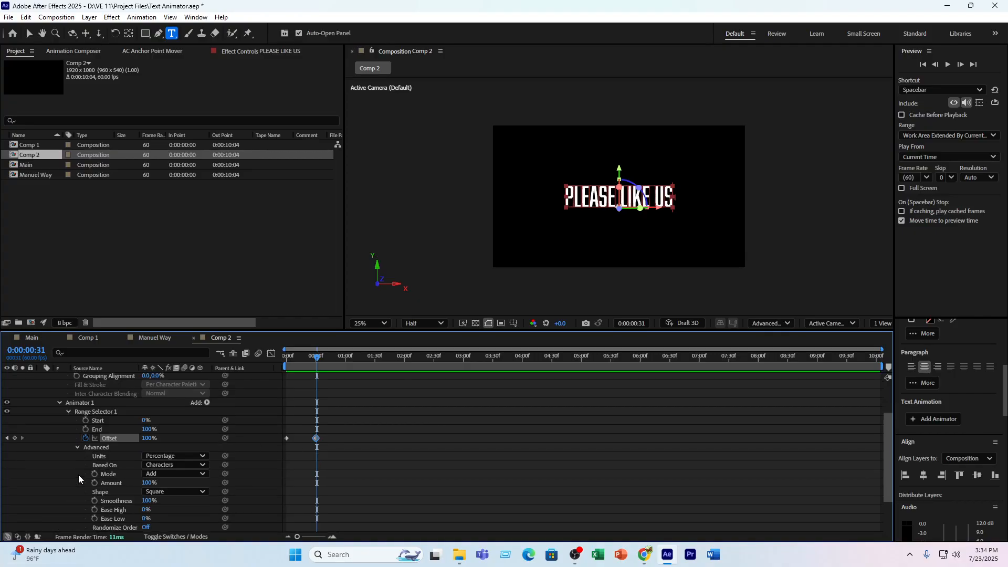
click(151, 468)
click(165, 499)
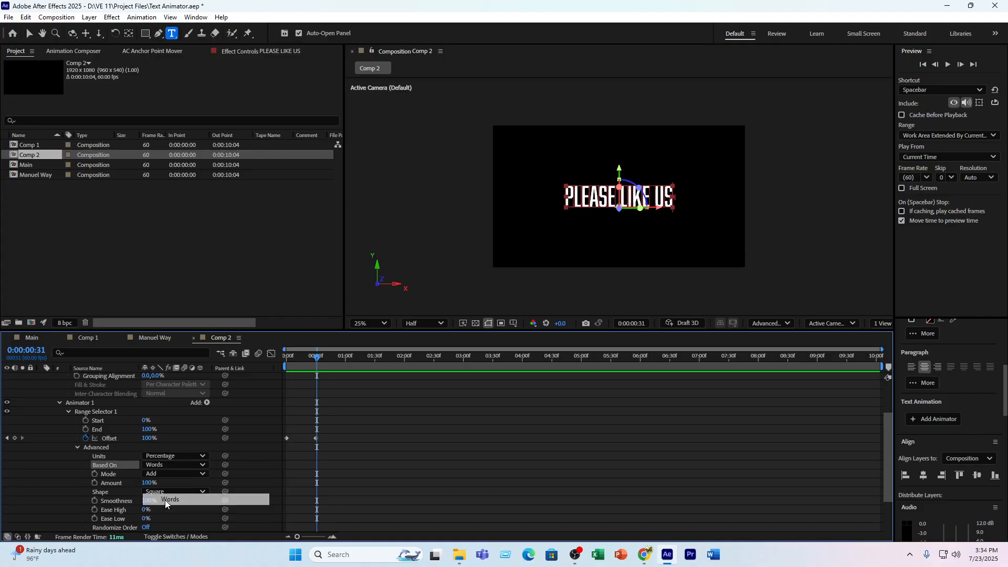
drag(319, 361, 266, 374)
key(space)
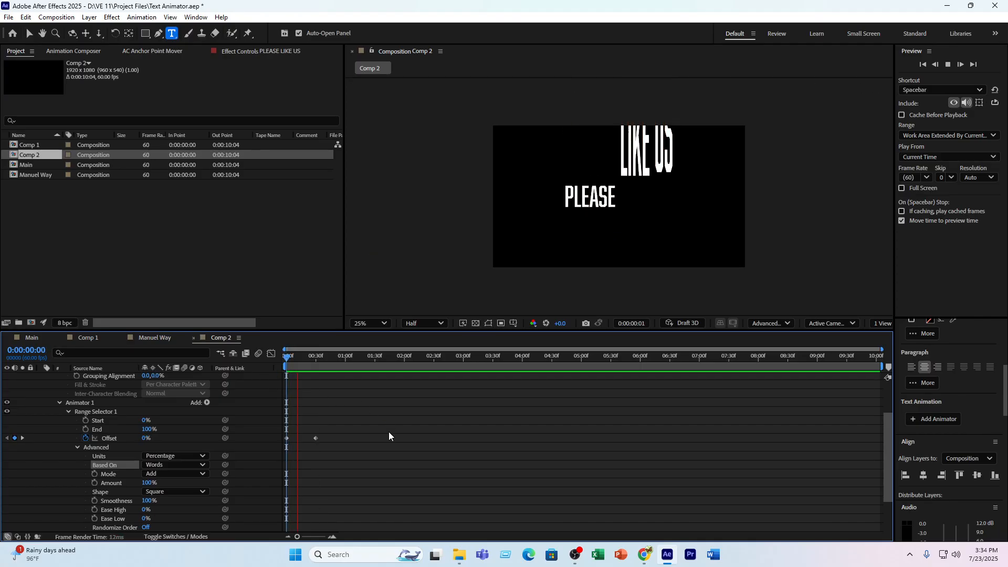
key(space)
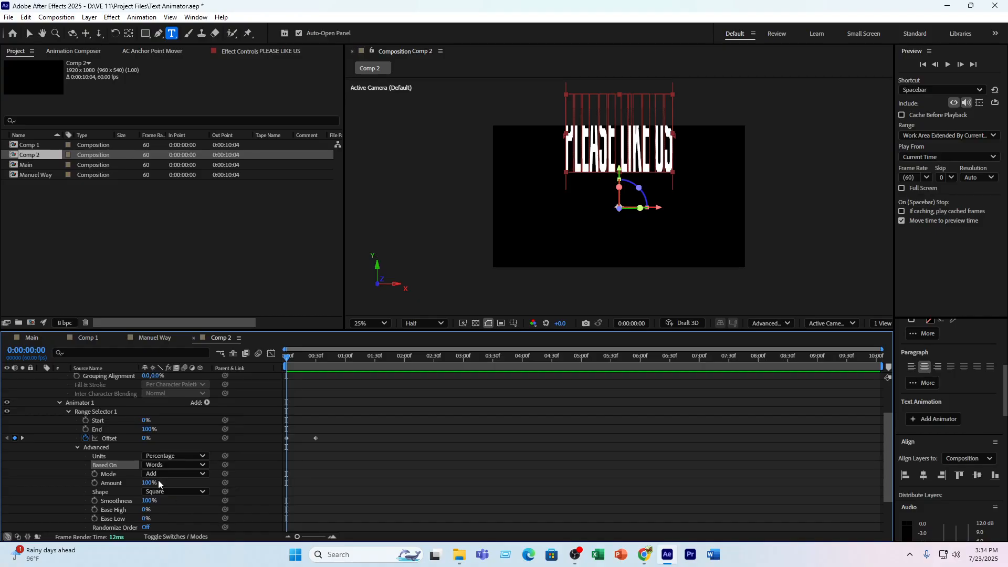
- Try the Ramp Down shape for Range Selector 1 and preview the animation
click(164, 490)
click(178, 444)
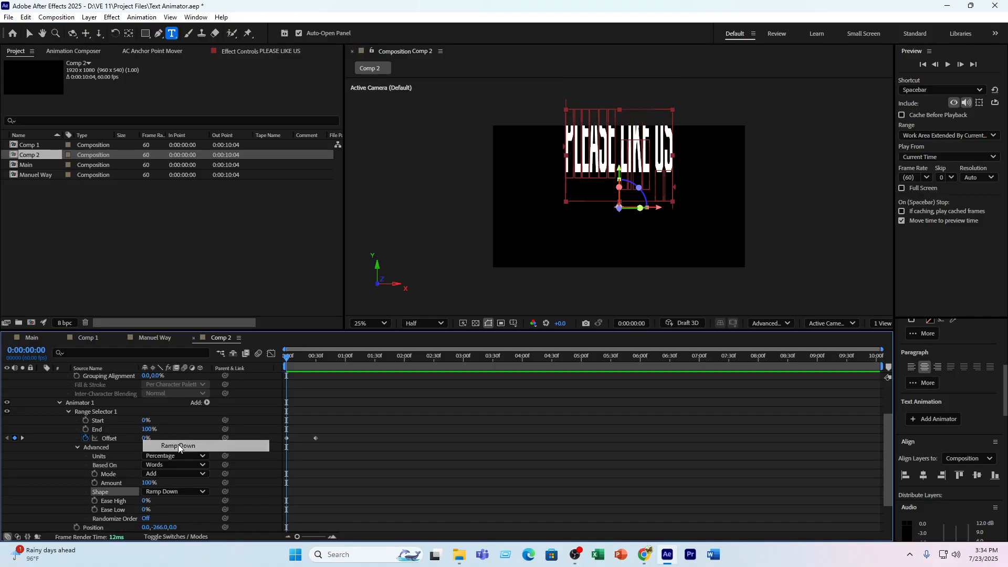
key(space)
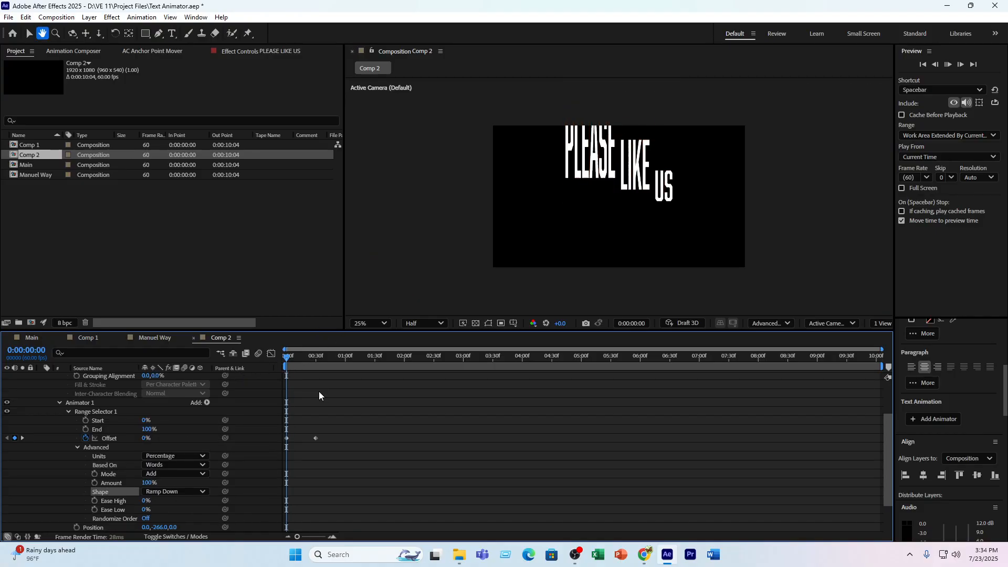
- Set Range Selector 1's Shape to Ramp Up and preview the animation
click(162, 492)
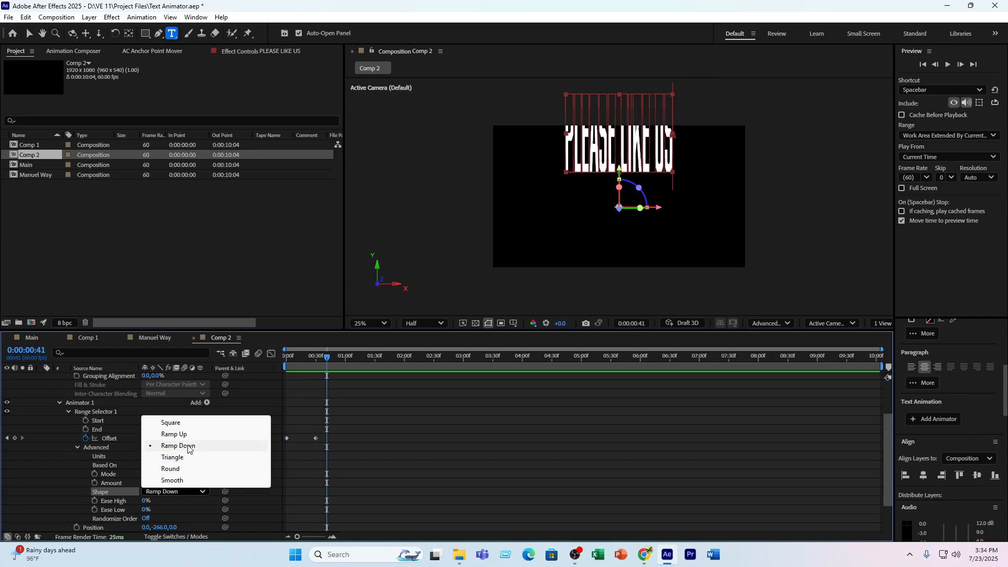
click(169, 434)
key(space)
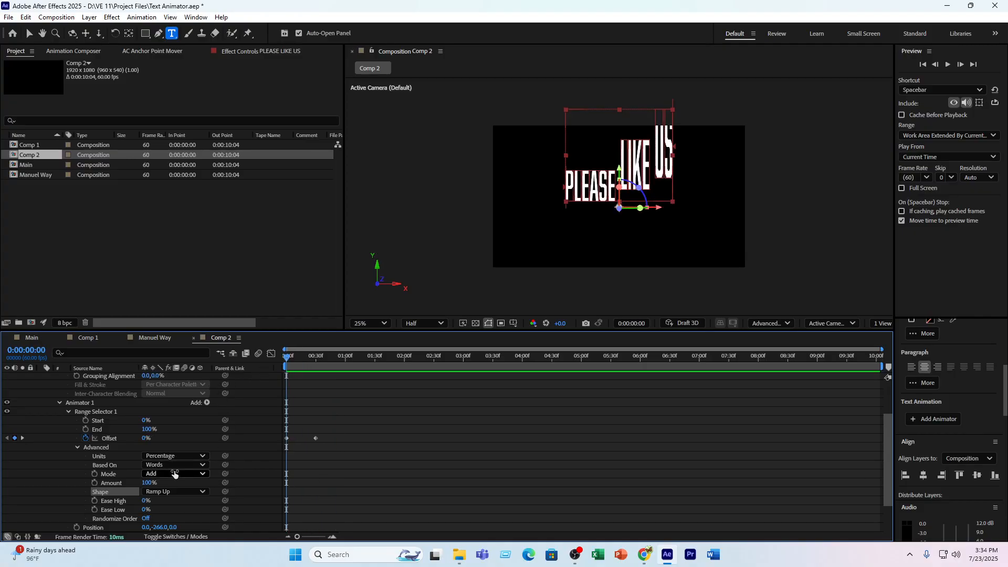
- Set the animator's Position to 0.0, -3785.0, 0.0 so the words start above the frame, and preview the animation
scroll(178, 508, down, 2)
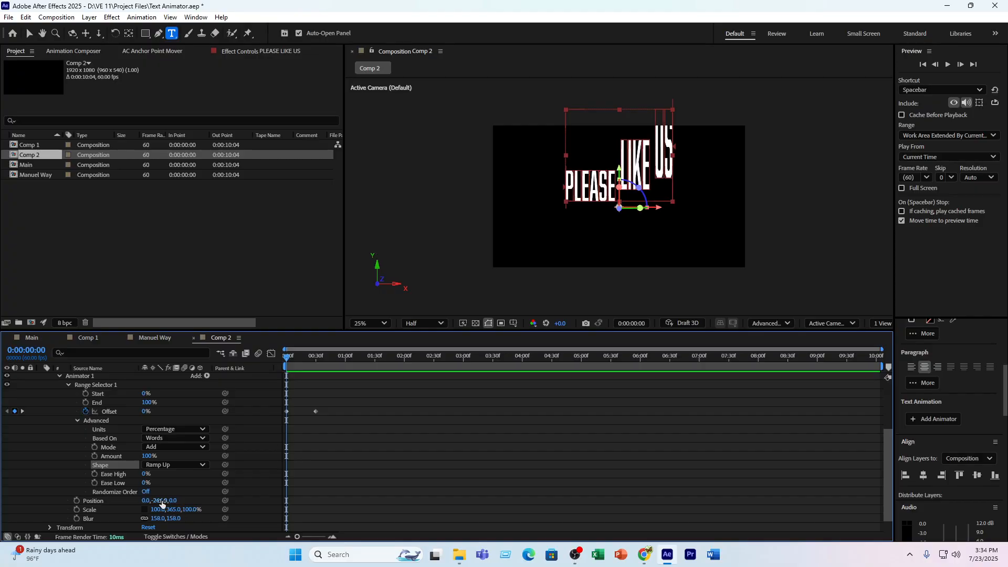
drag(168, 500, 95, 518)
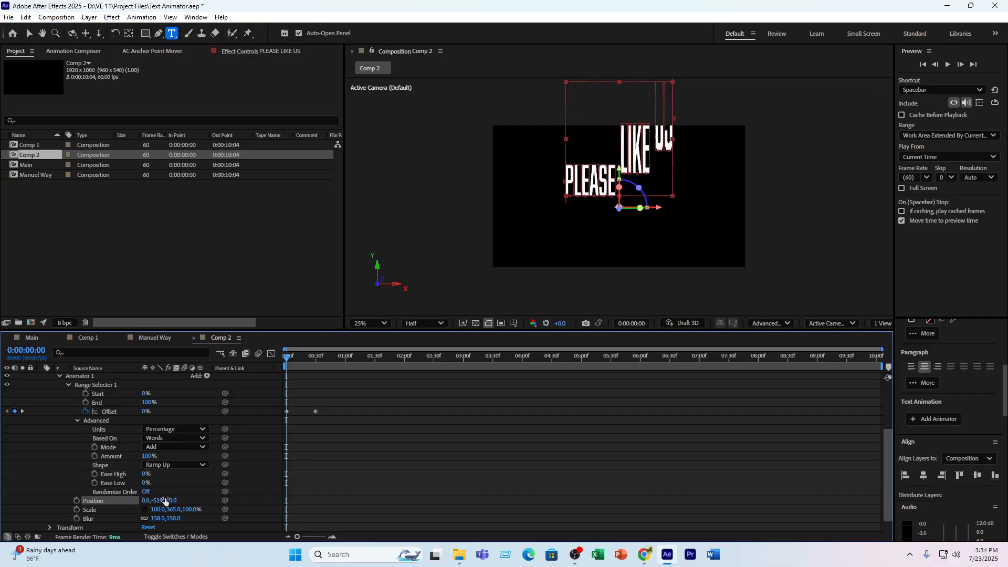
drag(164, 498, 60, 499)
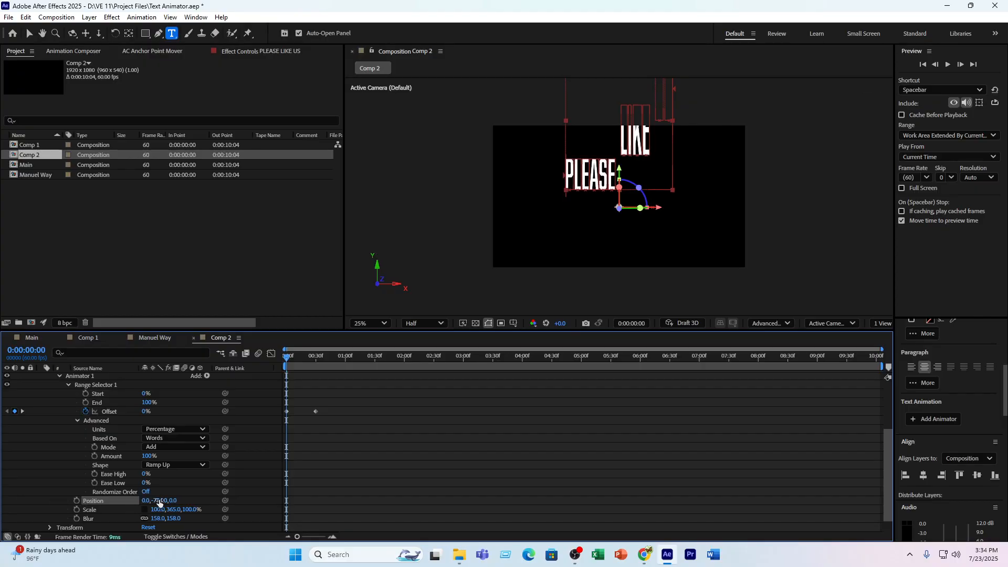
drag(157, 501, 14, 509)
drag(160, 502, 42, 474)
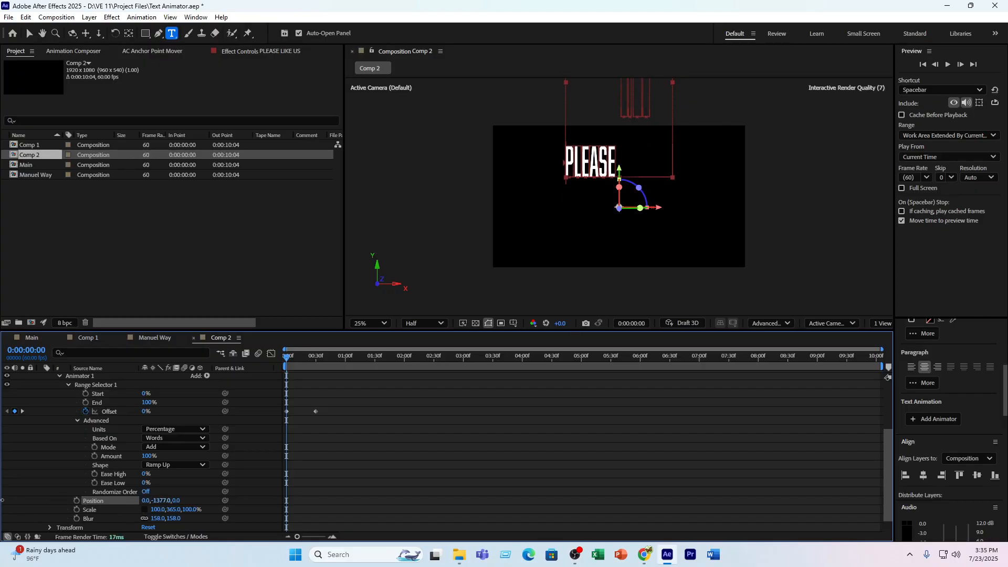
drag(162, 502, 72, 506)
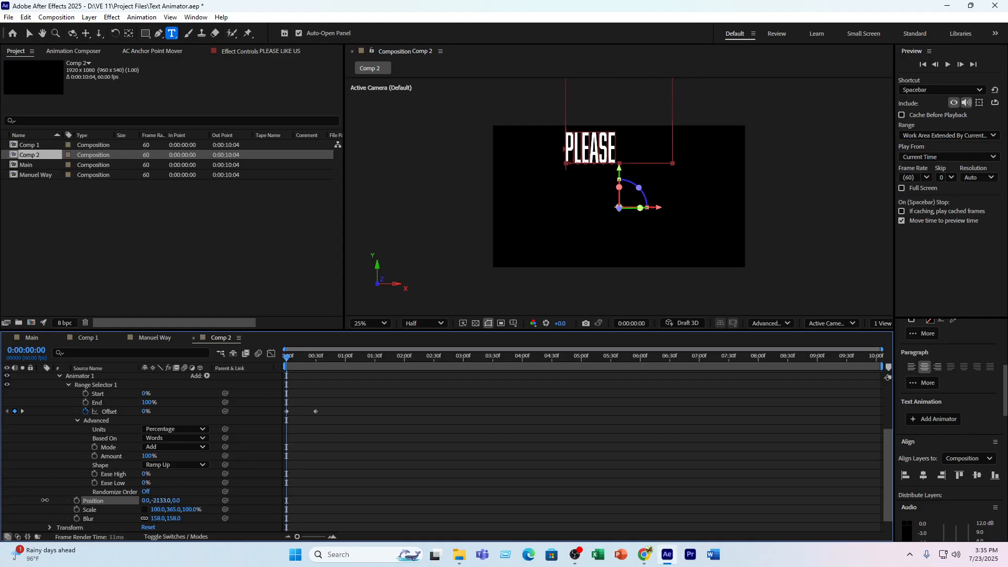
drag(160, 502, 92, 501)
drag(165, 500, 60, 489)
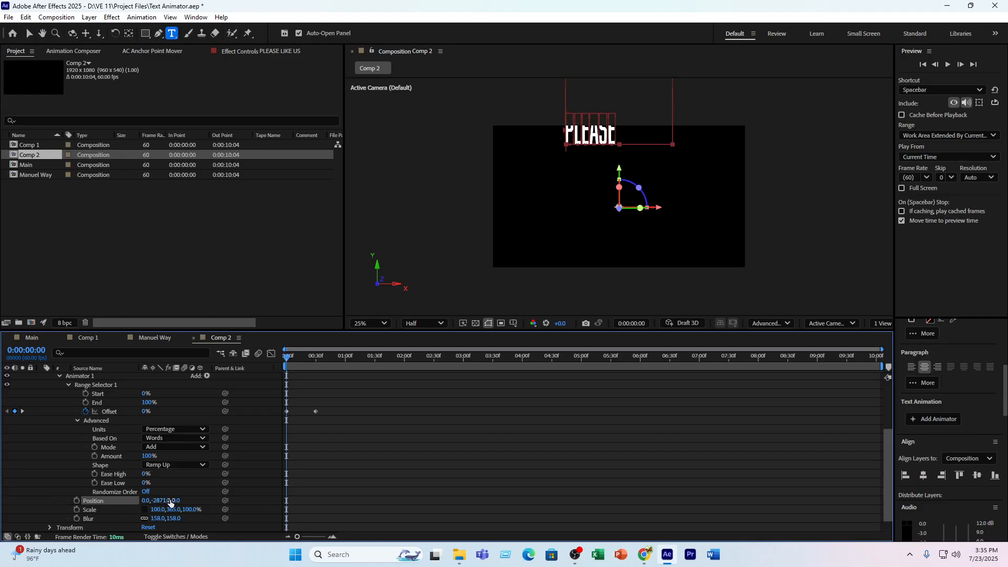
drag(164, 502, 26, 503)
click(324, 500)
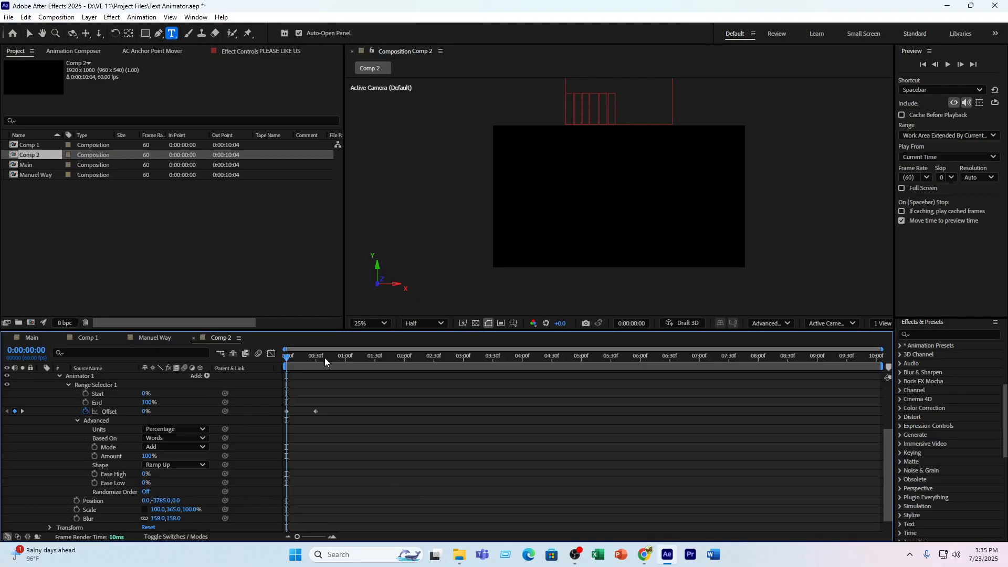
key(space)
key(space)
- Set the animator's Scale to 100.0, 2129.0, 100.0% and check the stretched text around 0:00:00:11
drag(334, 354, 300, 364)
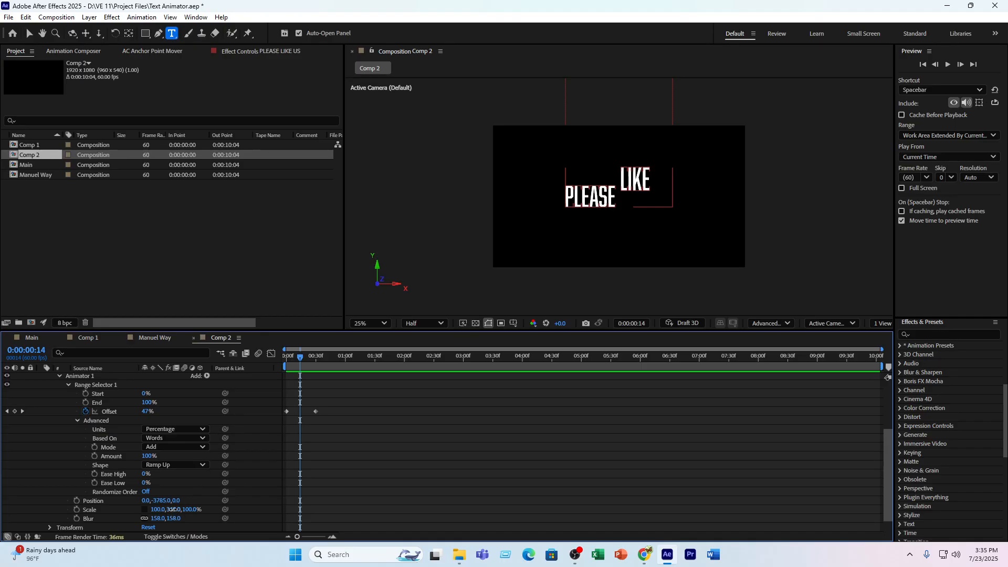
drag(172, 509, 514, 414)
mouse_move(303, 351)
mouse_down()
mouse_move(283, 357)
mouse_move(326, 364)
mouse_move(297, 367)
mouse_up()
key(space)
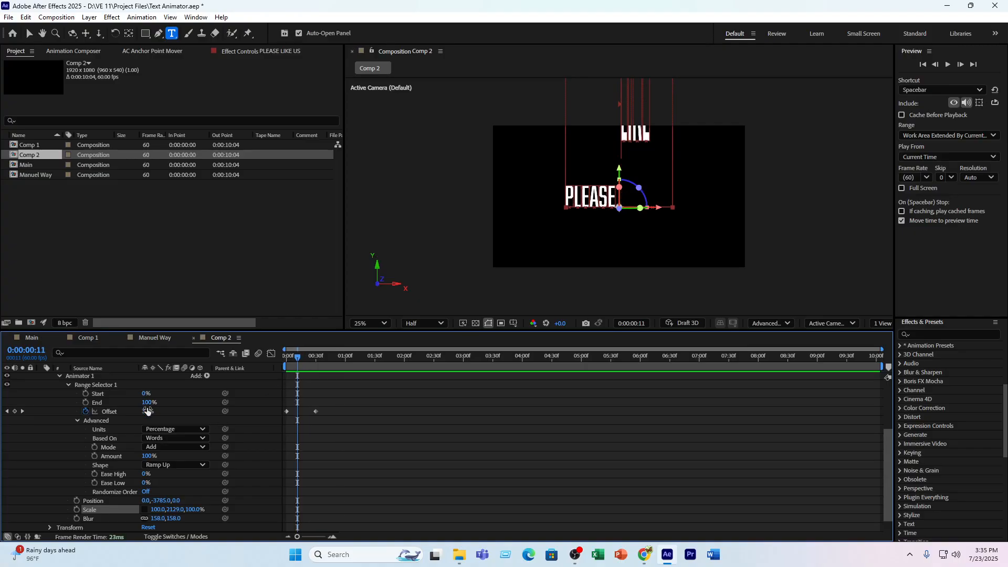
- Enable motion blur for the PLEASE LIKE US layer and check the text at 0:00:00:16
scroll(169, 411, up, 3)
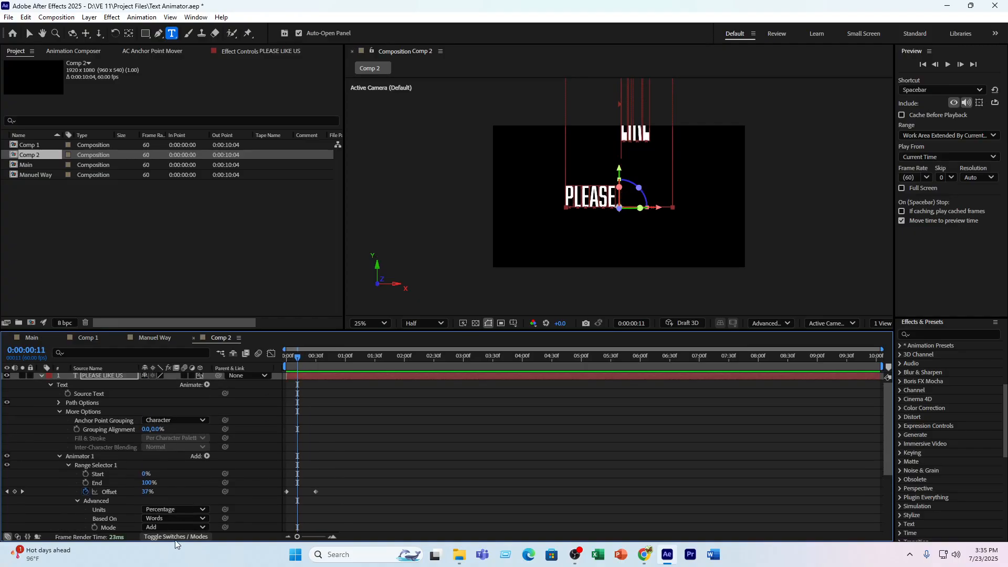
scroll(267, 427, down, 4)
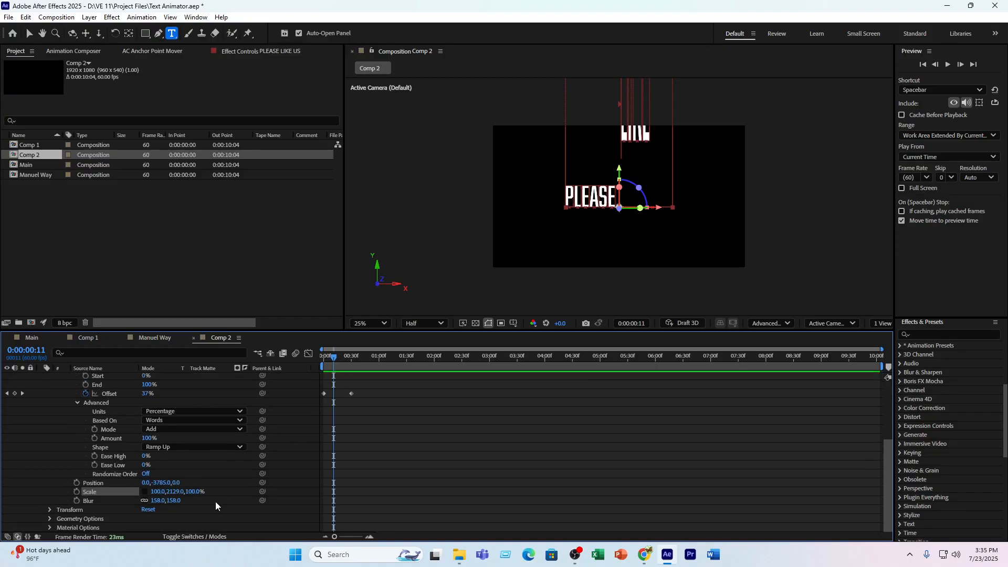
scroll(244, 467, up, 4)
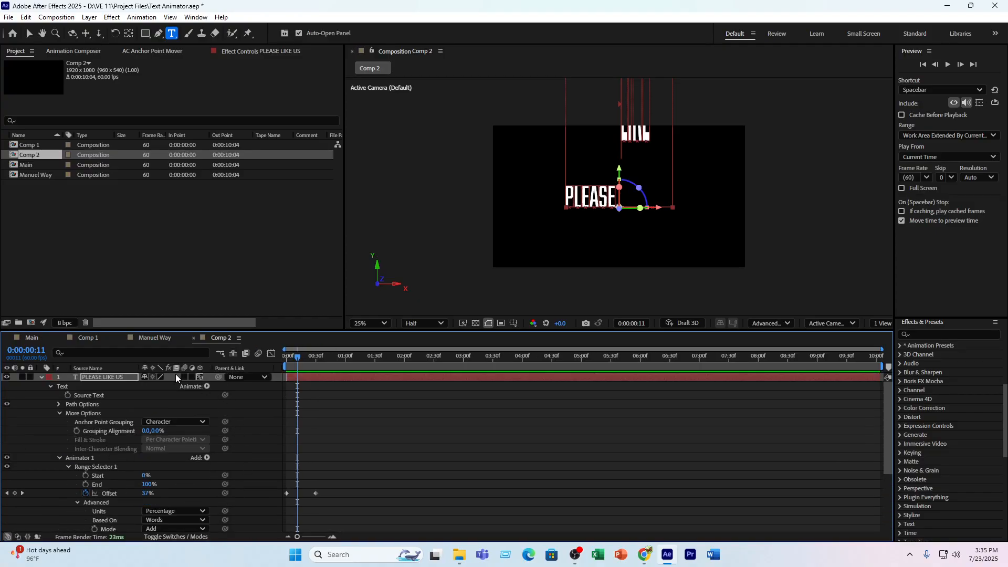
click(184, 377)
mouse_move(297, 357)
mouse_down()
mouse_move(290, 361)
mouse_move(303, 363)
mouse_up()
- Set Range Selector 1's Ease High to 59% and Ease Low to 56%, and check the text at 0:00:00:12
scroll(360, 468, down, 3)
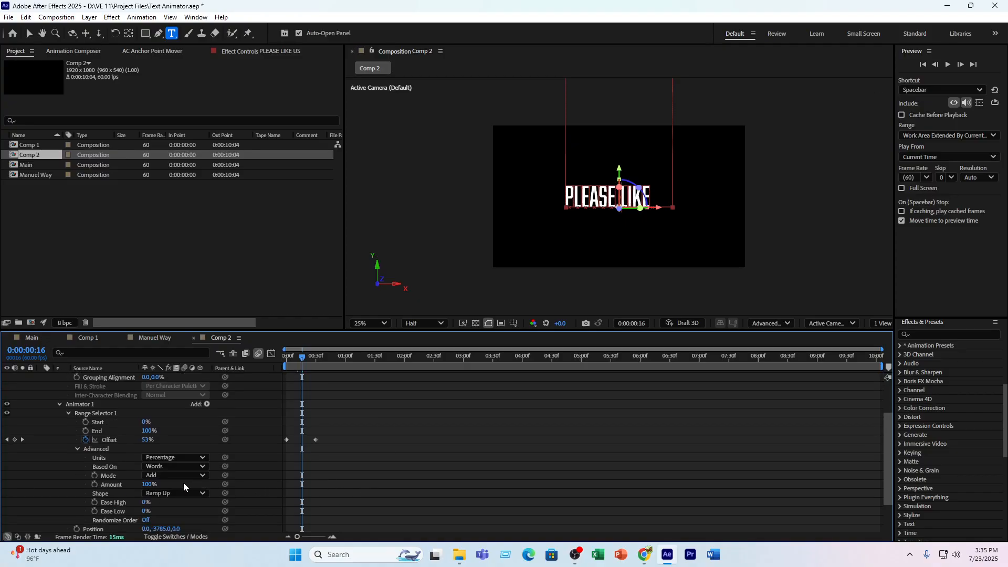
scroll(379, 470, down, 2)
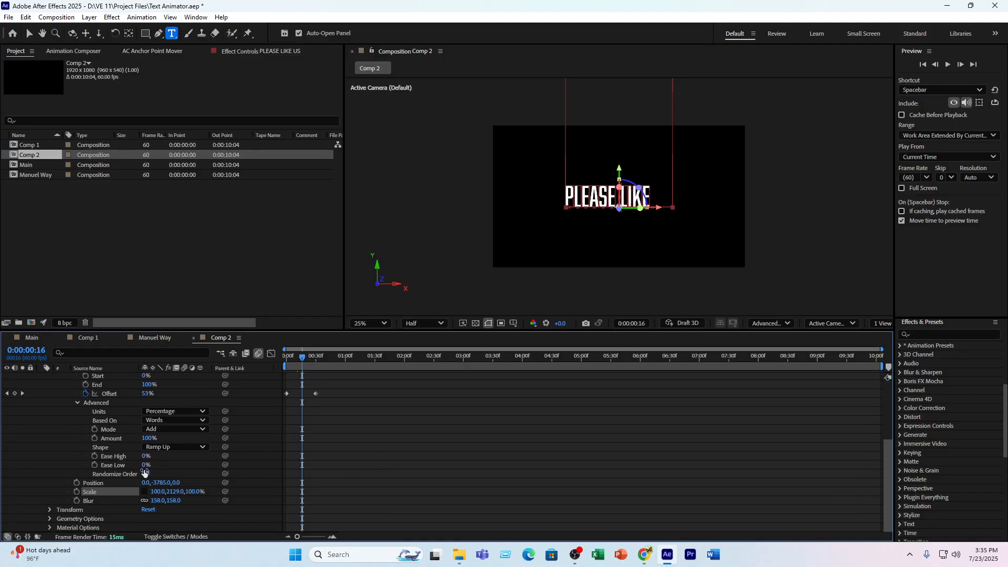
drag(146, 456, 173, 466)
click(152, 469)
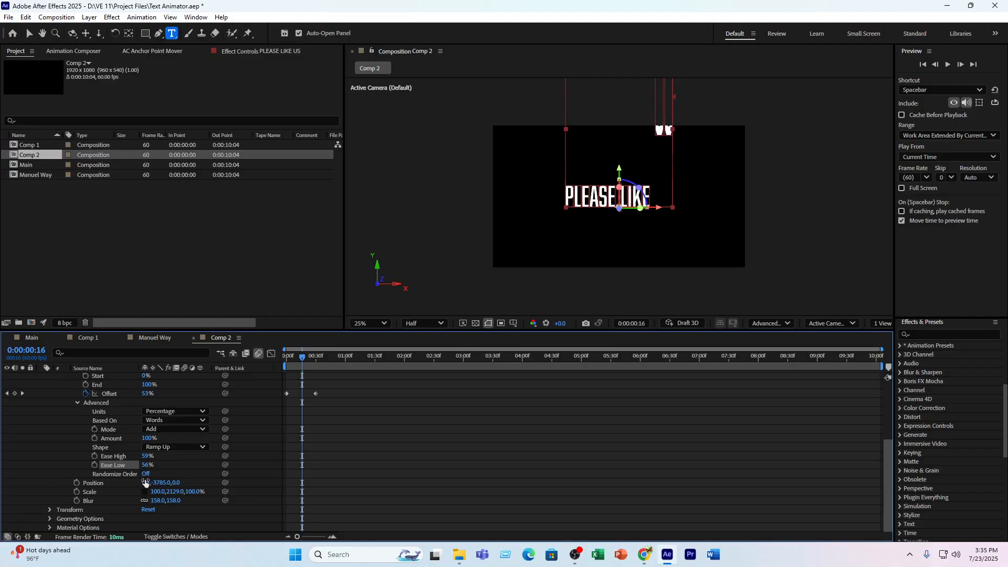
drag(310, 356, 298, 363)
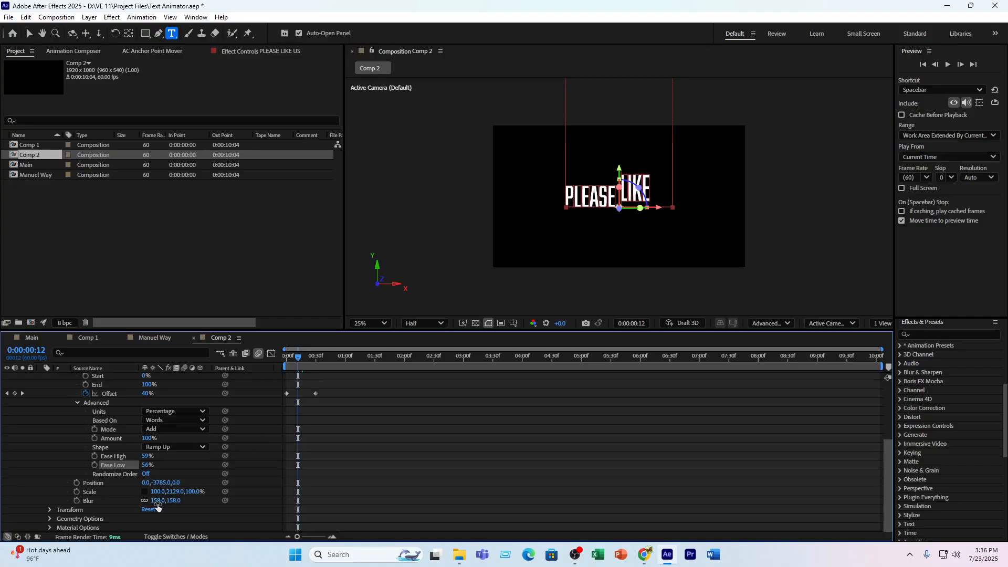
- Reduce the animator's Blur to 119.0, 119.0, turn on Randomize Order, and preview the animation from the start
drag(157, 501, 66, 509)
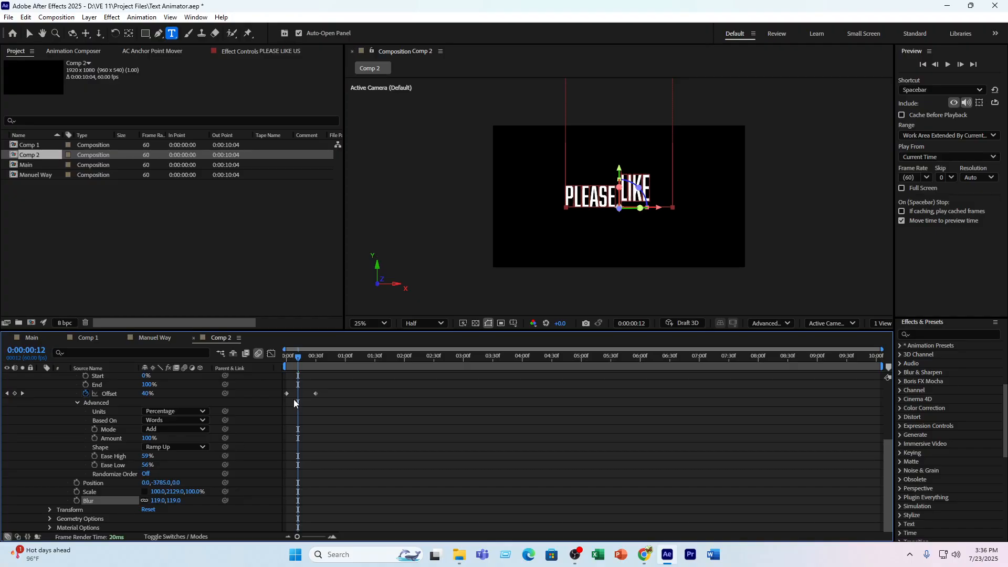
click(147, 474)
click(291, 359)
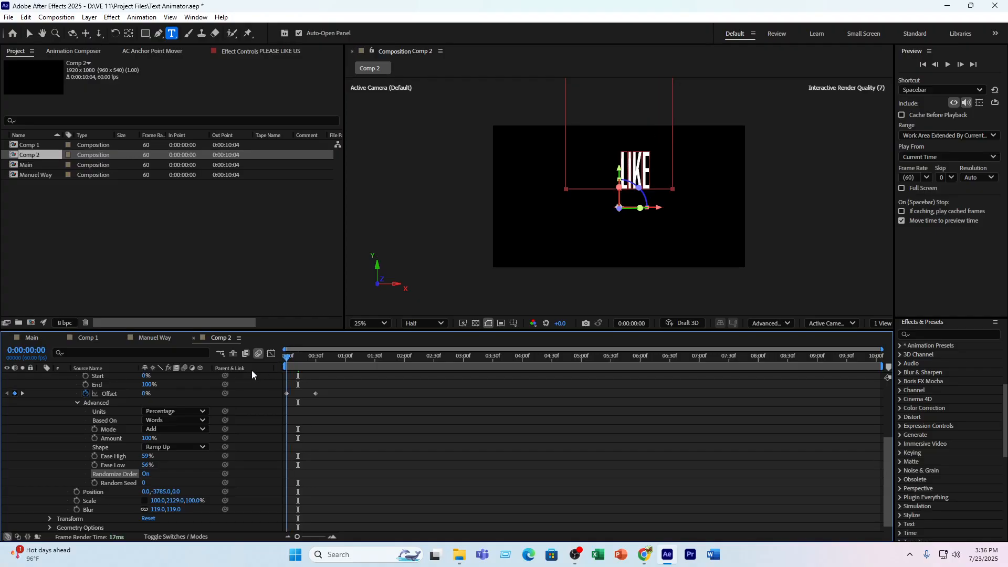
drag(292, 363, 326, 368)
key(space)
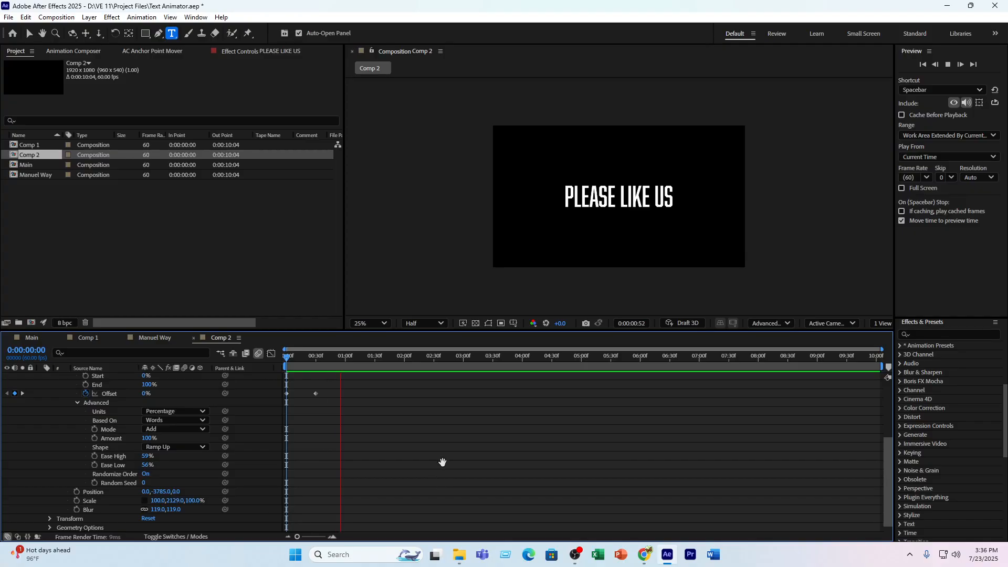
- Stop the preview and hide the PLEASE LIKE US layer
key(space)
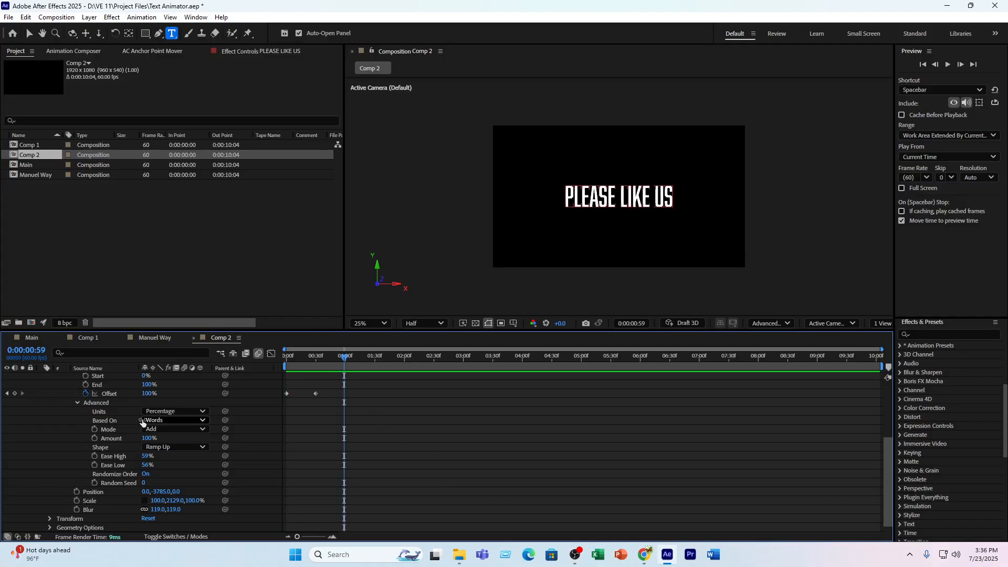
scroll(110, 419, up, 3)
click(40, 376)
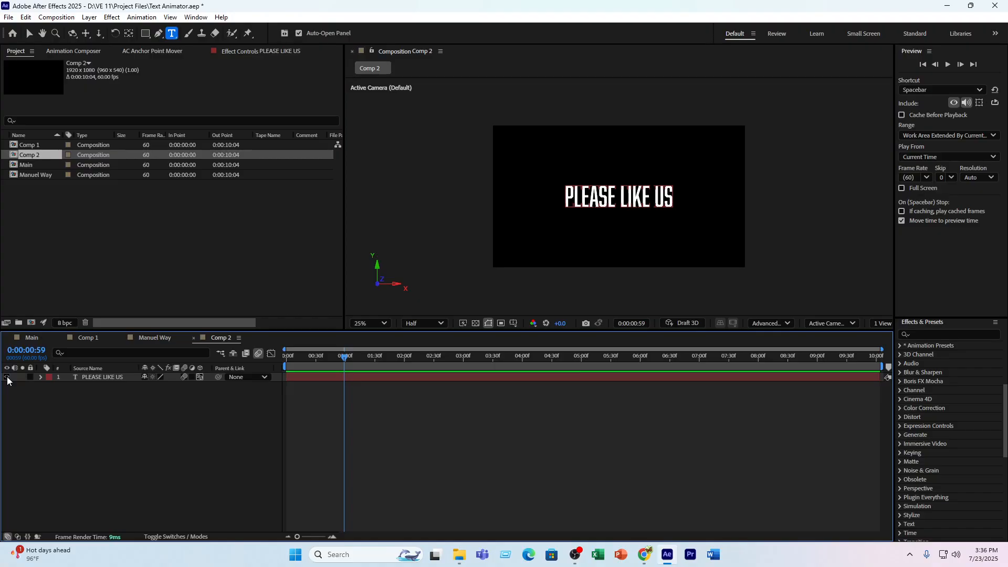
click(7, 377)
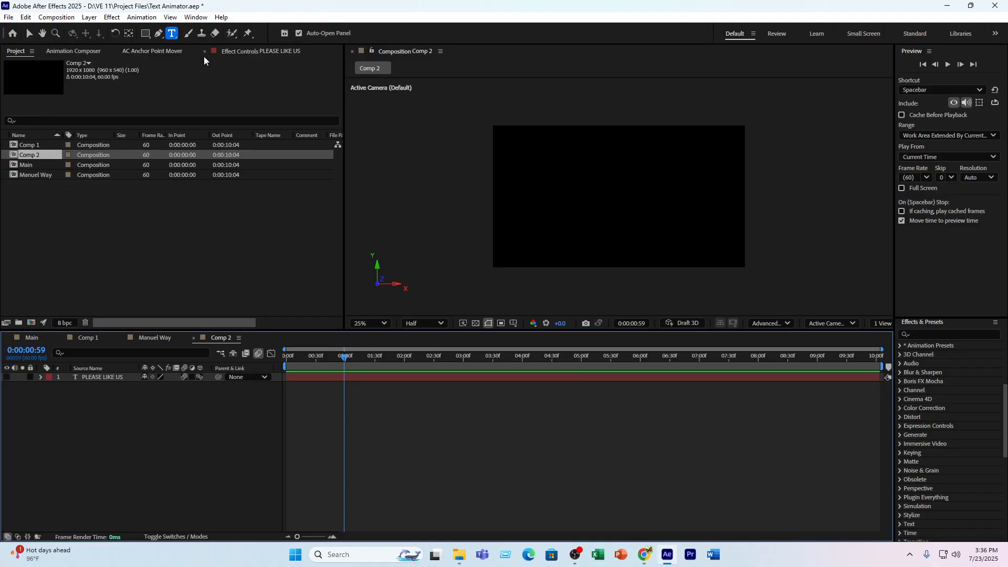
- Create a new text layer in Comp 2 reading HELLO THERE
click(560, 207)
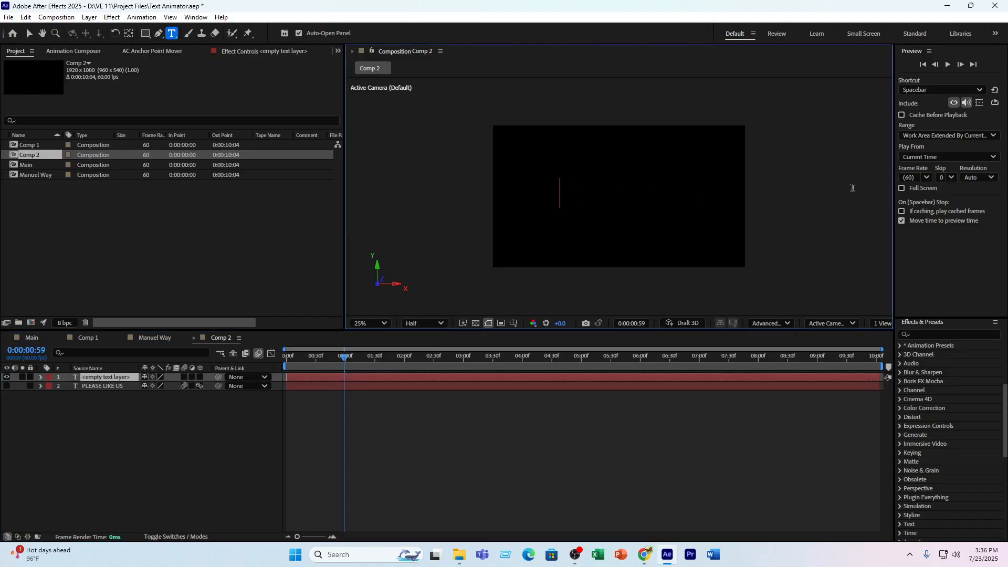
text(HELLO)
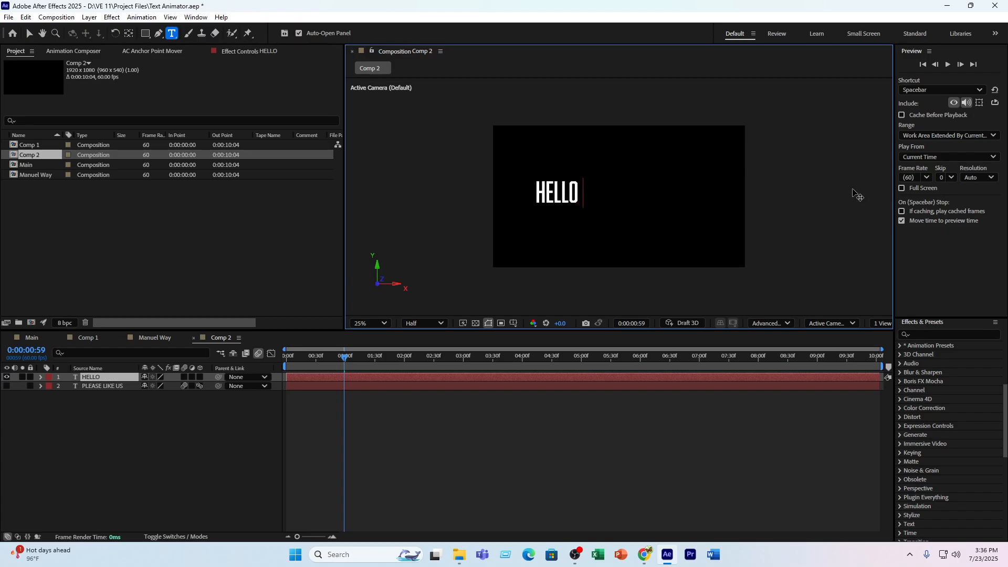
text( THERE)
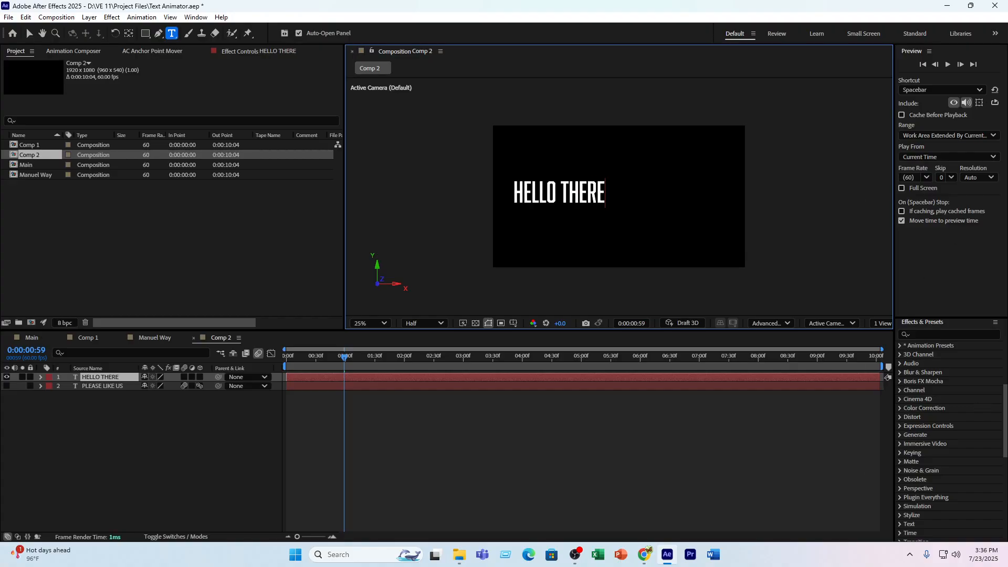
- Center the HELLO THERE layer horizontally and vertically in the composition
scroll(978, 382, down, 6)
scroll(954, 446, up, 4)
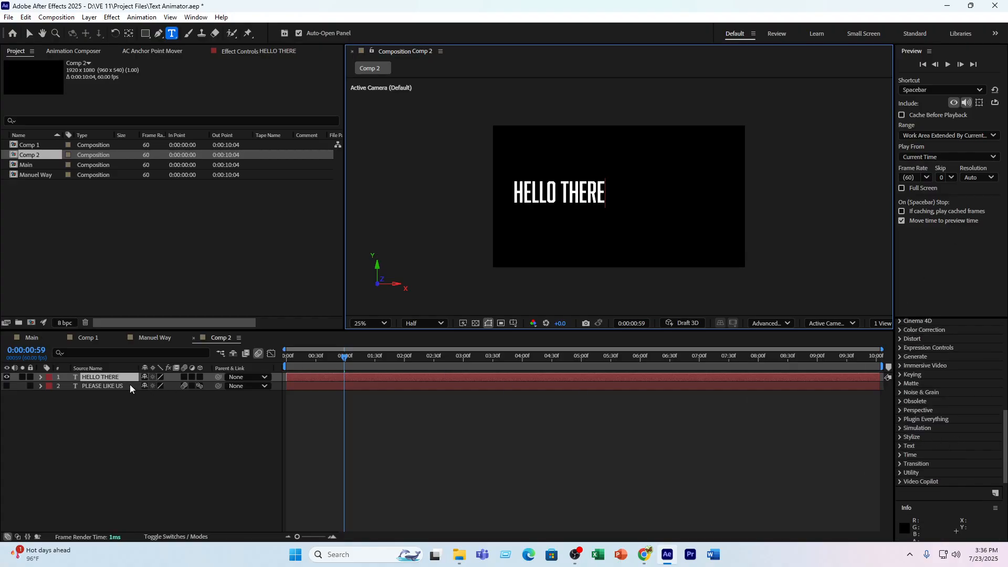
click(247, 409)
scroll(935, 430, up, 5)
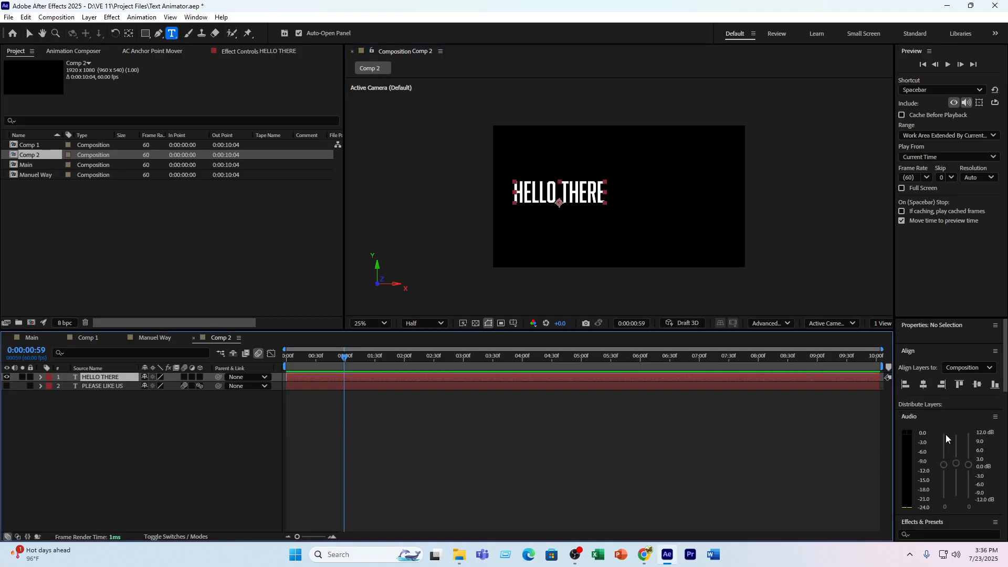
click(924, 384)
click(976, 384)
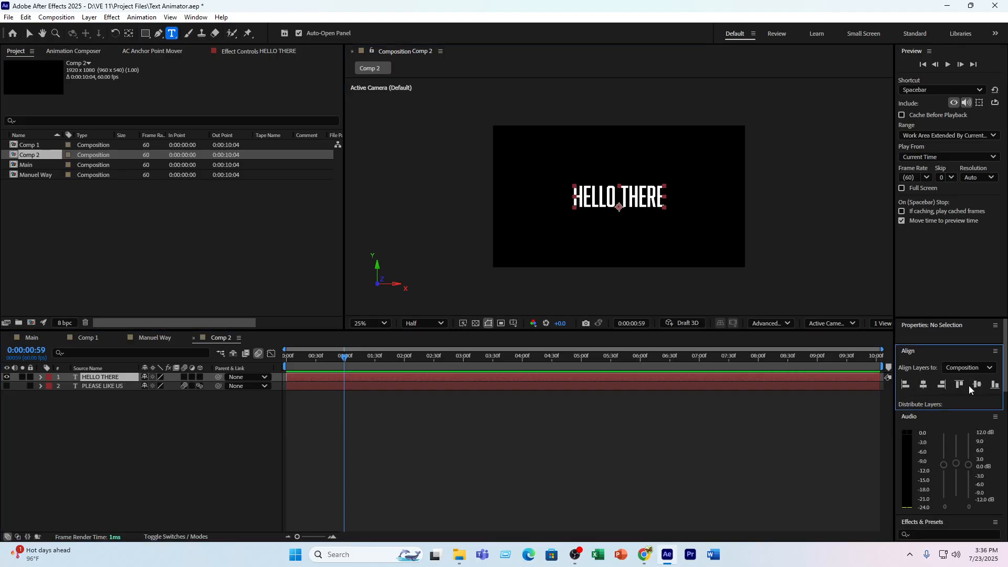
click(222, 460)
- Add a text animator with Scale and Blur properties to the HELLO THERE layer
click(40, 377)
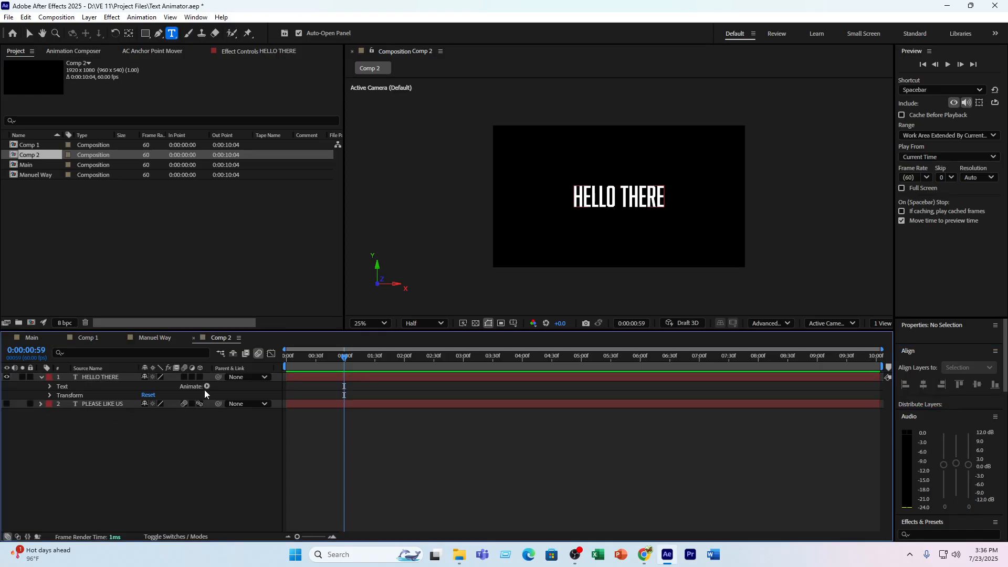
click(207, 387)
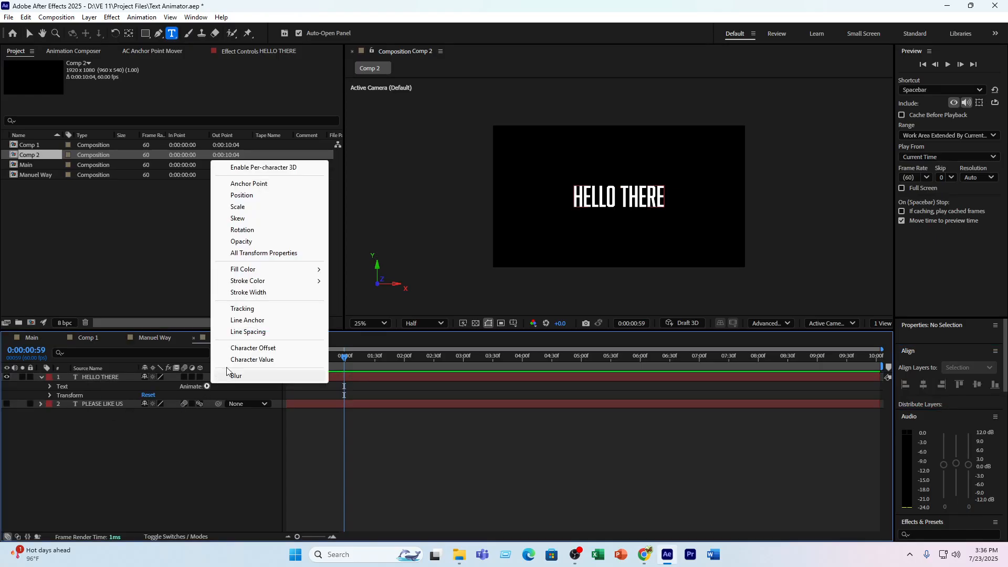
click(249, 207)
click(207, 422)
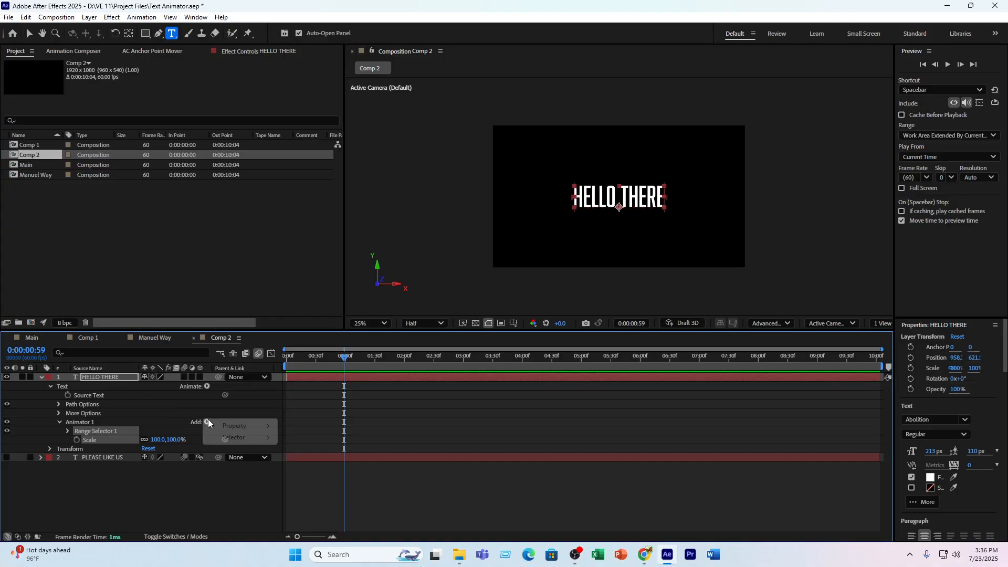
mouse_move(252, 426)
click(303, 425)
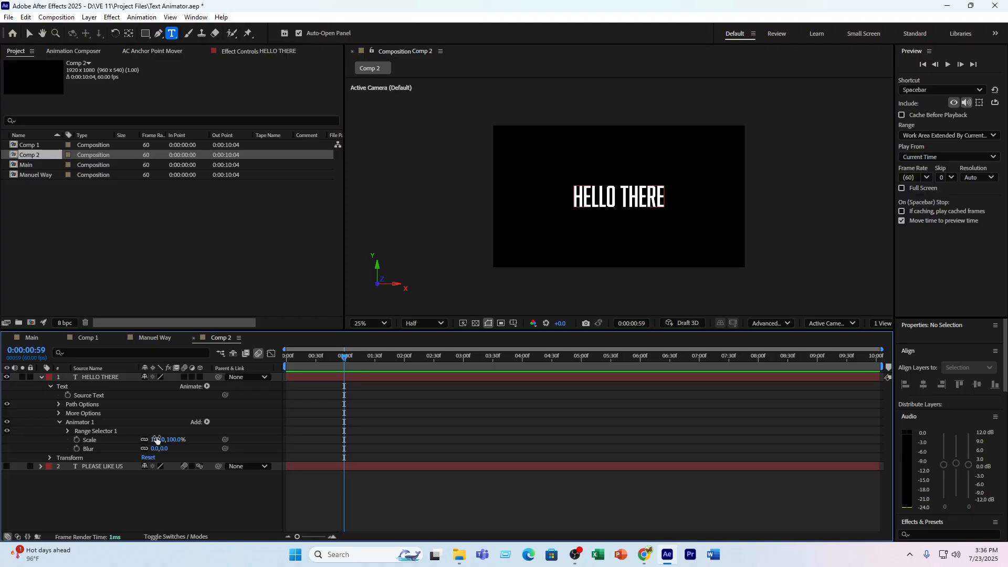
- Set the HELLO THERE text's Grouping Alignment to 0.0, -45.0% so the characters scale from their middle
drag(159, 441, 114, 450)
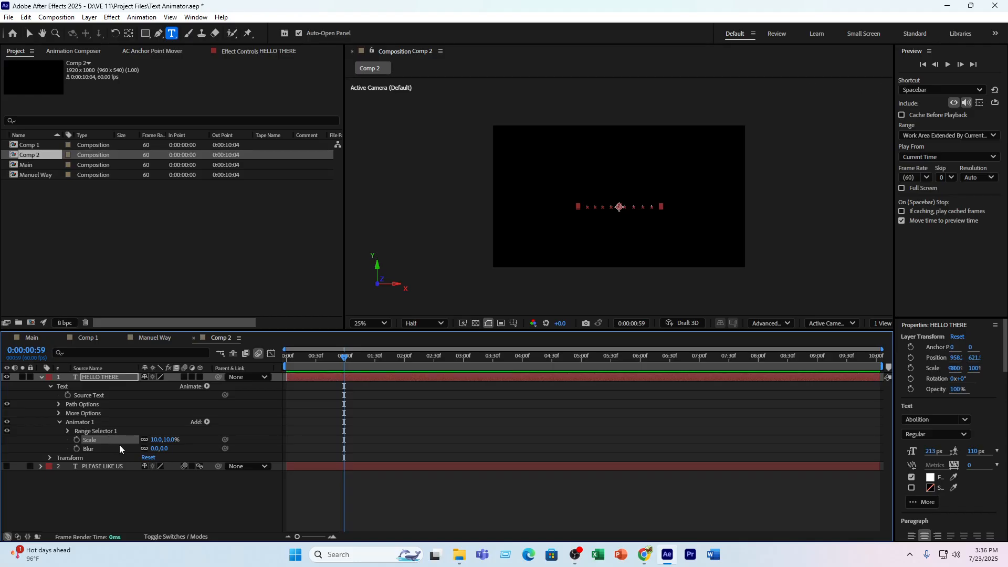
key(ctrl+z)
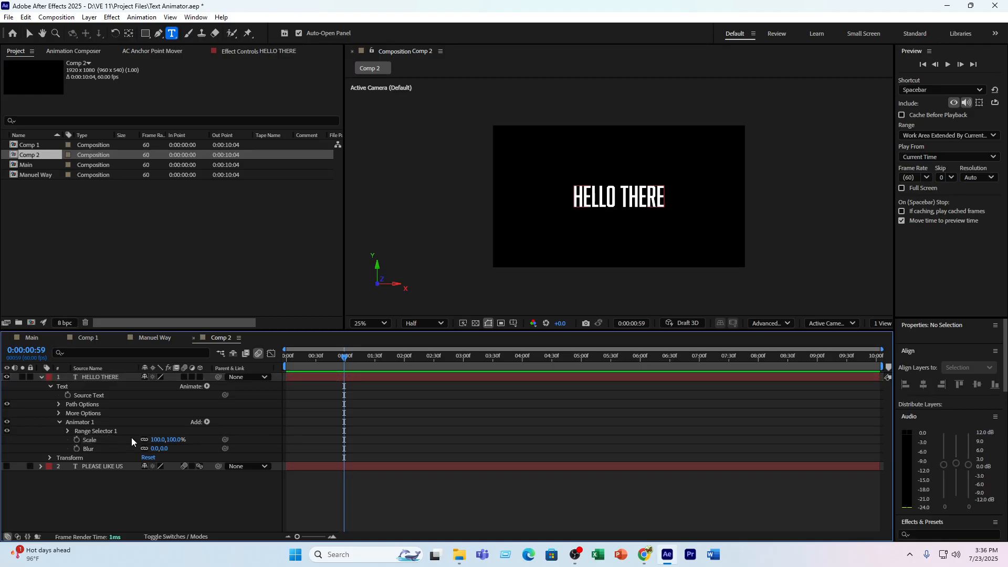
click(58, 414)
drag(153, 433, 132, 473)
- Set the animator's Scale to 0.0, 0.0% and Blur to 75.0, 75.0
click(156, 475)
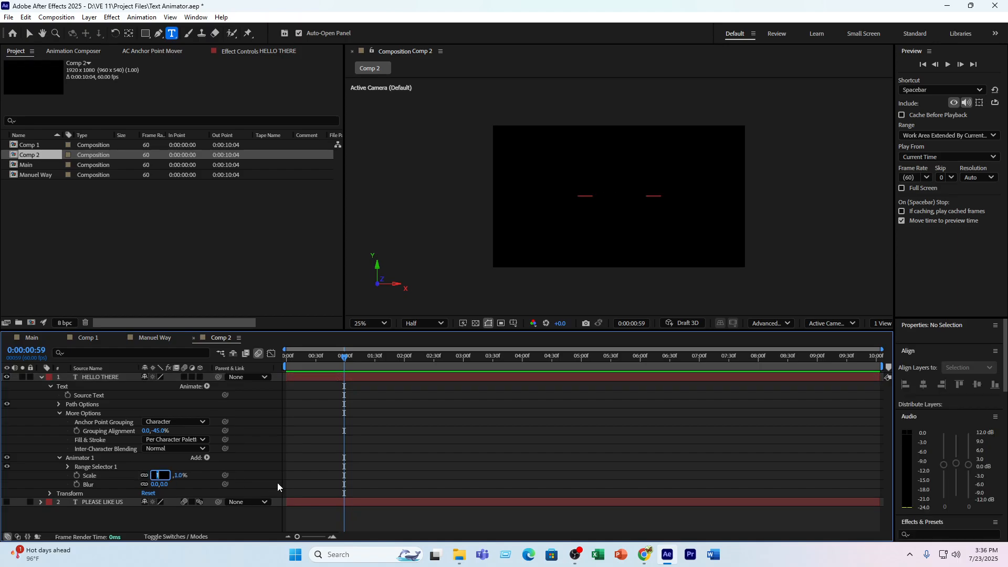
text(0)
key(Return)
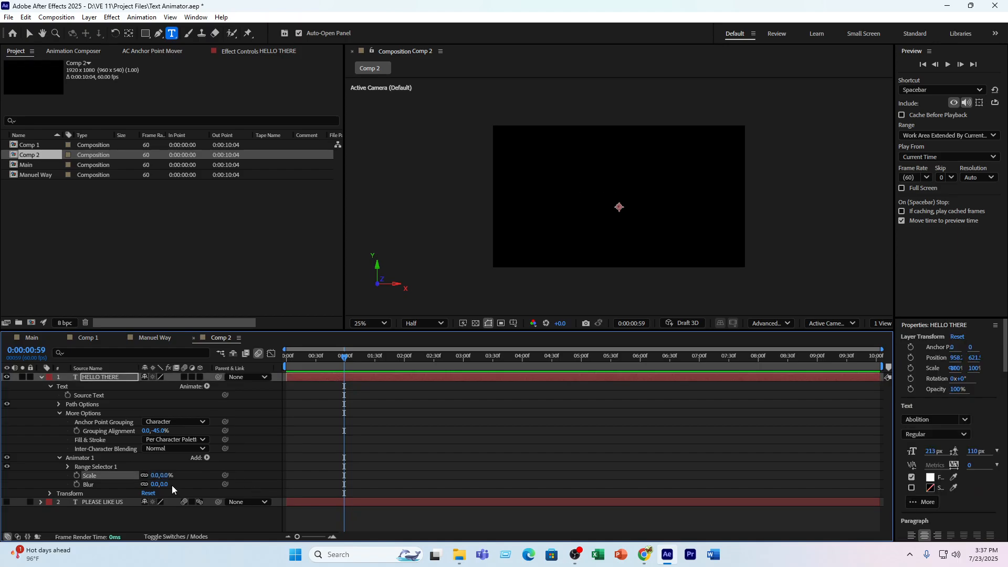
drag(154, 484, 193, 483)
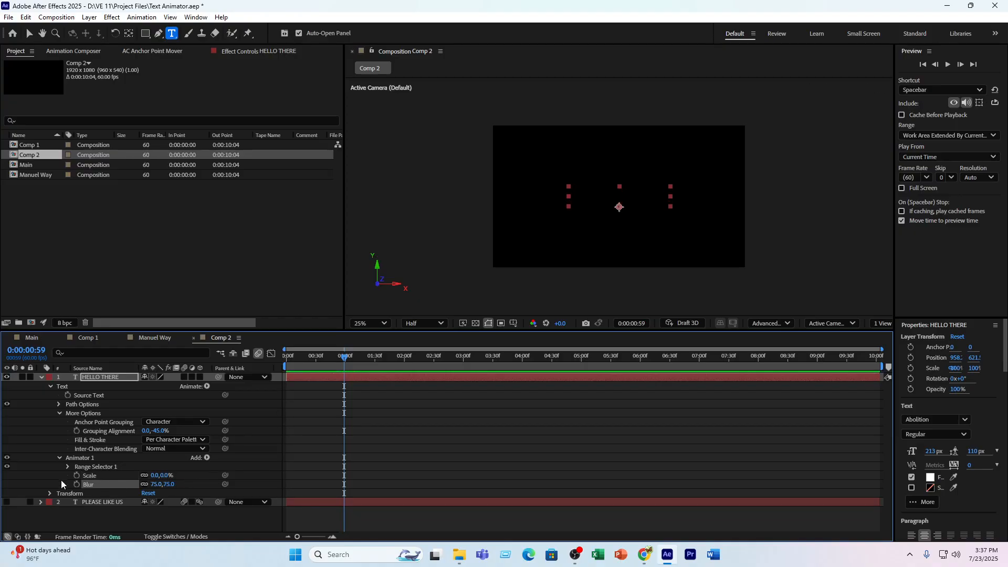
- Keyframe Range Selector 1's Offset at 0% on the first frame and 100% at 0:00:00:36
click(69, 466)
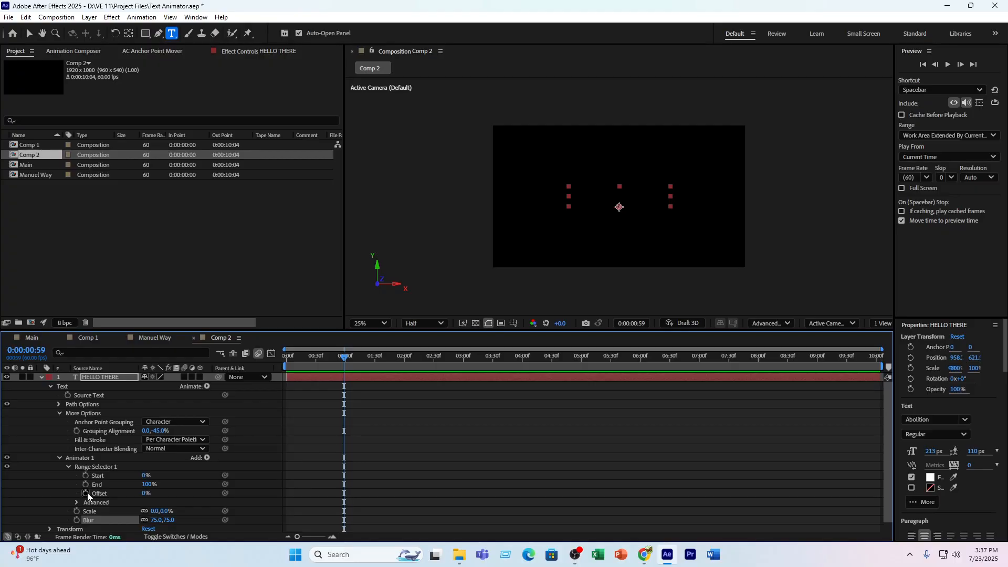
drag(315, 358, 323, 359)
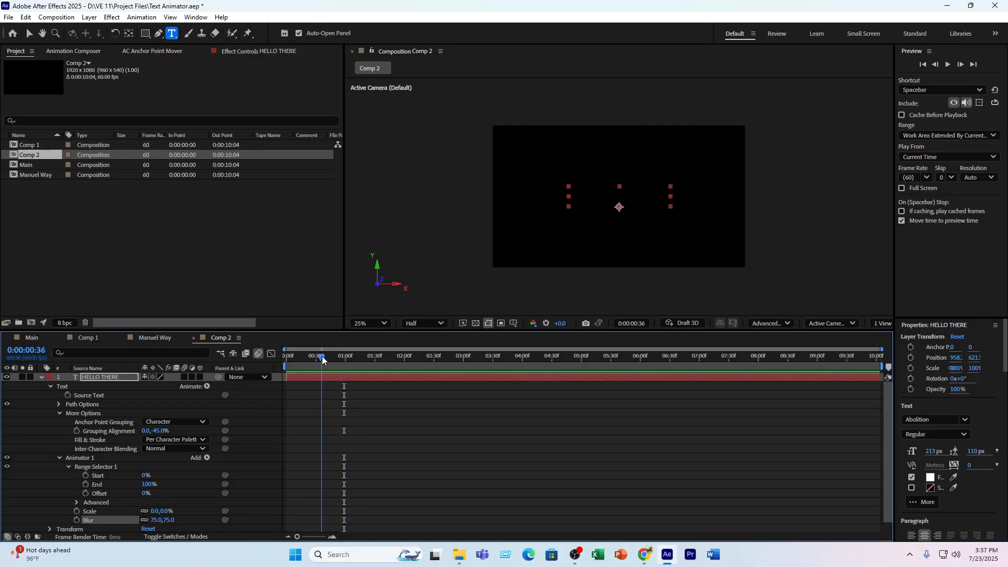
click(91, 494)
click(86, 493)
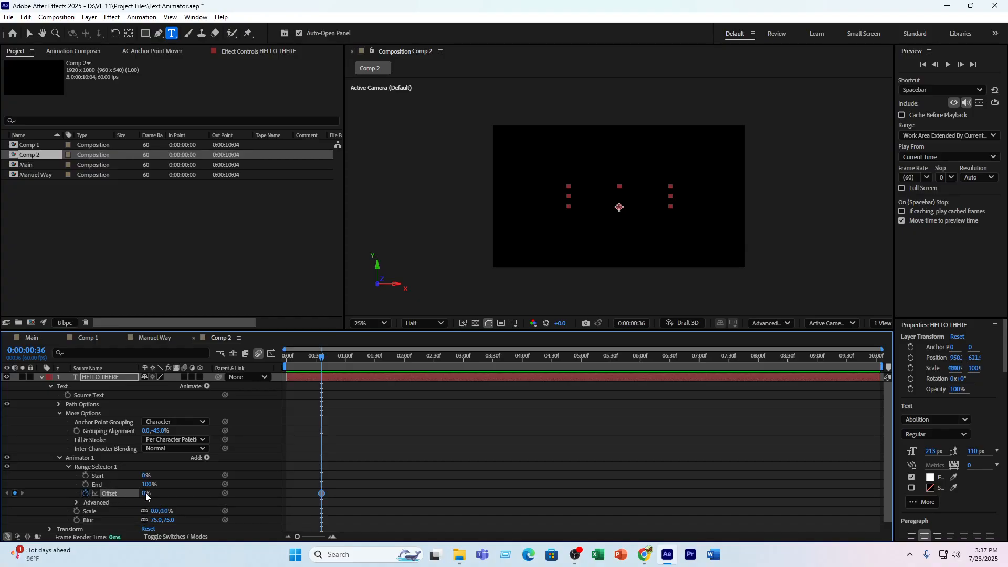
drag(146, 493, 292, 501)
click(304, 357)
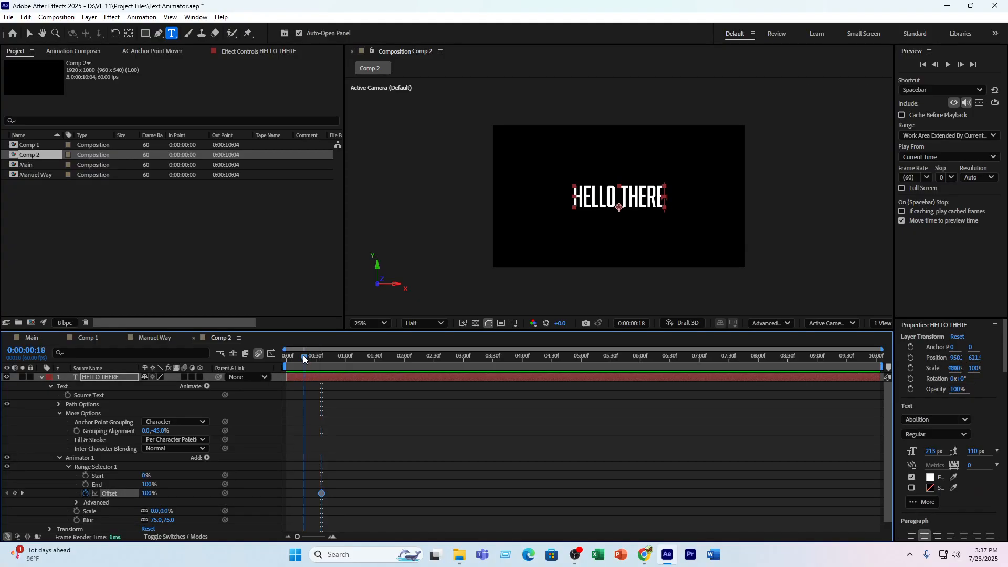
key(Home)
text(0)
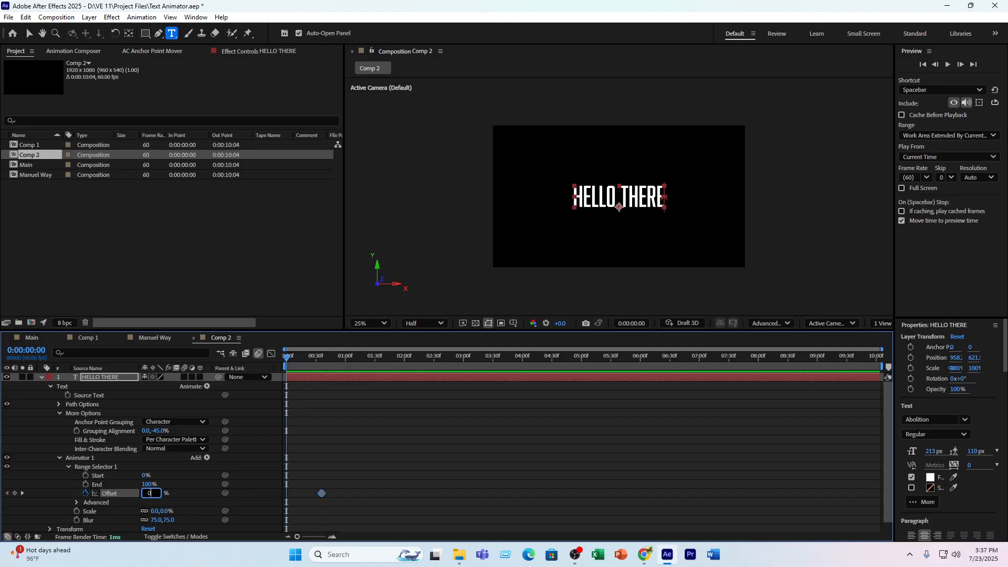
- Preview the HELLO THERE animation and check the text at 0:00:00:23
click(334, 465)
key(space)
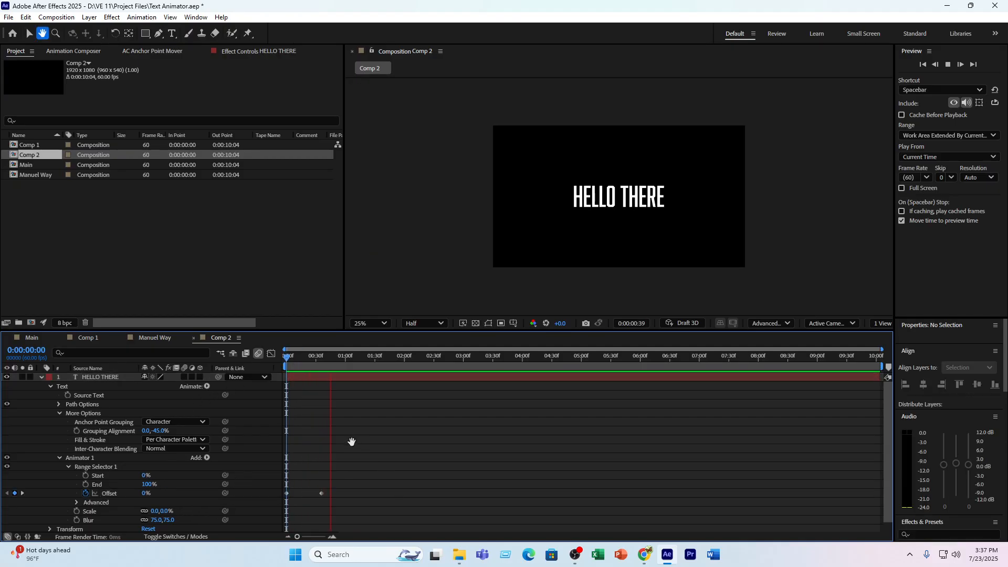
key(space)
drag(323, 363, 309, 366)
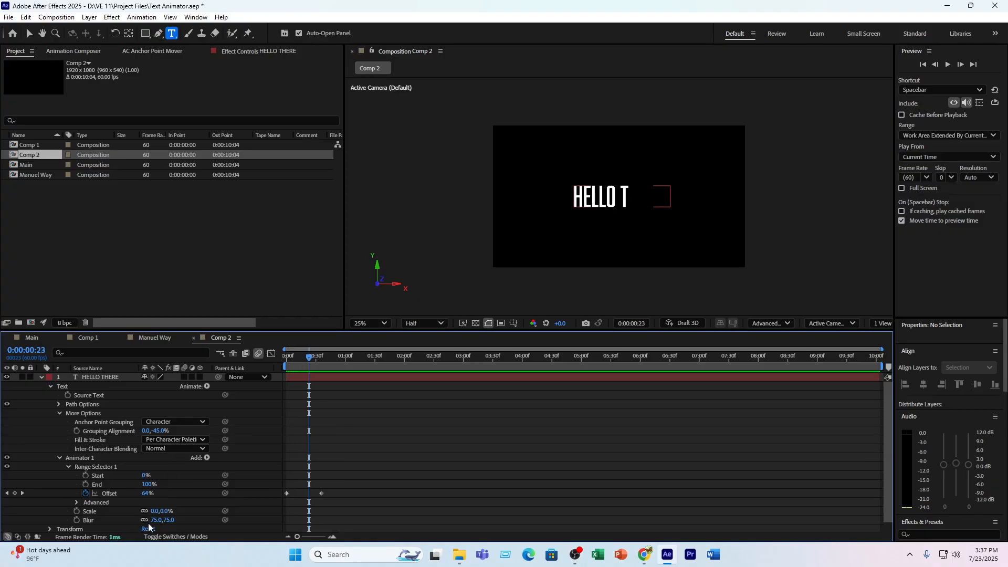
- Try an animator Scale of 150.0, 150.0% and preview the animation from the start
drag(309, 358, 265, 377)
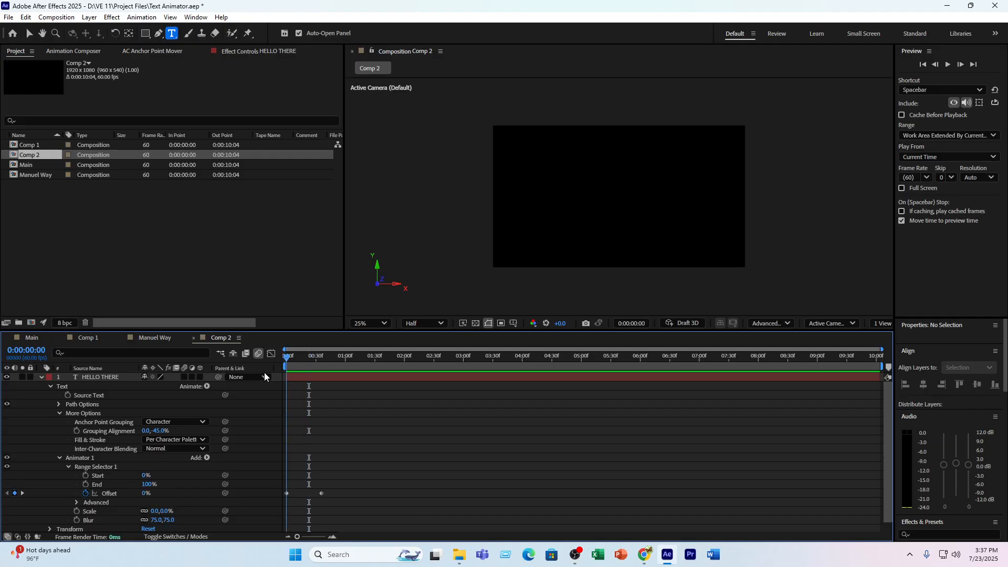
click(158, 511)
text(150)
key(Return)
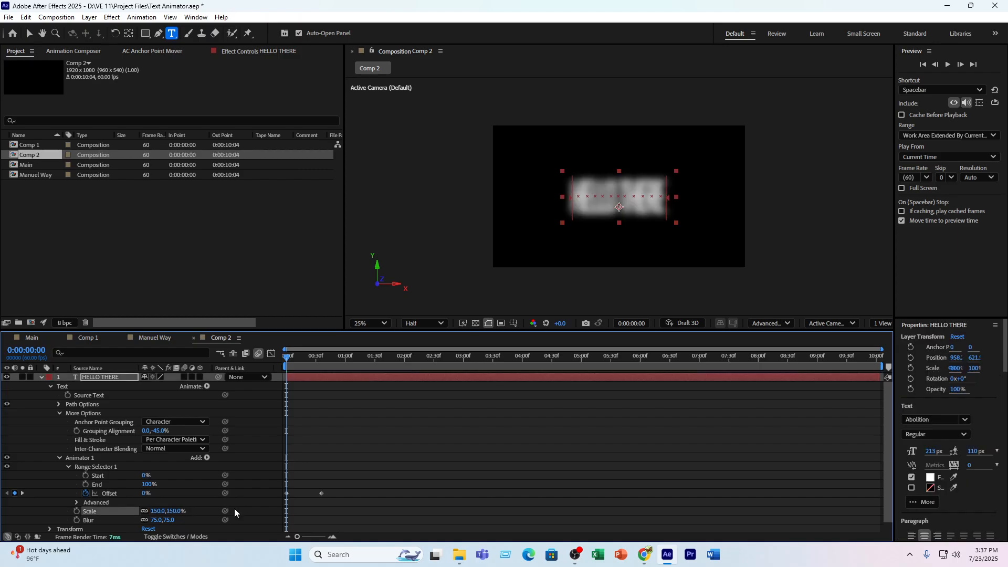
click(381, 494)
key(space)
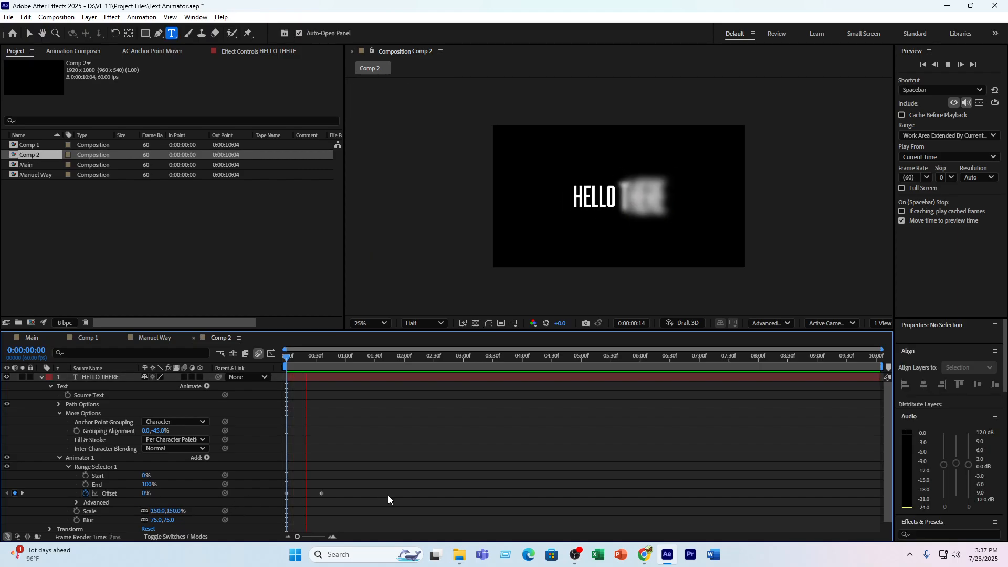
drag(319, 358, 284, 370)
- Return the animator's Scale to 0.0, 0.0%
click(155, 511)
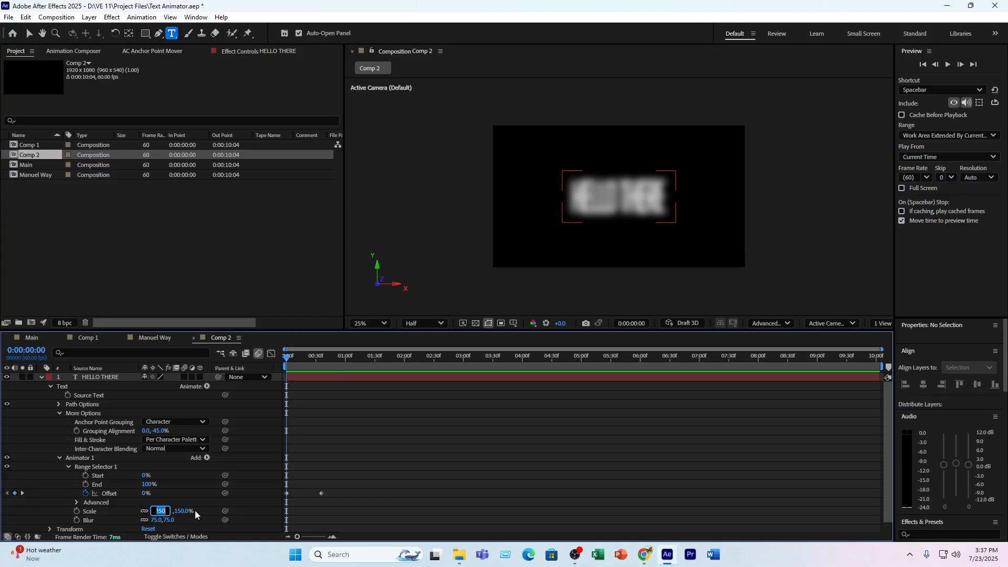
text(0)
key(Return)
click(118, 492)
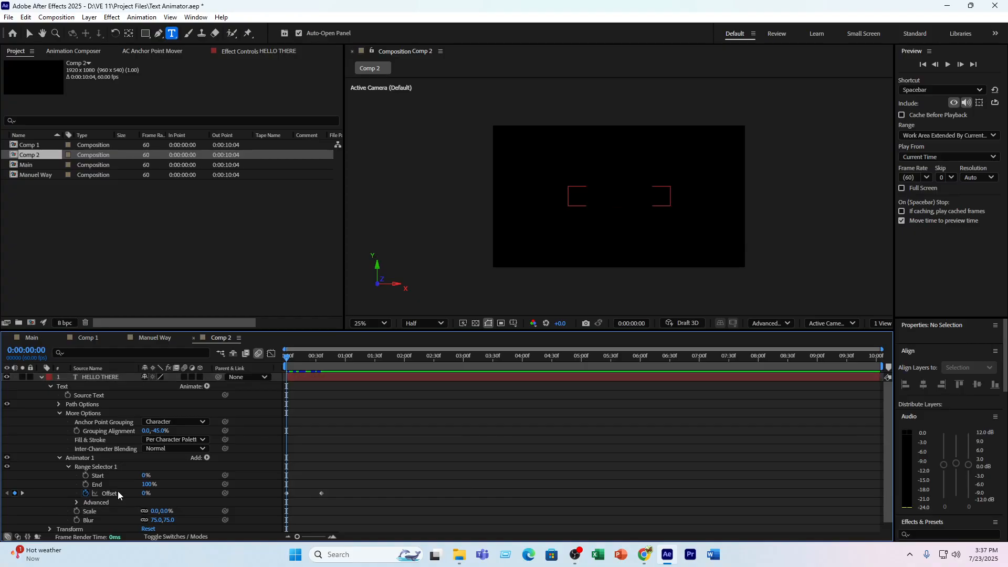
- Add a Position property to Animator 1 and set it to 0.0, -249.0
click(207, 458)
mouse_move(236, 462)
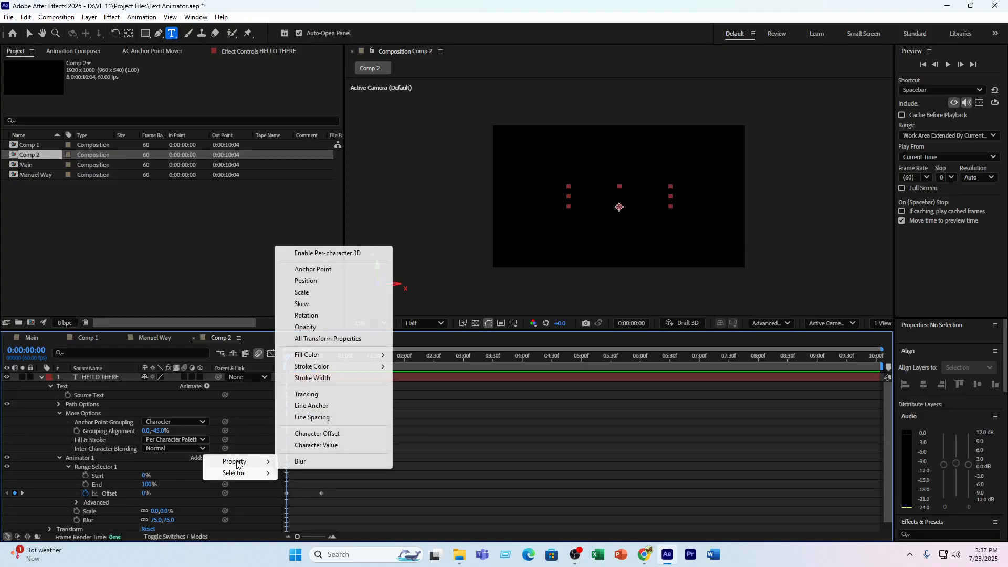
click(310, 280)
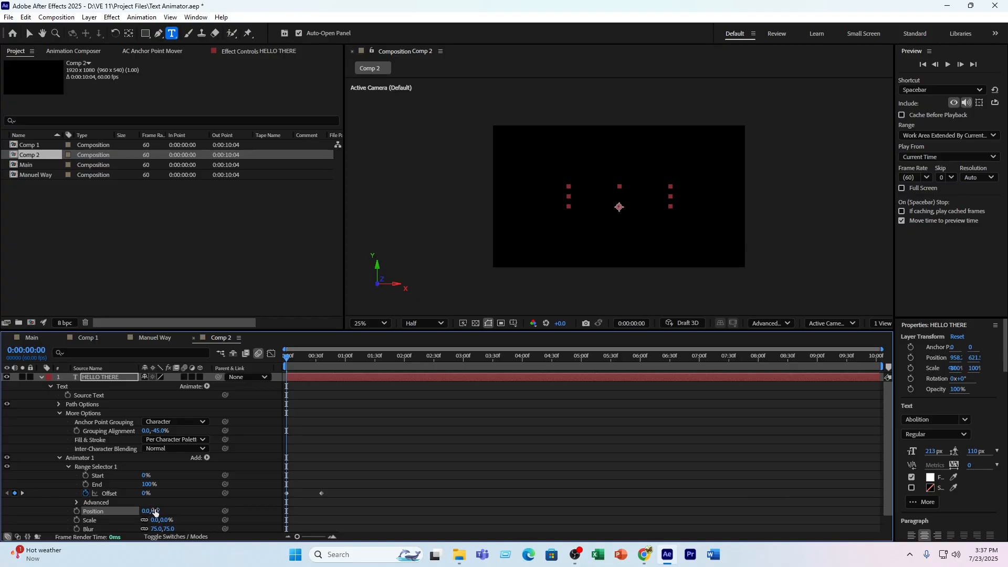
drag(153, 511, 3, 535)
click(508, 484)
- Preview the character drop-in and check the text at 0:00:00:32
key(space)
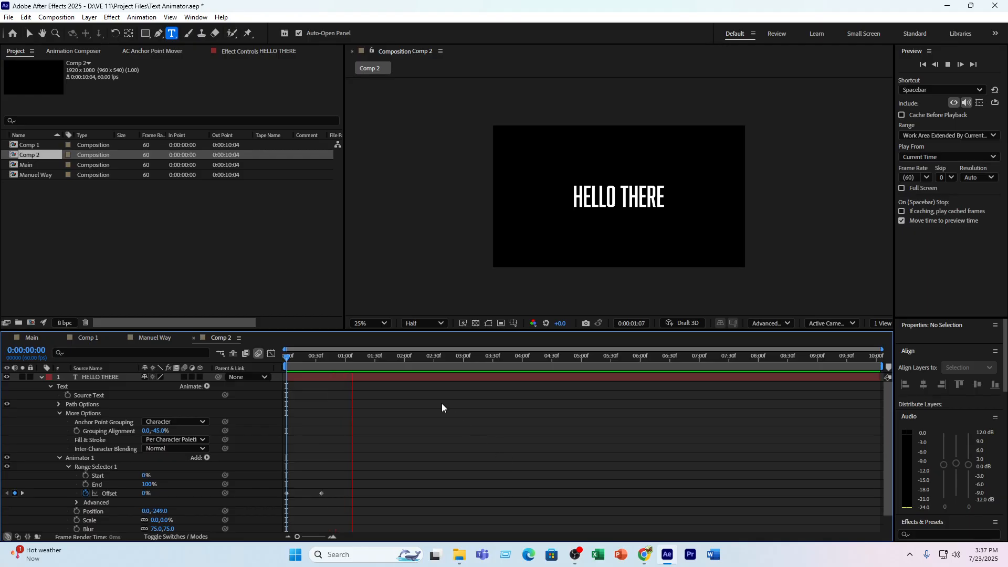
key(space)
mouse_move(326, 360)
mouse_down()
mouse_move(281, 367)
mouse_move(317, 367)
mouse_up()
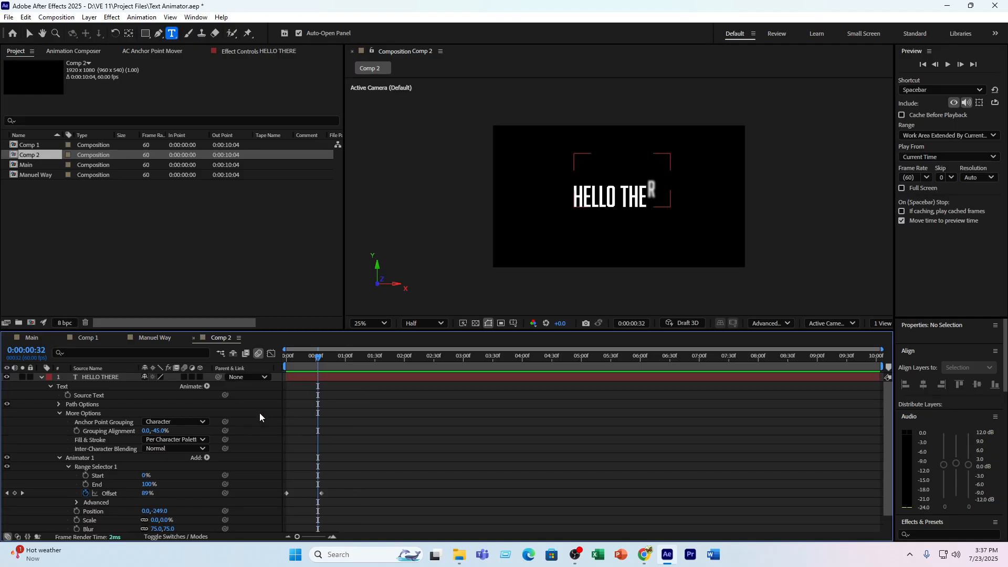
scroll(210, 494, down, 2)
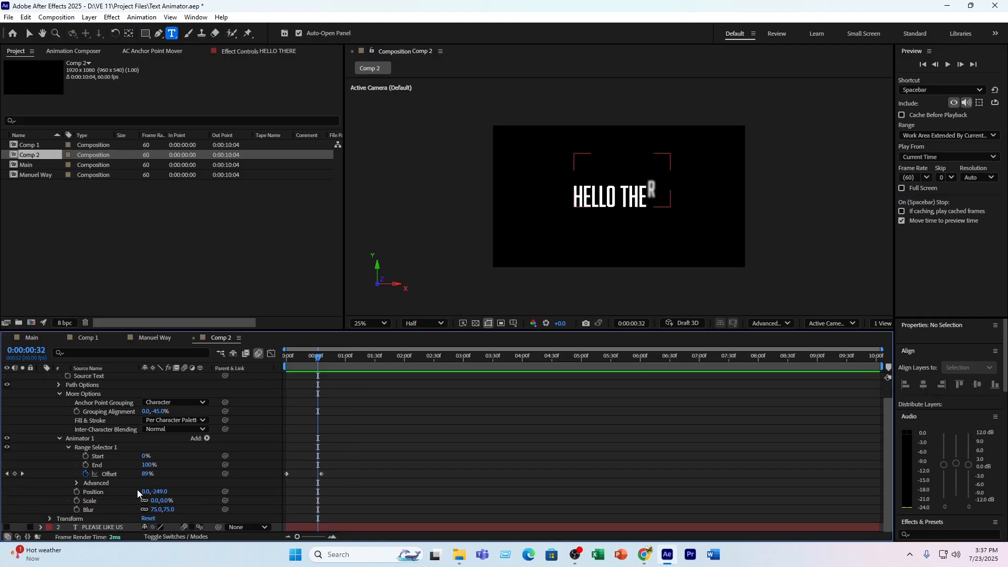
- Turn on Randomize Order in Animator 1's Range Selector and check the text at 0:00:00:19
click(68, 447)
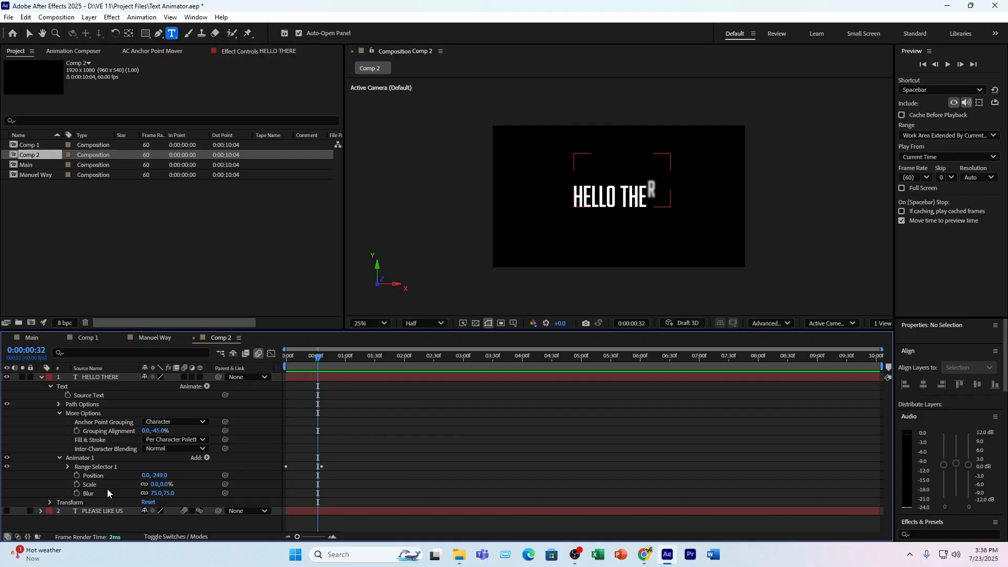
click(68, 466)
scroll(213, 467, down, 2)
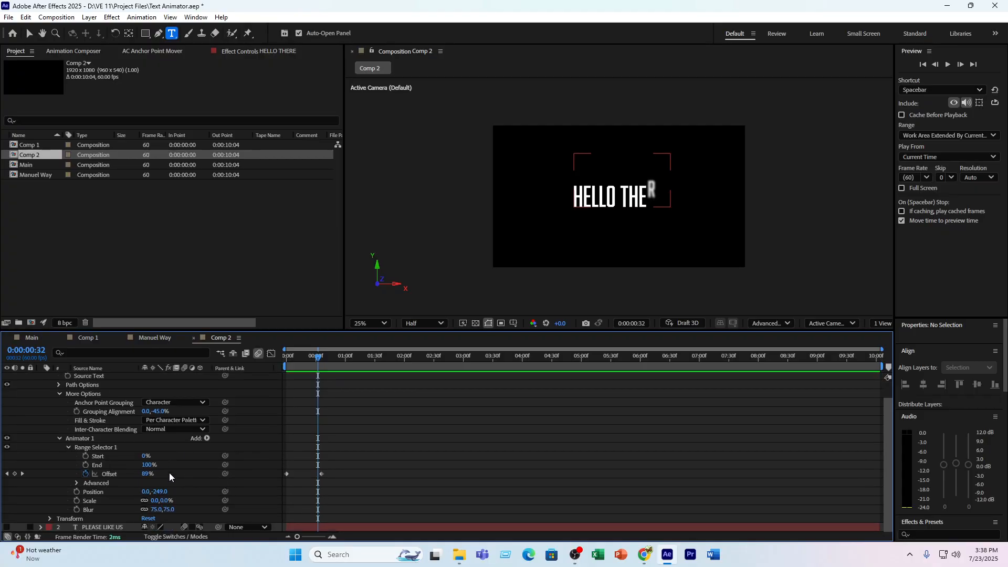
click(76, 483)
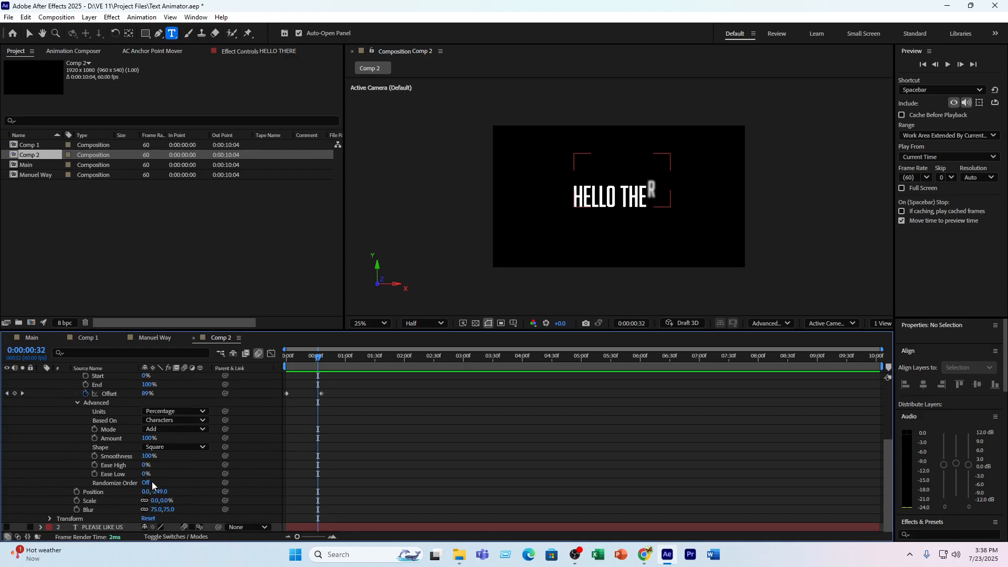
click(150, 483)
drag(336, 364, 305, 368)
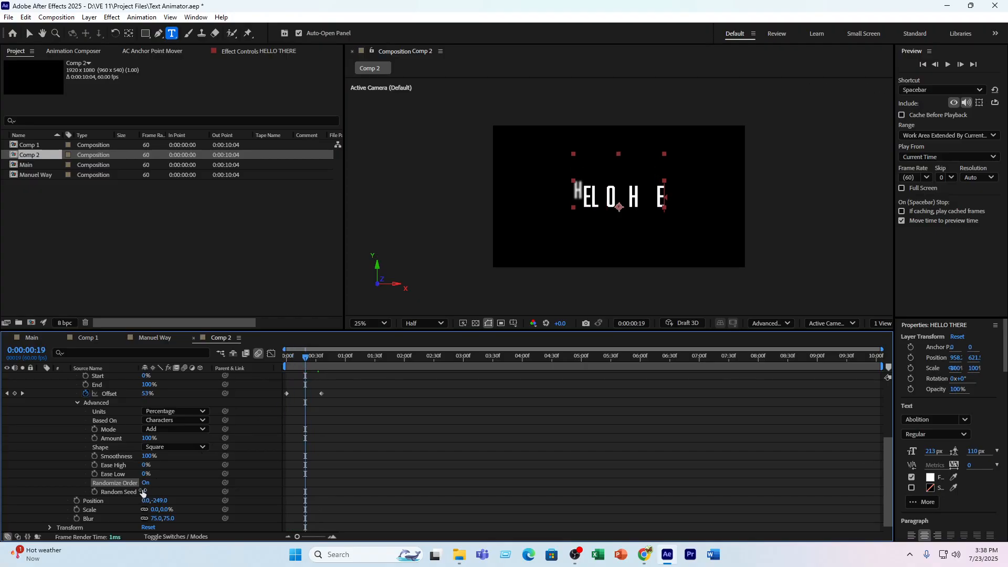
- Set the Random Seed to 19 and preview the randomized character order from the start
drag(144, 492, 150, 491)
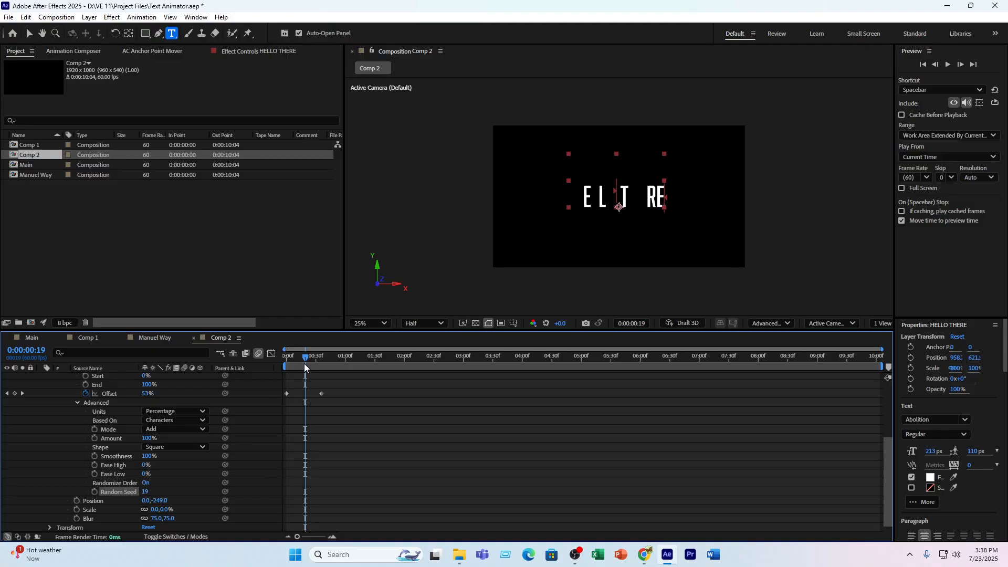
drag(304, 364, 244, 373)
key(space)
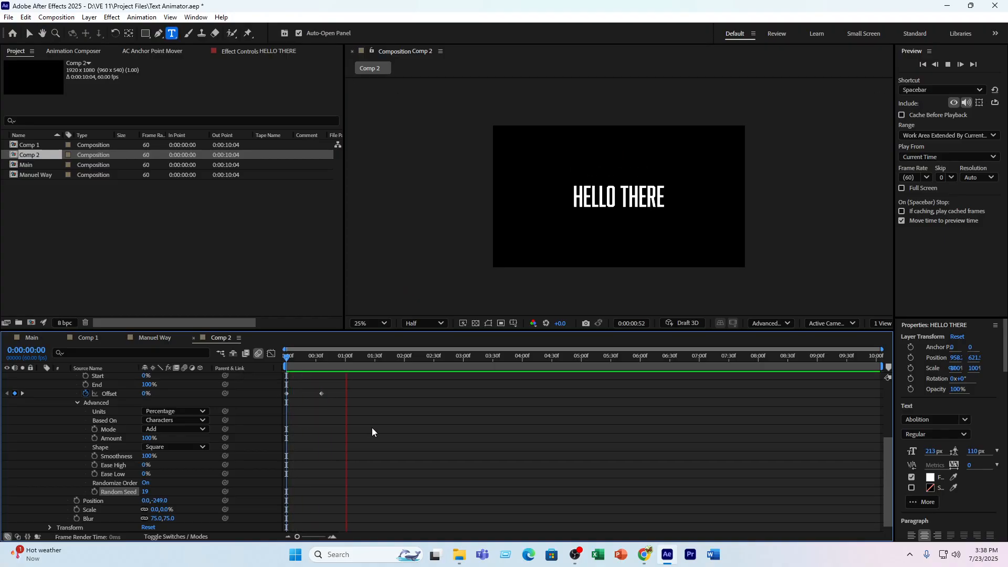
key(space)
- Move Animator 1's end Offset keyframe to 0:00:01:10 and set Ease High to 35% and Ease Low to 21%
drag(321, 394, 355, 393)
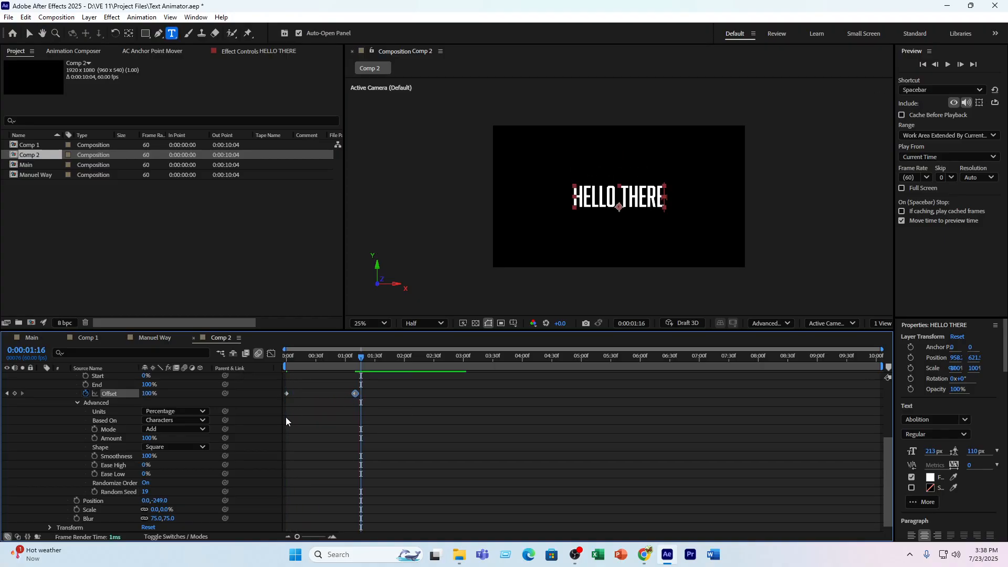
drag(146, 465, 165, 474)
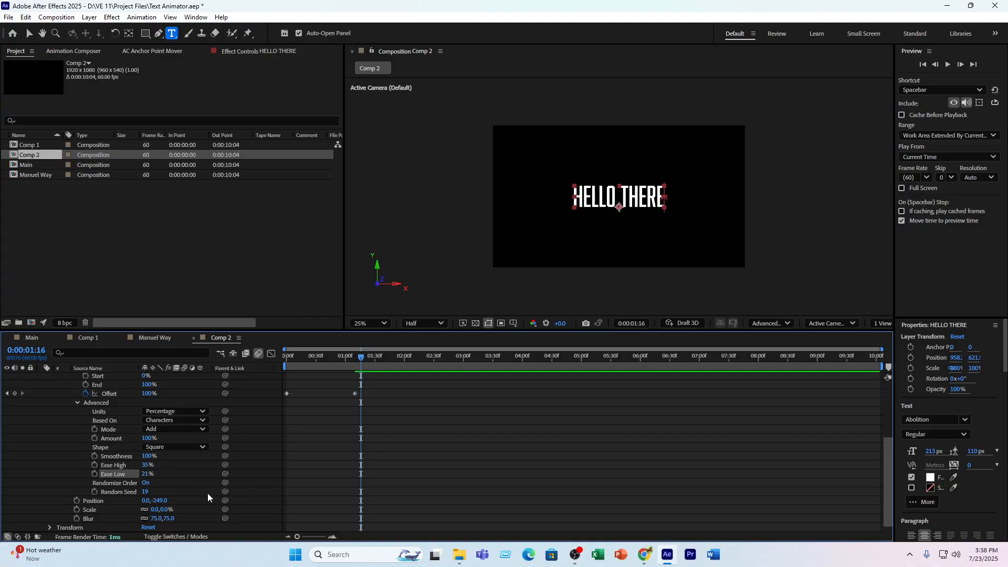
key(Home)
- Set the Range Selector's Shape to Ramp Up and preview the animation from the start
click(168, 446)
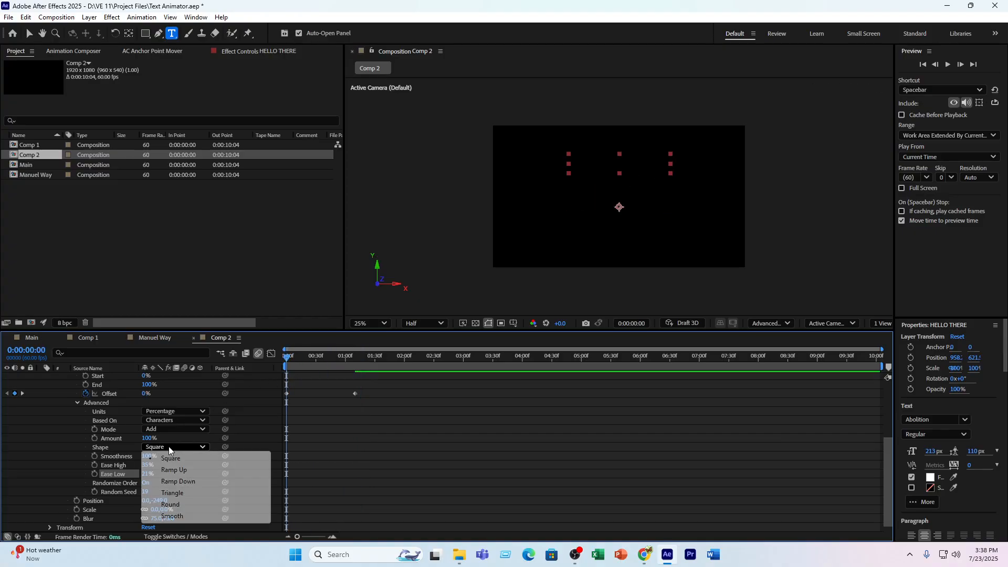
click(175, 470)
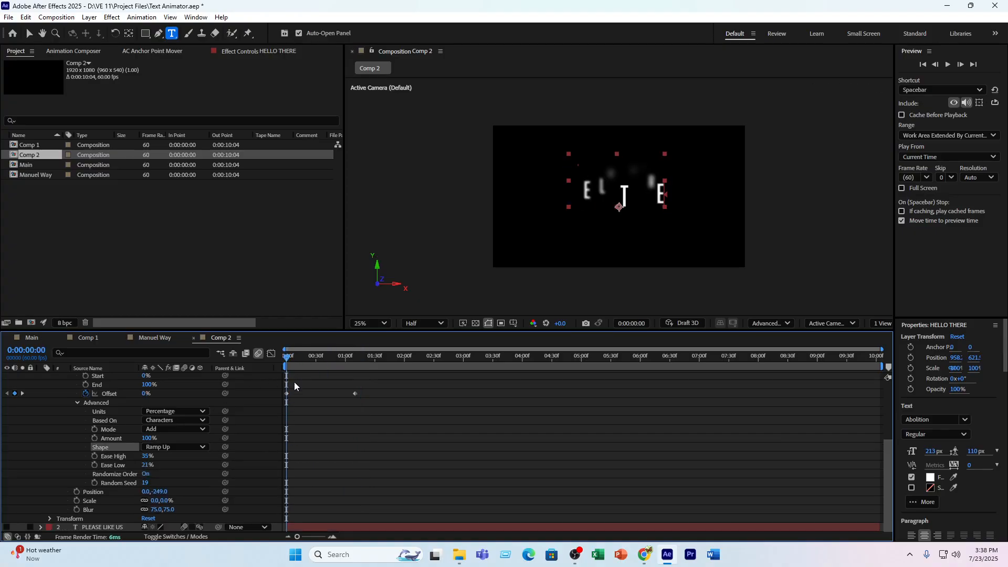
key(space)
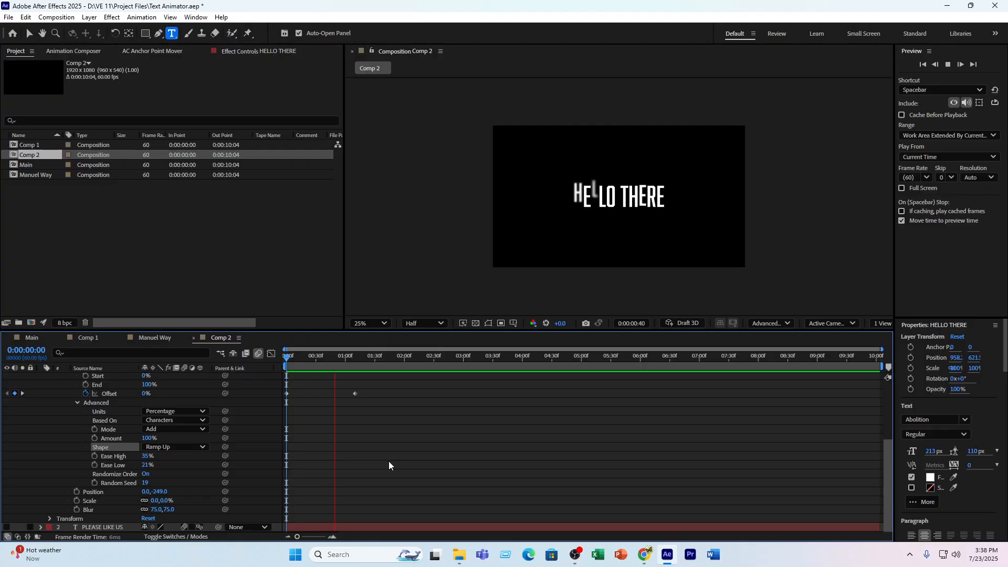
key(space)
key(Home)
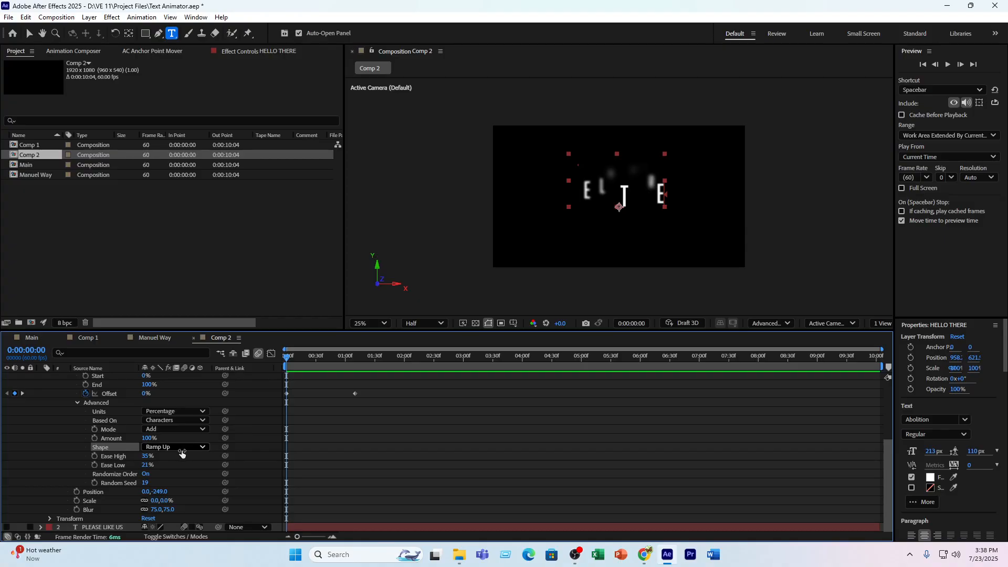
key(space)
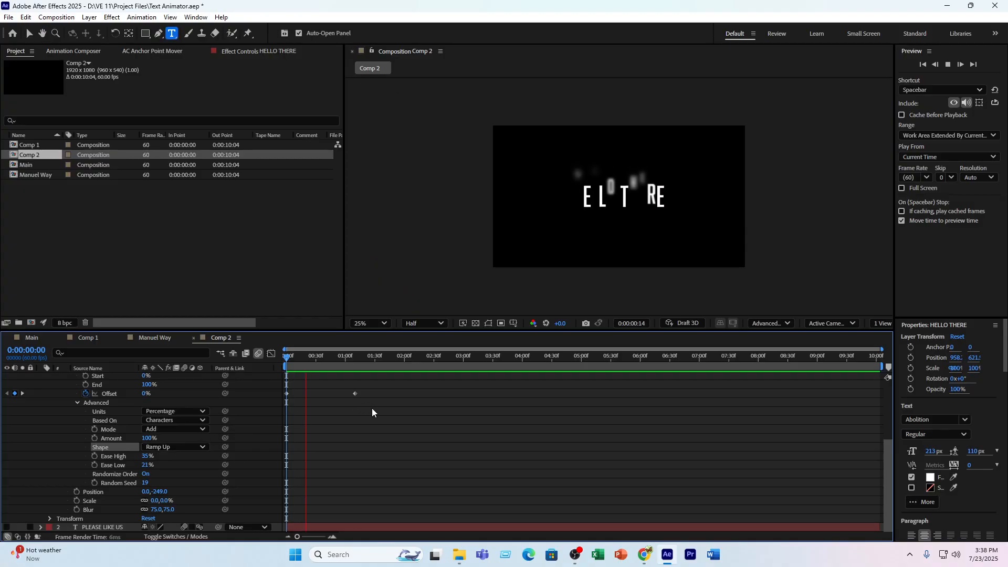
key(space)
key(Home)
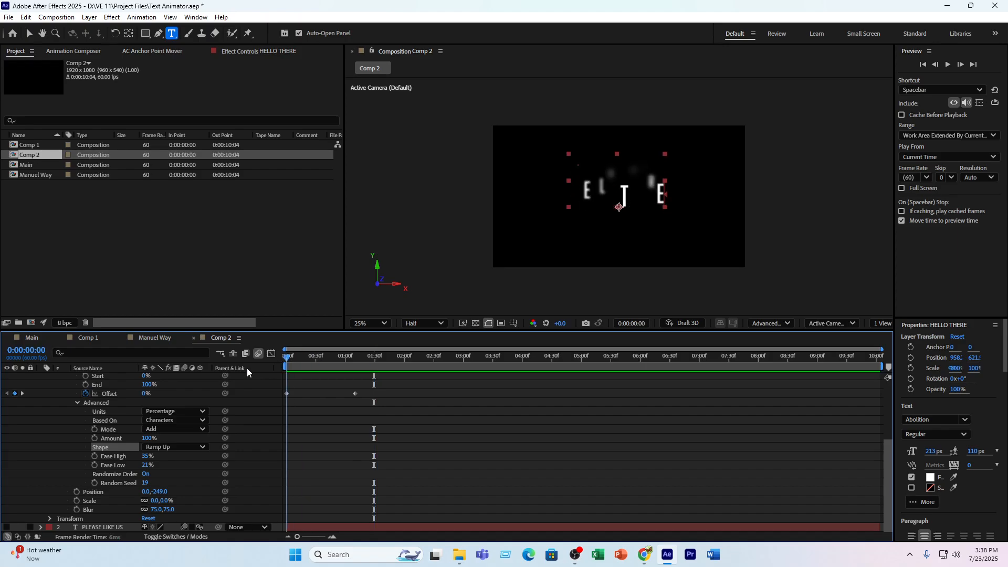
- Try adding an Opacity property of 0% to Animator 1 and preview the animation
scroll(203, 441, up, 2)
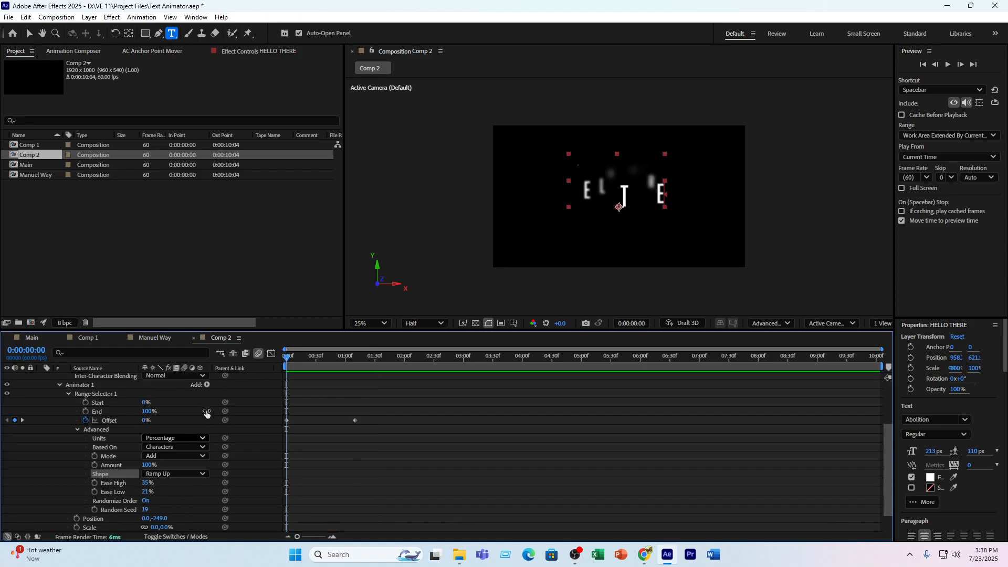
click(200, 386)
mouse_move(239, 389)
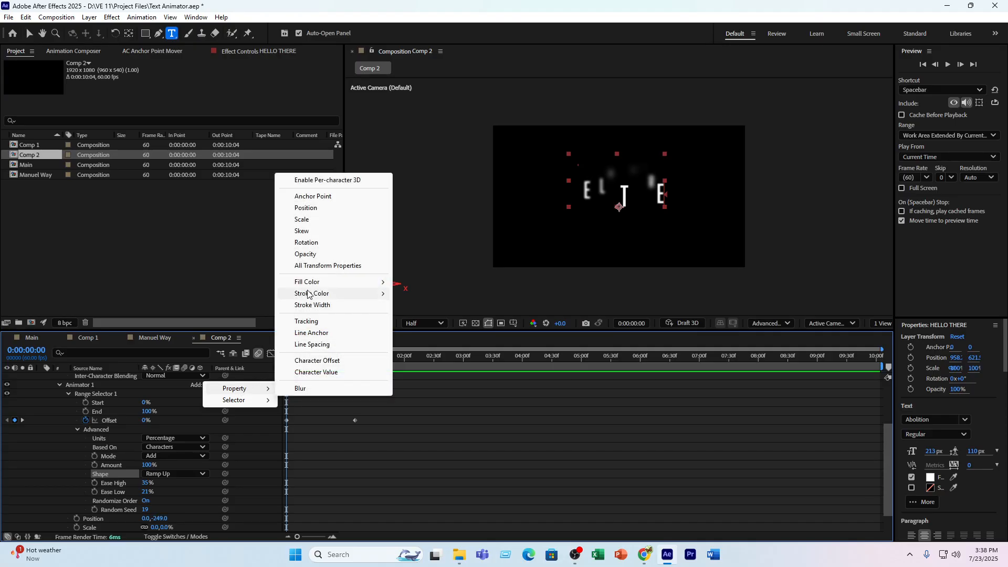
click(326, 254)
scroll(209, 496, down, 2)
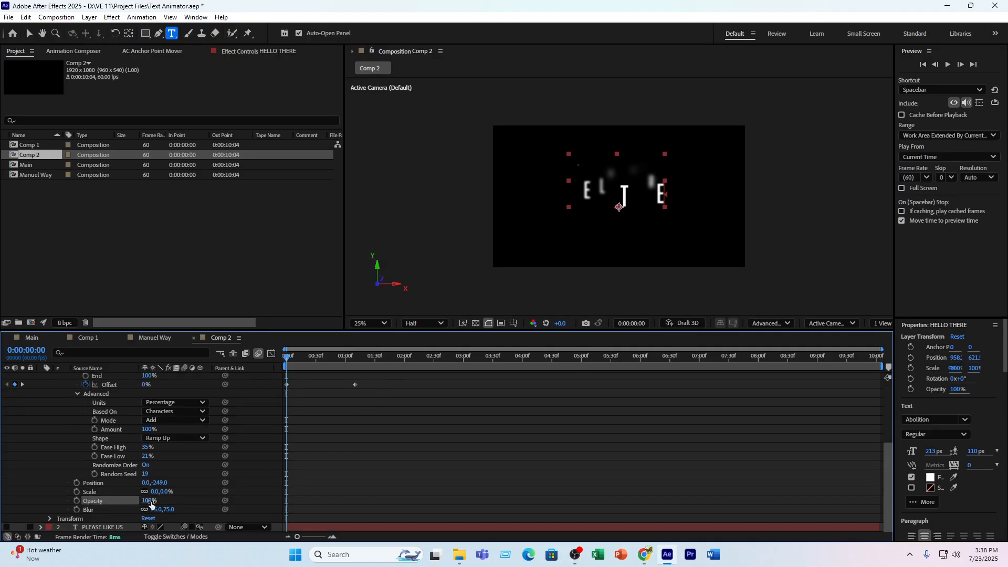
drag(149, 503, 105, 503)
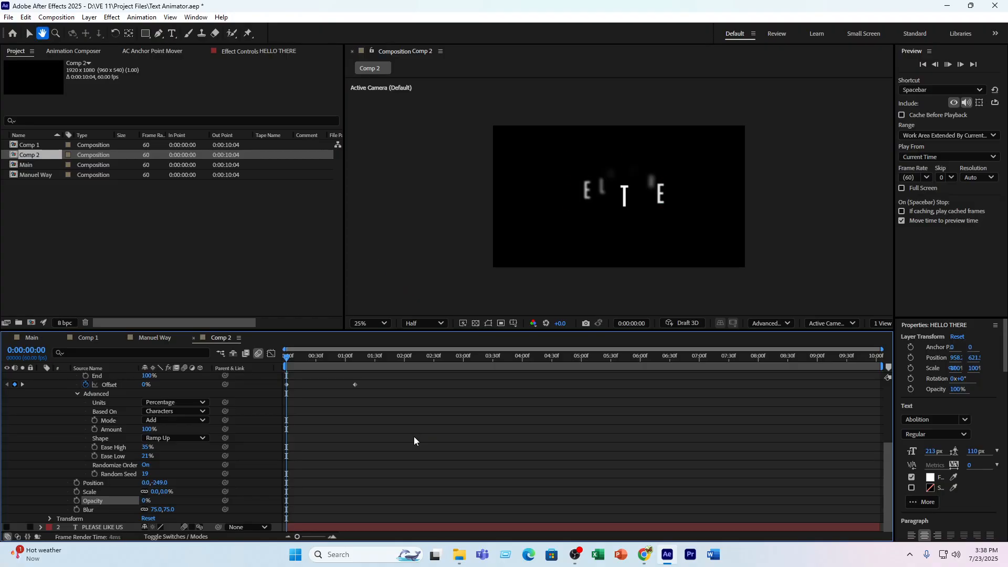
key(space)
key(space)
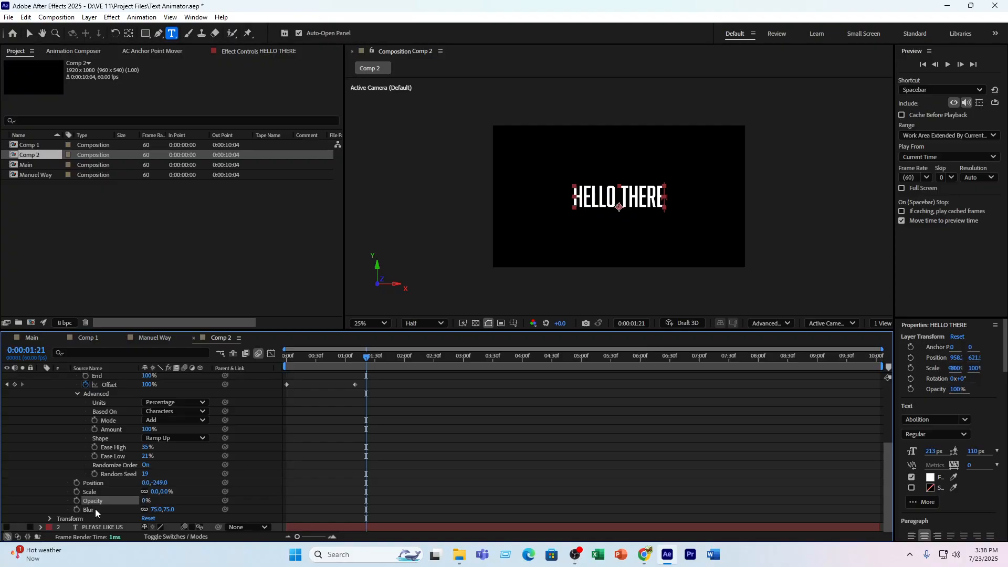
- Delete the Opacity property from Animator 1
drag(93, 503, 89, 480)
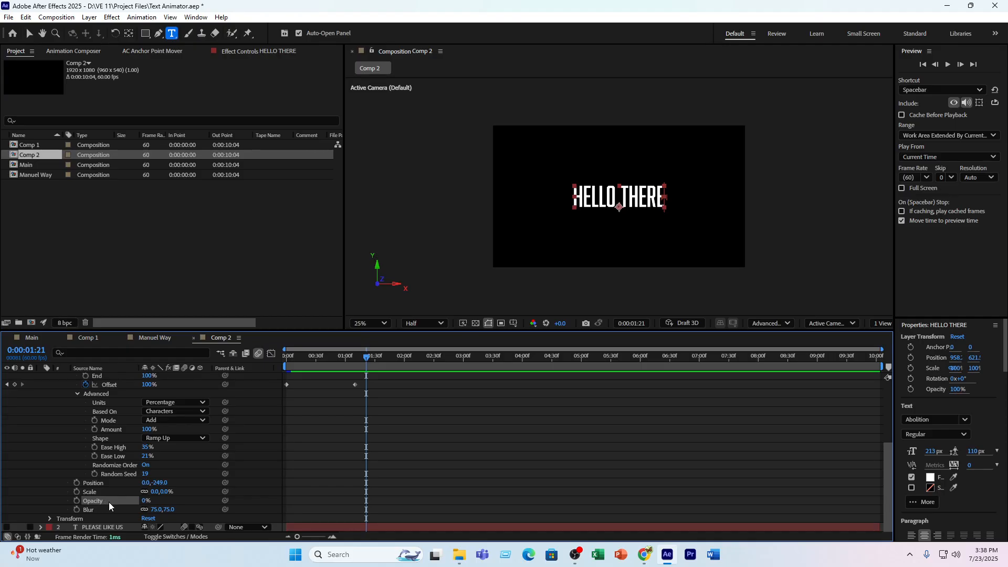
scroll(320, 450, up, 2)
scroll(320, 451, down, 2)
key(Delete)
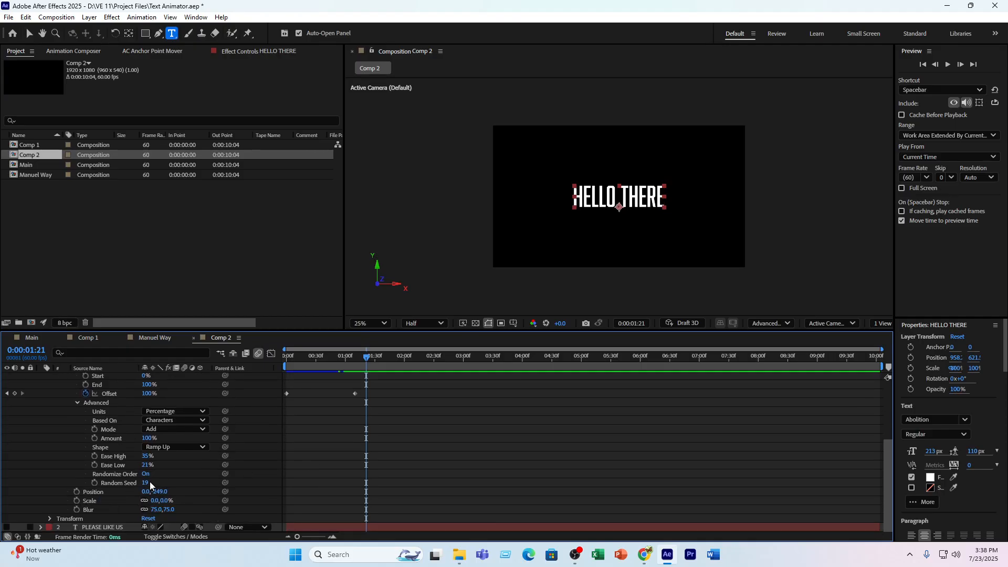
- Add a second animator with an Opacity property to the HELLO THERE layer and set its Opacity to 1%
scroll(125, 442, up, 1)
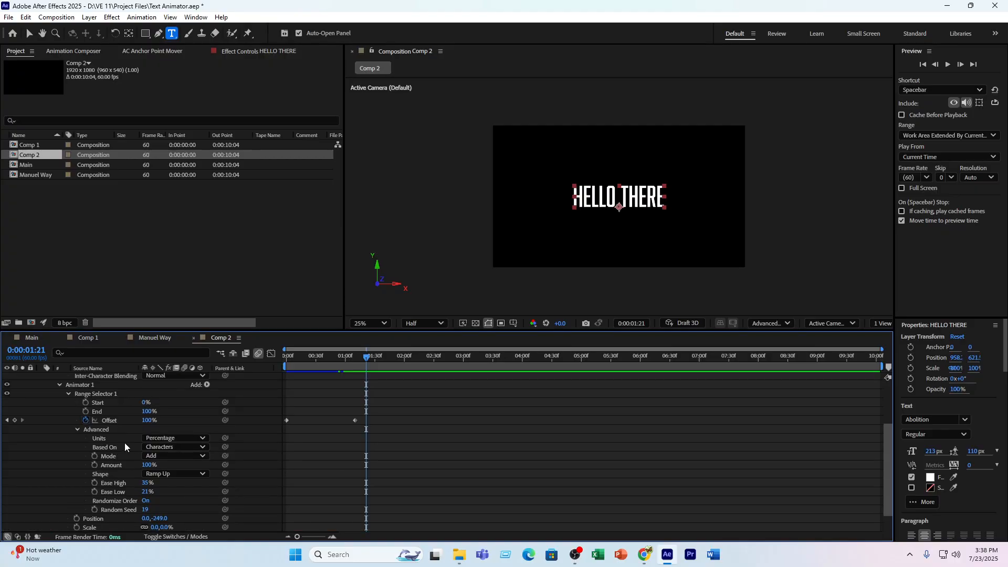
click(68, 394)
click(205, 387)
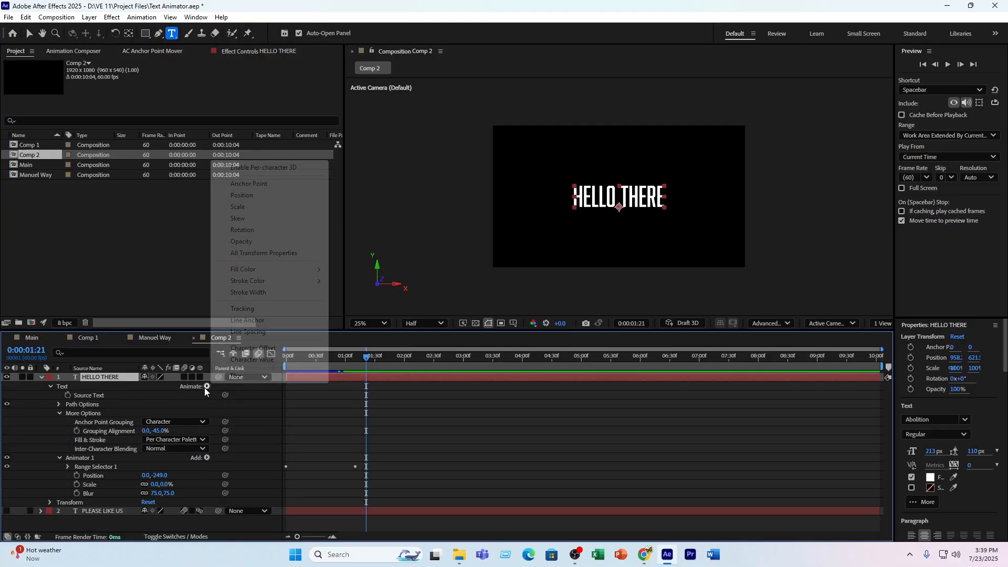
click(242, 241)
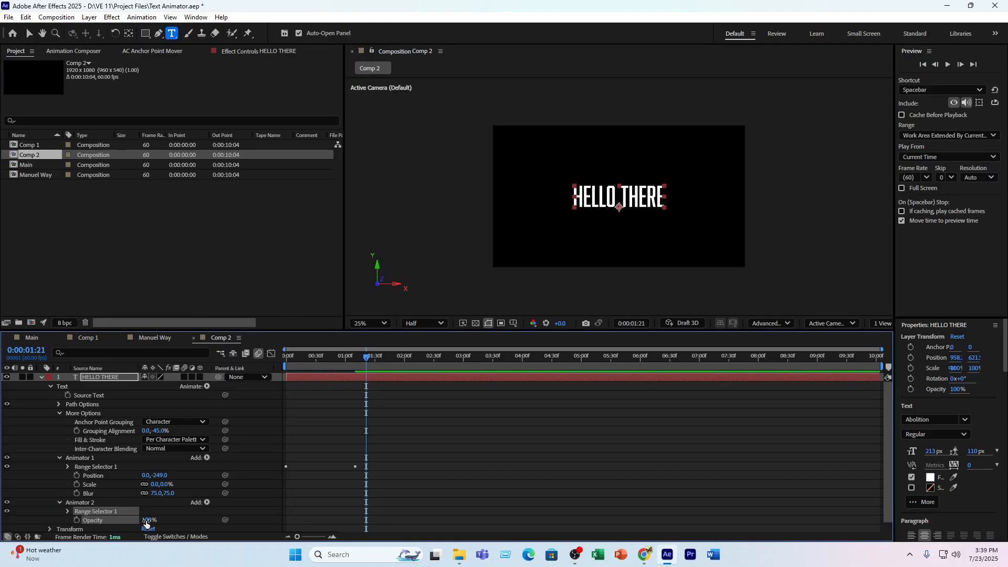
drag(148, 520, 96, 520)
- Keyframe Animator 2's Range Selector Offset at 100% at 0:00:01:10, in line with Animator 1's end keyframe
click(66, 512)
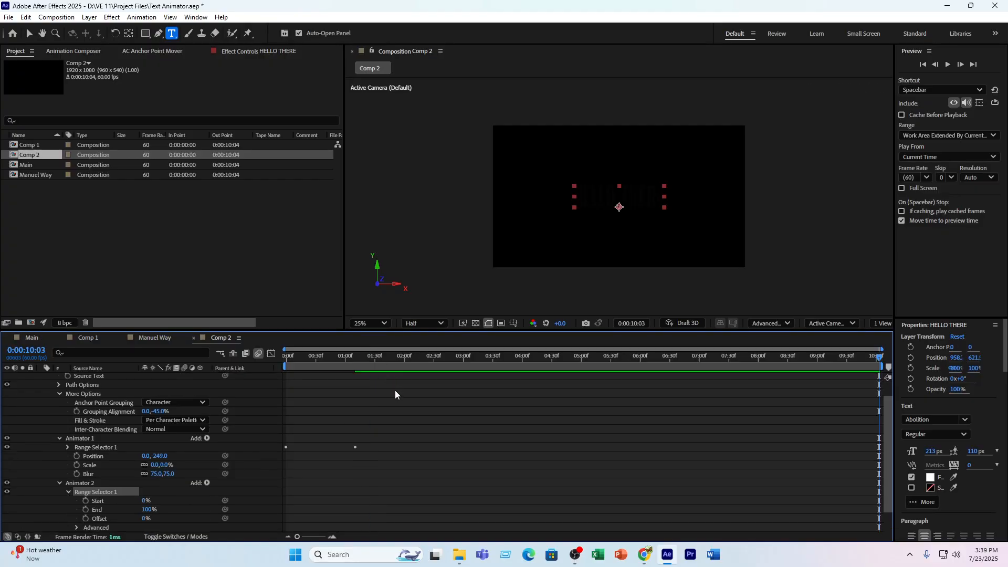
click(361, 362)
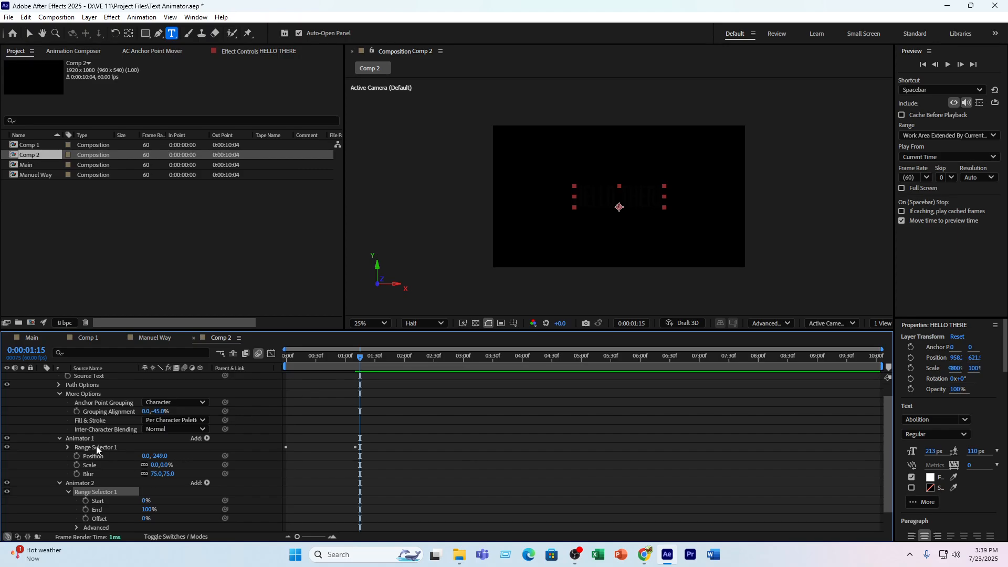
click(68, 447)
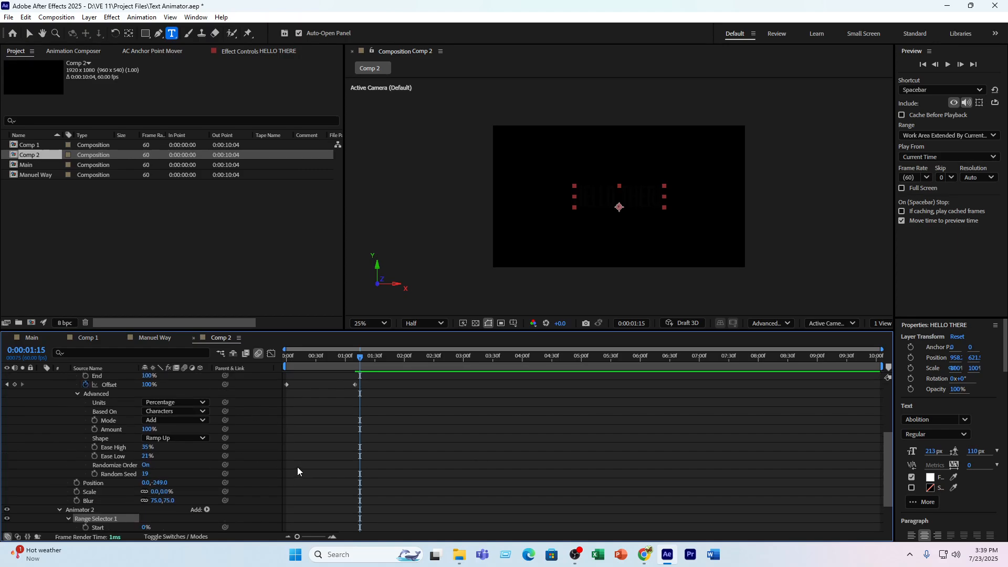
key(j)
scroll(106, 496, down, 2)
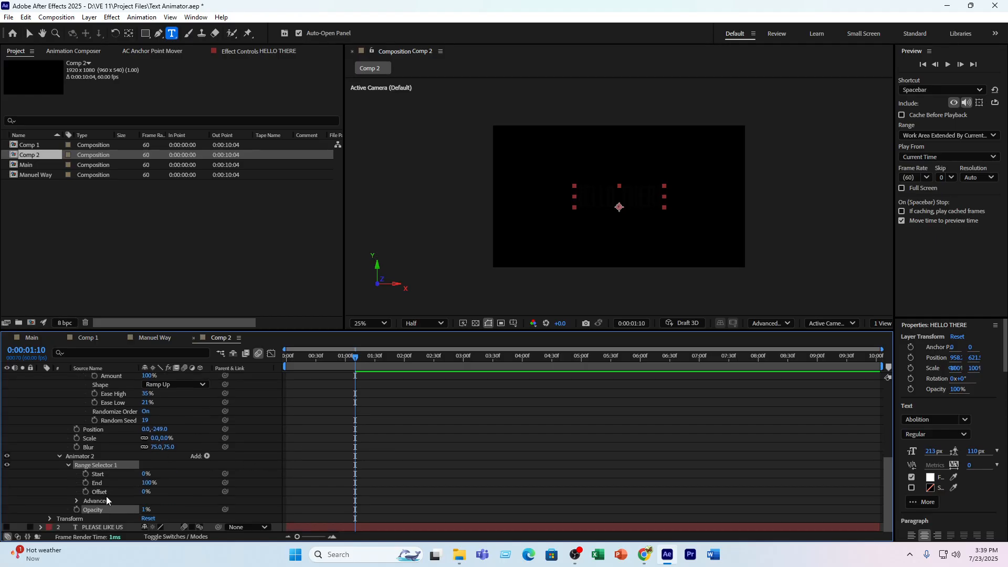
click(85, 492)
click(146, 491)
text(100)
key(Return)
- Keyframe Animator 2's Offset at 0% at 0:00:00:00 and preview the combined animation
scroll(364, 428, up, 4)
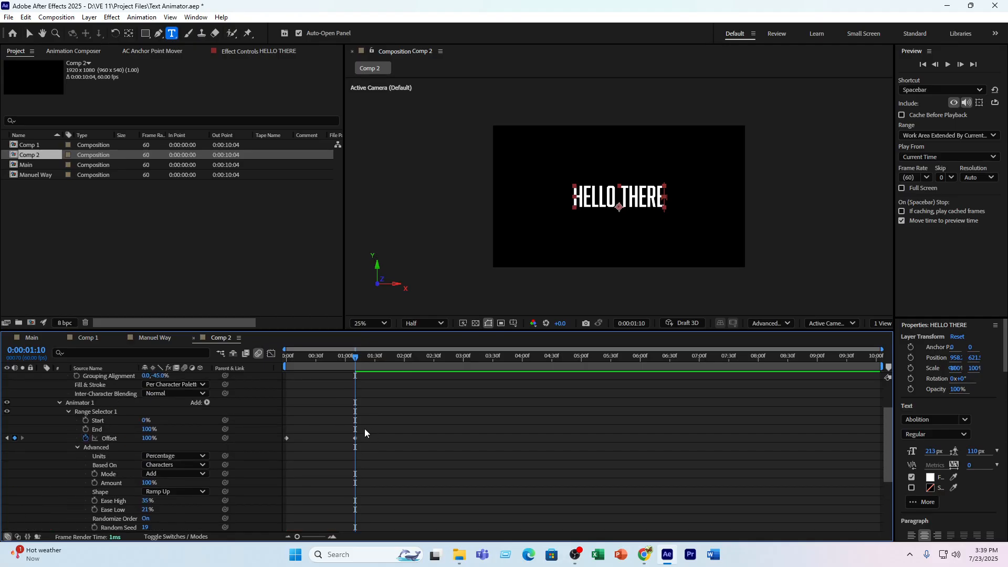
key(Home)
scroll(190, 478, down, 4)
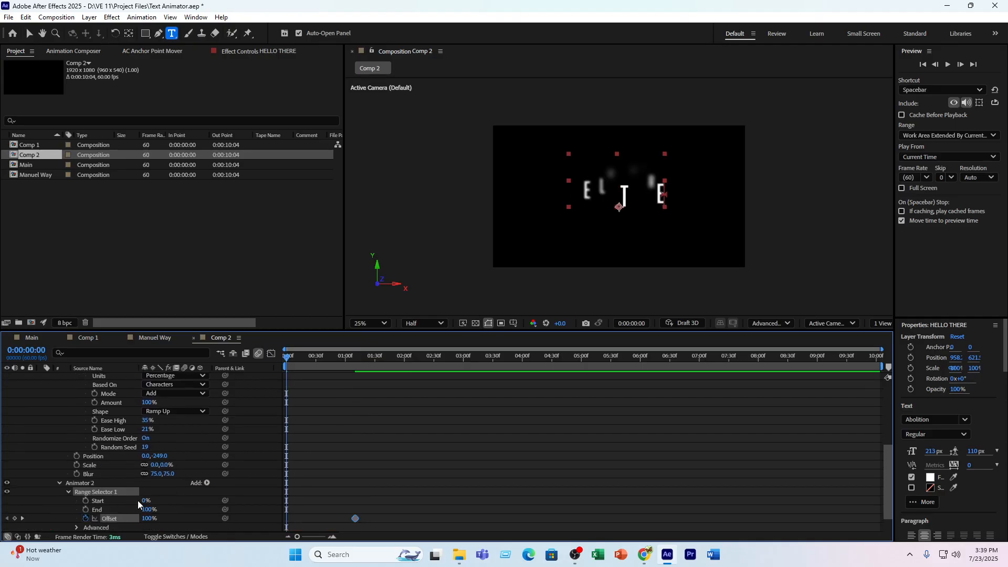
drag(149, 492, 31, 504)
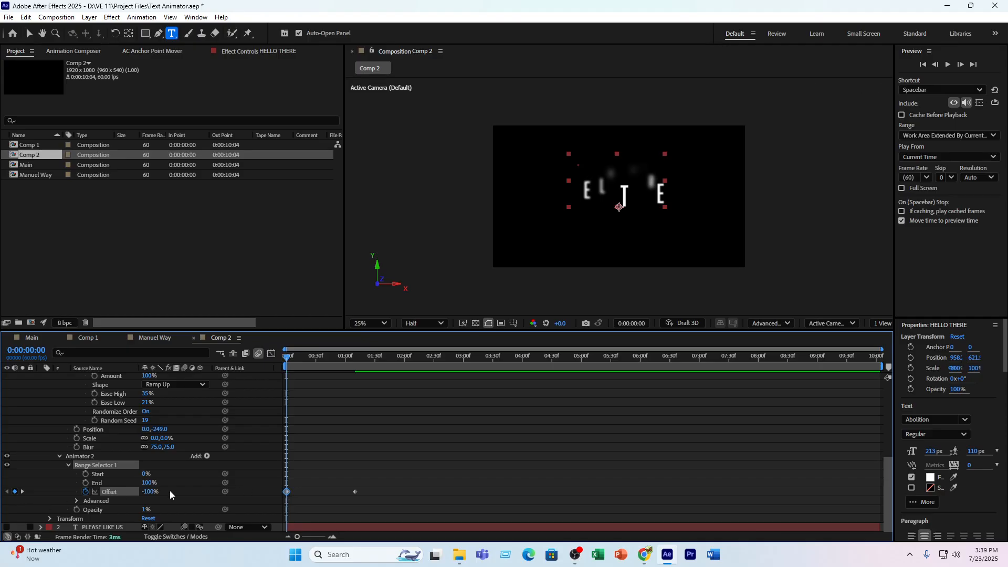
drag(148, 493, 188, 493)
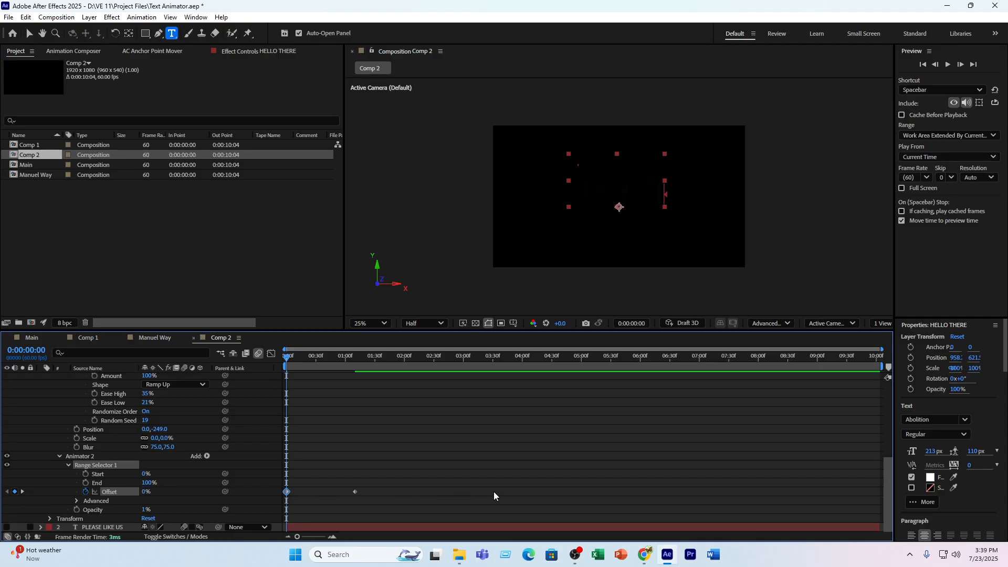
key(space)
key(space)
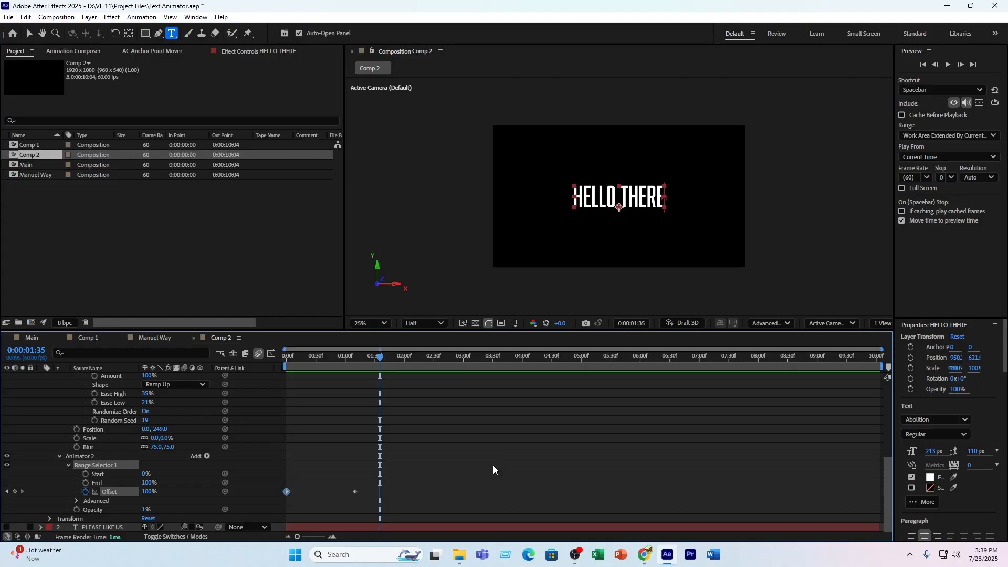
scroll(191, 398, up, 10)
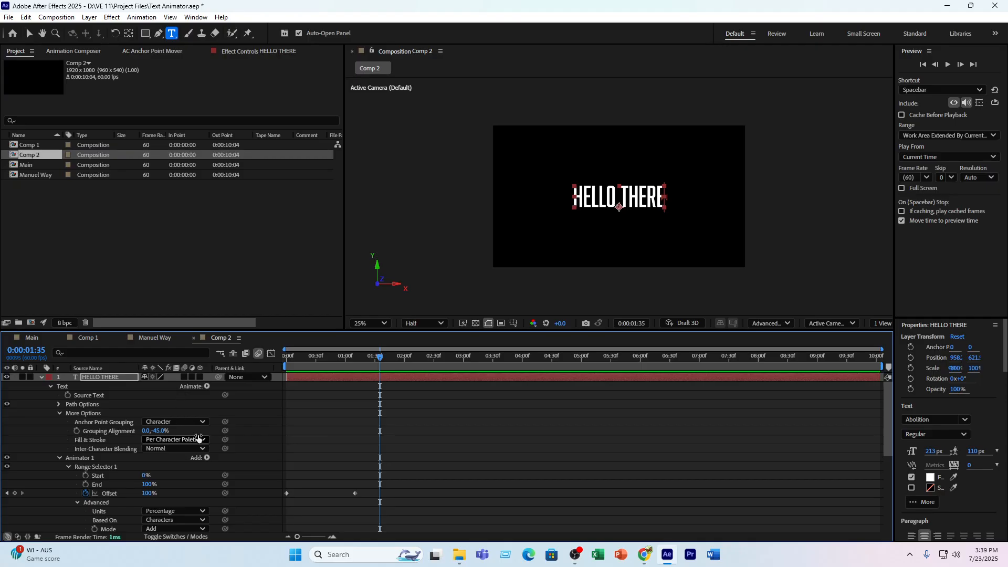
drag(152, 432, 178, 490)
scroll(177, 490, down, 3)
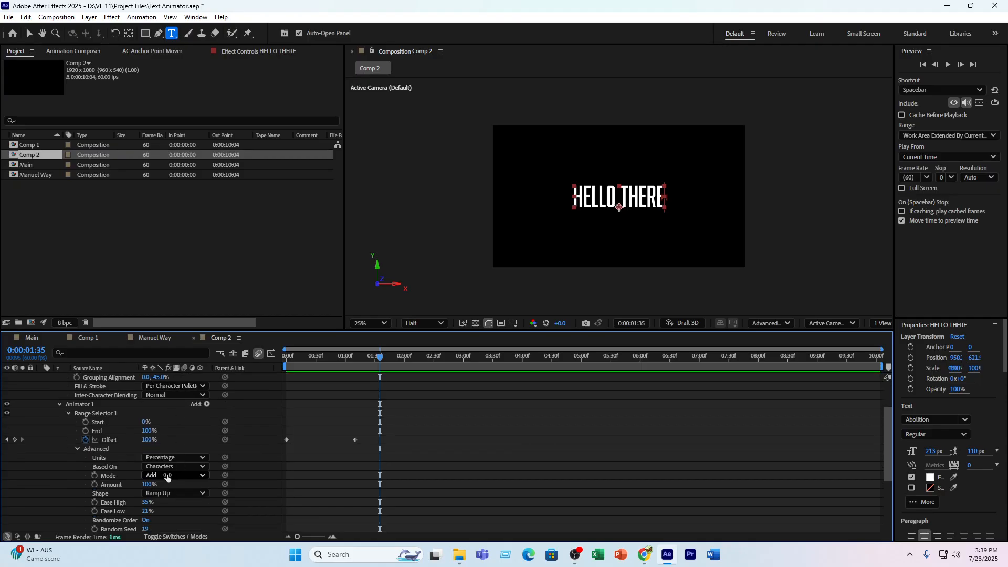
- Review the Based On and Shape options in the Advanced settings of Animator 1's Range Selector
click(156, 467)
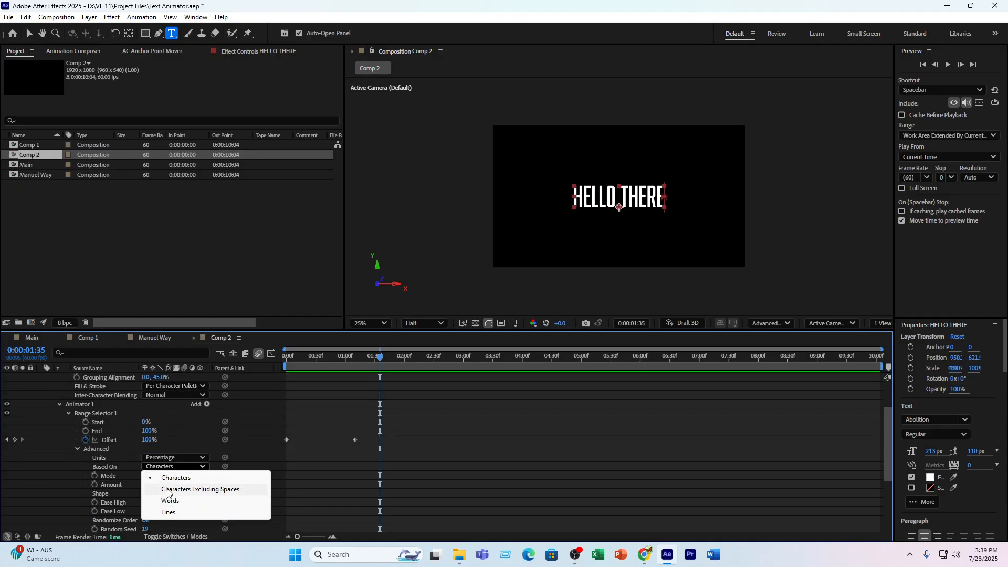
click(27, 489)
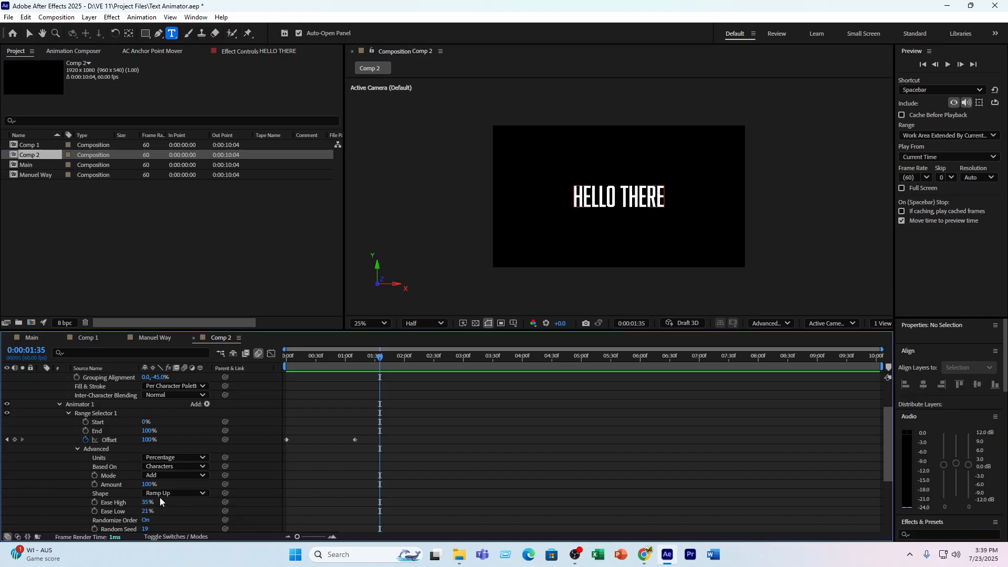
click(168, 494)
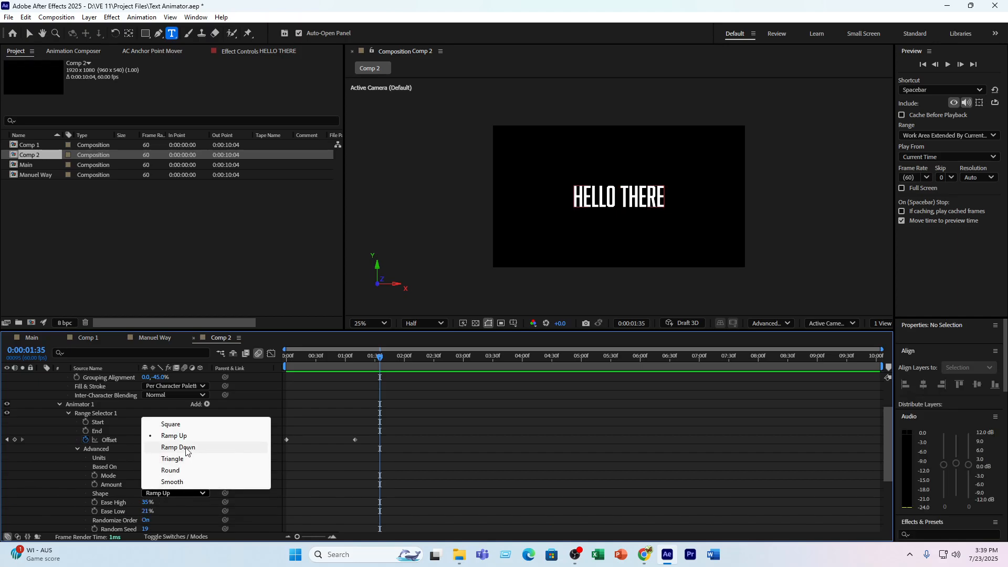
click(46, 455)
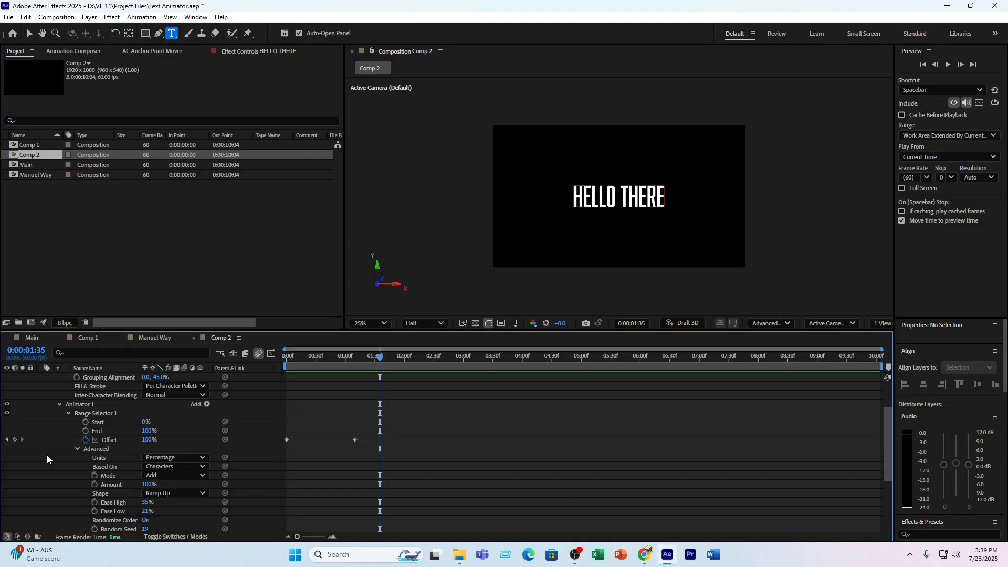
scroll(121, 465, down, 2)
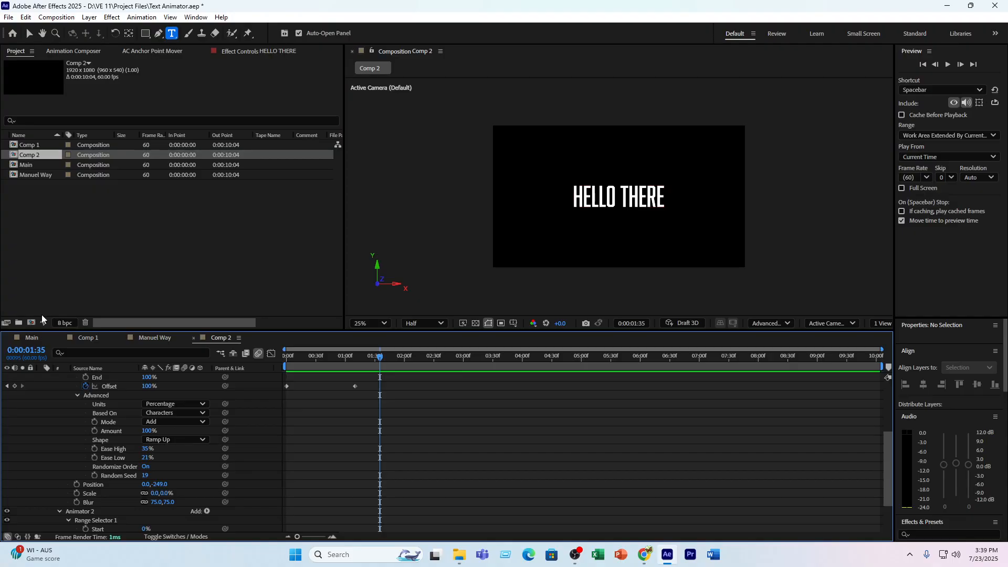
- Collapse the HELLO THERE layer and preview the SWING IN animation in Comp 1 from the start
scroll(40, 449, up, 10)
click(41, 377)
click(93, 337)
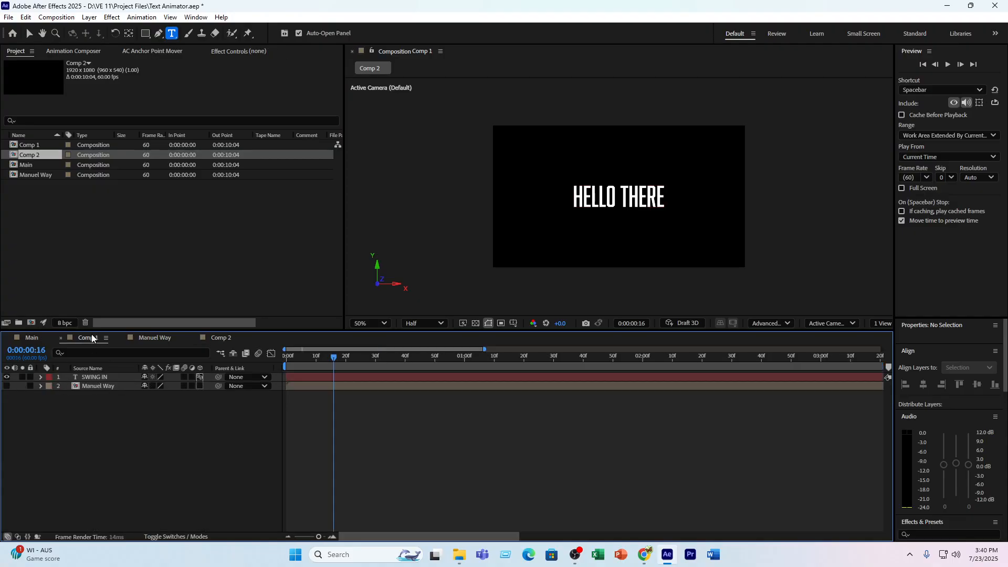
drag(316, 358, 278, 363)
key(space)
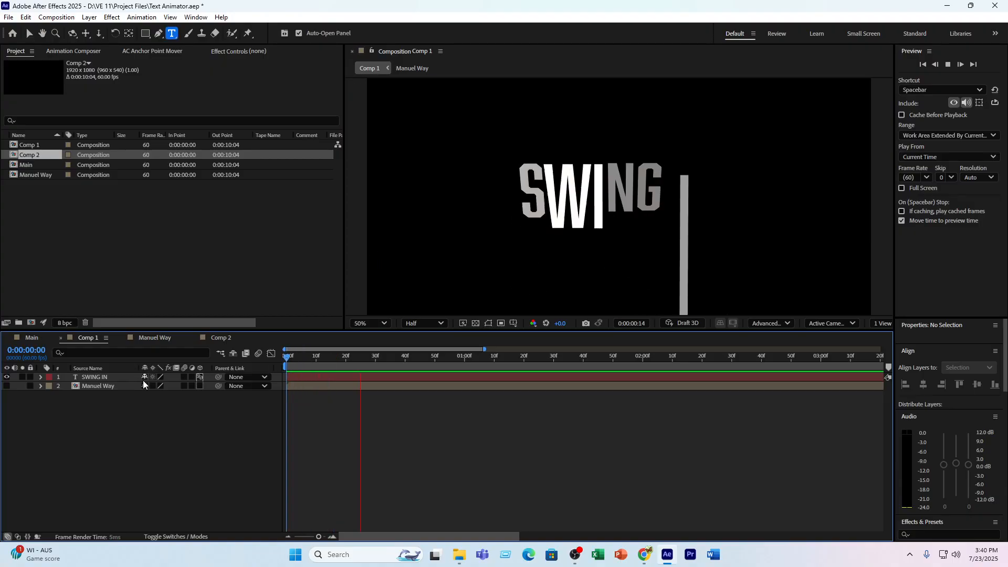
- Replace the SWING IN text with SUBSCRIBE and preview its animation from the start
click(116, 373)
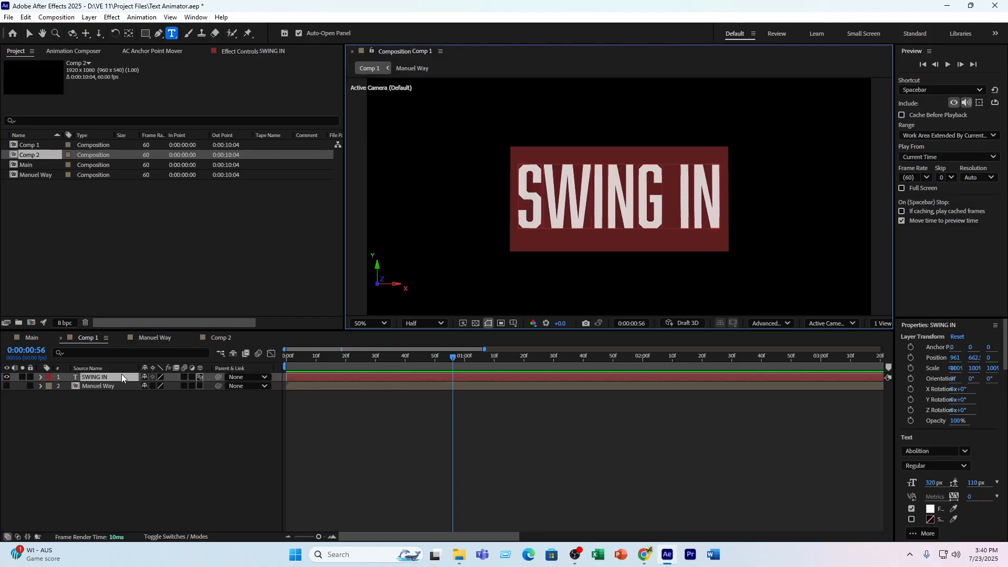
text(SUBSC)
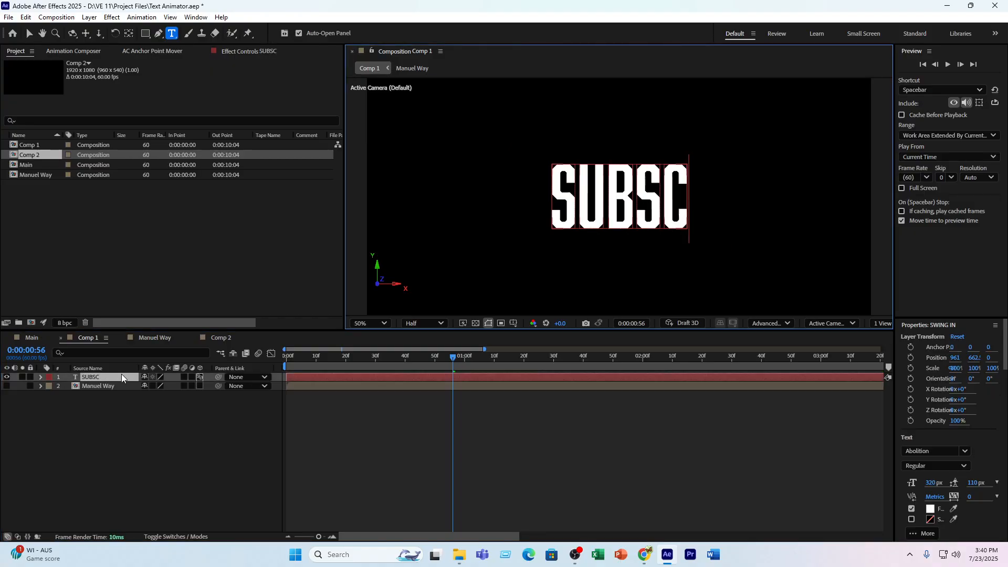
text(RIBNEE)
key(BackSpace)
key(BackSpace)
key(BackSpace)
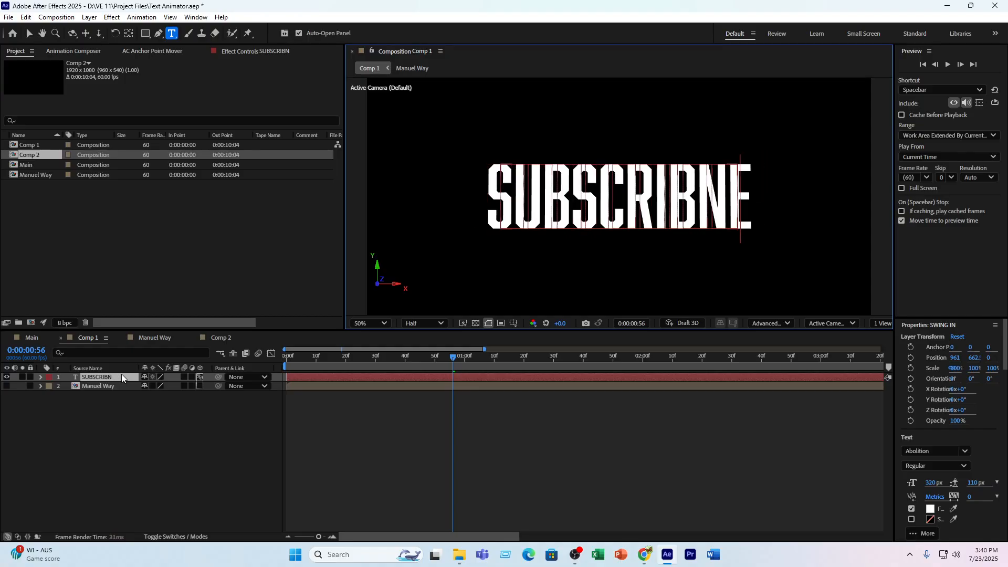
text(E)
click(300, 421)
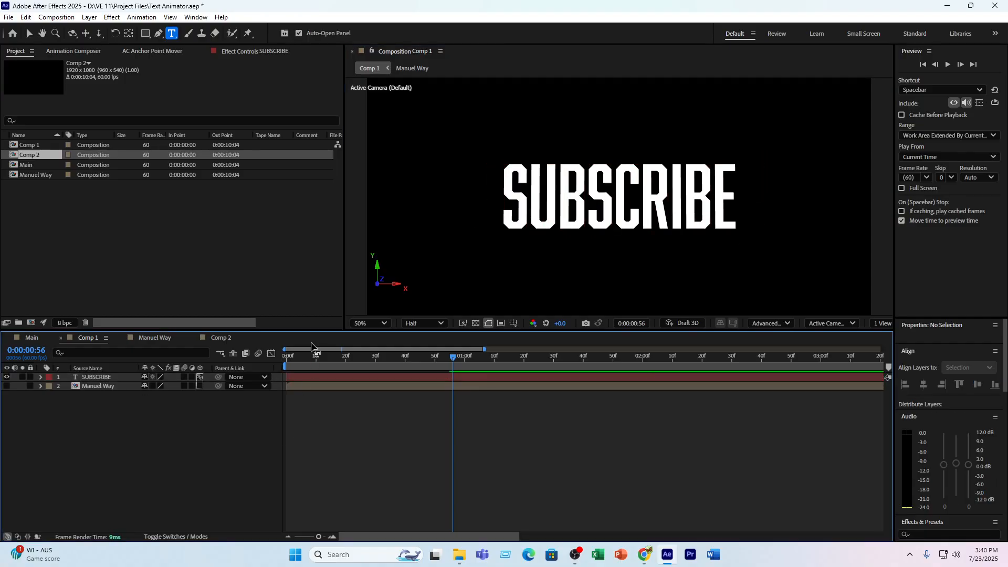
drag(313, 357, 269, 368)
key(space)
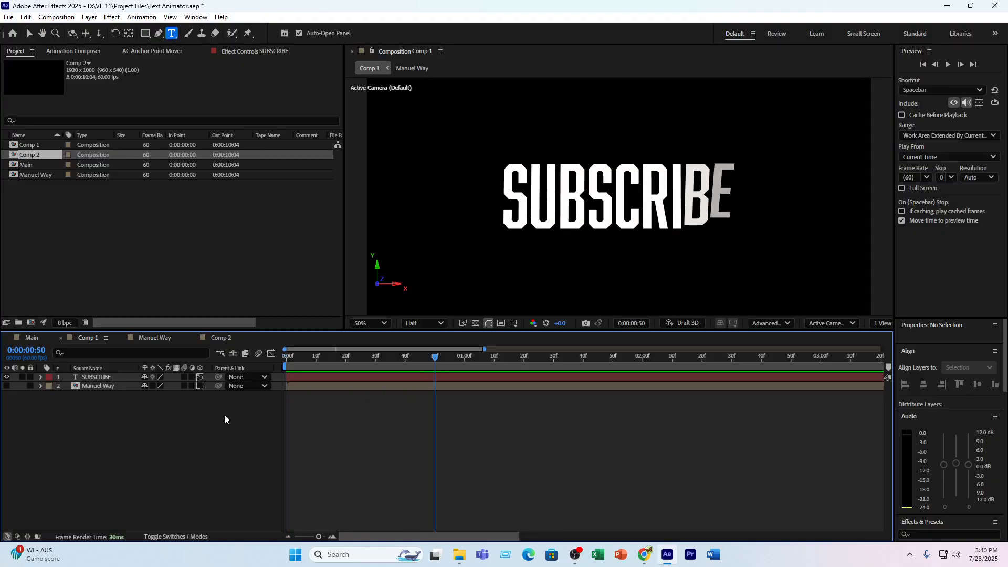
- Show the Manuel Way layer in place of SUBSCRIBE and preview it from the start
click(131, 377)
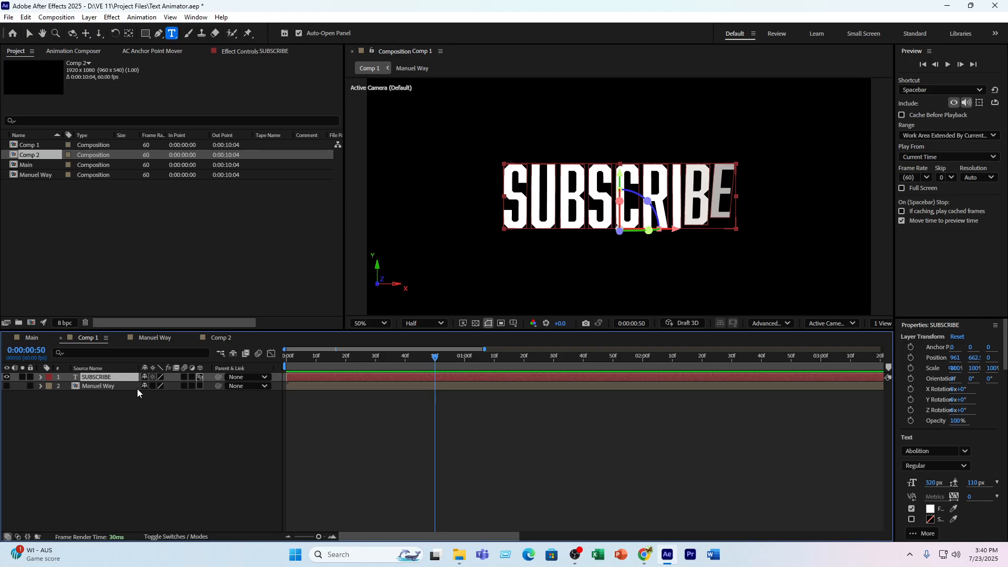
click(7, 386)
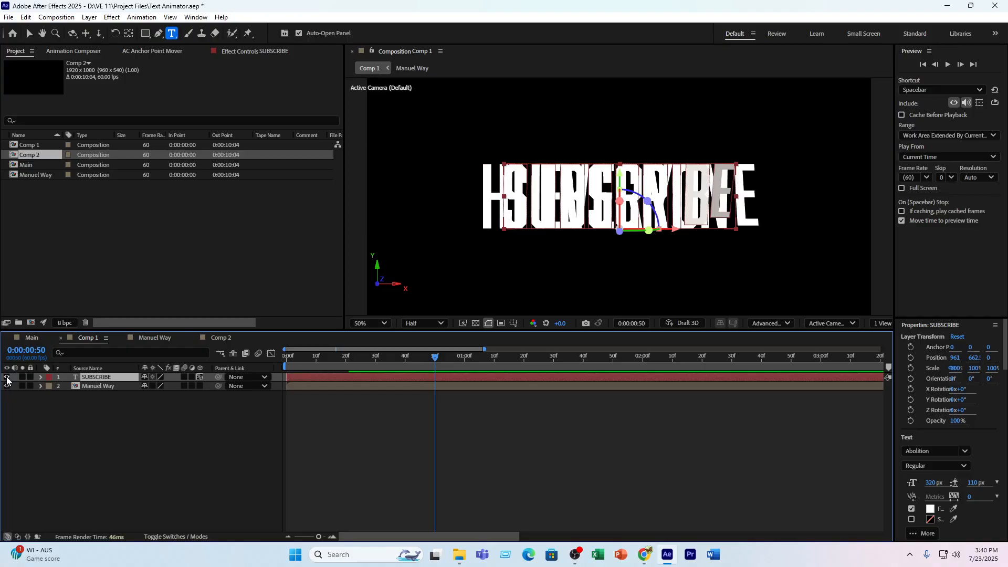
click(6, 377)
drag(321, 357, 254, 374)
key(space)
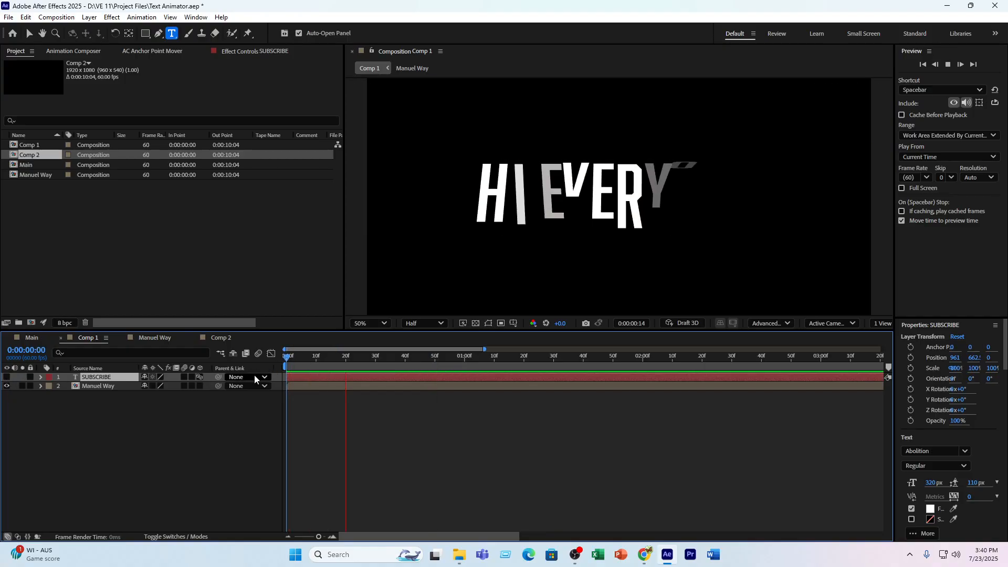
key(space)
- Make SUBSCRIBE visible again, hide the Manuel Way layer, and select the SUBSCRIBE layer
click(127, 387)
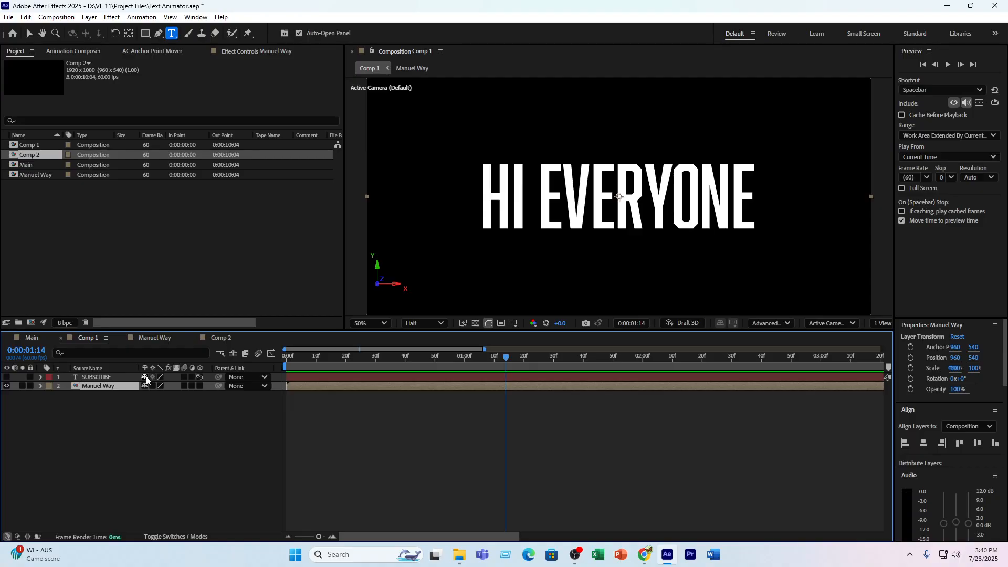
click(6, 377)
click(6, 386)
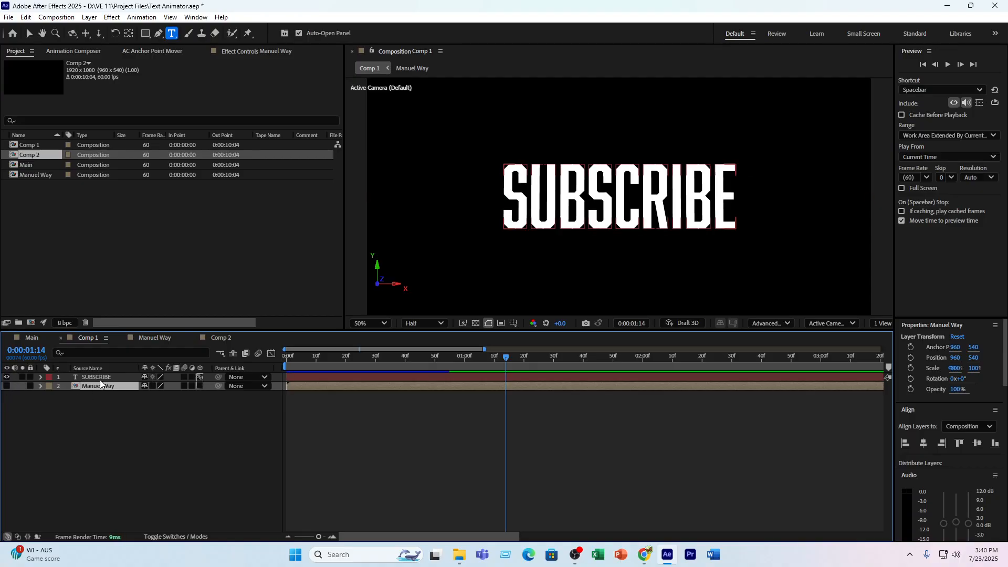
click(95, 376)
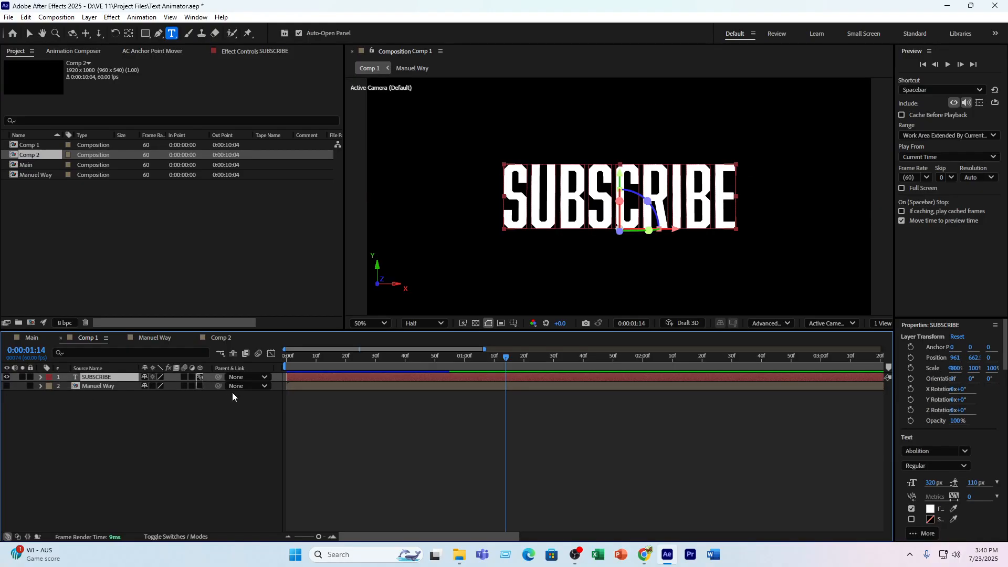
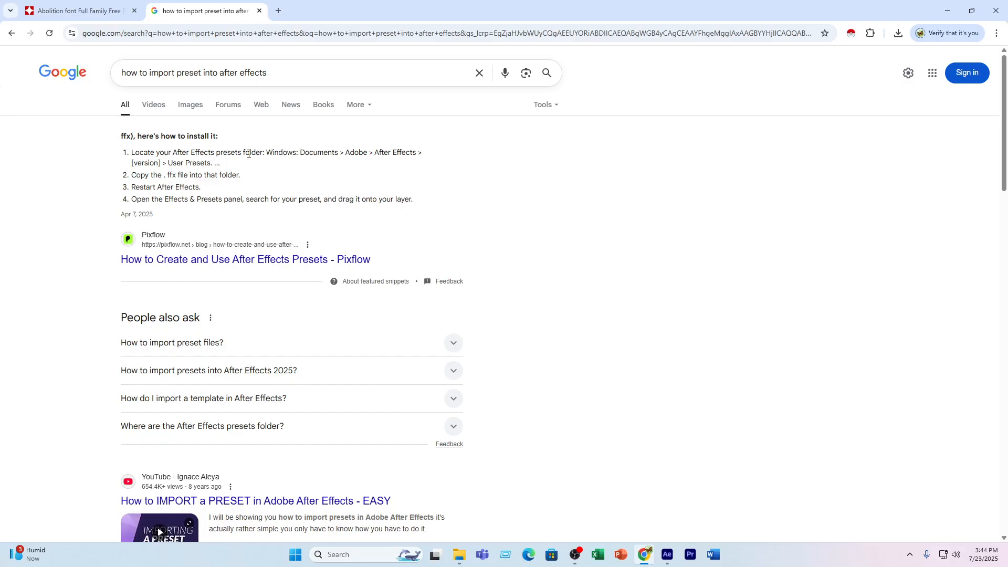
- Examine the presets folder location in the search result, close that page and return to After Effects
drag(266, 153, 219, 151)
click(257, 151)
click(259, 11)
click(947, 11)
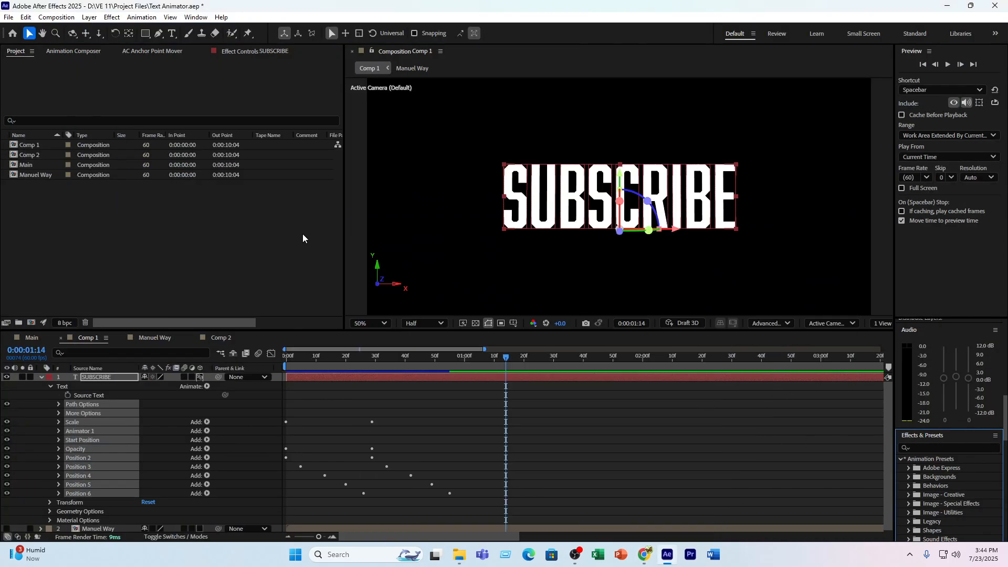
- Switch to File Explorer and open Local Disk (C:) > Program Files > Adobe > Adobe After Effects 2025 > Support Files > Presets
click(459, 555)
click(112, 194)
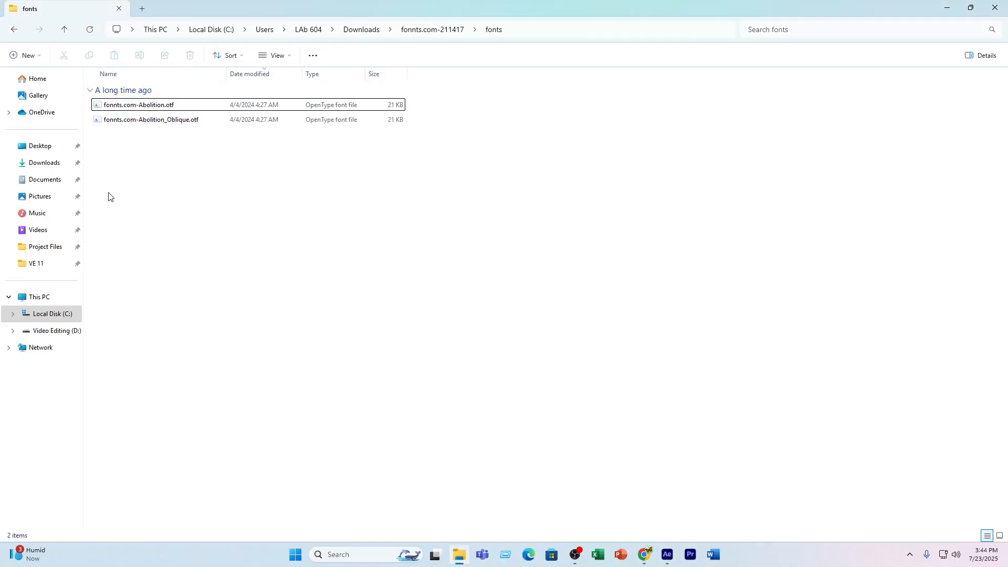
click(50, 314)
double_click(133, 167)
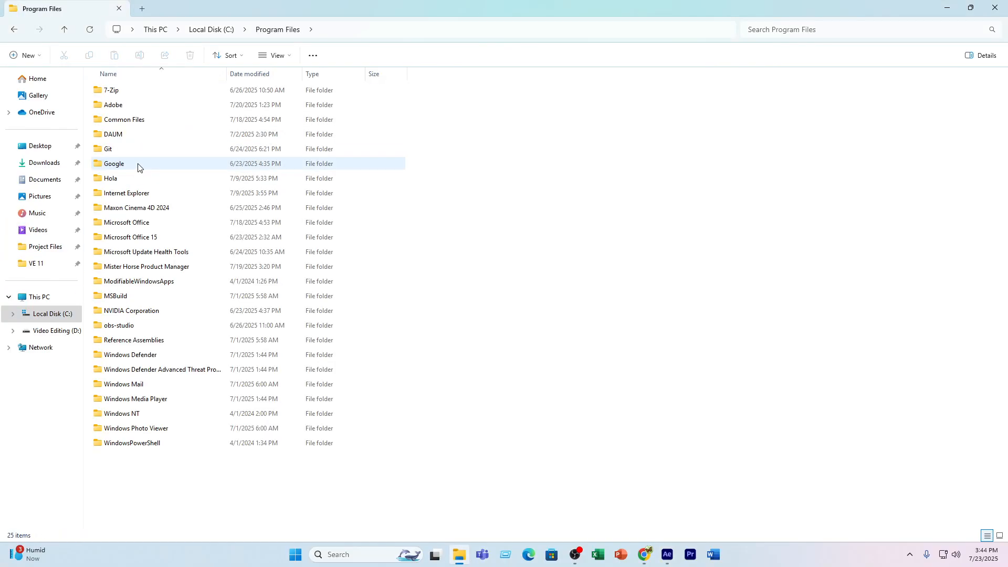
double_click(119, 104)
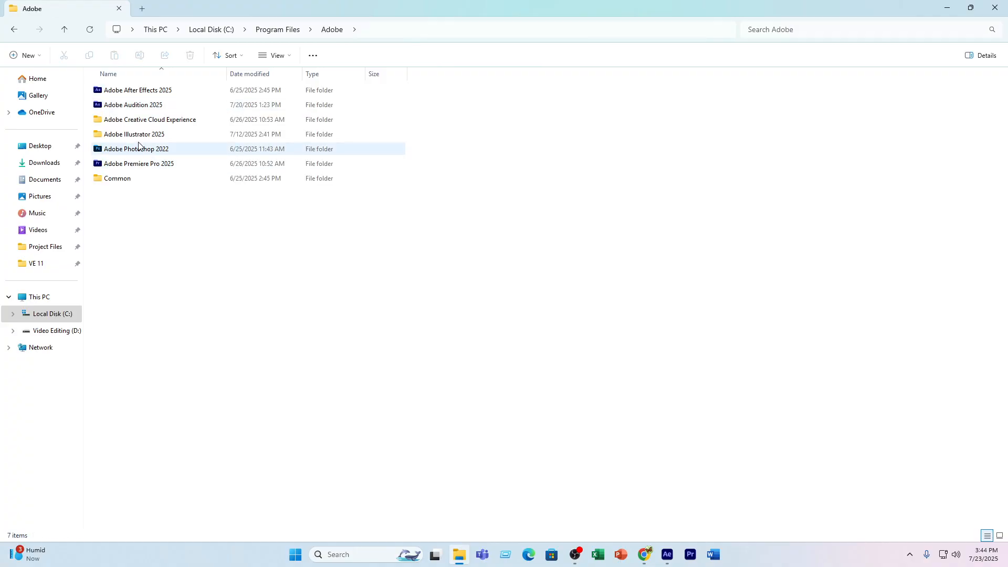
double_click(134, 91)
click(129, 93)
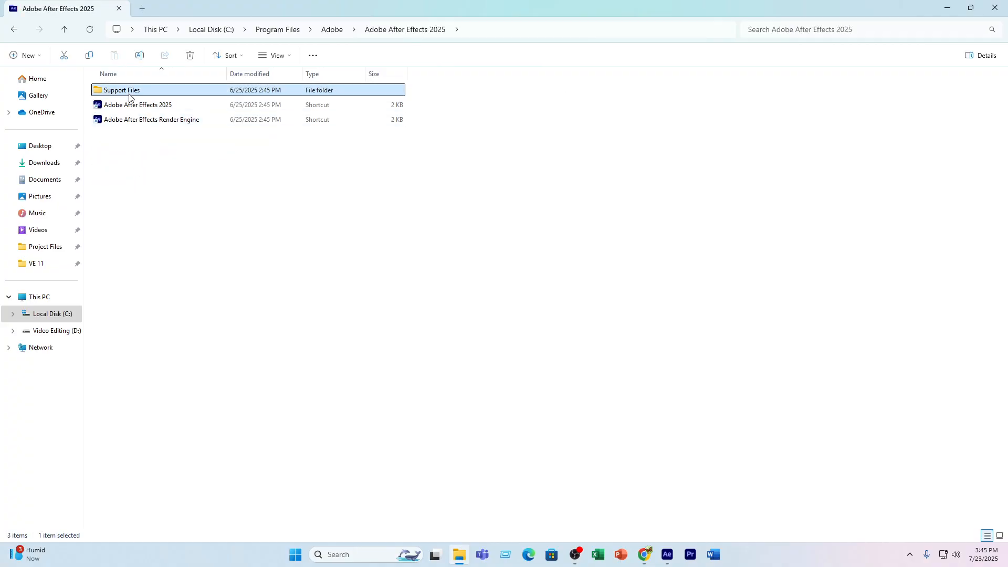
double_click(129, 94)
double_click(117, 400)
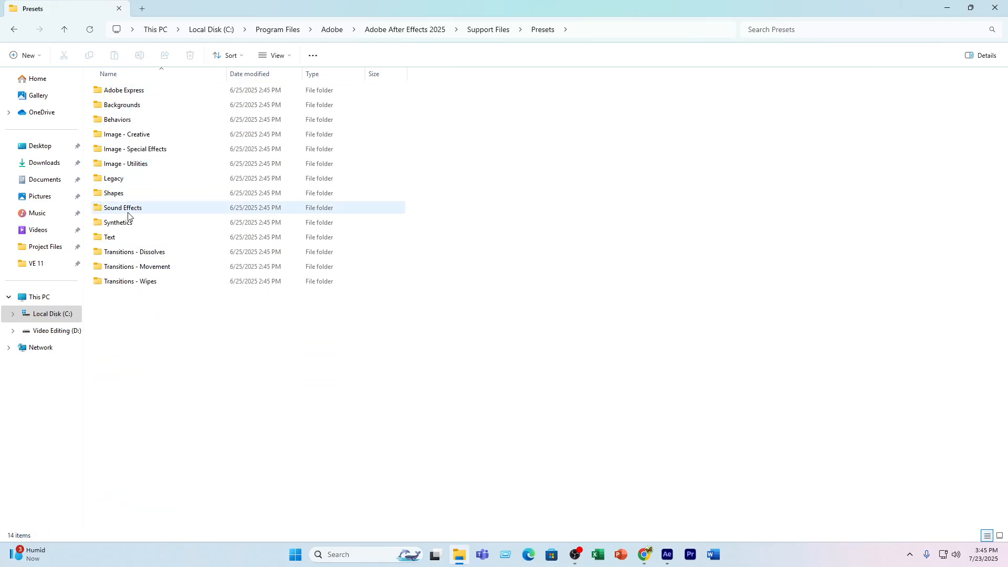
- Look through the Text and Animate In preset folders and return to the Presets folder
double_click(113, 237)
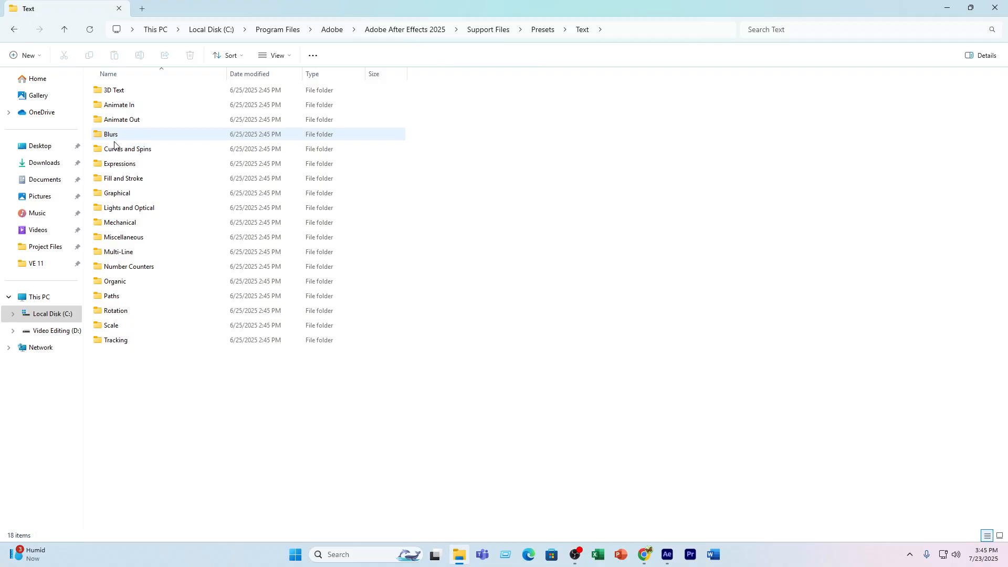
double_click(113, 108)
click(14, 31)
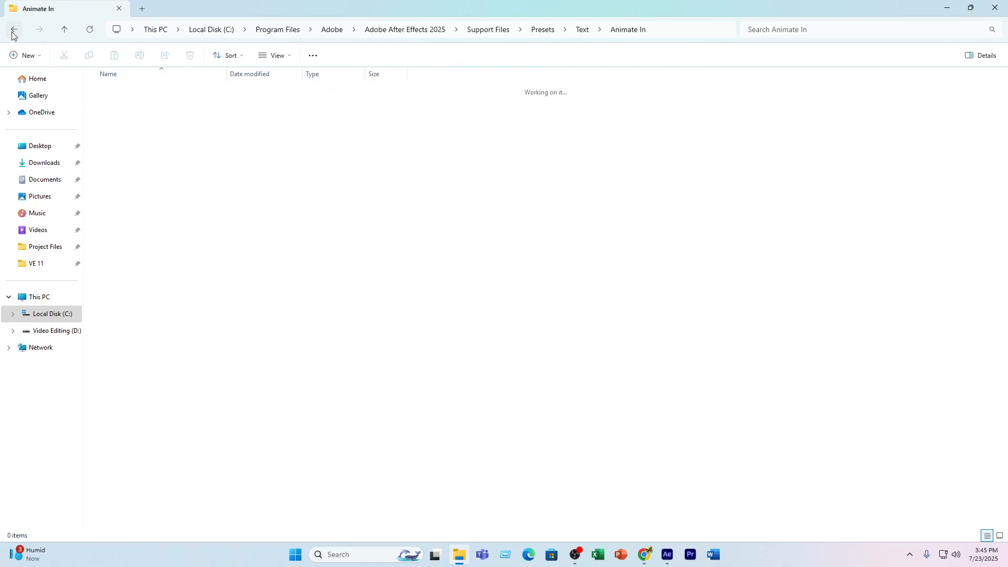
click(13, 32)
click(249, 321)
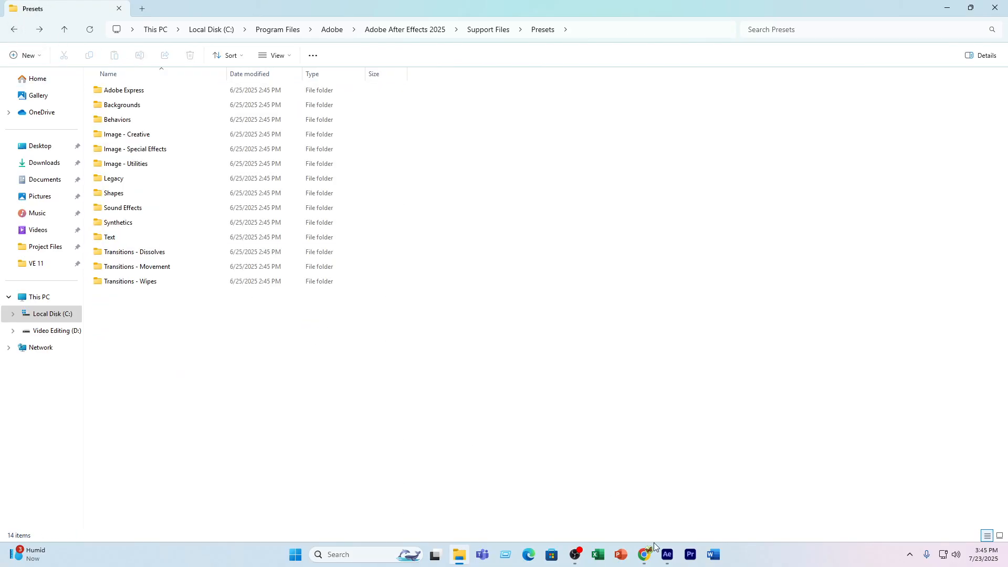
- Back in After Effects, start saving SUBSCRIBE's selected text properties as an animation preset in Documents > Adobe > After Effects 2025 > User Presets
click(667, 555)
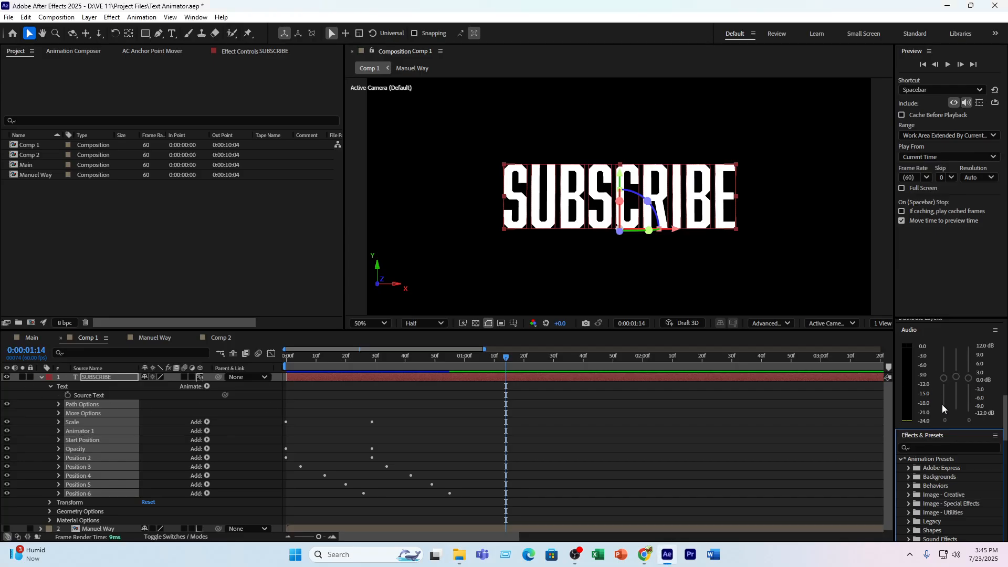
click(995, 436)
click(893, 277)
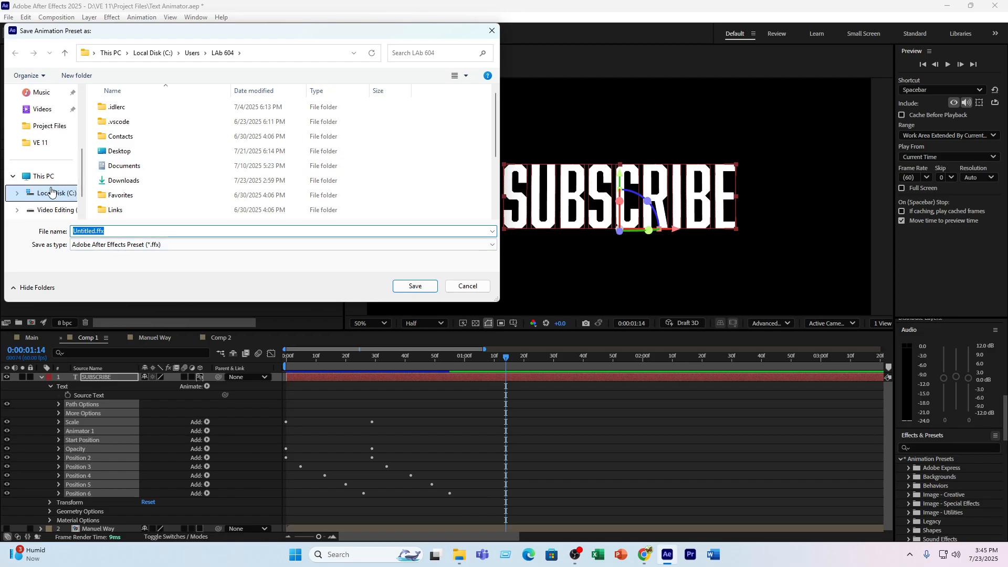
click(145, 167)
double_click(145, 167)
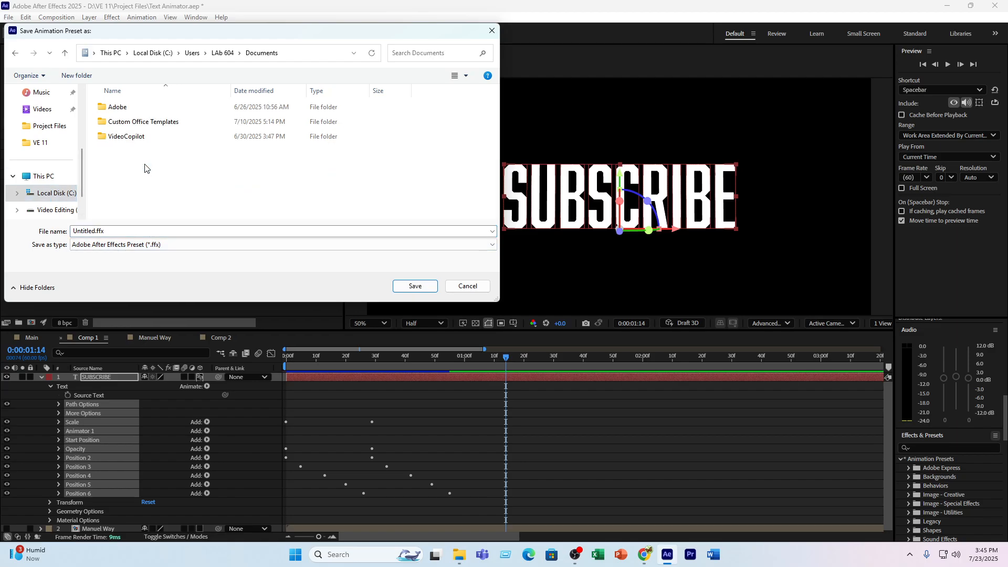
double_click(127, 109)
click(135, 125)
double_click(135, 124)
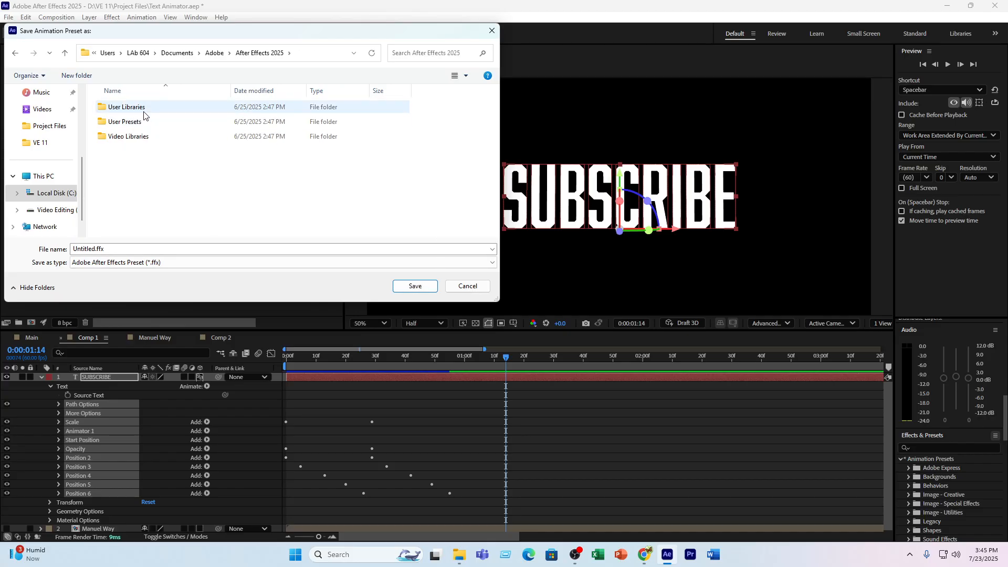
double_click(140, 121)
- Name the animation preset Swing In.ffx and save it
double_click(78, 249)
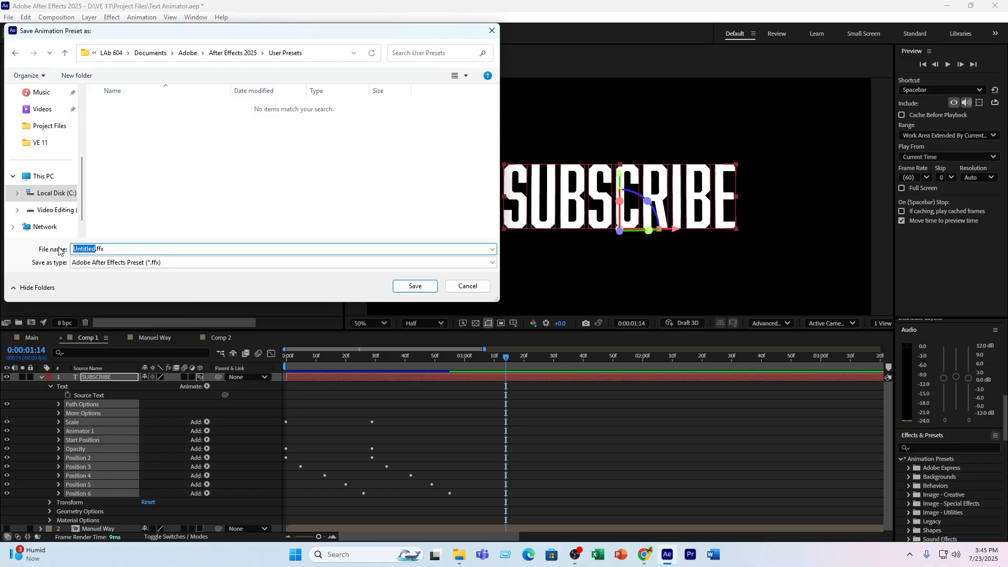
text(Swing In)
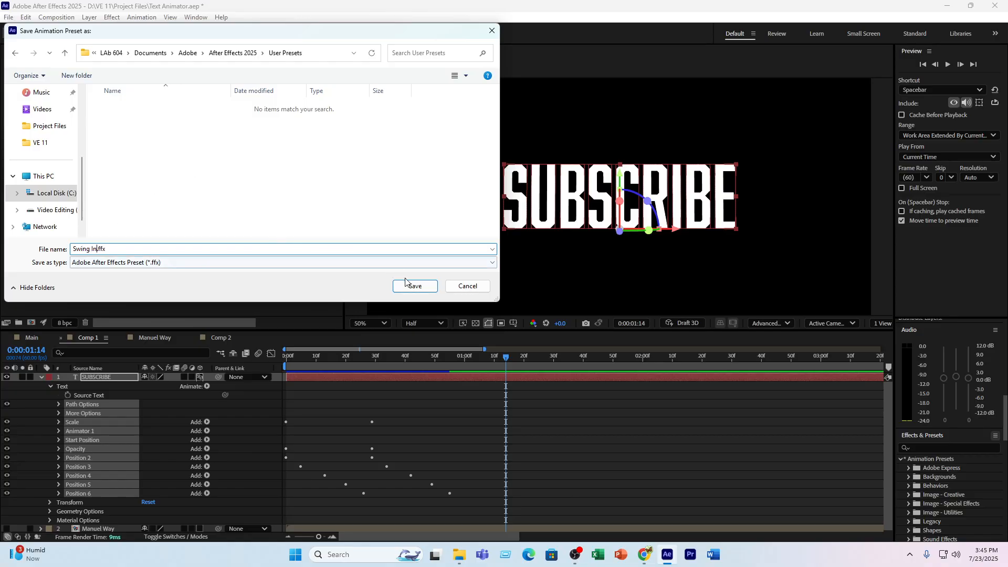
click(405, 283)
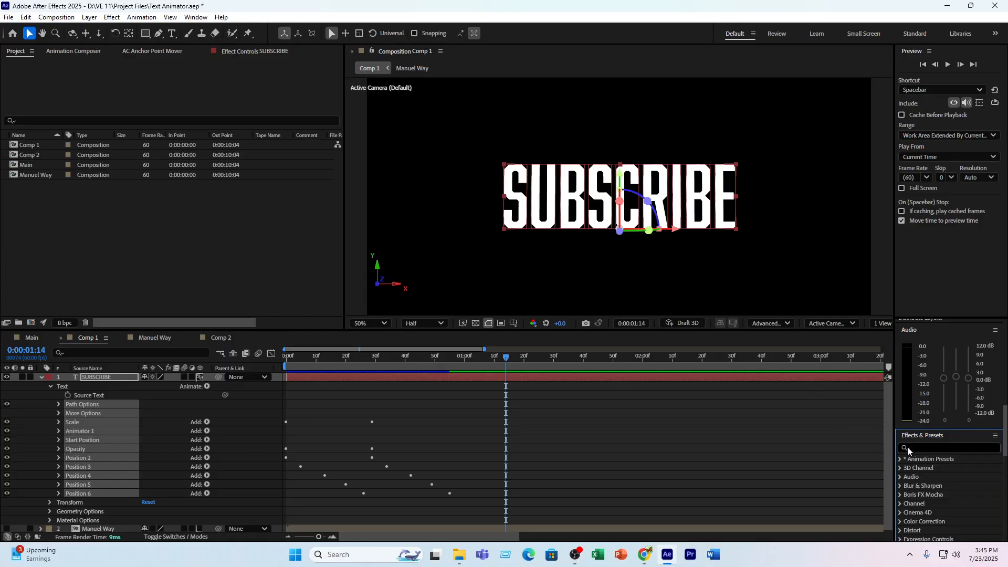
- Expand the User Presets folder under Animation Presets, then collapse the SUBSCRIBE layer's properties and deselect it
click(901, 459)
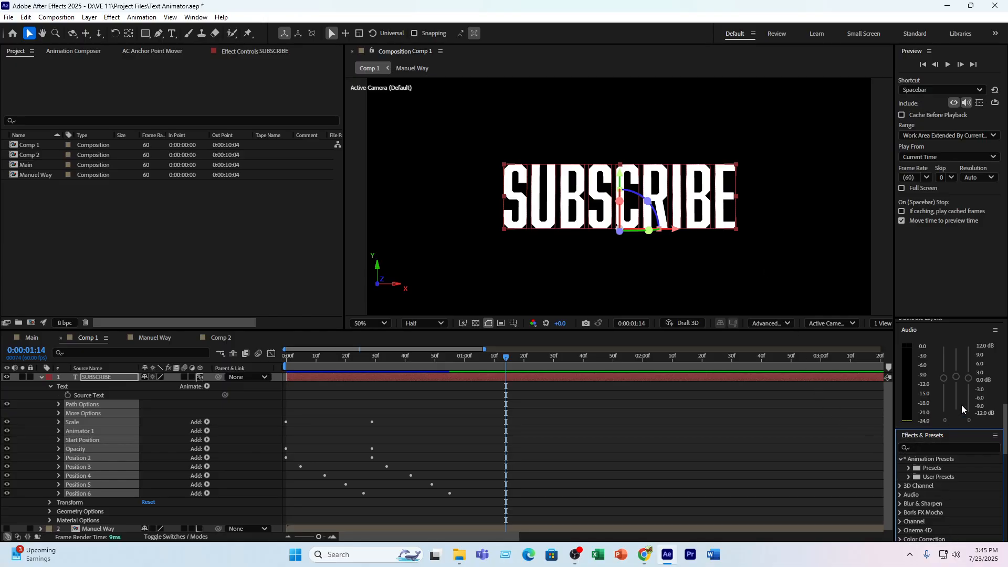
click(910, 478)
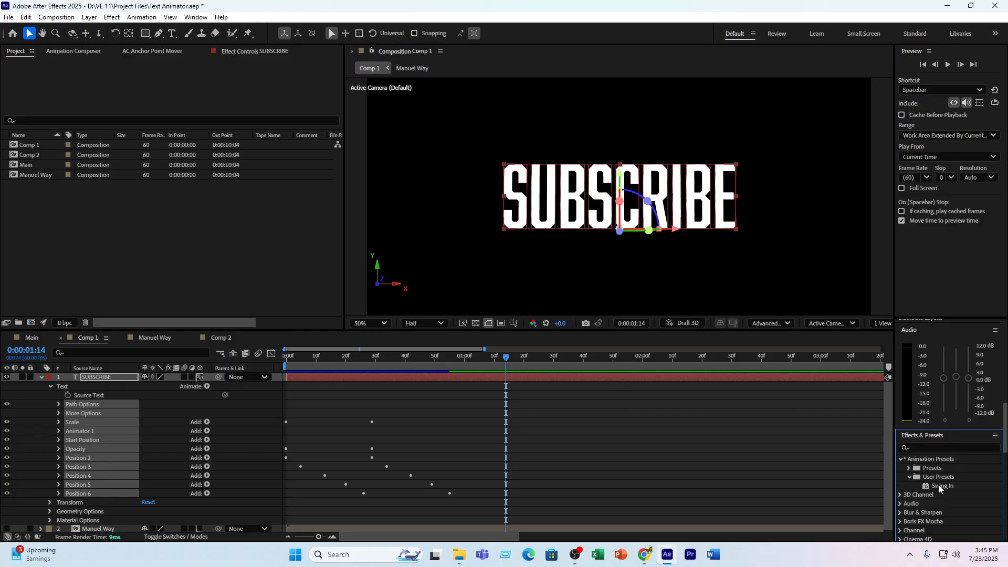
click(41, 377)
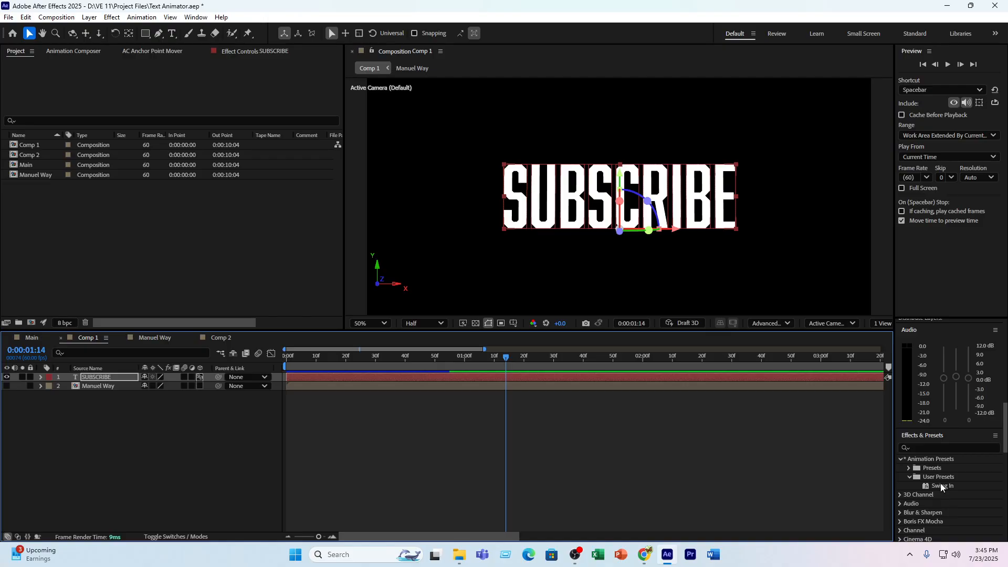
click(288, 235)
- Open the Main composition and hide its existing "it's like i am learning something new" text layer
click(33, 337)
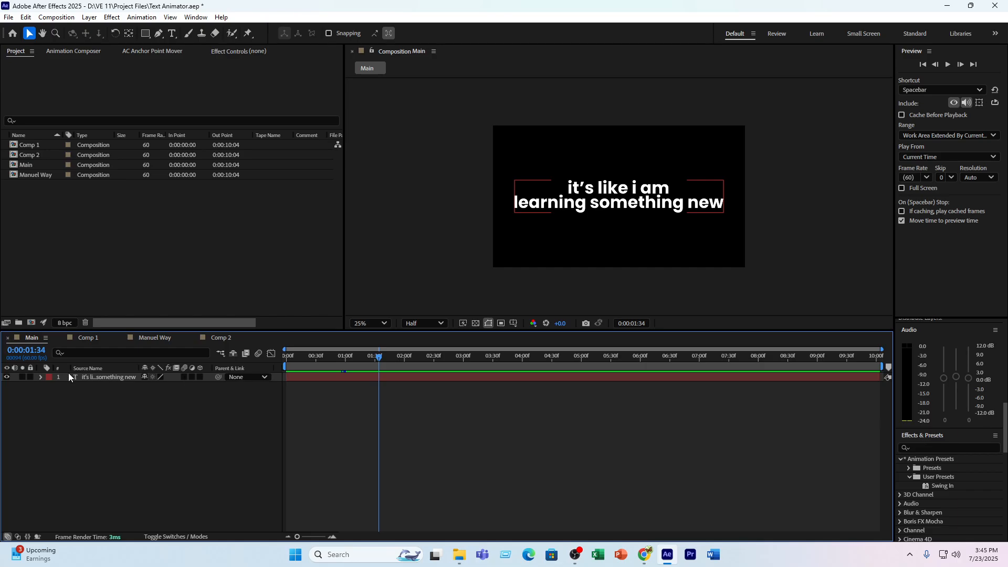
click(23, 377)
click(7, 377)
- Create a new text layer in the Main composition reading BOGURA
click(172, 33)
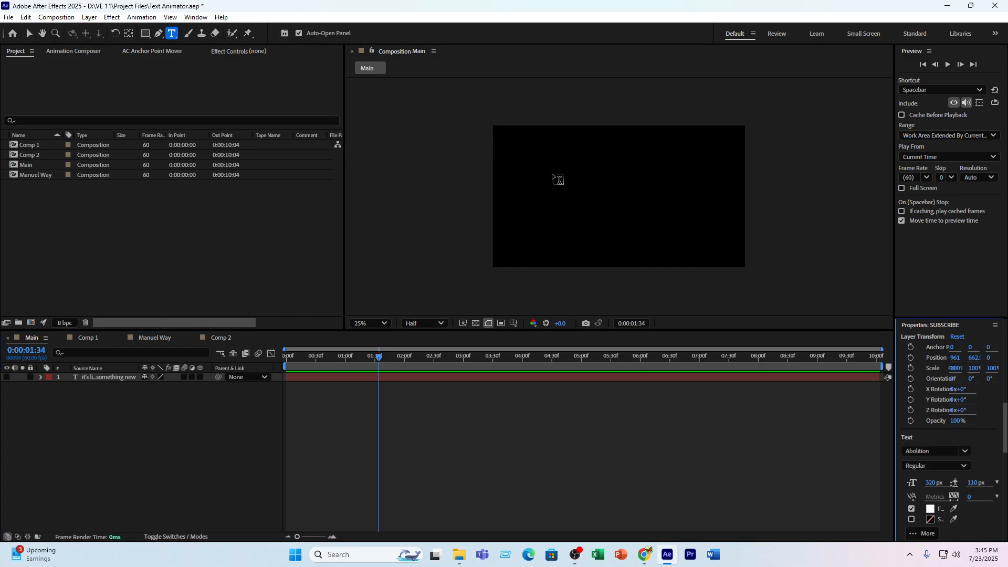
click(561, 173)
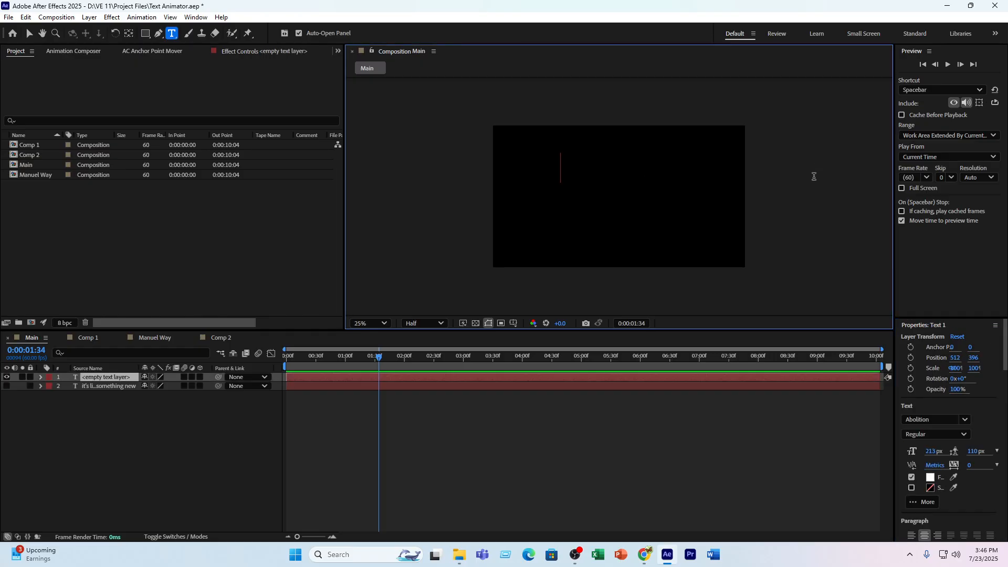
text(BOGURA)
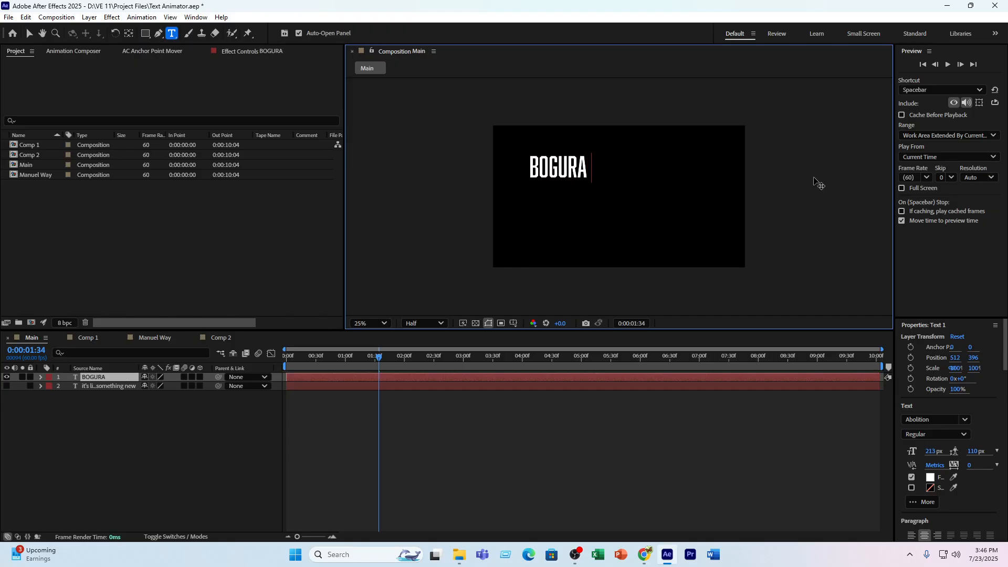
key(BackSpace)
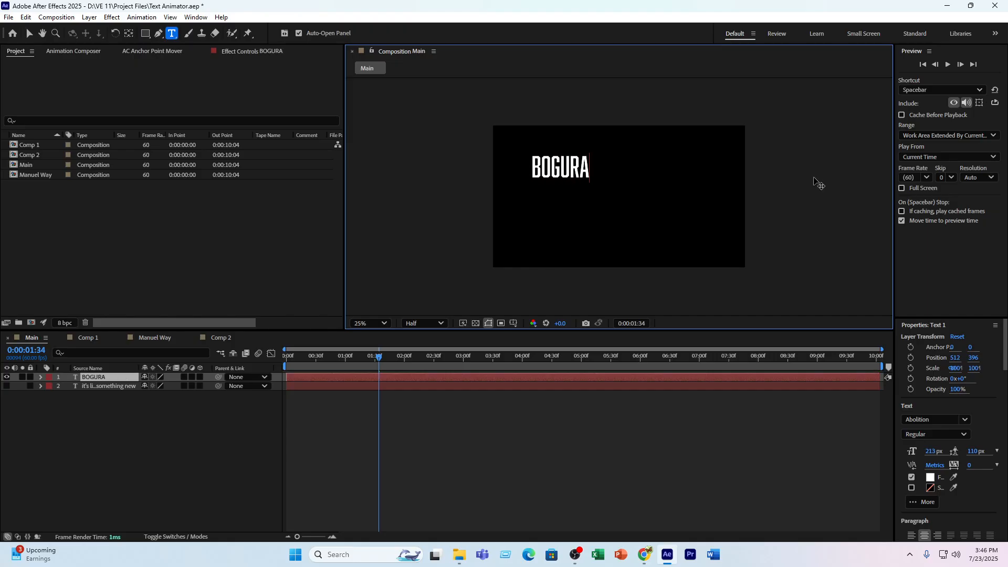
- Center the BOGURA layer horizontally and vertically in the composition
click(87, 378)
scroll(966, 472, down, 3)
scroll(966, 472, down, 3)
scroll(940, 445, up, 2)
click(925, 444)
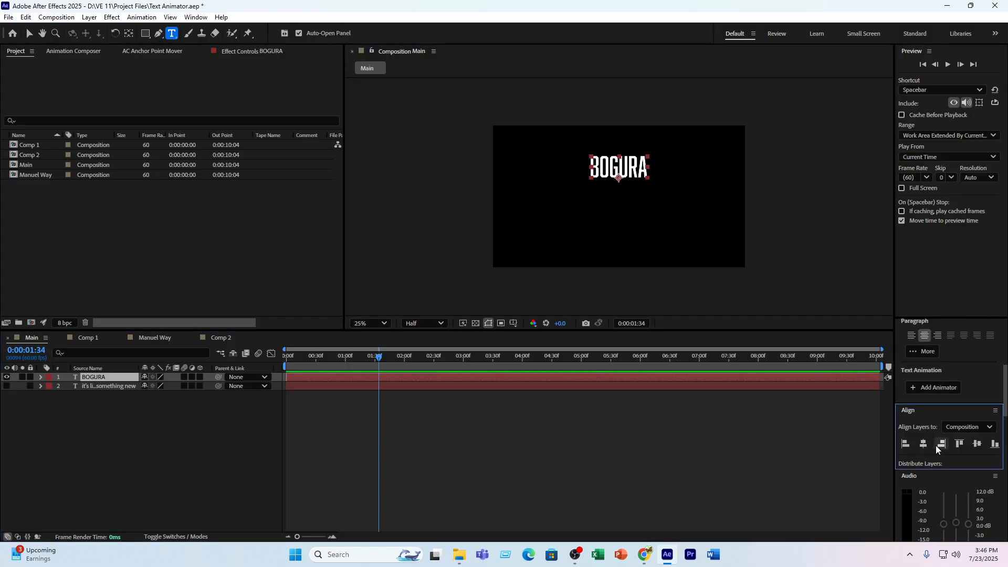
click(977, 444)
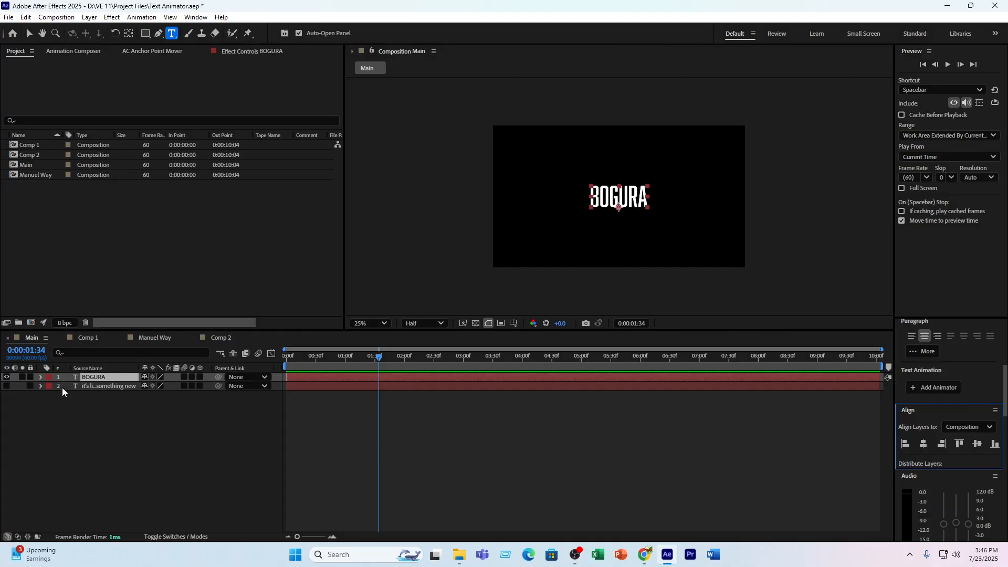
- Scale the BOGURA layer to 158% and realign it to the composition's horizontal and vertical center
key(s)
drag(149, 385, 180, 385)
click(926, 444)
click(976, 444)
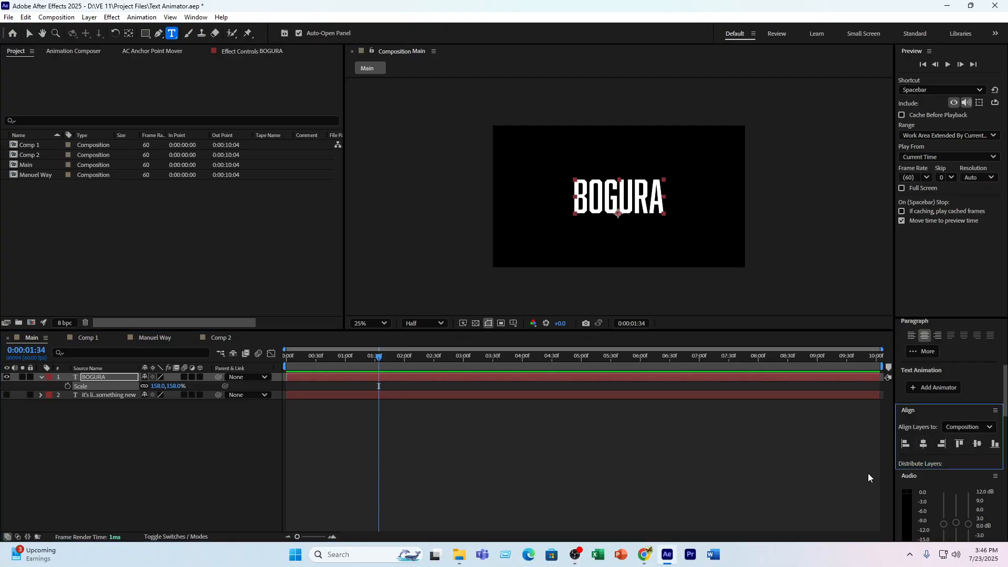
- Apply the Swing In user preset to the BOGURA text layer
scroll(949, 472, down, 3)
scroll(953, 471, down, 8)
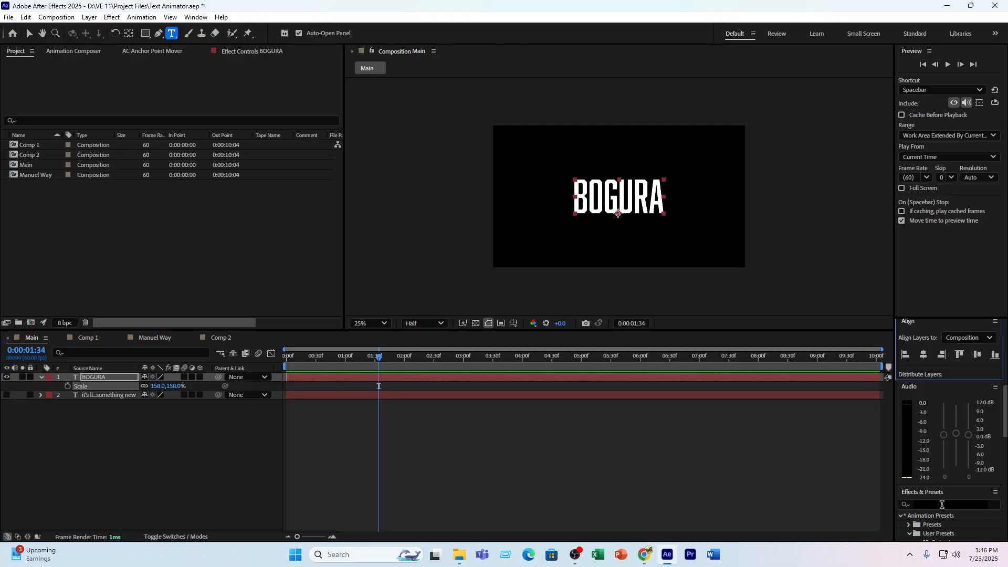
drag(939, 454, 420, 378)
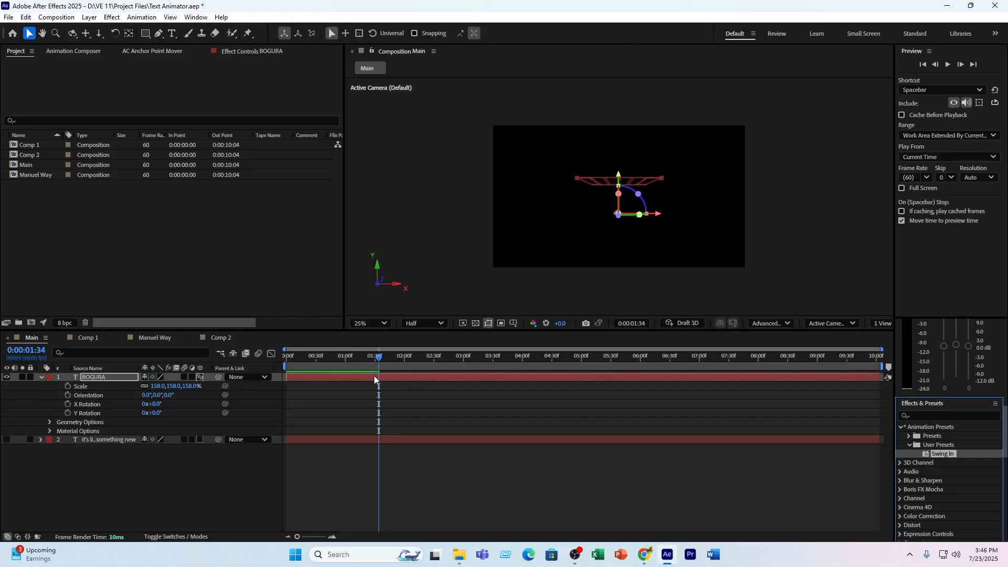
- Preview the BOGURA text animation from the start of the Main composition
drag(325, 356, 275, 367)
key(space)
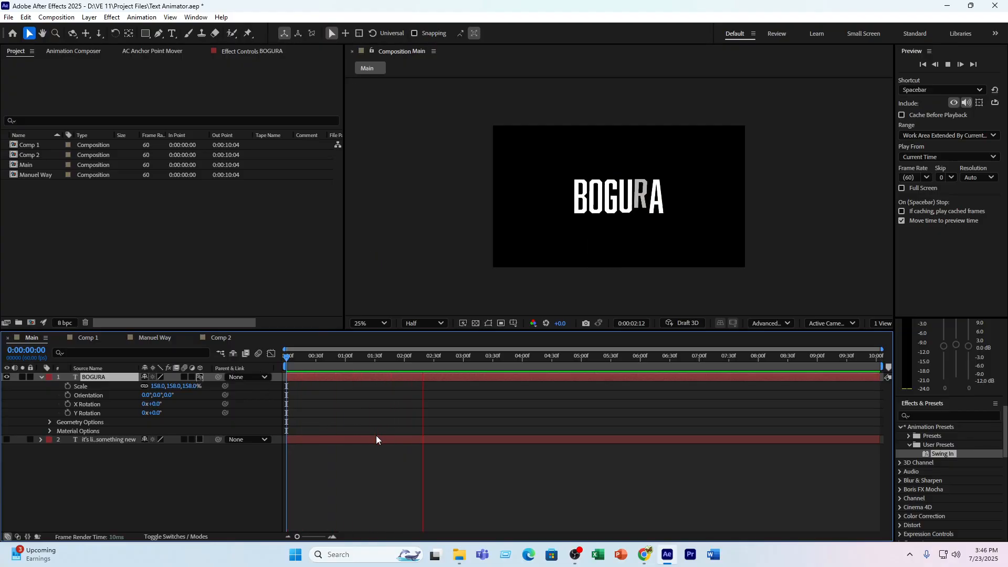
key(space)
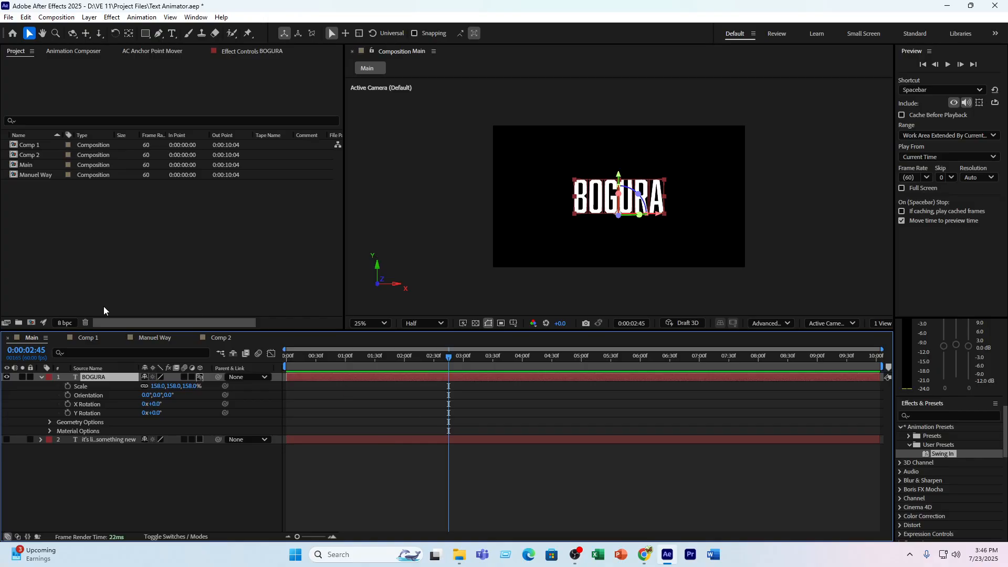
- Look through the Comp 1, Manuel Way and Comp 2 timelines, then return to Main and collapse BOGURA's properties
click(93, 337)
click(143, 339)
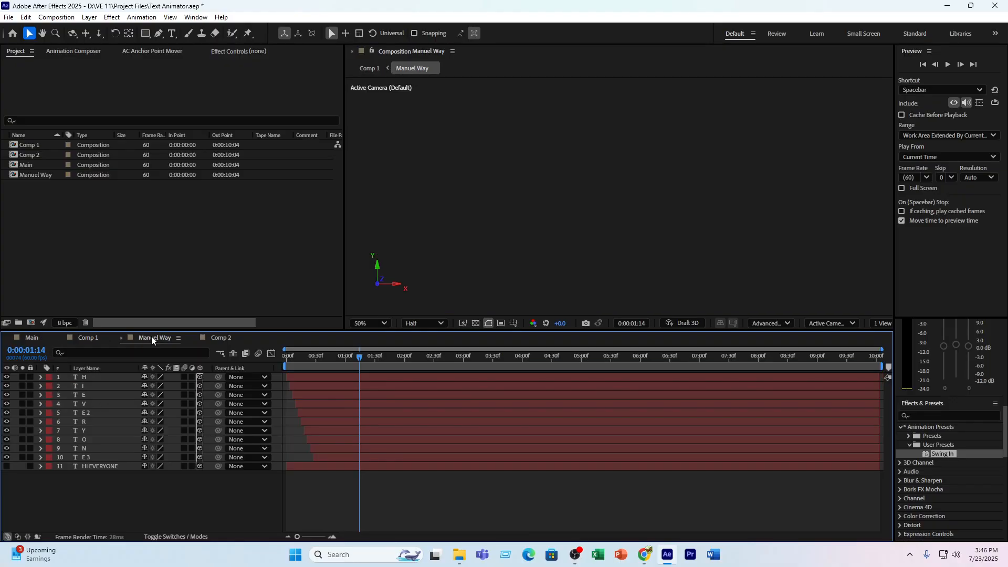
drag(330, 360, 578, 357)
key(space)
click(221, 337)
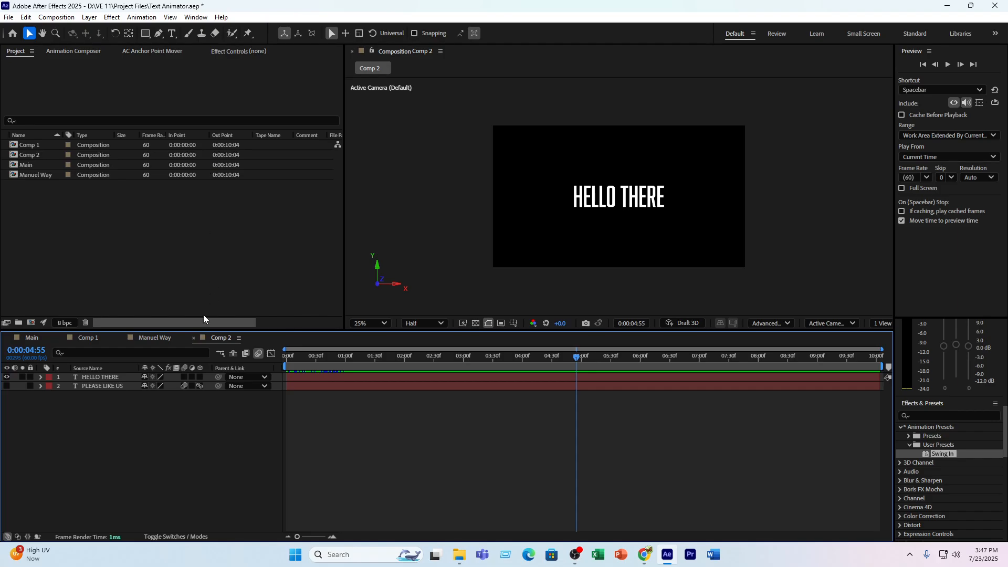
click(30, 338)
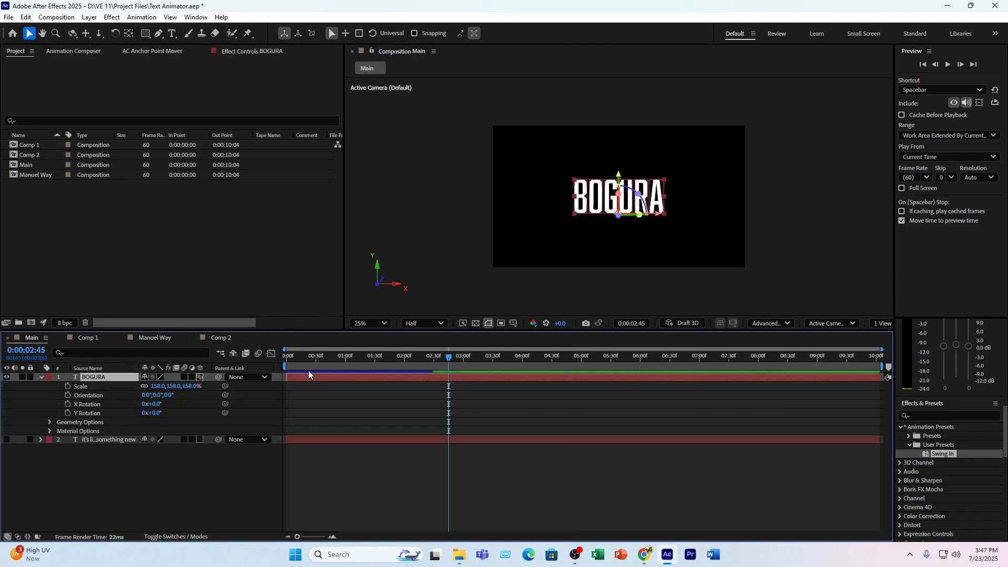
click(40, 377)
- In Comp 1, select the SUBSCRIBE text layer and set the current time to 0:00:00:14
click(89, 337)
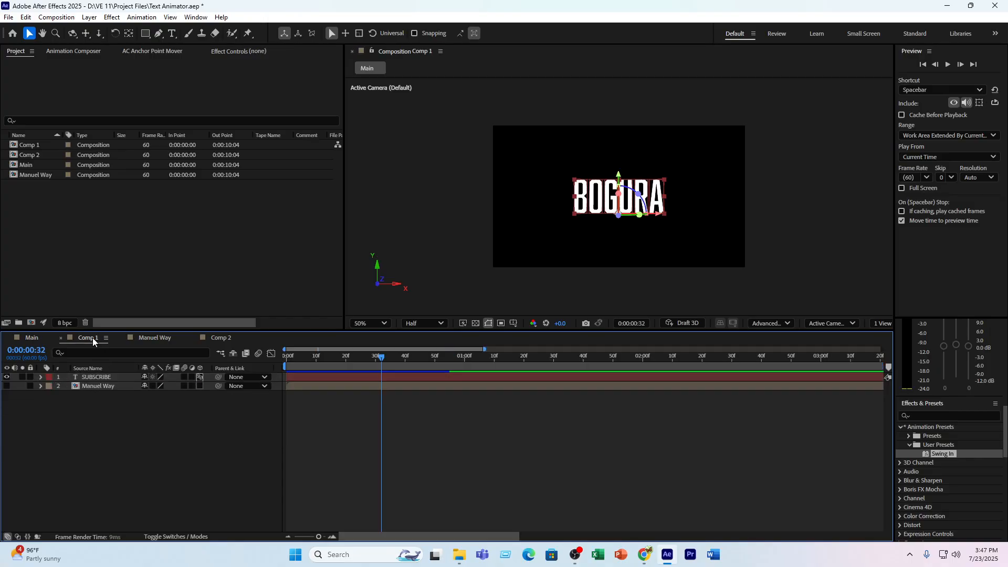
click(100, 378)
drag(374, 357, 328, 362)
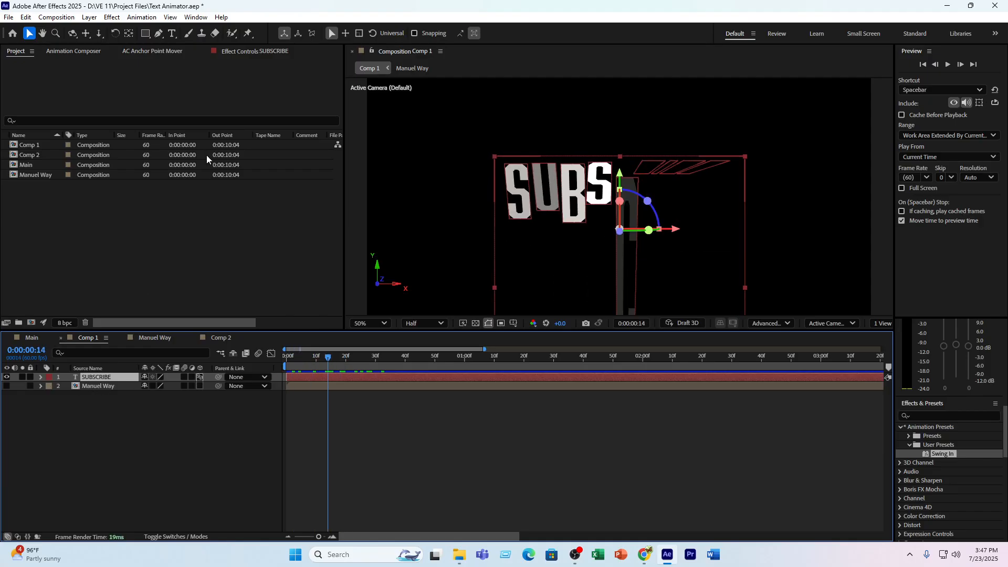
- Show the Essential Graphics workspace panel and set Comp 1 as its primary composition
click(196, 17)
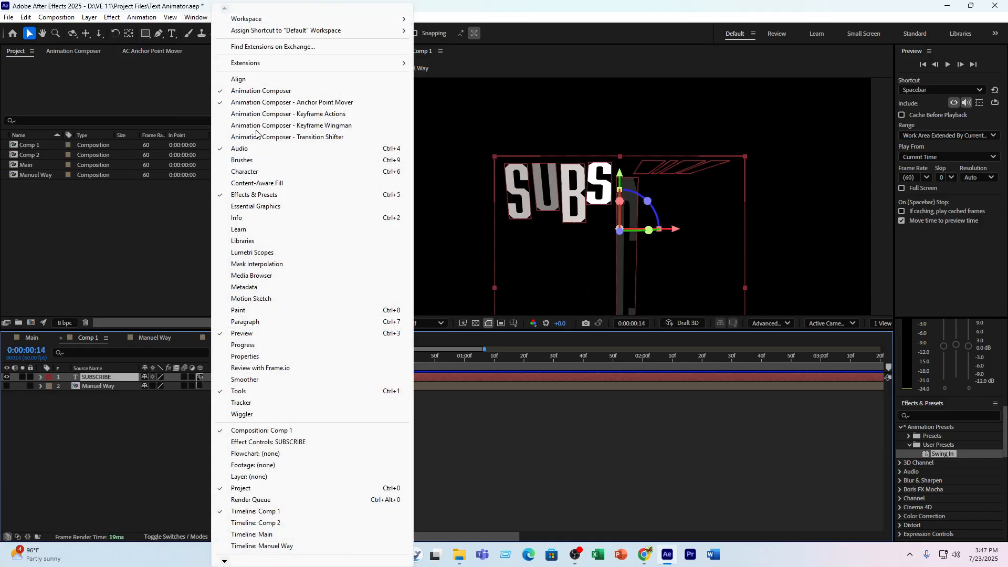
click(256, 206)
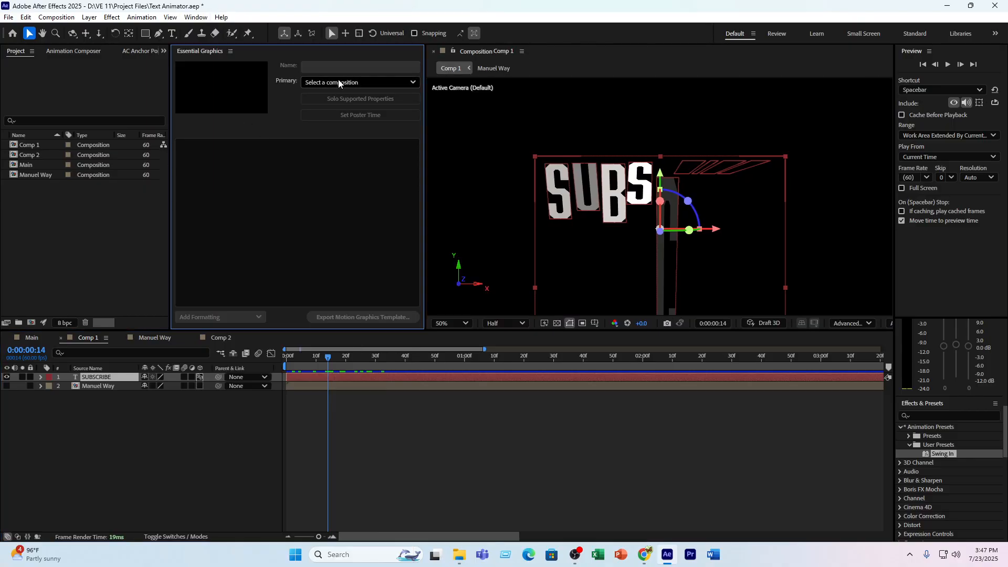
click(337, 82)
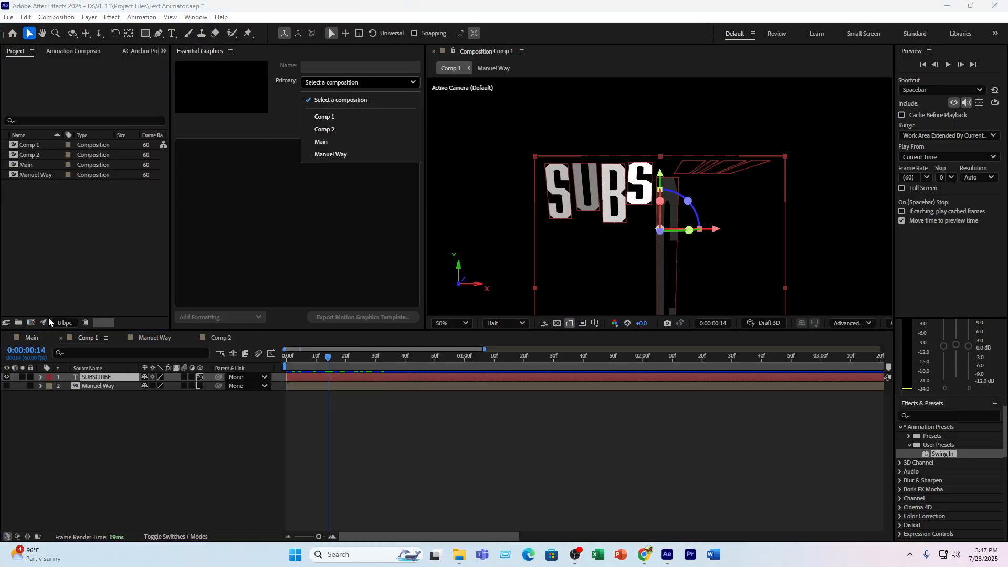
click(325, 116)
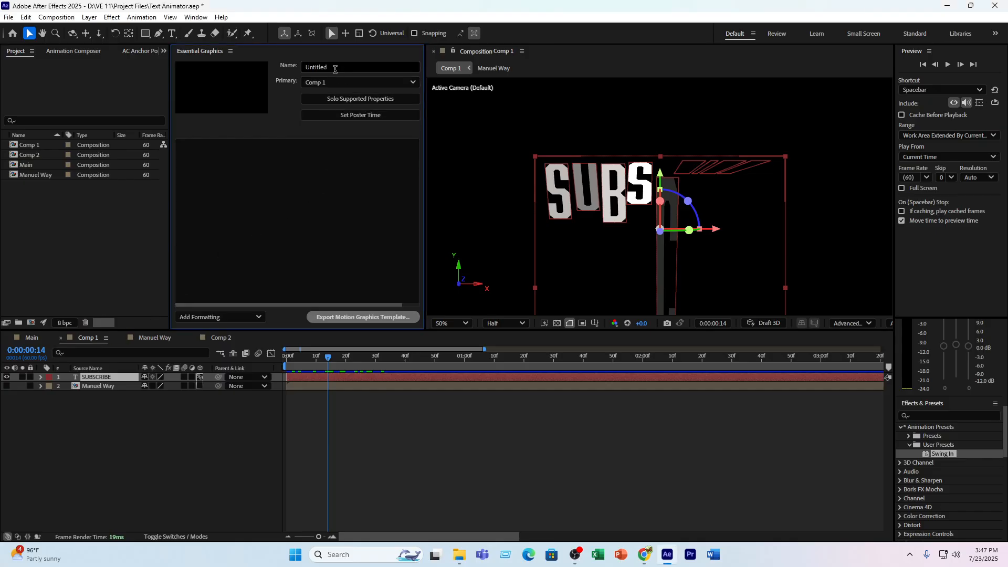
- Name the motion graphics template Swing In Text and solo Comp 1's supported properties
click(323, 68)
text(S)
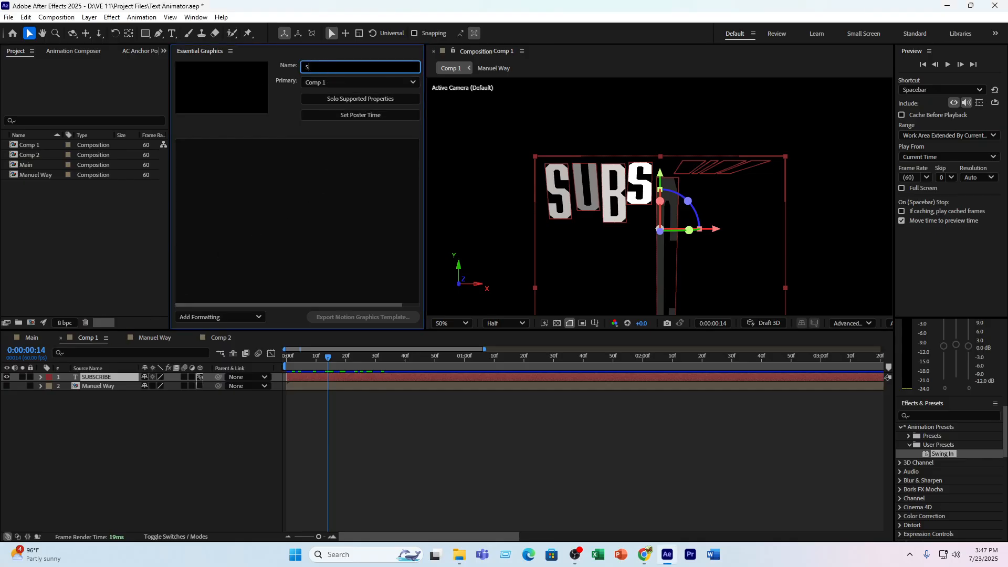
text(wing In Text)
click(345, 100)
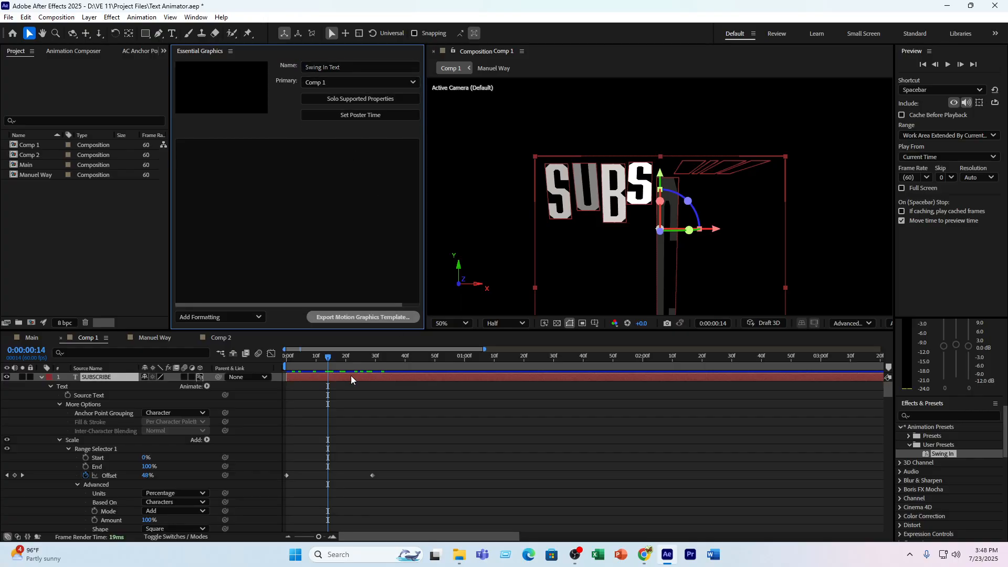